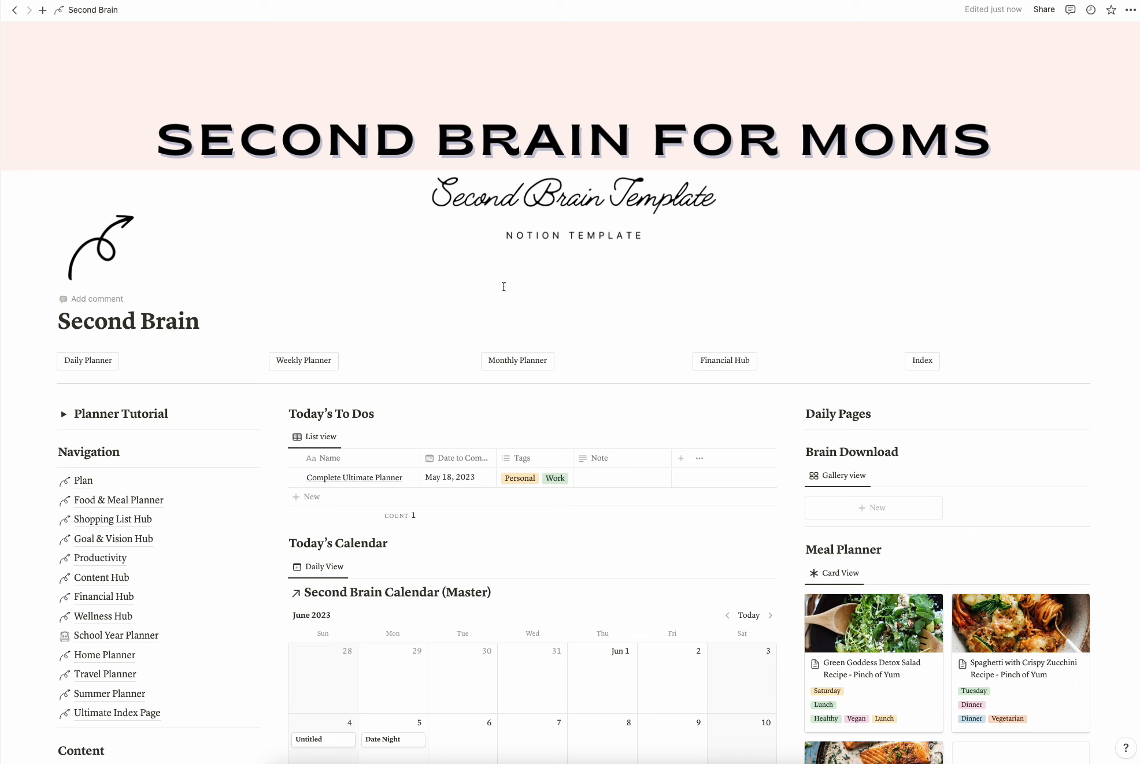
# Look over the whole Second Brain dashboard, from the banner and navigation list down to the family database
pyautogui.scroll(-10, 504, 286)
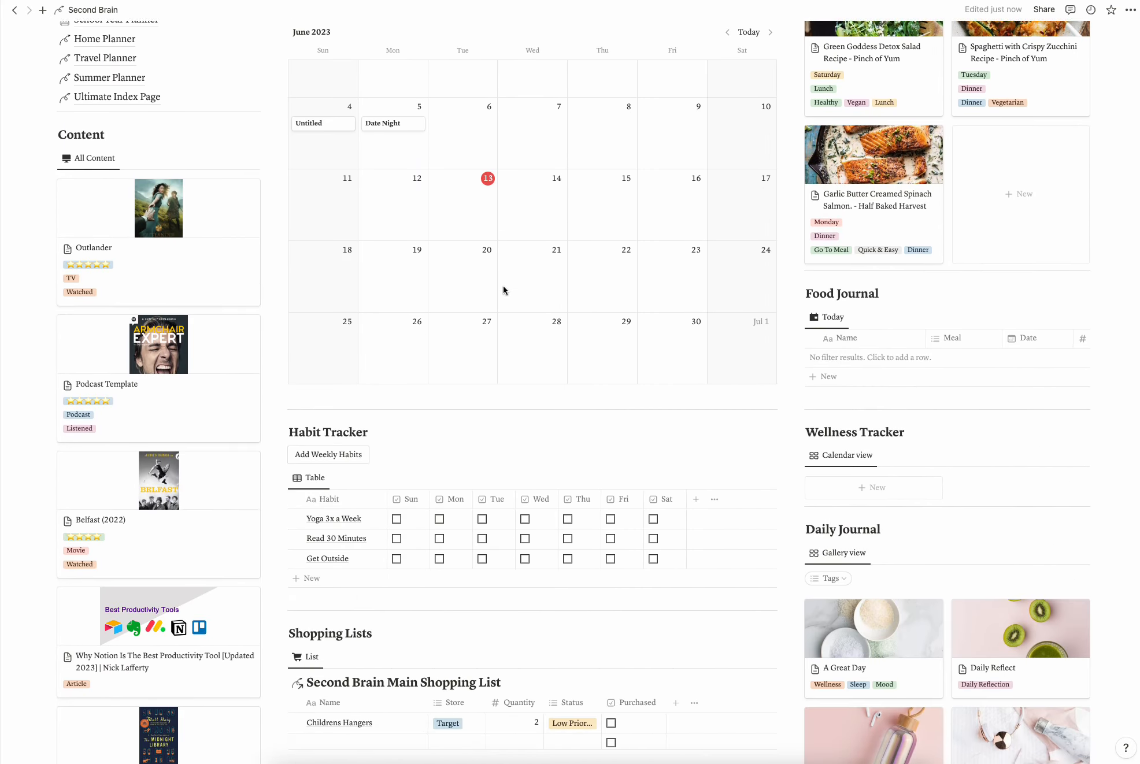
pyautogui.scroll(-2, 503, 286)
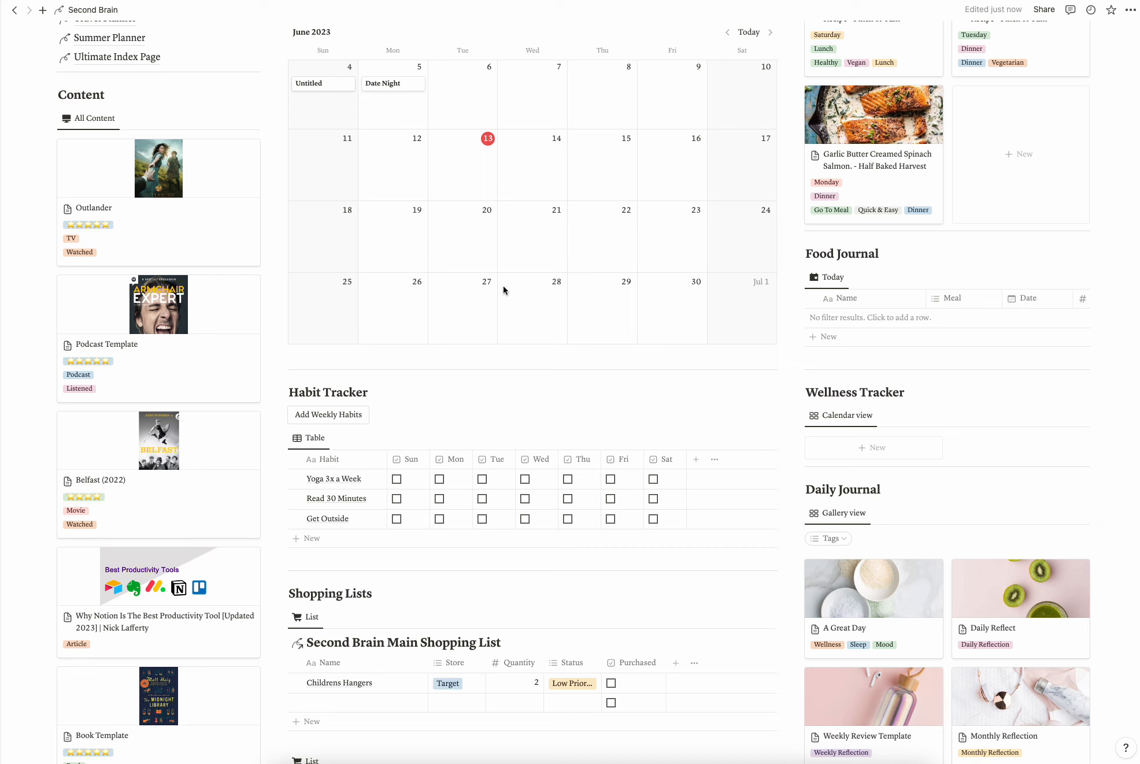
pyautogui.scroll(-10, 503, 287)
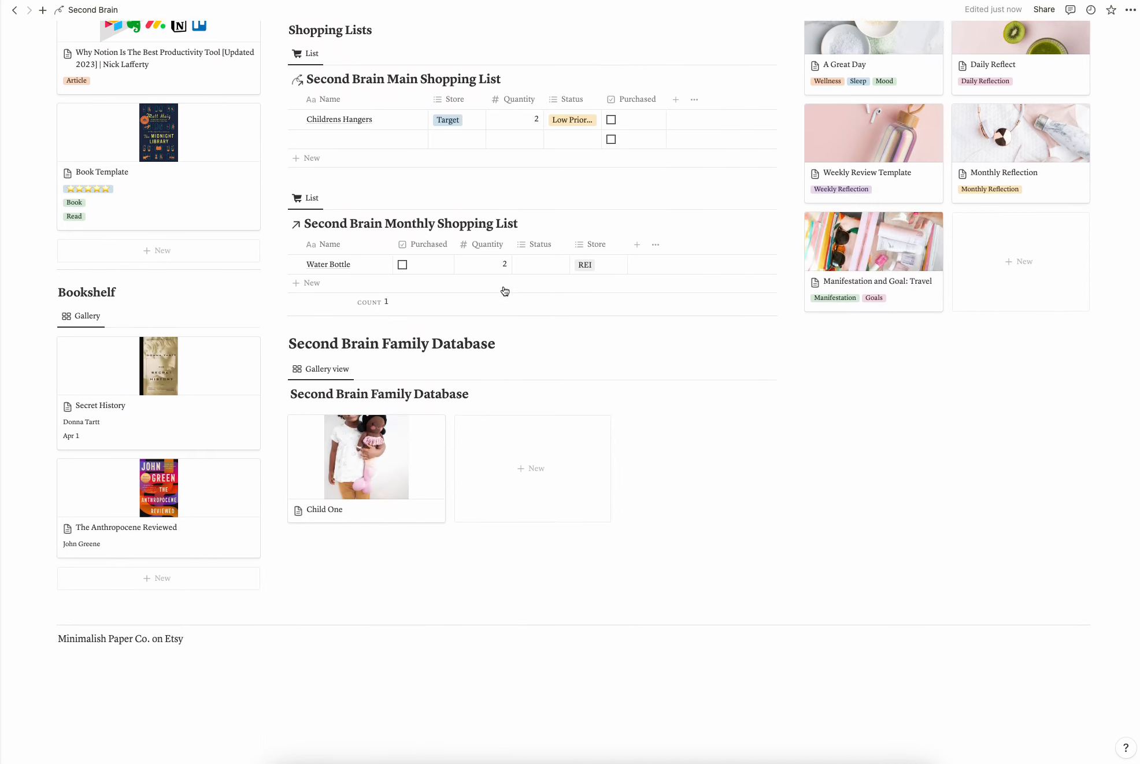
pyautogui.scroll(12, 504, 290)
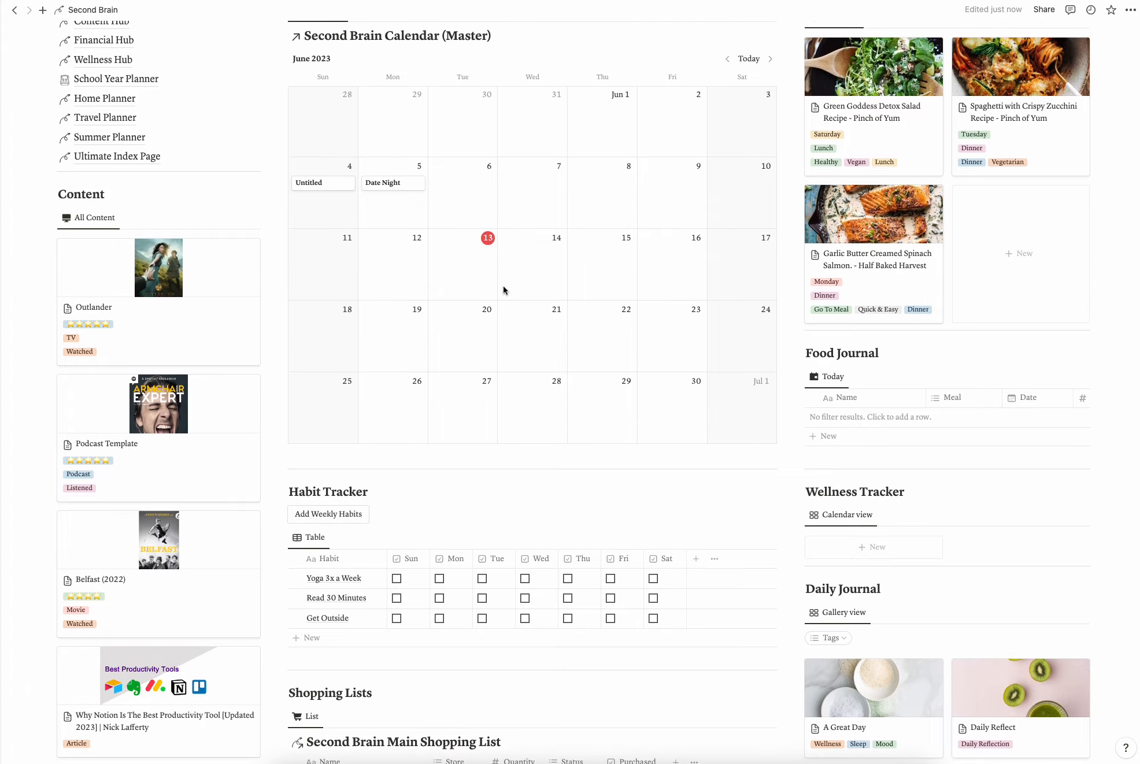
pyautogui.scroll(10, 503, 286)
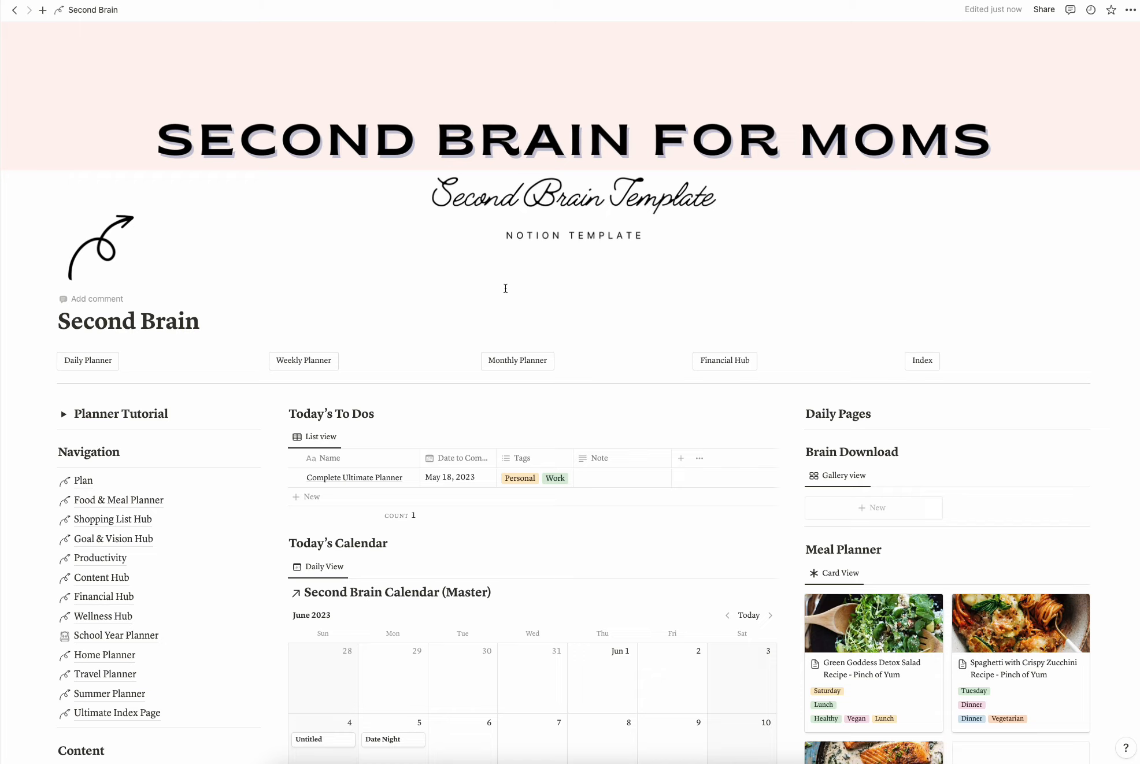
pyautogui.scroll(-1, 505, 288)
pyautogui.scroll(1, 506, 289)
pyautogui.scroll(-1, 505, 288)
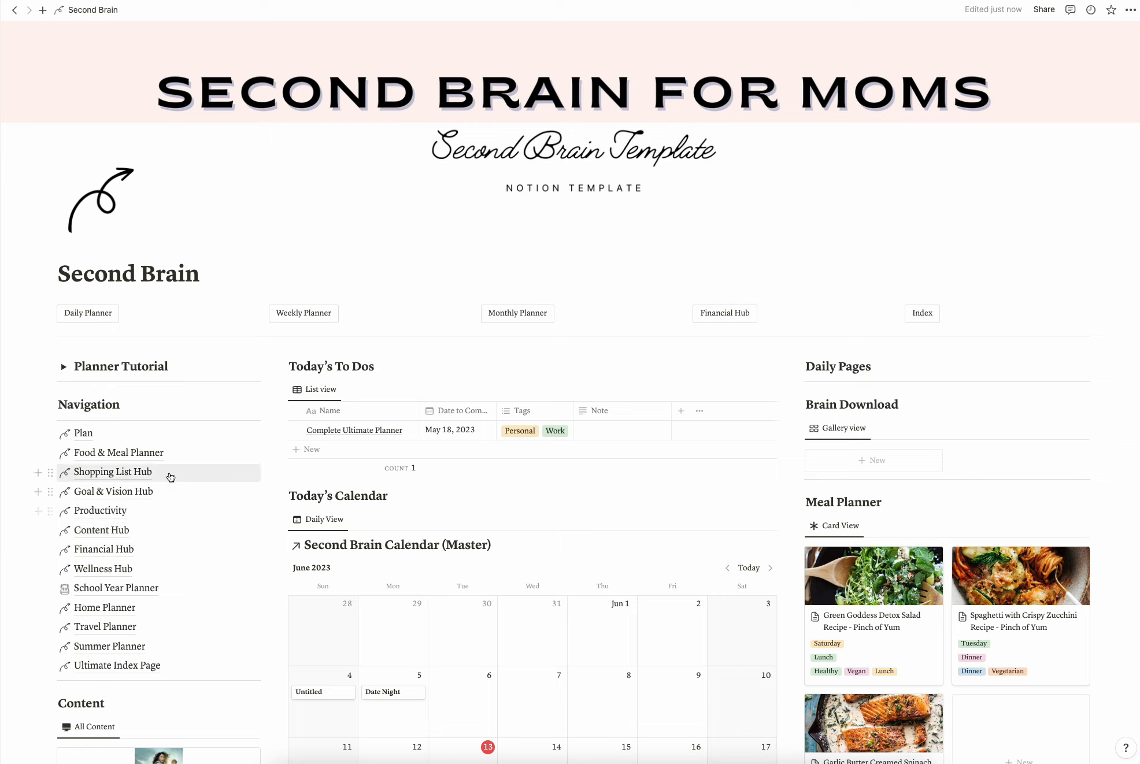
pyautogui.scroll(2, 174, 469)
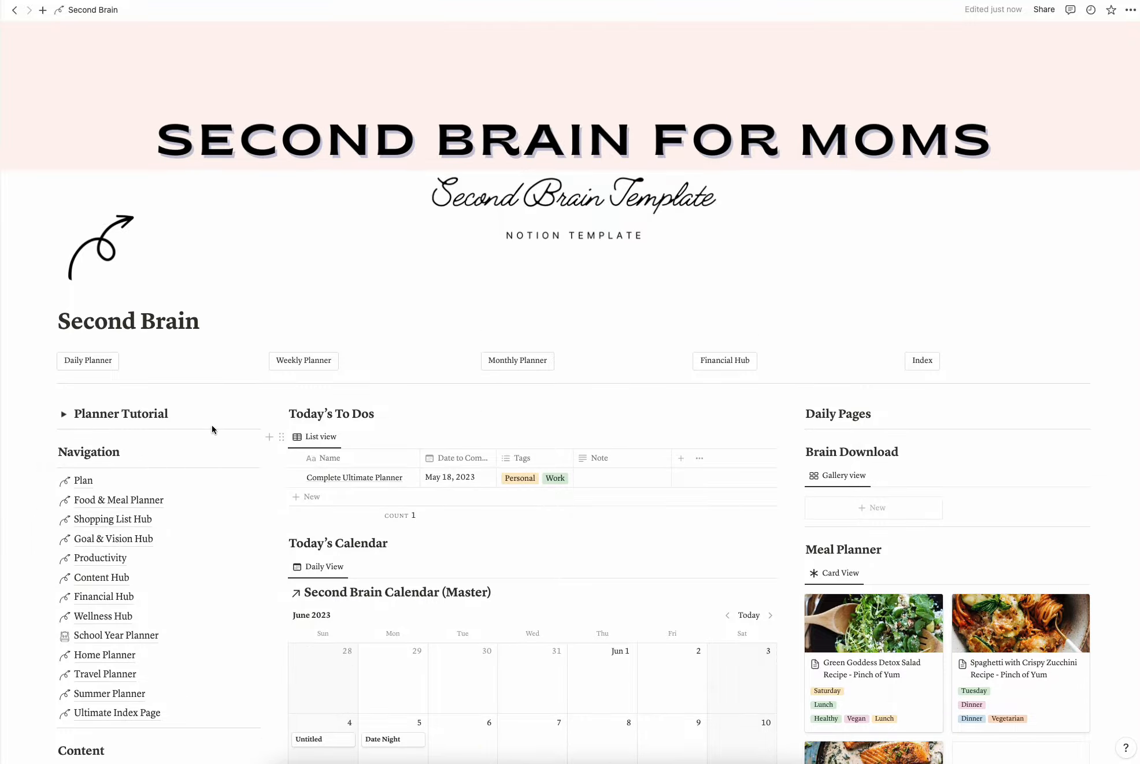
# Inspect the view options, including the source database, and the available filter properties of the Today's To Dos list
pyautogui.scroll(-1, 212, 428)
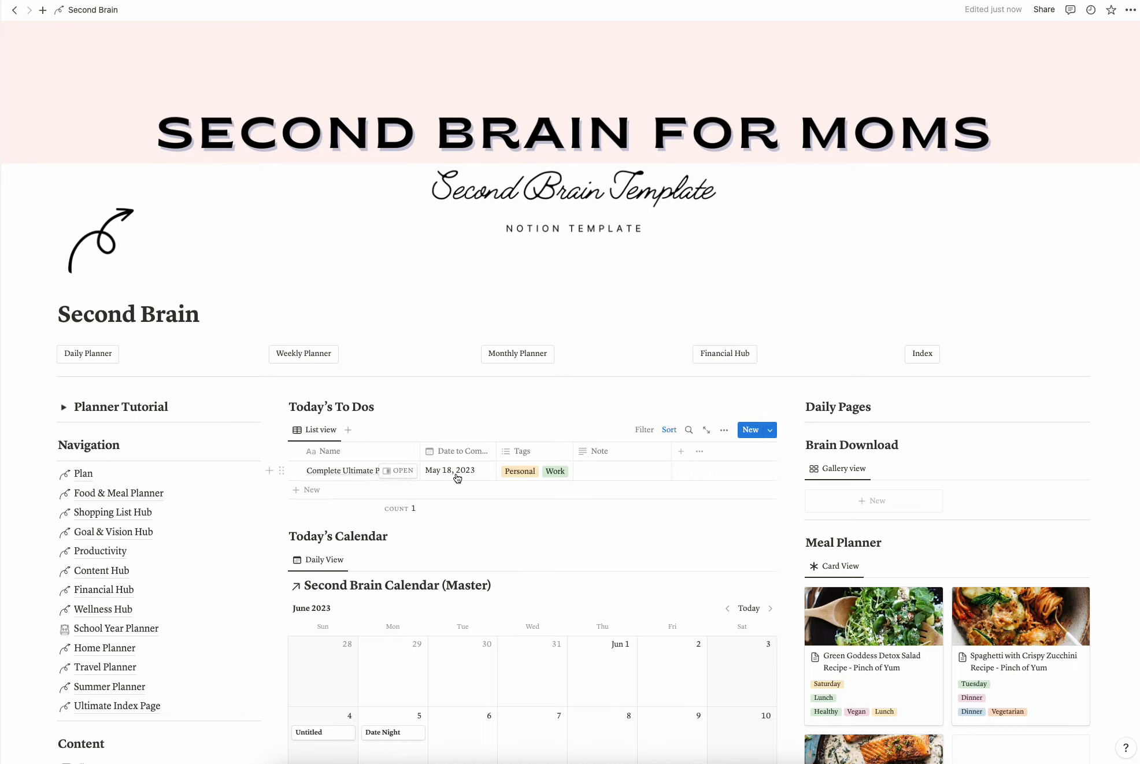
pyautogui.click(725, 432)
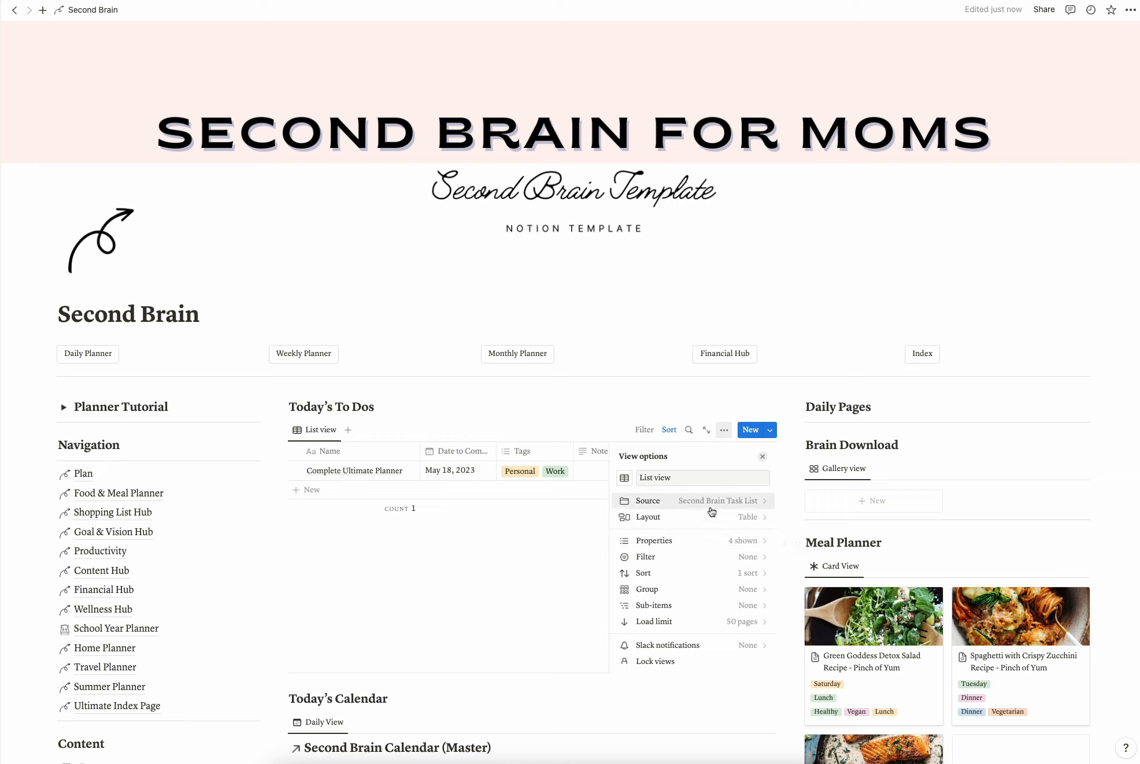
pyautogui.click(646, 394)
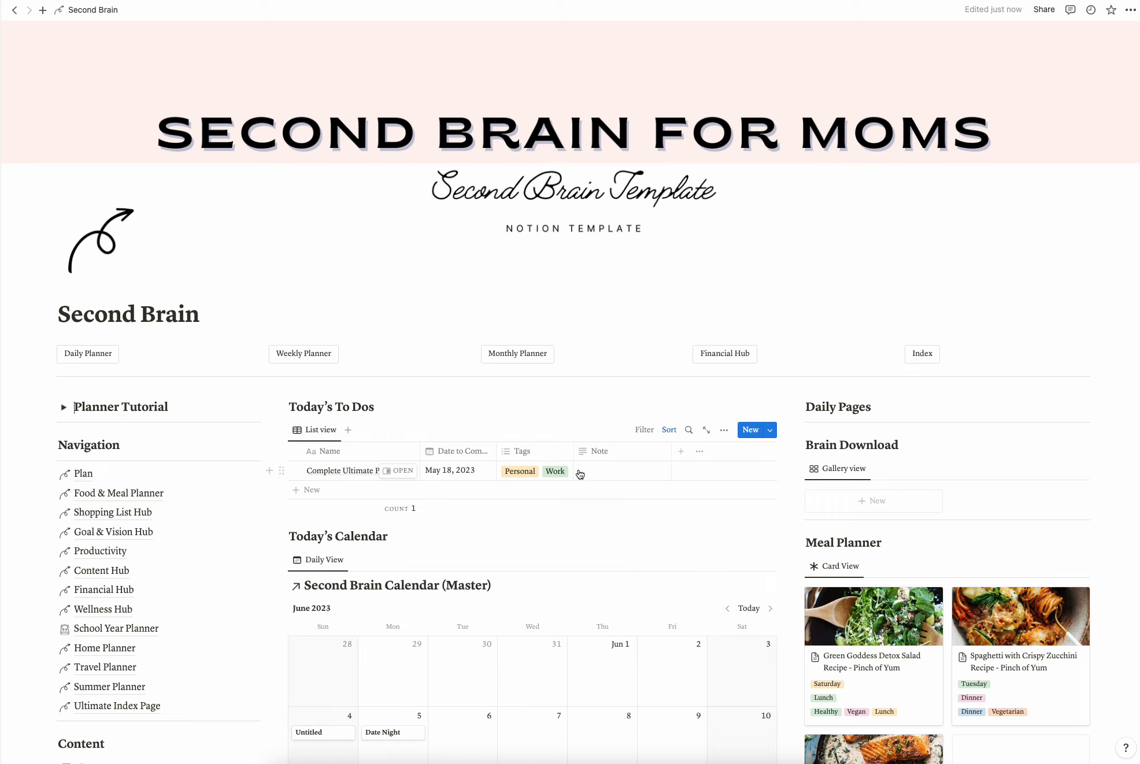
pyautogui.click(644, 430)
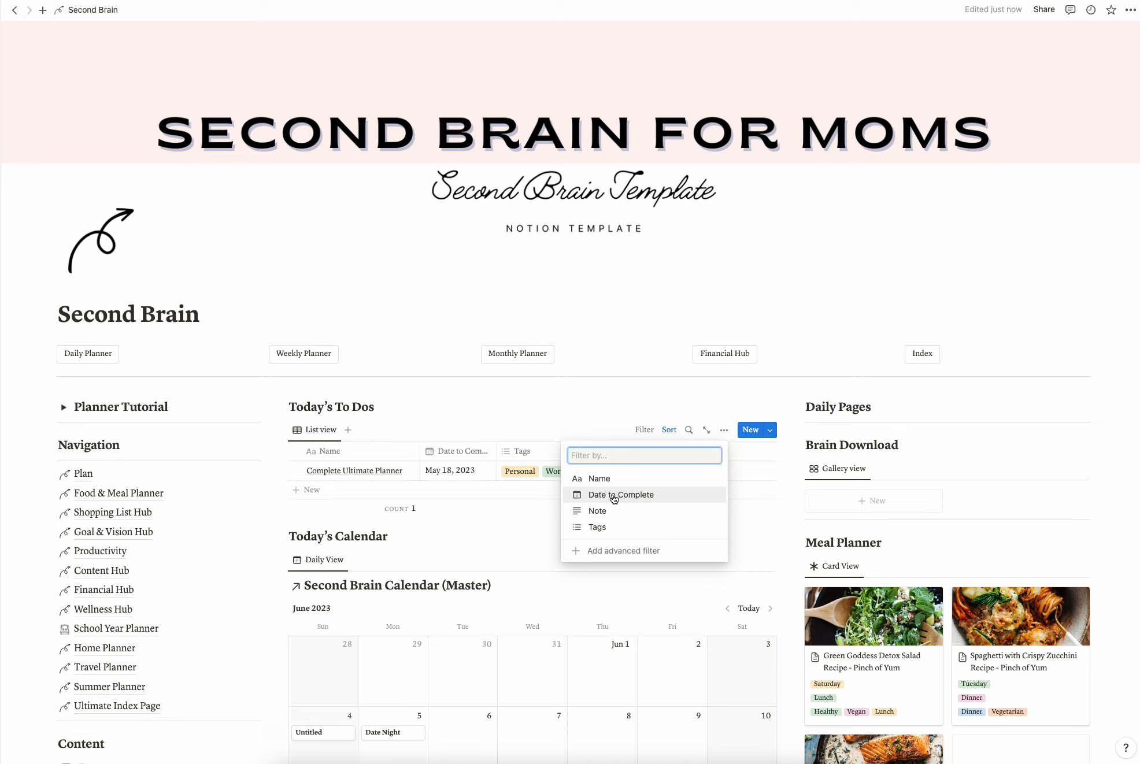
pyautogui.click(625, 389)
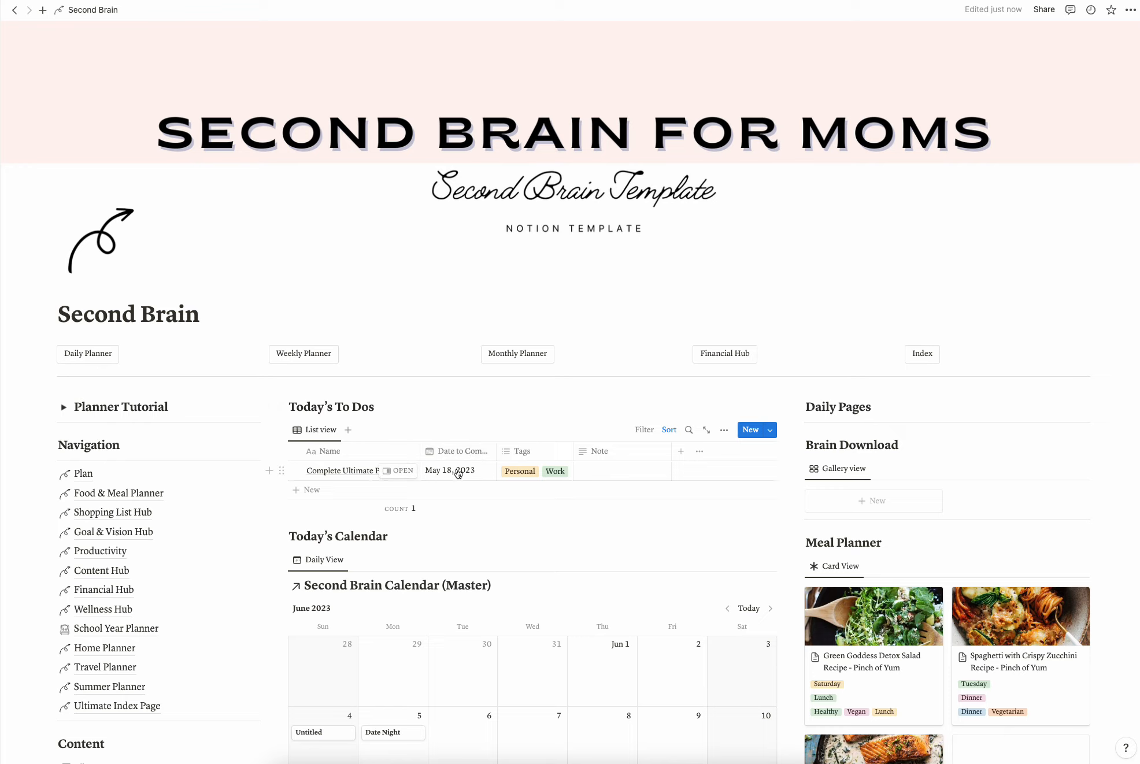
# Check the view options of the Brain Download gallery to see its source database, then close them
pyautogui.scroll(-1, 892, 479)
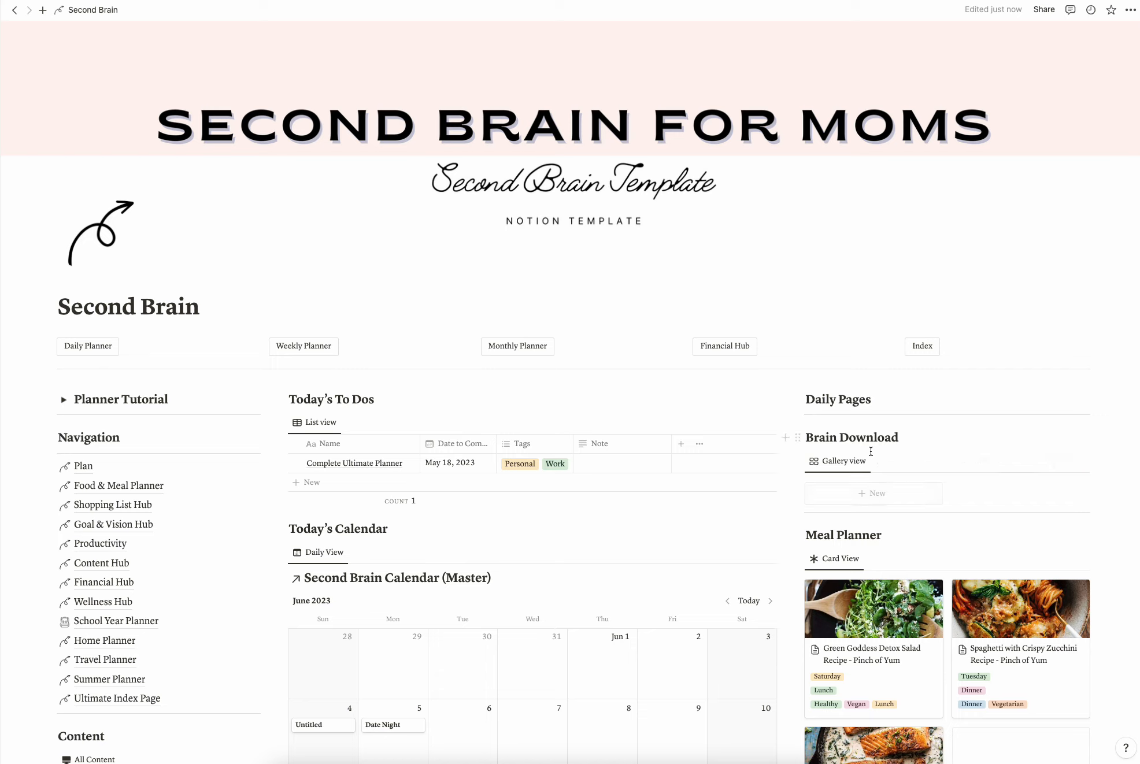
pyautogui.click(1037, 461)
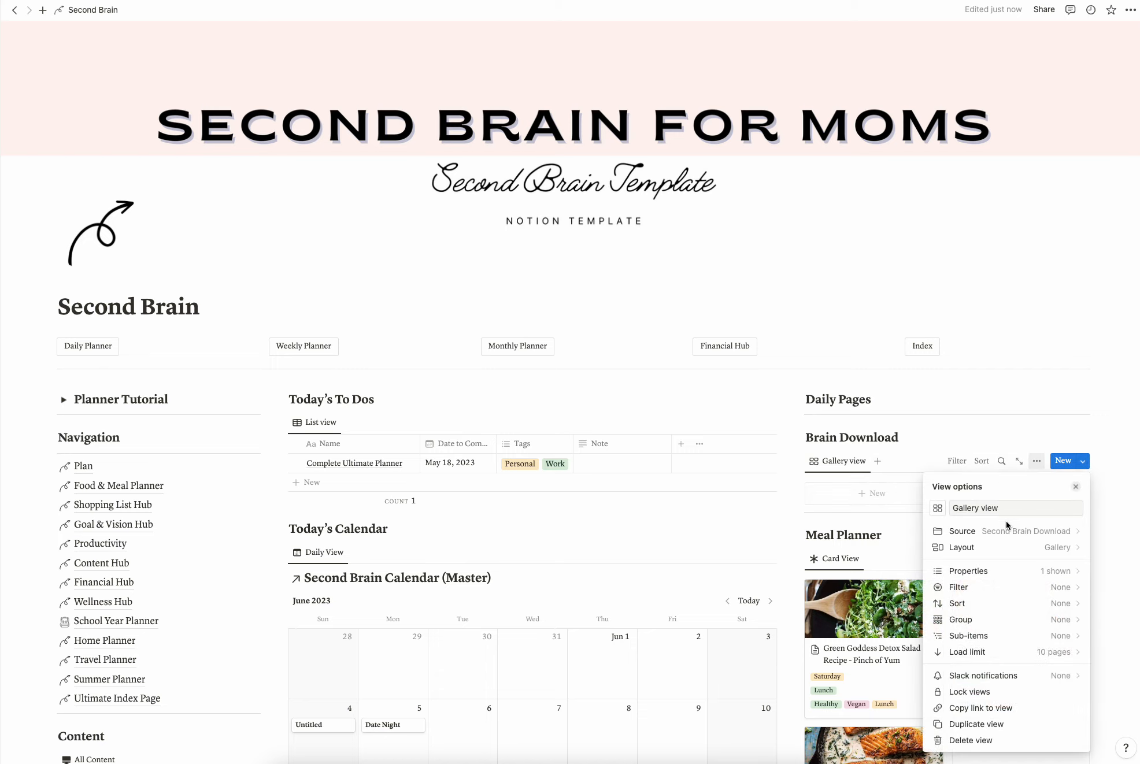
pyautogui.click(967, 422)
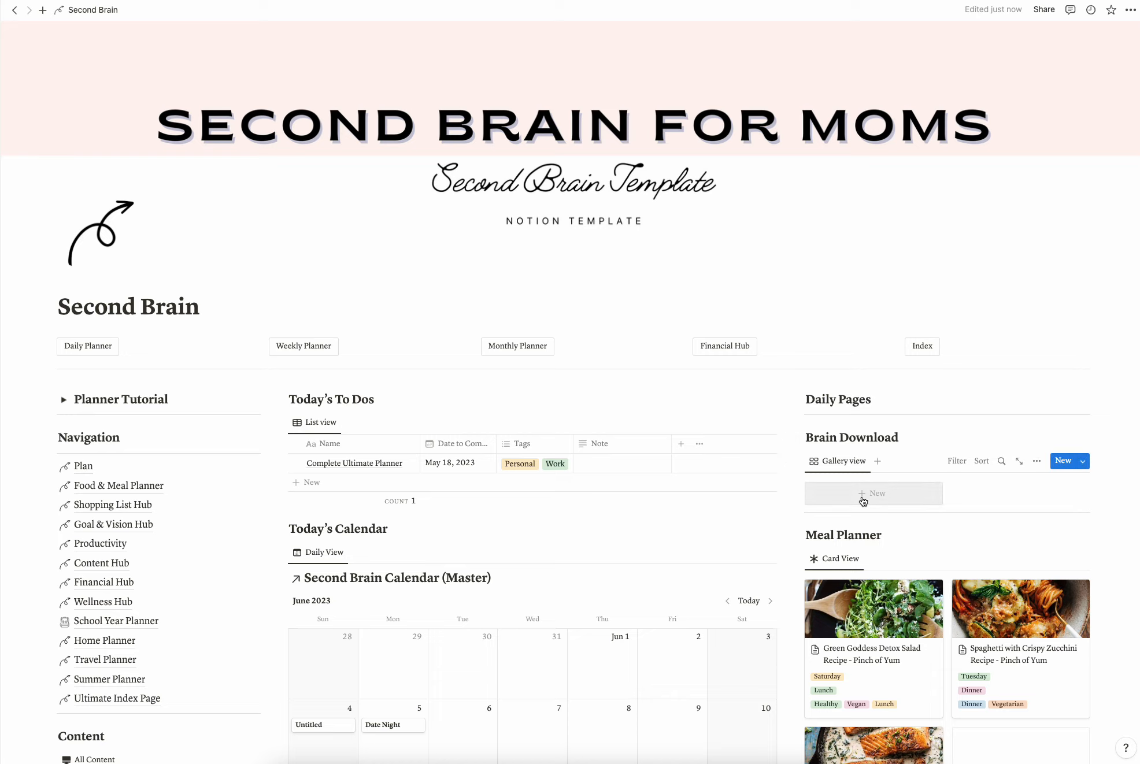
# Check which source database the Meal Planner card view uses in its view options, and close them
pyautogui.scroll(-1, 863, 502)
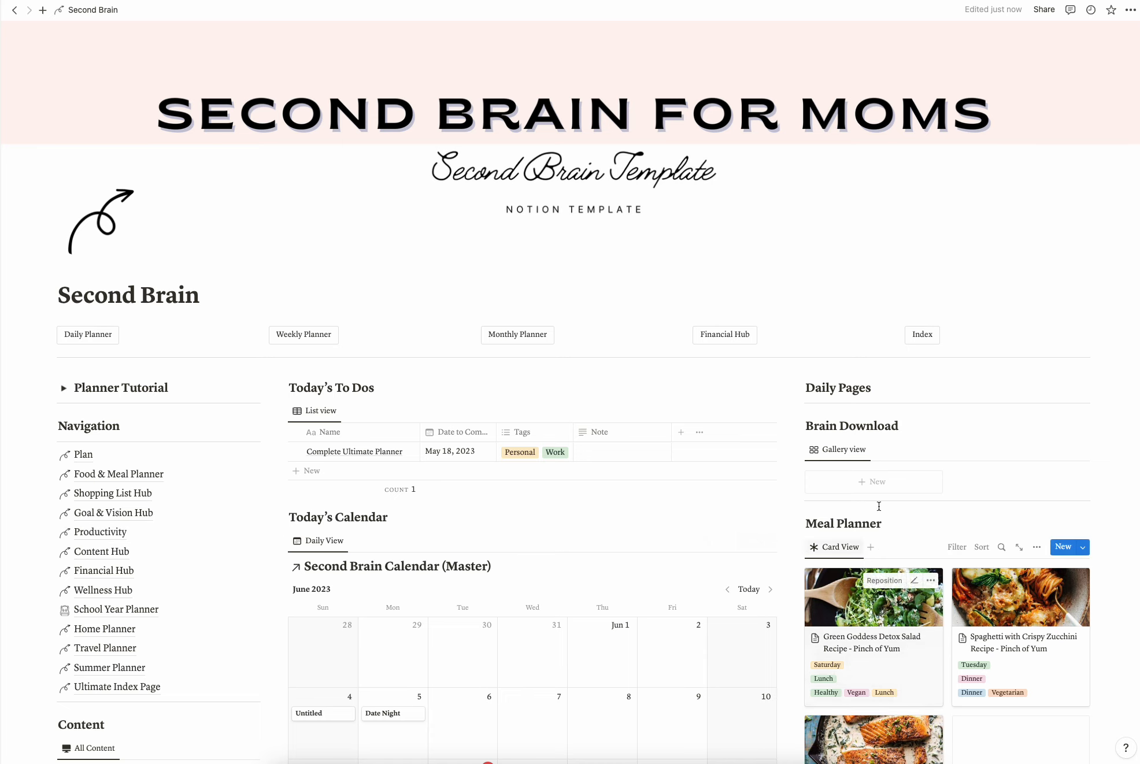
pyautogui.scroll(-2, 873, 480)
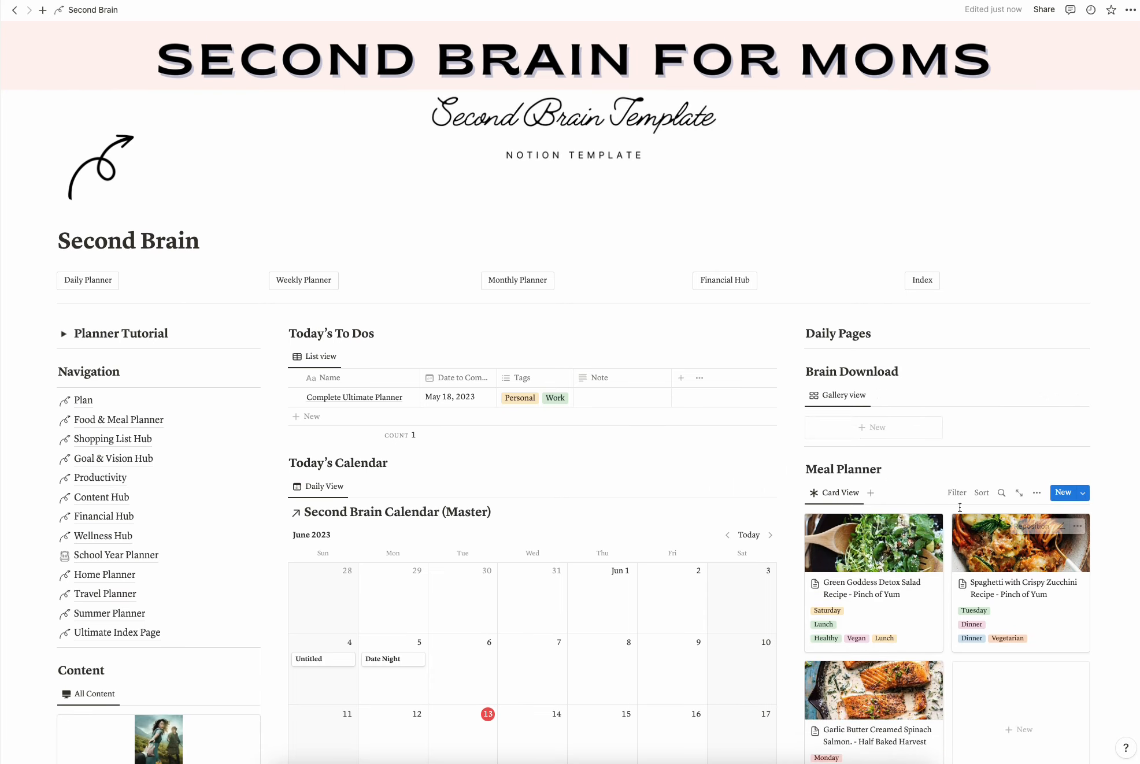
pyautogui.scroll(-3, 850, 541)
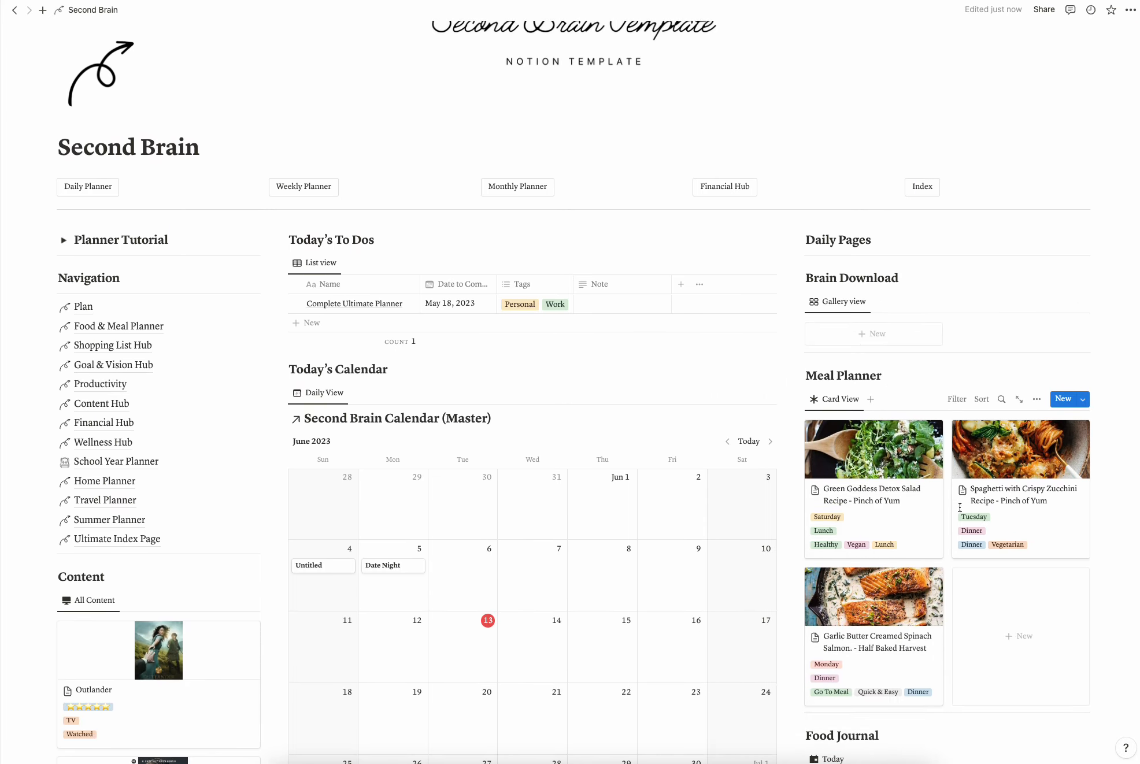
pyautogui.click(1037, 399)
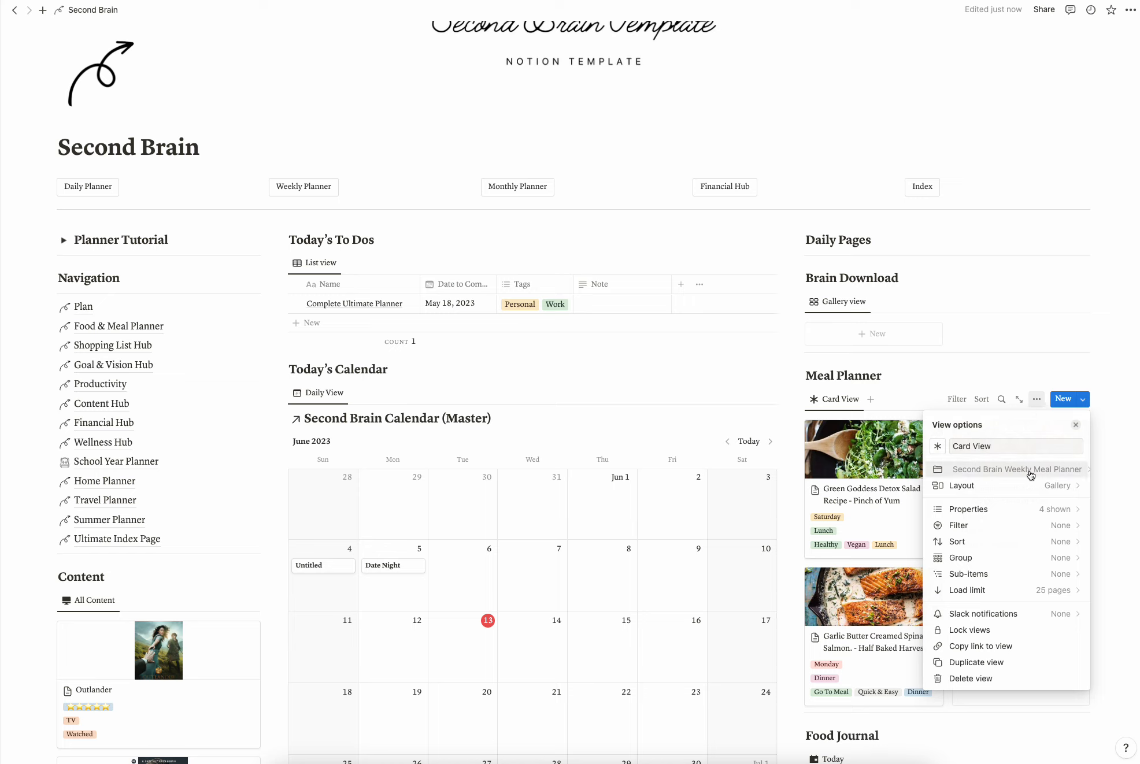
pyautogui.click(958, 363)
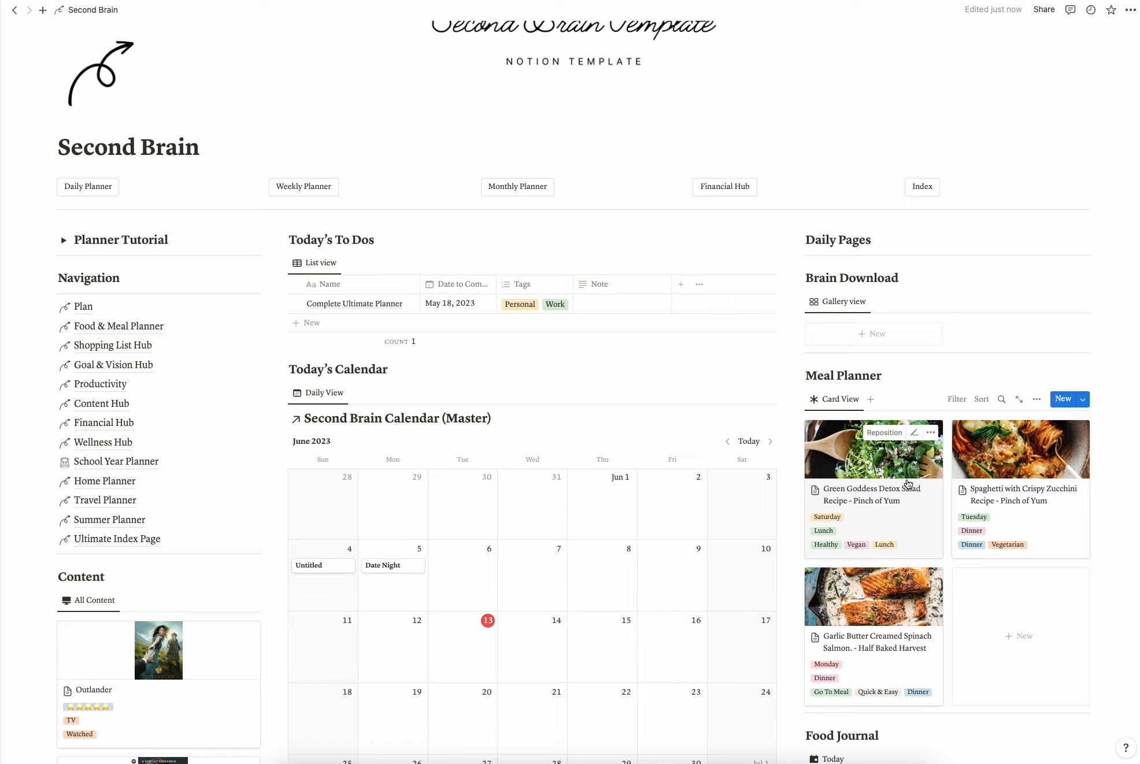
# Examine all columns of the Food Journal table, along with the Wellness Tracker and Daily Journal galleries below it
pyautogui.scroll(-6, 908, 485)
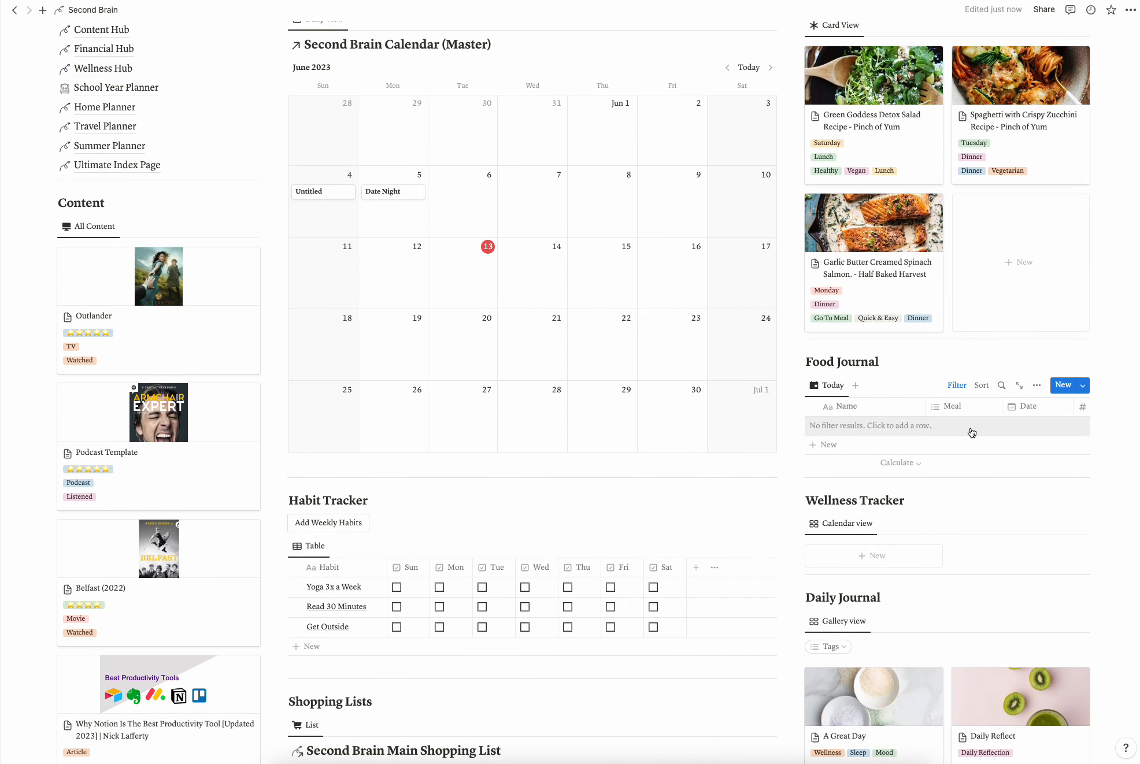
pyautogui.hscroll(5, 972, 432)
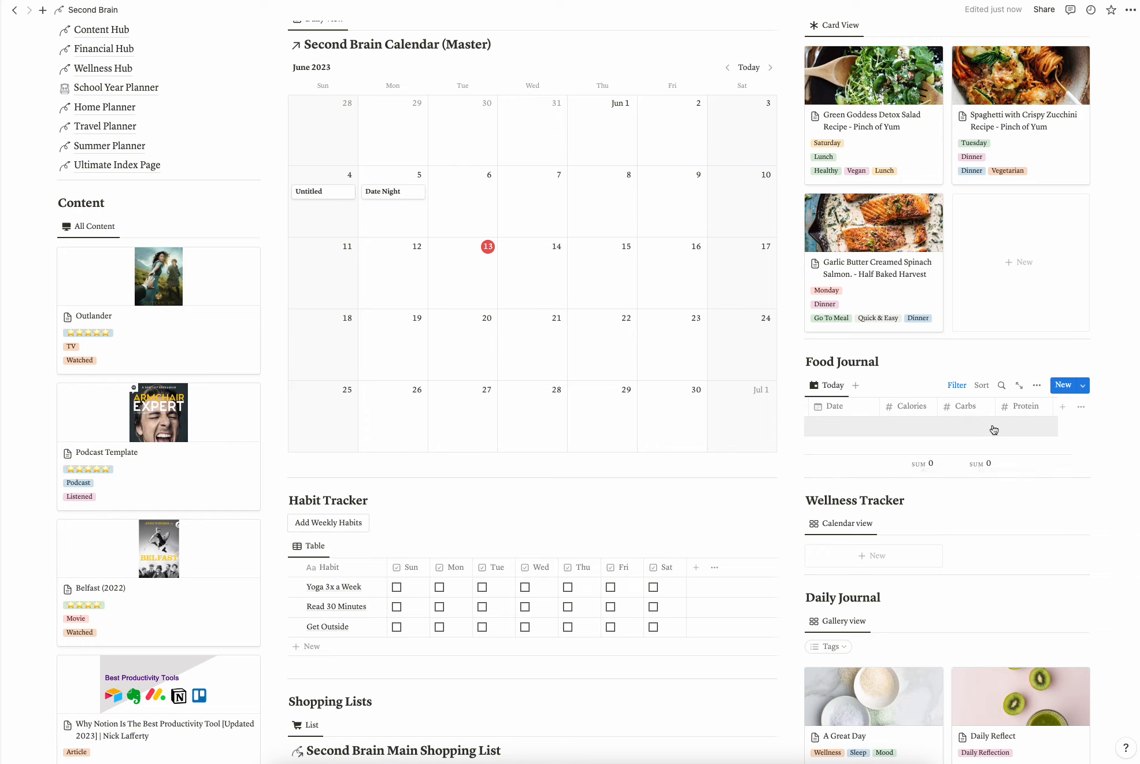
pyautogui.hscroll(-5, 1018, 432)
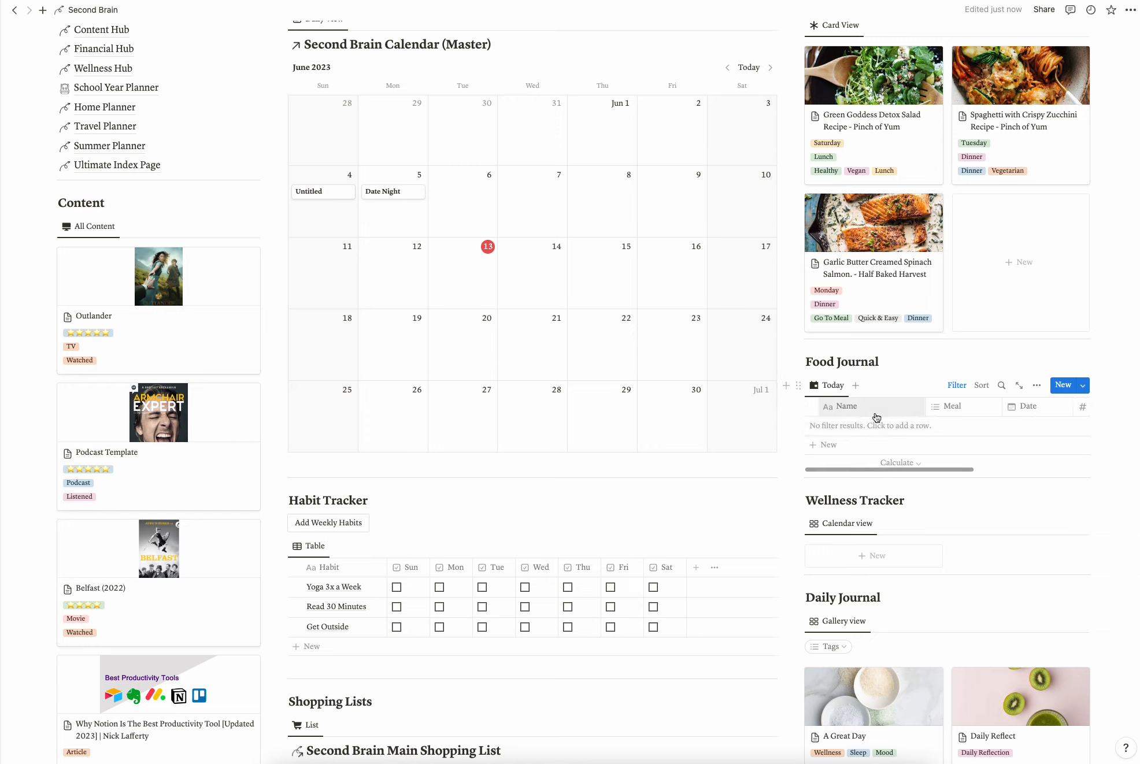
pyautogui.hscroll(5, 890, 426)
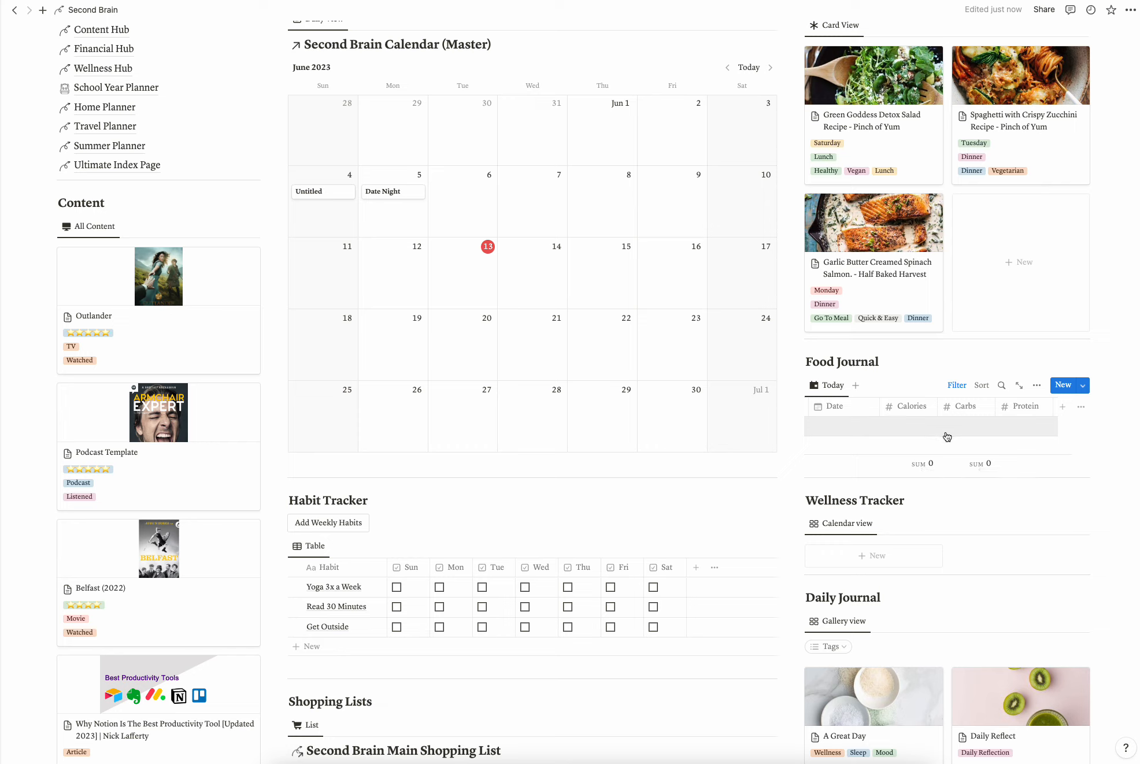
pyautogui.hscroll(-5, 948, 437)
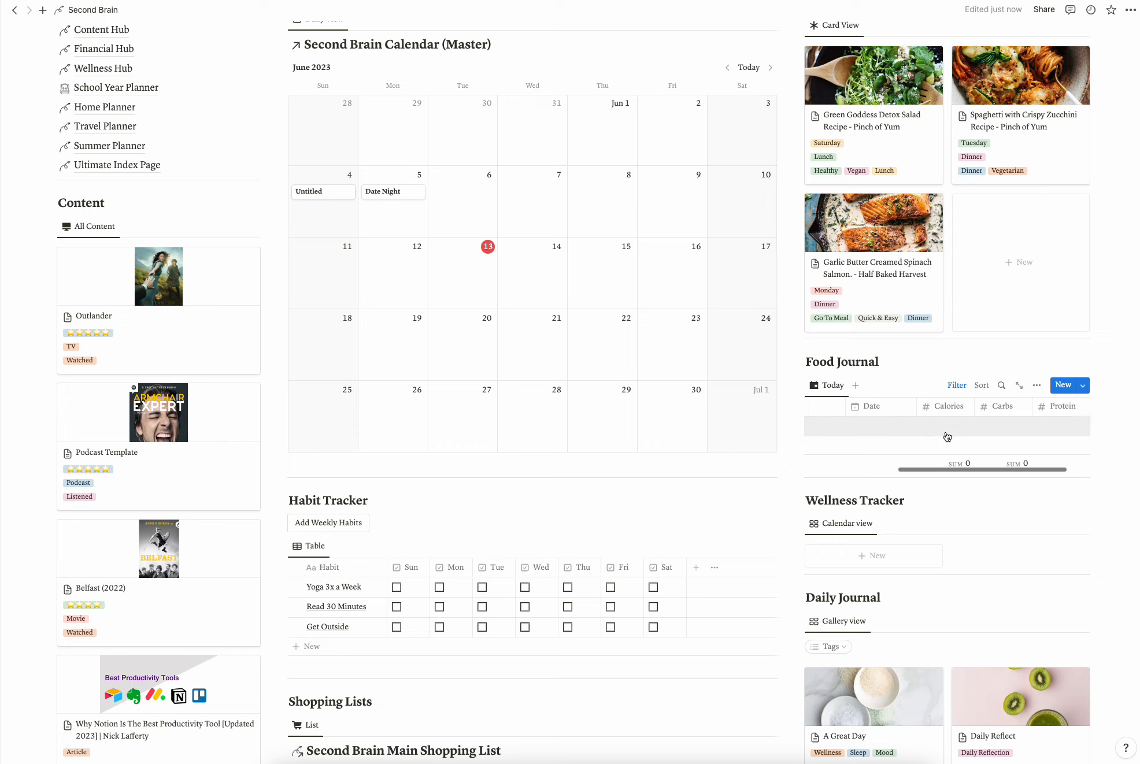
pyautogui.scroll(-3, 948, 437)
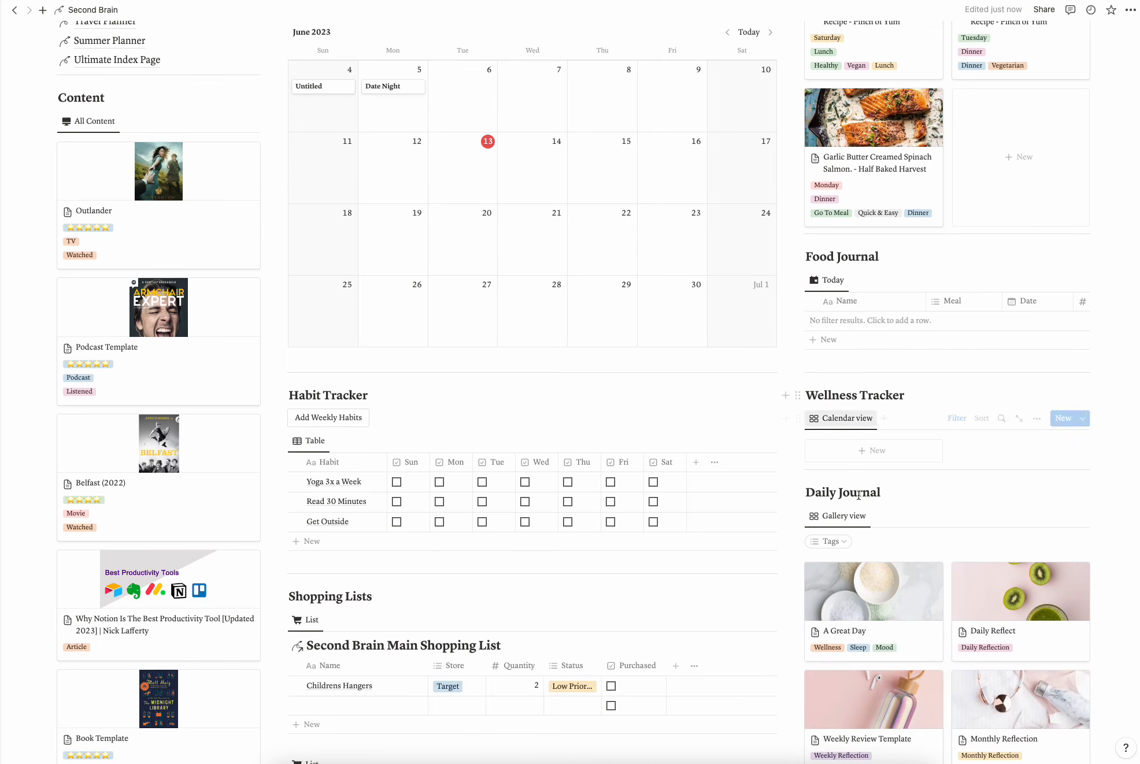
pyautogui.scroll(-5, 847, 587)
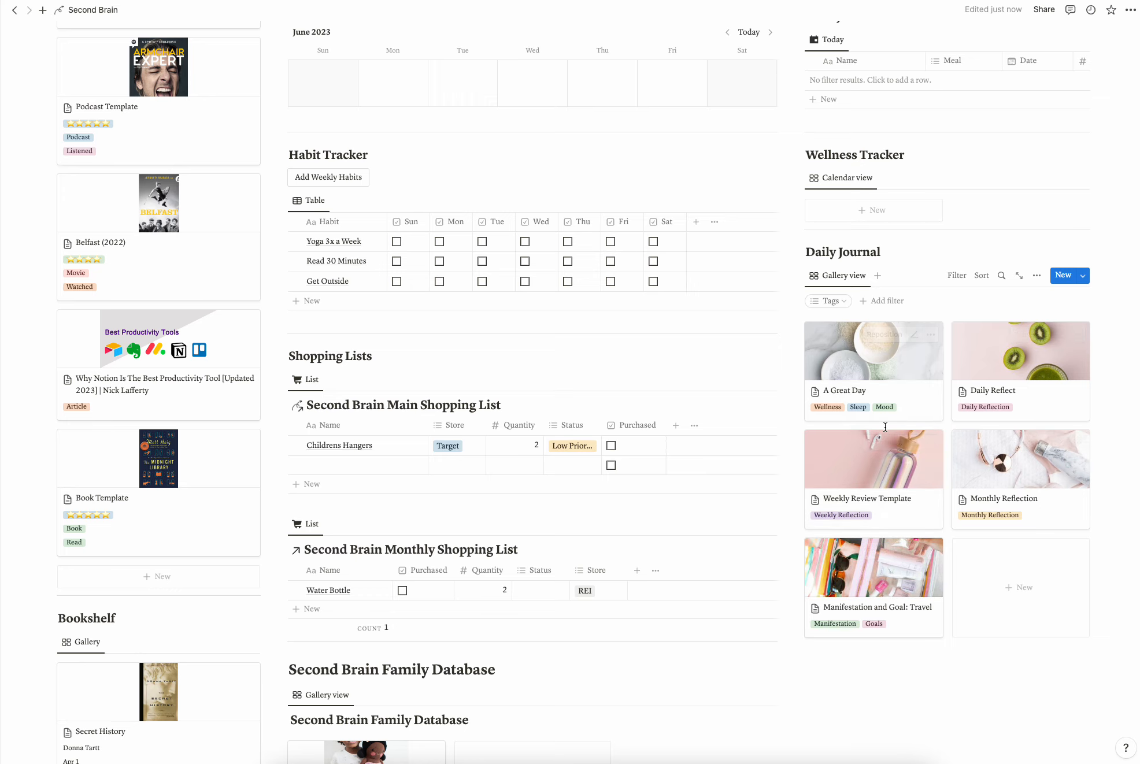
# Review the dashboard's calendar, Habit Tracker, main and monthly shopping lists, and the Second Brain Family Database
pyautogui.scroll(10, 885, 431)
pyautogui.scroll(5, 558, 357)
pyautogui.scroll(-8, 565, 366)
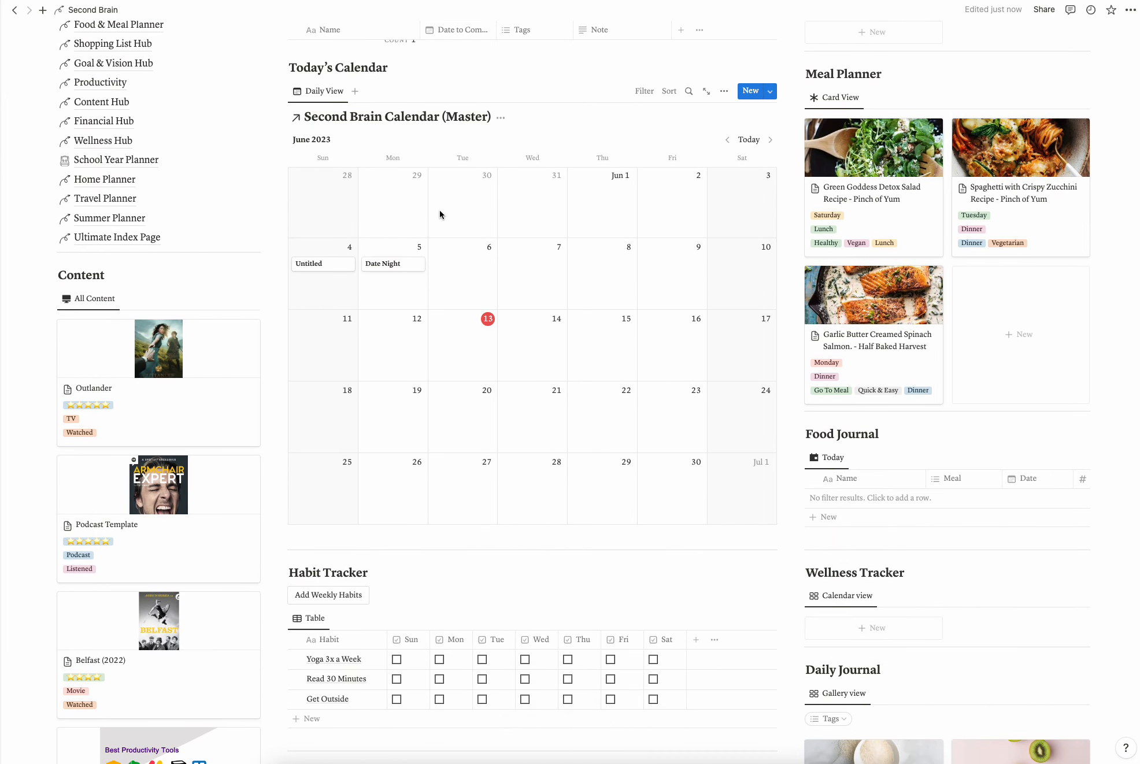
pyautogui.scroll(-5, 517, 275)
pyautogui.scroll(-1, 518, 271)
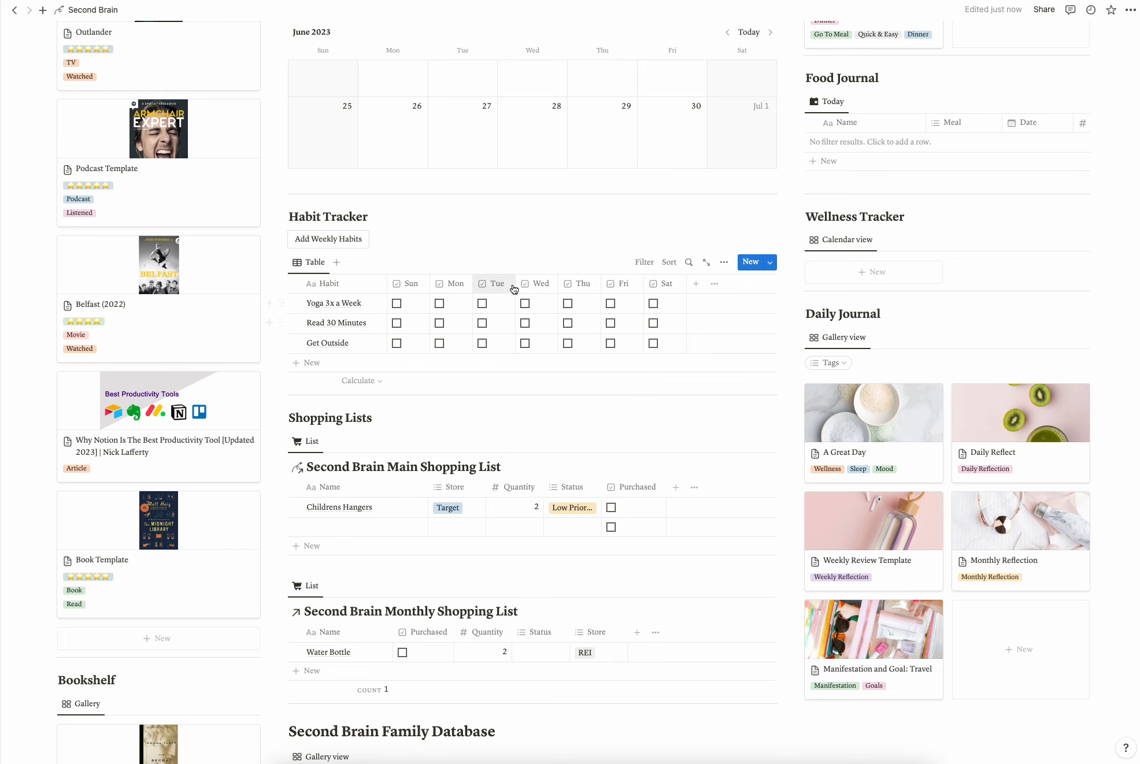
pyautogui.scroll(-4, 517, 294)
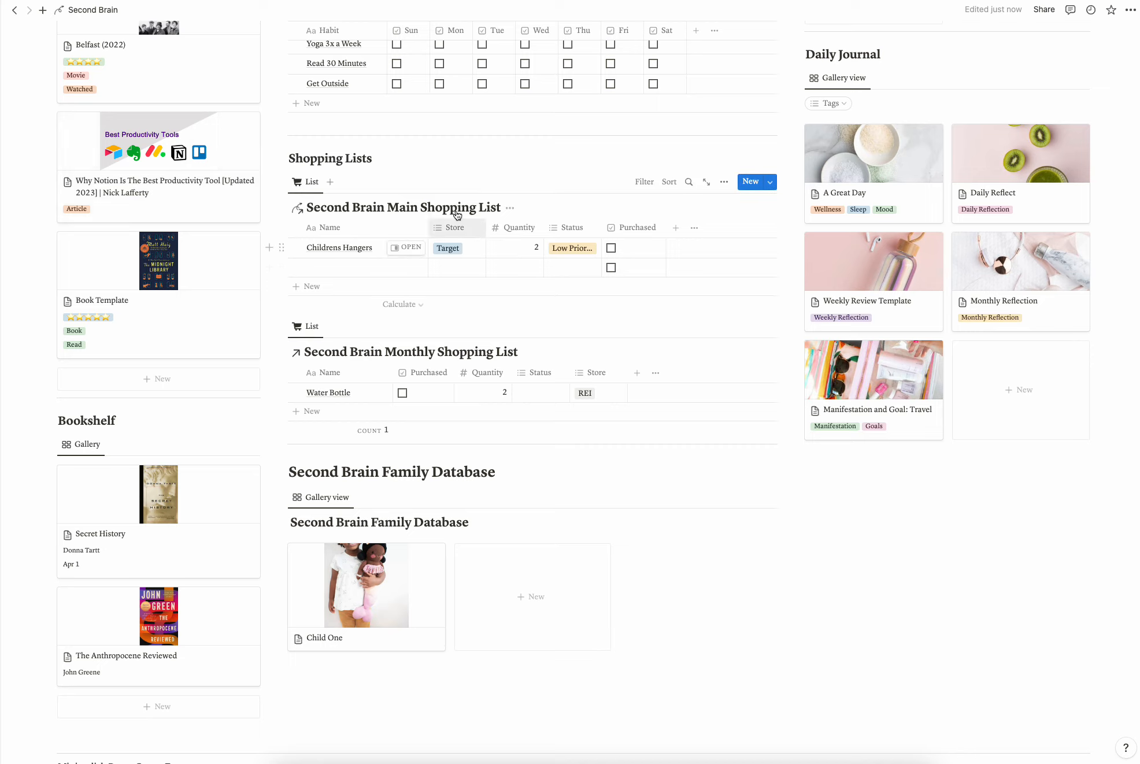
pyautogui.scroll(-1, 475, 270)
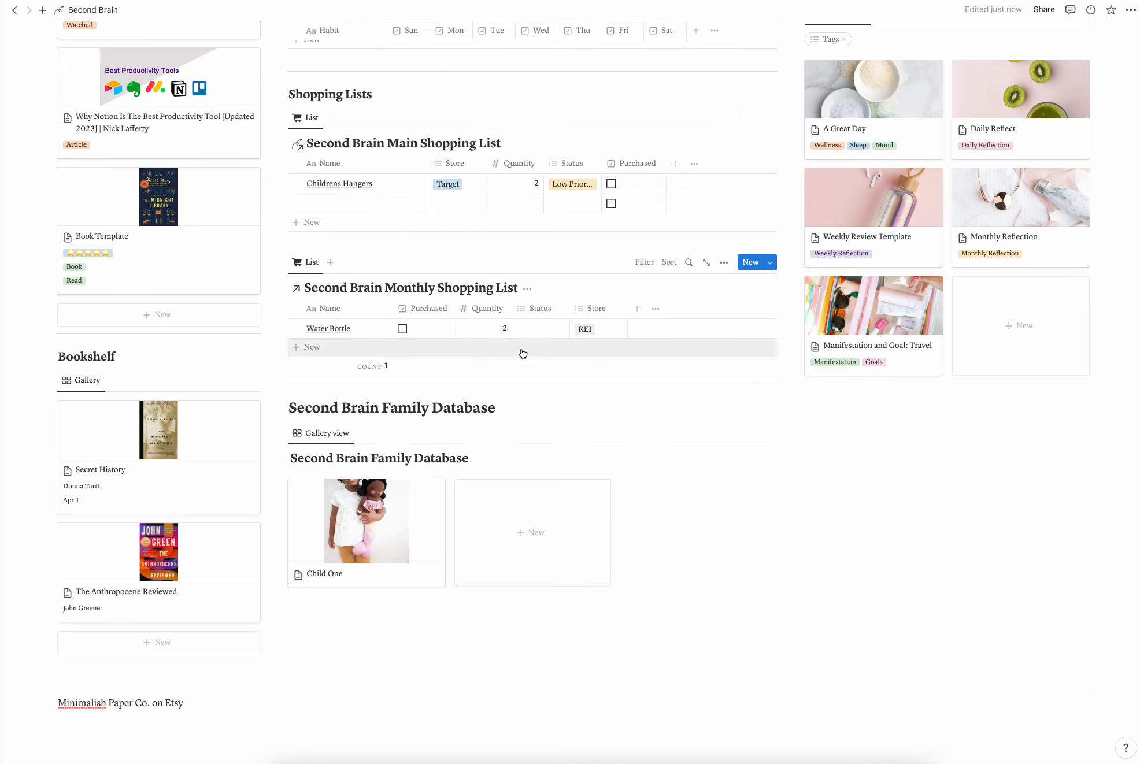
pyautogui.scroll(-3, 509, 370)
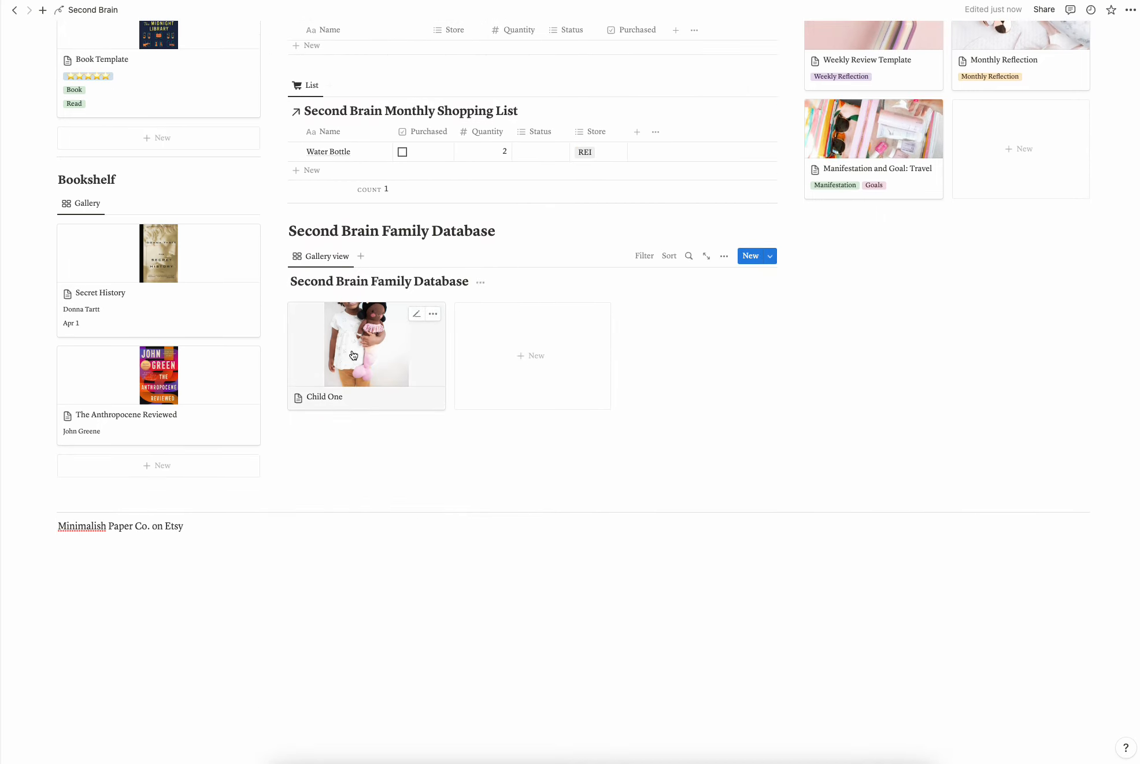
# Look up the available embed blocks with /em in the Child One page, remove the text again and close the page
pyautogui.click(353, 355)
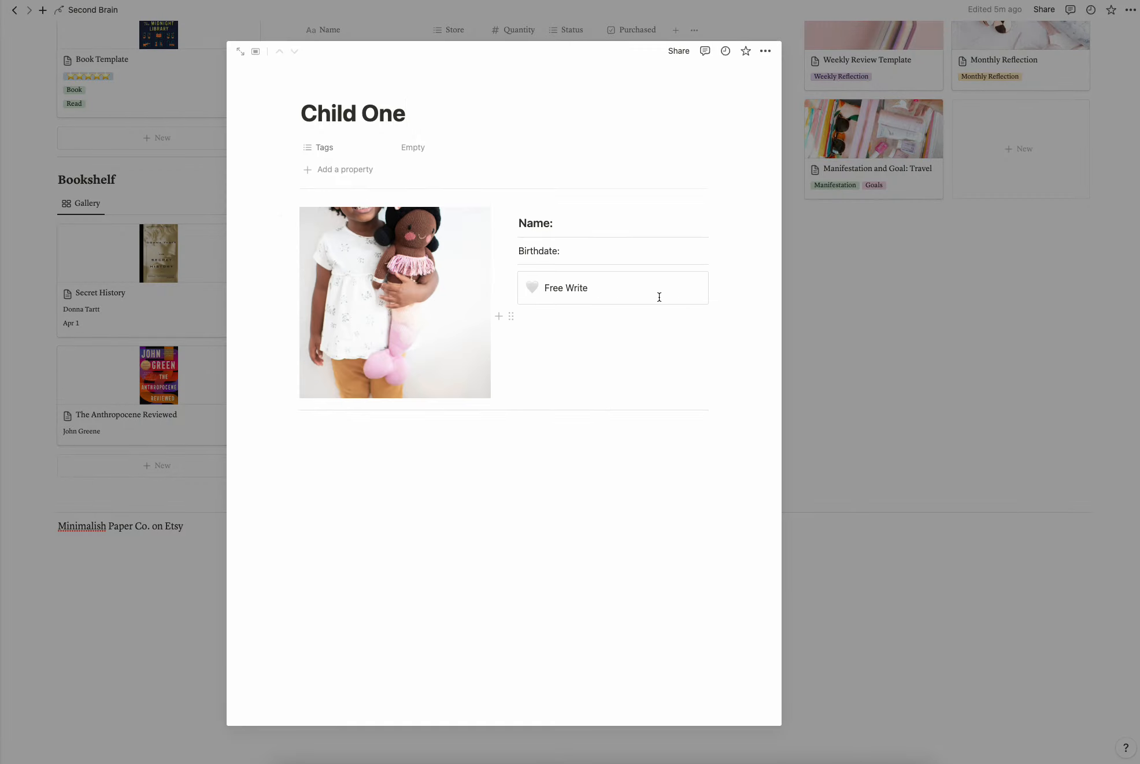
pyautogui.click(405, 113)
pyautogui.click(279, 410)
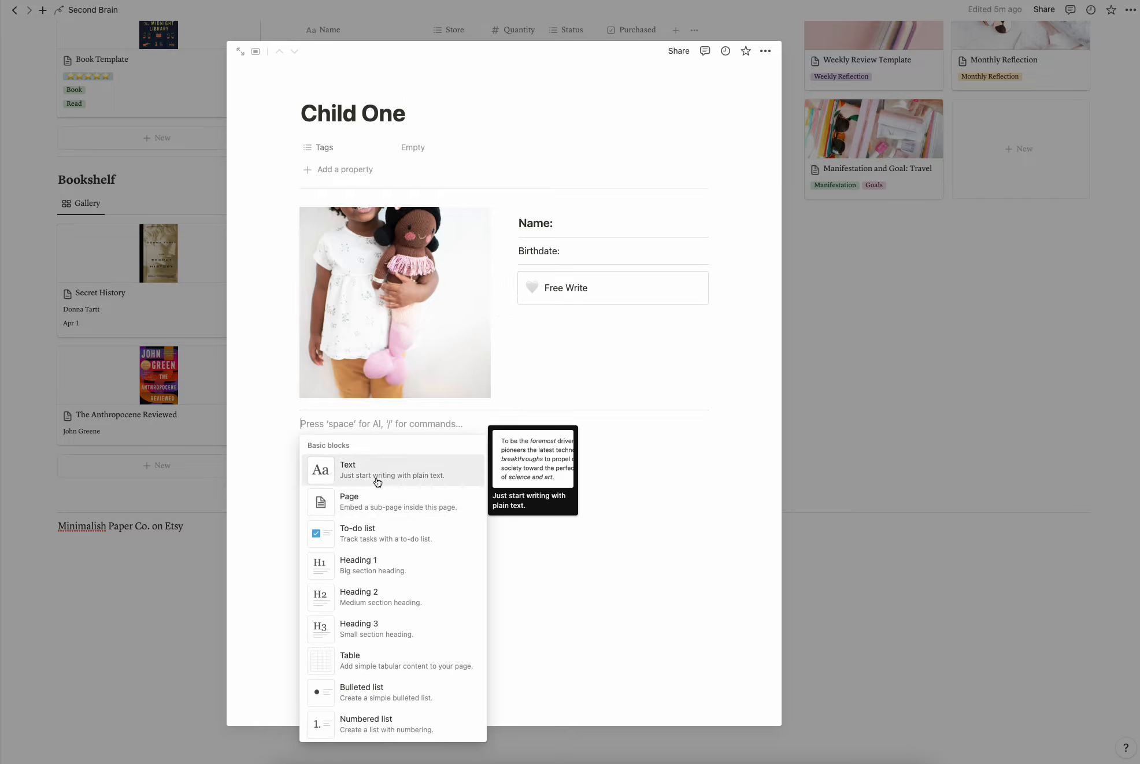
pyautogui.write('/em')
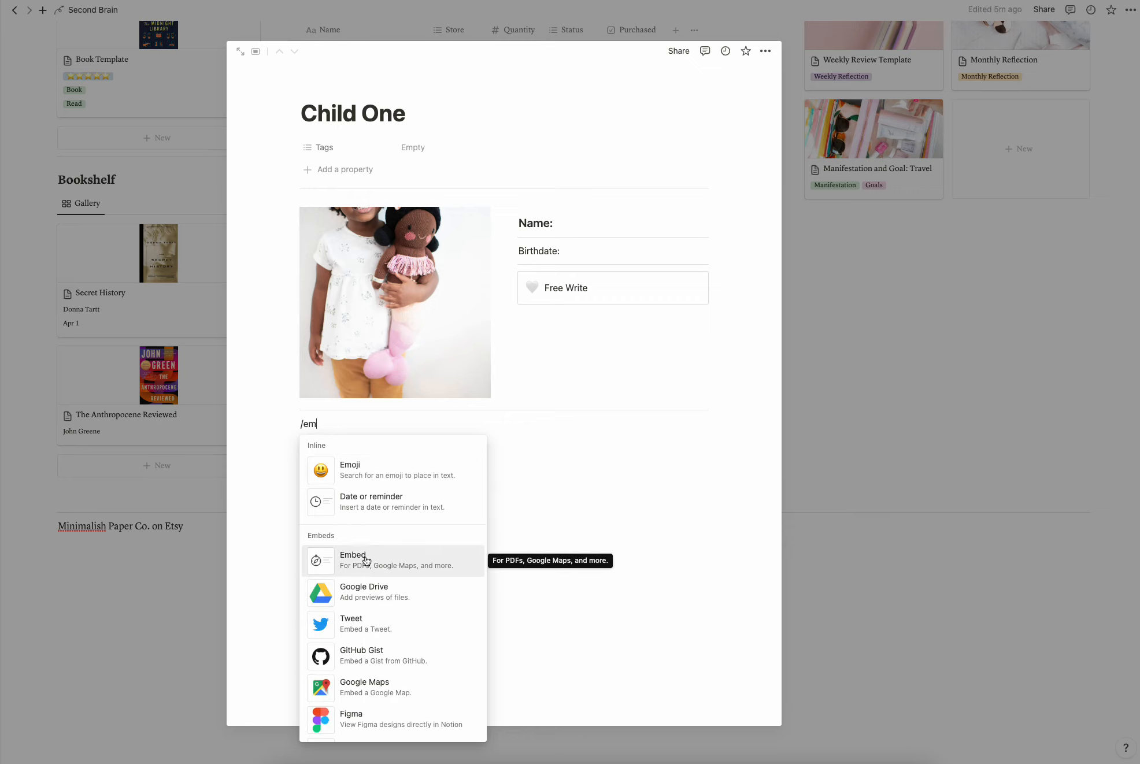
pyautogui.click(549, 469)
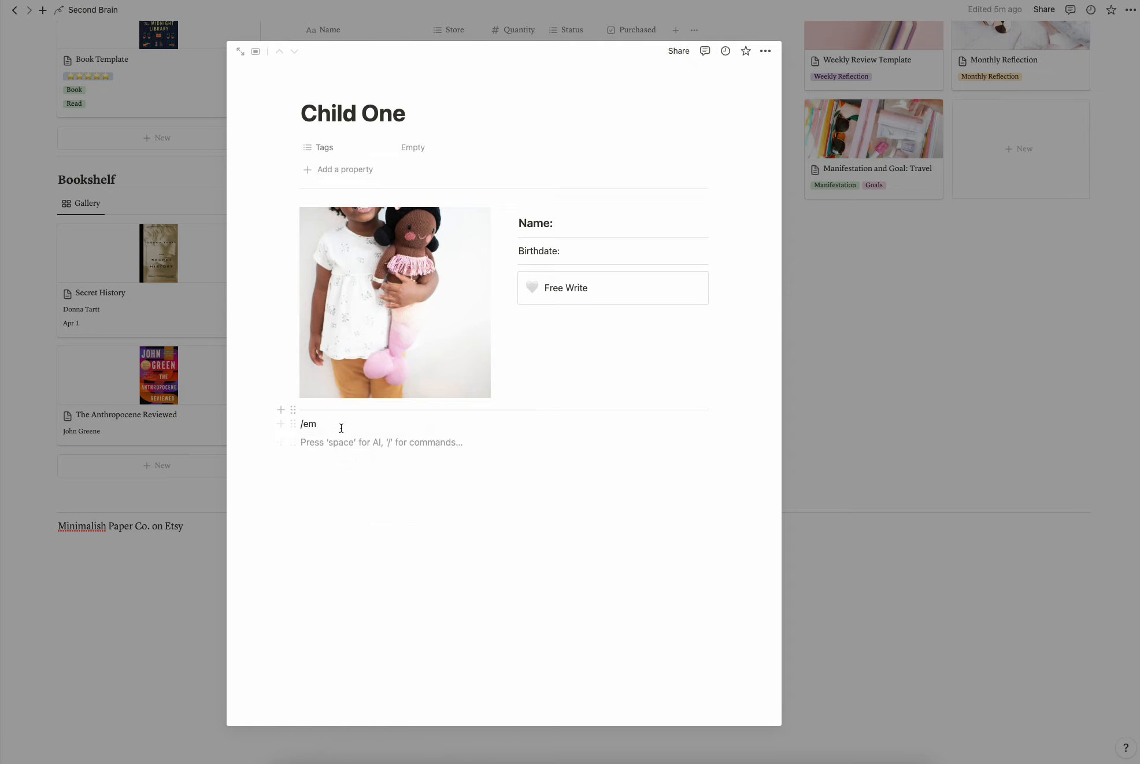
pyautogui.press('BackSpace')
pyautogui.press('BackSpace')
pyautogui.press('BackSpace')
pyautogui.press('BackSpace')
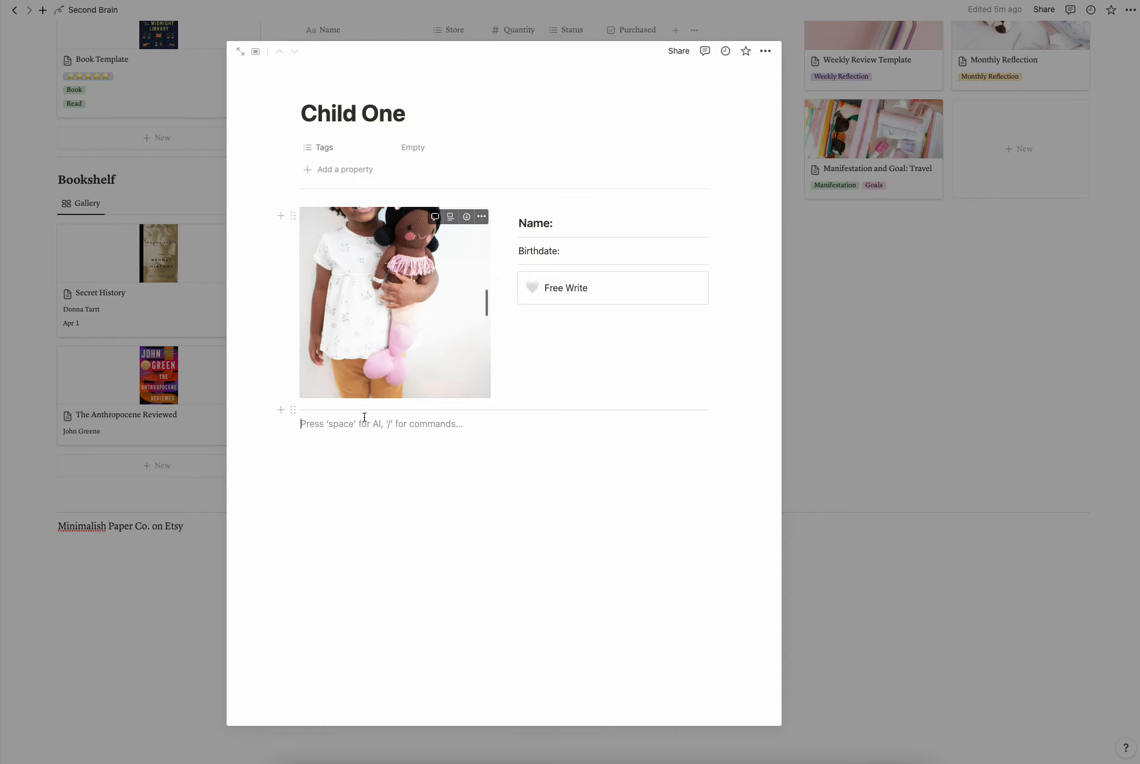
pyautogui.click(860, 303)
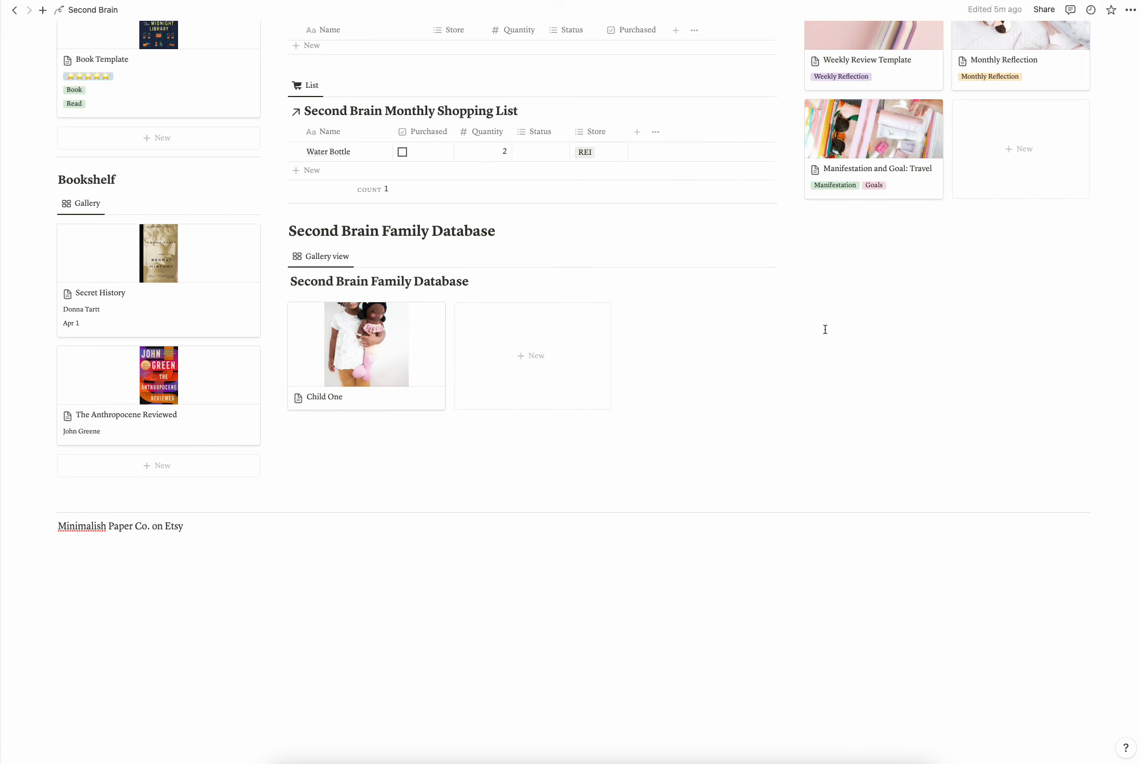
# Examine the Content and Bookshelf galleries on the dashboard, then return to the Navigation list at its beginning
pyautogui.scroll(10, 825, 328)
pyautogui.scroll(6, 825, 329)
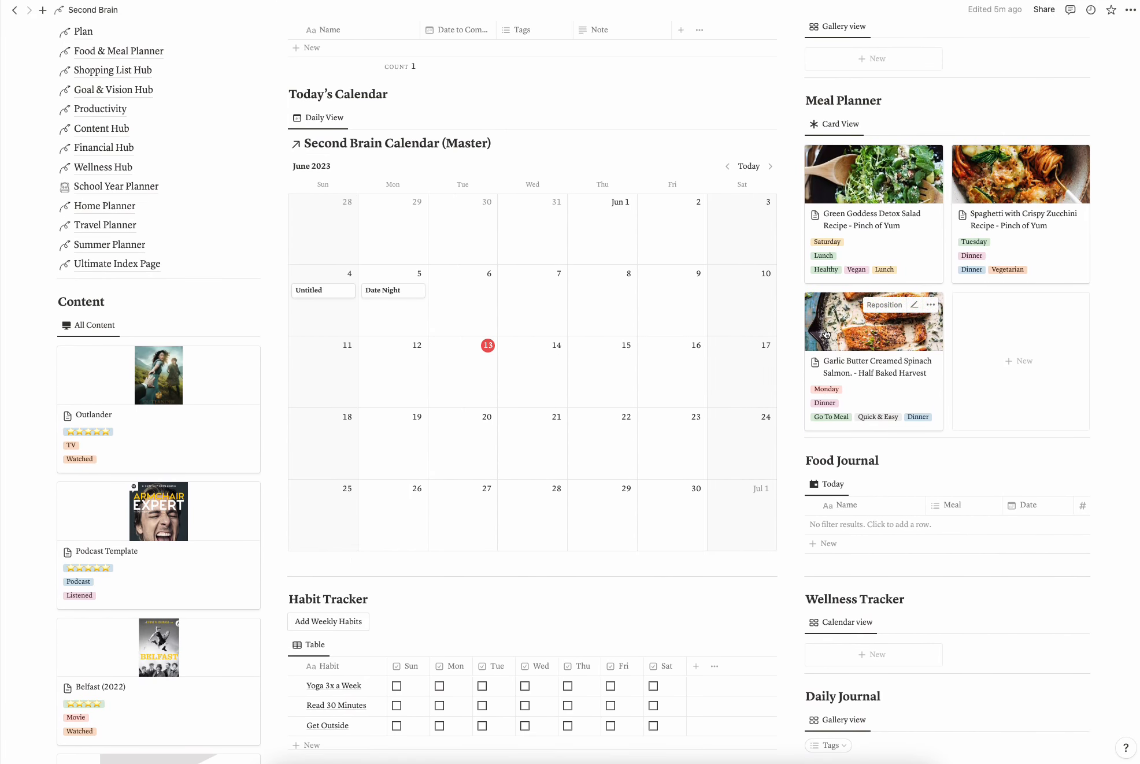
pyautogui.scroll(-8, 182, 347)
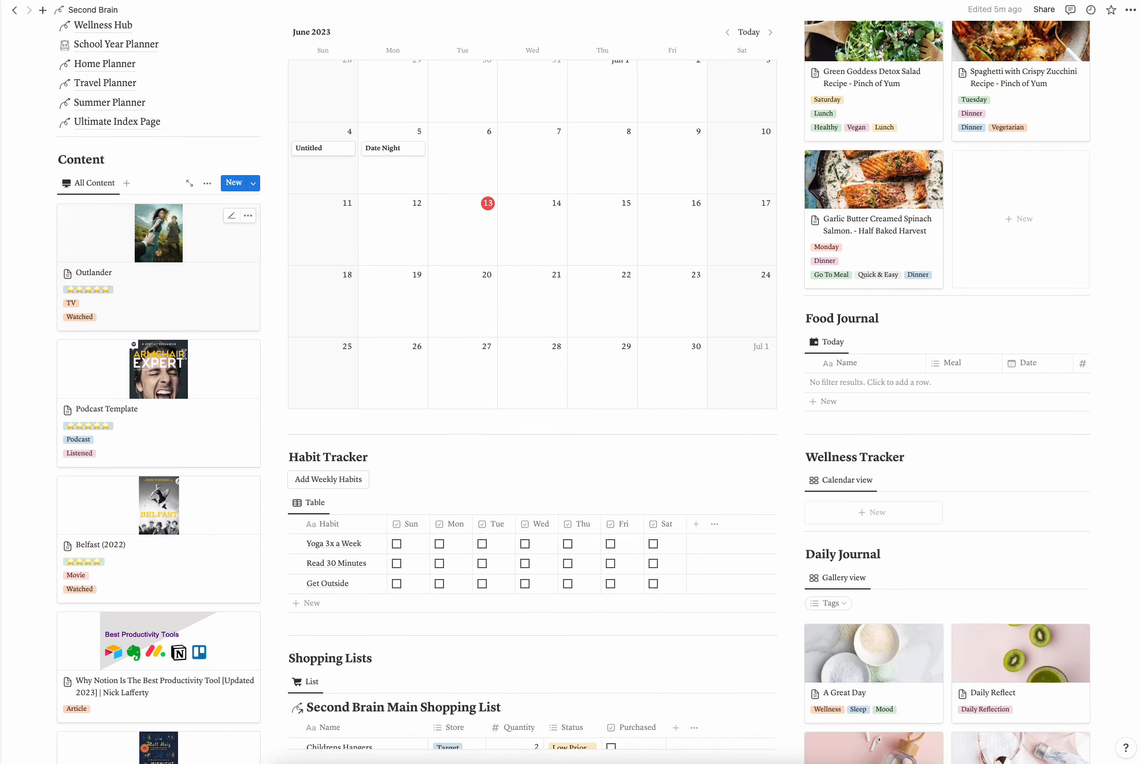
pyautogui.scroll(-5, 185, 359)
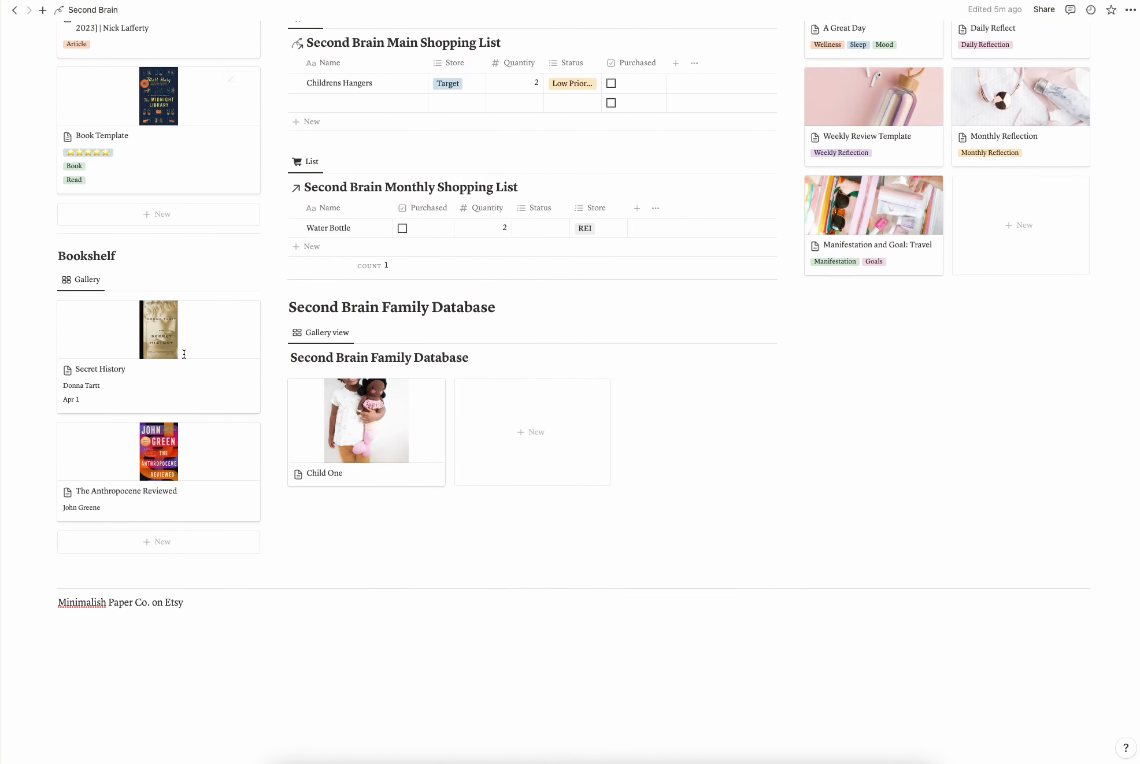
pyautogui.scroll(8, 185, 359)
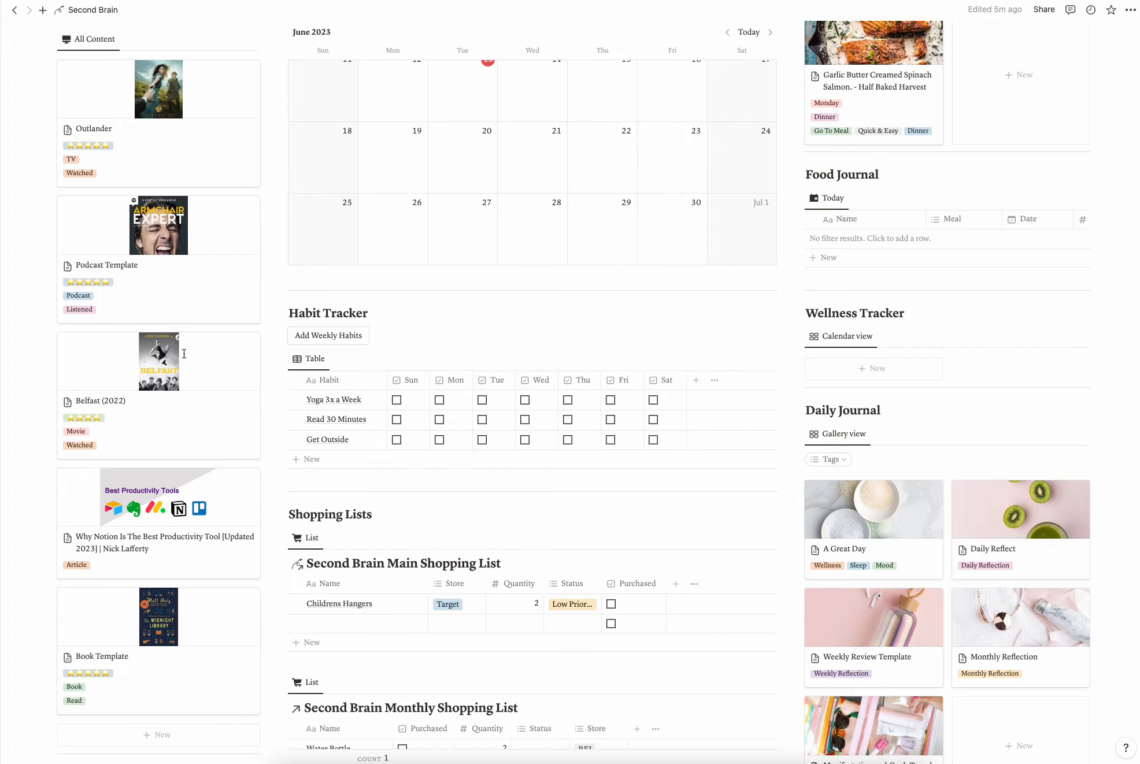
pyautogui.scroll(4, 185, 359)
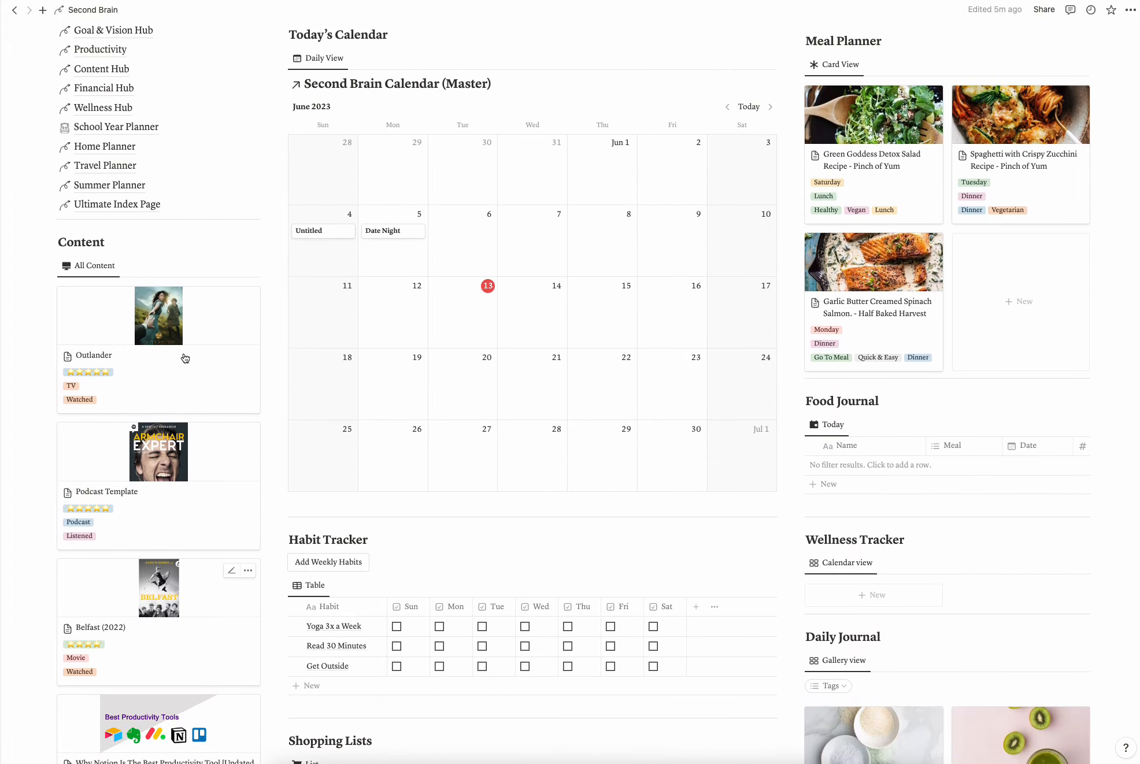
pyautogui.scroll(-8, 185, 359)
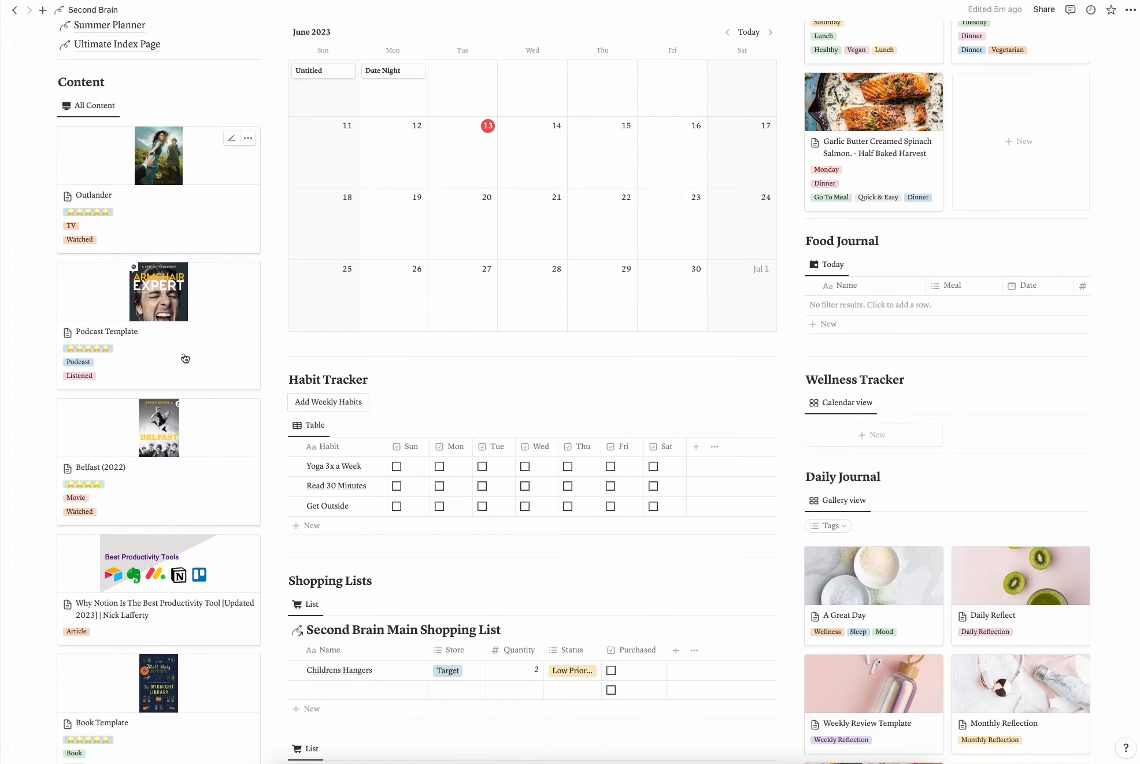
pyautogui.scroll(15, 185, 359)
pyautogui.scroll(2, 185, 359)
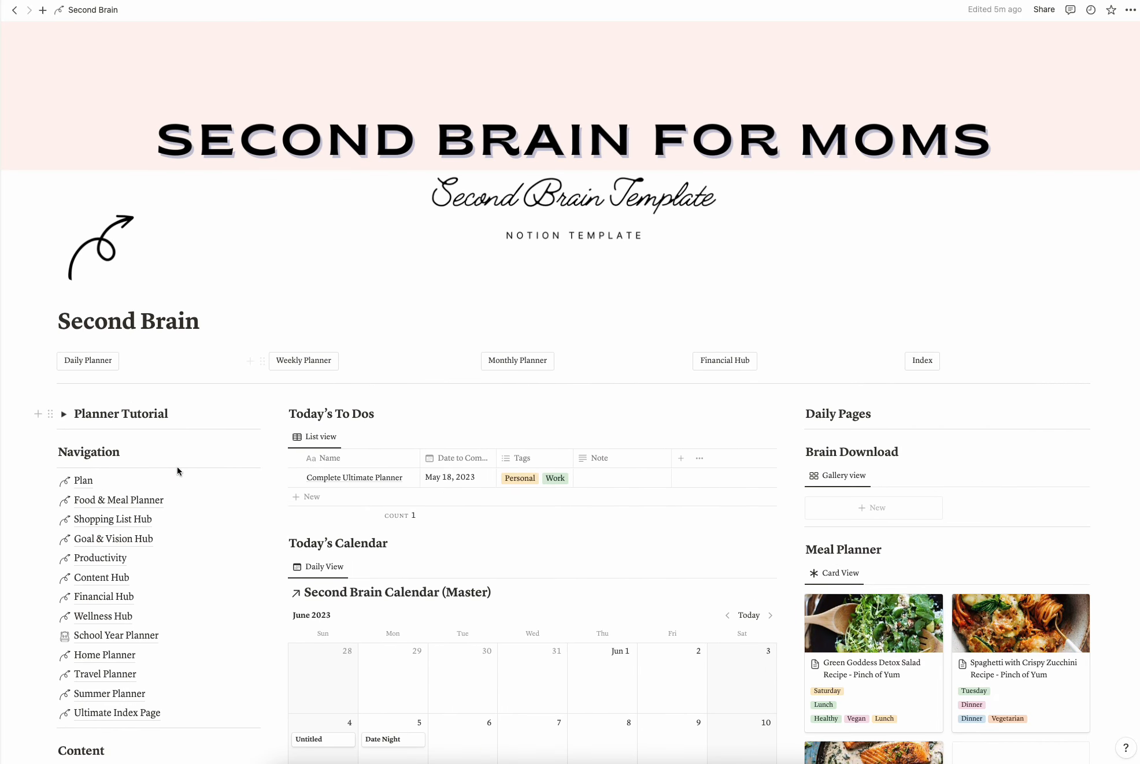
# Open the Daily Planner through the Plan page and look over its hub buttons, Daily Agenda and Daily Tasks
pyautogui.click(83, 483)
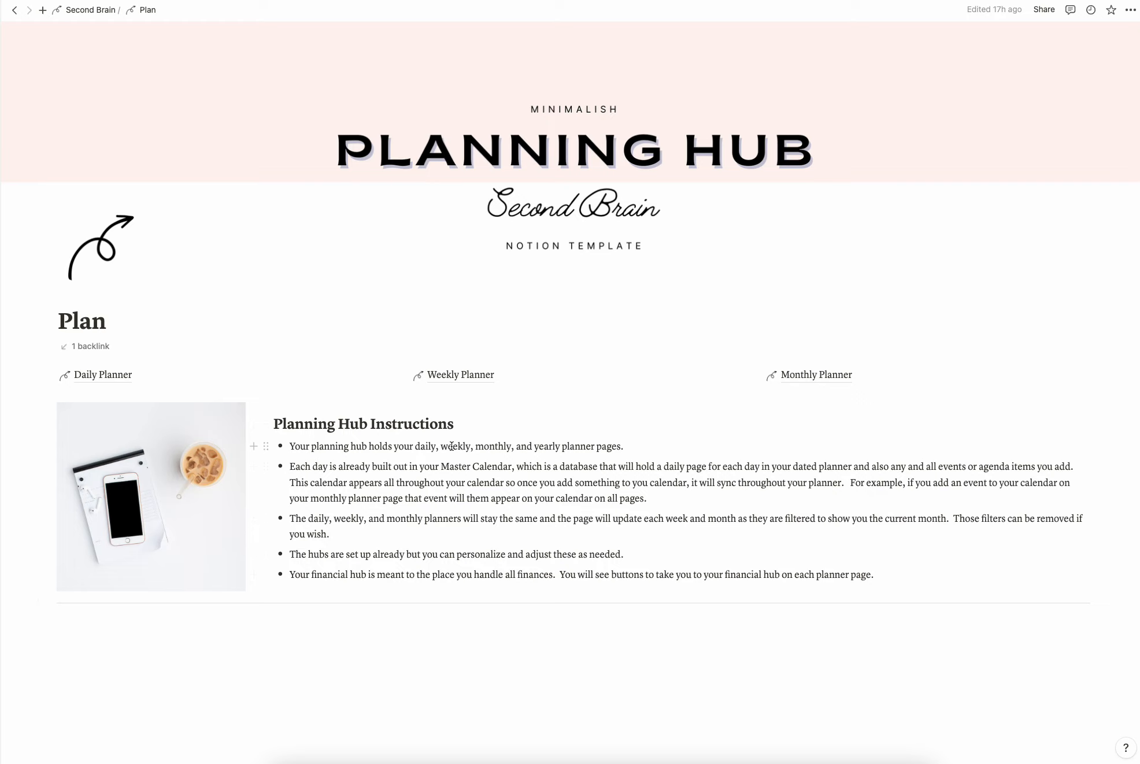
pyautogui.click(117, 379)
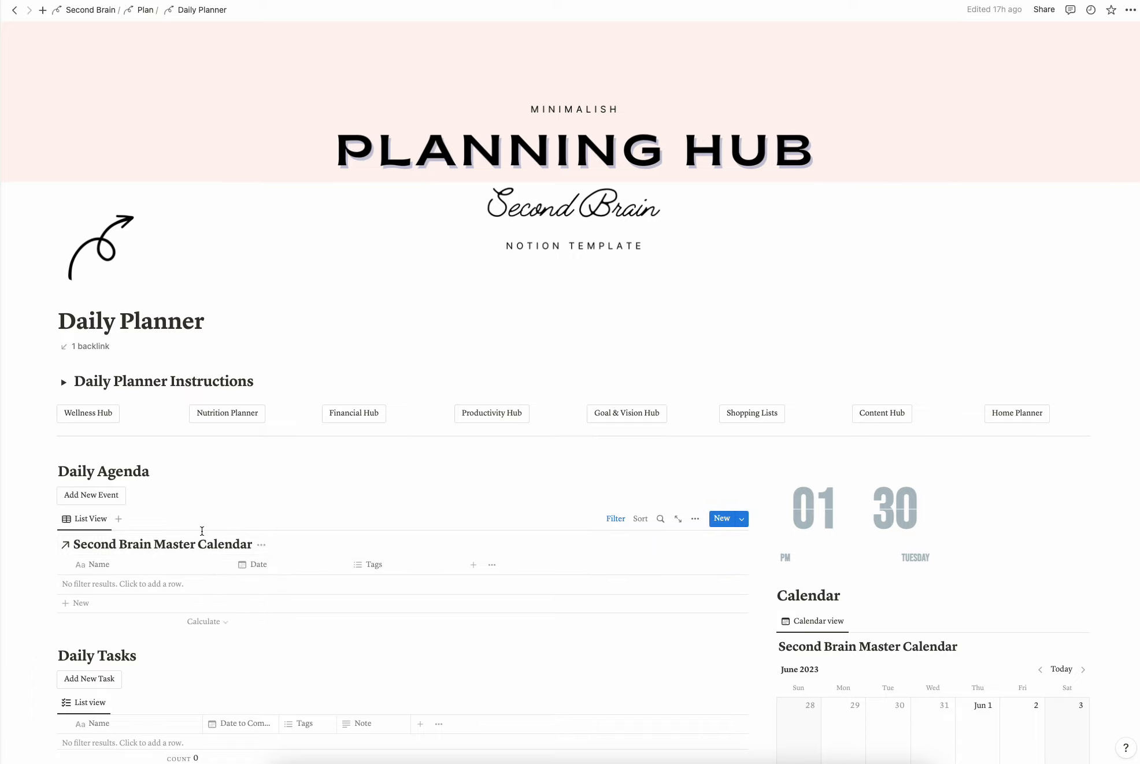
pyautogui.scroll(-4, 199, 534)
pyautogui.scroll(1, 1073, 618)
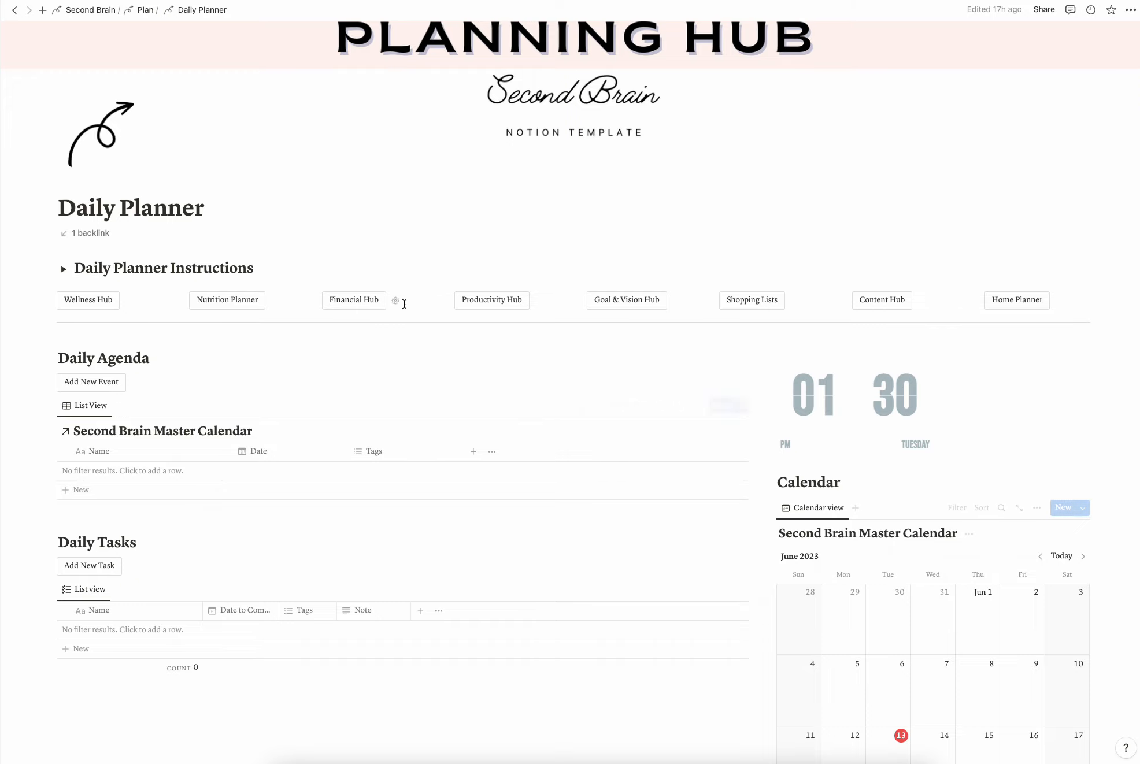
pyautogui.scroll(-1, 804, 670)
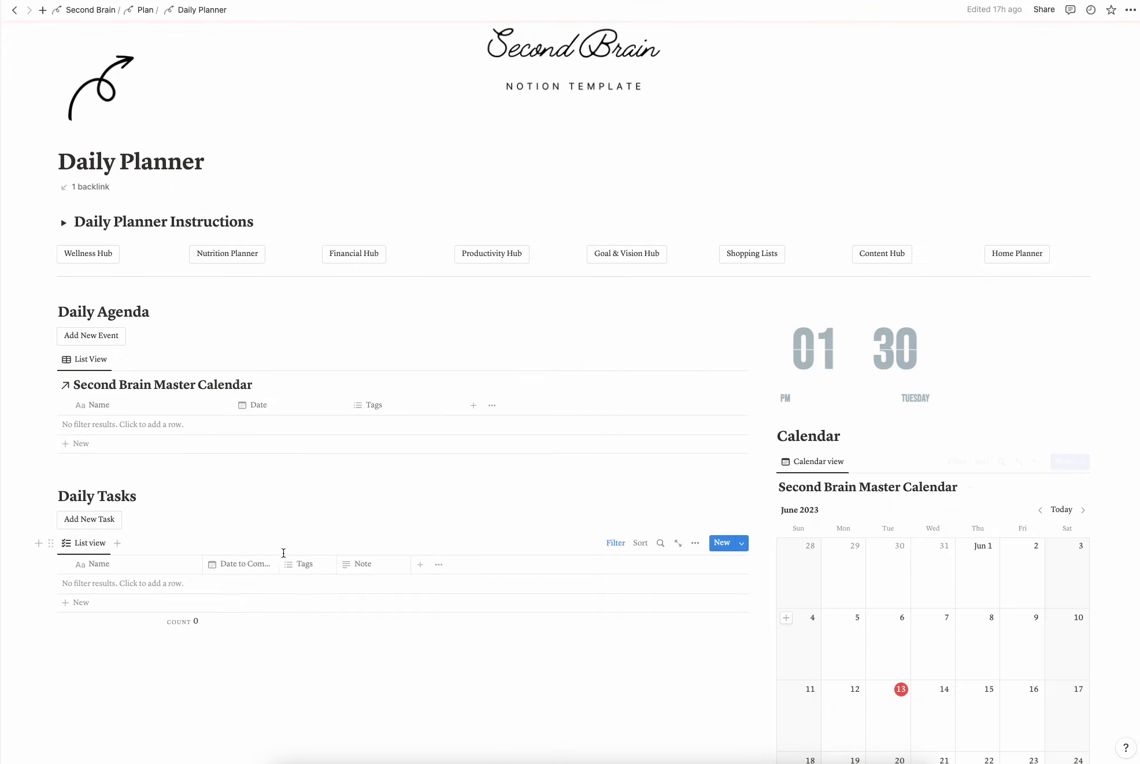
# Check which source database the Daily Tasks list uses in its view options, and close them
pyautogui.click(695, 543)
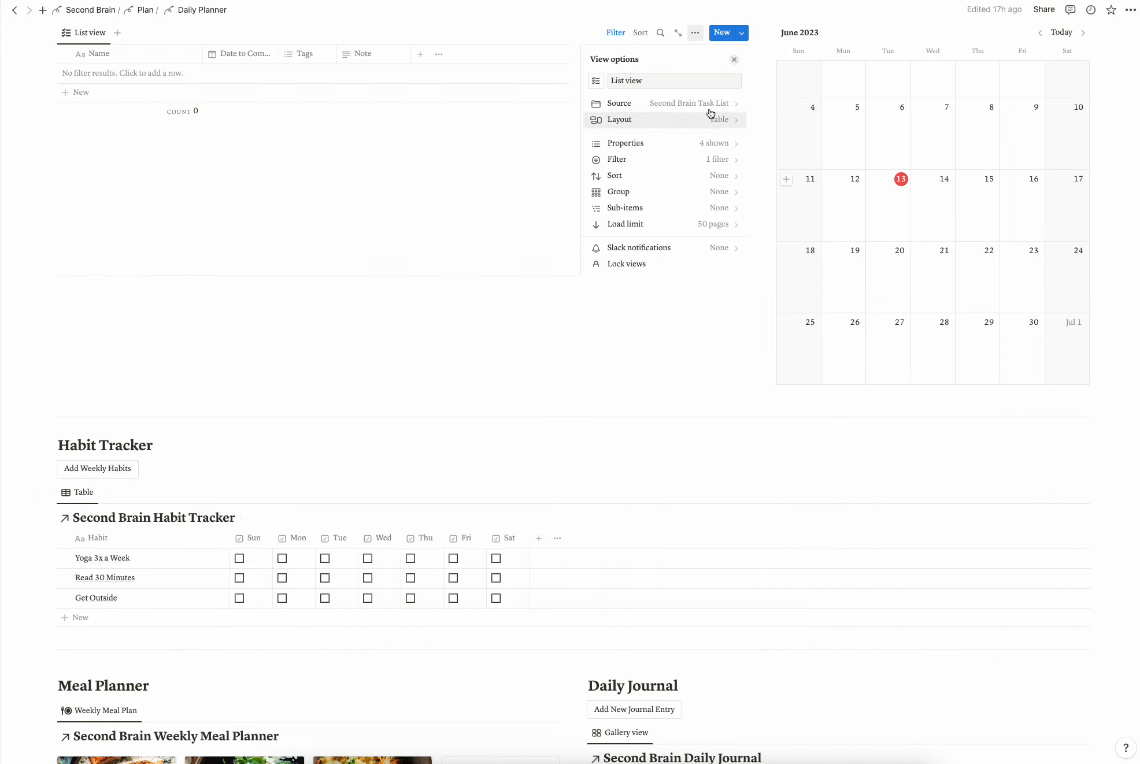
pyautogui.click(290, 196)
pyautogui.scroll(3, 288, 300)
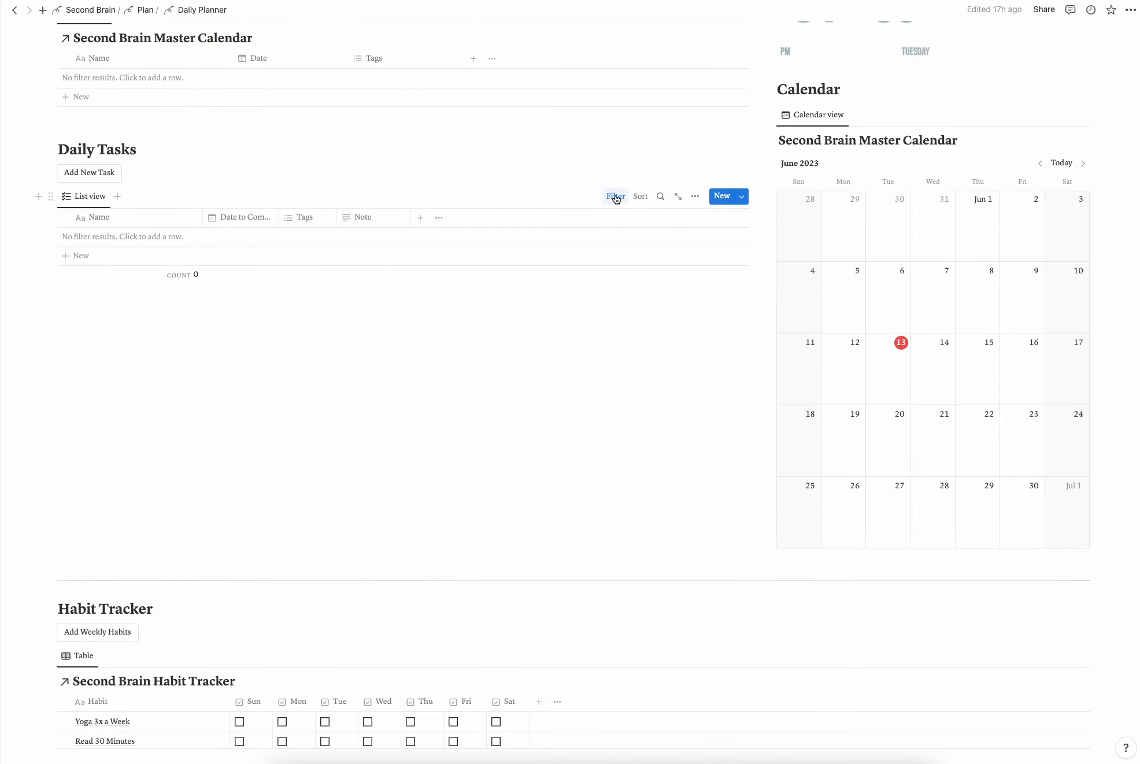
# Review the Habit Tracker, Meal Planner and Daily Journal sections of the Daily Planner
pyautogui.scroll(-5, 616, 198)
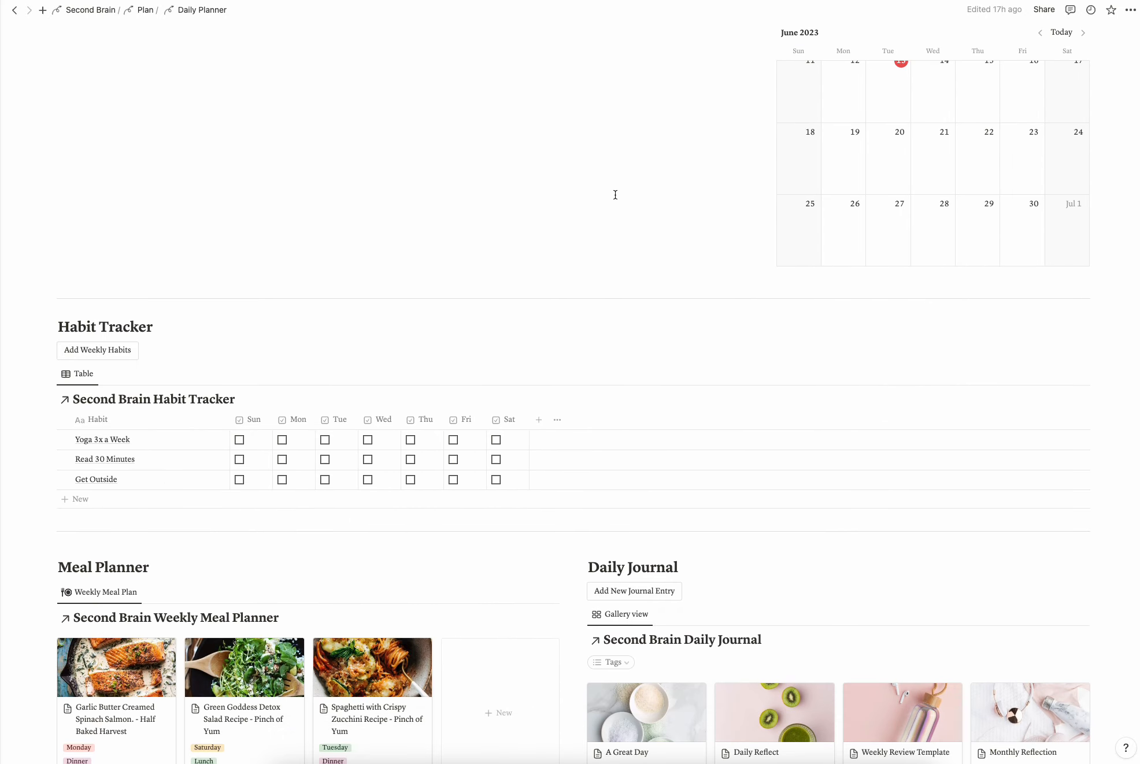
pyautogui.scroll(-1, 615, 199)
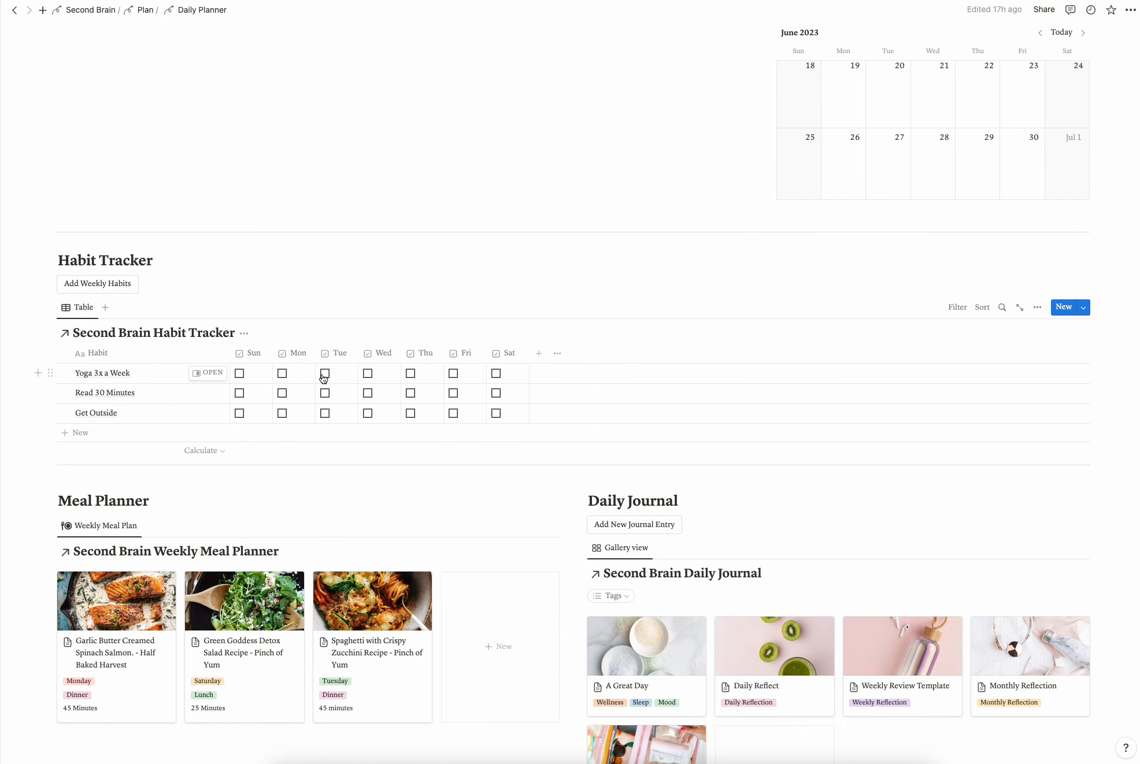
pyautogui.scroll(-3, 336, 428)
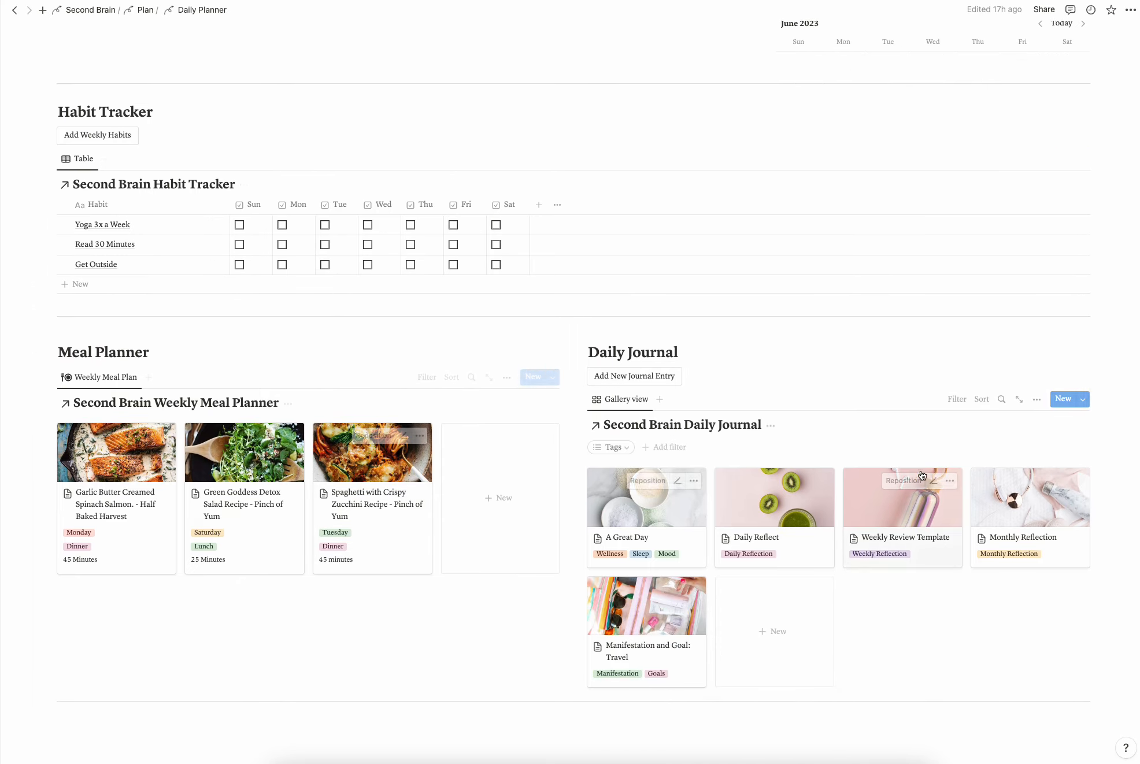
pyautogui.scroll(12, 683, 413)
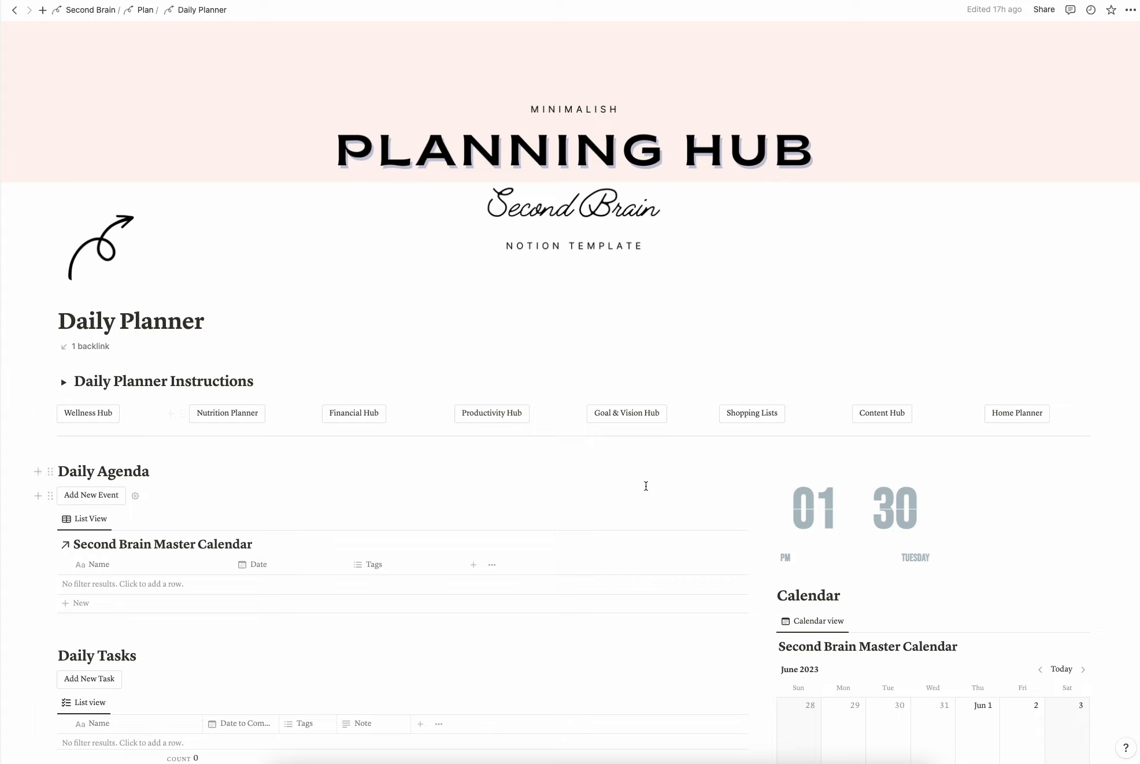
# Expand and collapse the Daily Planner Instructions, and move on to the Weekly Planner page
pyautogui.click(63, 383)
pyautogui.click(64, 383)
pyautogui.click(64, 383)
pyautogui.click(63, 383)
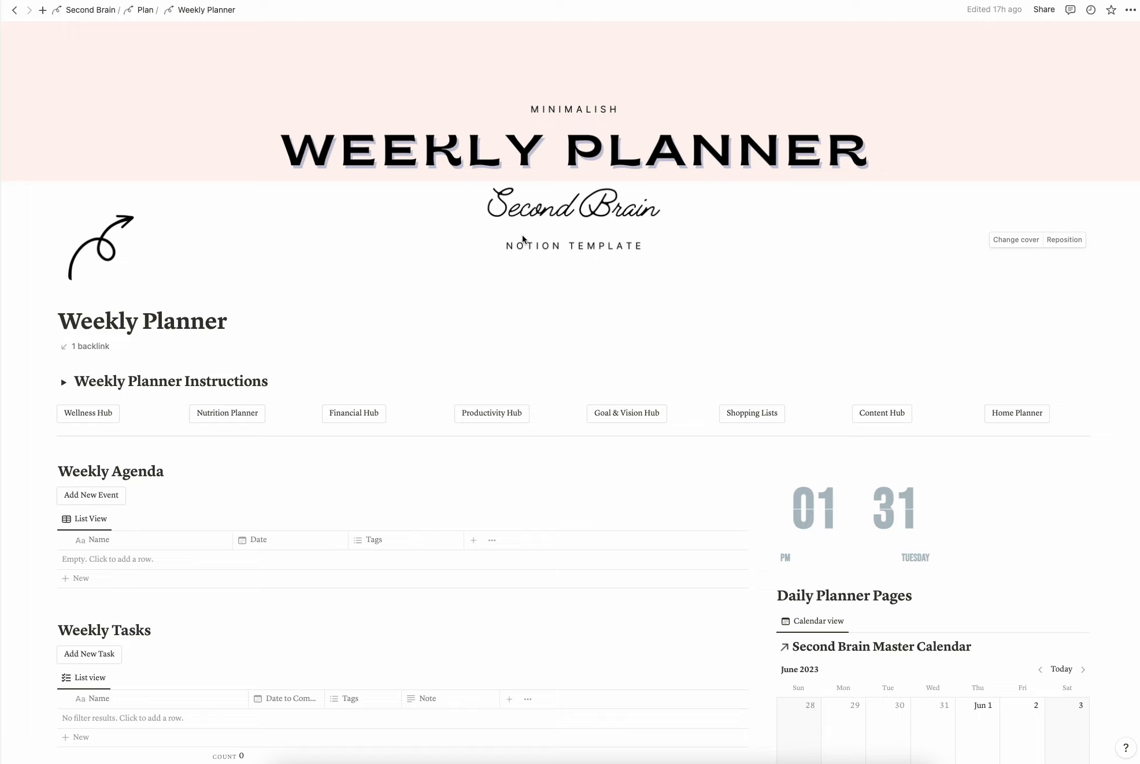
# In the Daily Planner Pages calendar's layout, check the Date property it is shown by and set the calendar to show as Week
pyautogui.scroll(-6, 522, 235)
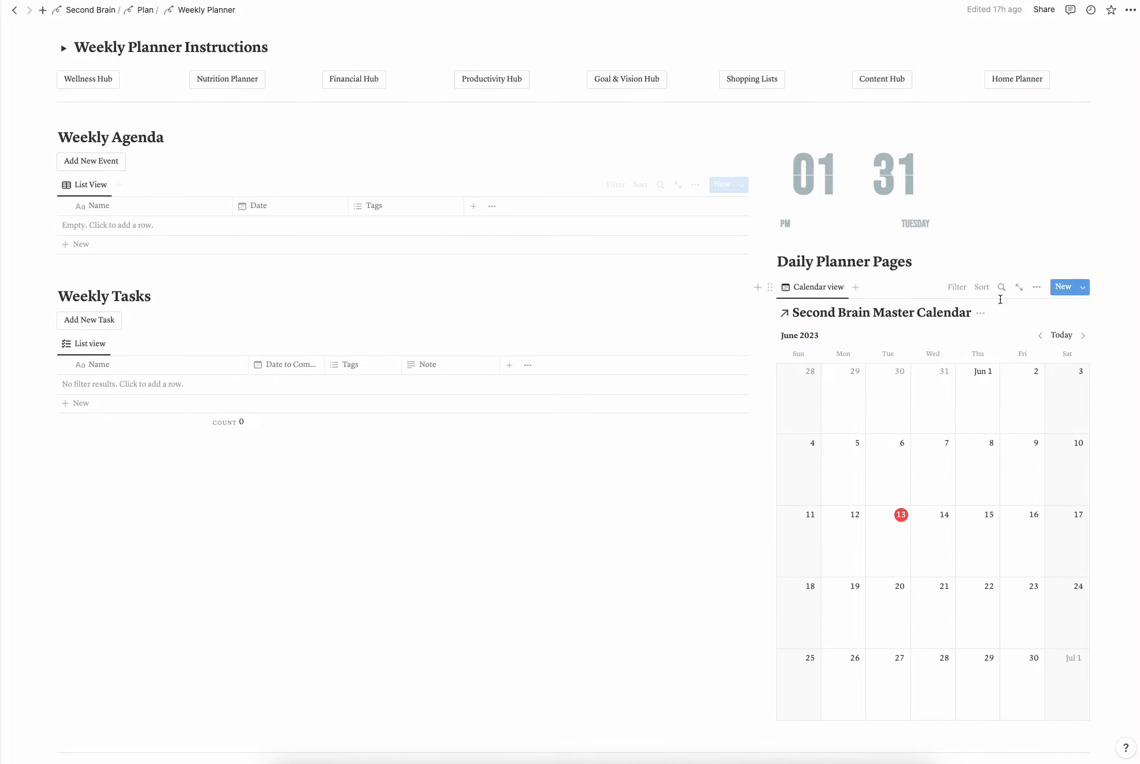
pyautogui.click(1036, 288)
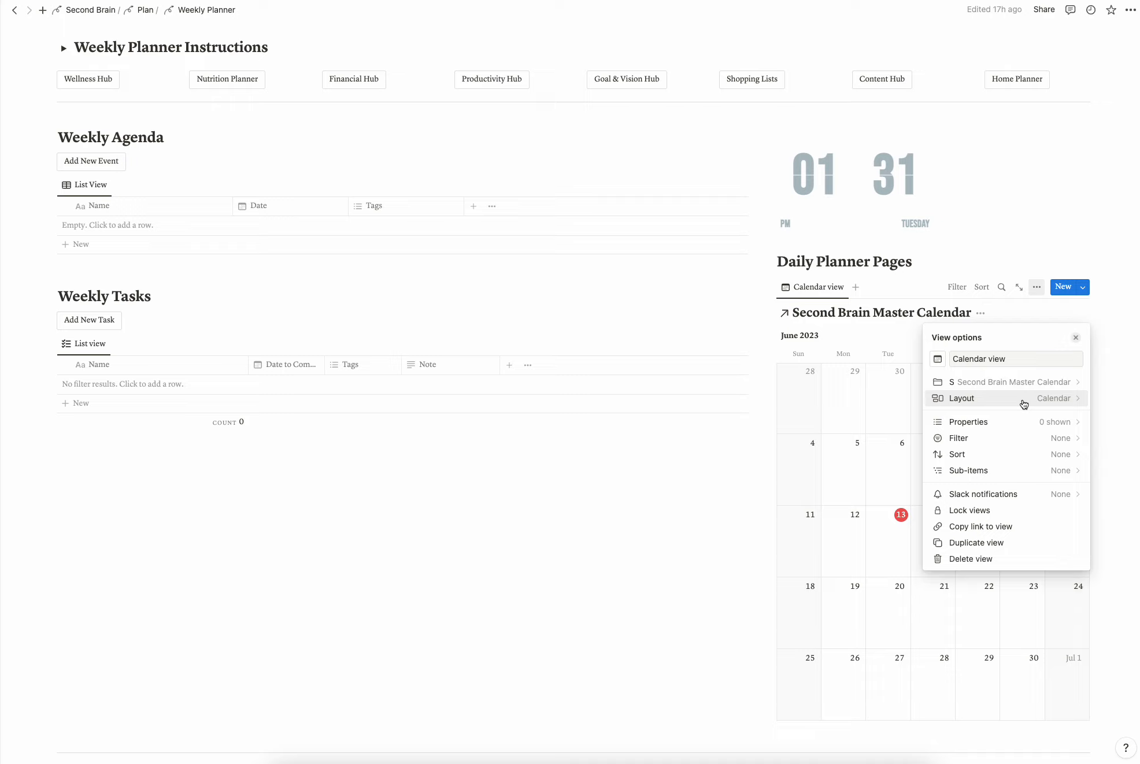
pyautogui.click(1022, 401)
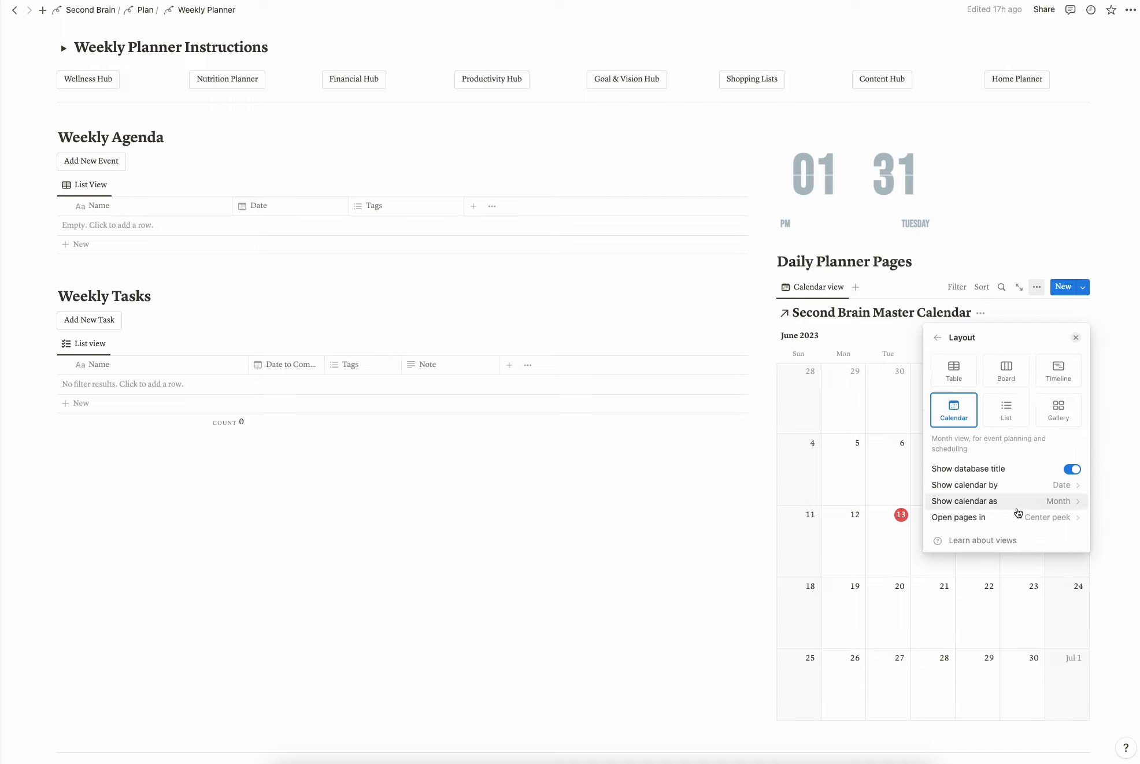
pyautogui.click(1008, 487)
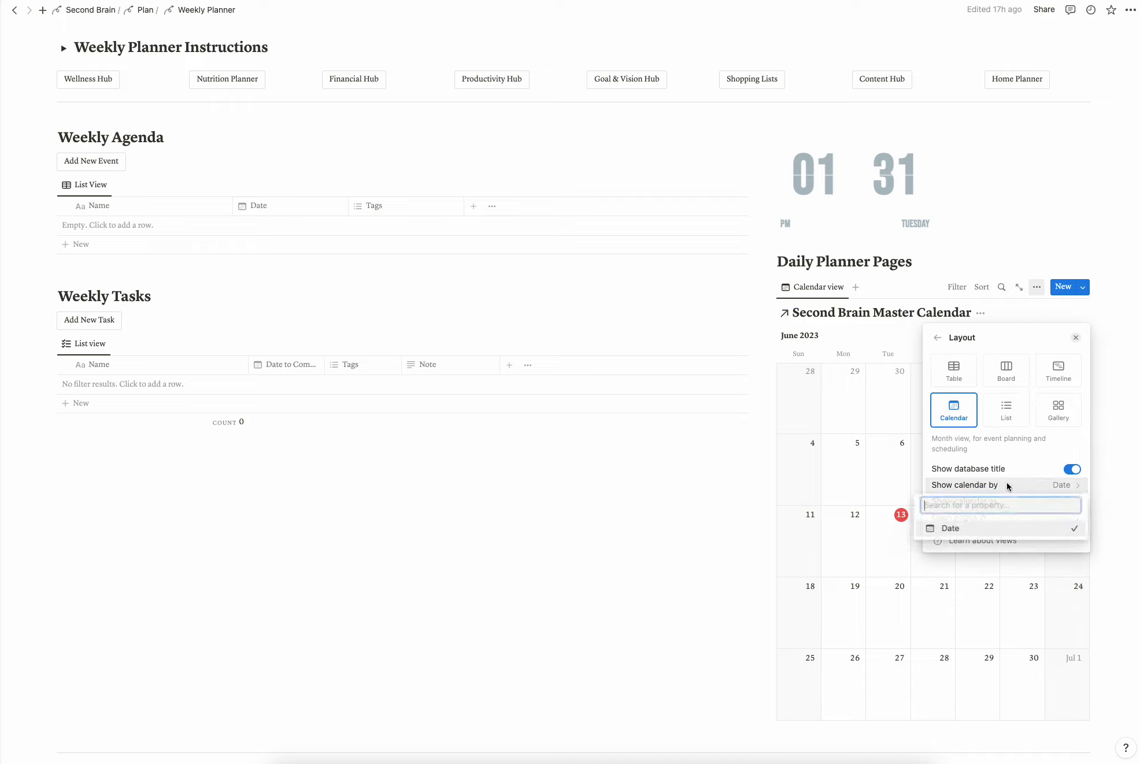
pyautogui.click(1021, 528)
pyautogui.click(1070, 484)
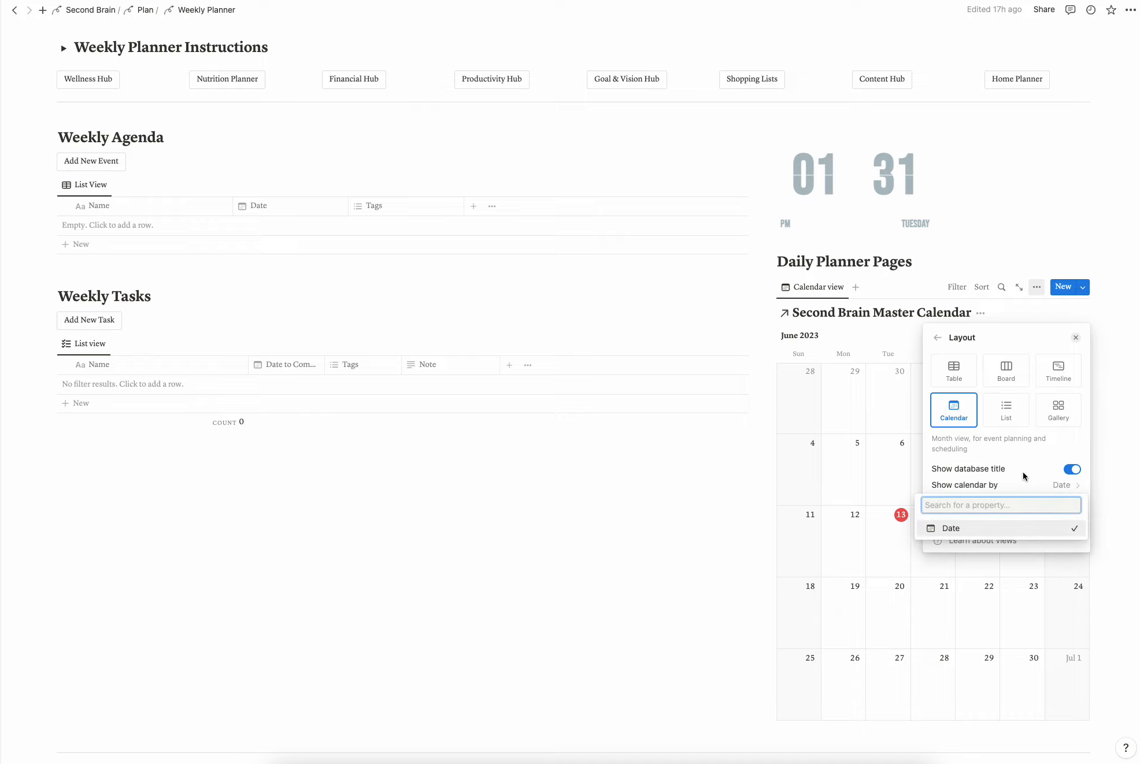
pyautogui.click(1029, 491)
pyautogui.click(980, 502)
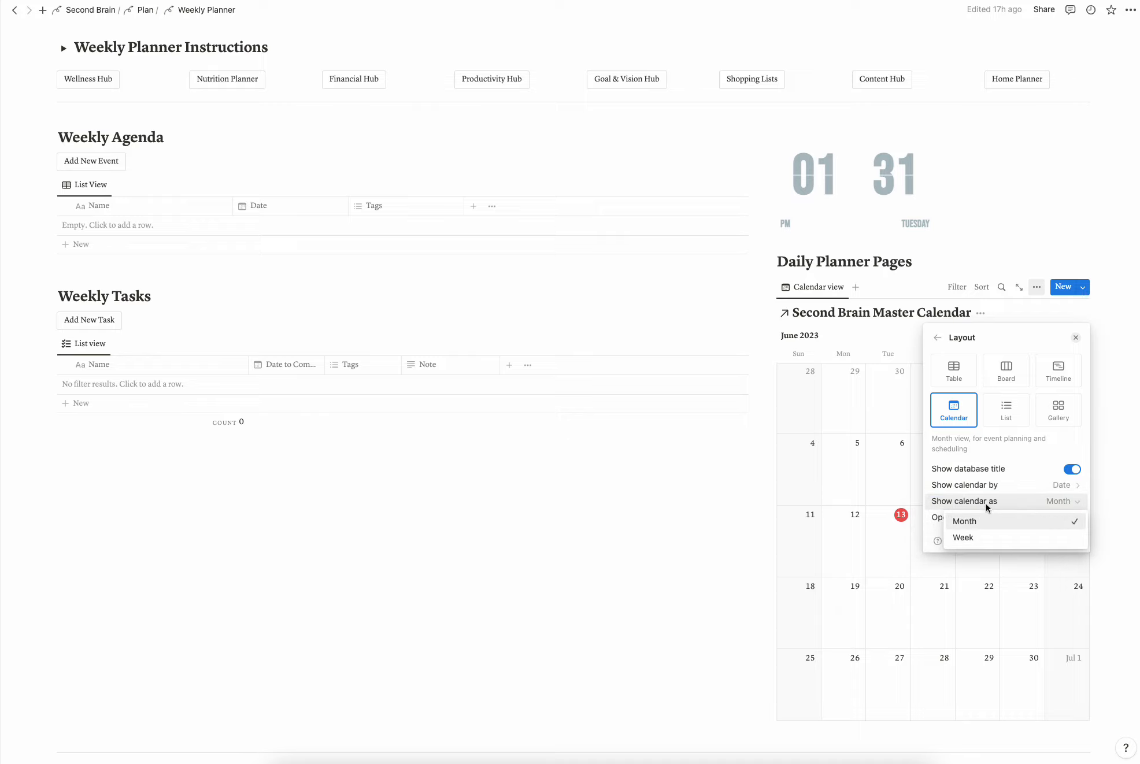
pyautogui.click(988, 540)
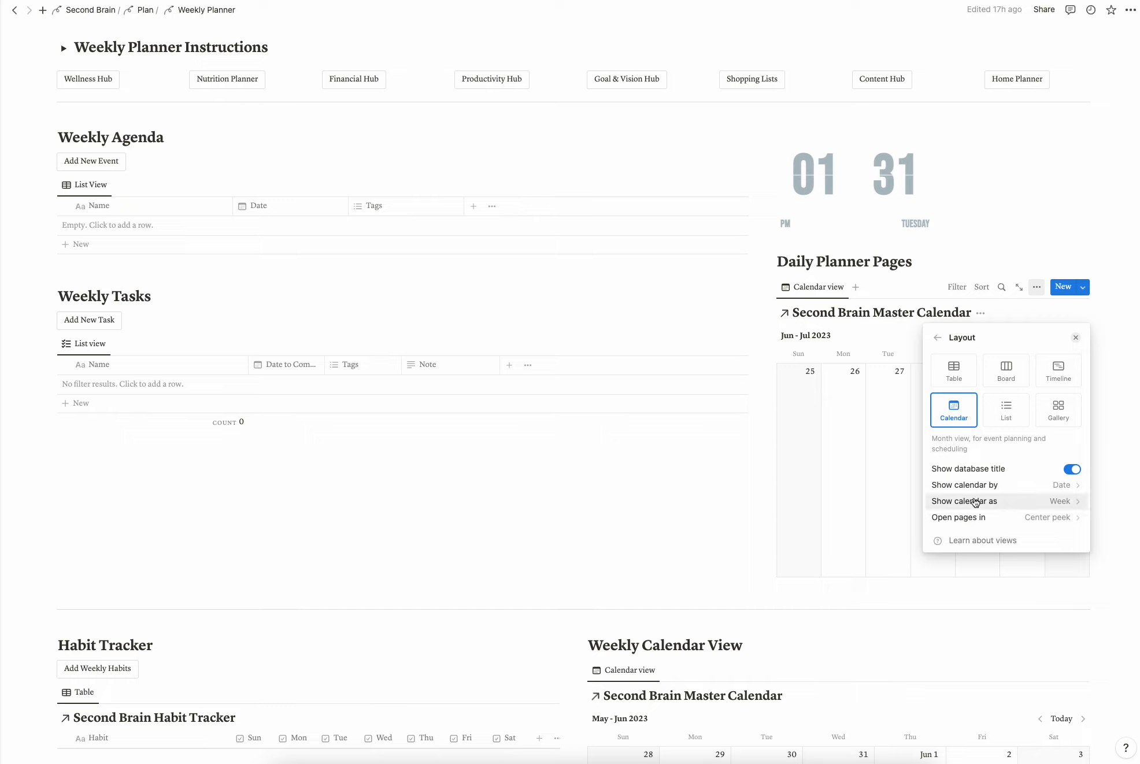
pyautogui.click(737, 469)
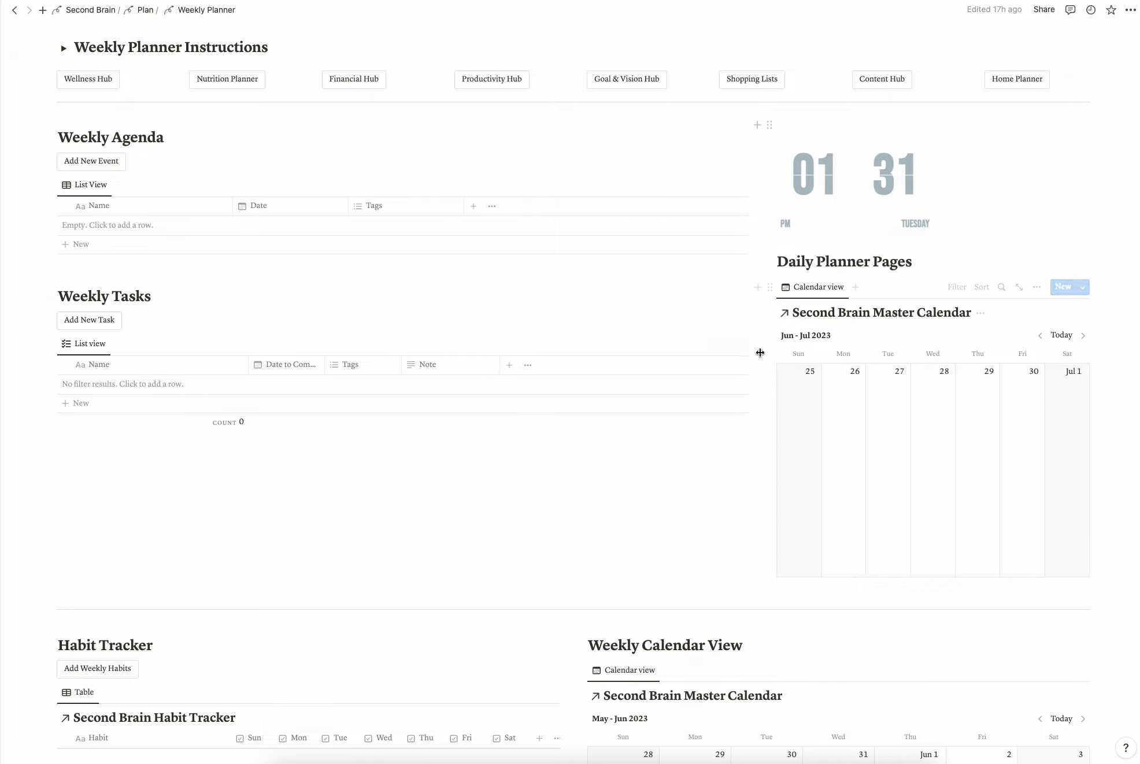
# Widen the column holding the clock and Daily Planner Pages calendar, and look over the Weekly Planner's Habit Tracker and Weekly Calendar View
pyautogui.moveTo(761, 353); pyautogui.dragTo(730, 210)
pyautogui.click(601, 465)
pyautogui.scroll(-4, 602, 467)
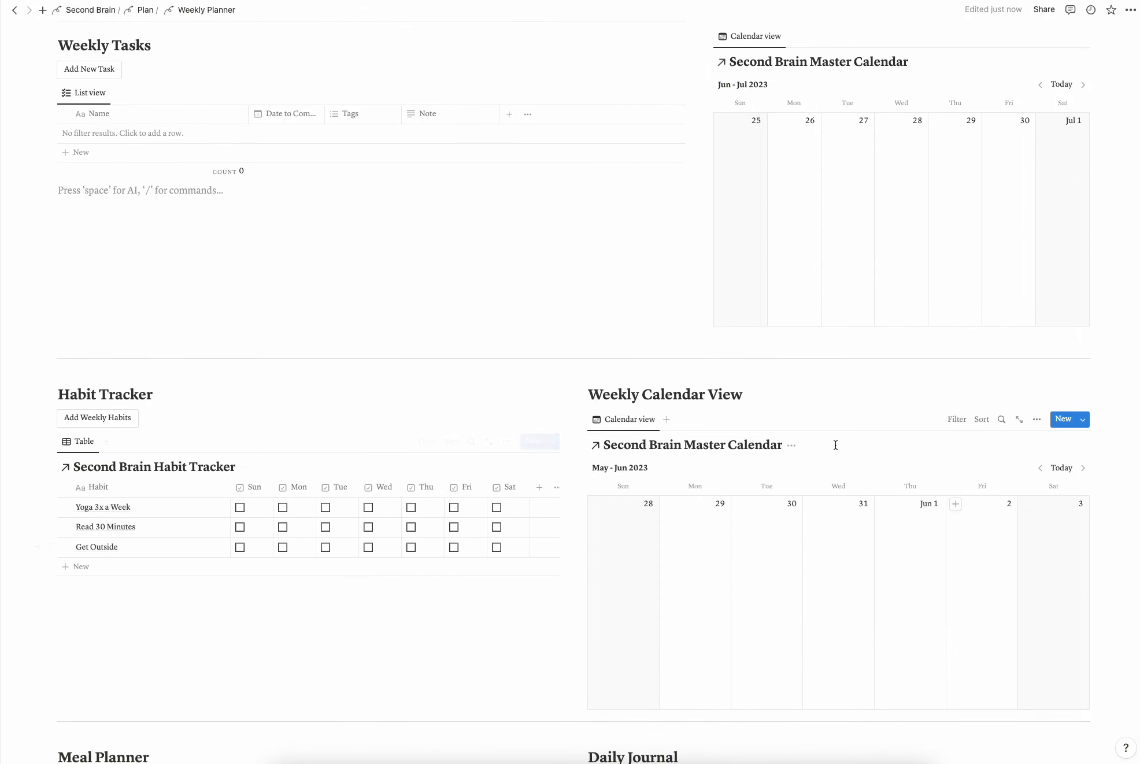
pyautogui.scroll(-4, 756, 438)
pyautogui.scroll(3, 756, 440)
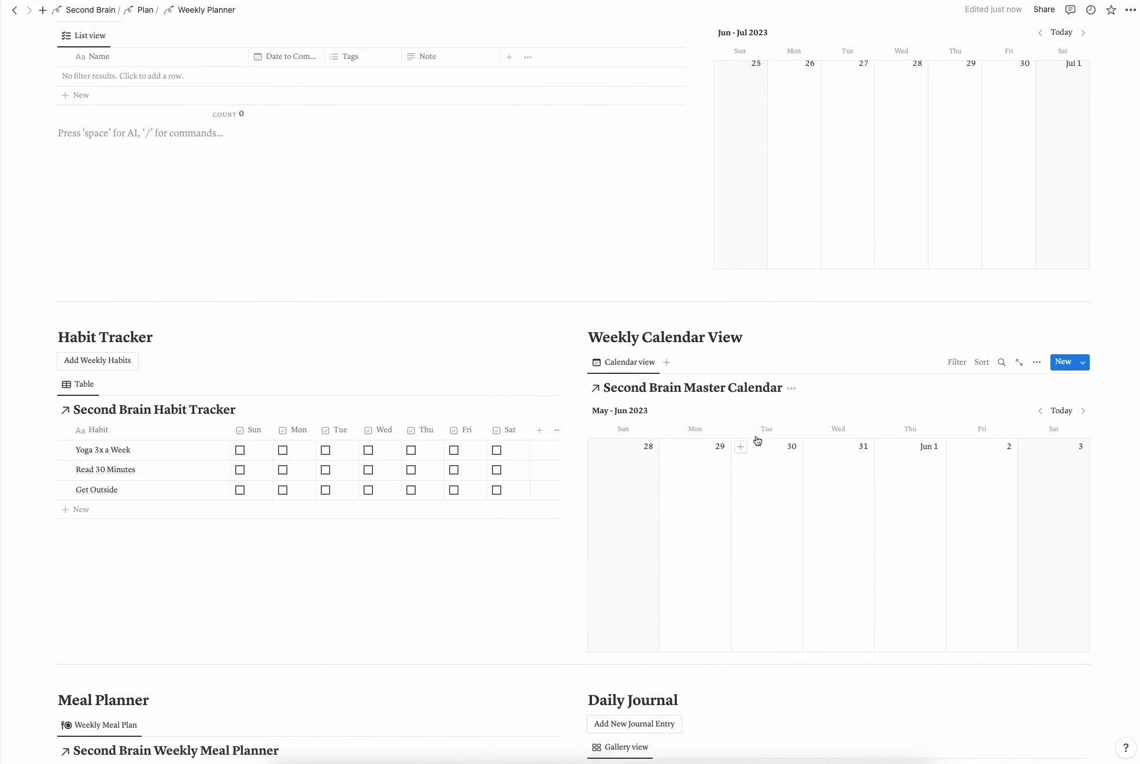
pyautogui.scroll(5, 755, 436)
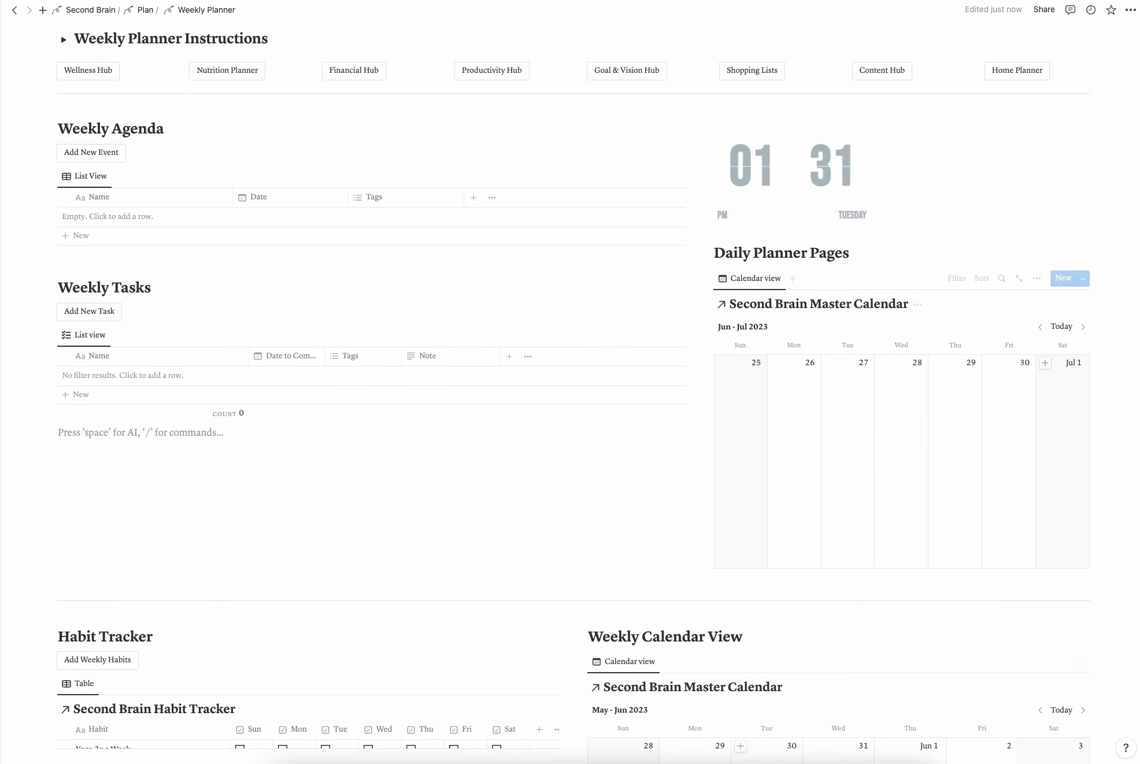
# Set the Weekly Planner's Daily Planner Pages calendar to show as Month
pyautogui.click(1037, 279)
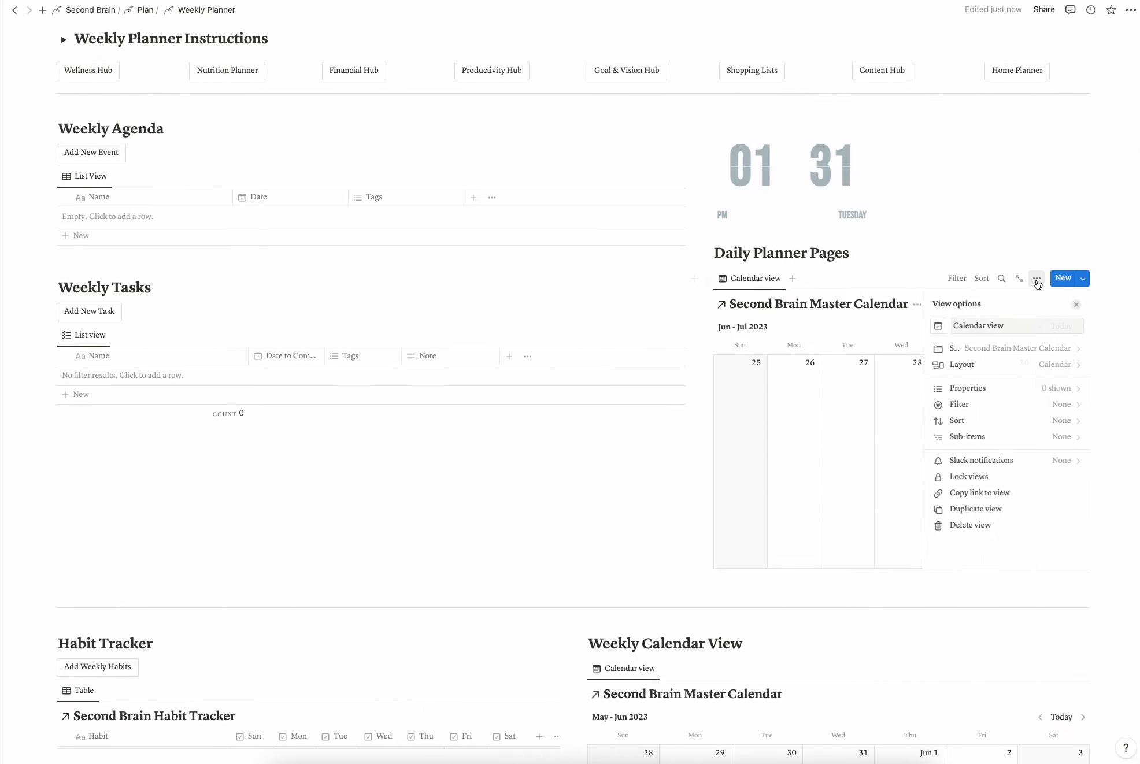
pyautogui.click(999, 364)
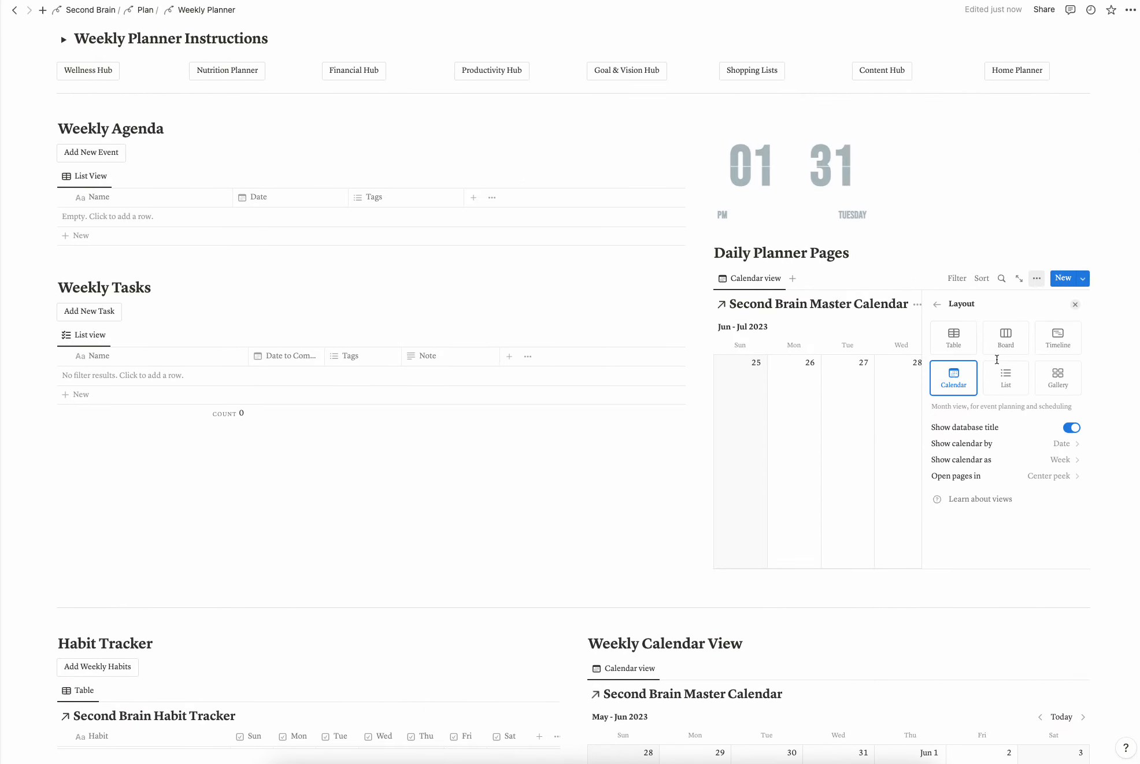
pyautogui.click(1057, 463)
pyautogui.click(1001, 481)
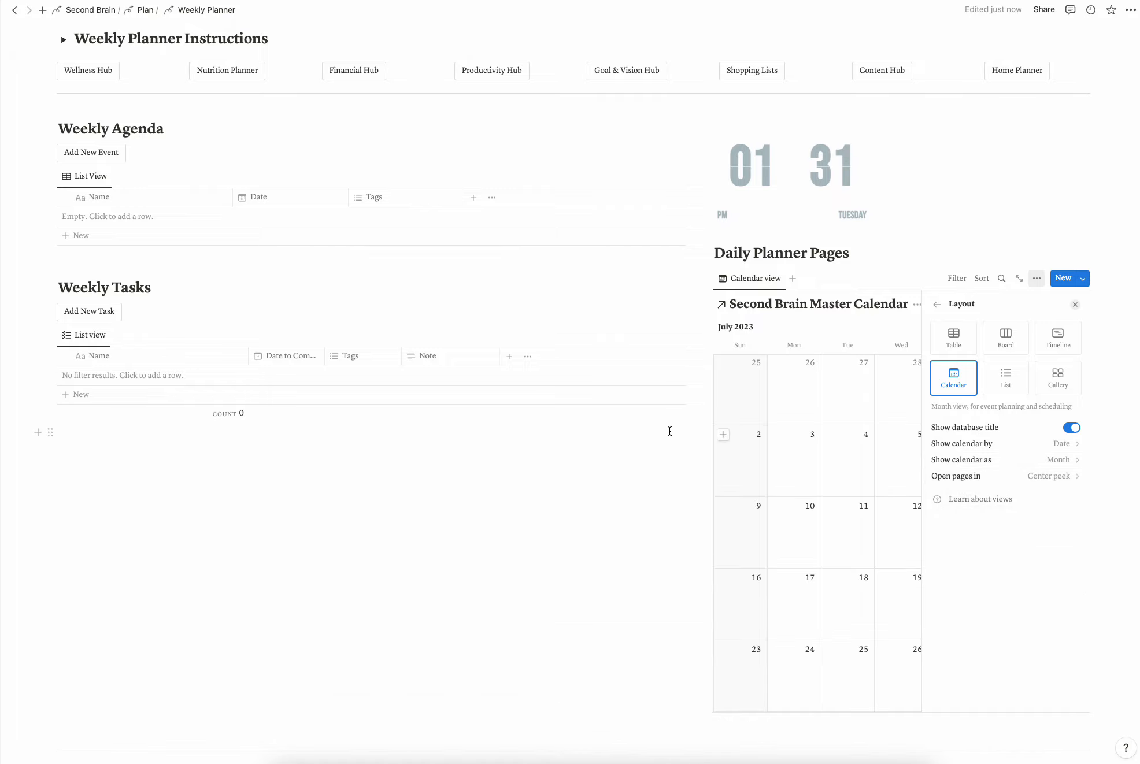
pyautogui.click(656, 478)
# Look over the Weekly Planner's Habit Tracker, Weekly Calendar View, Meal Planner and Daily Journal sections
pyautogui.scroll(-5, 820, 400)
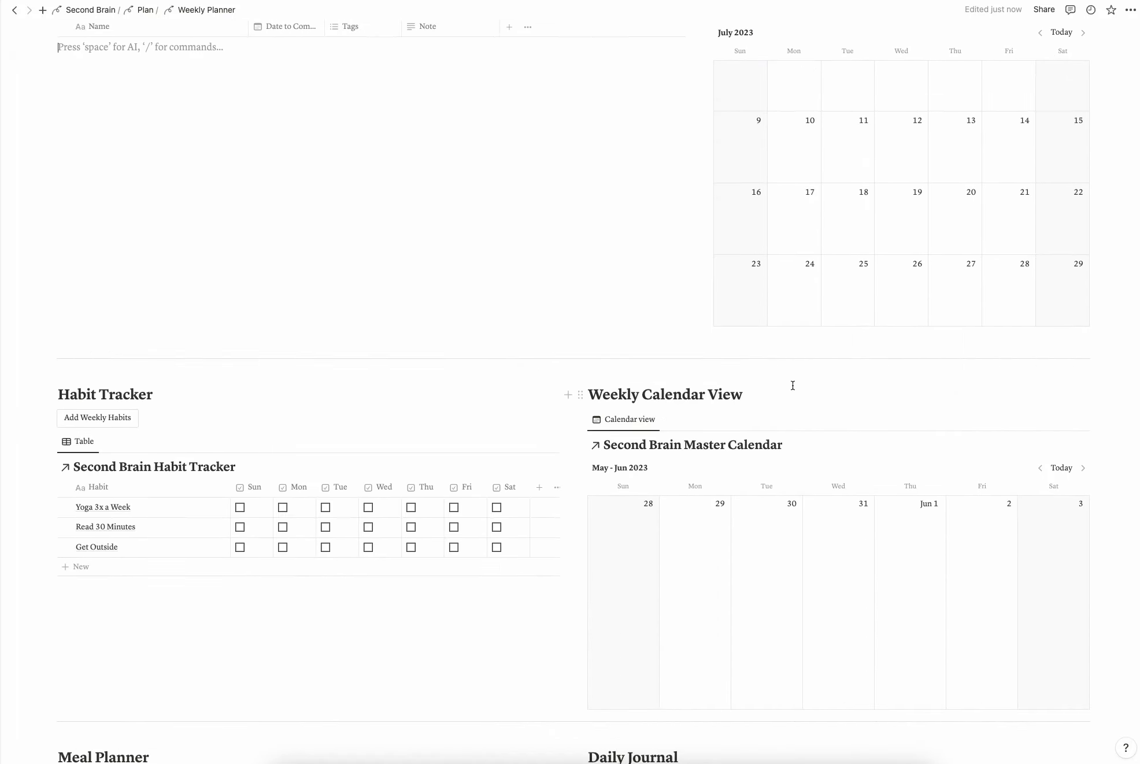
pyautogui.scroll(-3, 788, 469)
pyautogui.scroll(1, 789, 469)
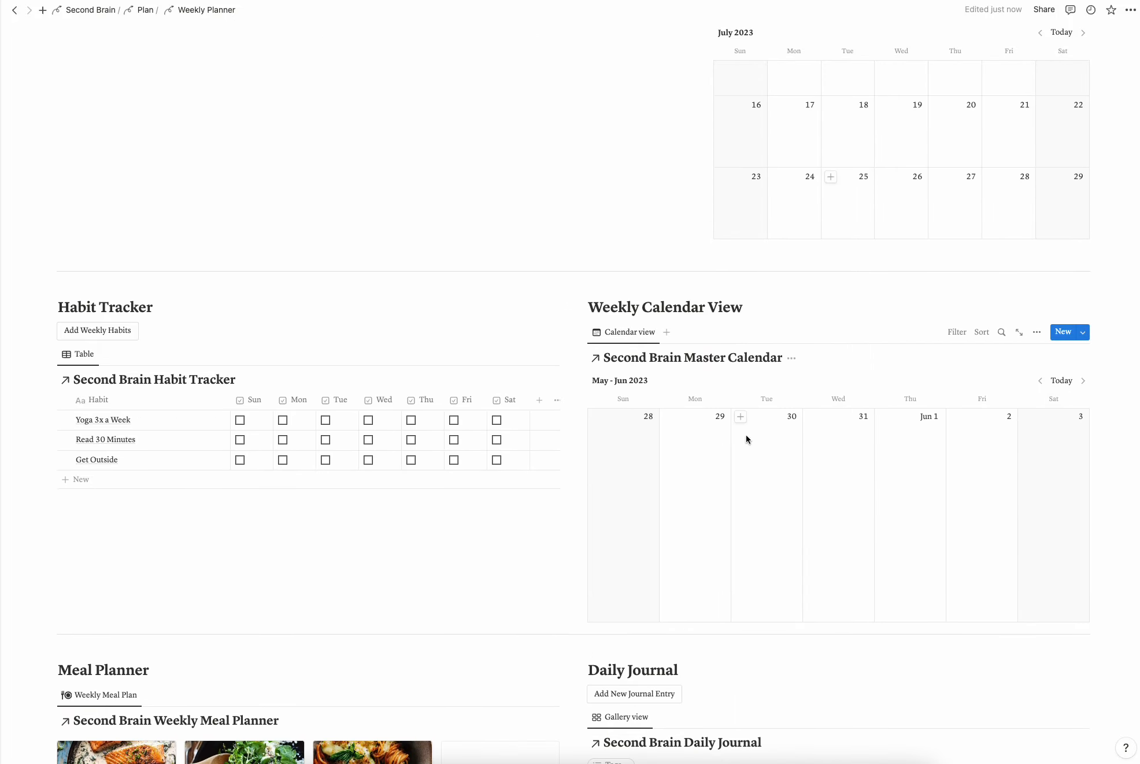
pyautogui.scroll(-7, 811, 423)
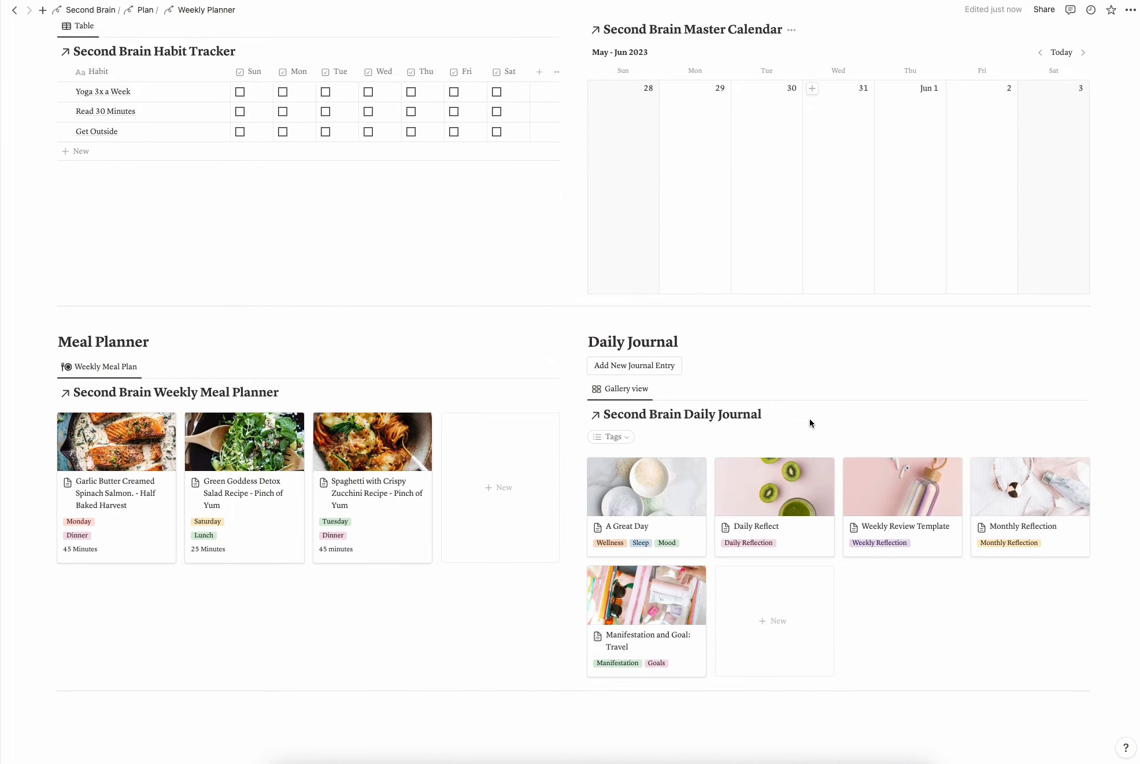
pyautogui.scroll(15, 740, 432)
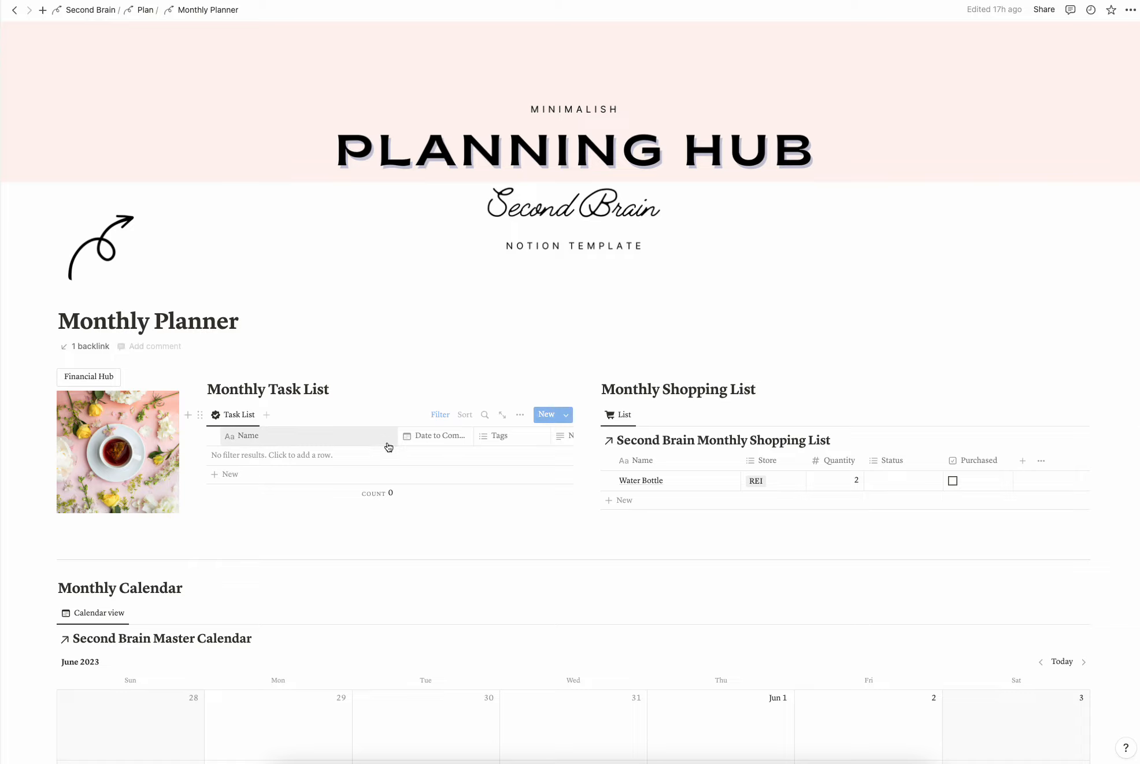
pyautogui.scroll(-6, 436, 379)
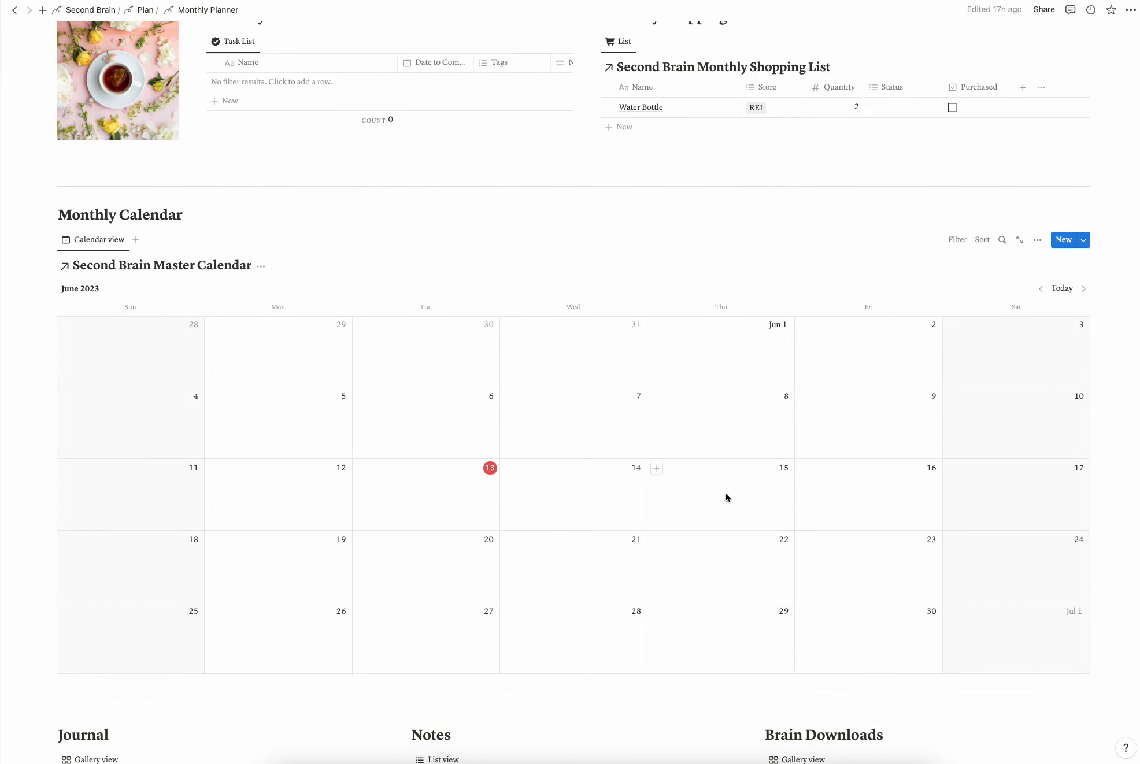
pyautogui.scroll(-5, 726, 494)
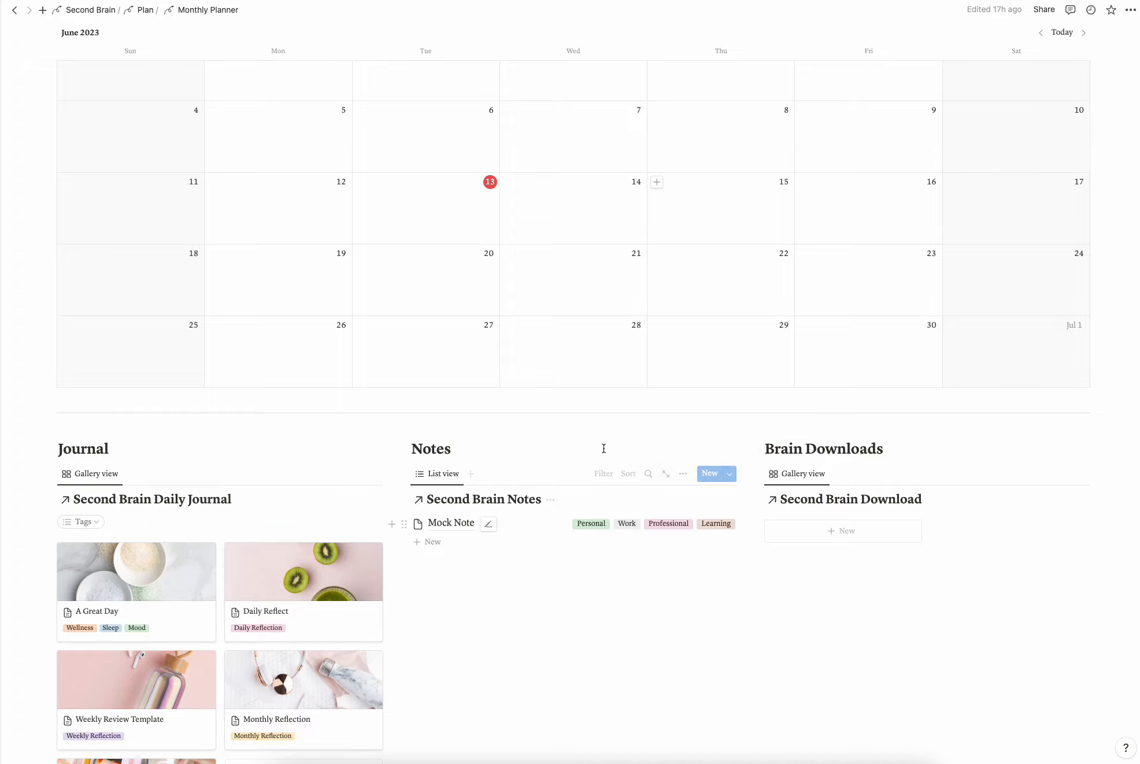
pyautogui.scroll(-3, 595, 448)
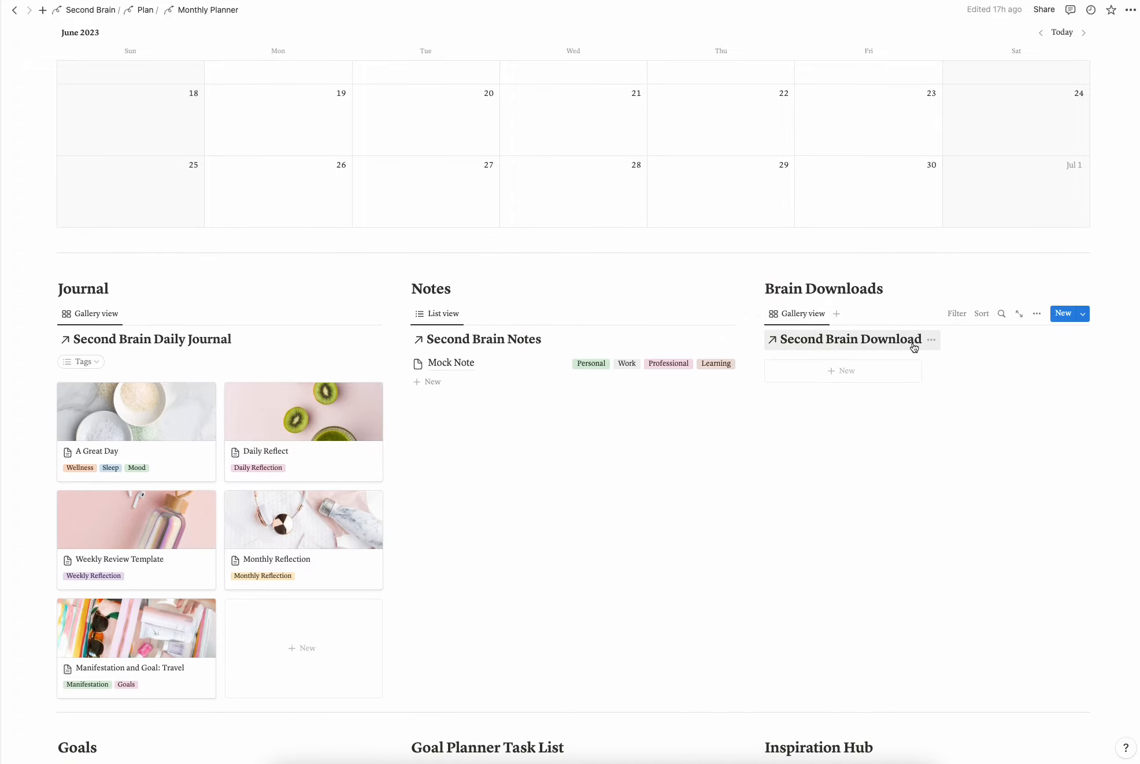
pyautogui.scroll(-5, 911, 342)
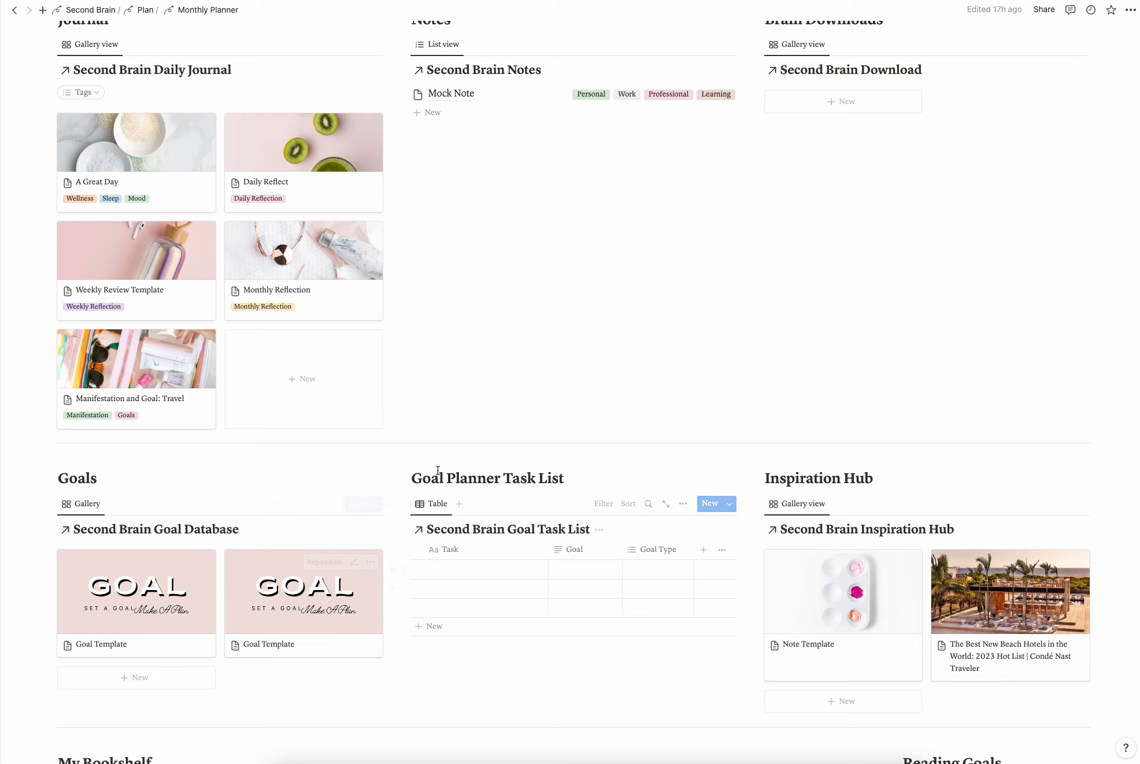
pyautogui.scroll(-5, 592, 458)
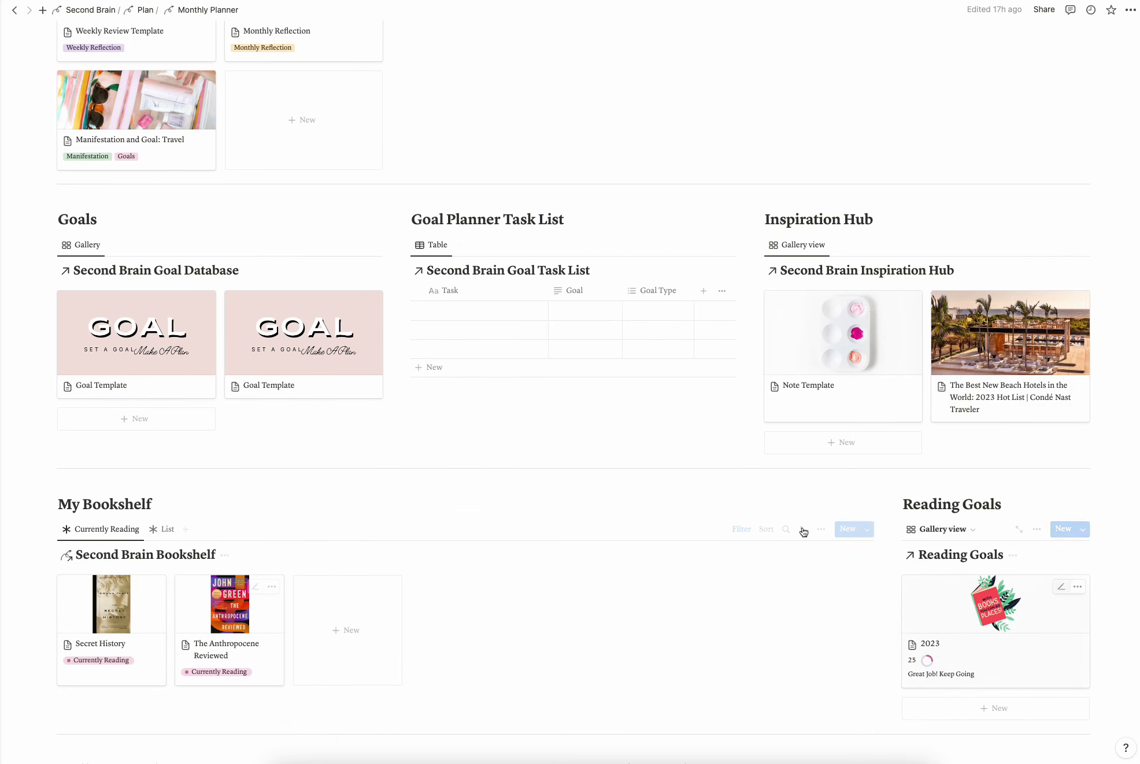
# Review the Monthly Planner's Bookshelf, Reading Goals, Wellness Tracker and Exercise Tracker, and return to the page's beginning
pyautogui.scroll(-2, 703, 538)
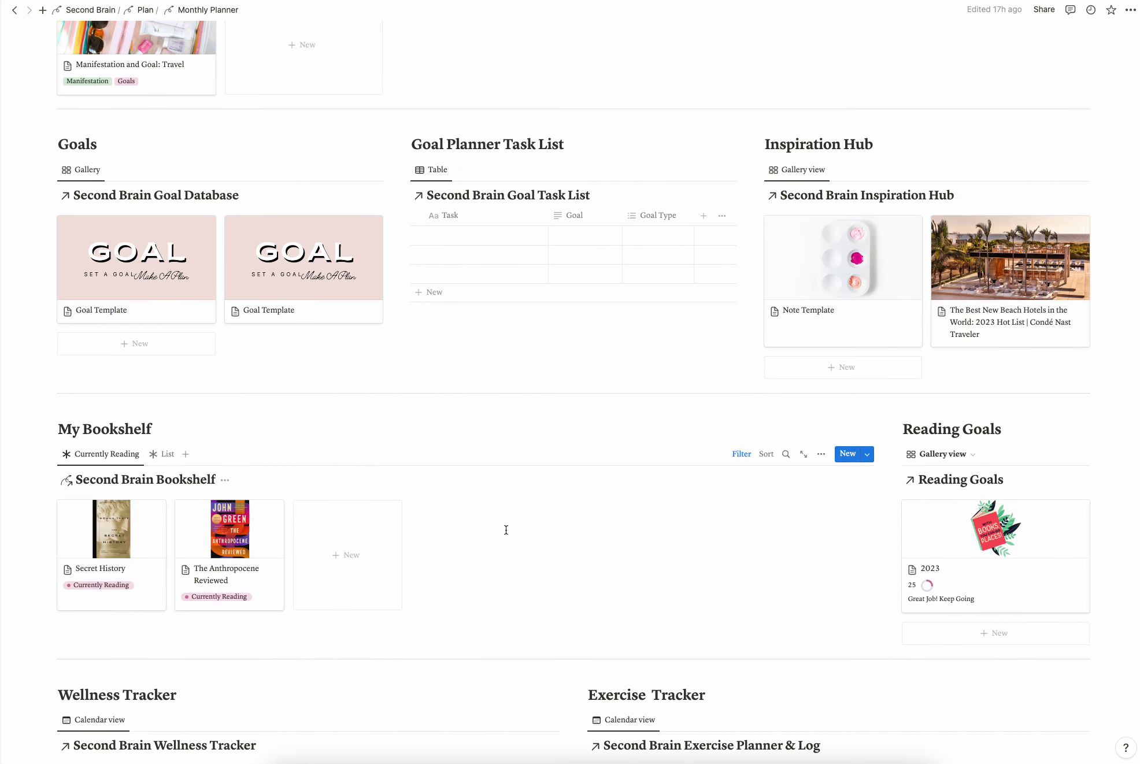
pyautogui.scroll(-4, 506, 530)
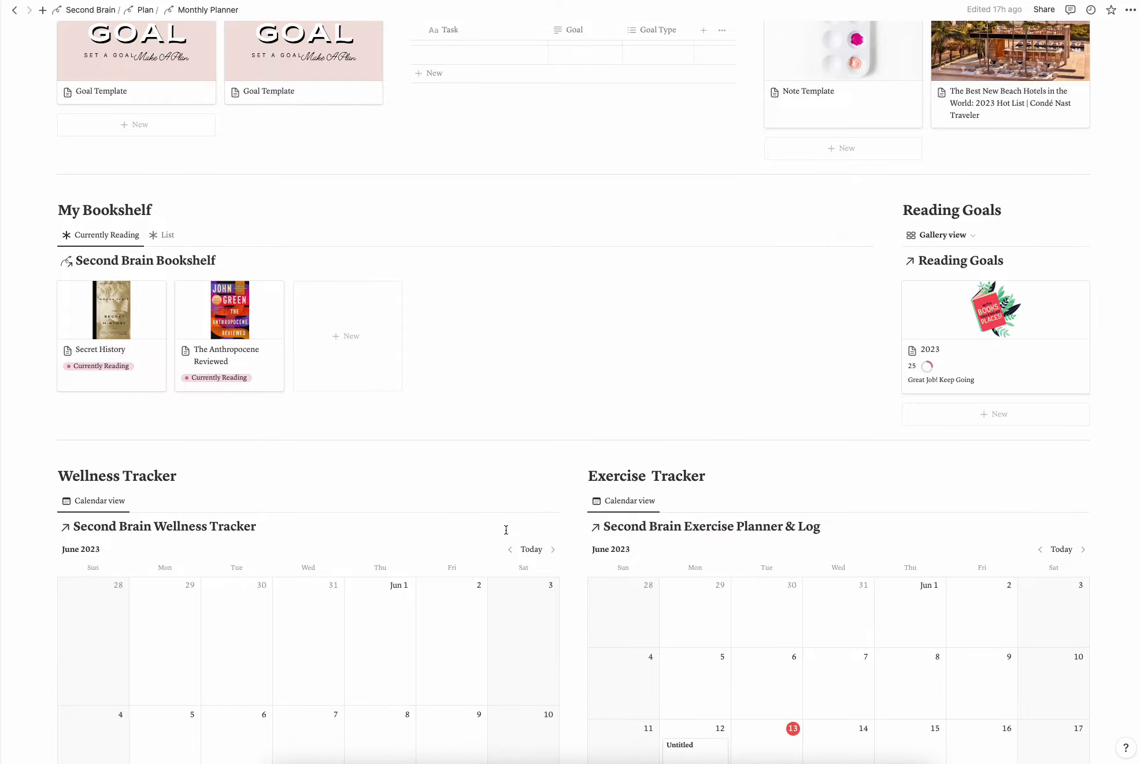
pyautogui.scroll(-2, 506, 531)
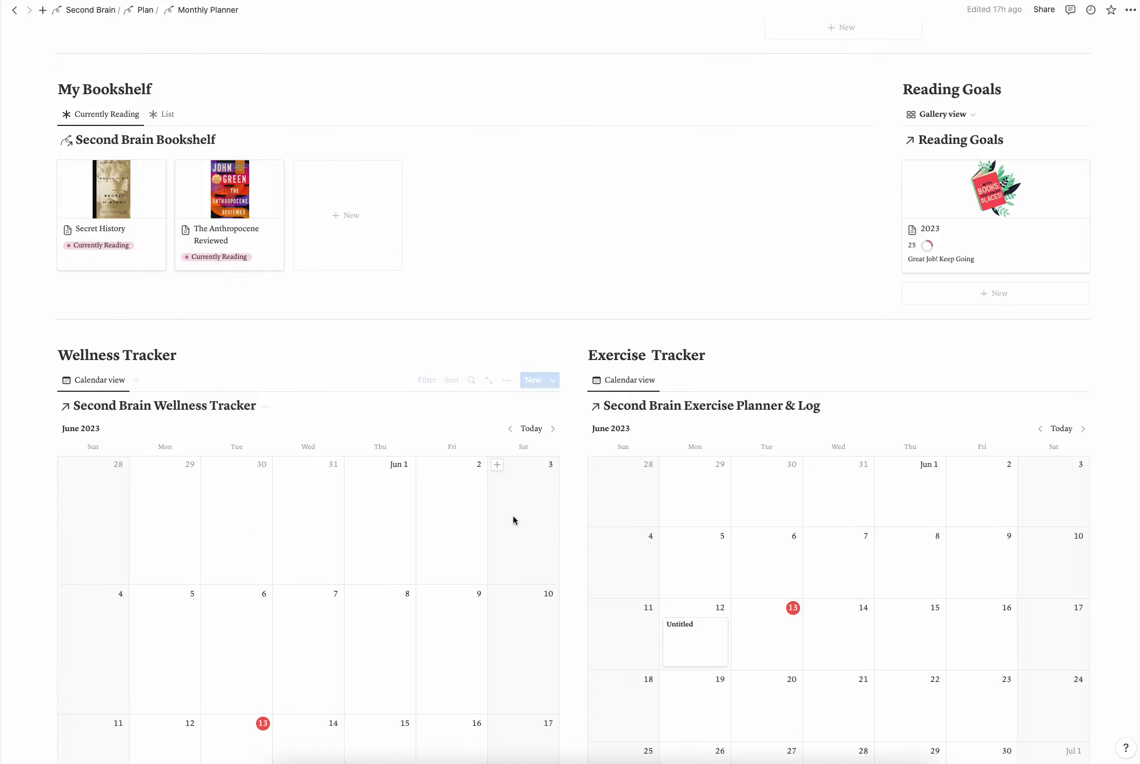
pyautogui.scroll(-6, 593, 482)
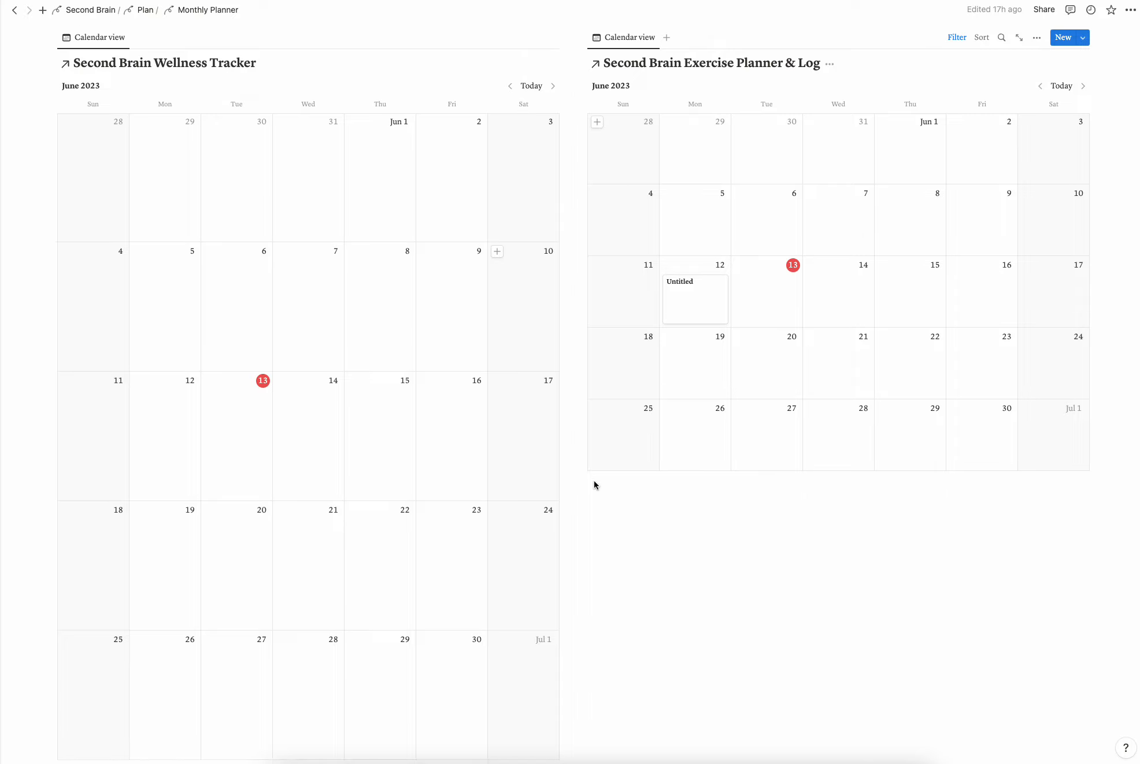
pyautogui.scroll(16, 560, 542)
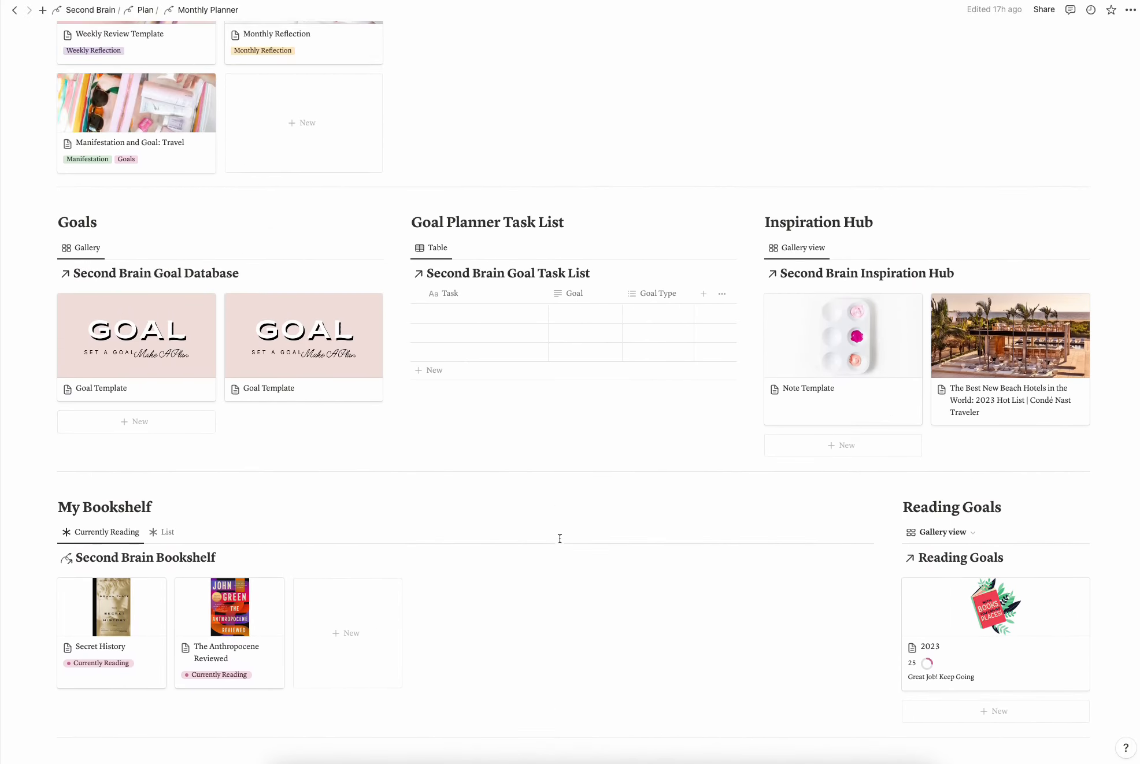
pyautogui.scroll(6, 560, 539)
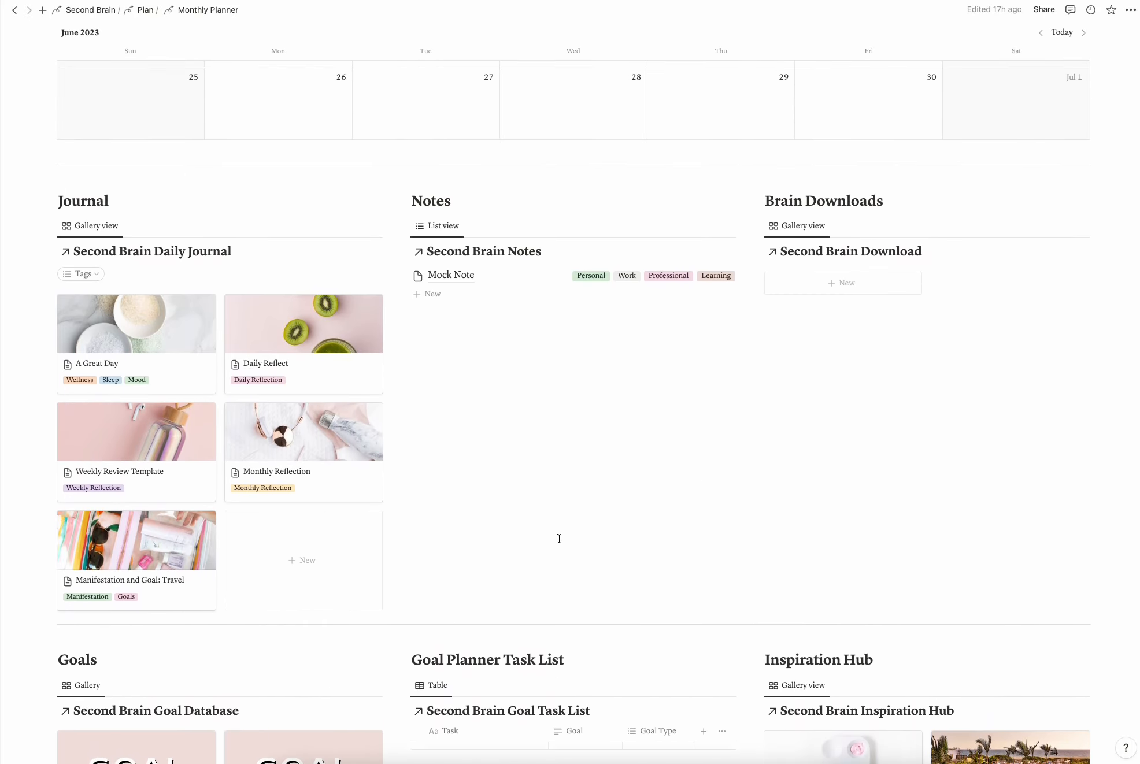
pyautogui.scroll(8, 559, 539)
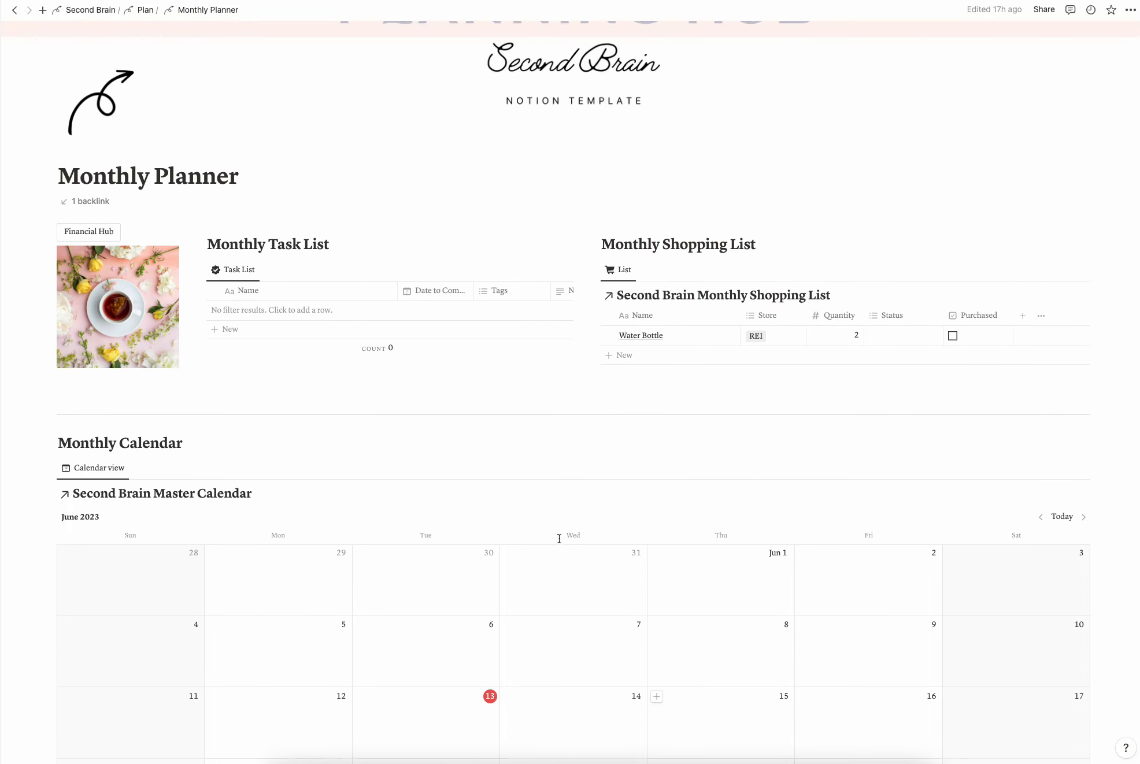
pyautogui.scroll(3, 559, 539)
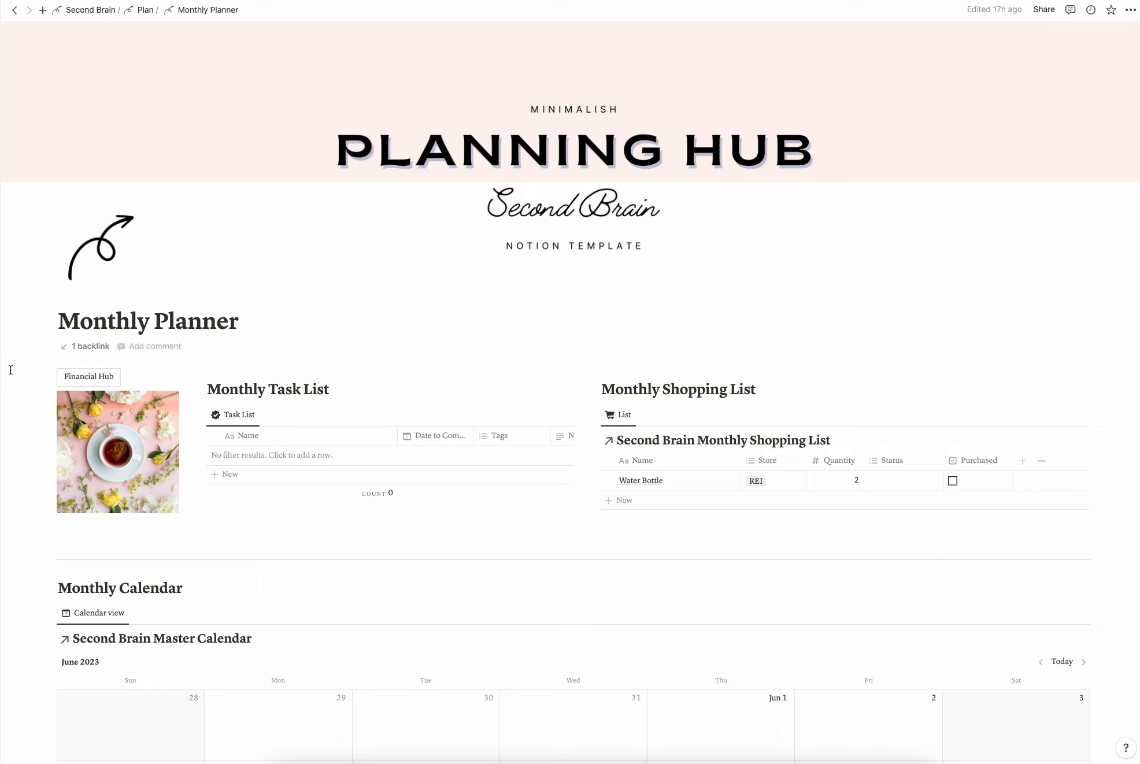
# Go through the whole Monthly Planner once more, from the task and shopping lists to the Wellness and Exercise Trackers
pyautogui.scroll(-10, 220, 383)
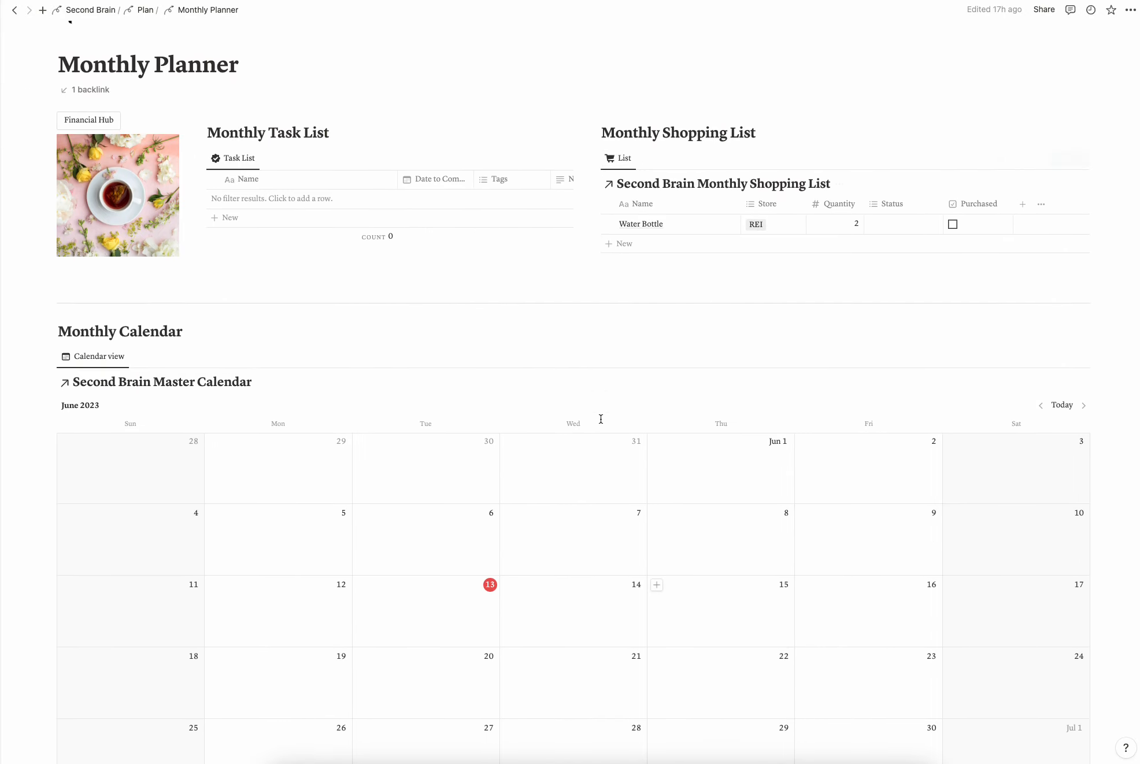
pyautogui.scroll(-5, 705, 394)
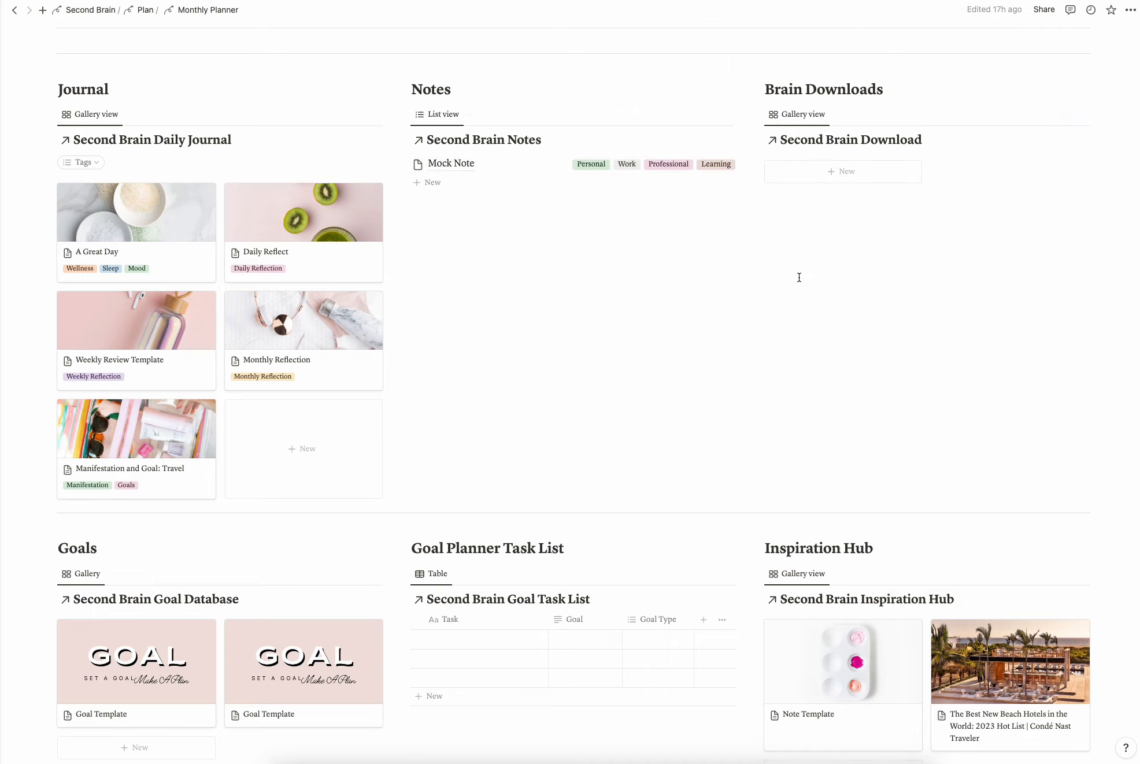
pyautogui.scroll(-2, 799, 276)
pyautogui.scroll(-3, 799, 278)
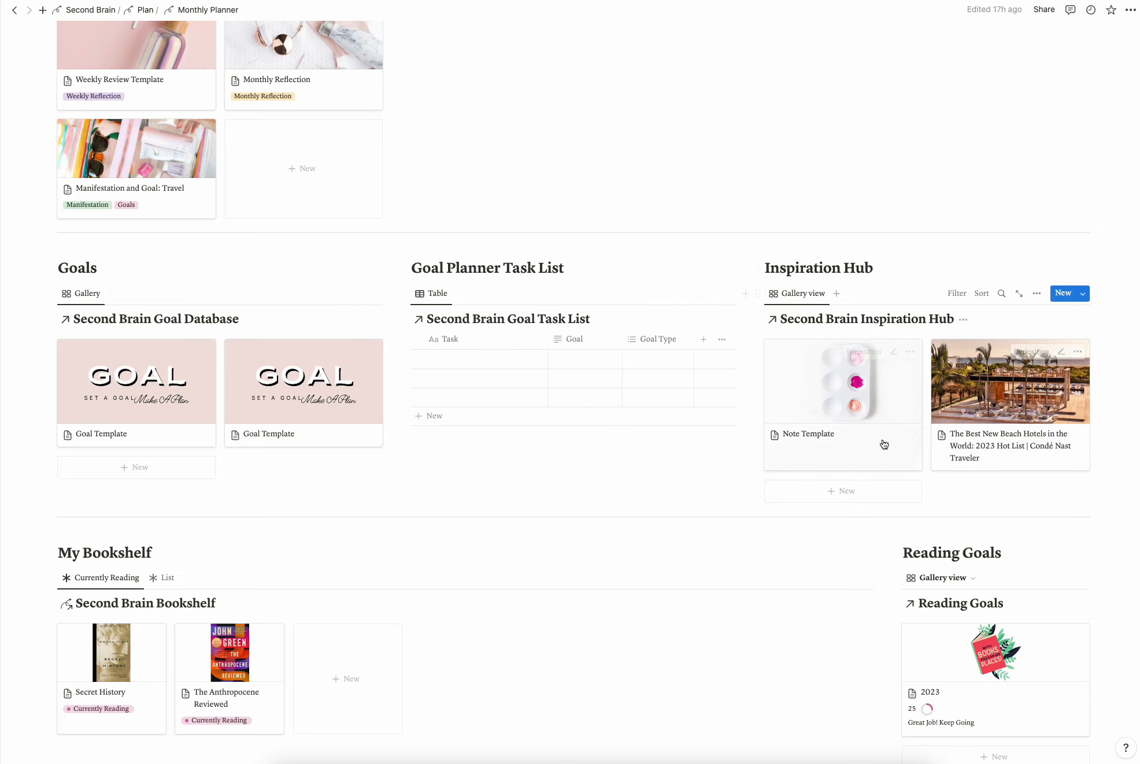
pyautogui.scroll(-5, 904, 306)
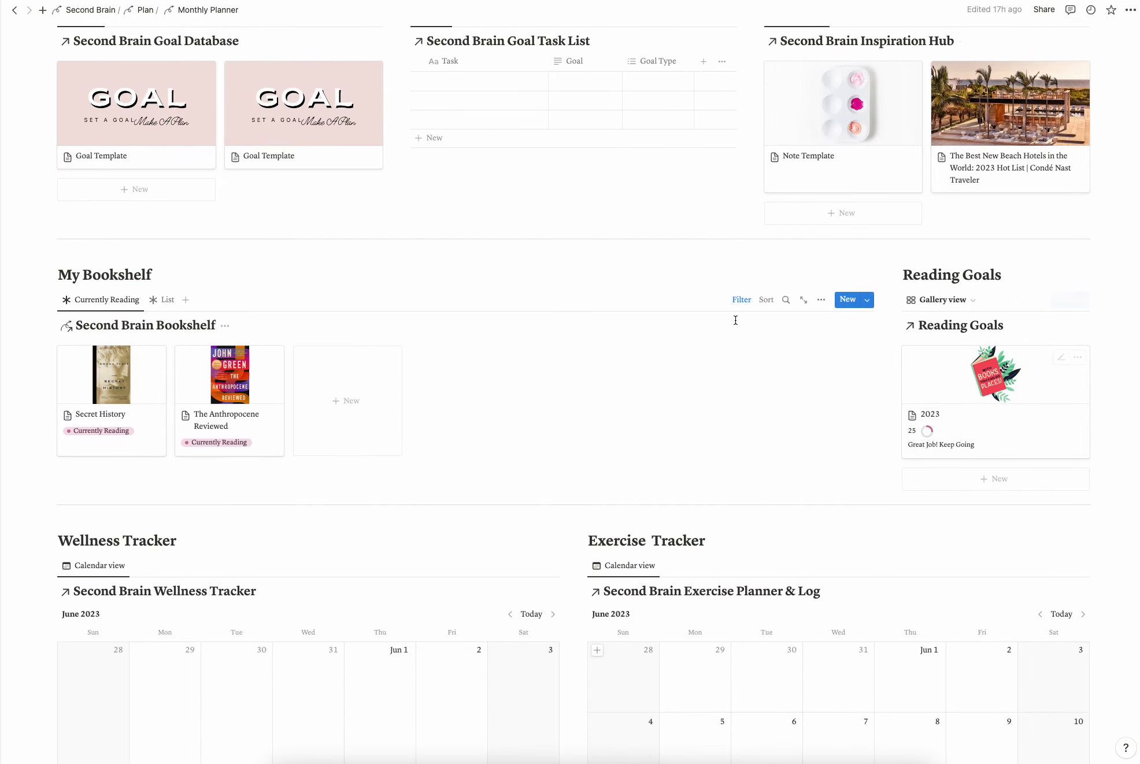
pyautogui.scroll(-5, 737, 321)
pyautogui.scroll(-1, 736, 321)
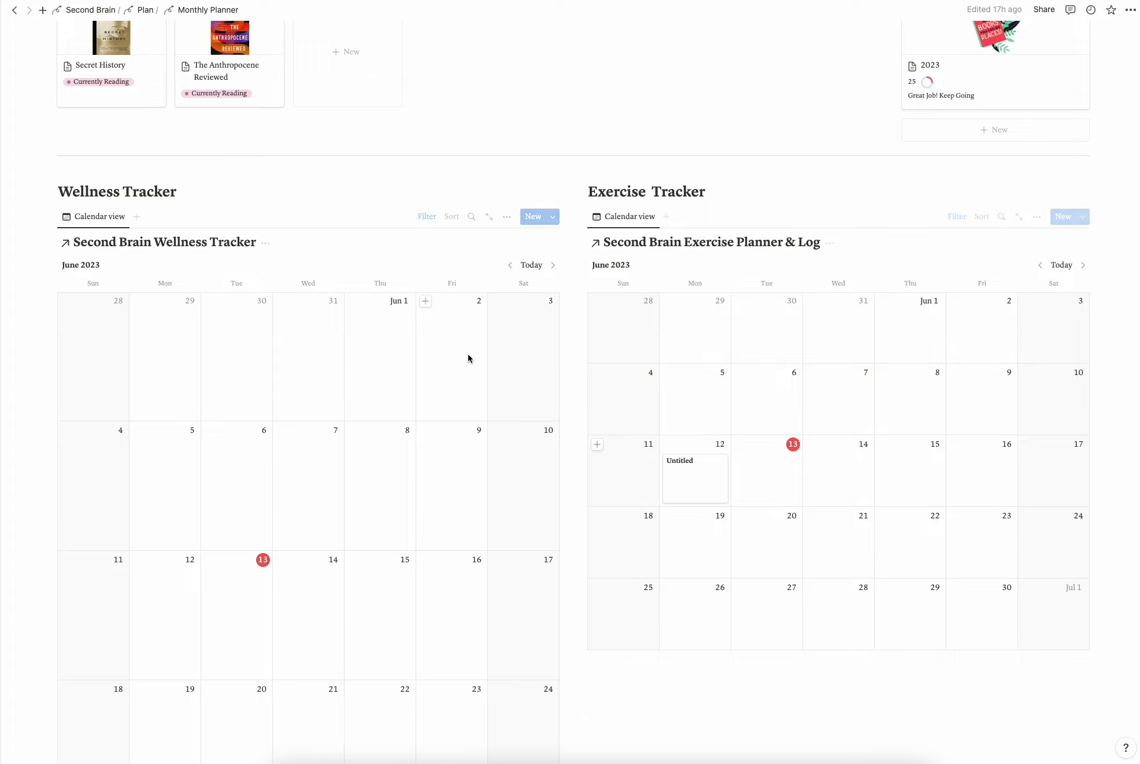
pyautogui.scroll(-4, 468, 356)
pyautogui.scroll(5, 470, 358)
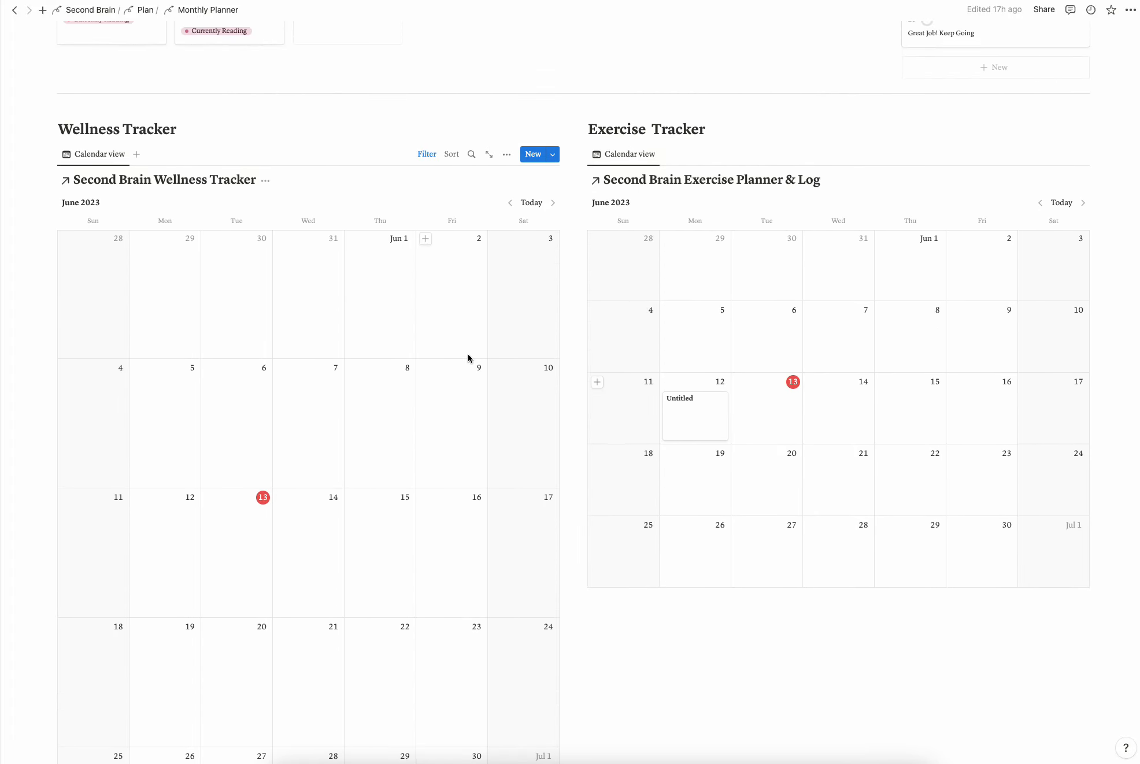
pyautogui.scroll(20, 468, 354)
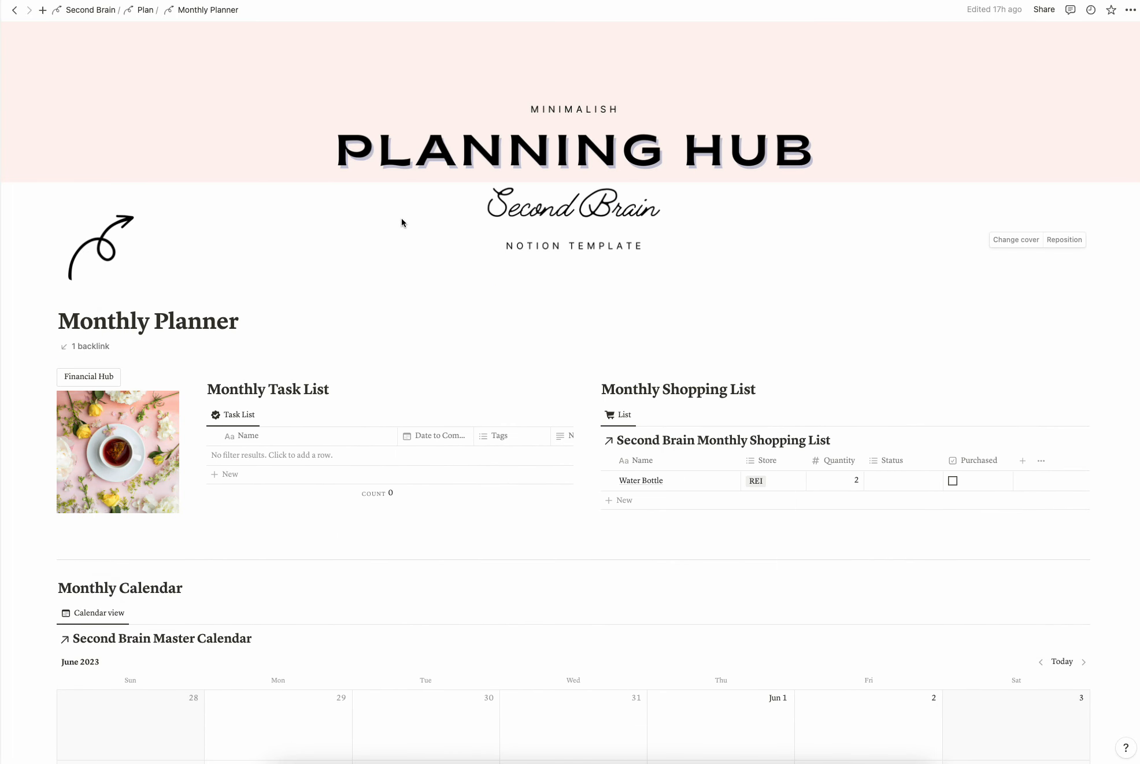
# Return to the Second Brain dashboard and open the Food & Meal Planner page
pyautogui.click(91, 10)
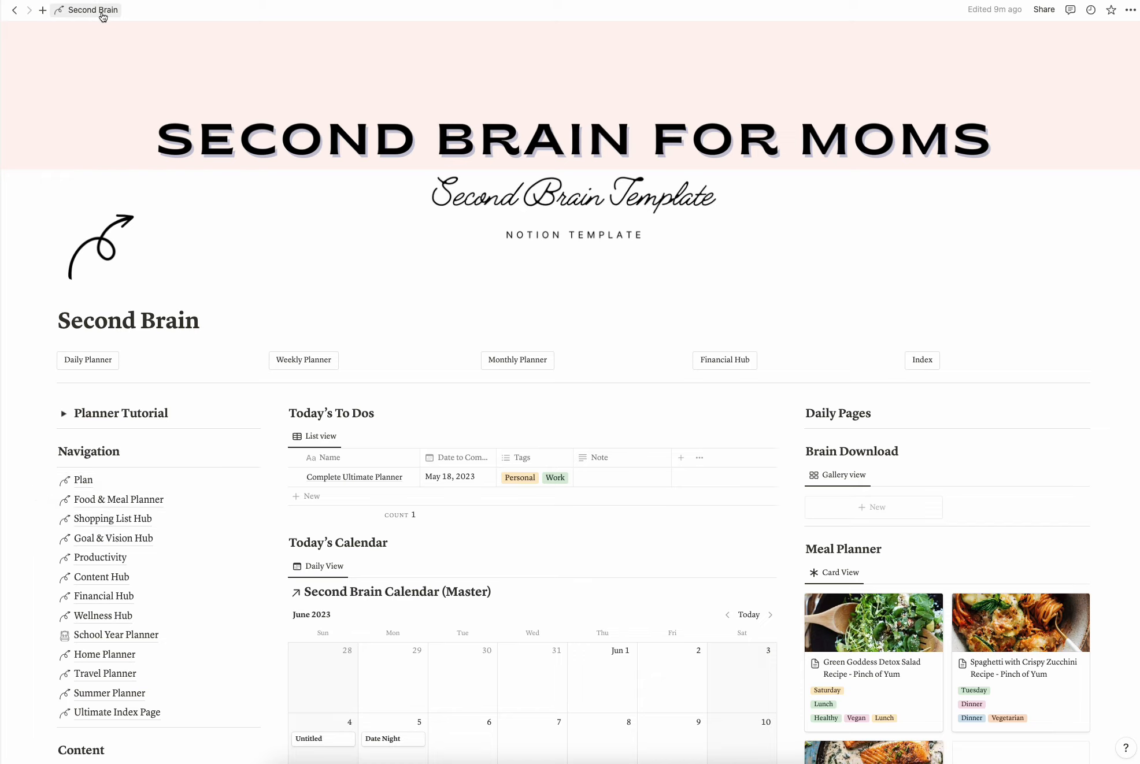
pyautogui.scroll(-1, 148, 382)
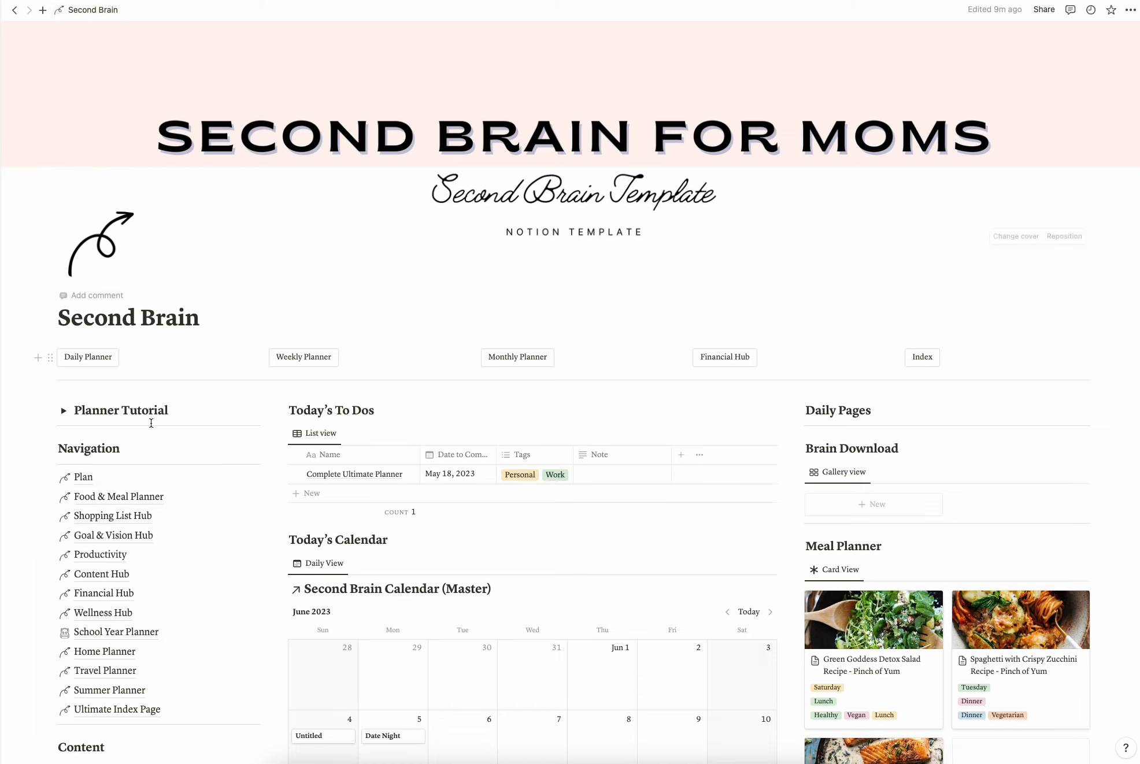
pyautogui.click(121, 502)
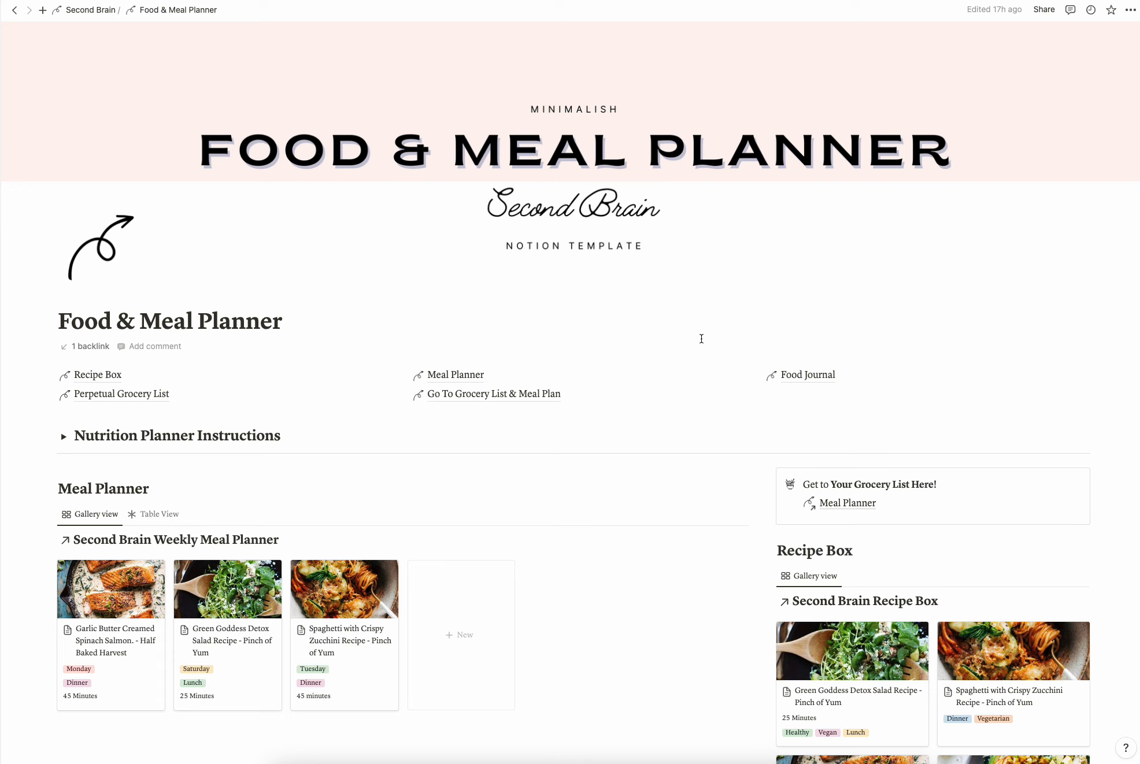
# Look over the Food & Meal Planner's meal plan, recipes, Perpetual Grocery List and Pantry Inventory, and open the Recipe Box page
pyautogui.scroll(-10, 701, 339)
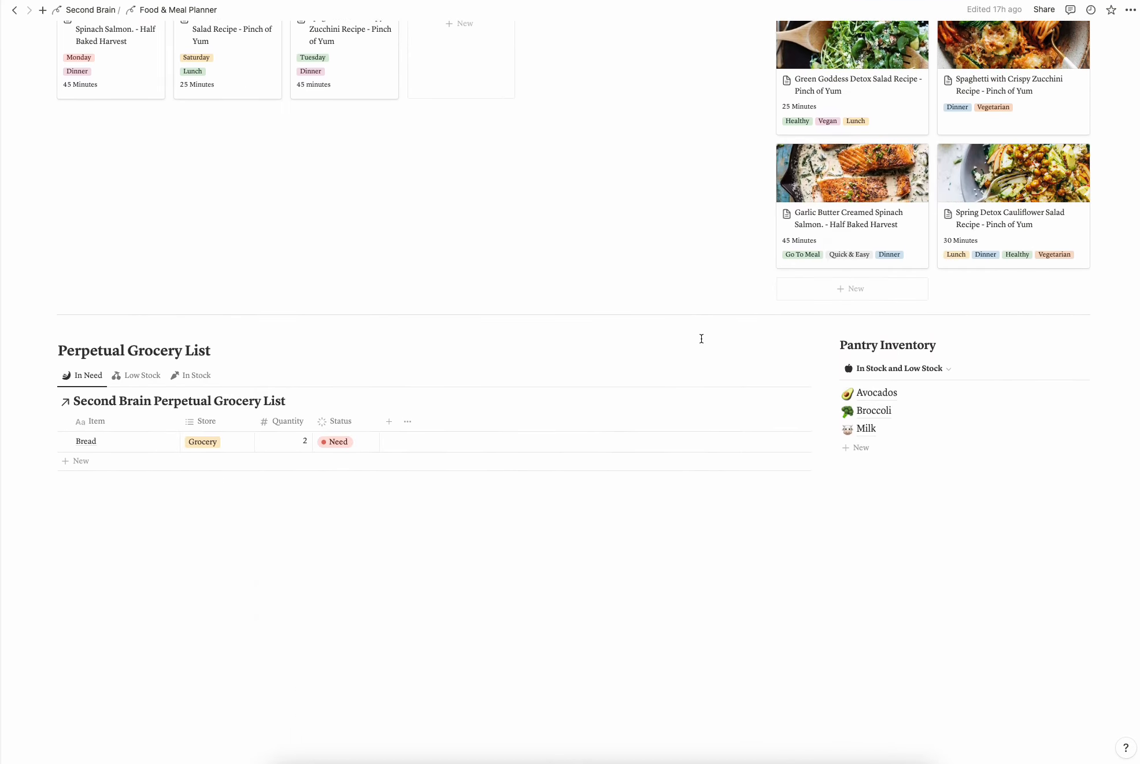
pyautogui.scroll(10, 702, 339)
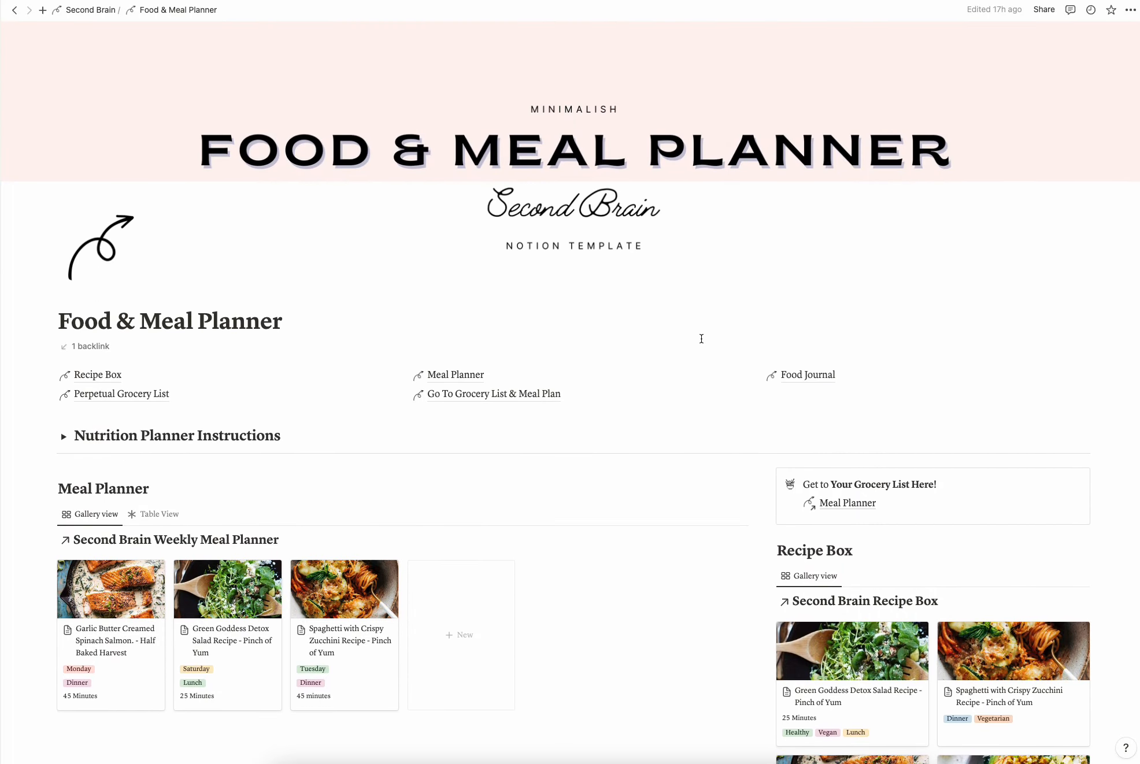
pyautogui.scroll(-10, 701, 339)
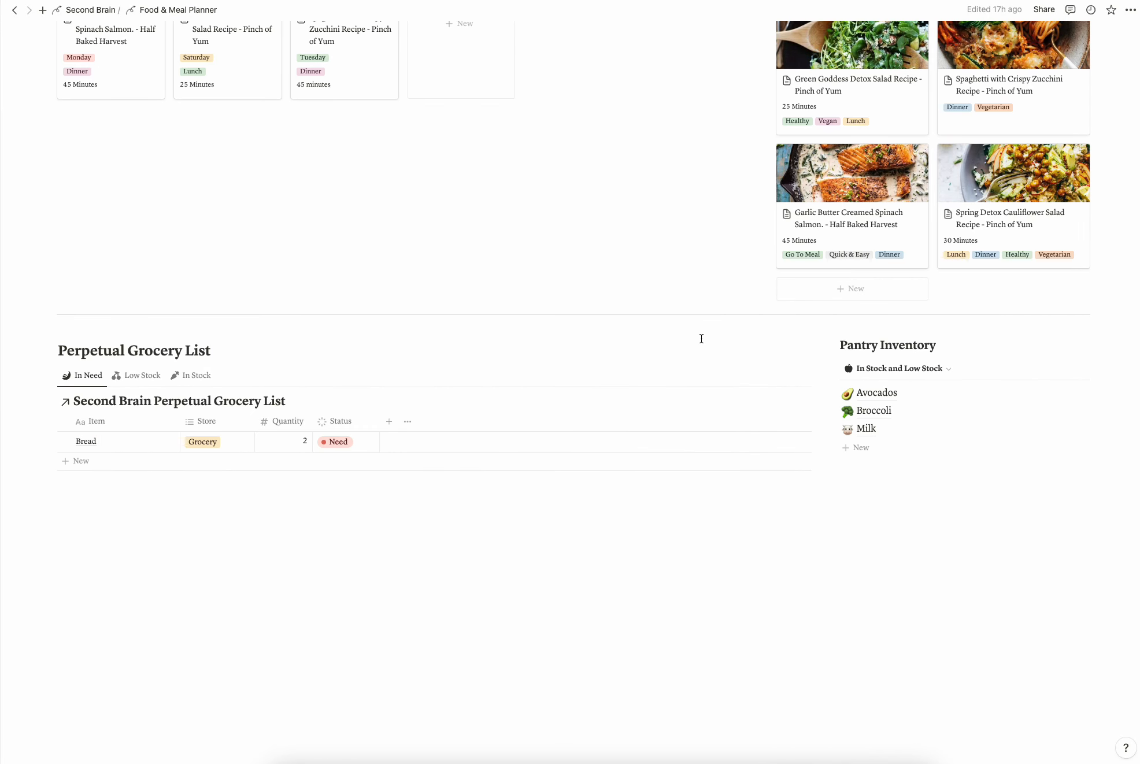
pyautogui.scroll(10, 700, 336)
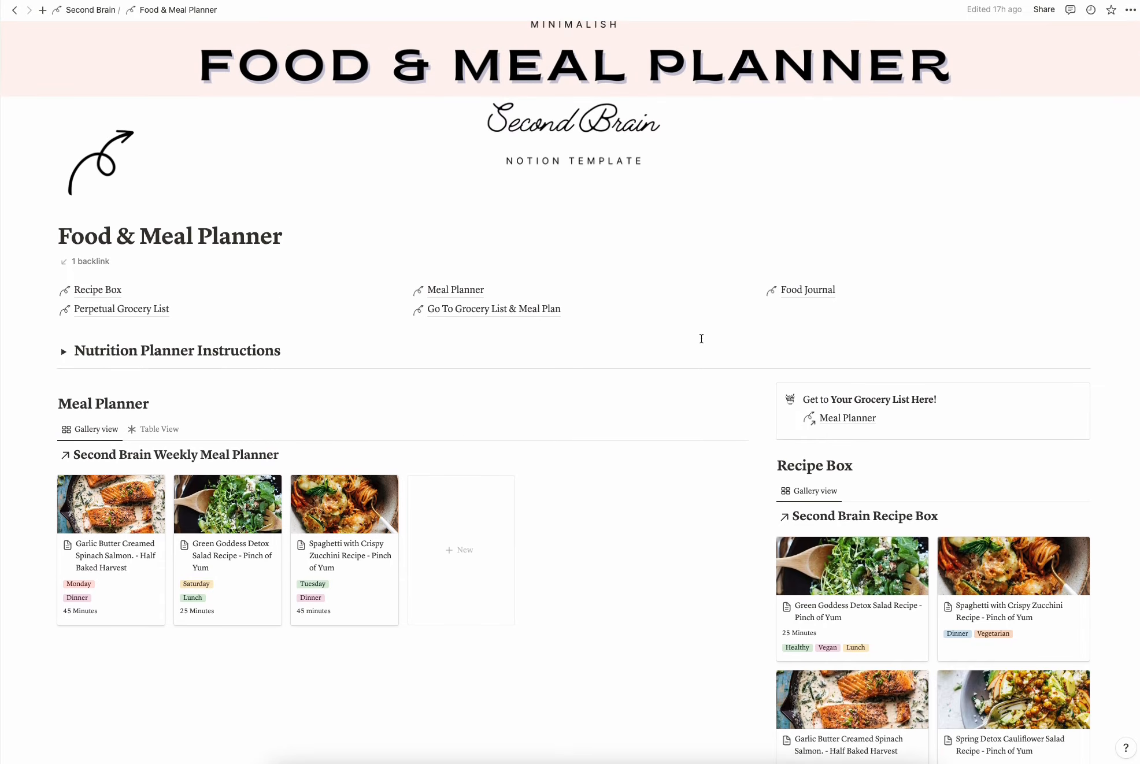
pyautogui.click(110, 377)
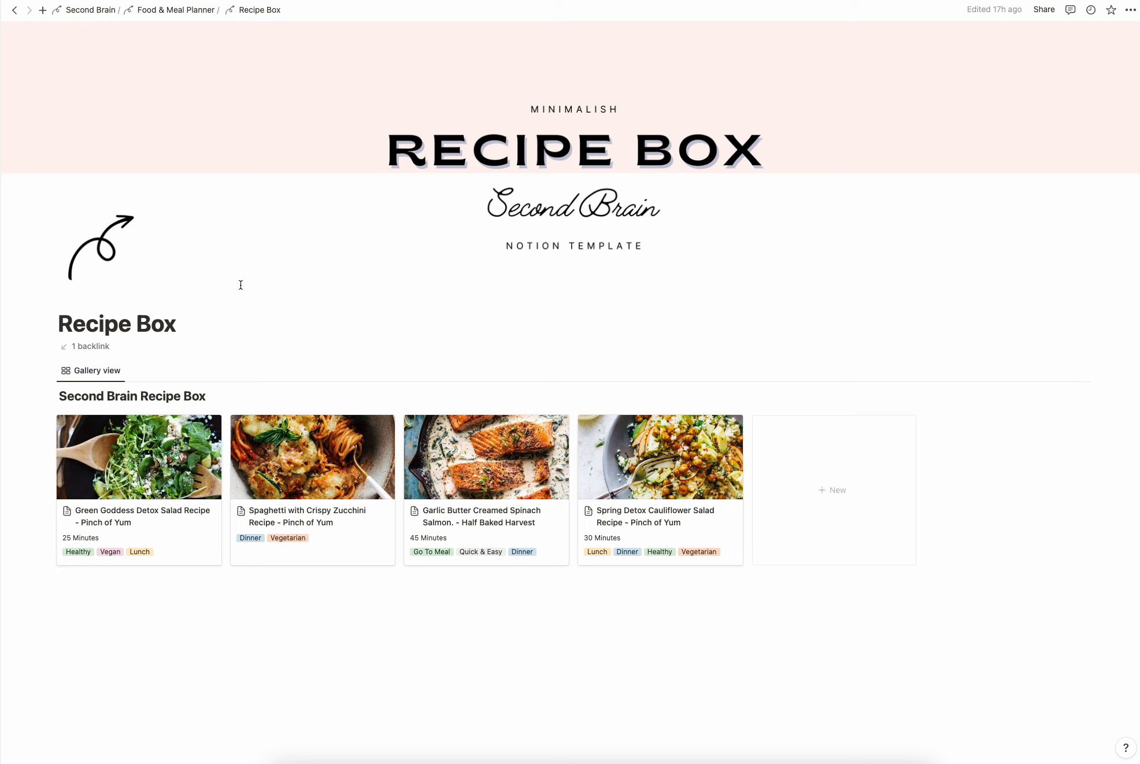
# Return to the Food & Meal Planner, open the Perpetual Grocery List page and expand its explanation
pyautogui.click(173, 10)
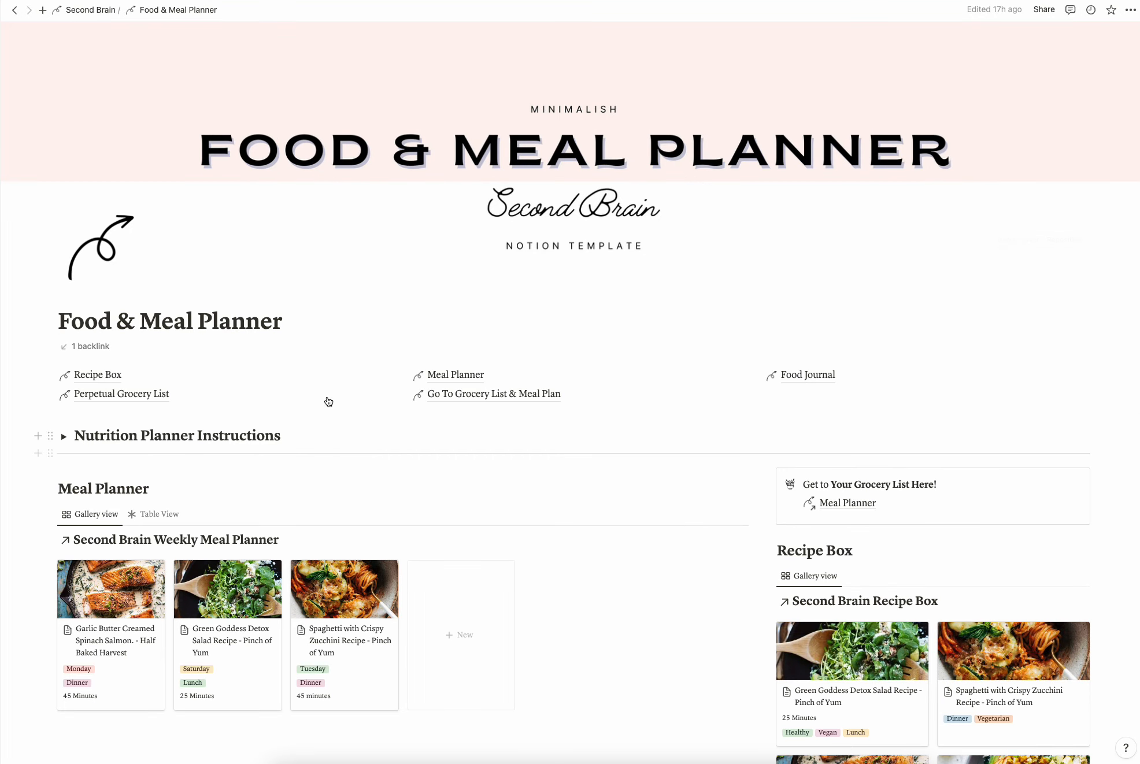
pyautogui.click(165, 395)
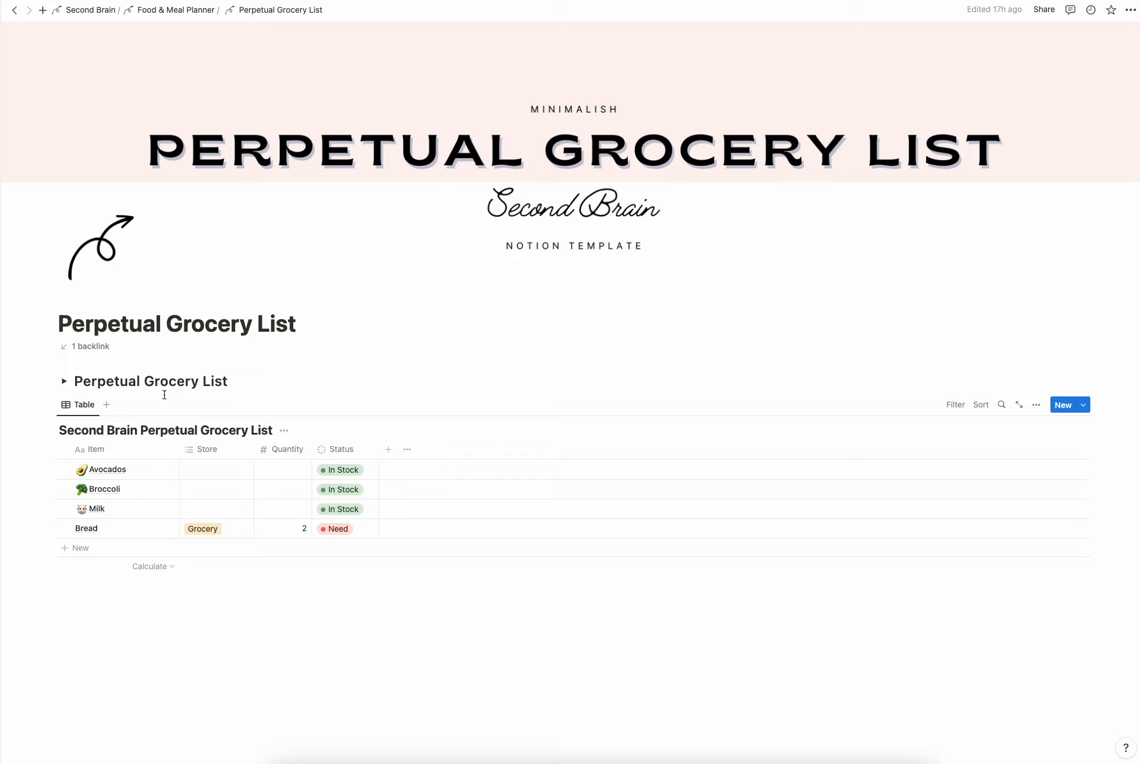
pyautogui.click(63, 382)
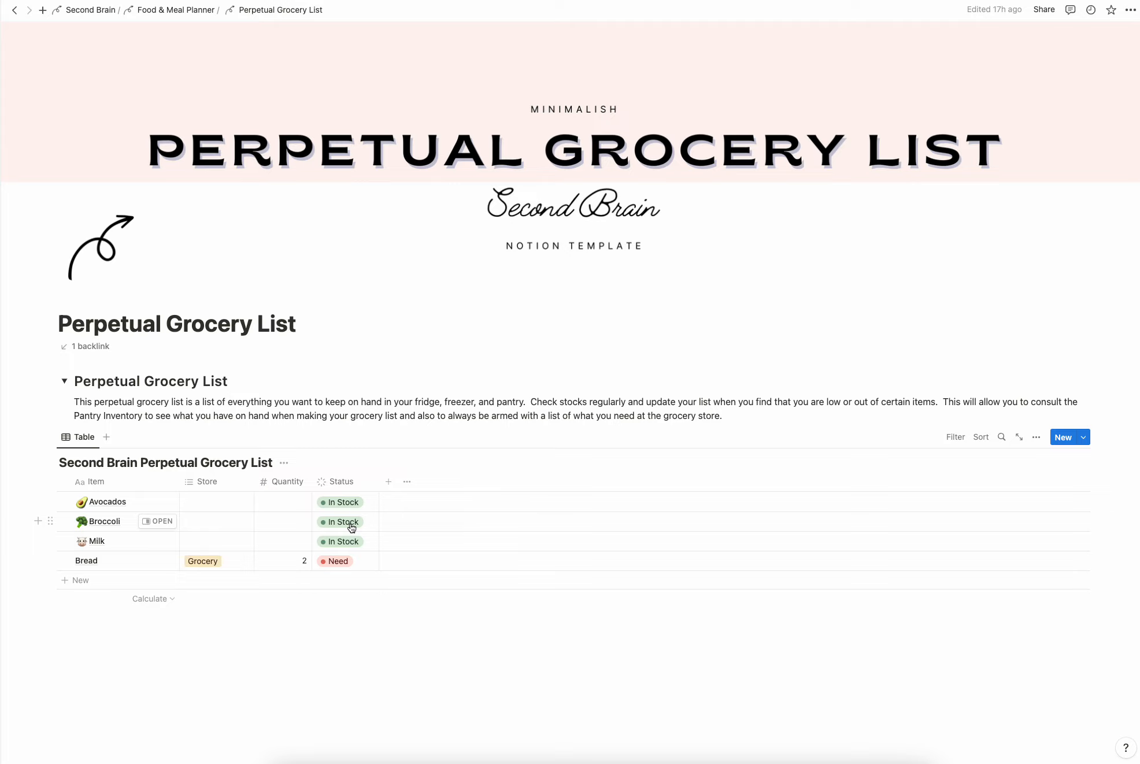
# Go back to the Food & Meal Planner and review the Perpetual Grocery List's Low Stock and In Stock views beside the Pantry Inventory
pyautogui.click(143, 10)
pyautogui.scroll(-10, 661, 561)
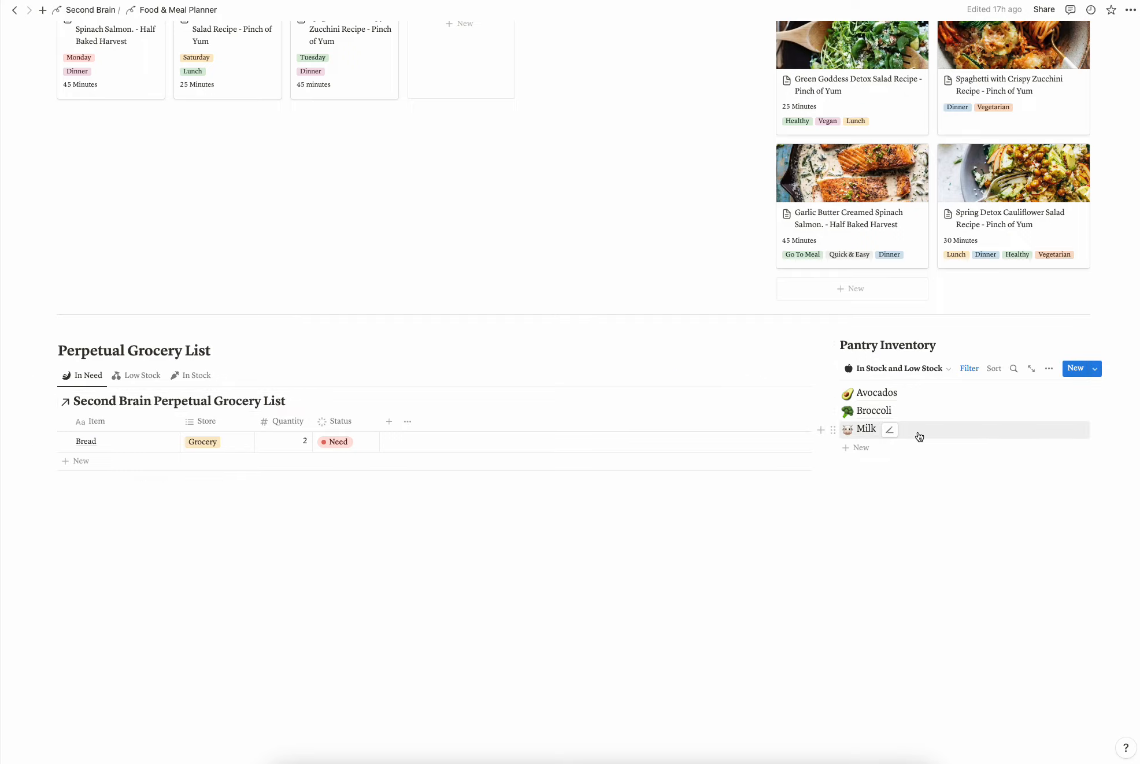
pyautogui.scroll(10, 247, 376)
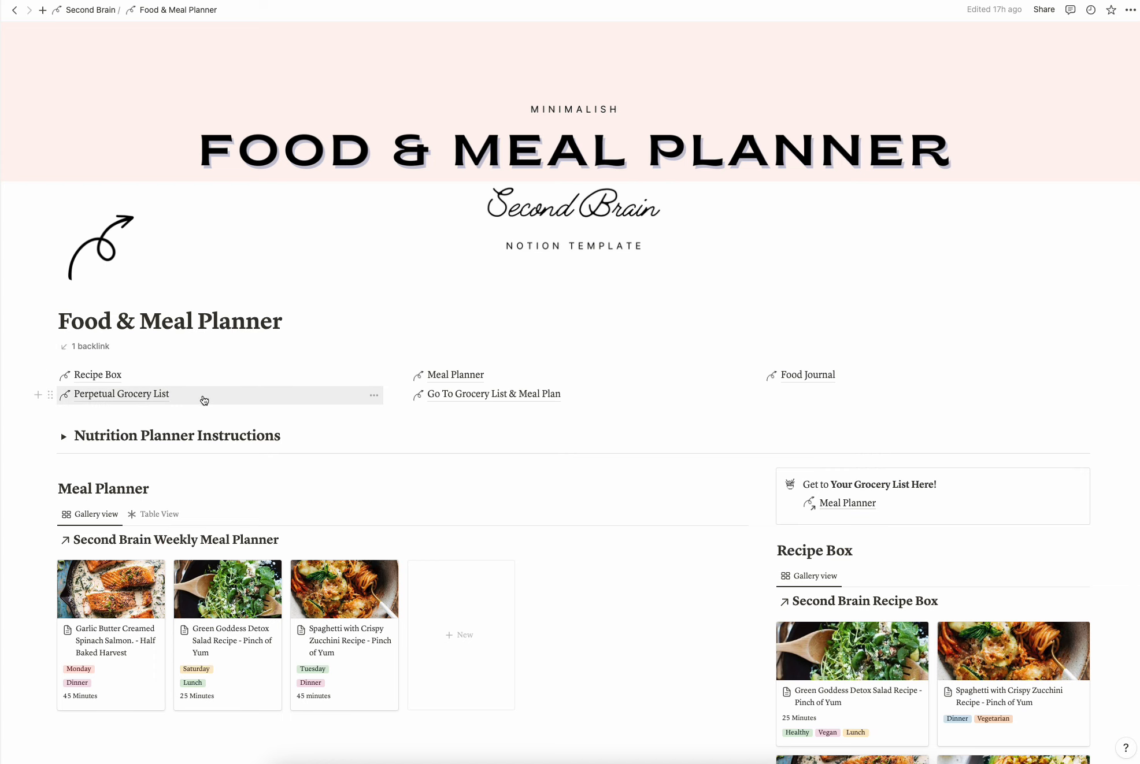
pyautogui.scroll(-10, 466, 394)
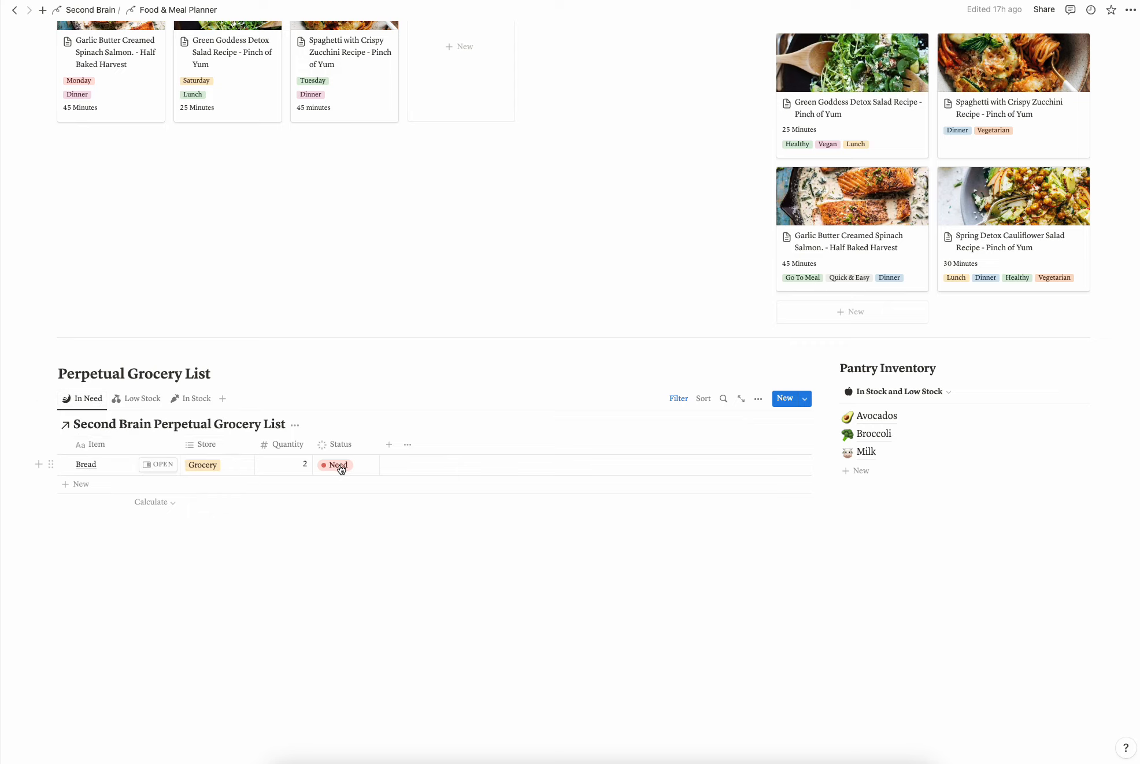
pyautogui.click(146, 404)
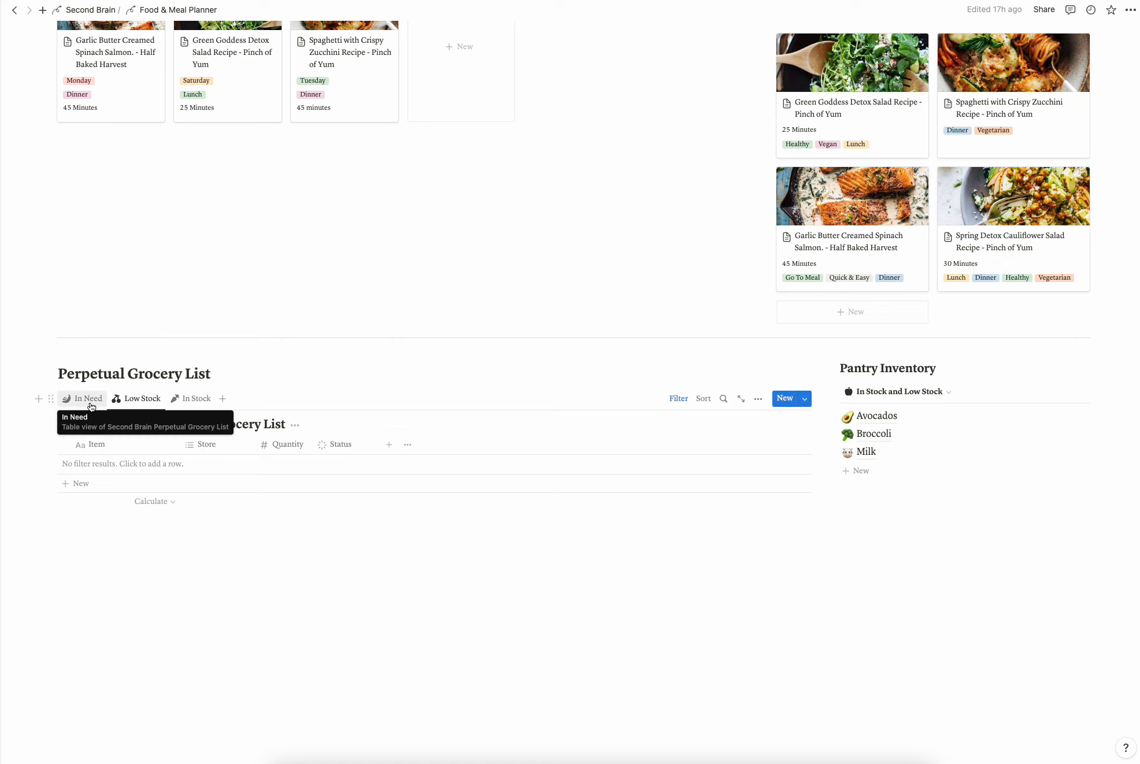
pyautogui.click(188, 399)
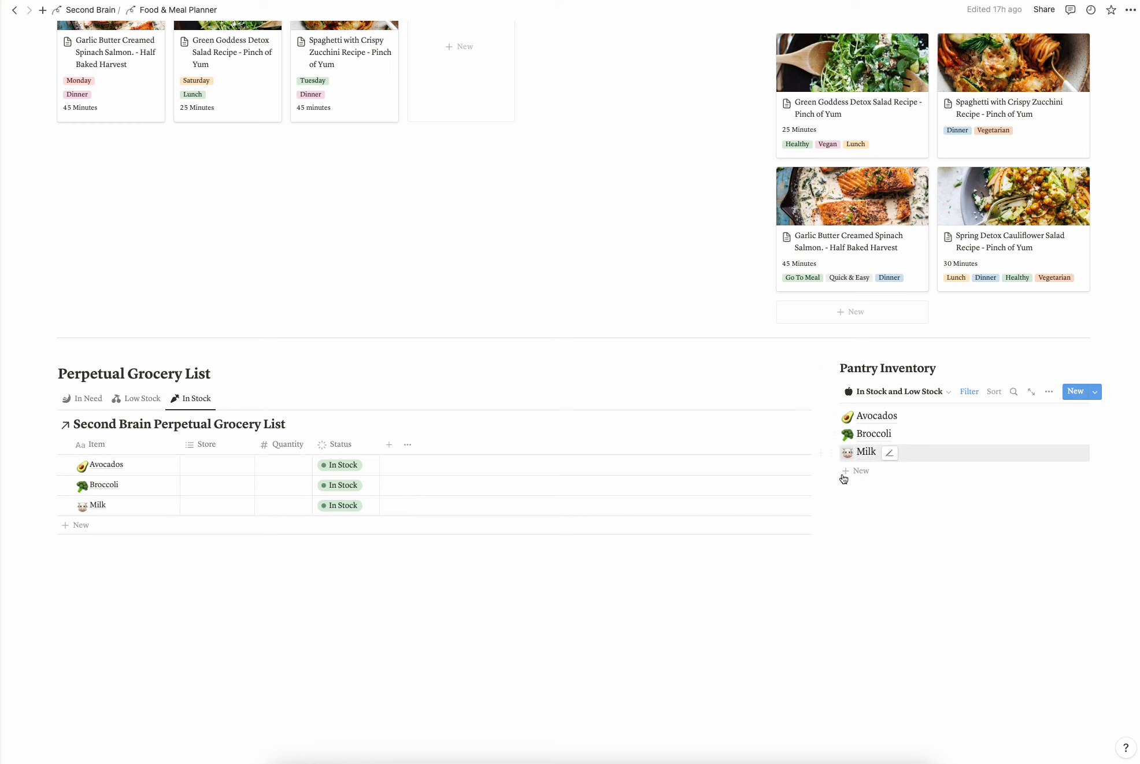
pyautogui.scroll(10, 816, 434)
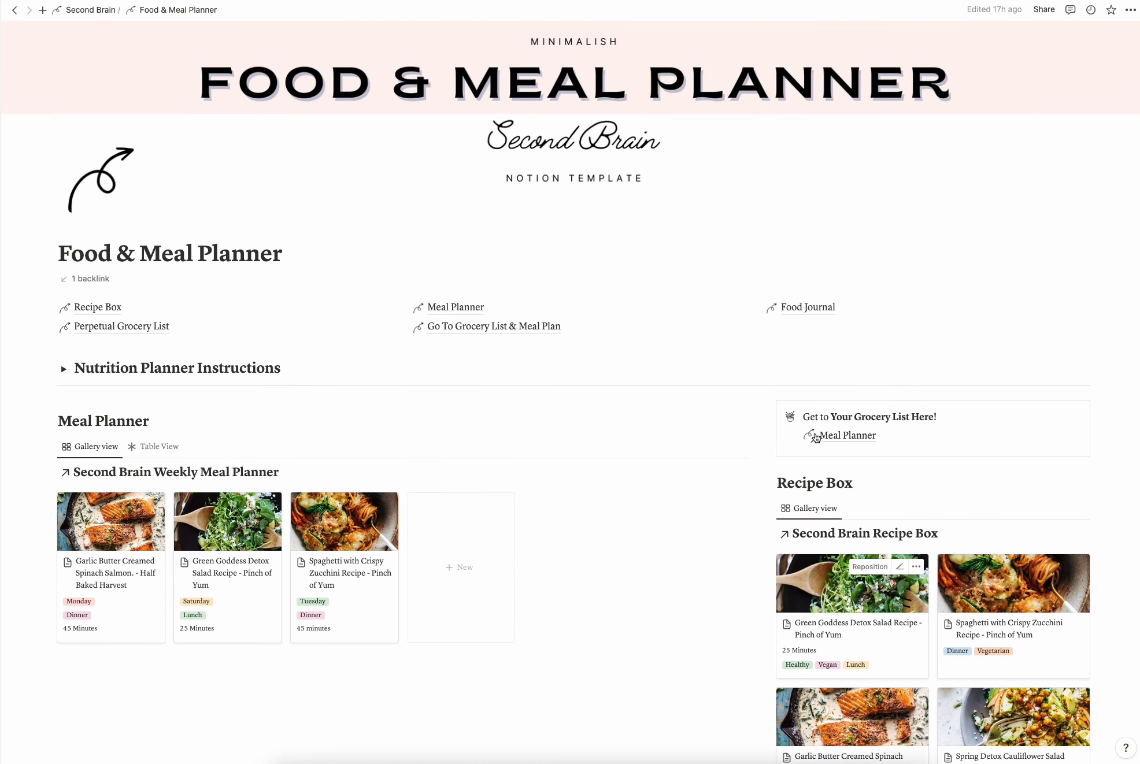
# Open the Meal Planner page, read the Meal Planner Instructions and collapse them again
pyautogui.click(462, 336)
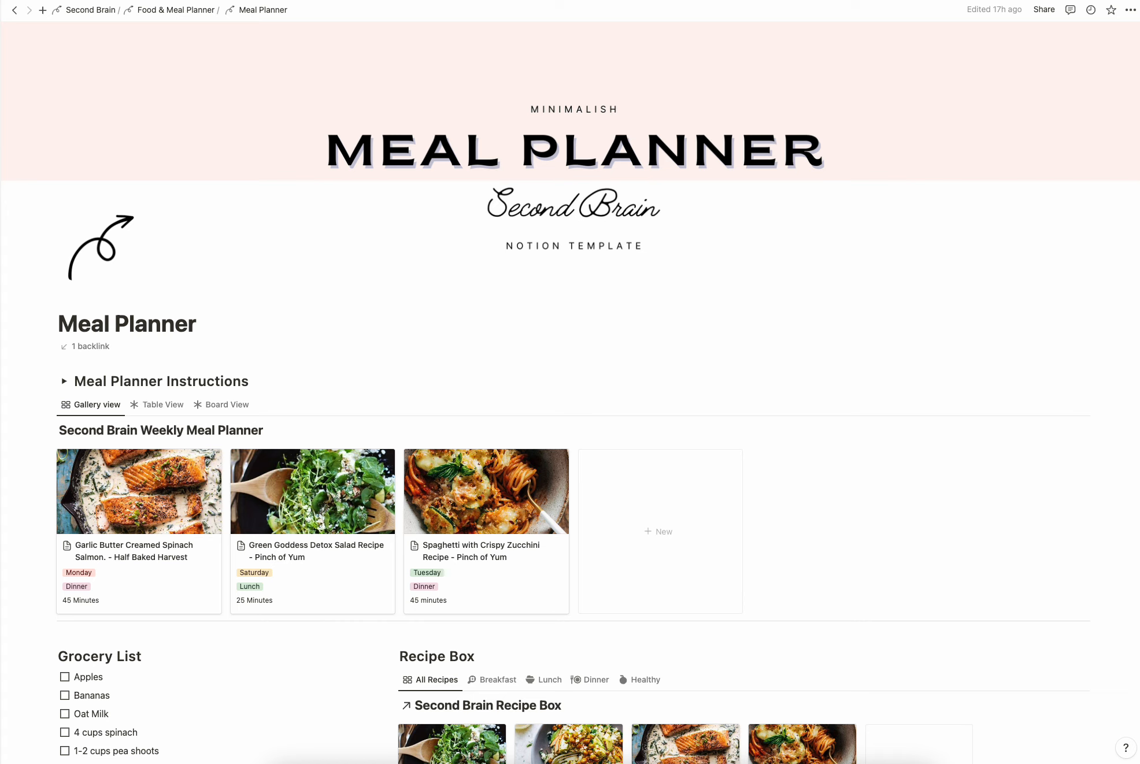
pyautogui.click(63, 381)
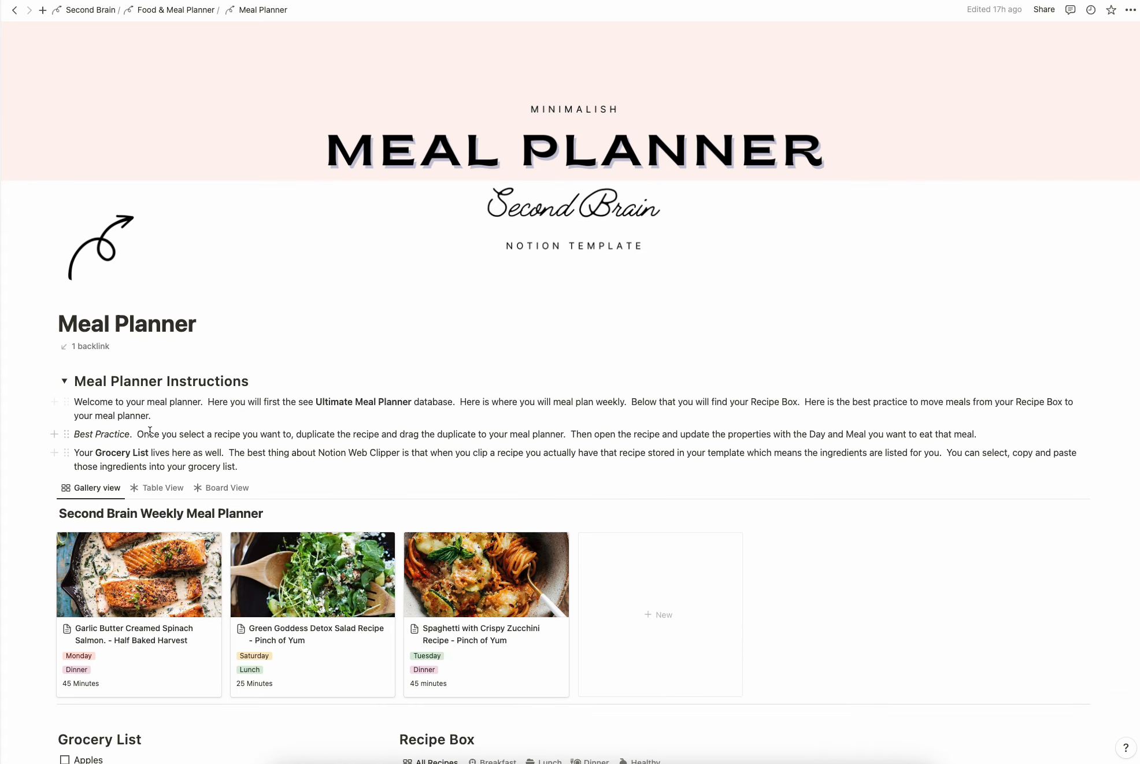
pyautogui.click(65, 382)
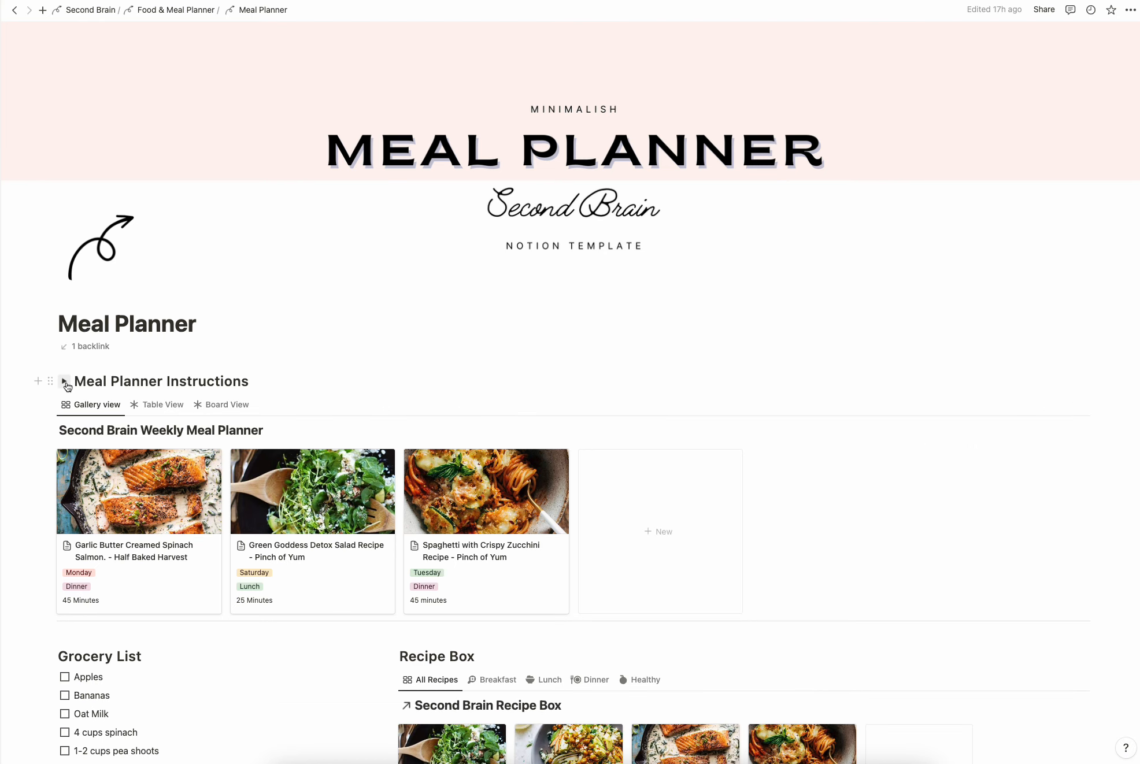
# Look over the Meal Planner page's weekly meals, full Grocery List and Recipe Box
pyautogui.scroll(-3, 327, 504)
pyautogui.scroll(-6, 328, 503)
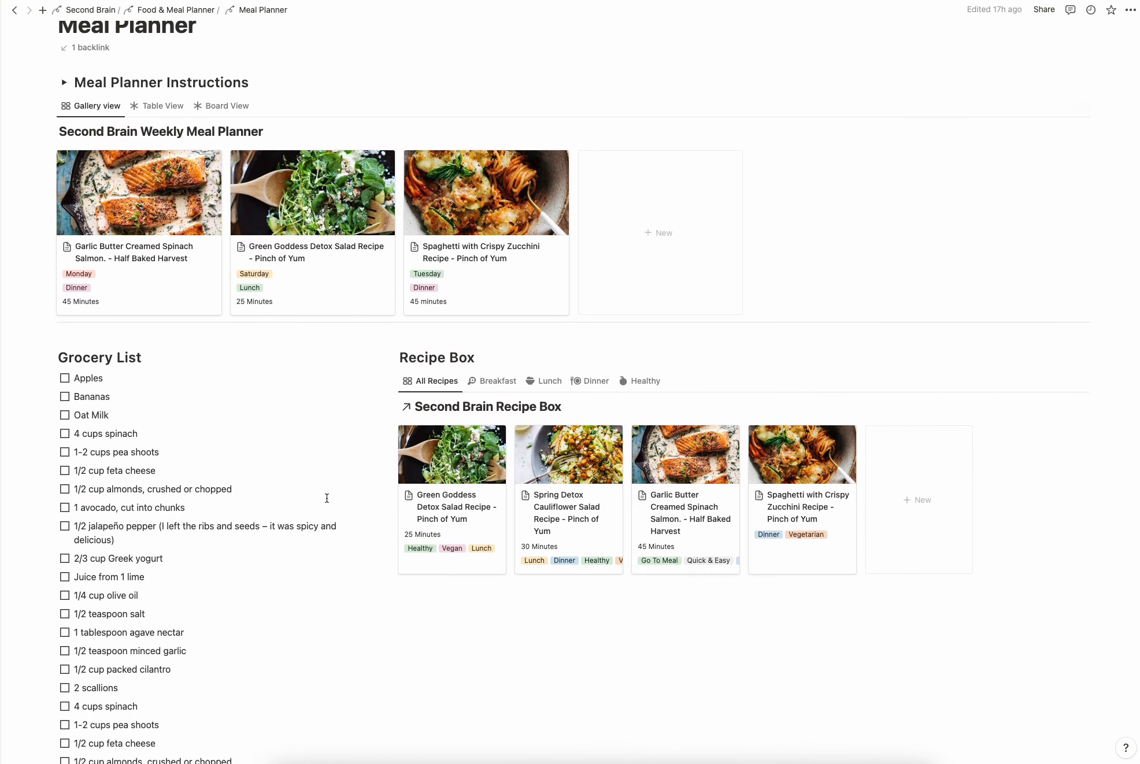
pyautogui.scroll(-5, 178, 441)
pyautogui.scroll(-1, 178, 442)
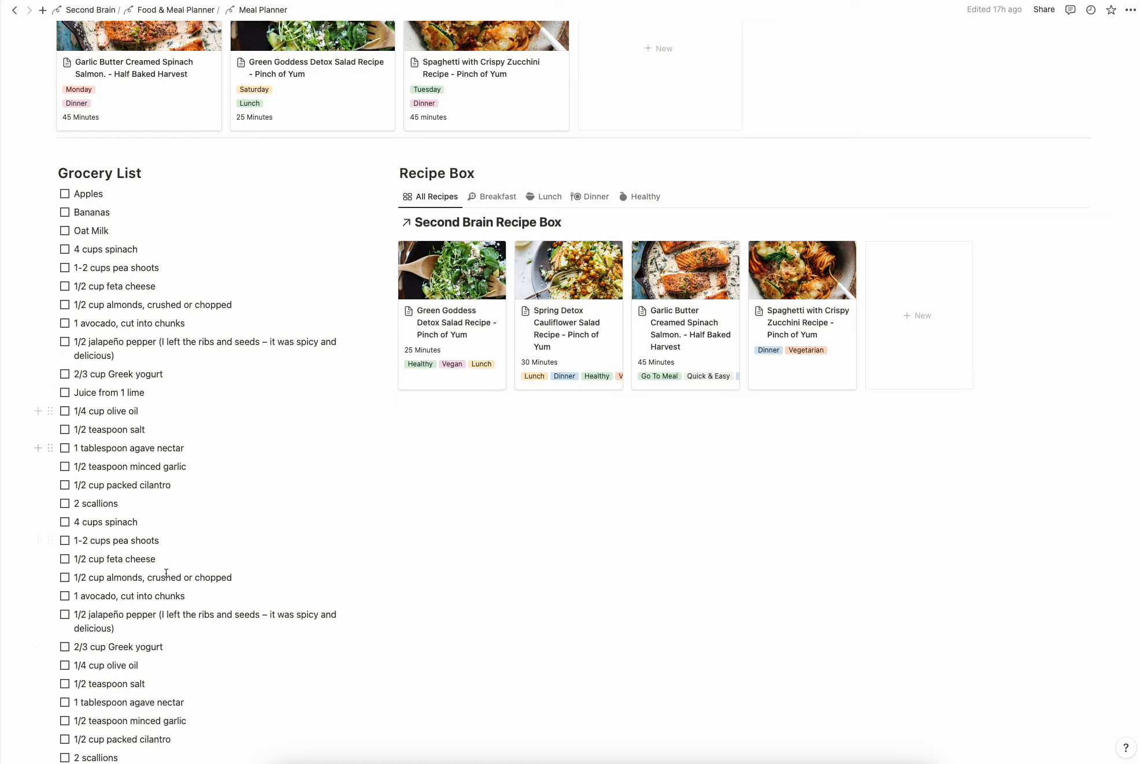
pyautogui.scroll(-7, 166, 606)
pyautogui.scroll(20, 167, 605)
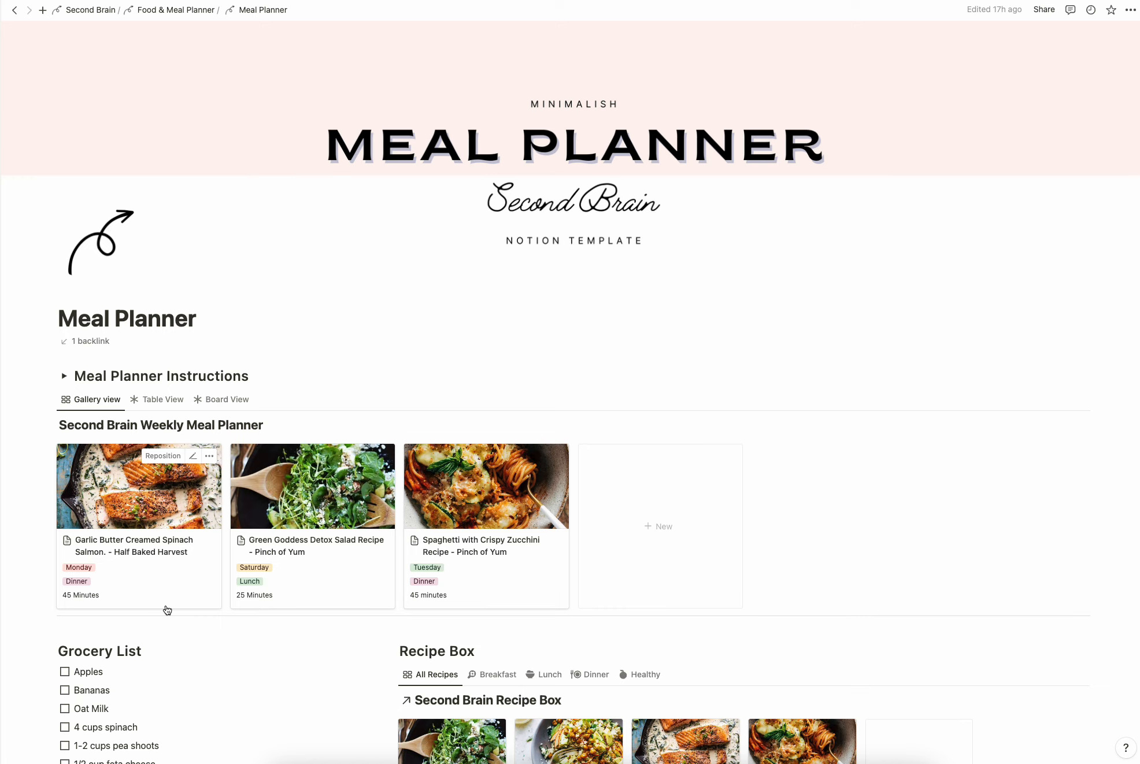
pyautogui.scroll(-4, 161, 627)
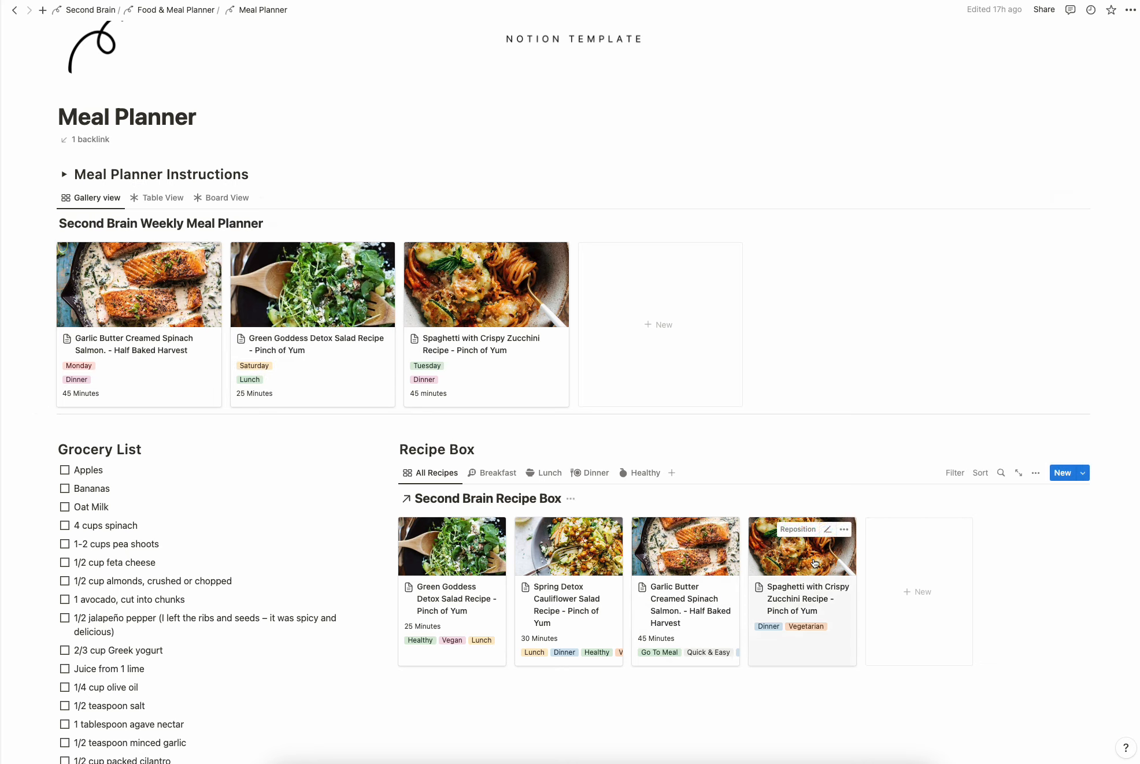
# Open the Green Goddess Detox Salad recipe from the Recipe Box and go through its clipped content to the end
pyautogui.click(457, 549)
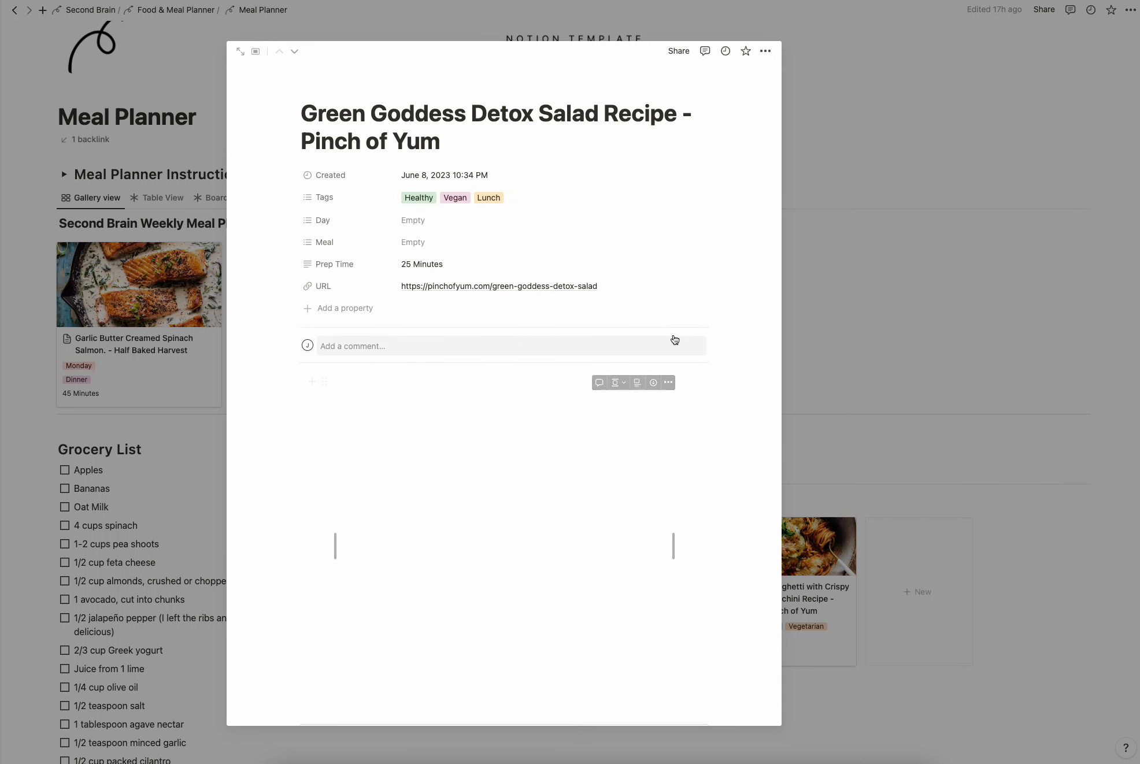
pyautogui.scroll(-2, 675, 338)
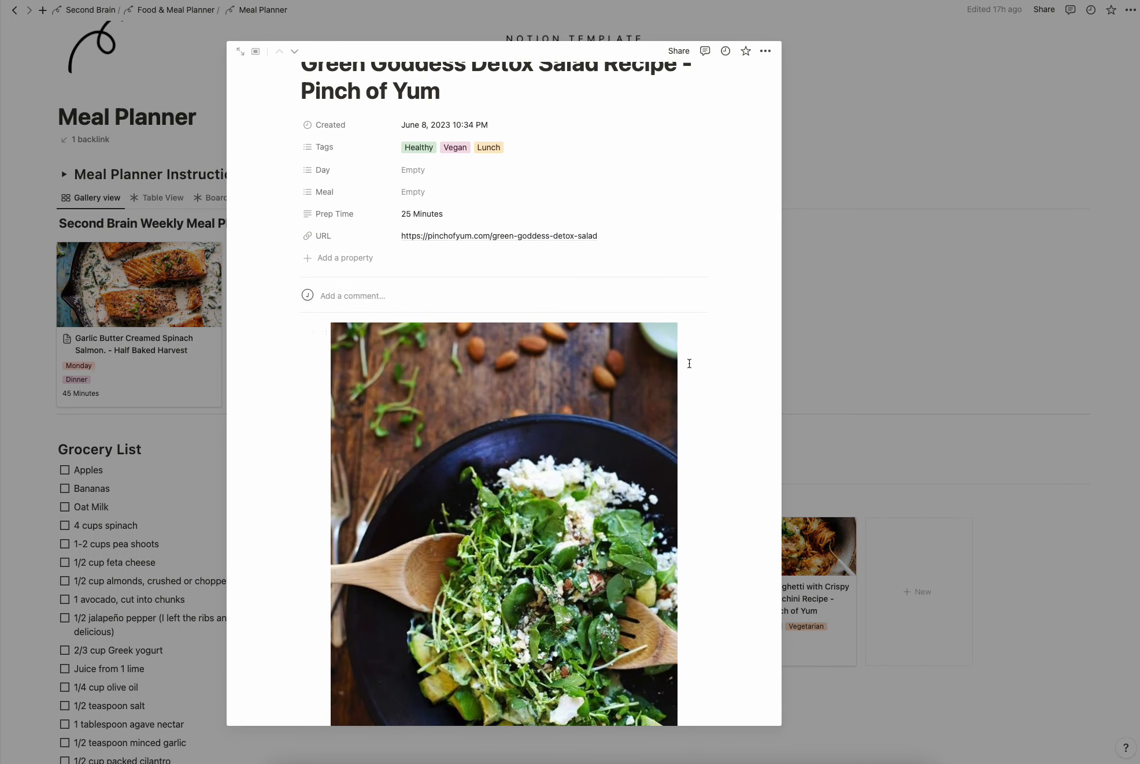
pyautogui.scroll(1, 690, 363)
pyautogui.scroll(-10, 690, 364)
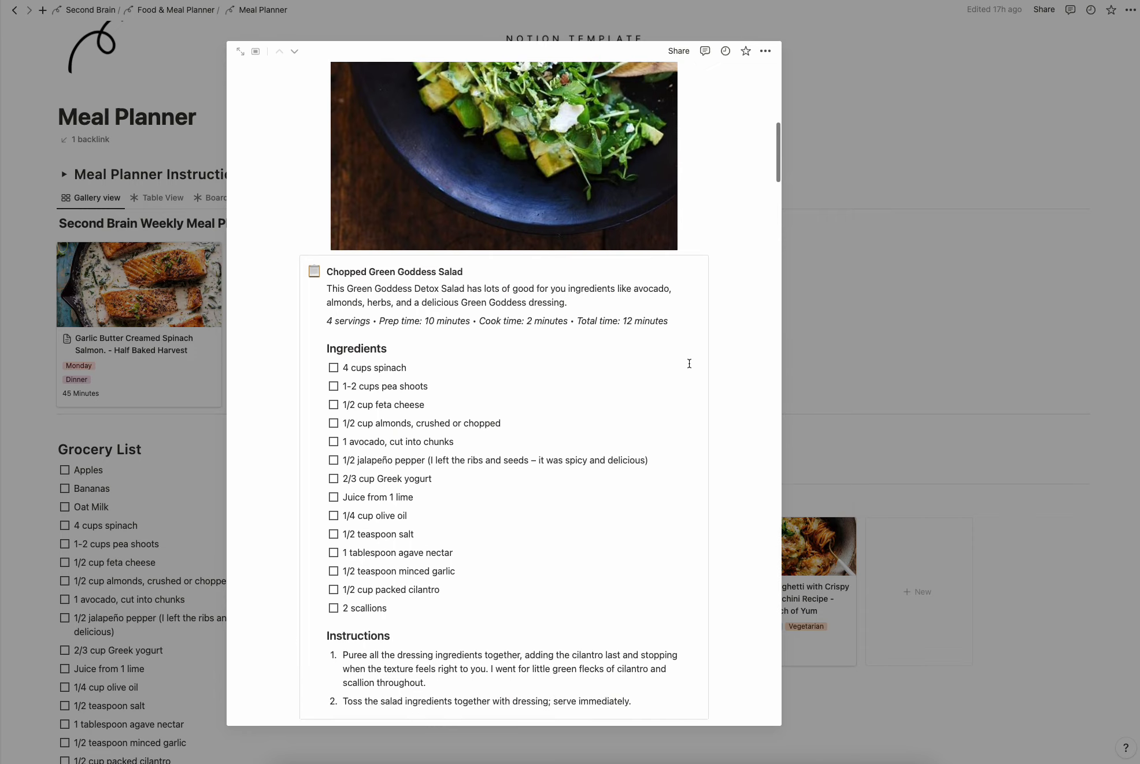
pyautogui.scroll(-20, 690, 363)
pyautogui.scroll(-15, 689, 364)
pyautogui.scroll(-20, 689, 364)
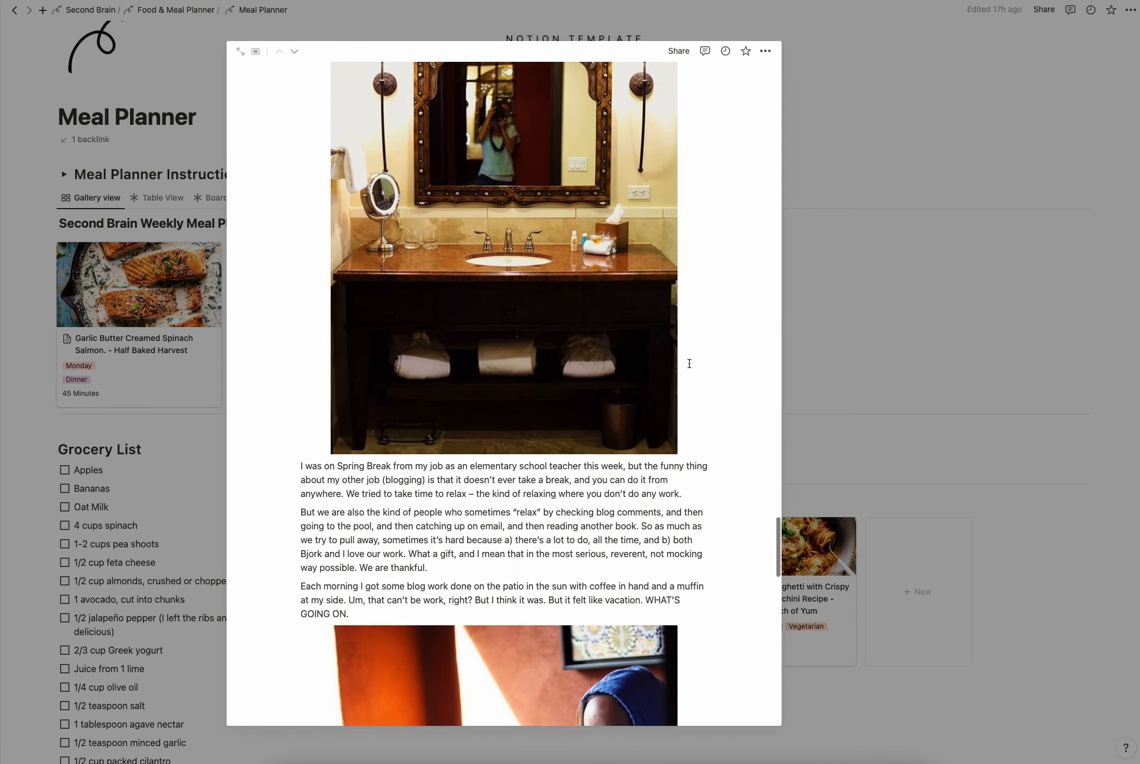
pyautogui.scroll(-20, 690, 363)
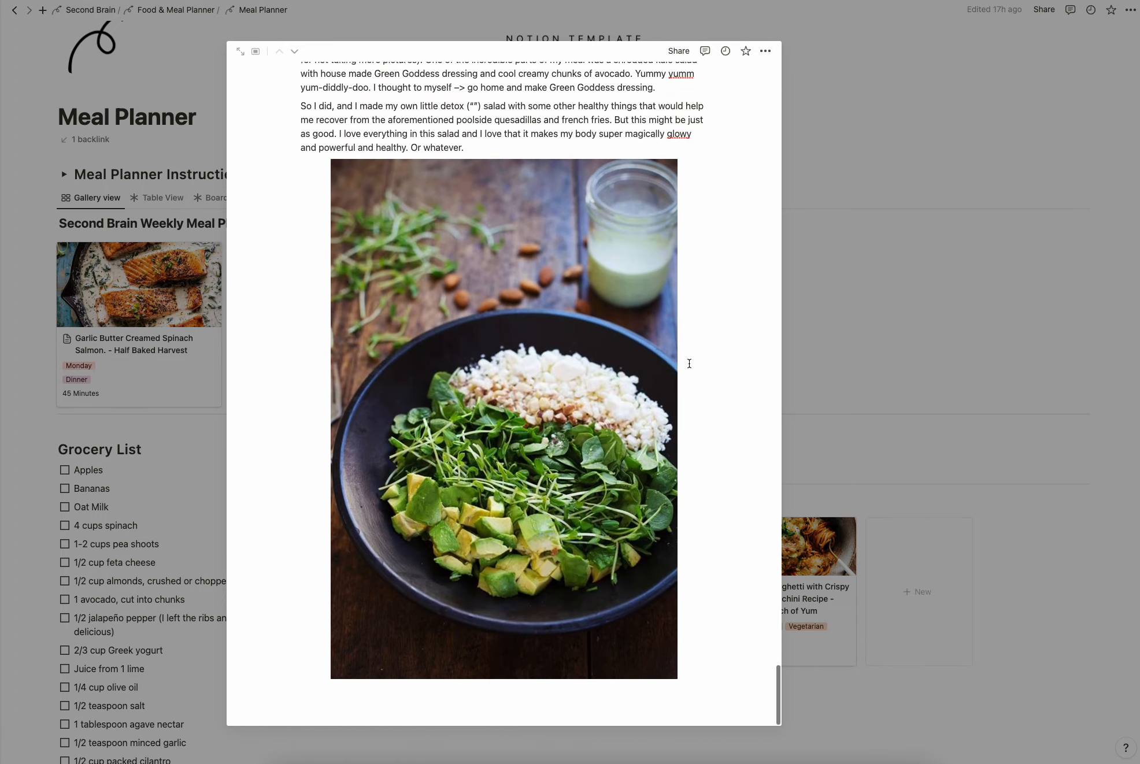
# Go back through the salad recipe's article, instructions and ingredients to its properties
pyautogui.scroll(20, 689, 363)
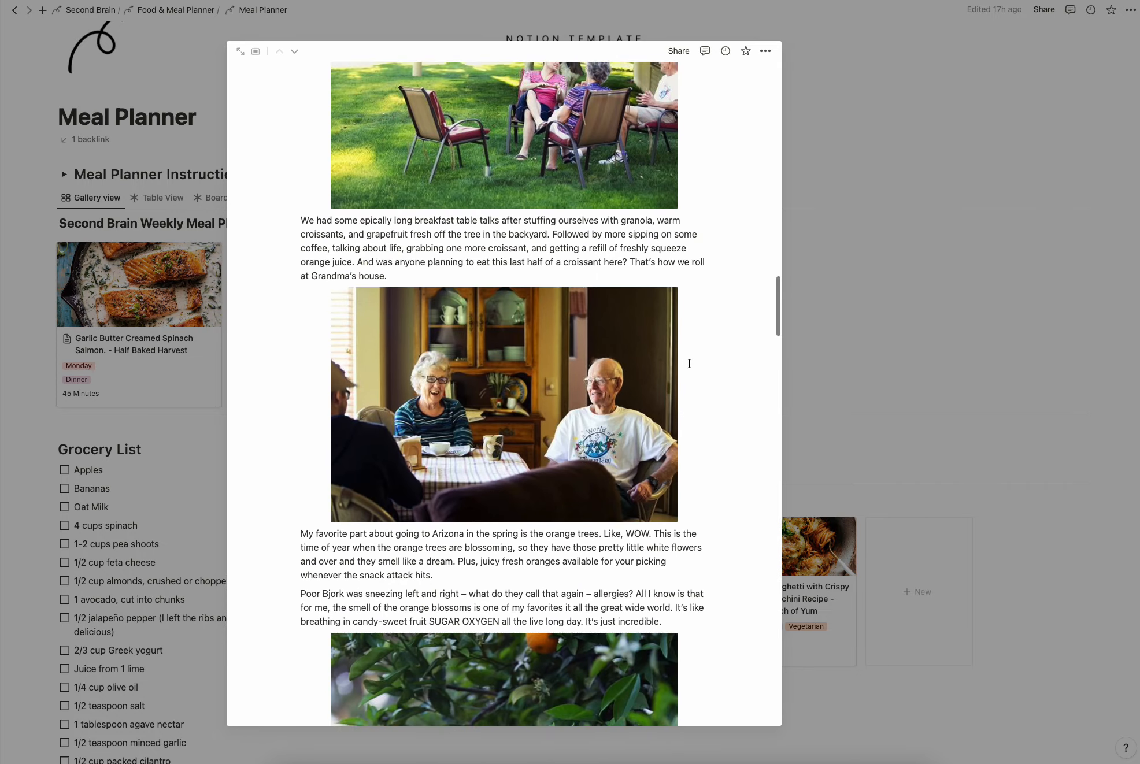
pyautogui.scroll(15, 677, 424)
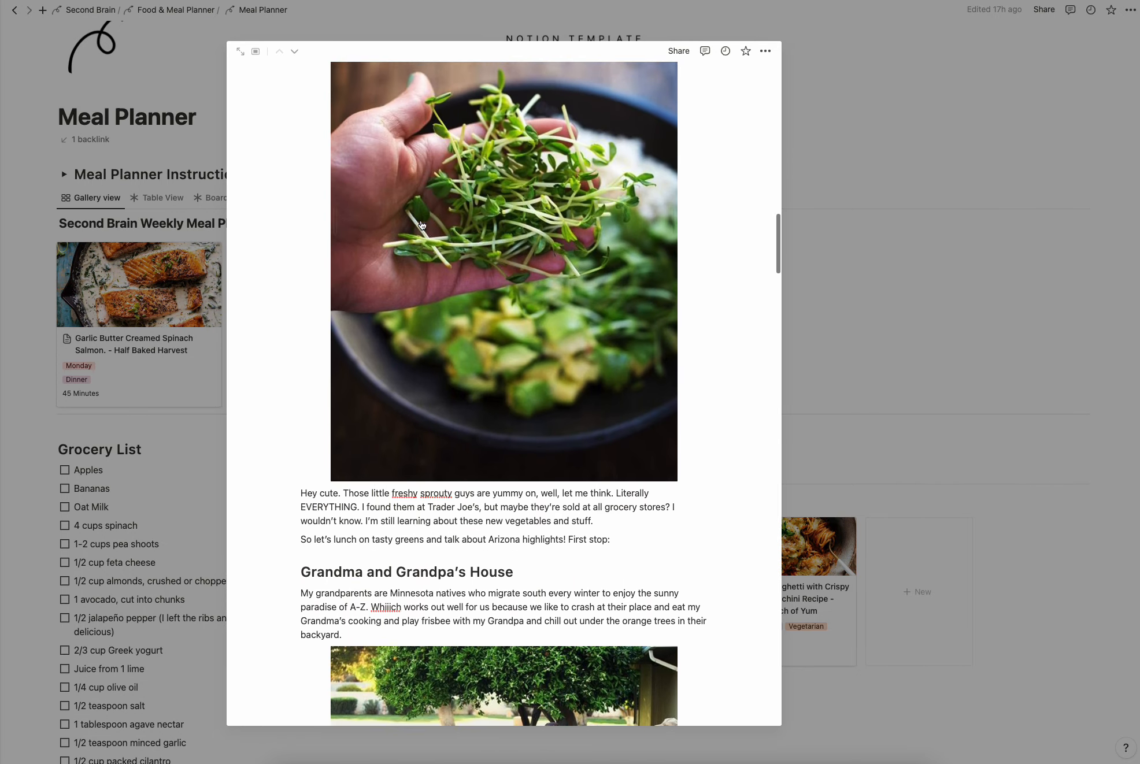
pyautogui.scroll(7, 422, 226)
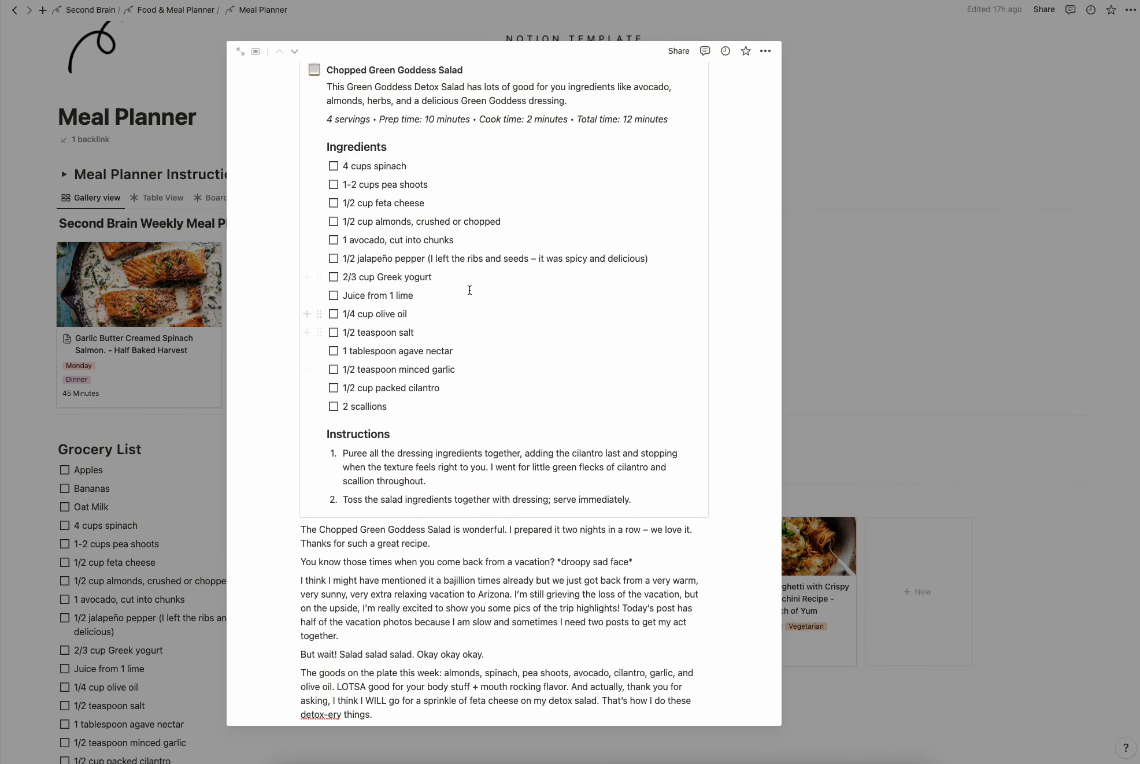
pyautogui.scroll(3, 470, 290)
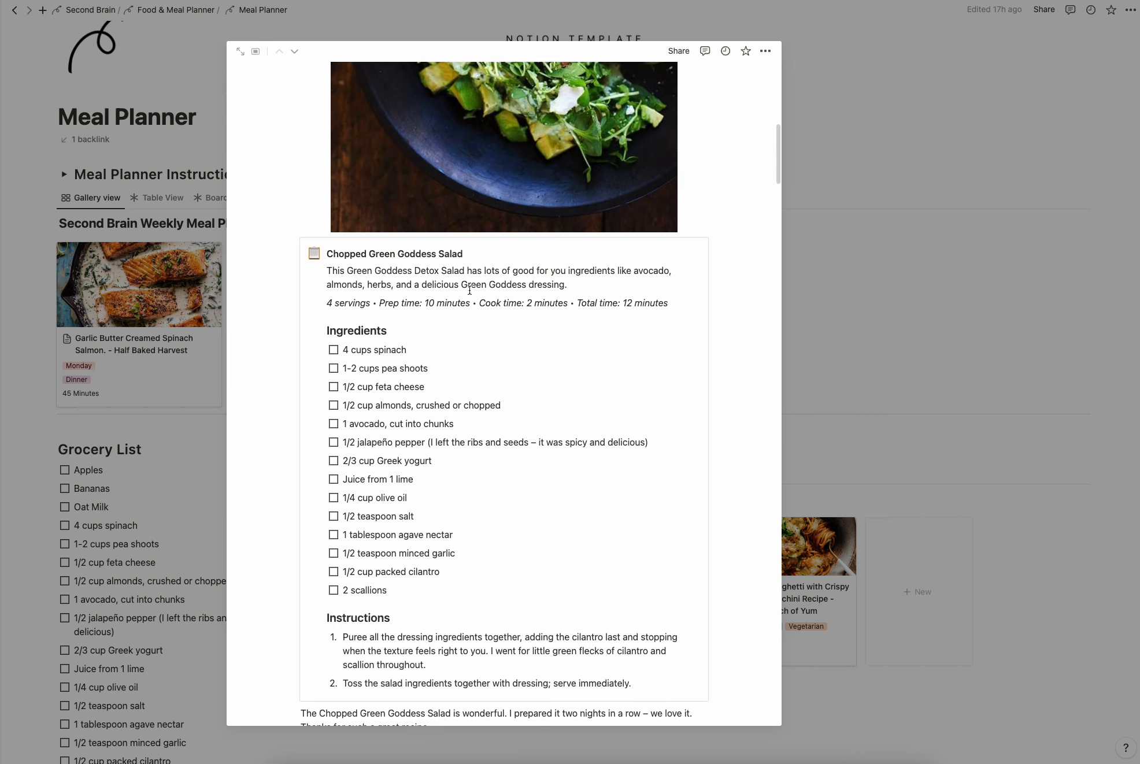
pyautogui.scroll(4, 470, 290)
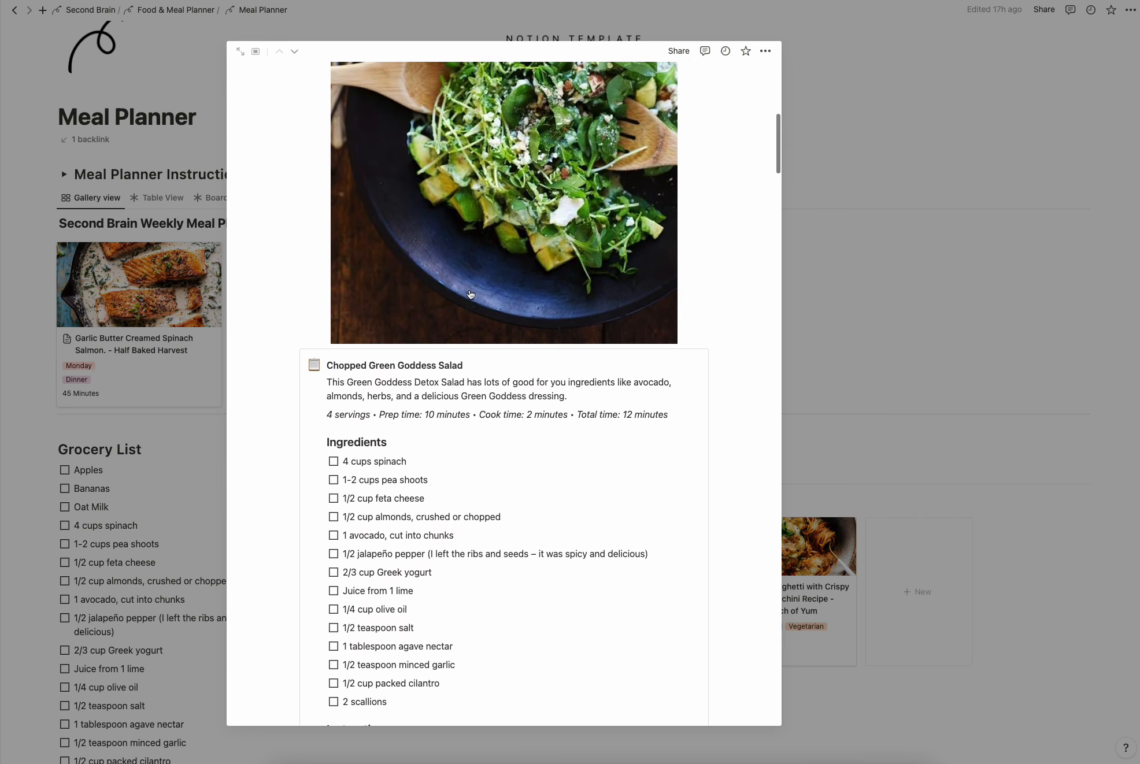
pyautogui.scroll(-15, 471, 295)
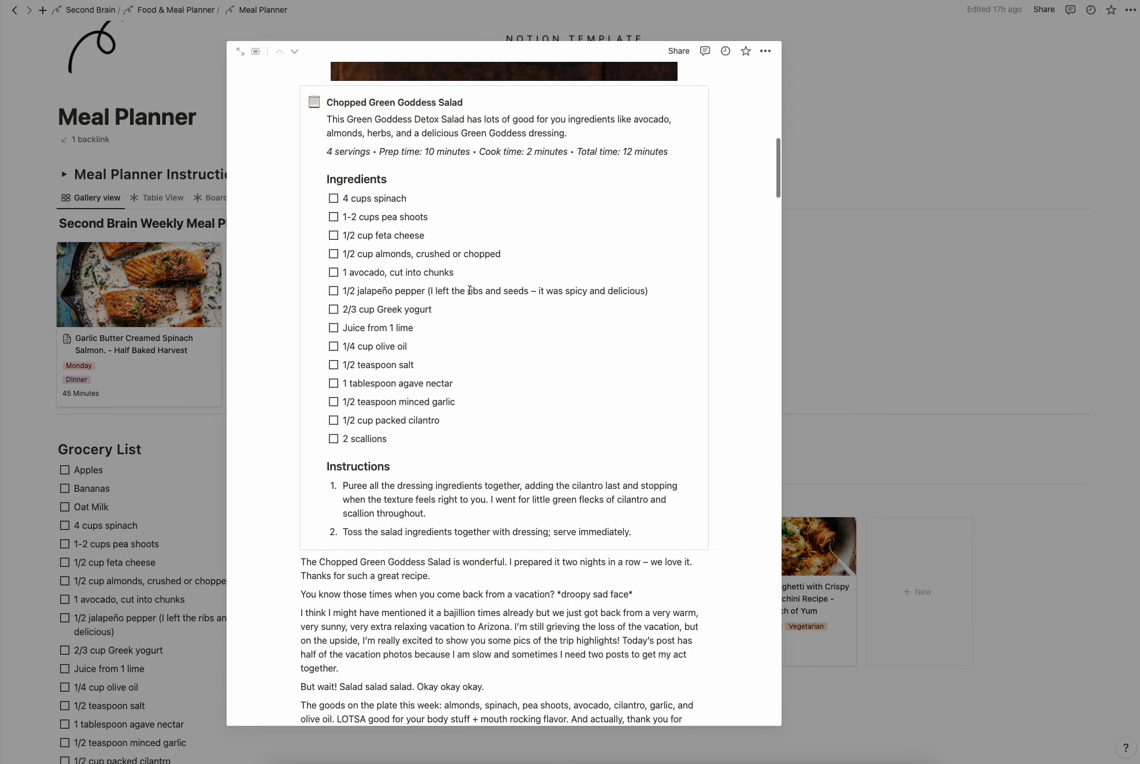
pyautogui.scroll(14, 470, 290)
pyautogui.scroll(10, 469, 291)
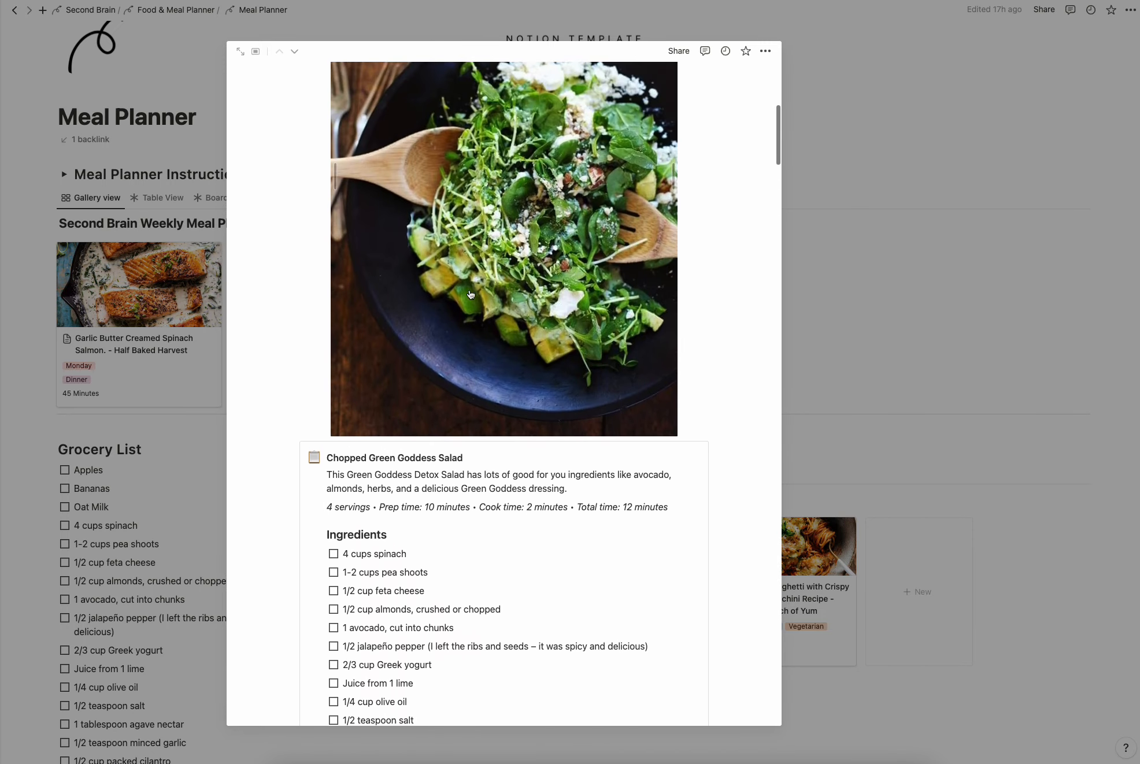
pyautogui.scroll(1, 505, 322)
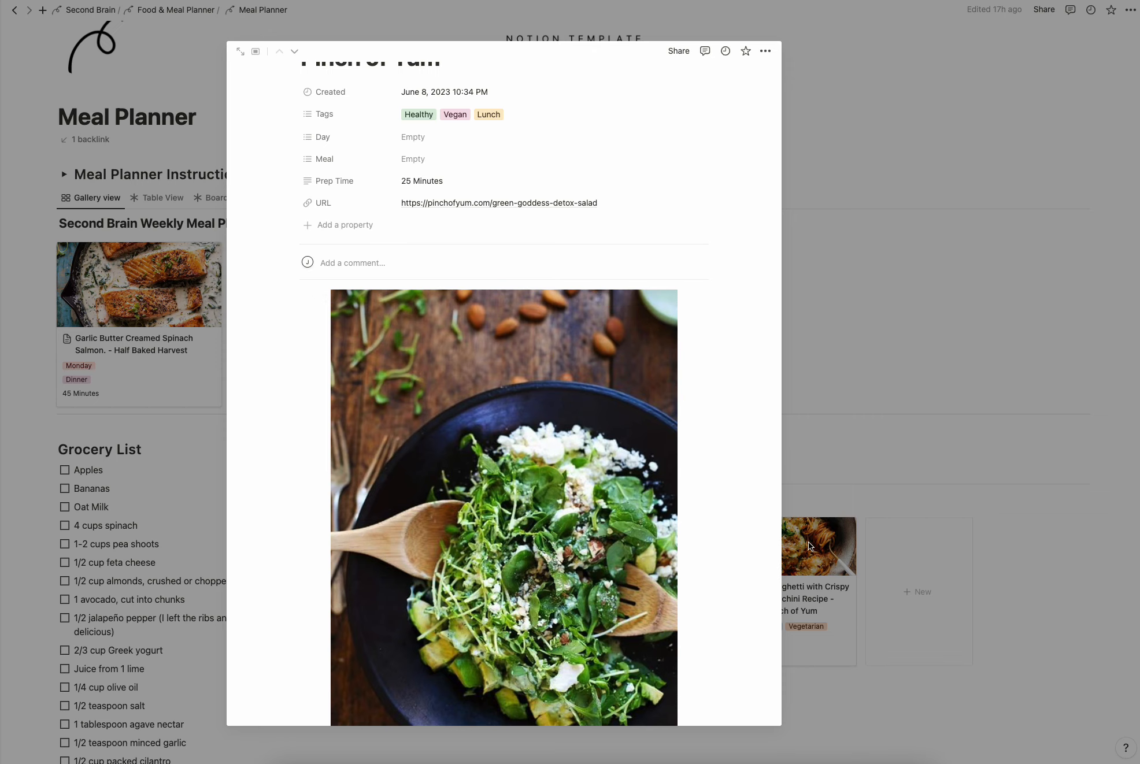
# Review the salad recipe's photo, ingredients and instructions, highlight the full ingredient checklist, and close the recipe
pyautogui.scroll(-5, 416, 361)
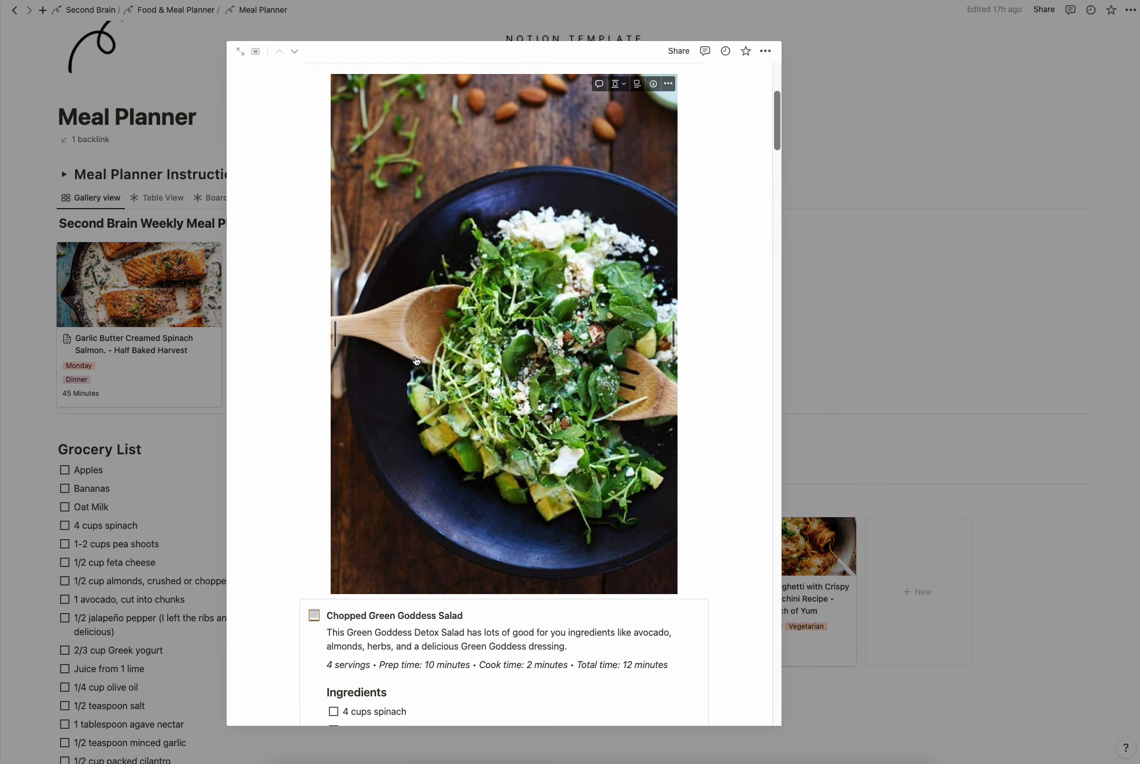
pyautogui.scroll(-10, 416, 361)
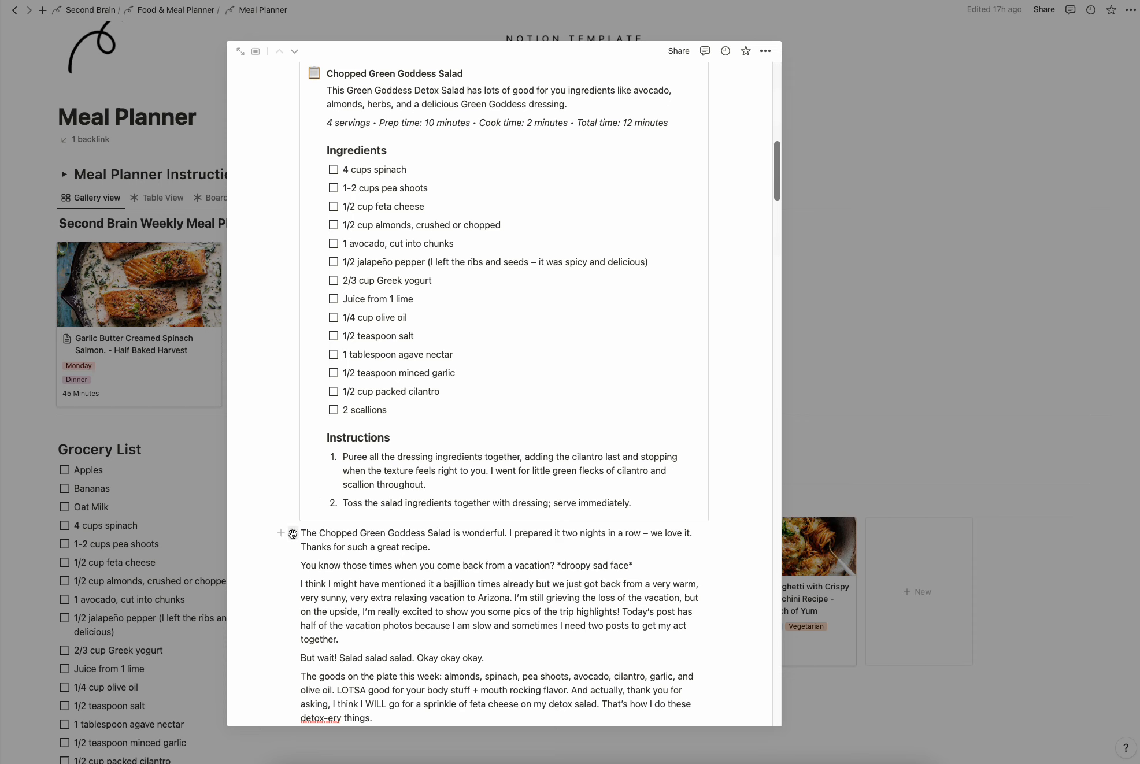
pyautogui.scroll(8, 292, 533)
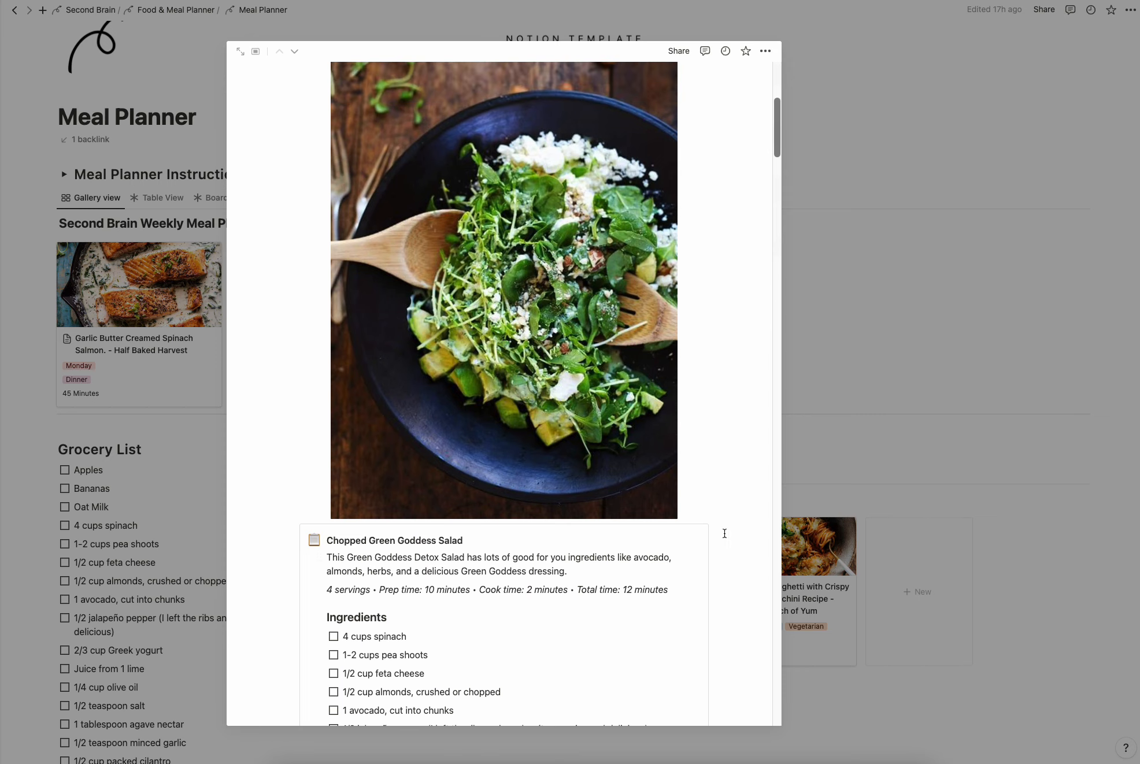
pyautogui.scroll(-2, 519, 518)
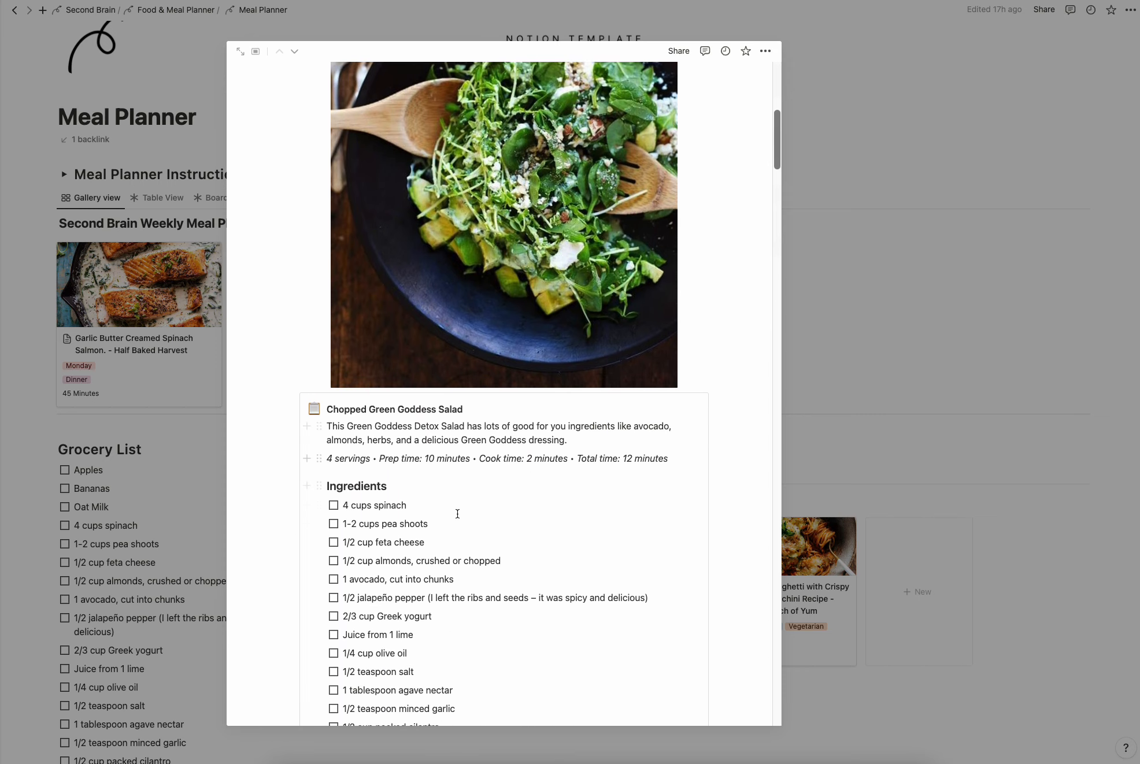
pyautogui.scroll(-4, 515, 449)
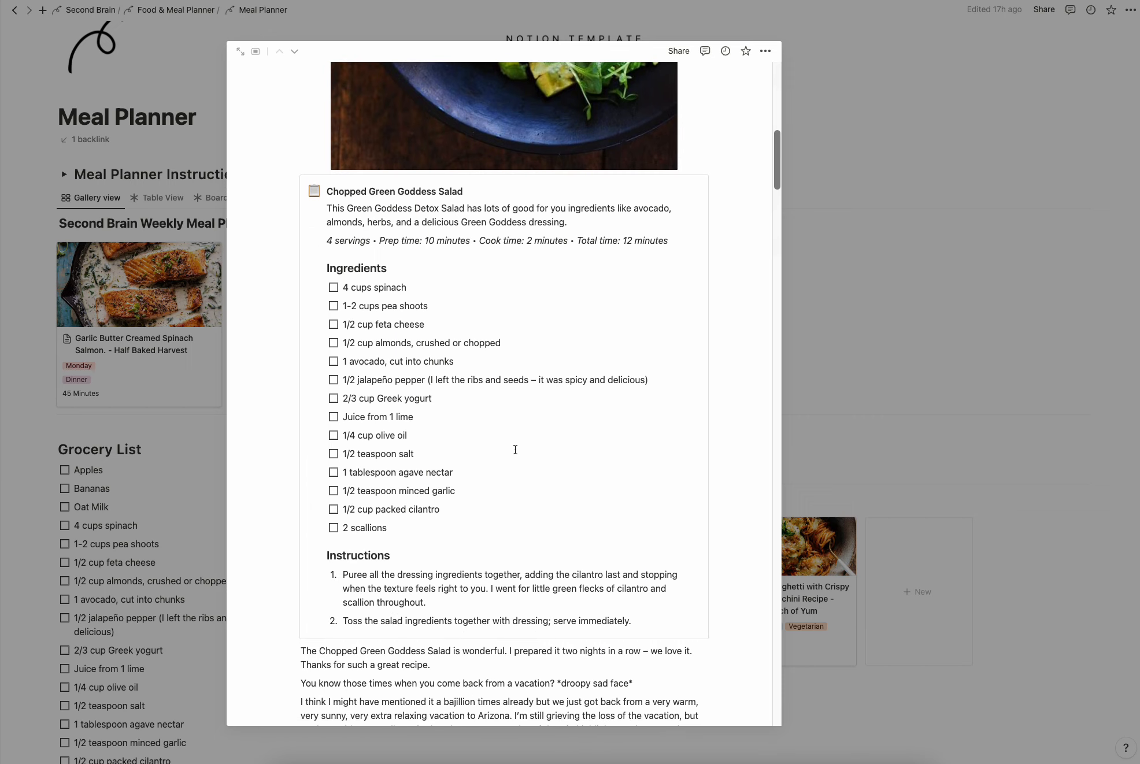
pyautogui.moveTo(396, 528); pyautogui.dragTo(343, 287)
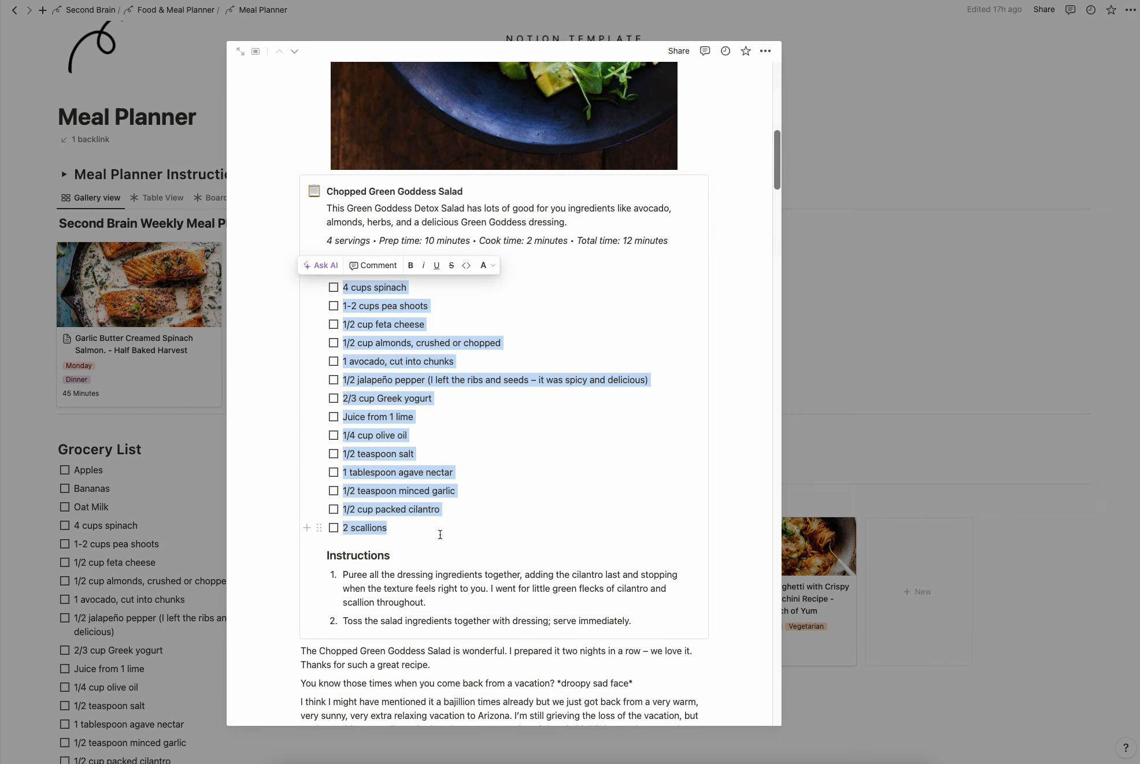
pyautogui.click(510, 531)
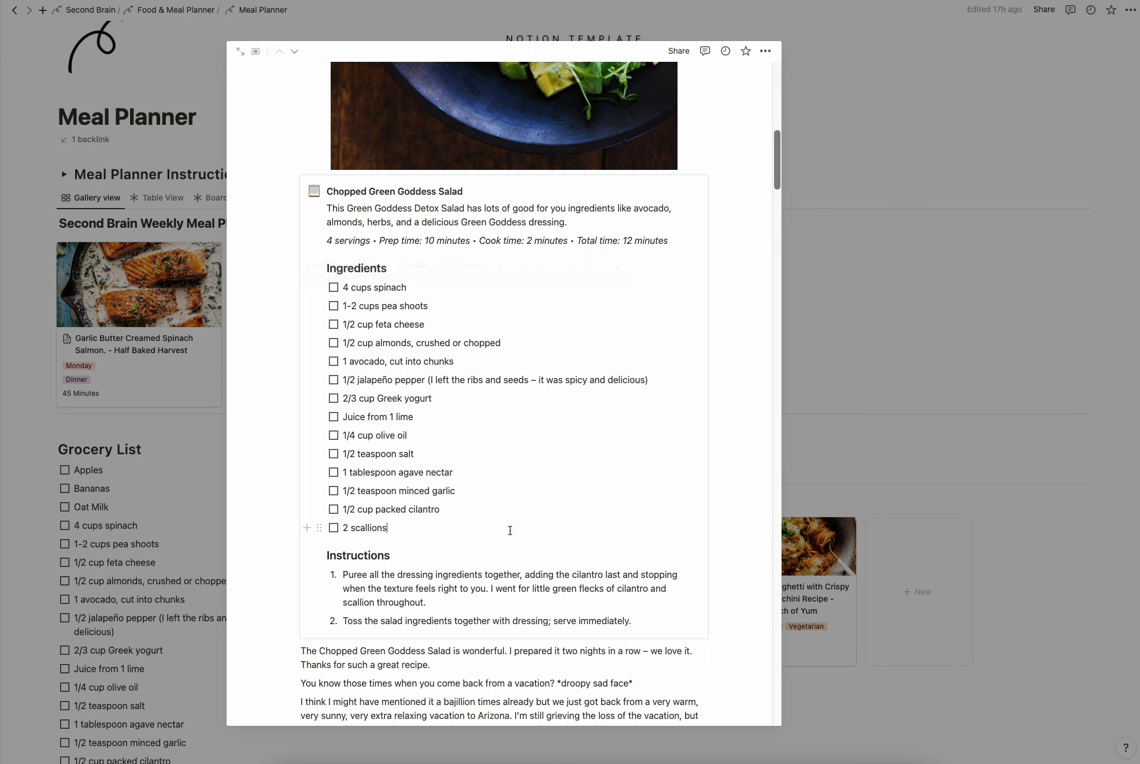
pyautogui.click(842, 459)
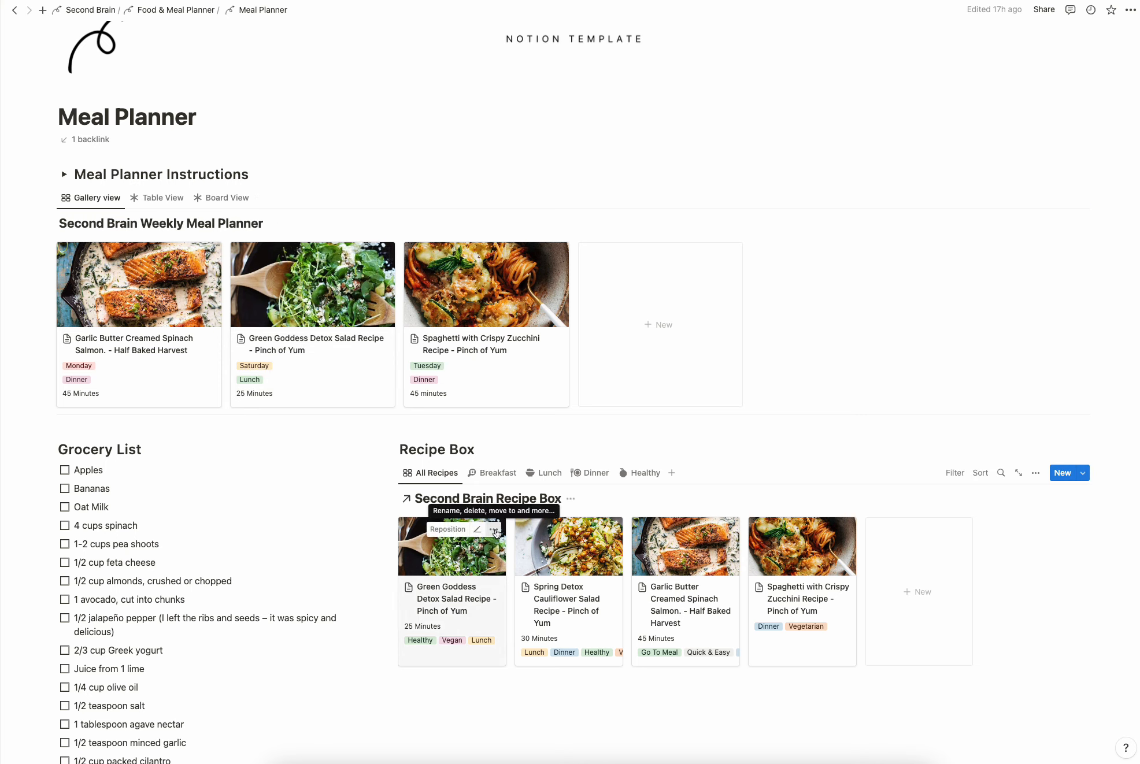
# Duplicate the Green Goddess Detox Salad card in the Recipe Box and move the copy to the end of the Weekly Meal Planner
pyautogui.click(494, 531)
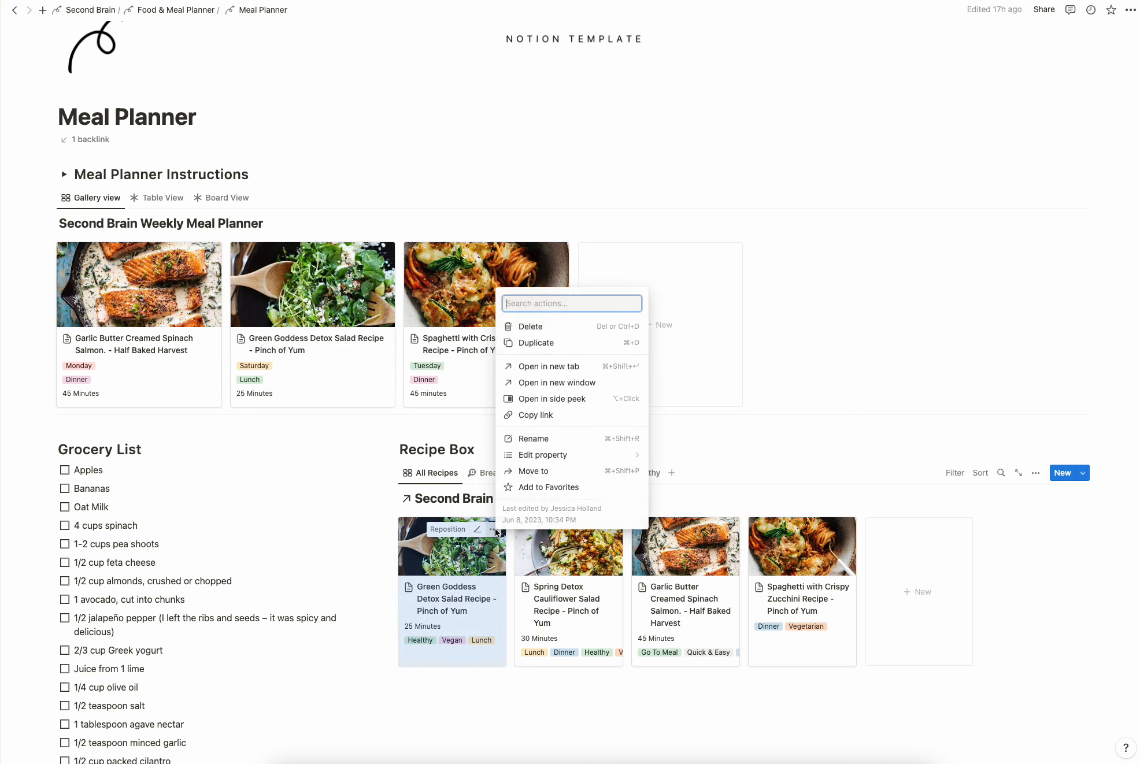
pyautogui.click(545, 345)
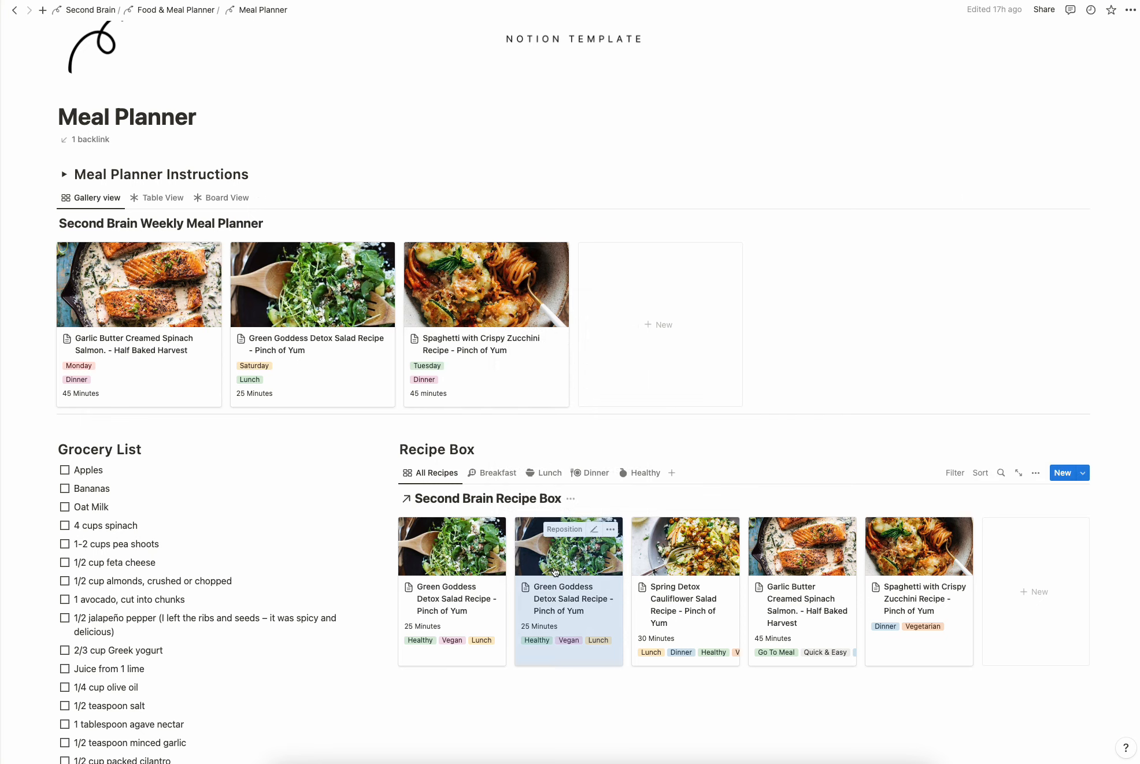
pyautogui.moveTo(554, 571); pyautogui.dragTo(610, 310)
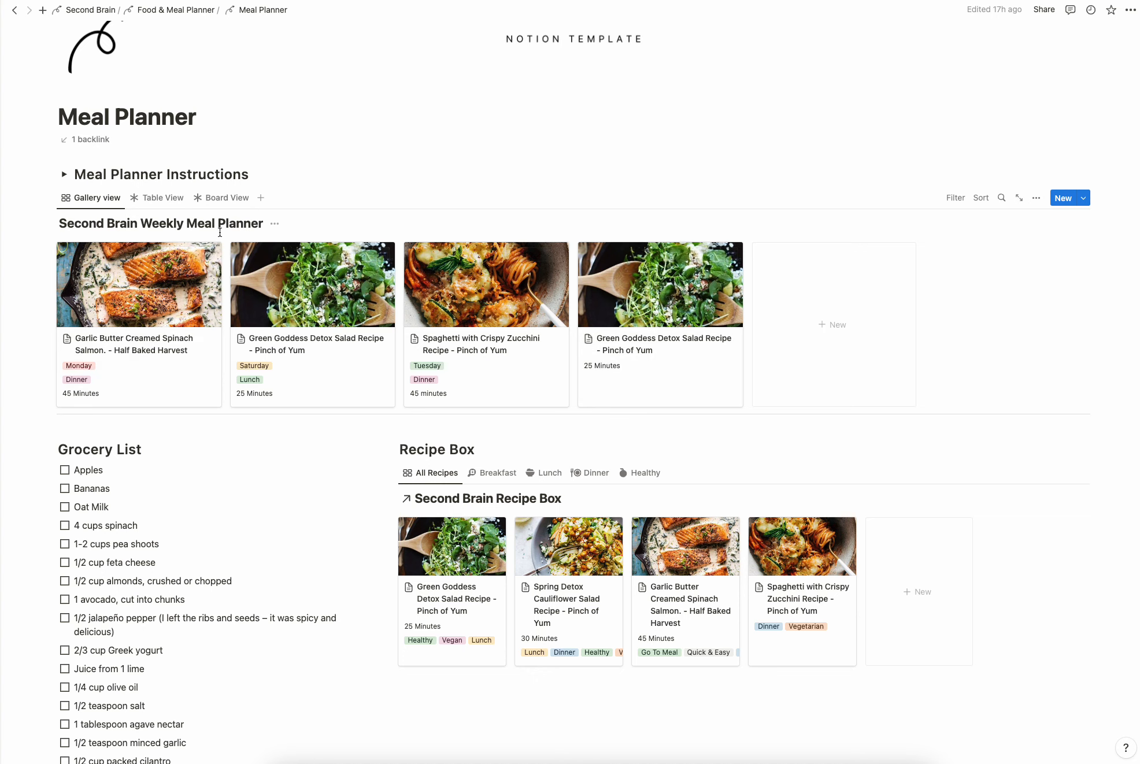
# Open the salad copy in the Weekly Meal Planner and set its Meal to Lunch and its Day to Wednesday
pyautogui.click(646, 295)
pyautogui.click(414, 197)
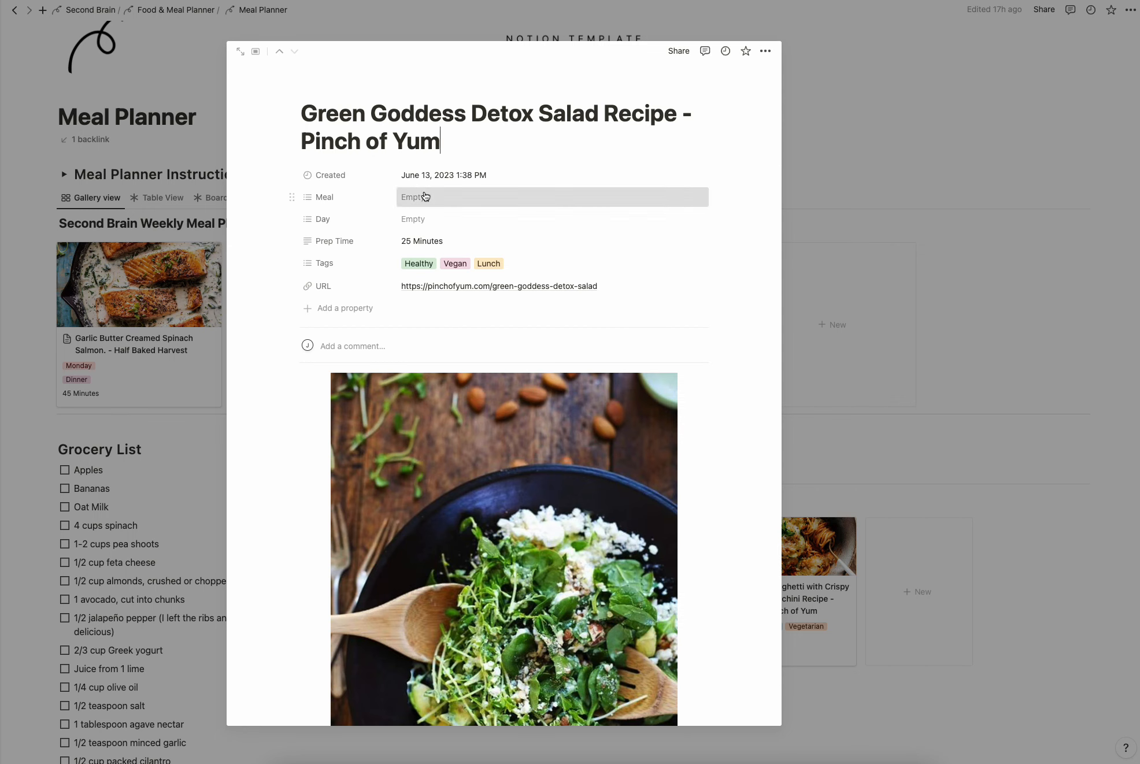
pyautogui.click(434, 282)
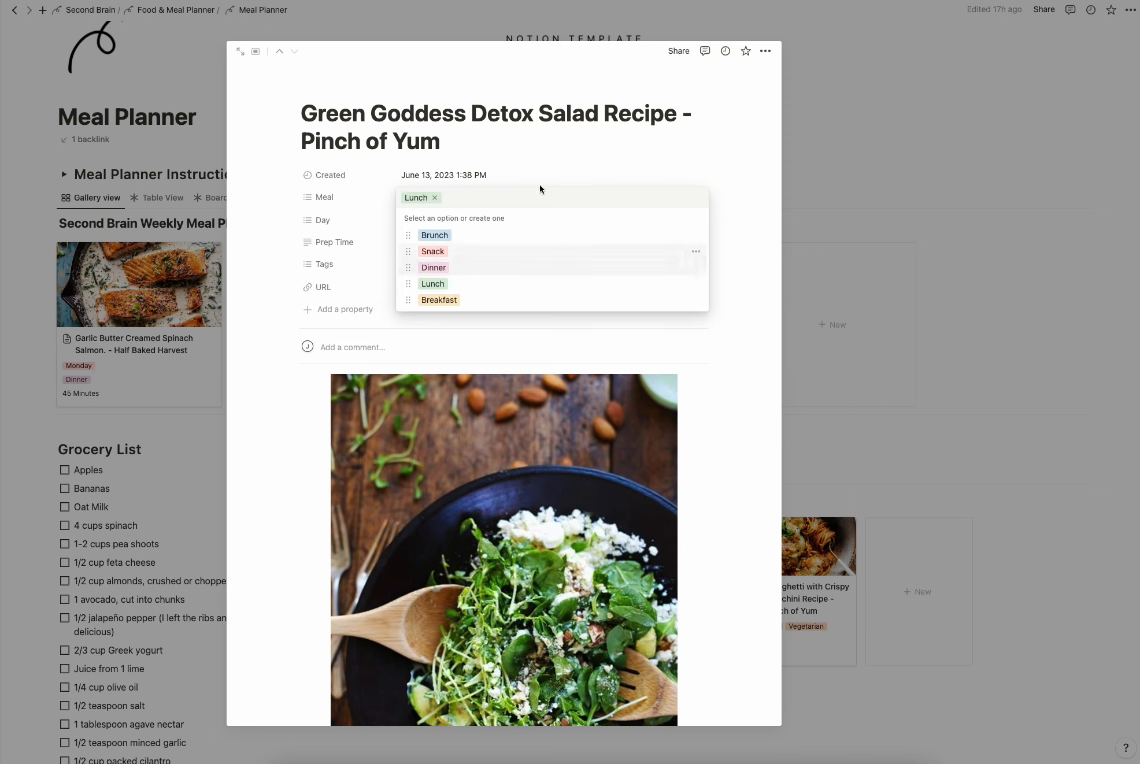
pyautogui.click(568, 158)
pyautogui.click(427, 220)
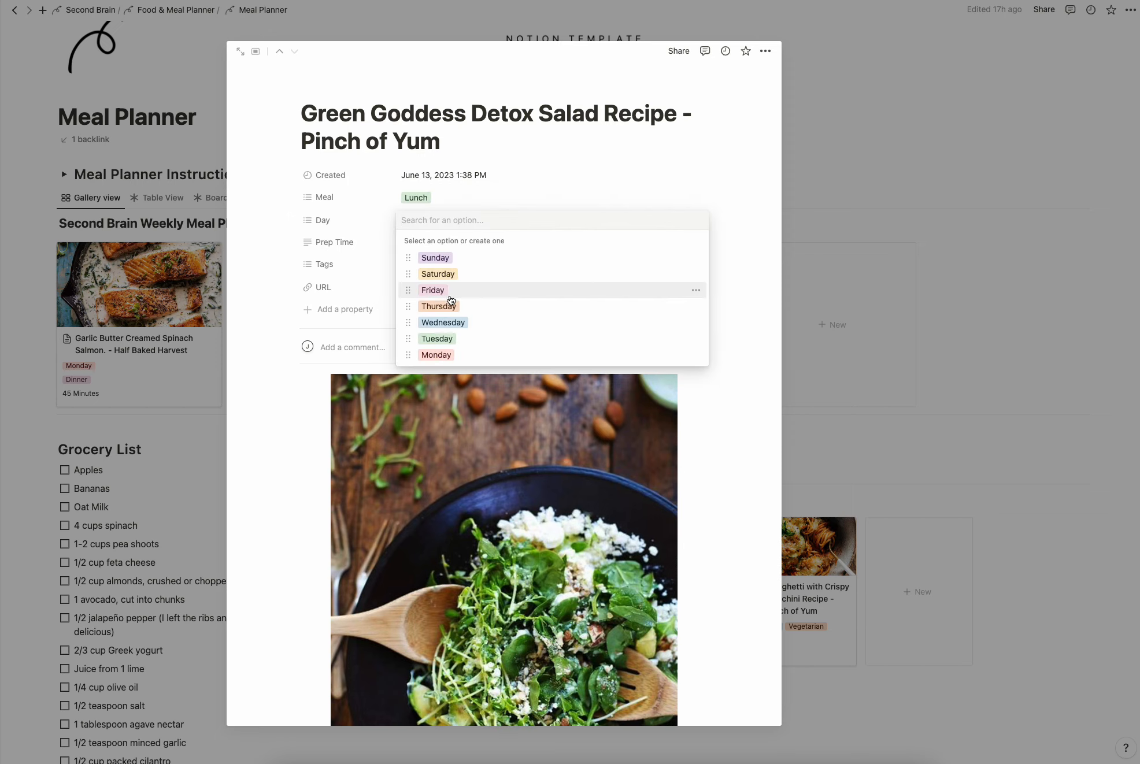
pyautogui.click(439, 324)
pyautogui.click(533, 176)
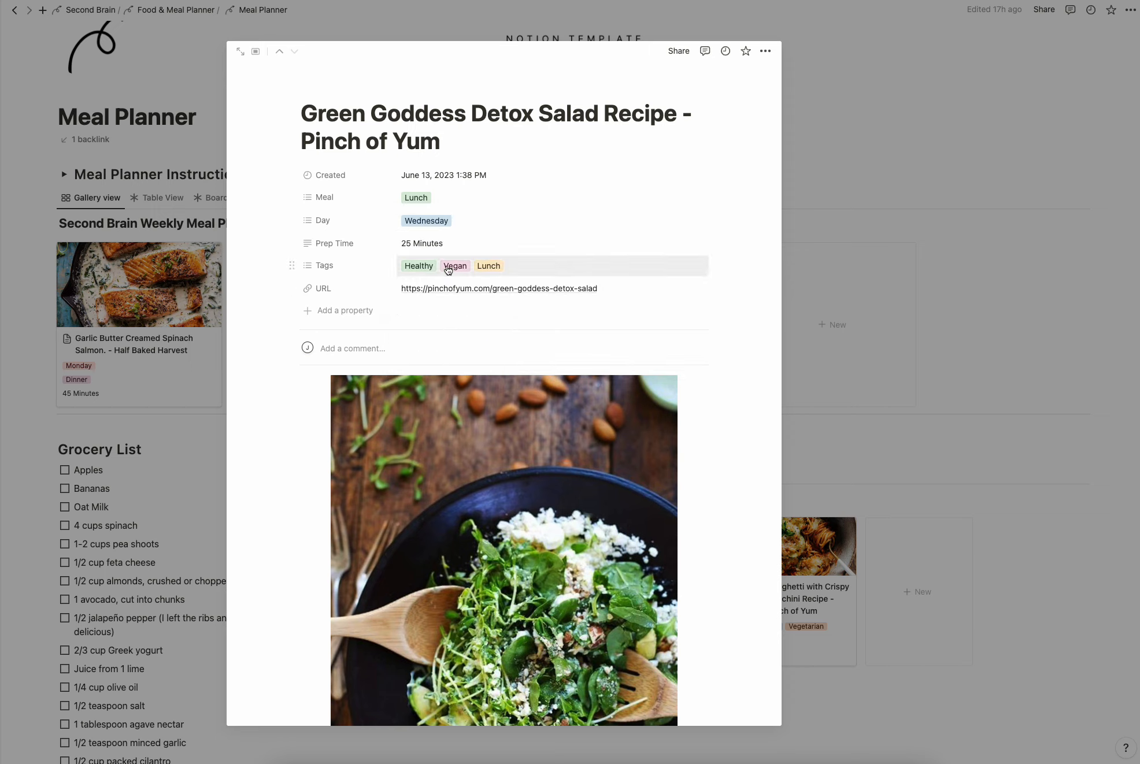
# Look through the tag options available for the planned salad recipe and close the recipe
pyautogui.click(539, 266)
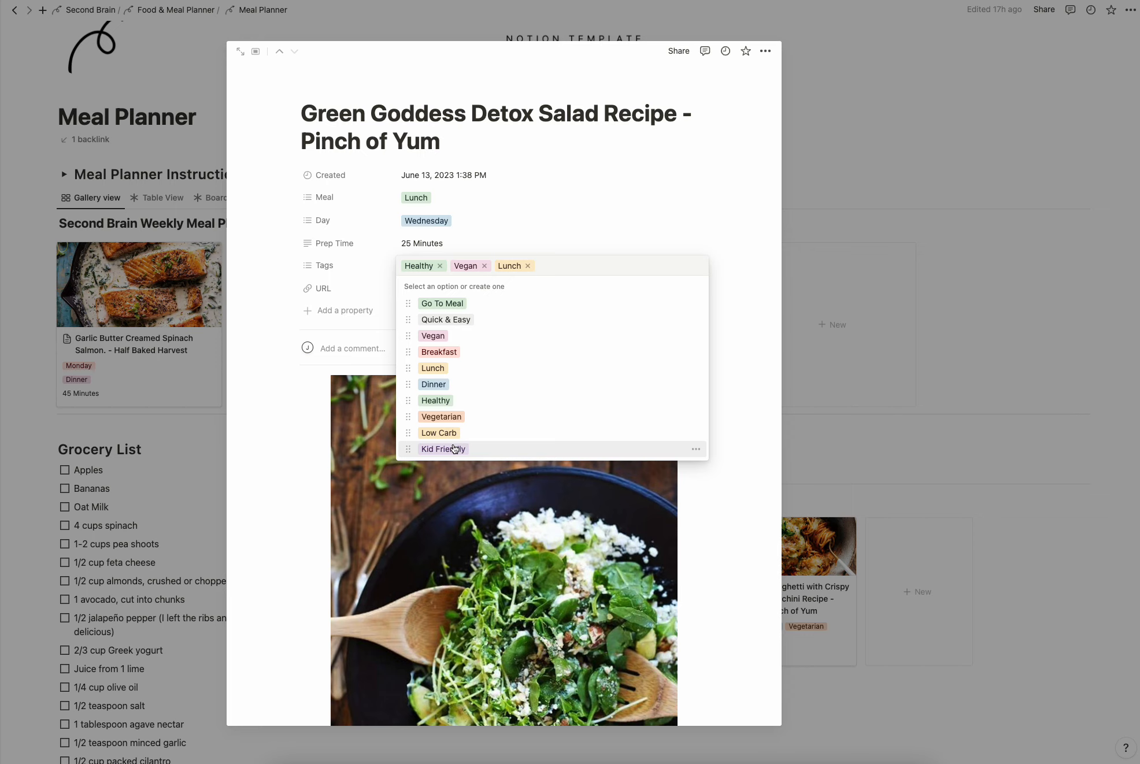
pyautogui.click(659, 180)
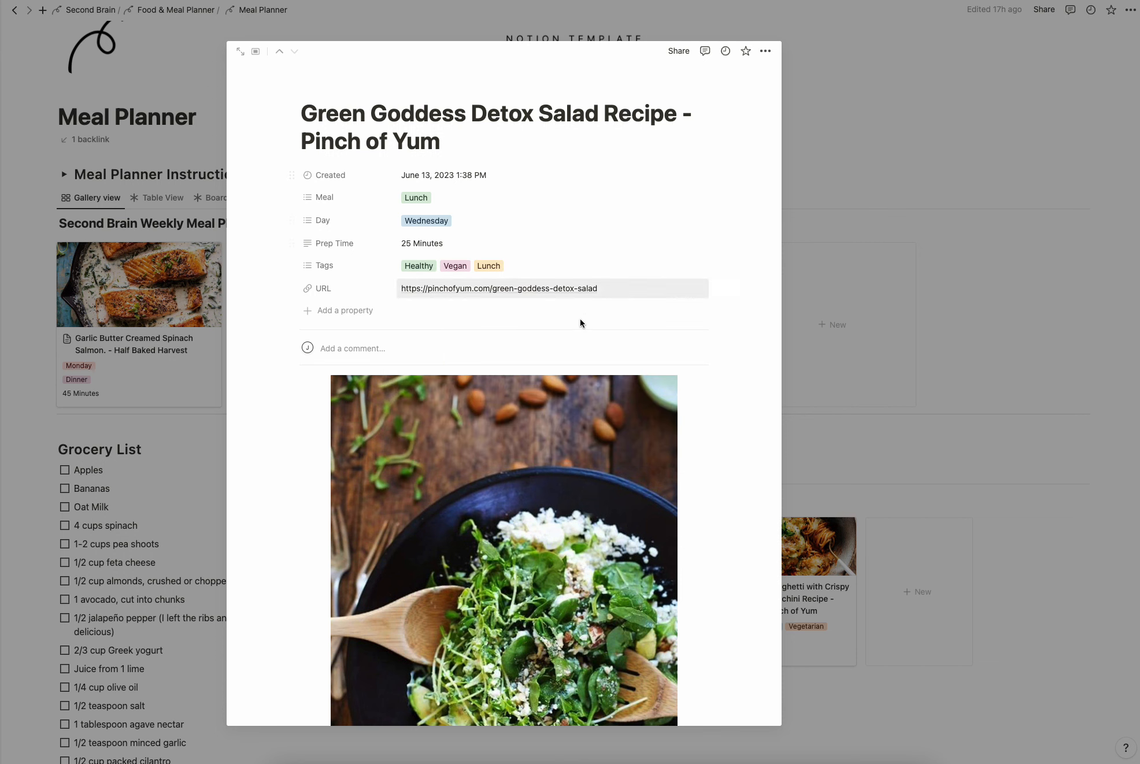
pyautogui.click(903, 454)
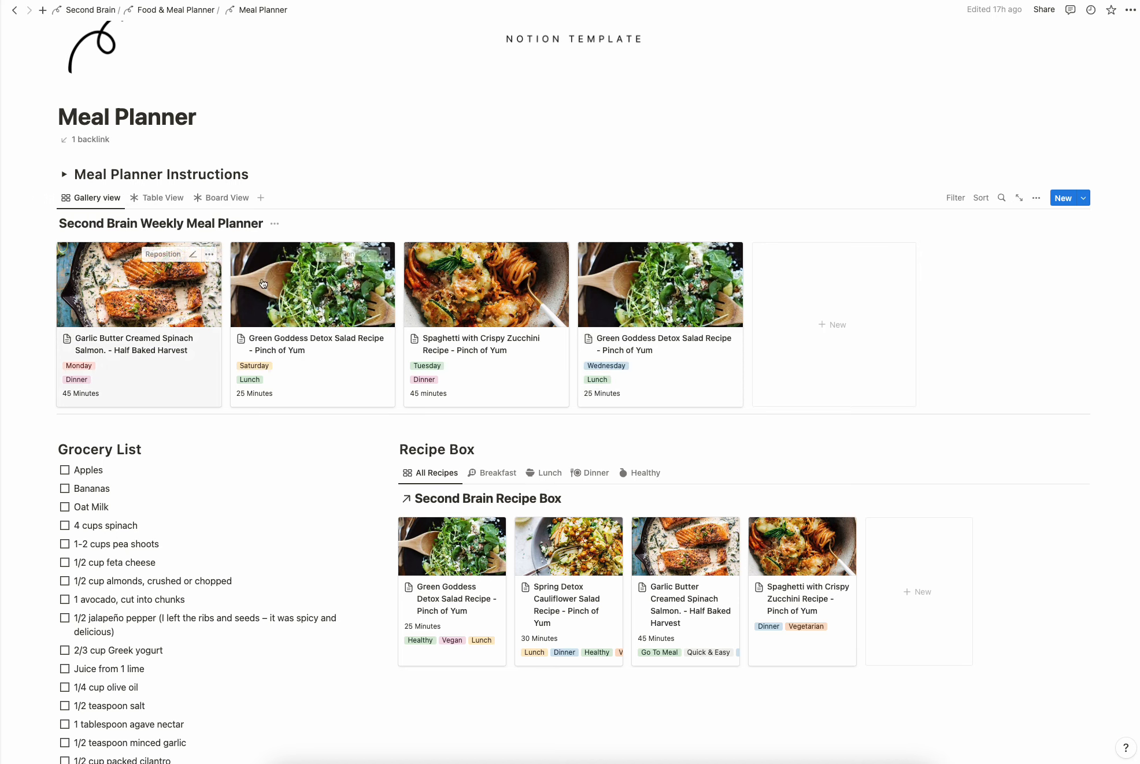
# Look over the Weekly Meal Planner in its Table View, including the Day column's options, and in its Board View
pyautogui.click(155, 197)
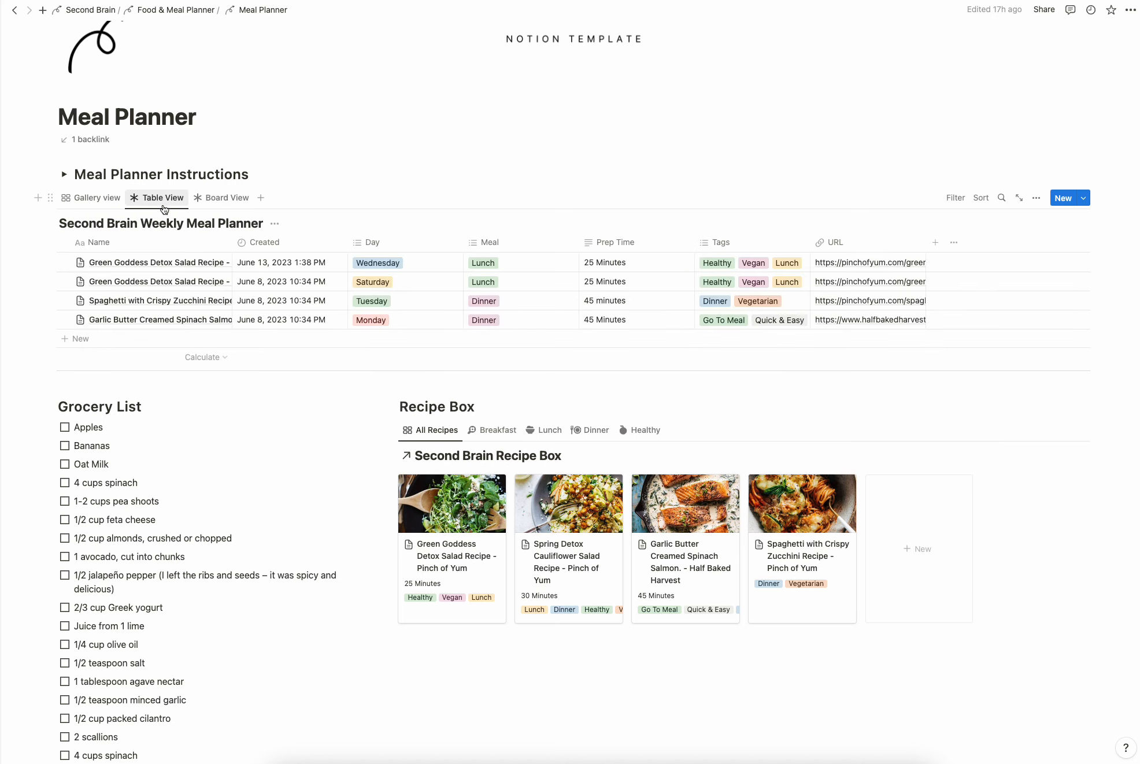
pyautogui.click(372, 242)
pyautogui.click(396, 224)
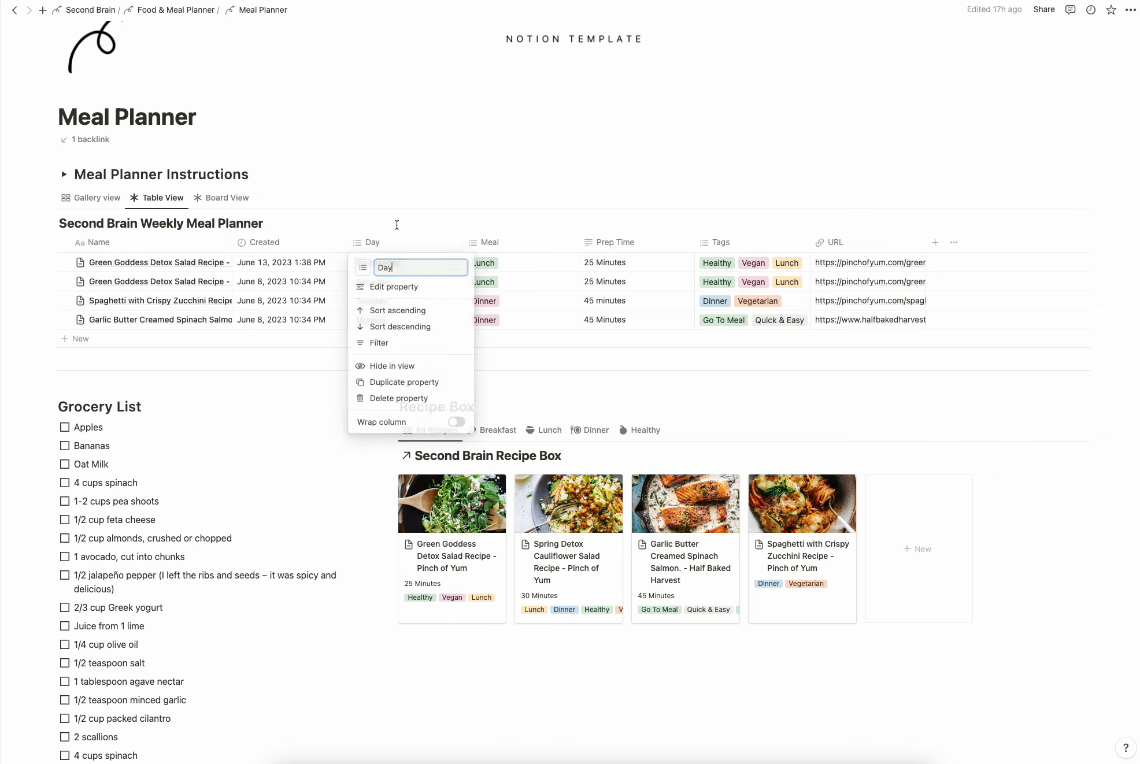
pyautogui.click(227, 200)
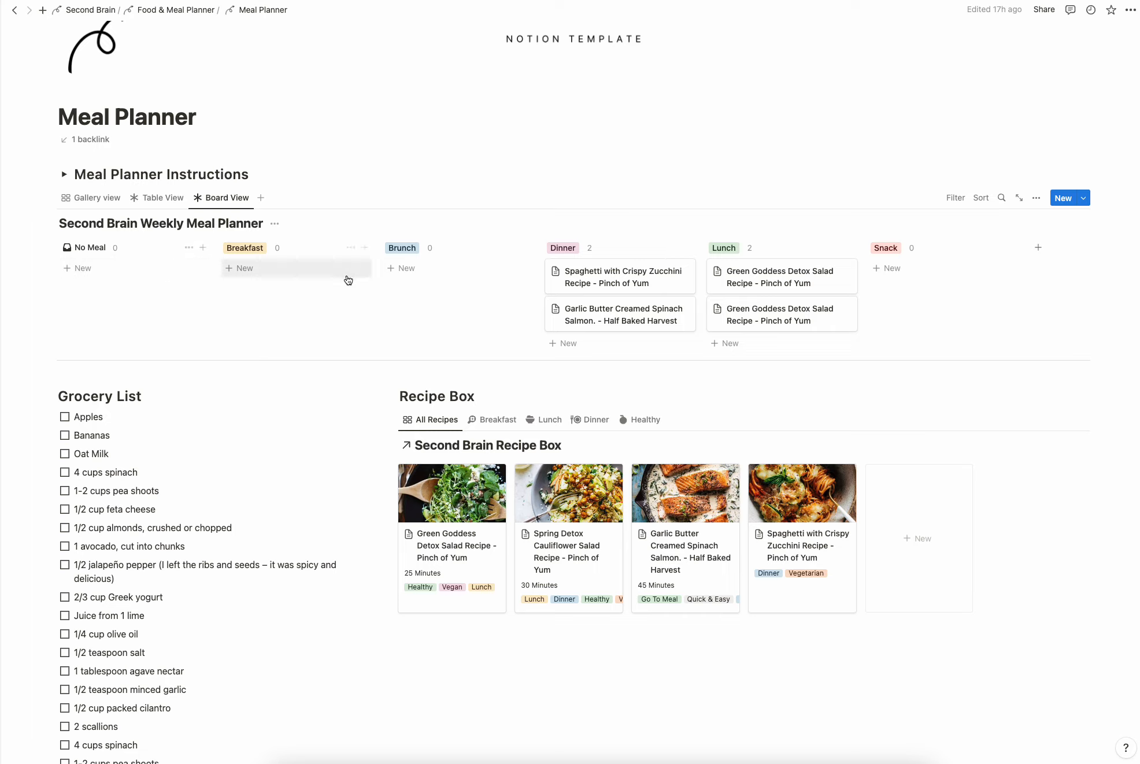
pyautogui.hscroll(1, 827, 294)
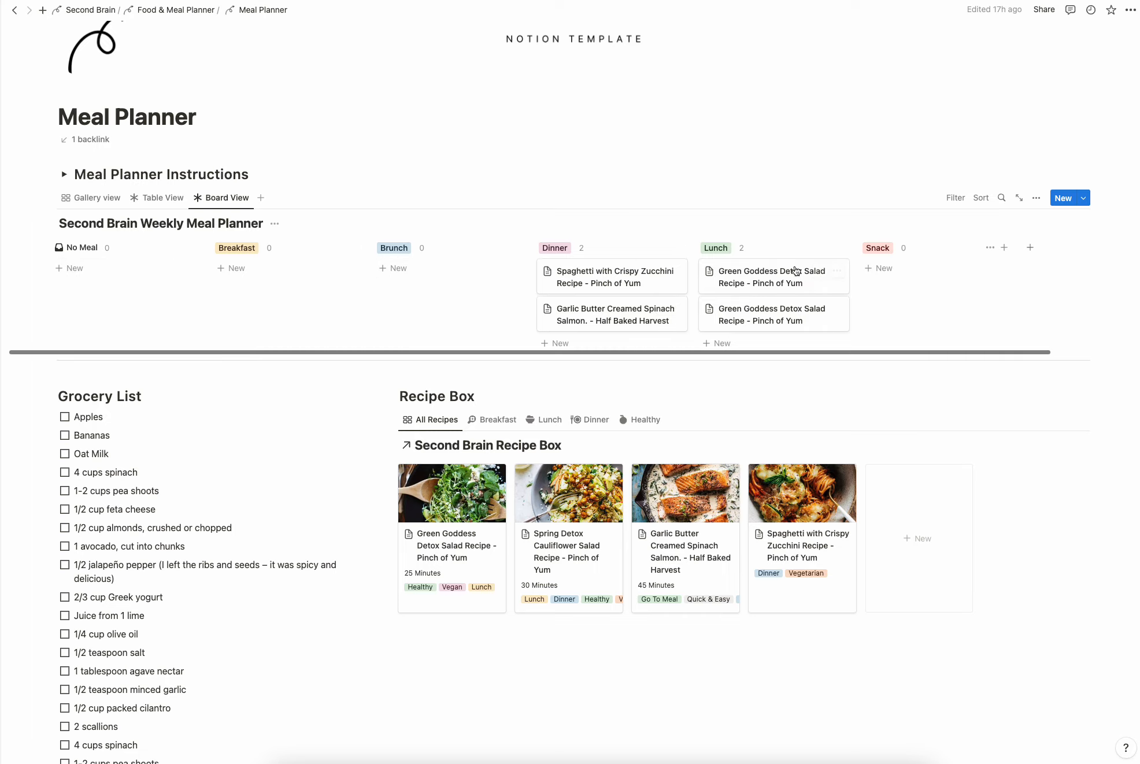
pyautogui.hscroll(3, 845, 298)
pyautogui.hscroll(-4, 659, 292)
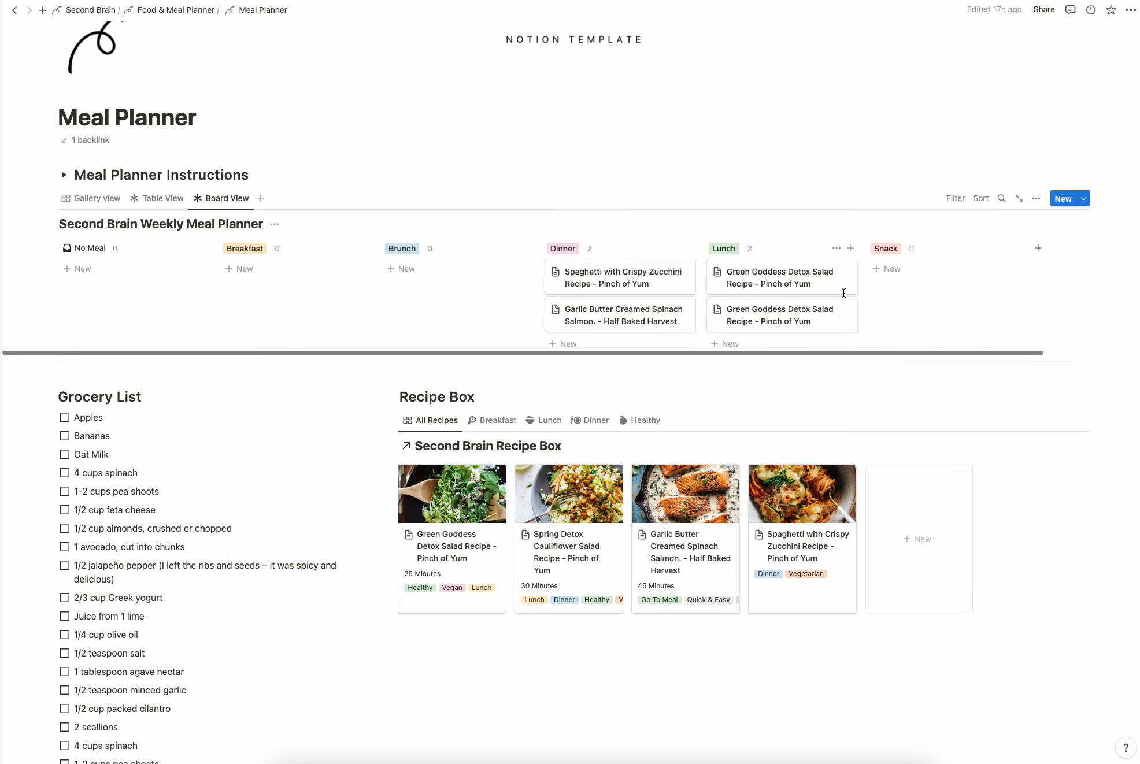
# Group the Weekly Meal Planner's Board View by Day
pyautogui.click(1037, 200)
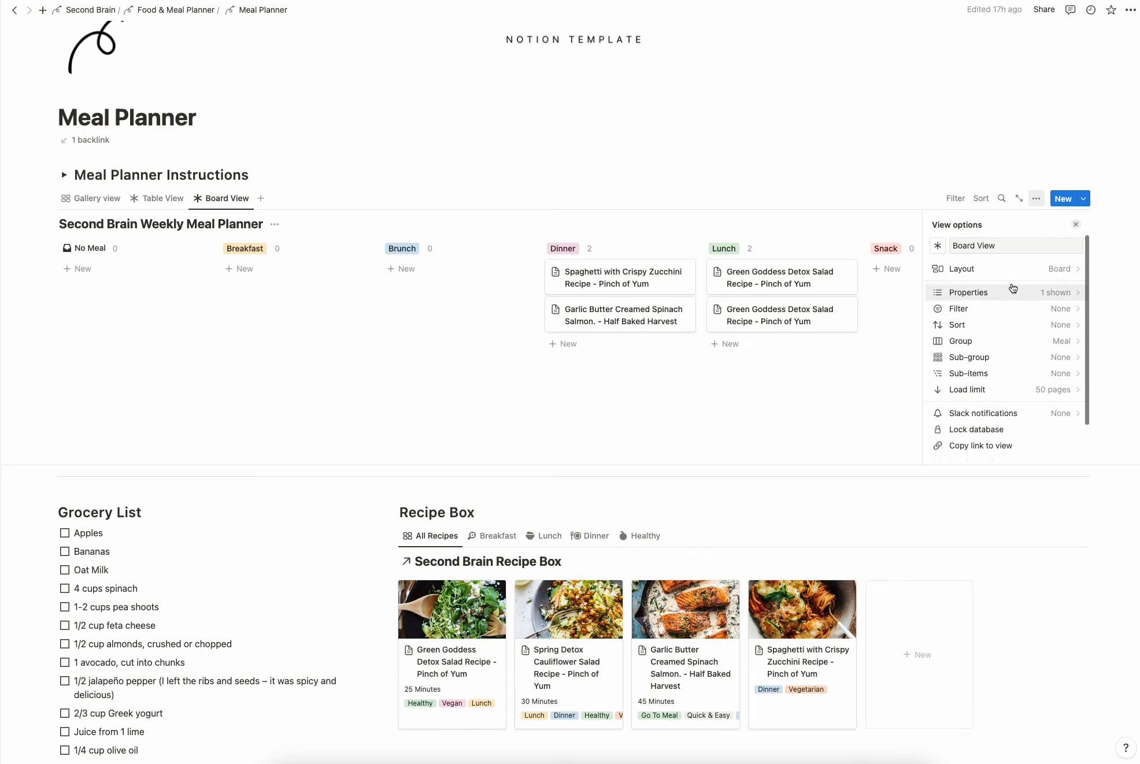
pyautogui.click(1012, 269)
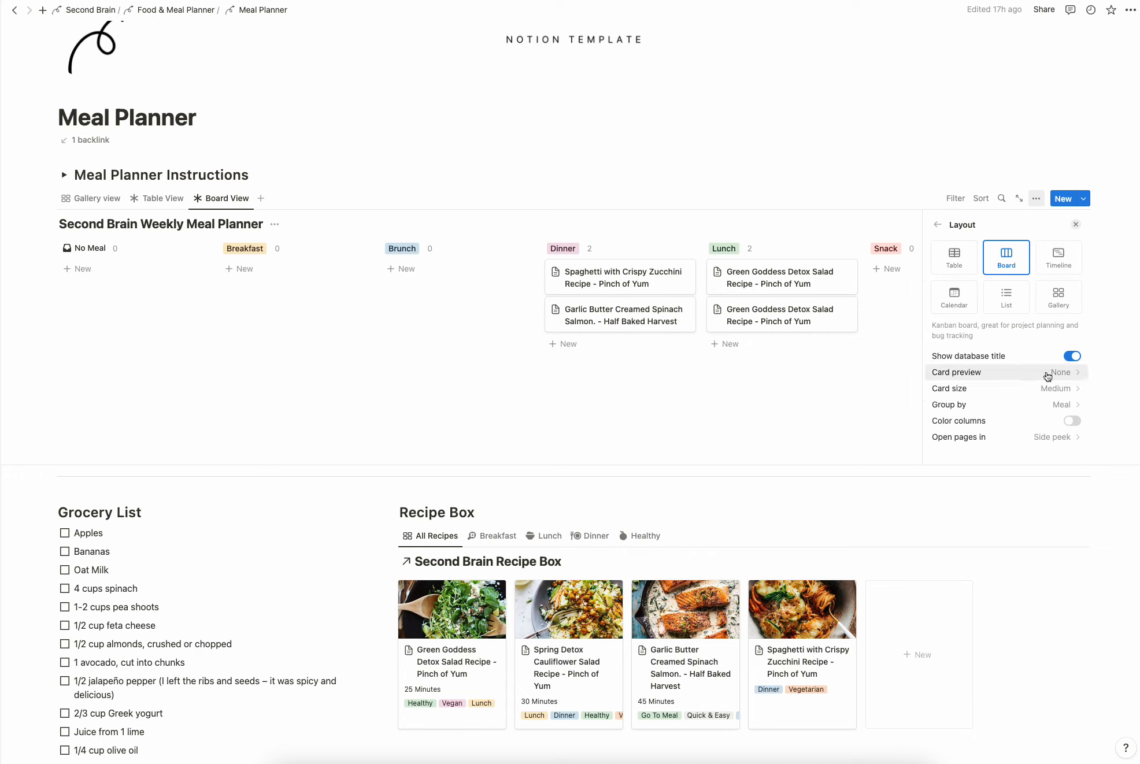
pyautogui.click(1059, 406)
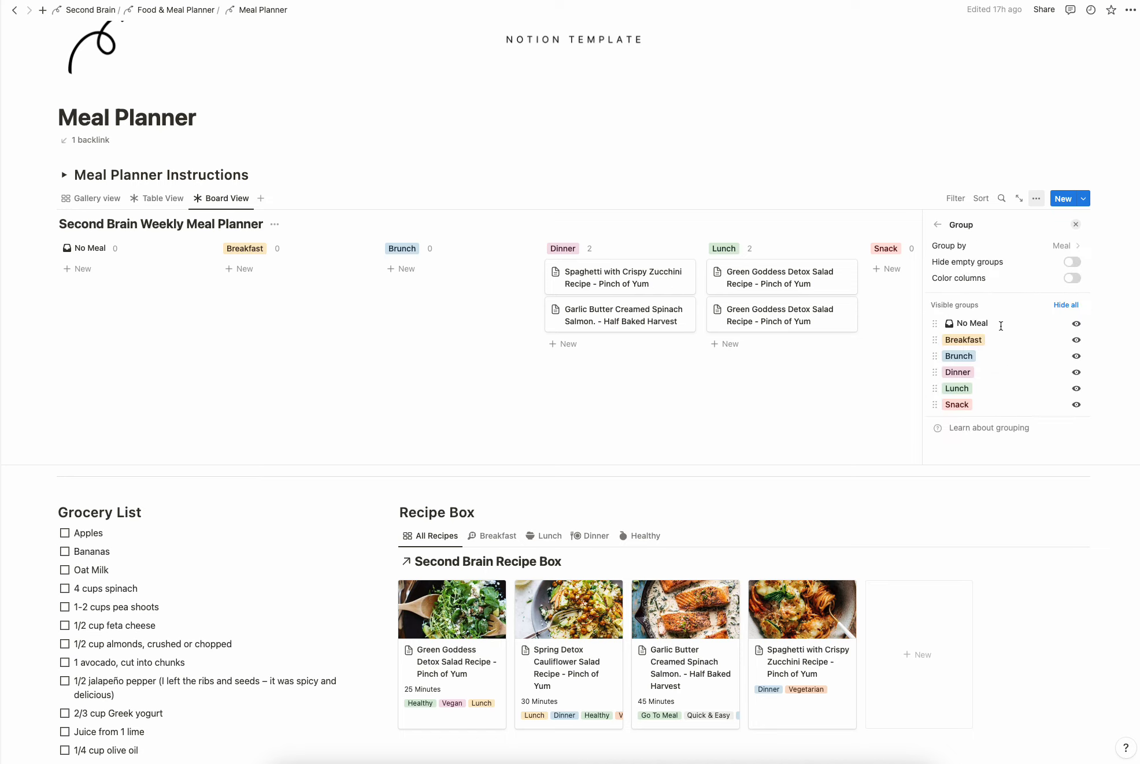
pyautogui.click(1056, 246)
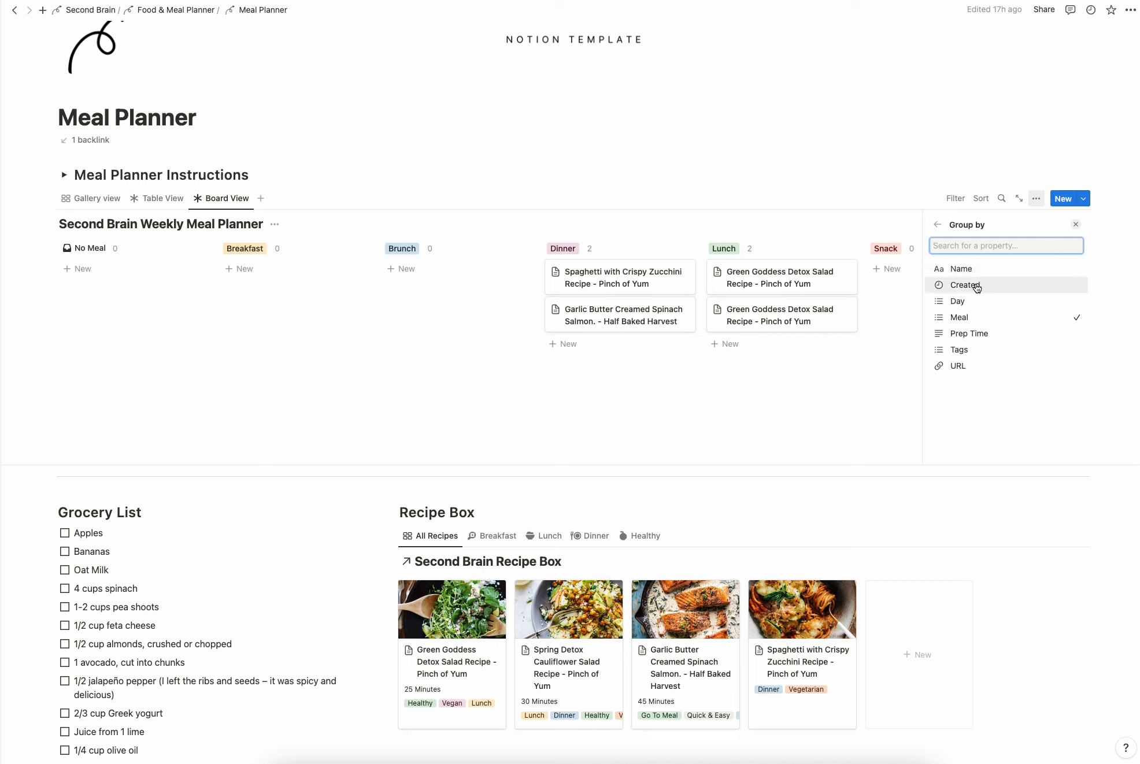
pyautogui.click(960, 301)
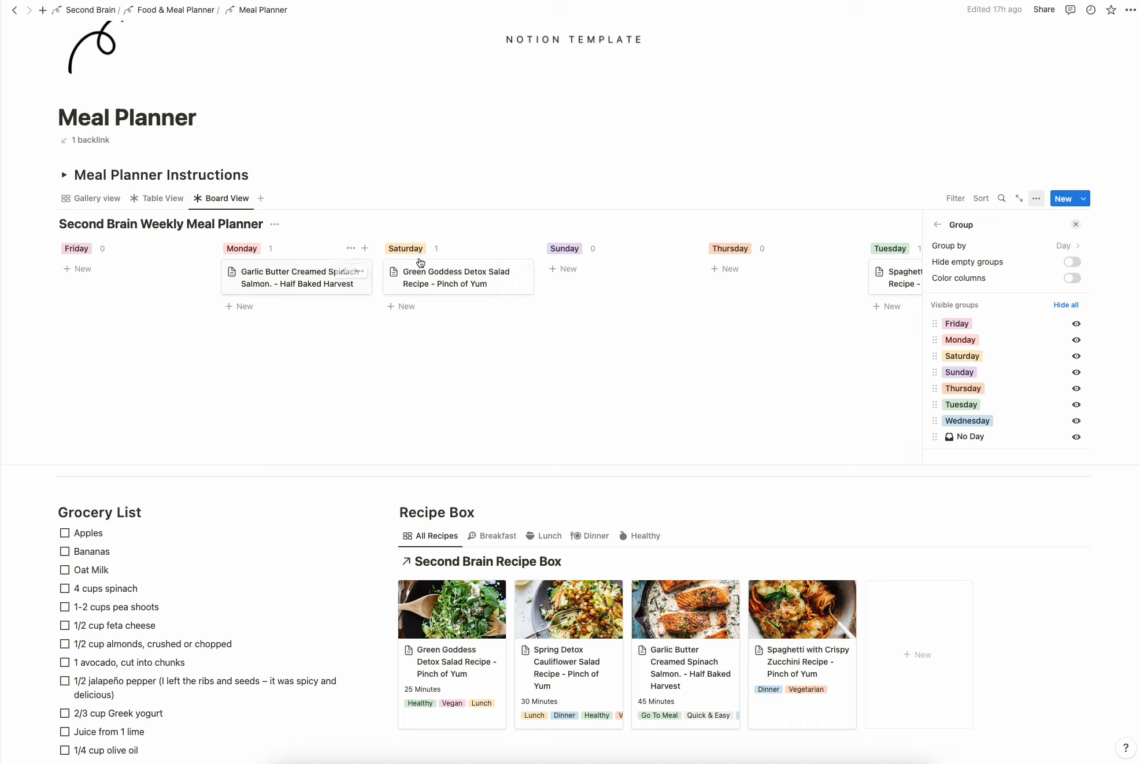
pyautogui.click(937, 225)
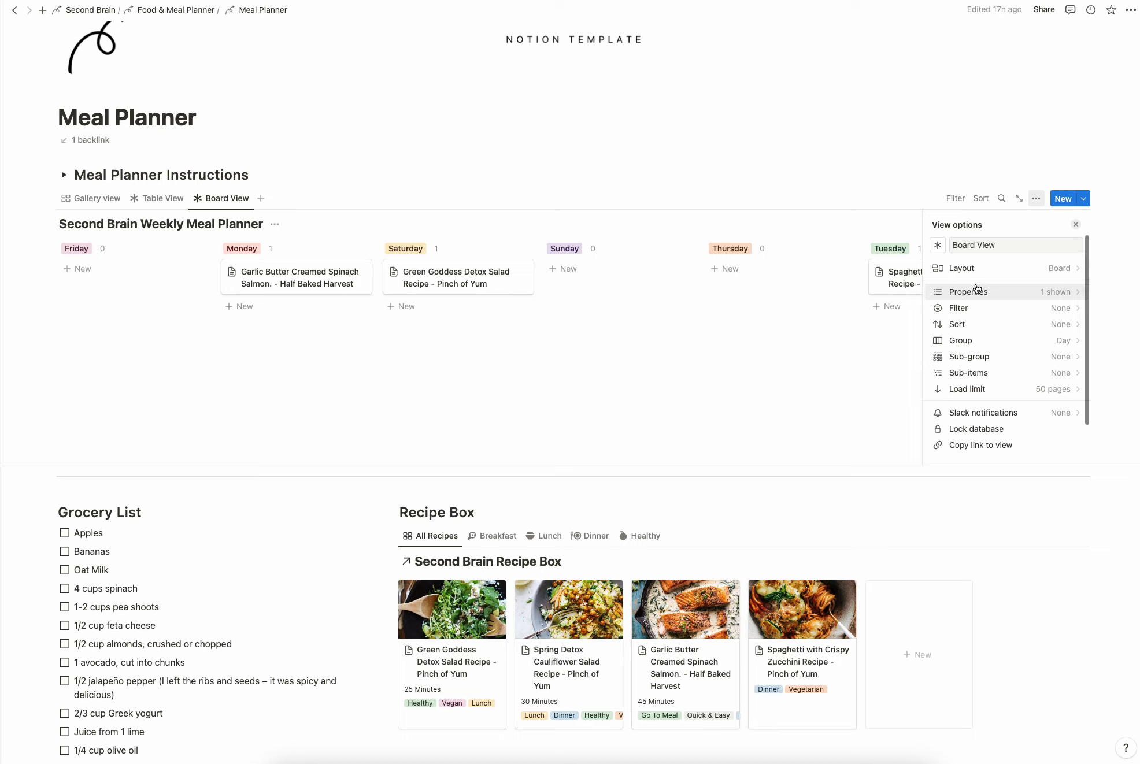
# Set the Board View's card preview to Page content and its card size to Small
pyautogui.click(995, 273)
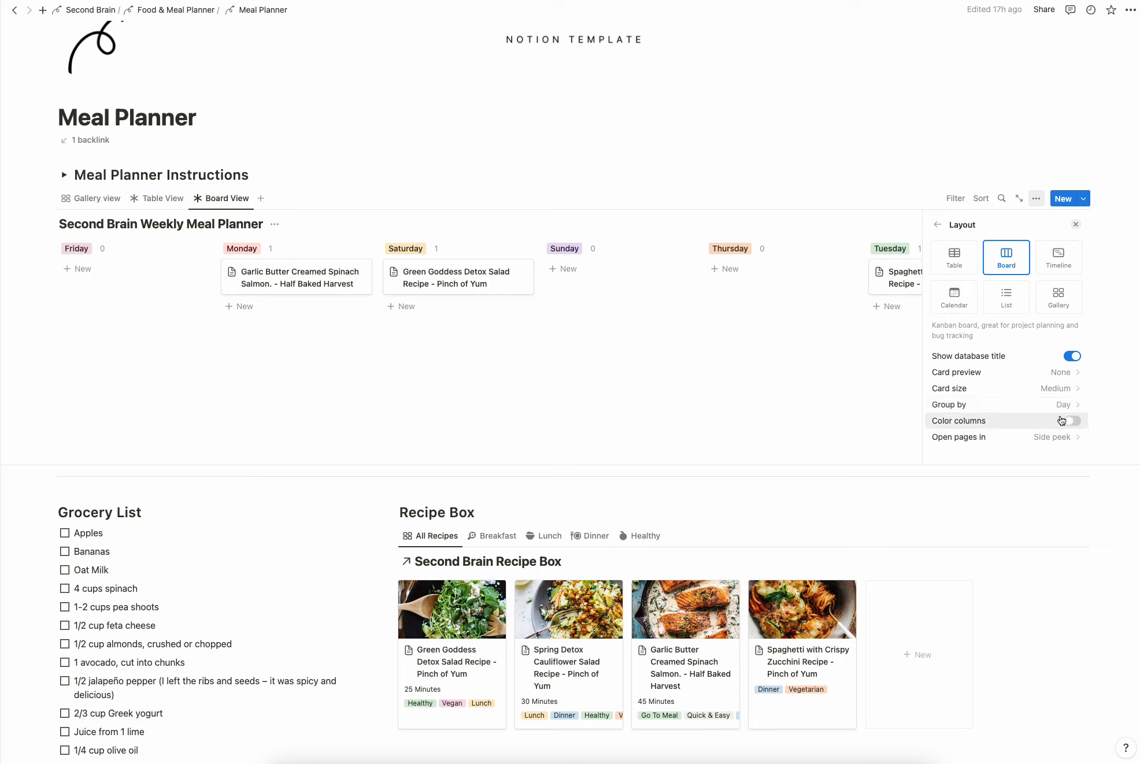
pyautogui.click(1027, 373)
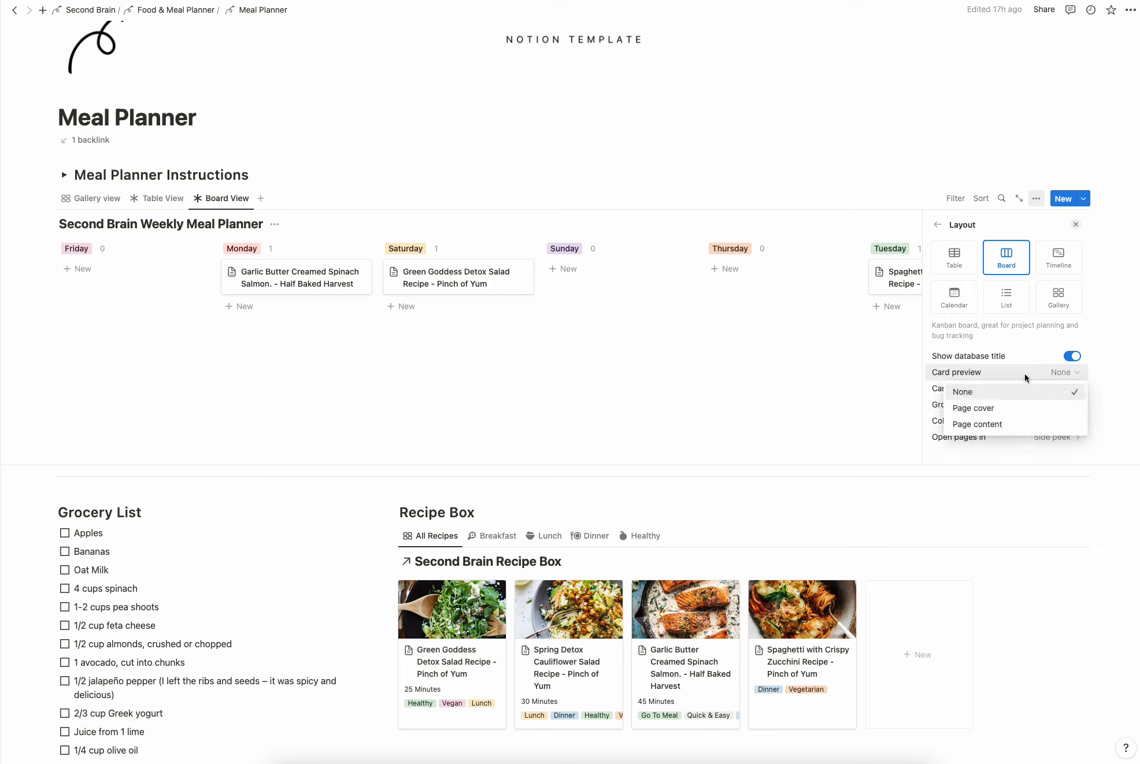
pyautogui.click(994, 423)
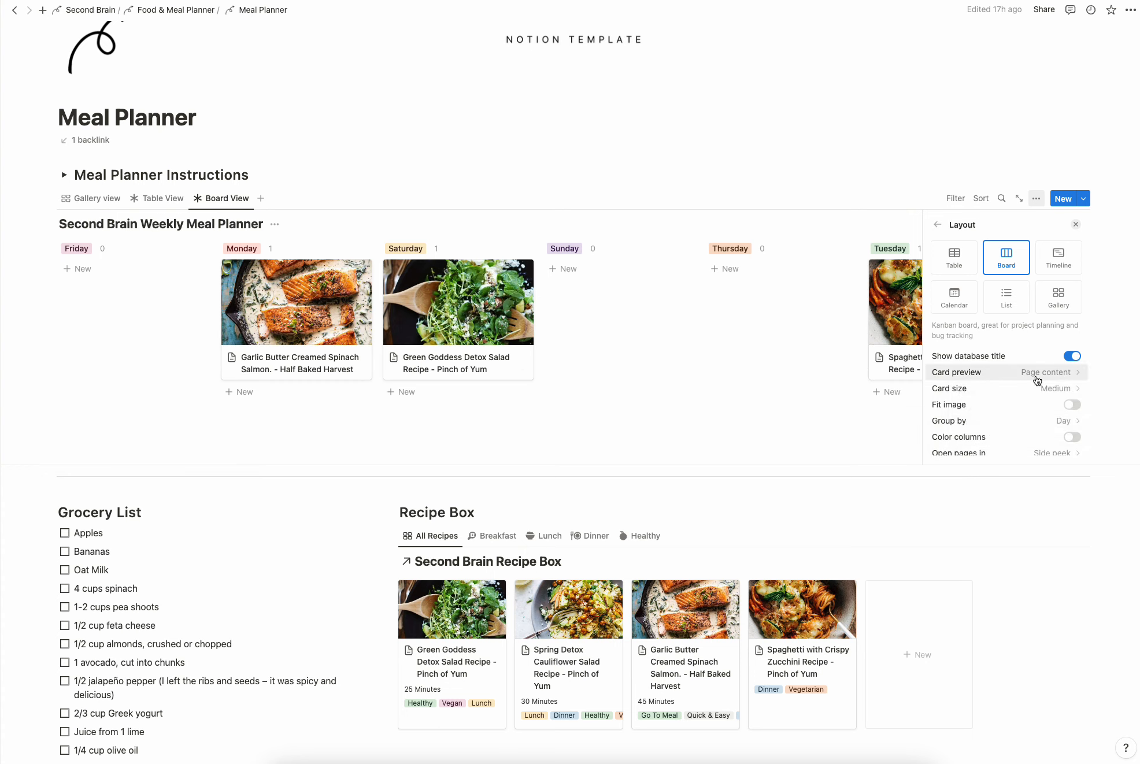
pyautogui.scroll(-1, 1038, 380)
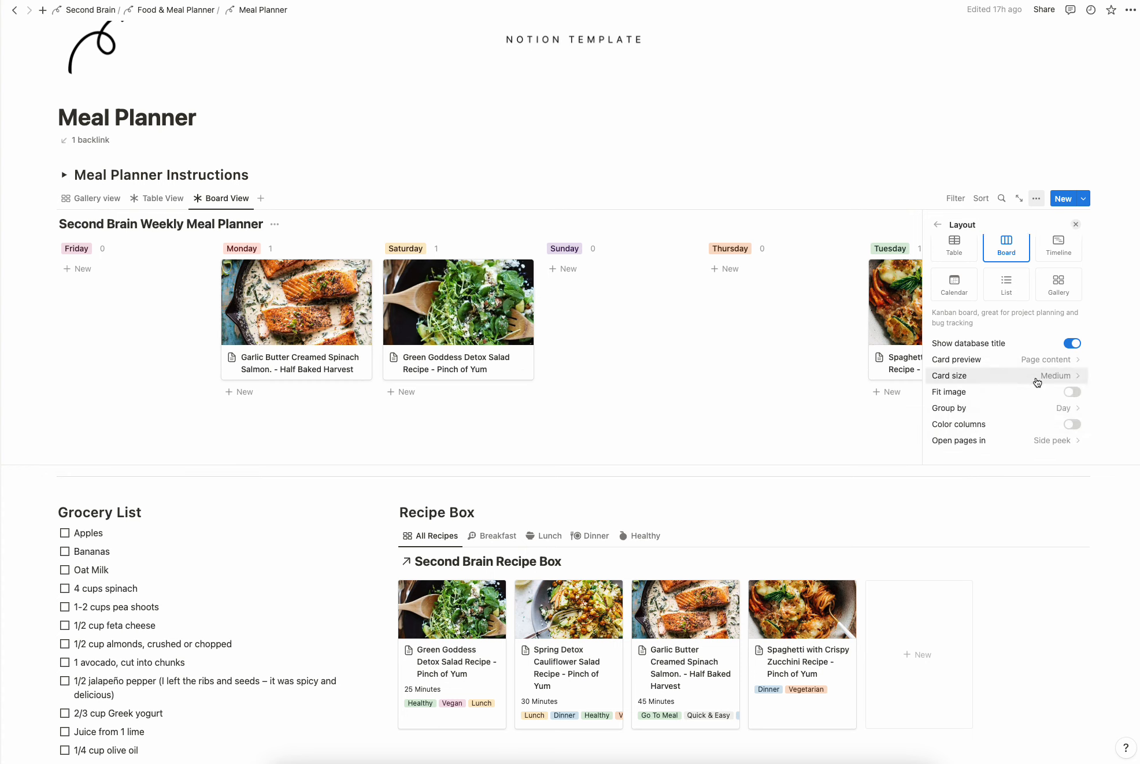
pyautogui.click(1048, 377)
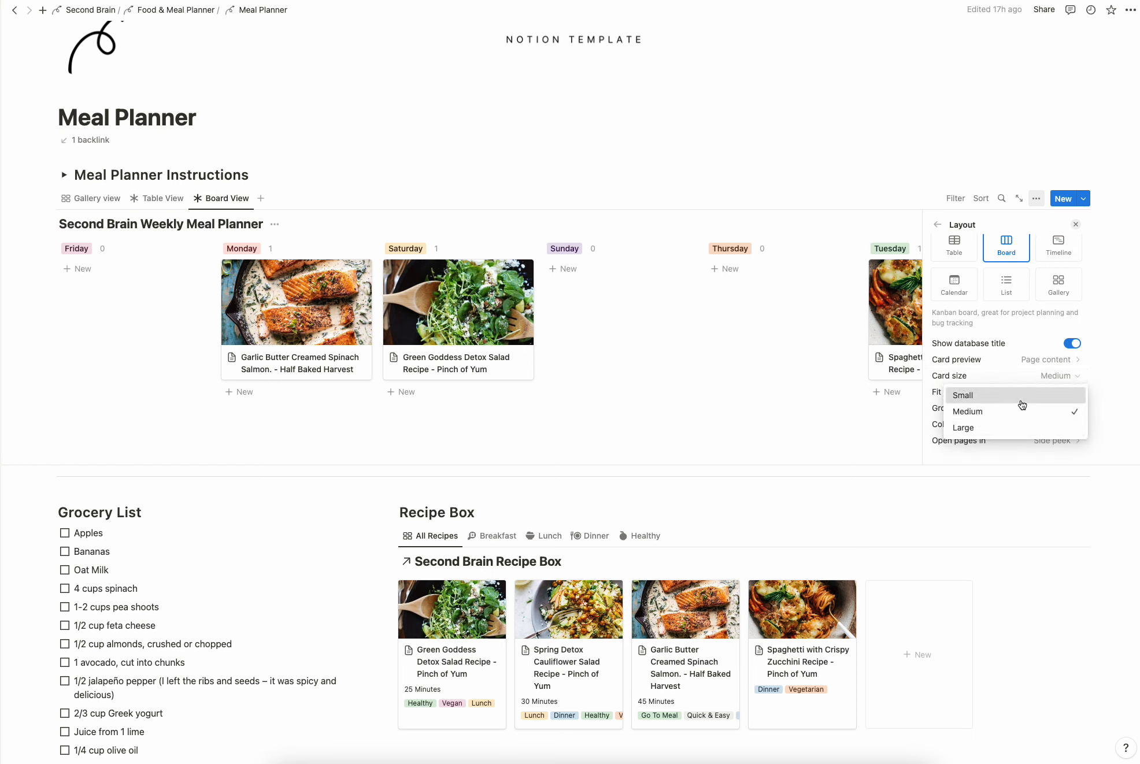
pyautogui.click(1021, 396)
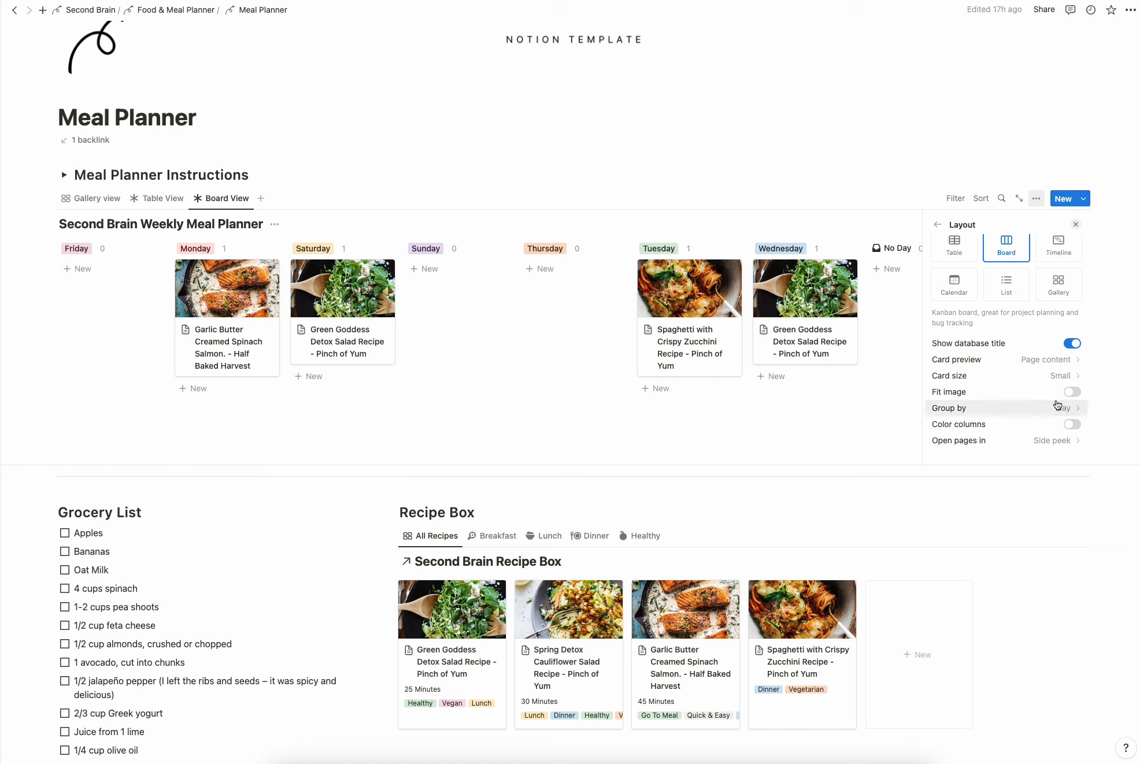
# Try the Fit image option on the Weekly Meal Planner's Board View, leave it off, and turn on Color columns
pyautogui.click(1072, 393)
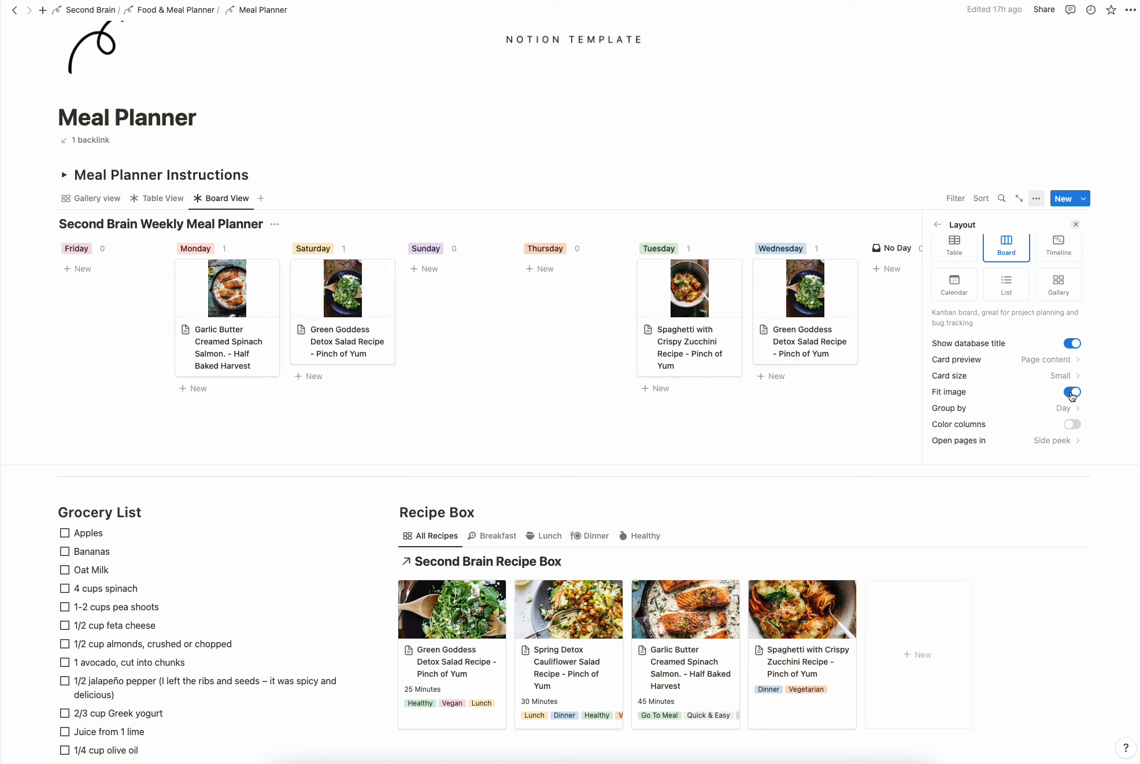
pyautogui.click(1072, 393)
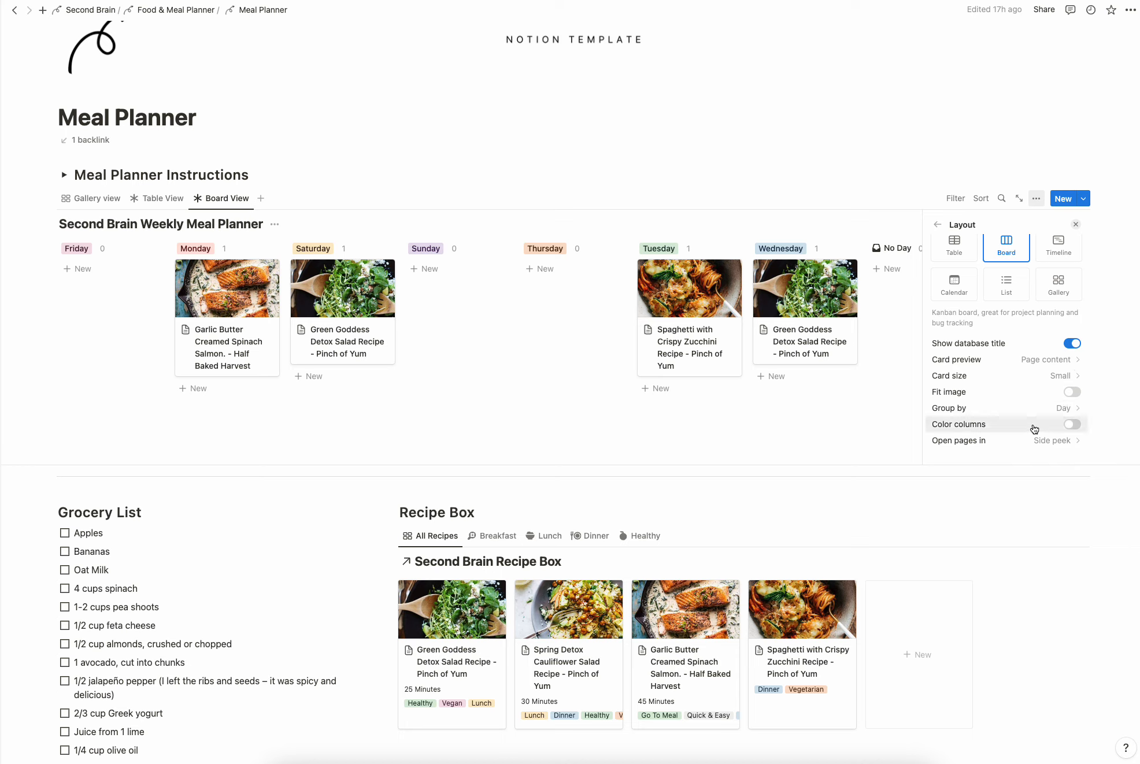
pyautogui.click(1072, 425)
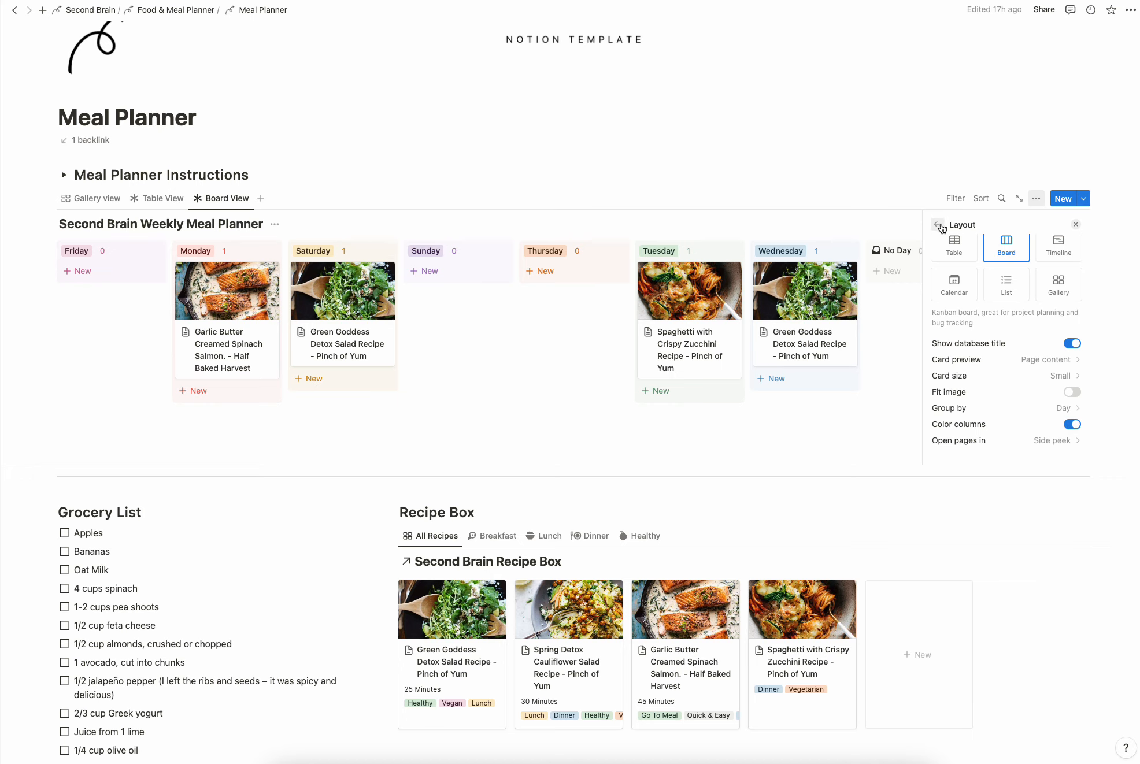
pyautogui.click(938, 224)
pyautogui.click(881, 174)
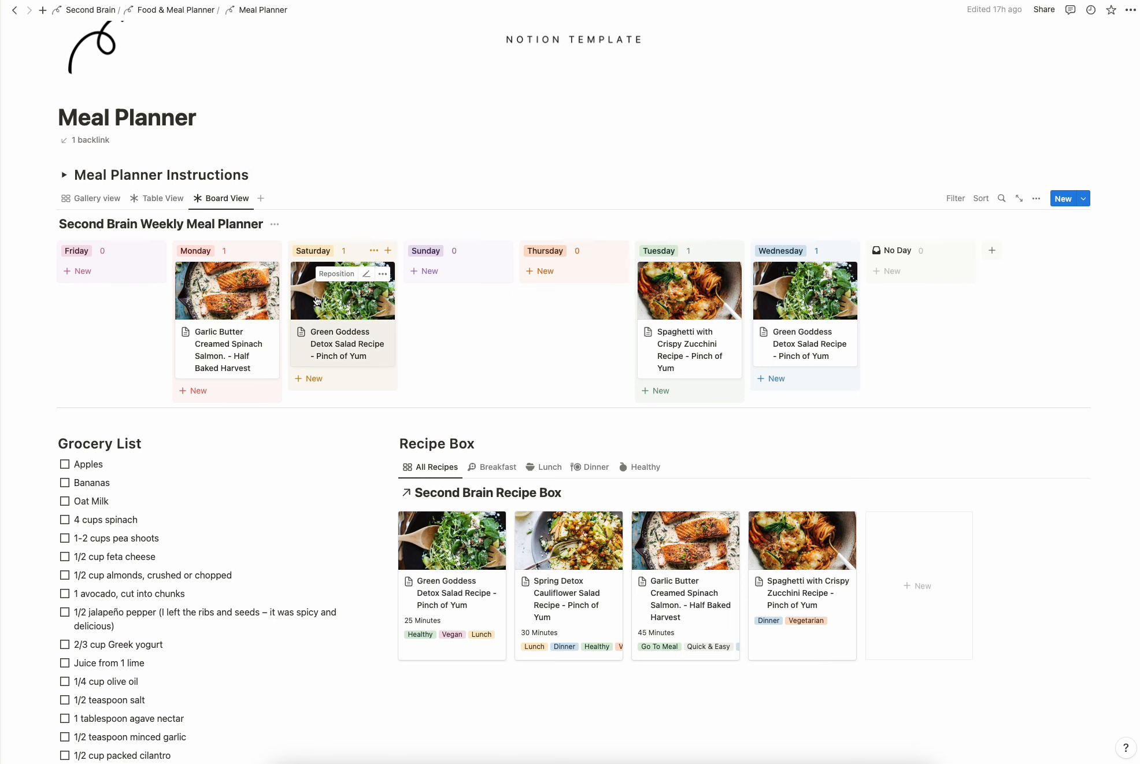
# Return the Weekly Meal Planner to its Gallery view and look over the Meal Planner page
pyautogui.click(92, 199)
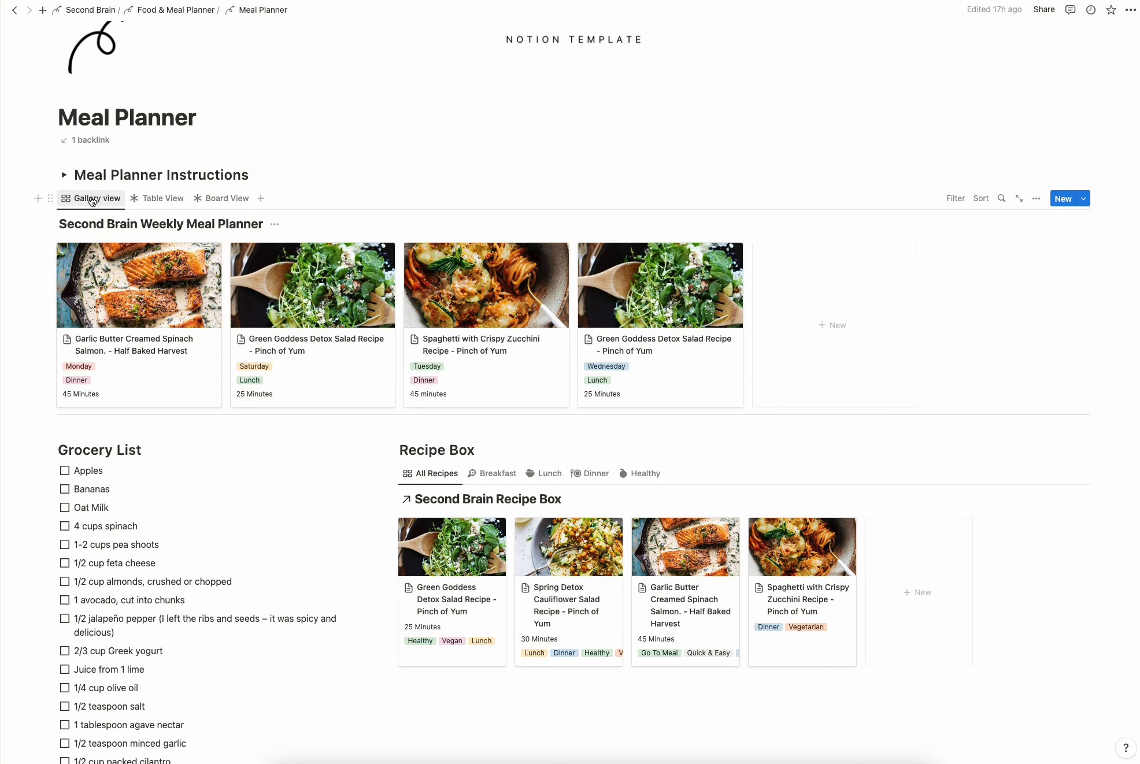
pyautogui.scroll(-7, 464, 413)
pyautogui.scroll(10, 464, 419)
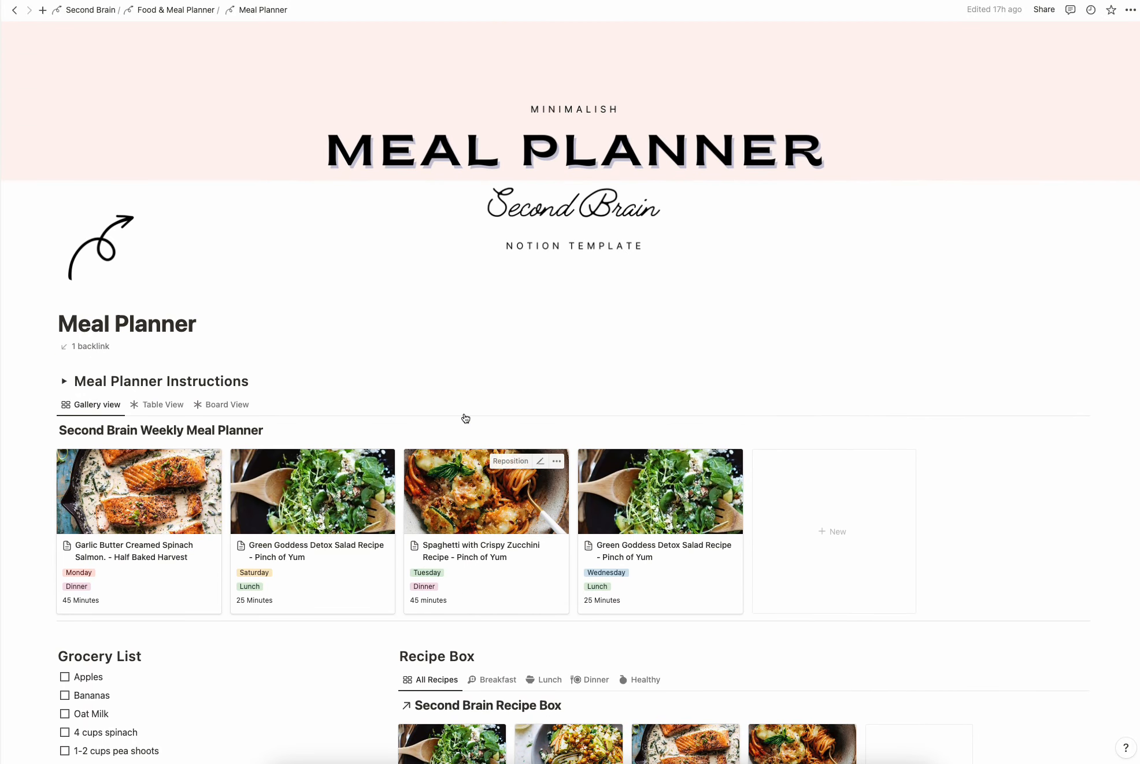
# Open the Food Journal from the Food & Meal Planner page and look through the property types available for its table
pyautogui.click(170, 10)
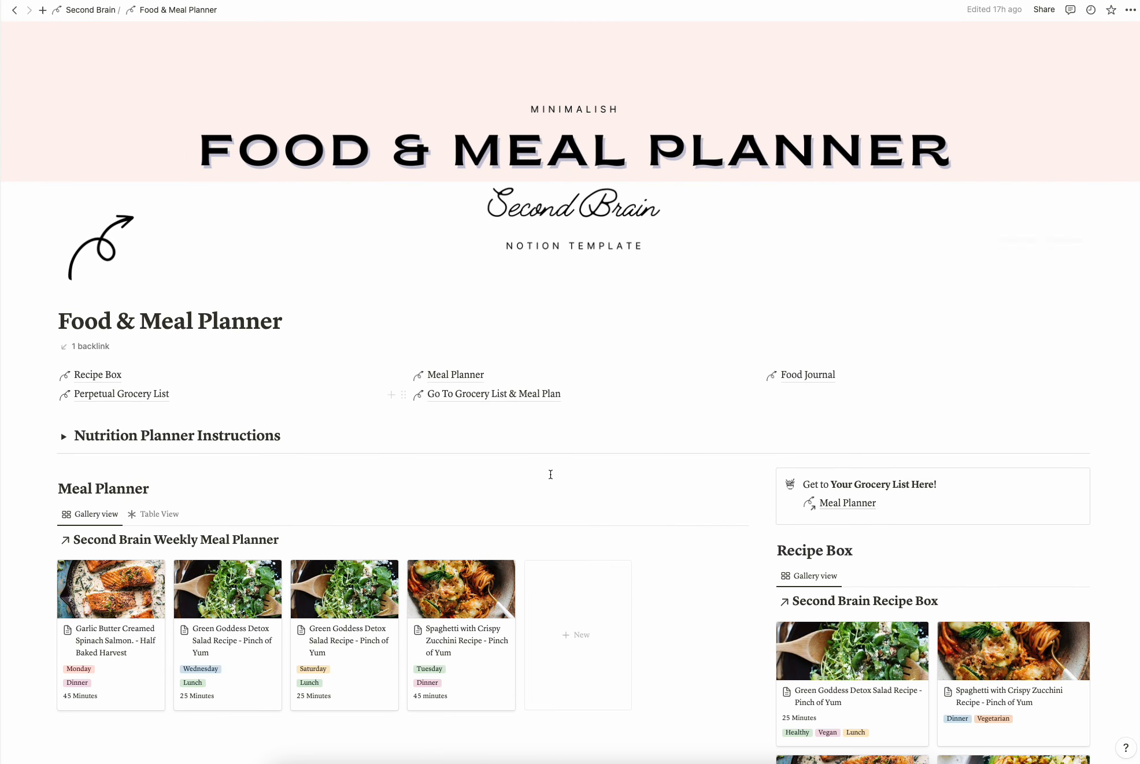
pyautogui.click(816, 375)
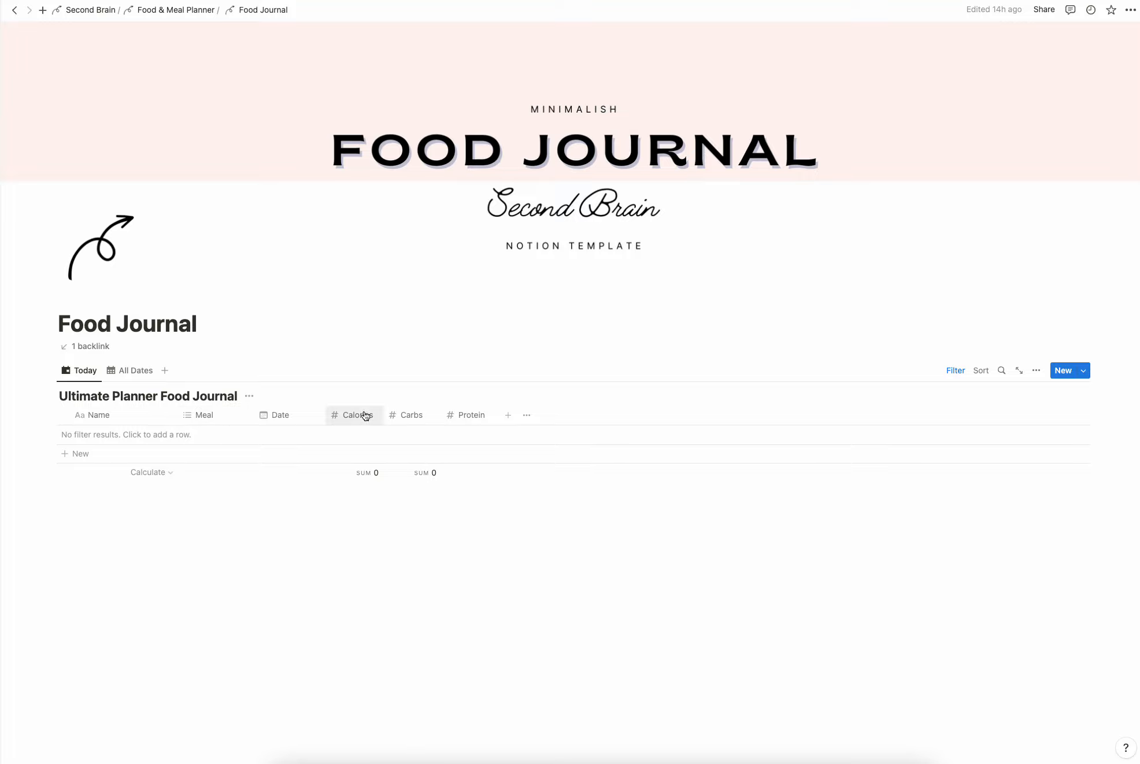
pyautogui.click(509, 420)
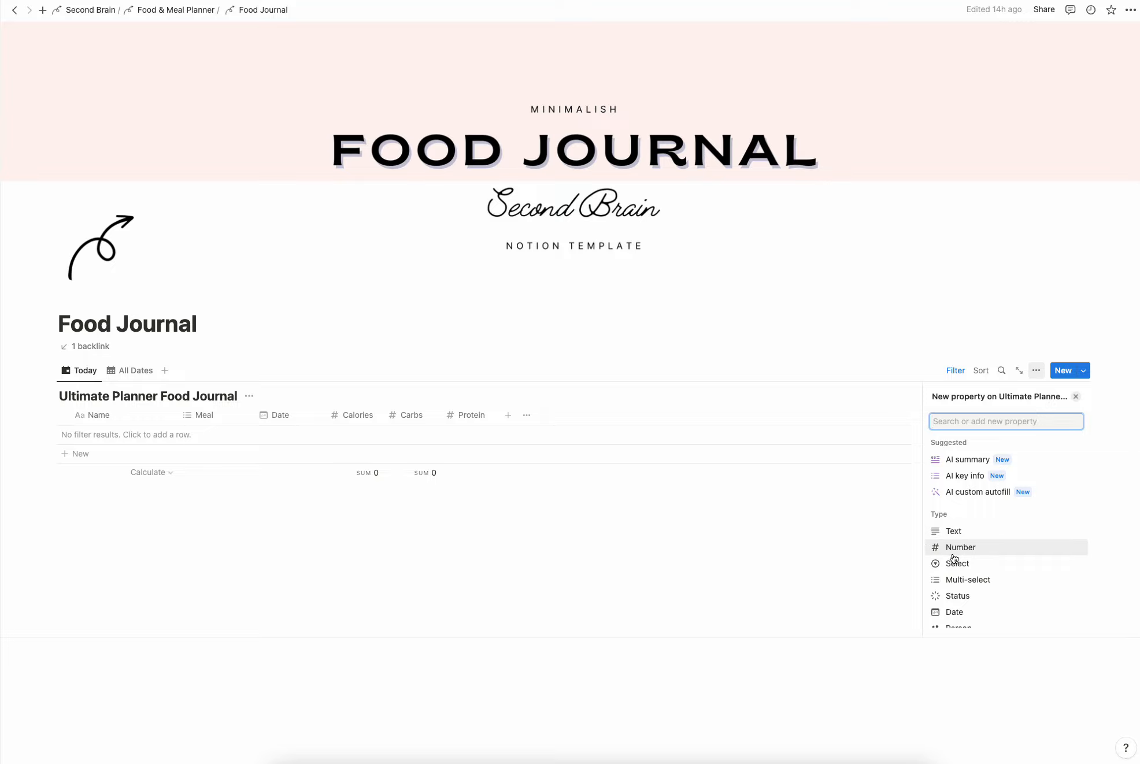
pyautogui.scroll(-3, 954, 559)
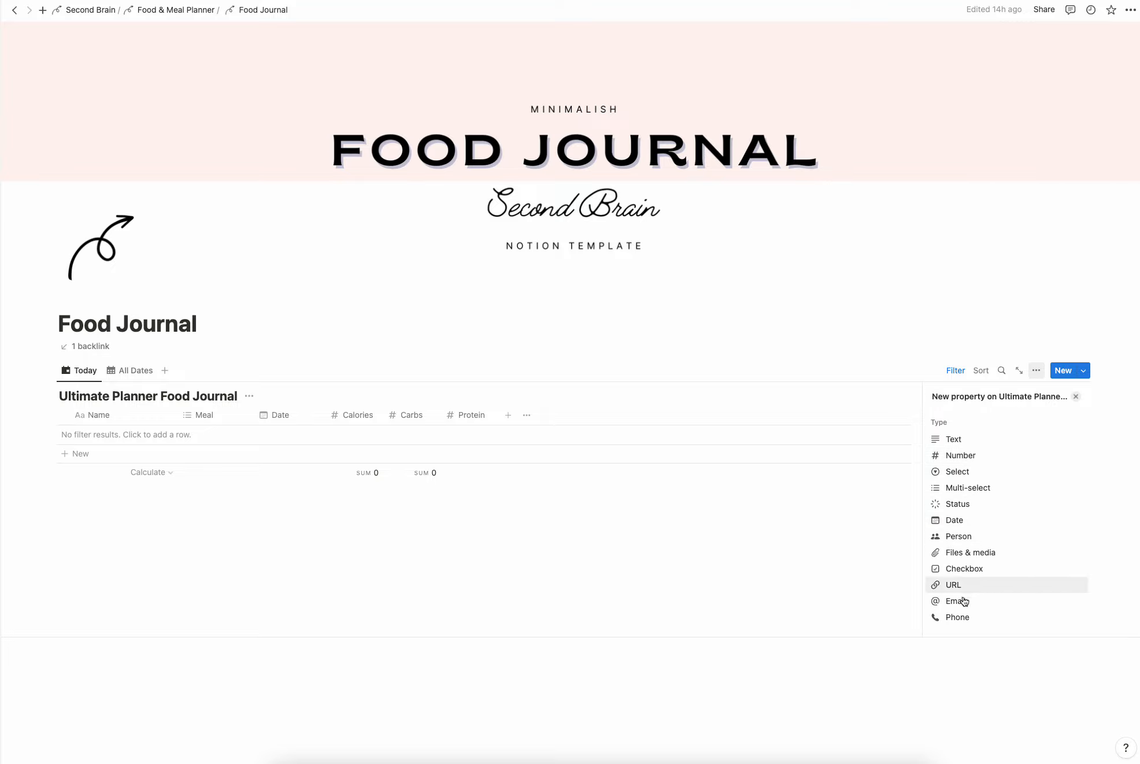
pyautogui.click(658, 519)
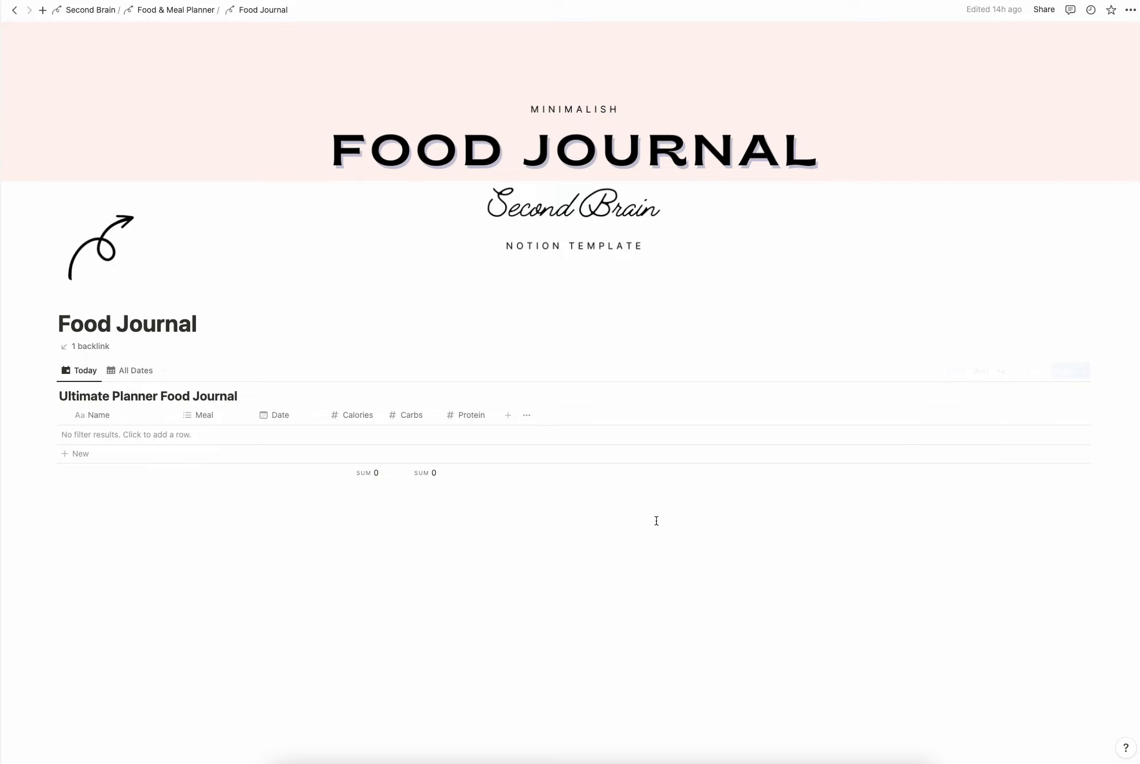
# Open the salmon recipe on the Go To Grocery List & Meal Plan page and view its available tag options
pyautogui.click(181, 11)
pyautogui.click(482, 391)
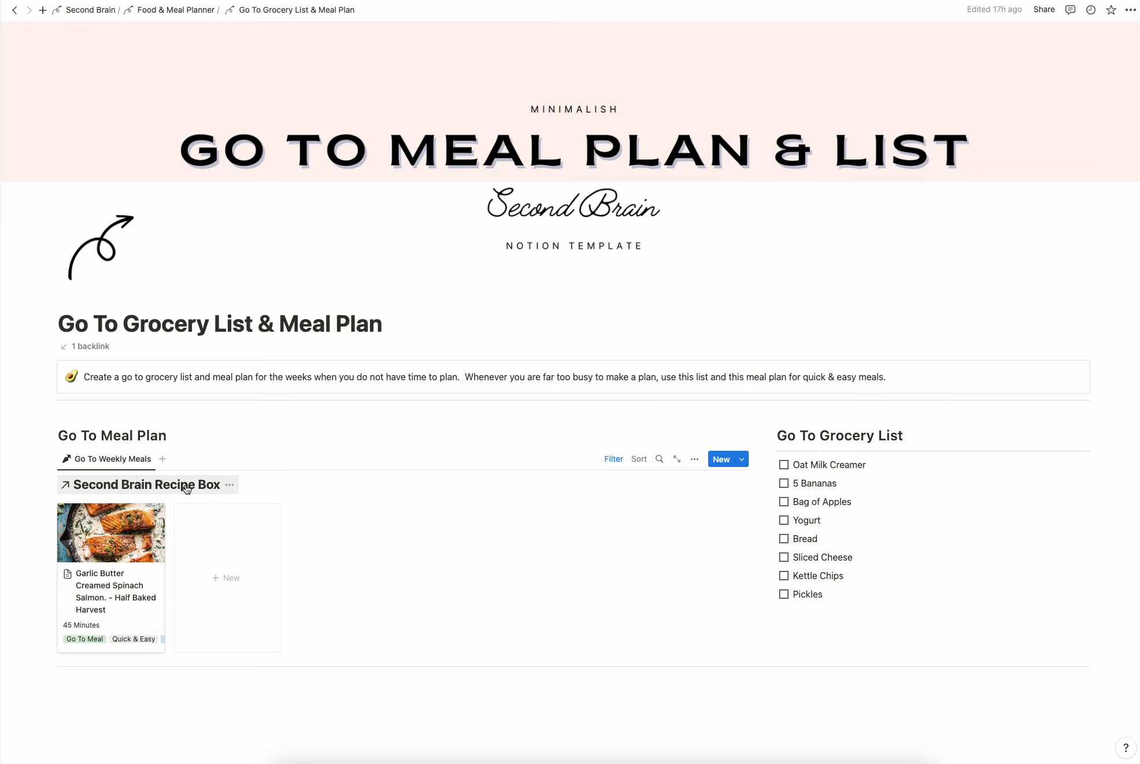
pyautogui.click(110, 584)
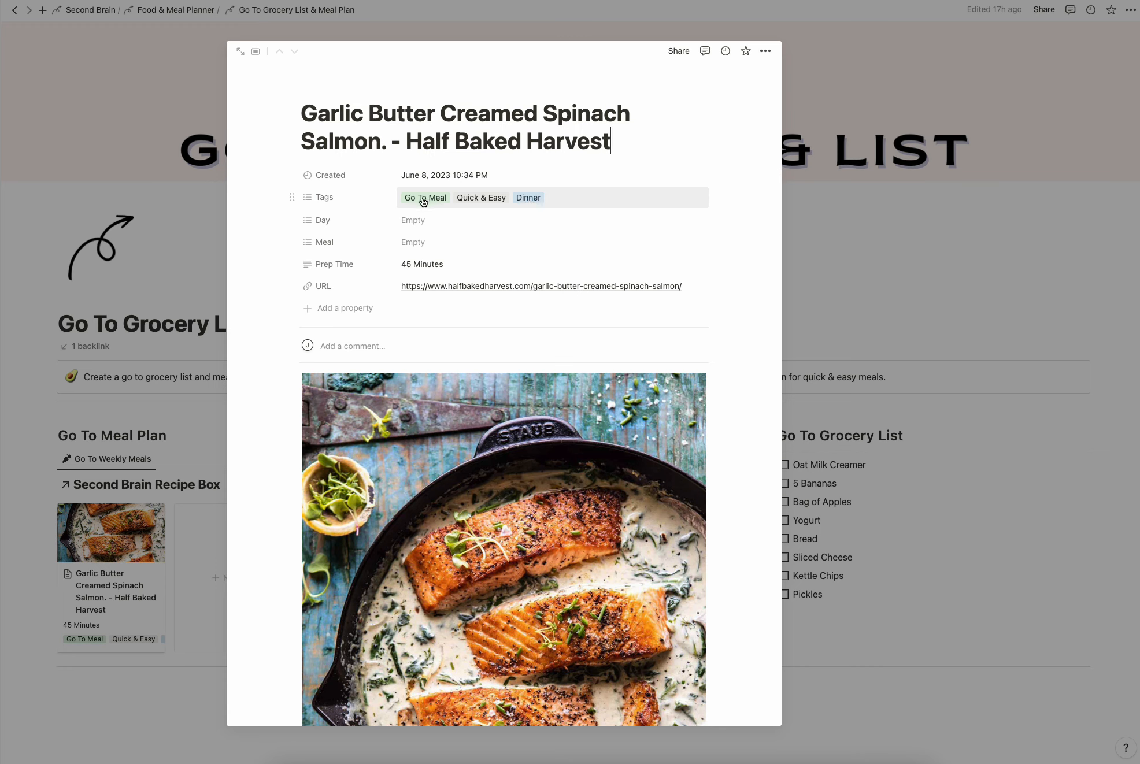
pyautogui.click(573, 201)
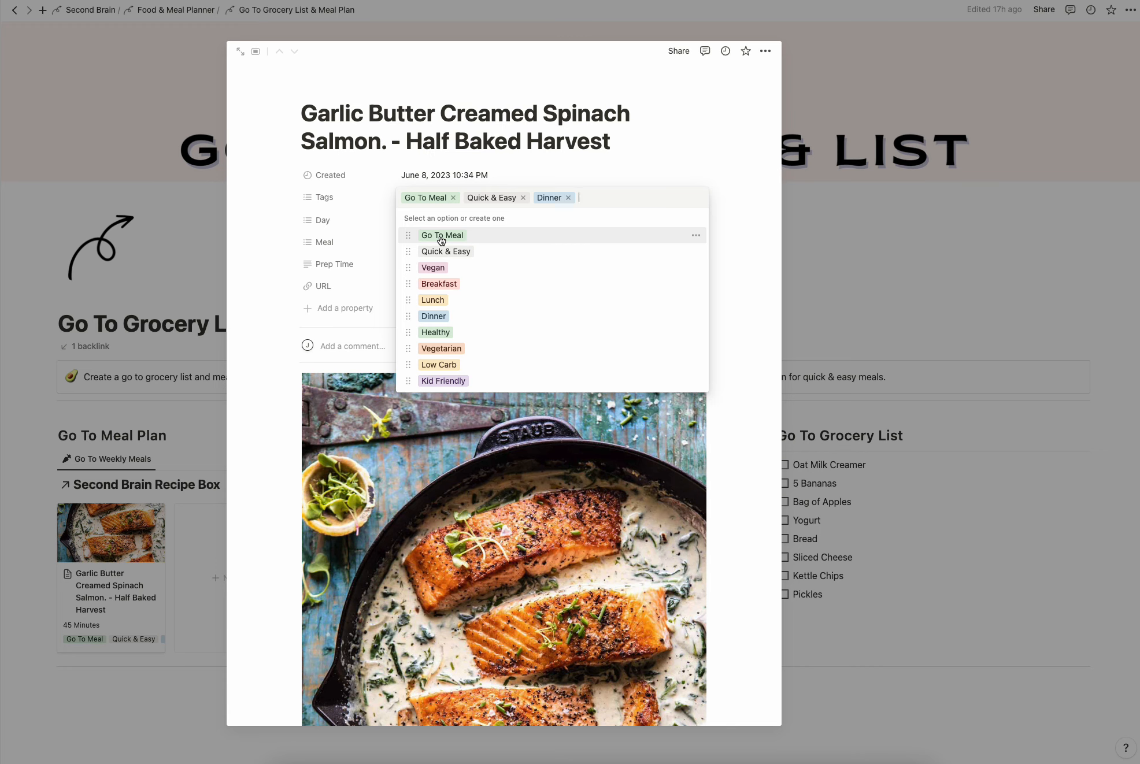
pyautogui.click(832, 306)
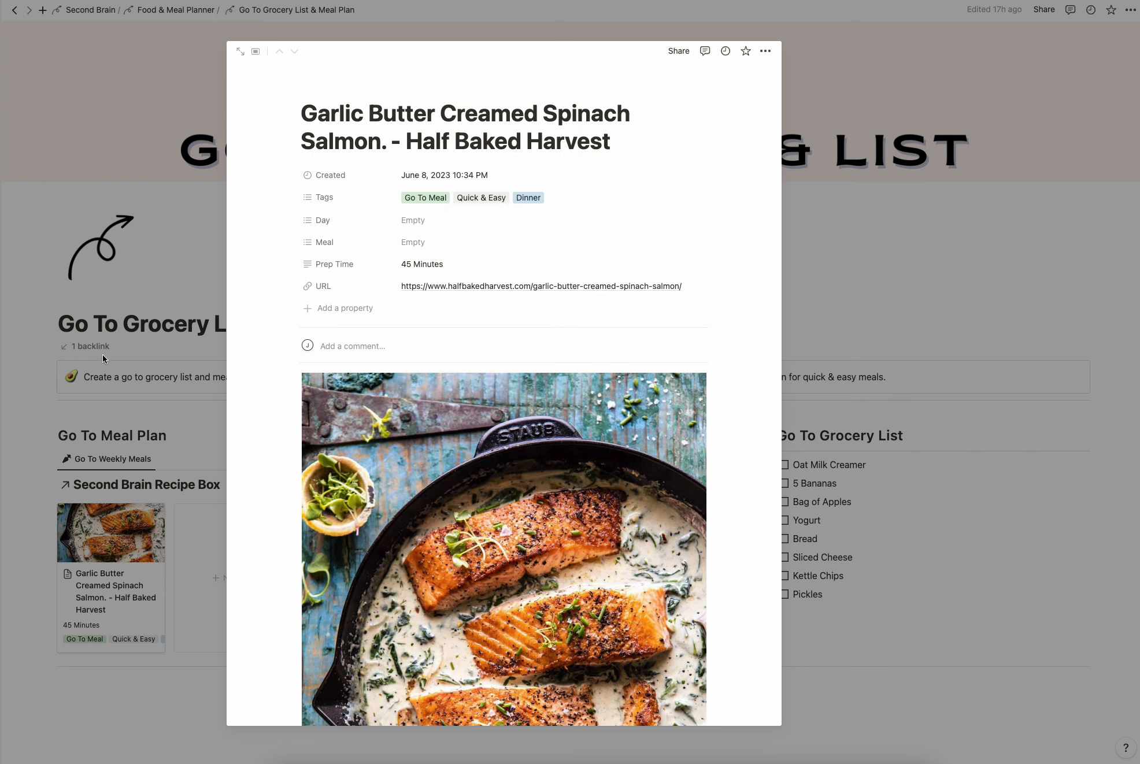
# Look through the salmon recipe's ingredients and instructions and close the recipe
pyautogui.scroll(-10, 471, 539)
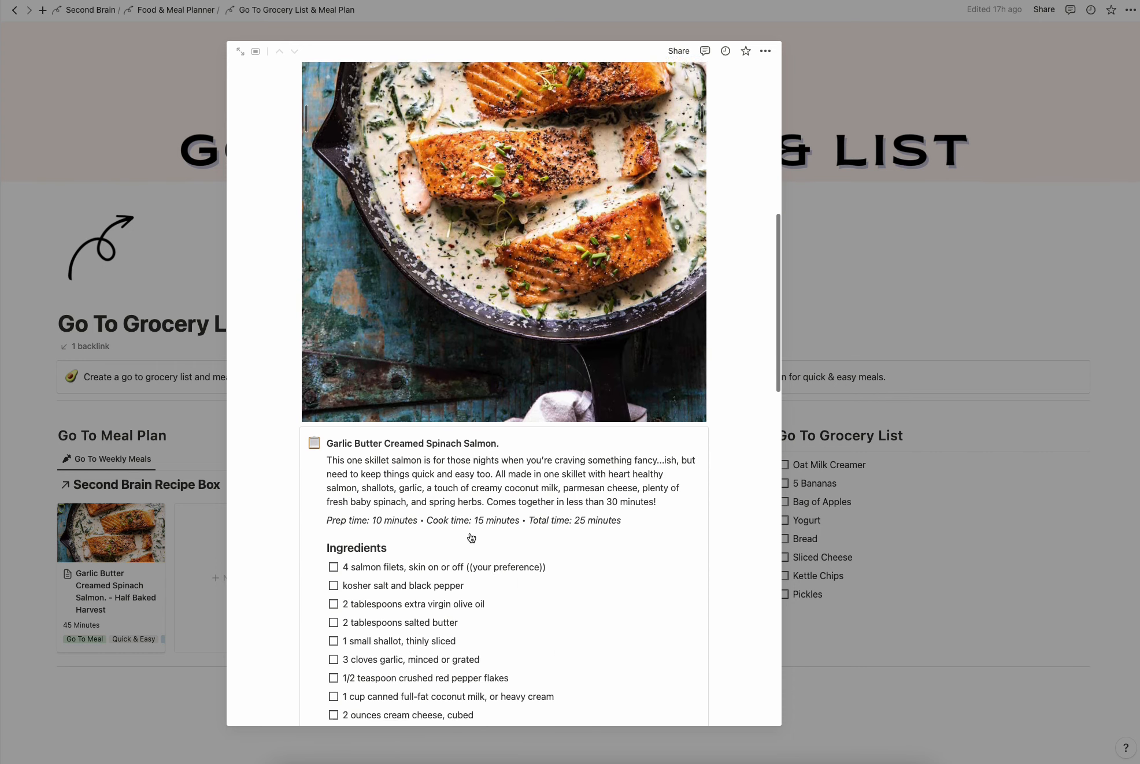
pyautogui.scroll(-5, 472, 539)
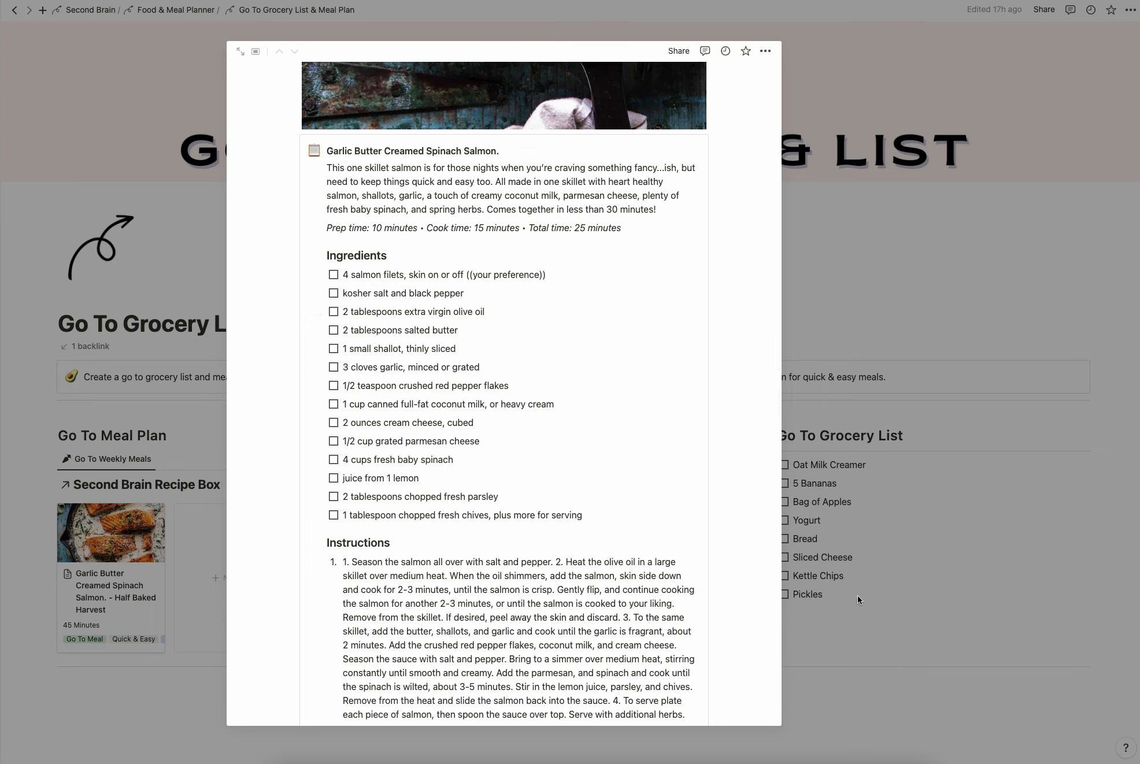
pyautogui.click(839, 288)
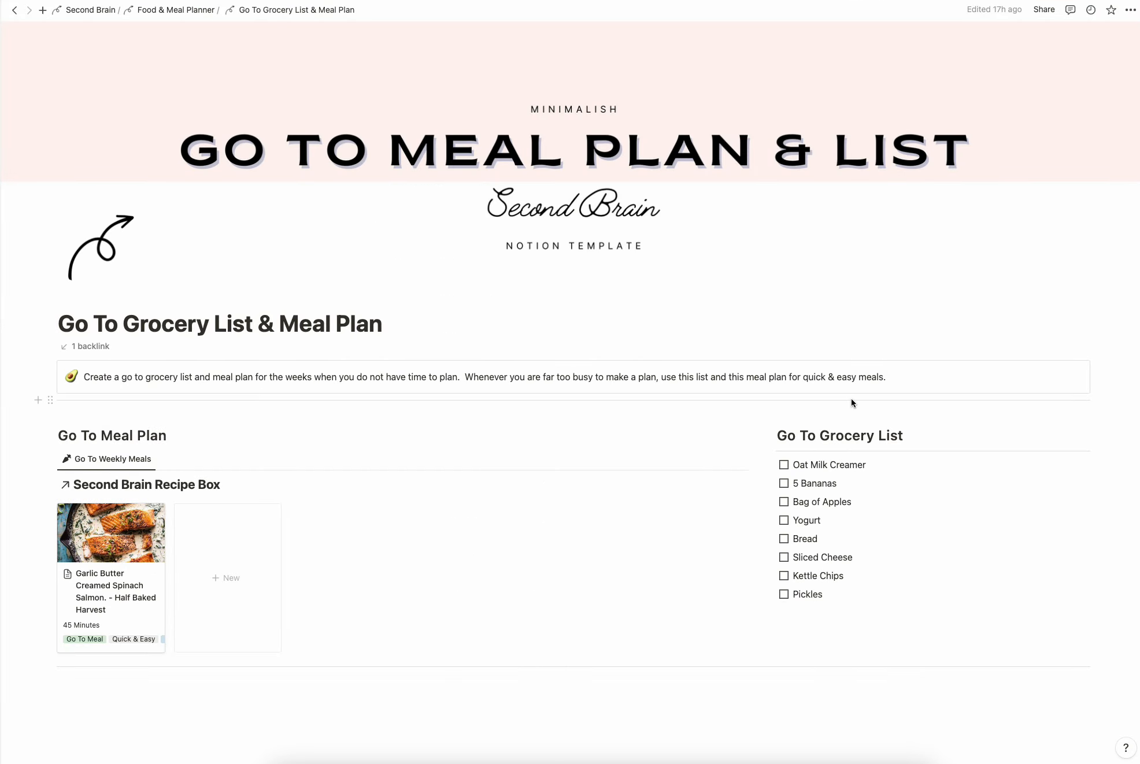
# Open the Shopping List Hub, expand its instructions, and look over the main and monthly shopping lists
pyautogui.click(177, 10)
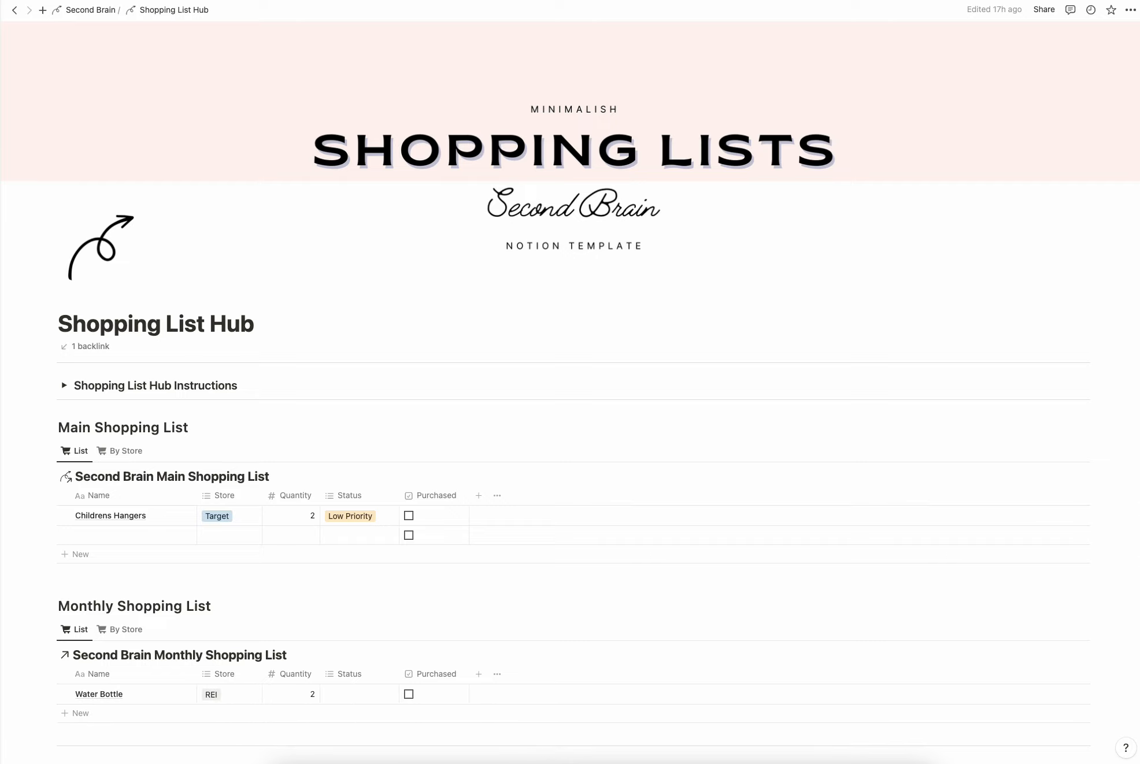
pyautogui.click(64, 386)
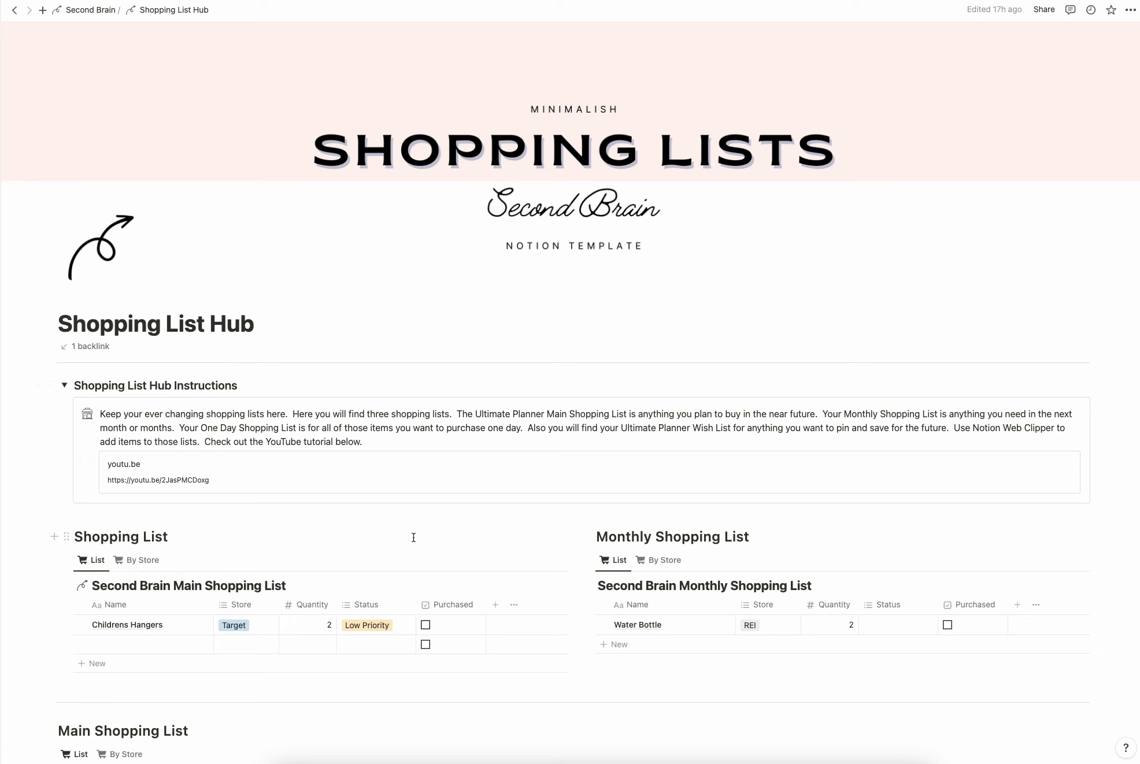
pyautogui.scroll(-5, 413, 538)
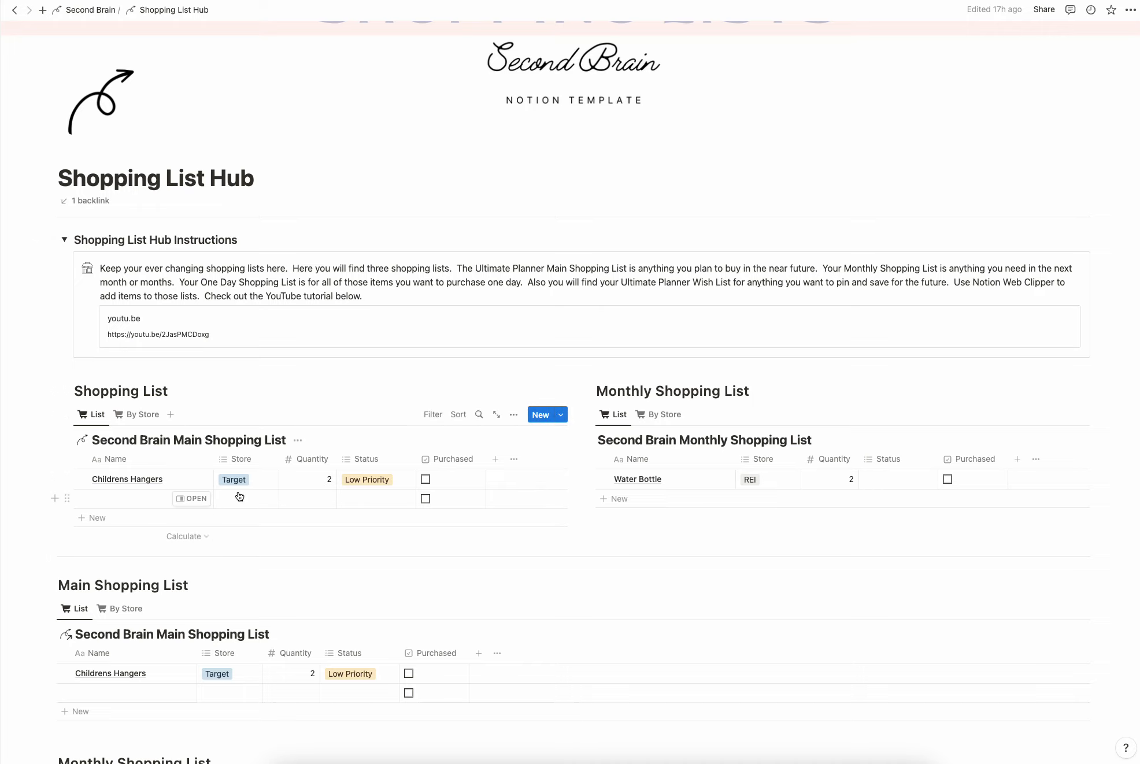
pyautogui.scroll(-3, 237, 499)
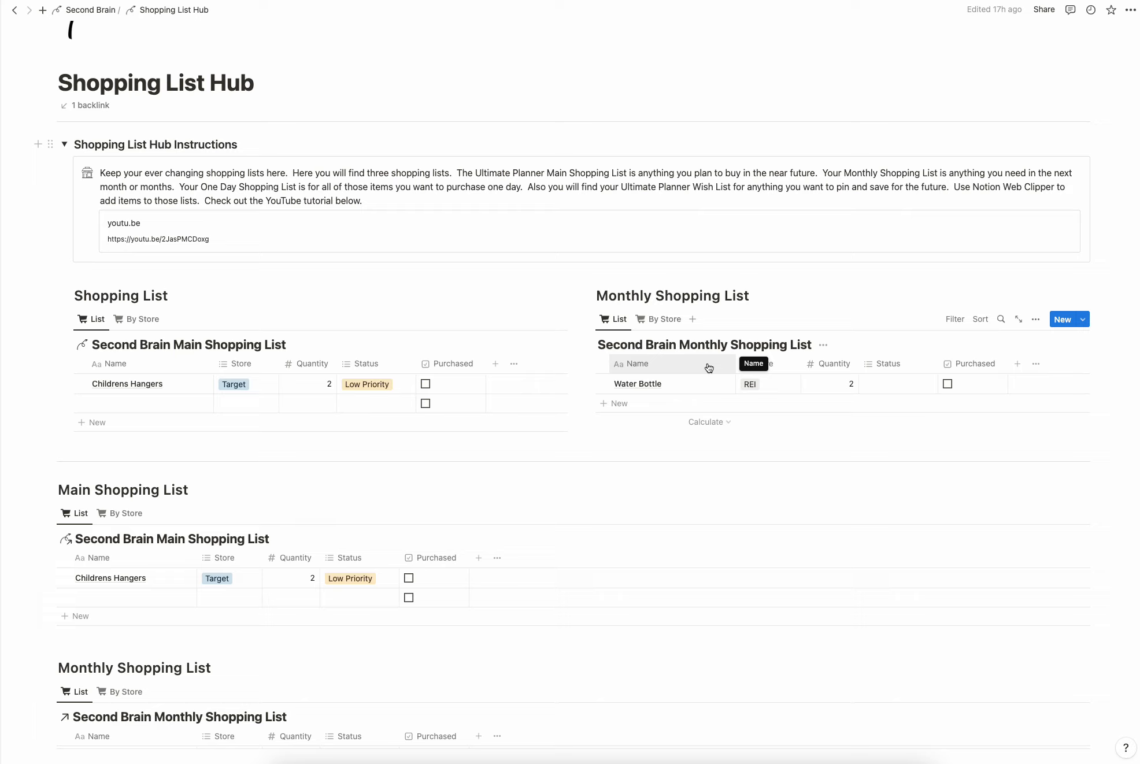
# View the monthly and main shopping lists under the instructions By Store and return both to their List views
pyautogui.click(662, 319)
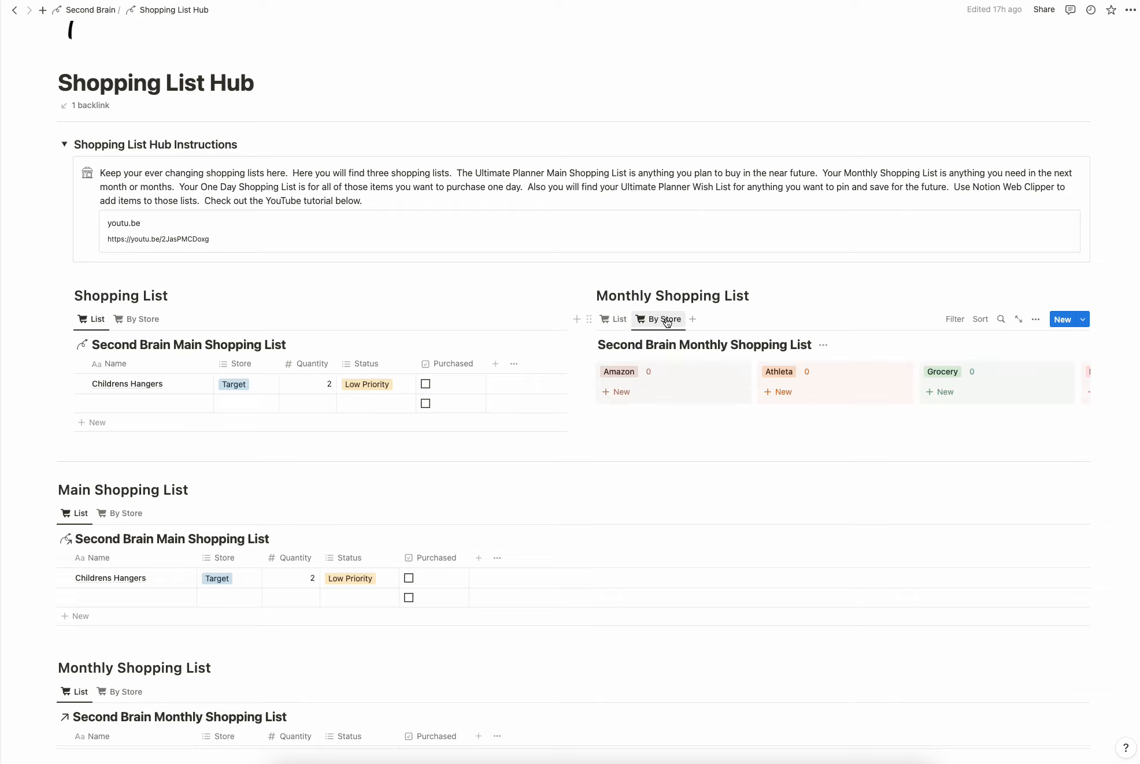
pyautogui.click(144, 321)
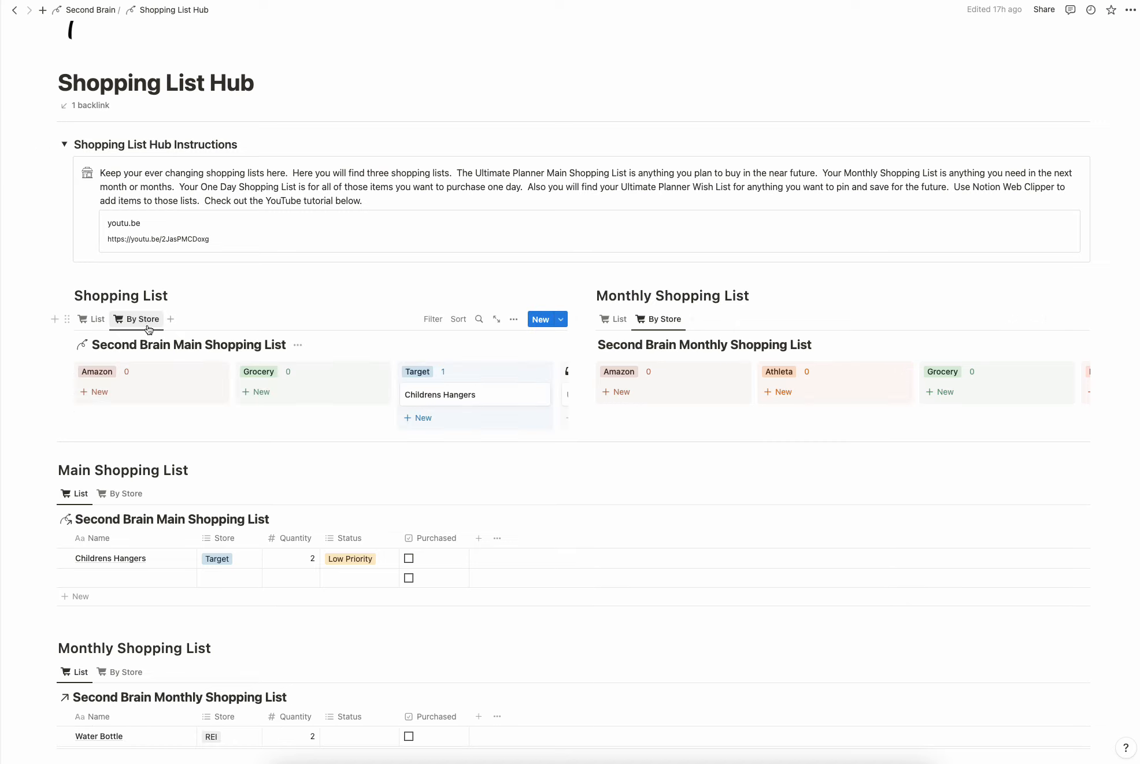
pyautogui.click(143, 320)
pyautogui.click(91, 319)
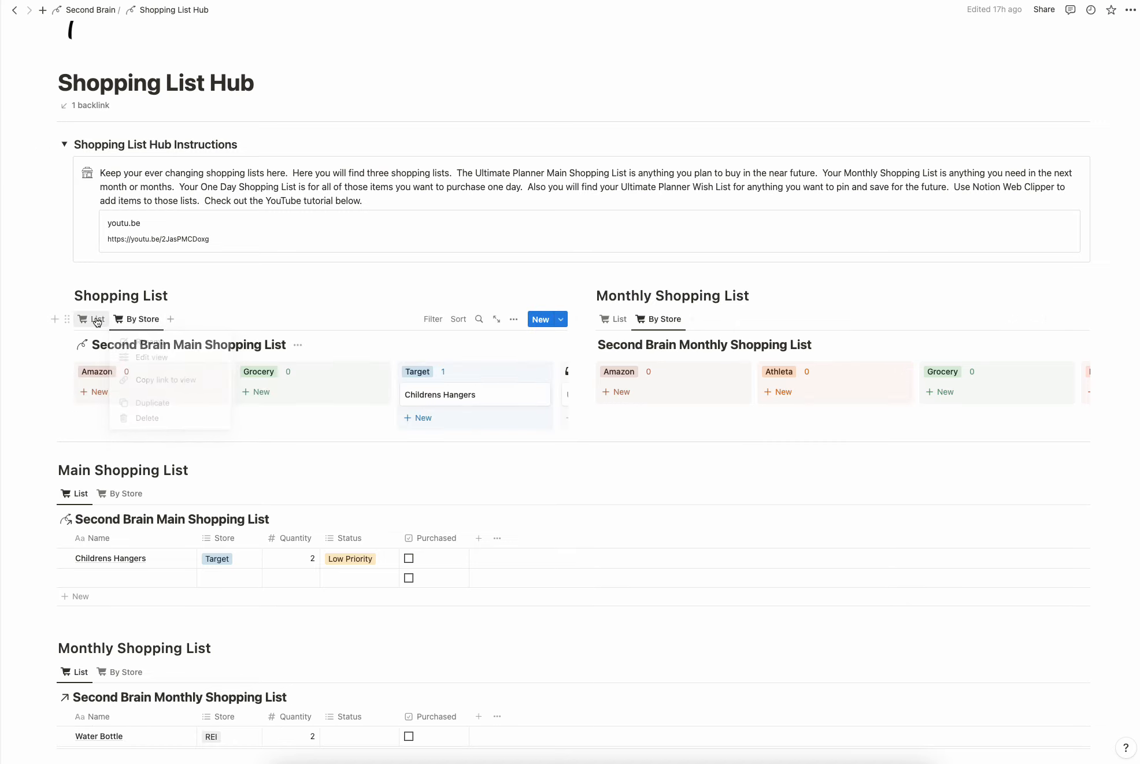
pyautogui.click(91, 320)
pyautogui.click(617, 320)
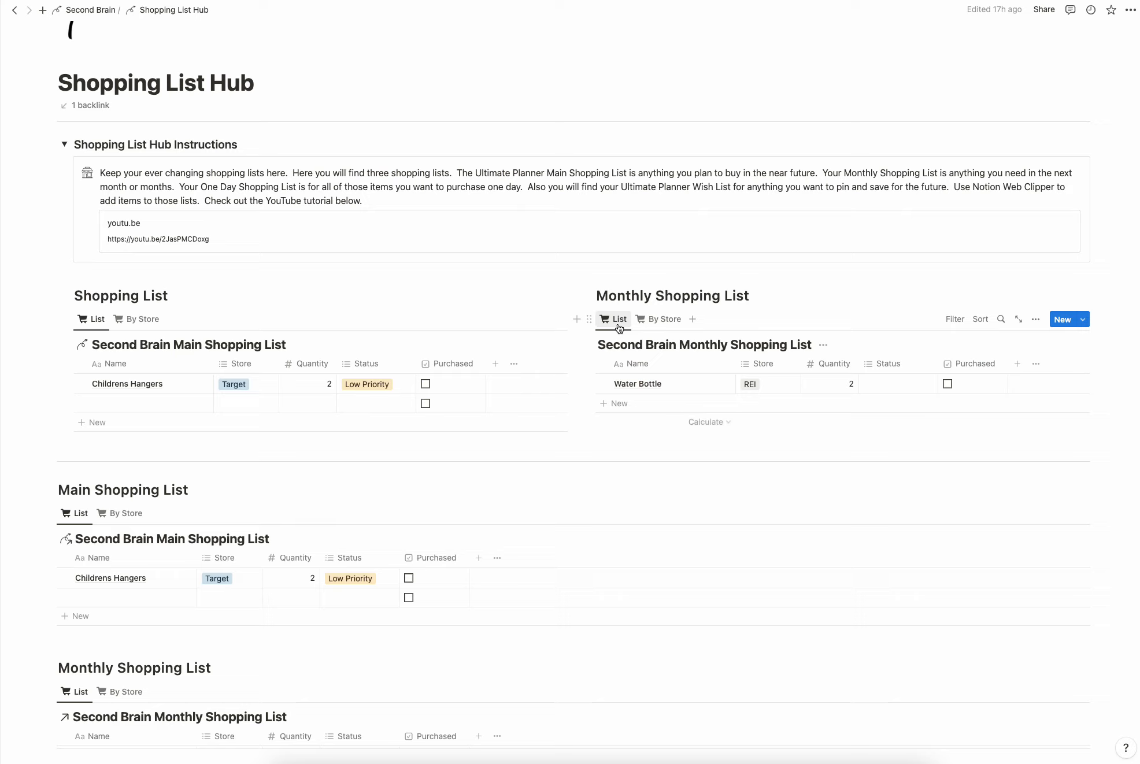
# View the Store options available for the Water Bottle item in the Monthly Shopping List
pyautogui.click(773, 389)
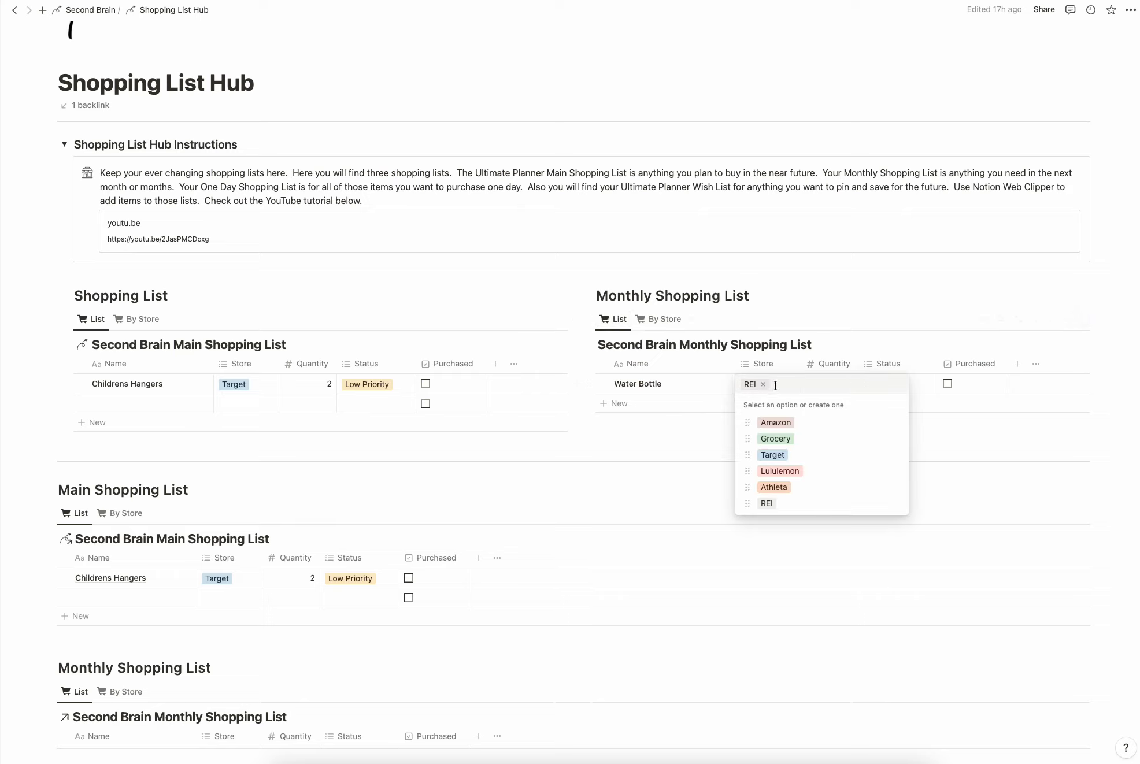
pyautogui.click(825, 295)
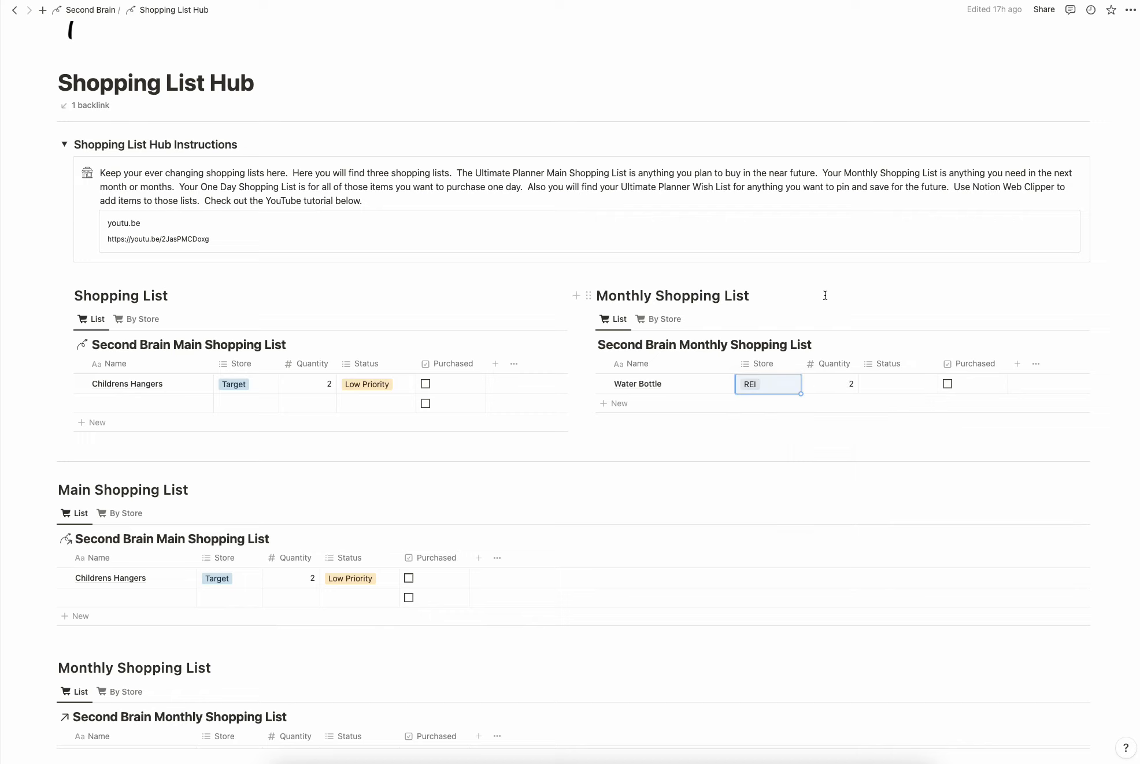
pyautogui.click(825, 297)
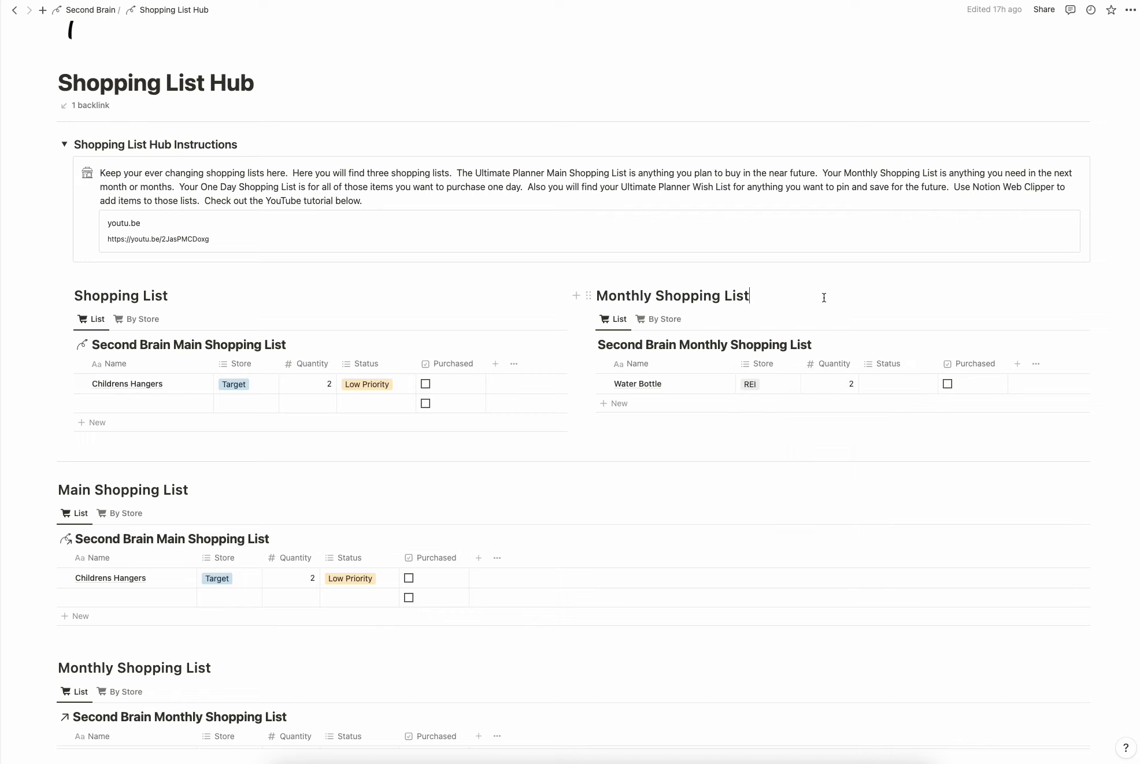
# Look across all store columns of the Monthly Shopping List's By Store board and return it to the List view
pyautogui.click(662, 321)
pyautogui.hscroll(10, 732, 382)
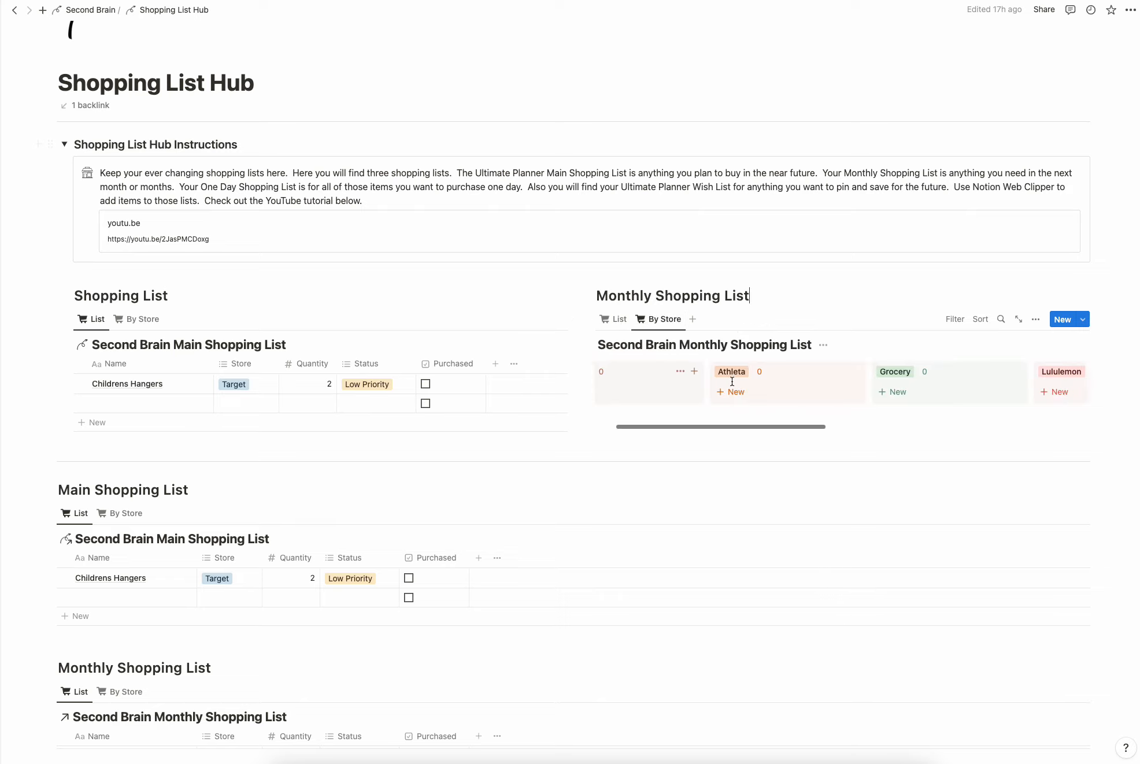
pyautogui.hscroll(3, 732, 382)
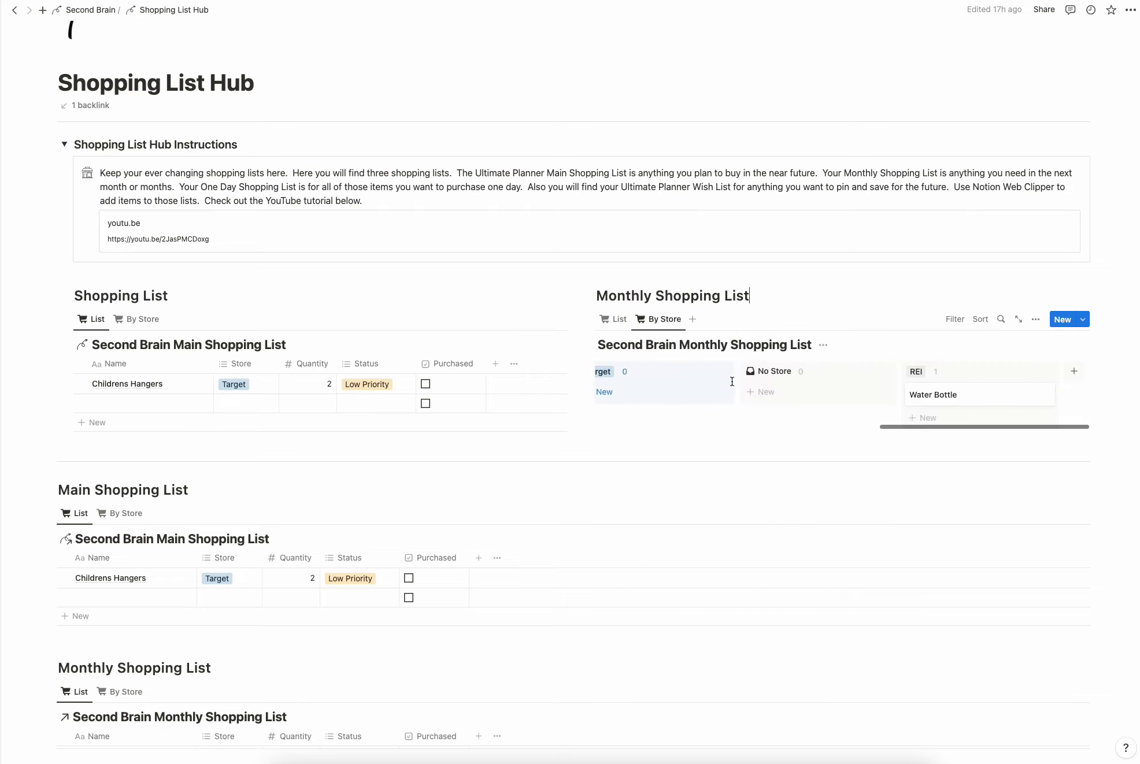
pyautogui.scroll(2, 732, 381)
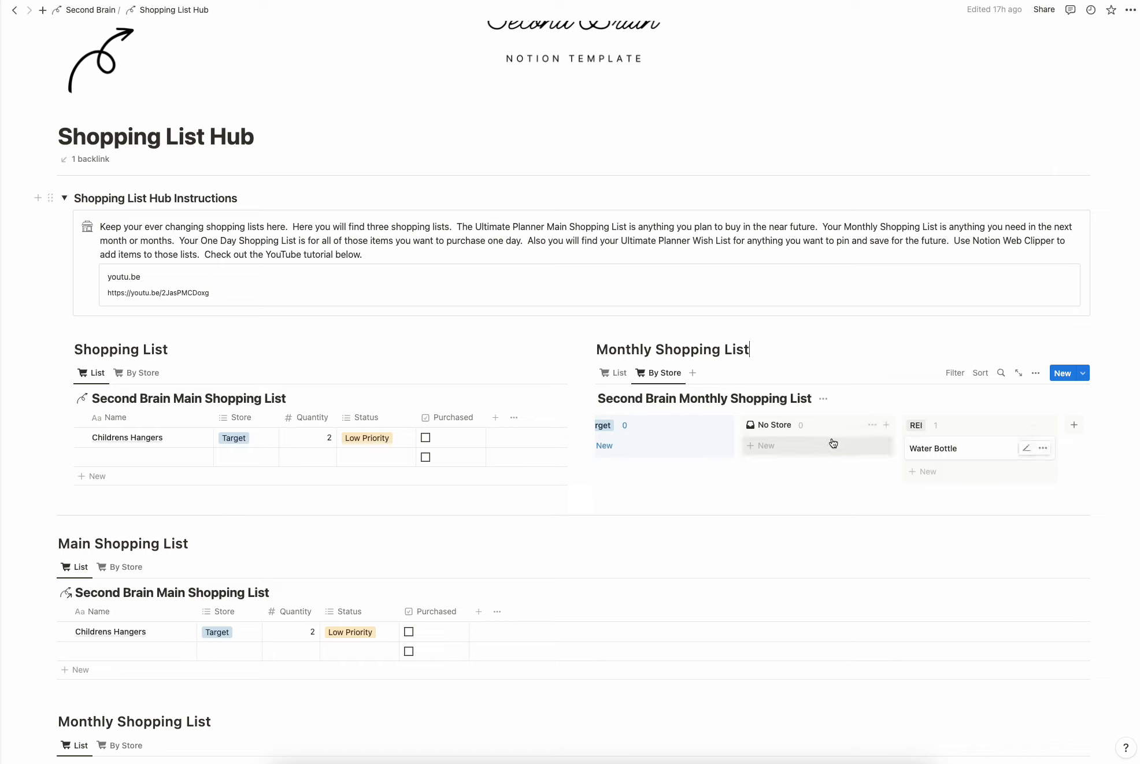
pyautogui.hscroll(-5, 832, 443)
pyautogui.hscroll(-8, 832, 443)
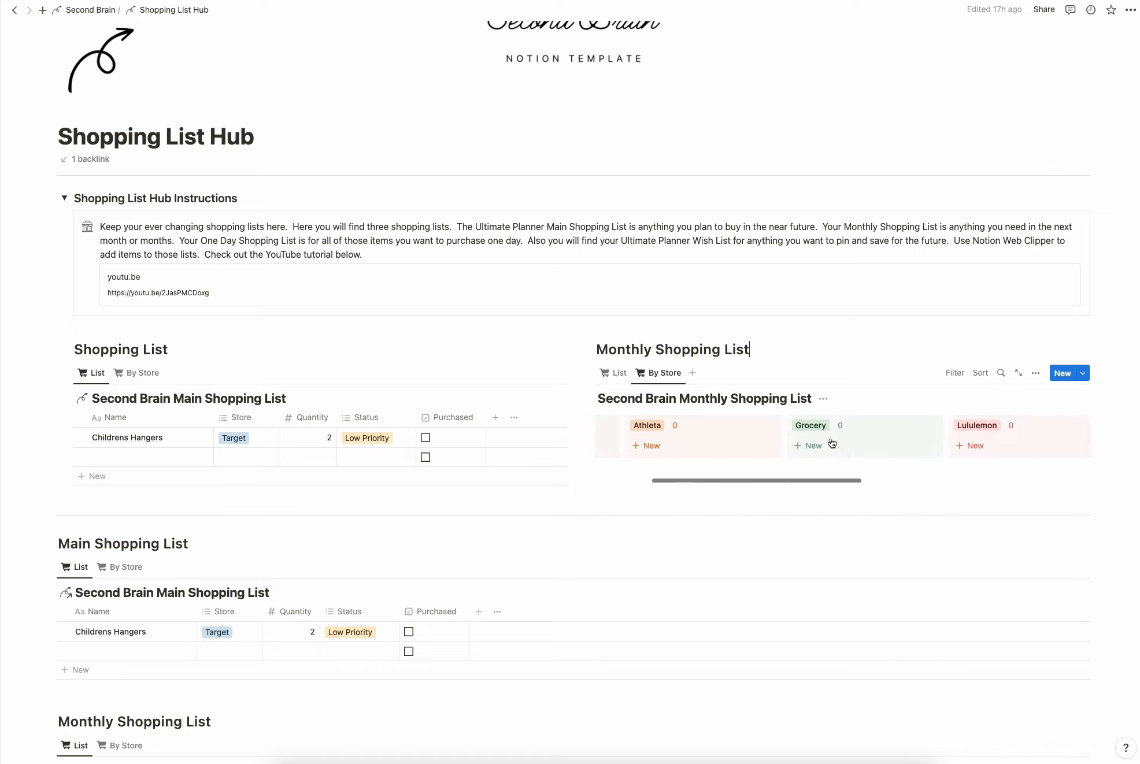
pyautogui.click(616, 373)
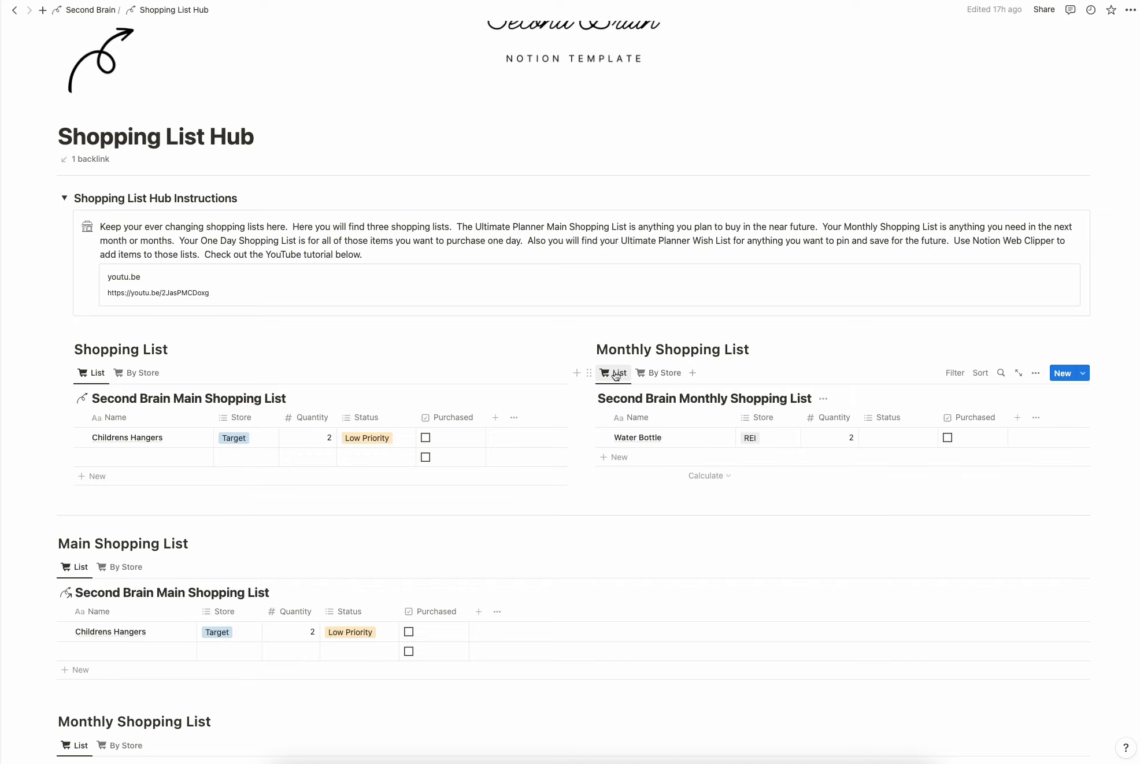
pyautogui.scroll(-3, 702, 395)
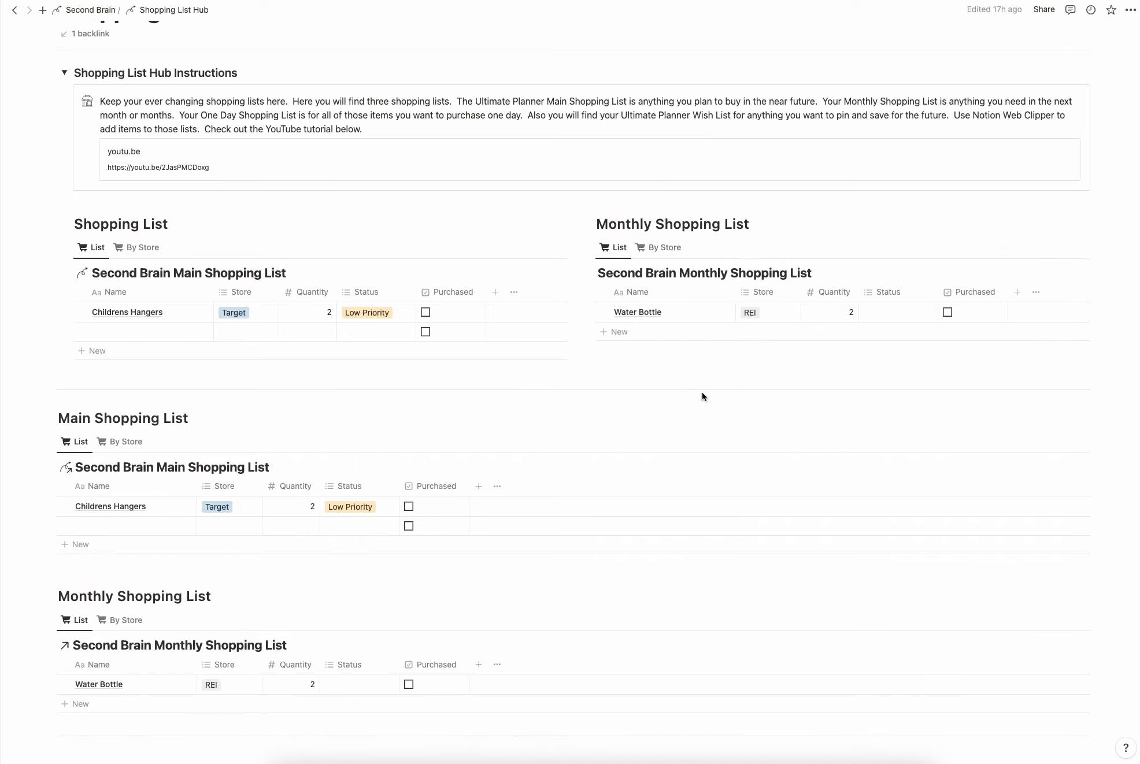
# Look over the Shopping List Hub's One Day Shopping List, Wish List and Perpetual Shopping Lists previews
pyautogui.scroll(-8, 702, 396)
pyautogui.scroll(8, 702, 397)
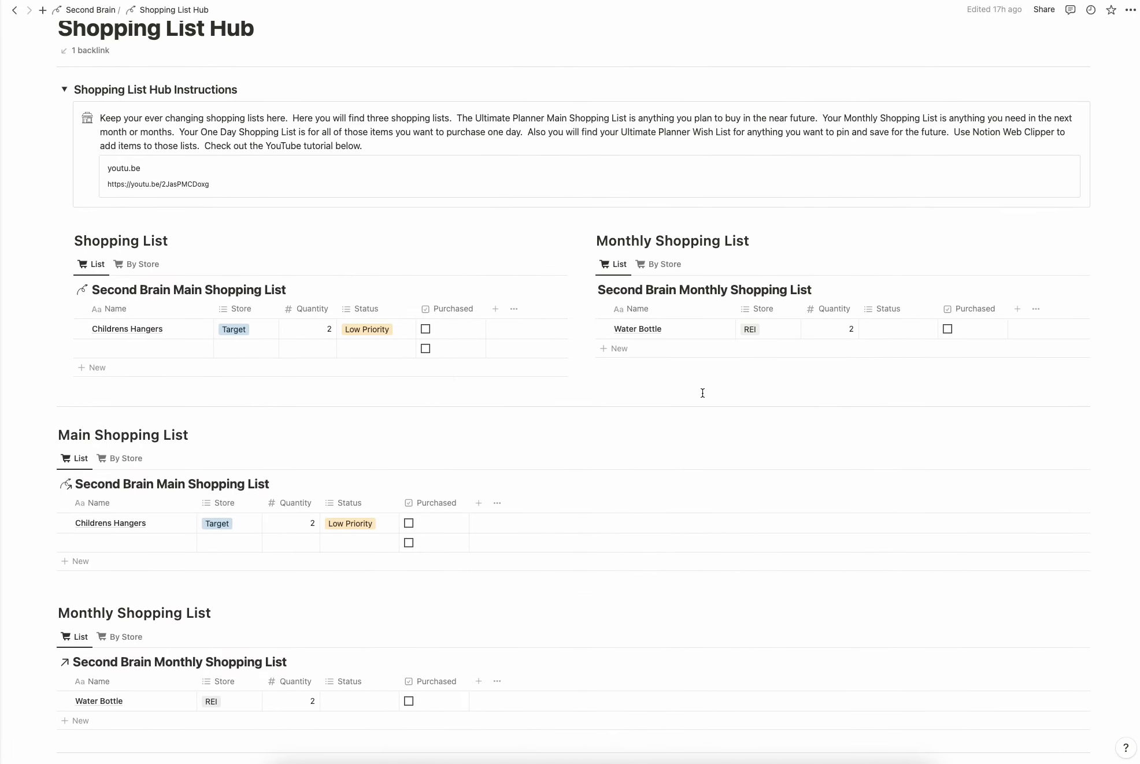
pyautogui.scroll(-5, 728, 326)
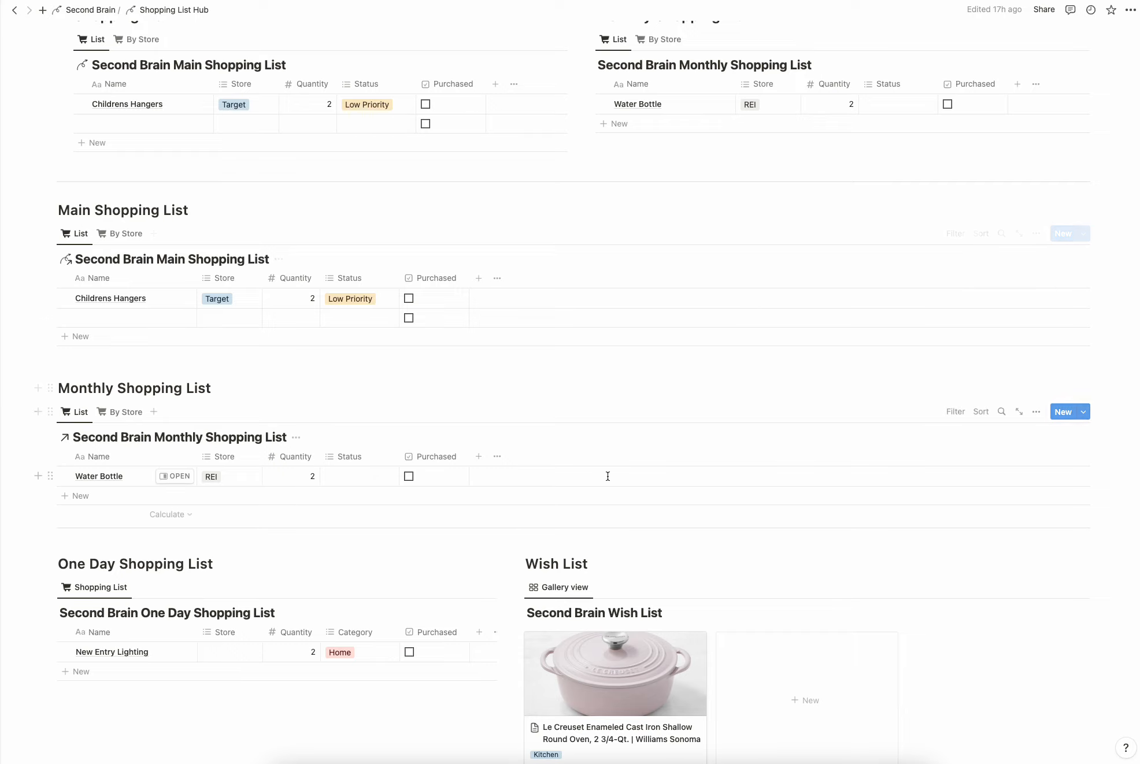
pyautogui.scroll(-3, 666, 476)
pyautogui.scroll(-3, 665, 476)
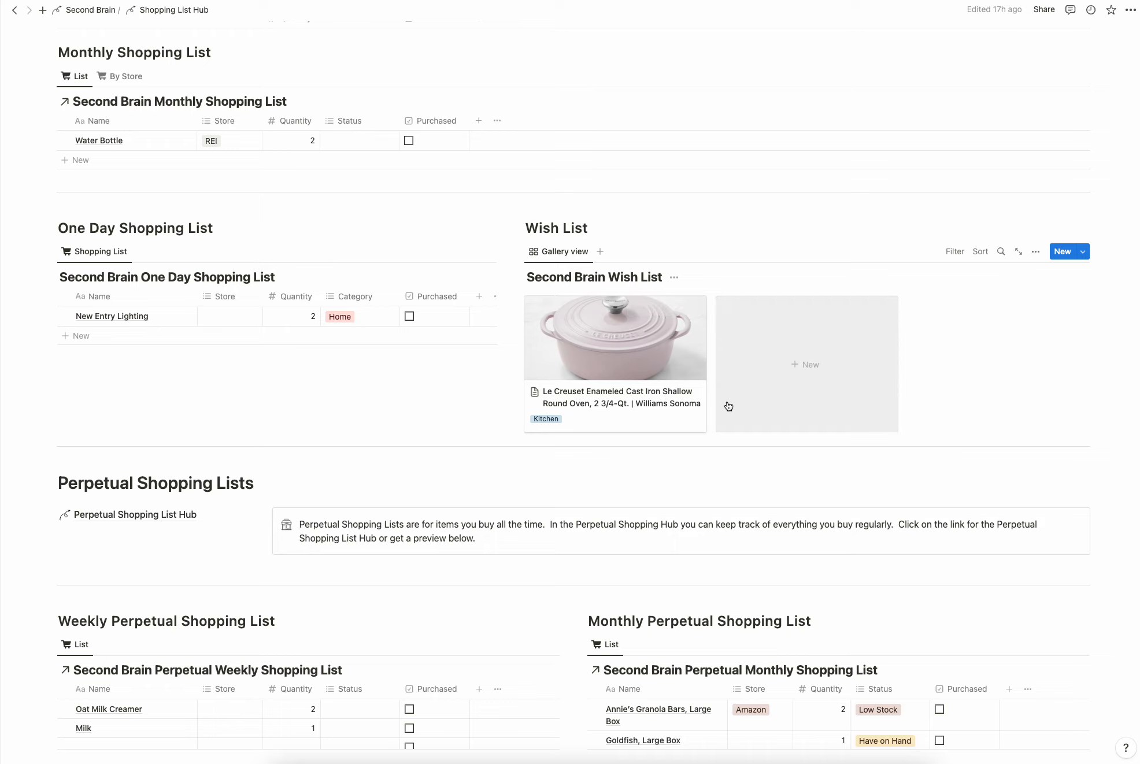
pyautogui.scroll(-7, 728, 406)
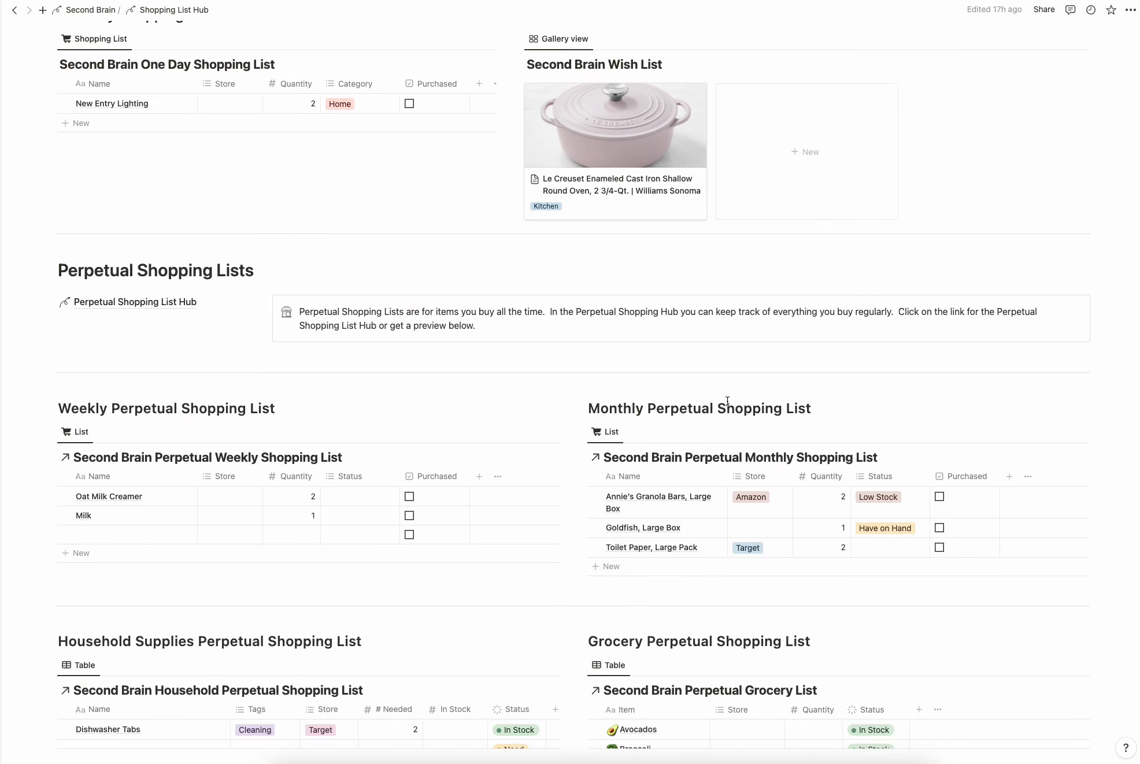
pyautogui.scroll(-6, 727, 401)
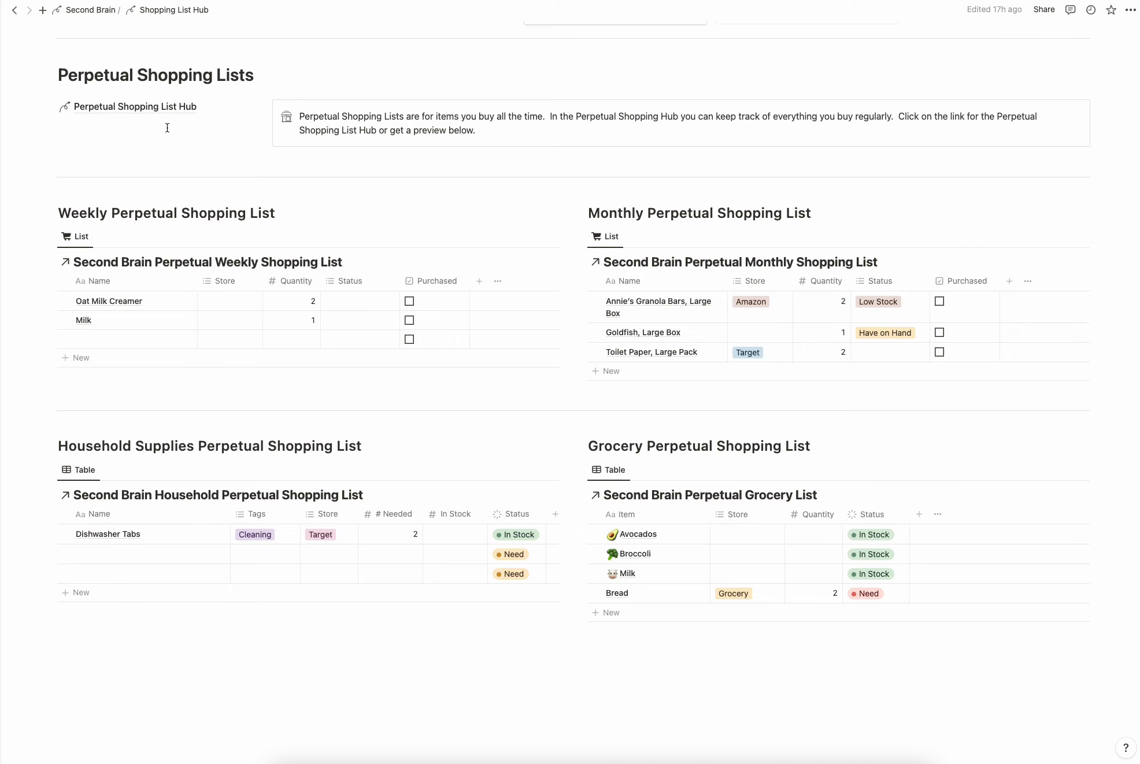
# Open the Perpetual Shopping List Hub and look over its weekly, monthly and quarterly shopping lists
pyautogui.click(144, 107)
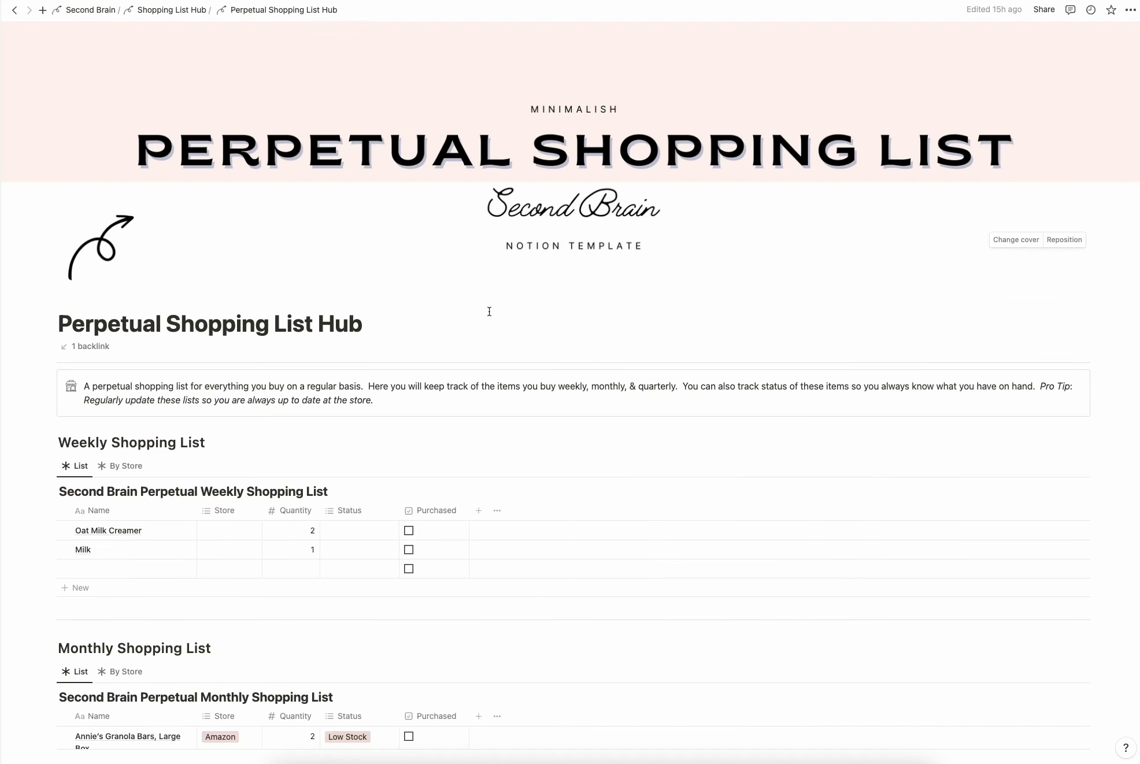
pyautogui.scroll(-6, 485, 310)
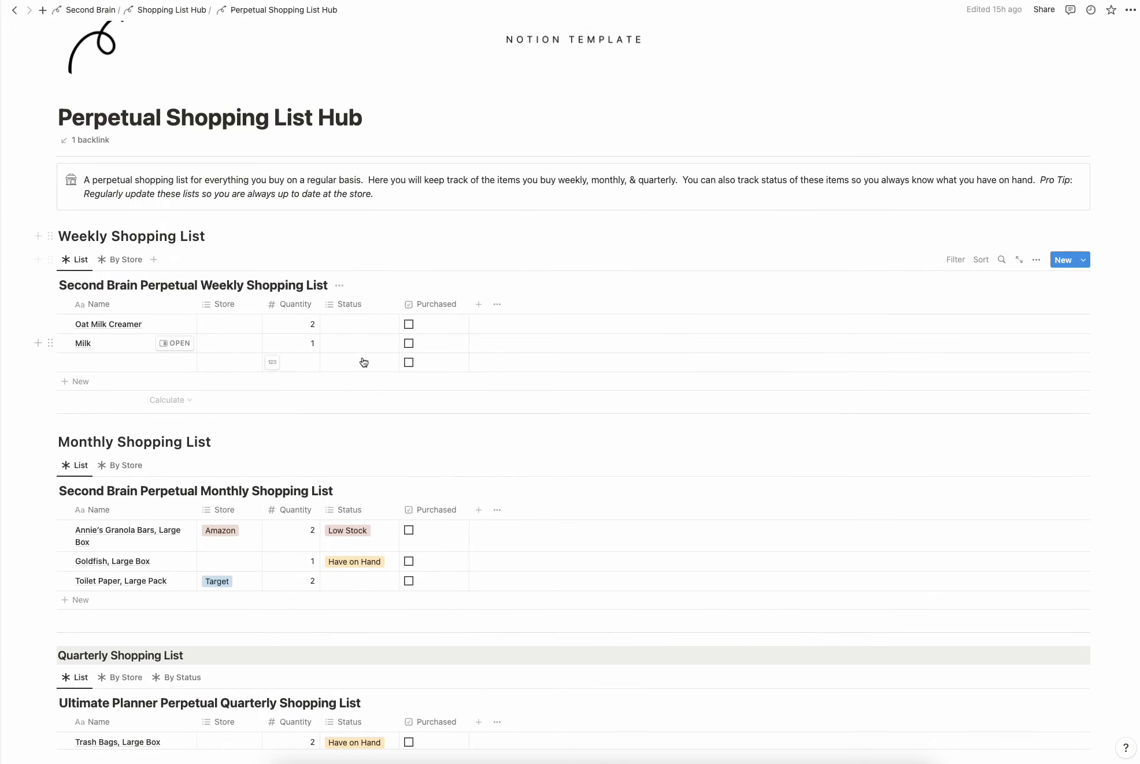
pyautogui.scroll(-6, 341, 288)
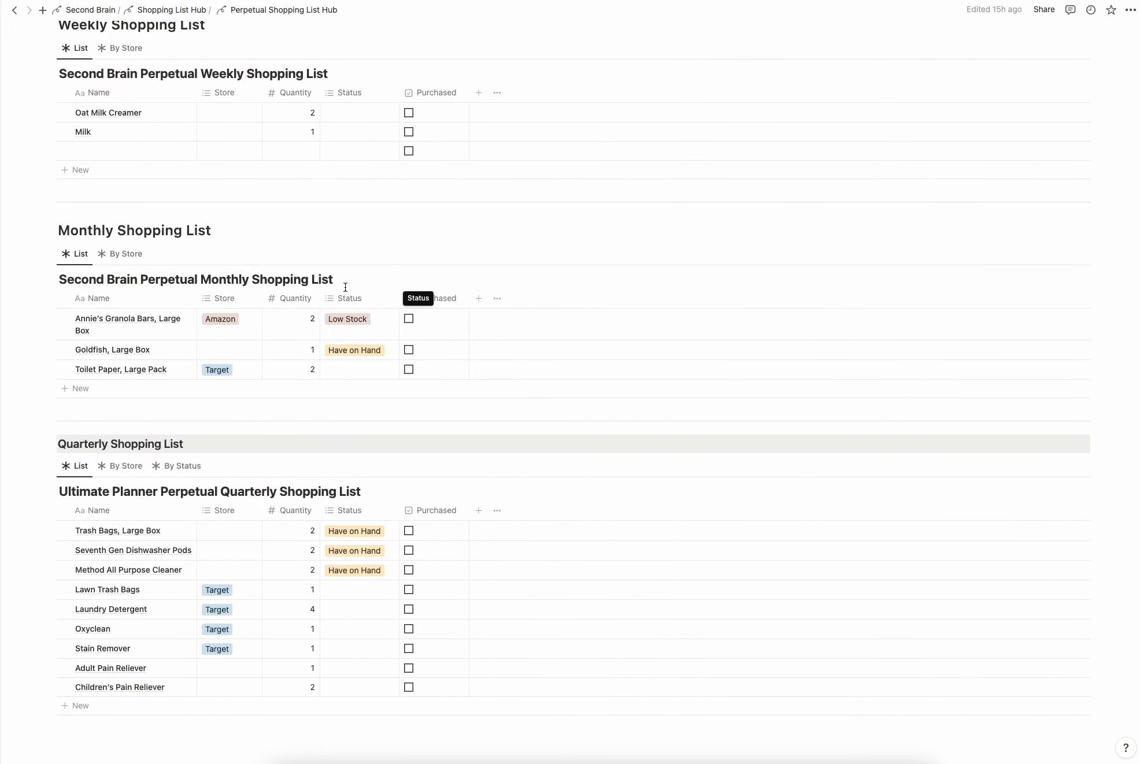
pyautogui.scroll(-6, 345, 288)
pyautogui.scroll(18, 346, 287)
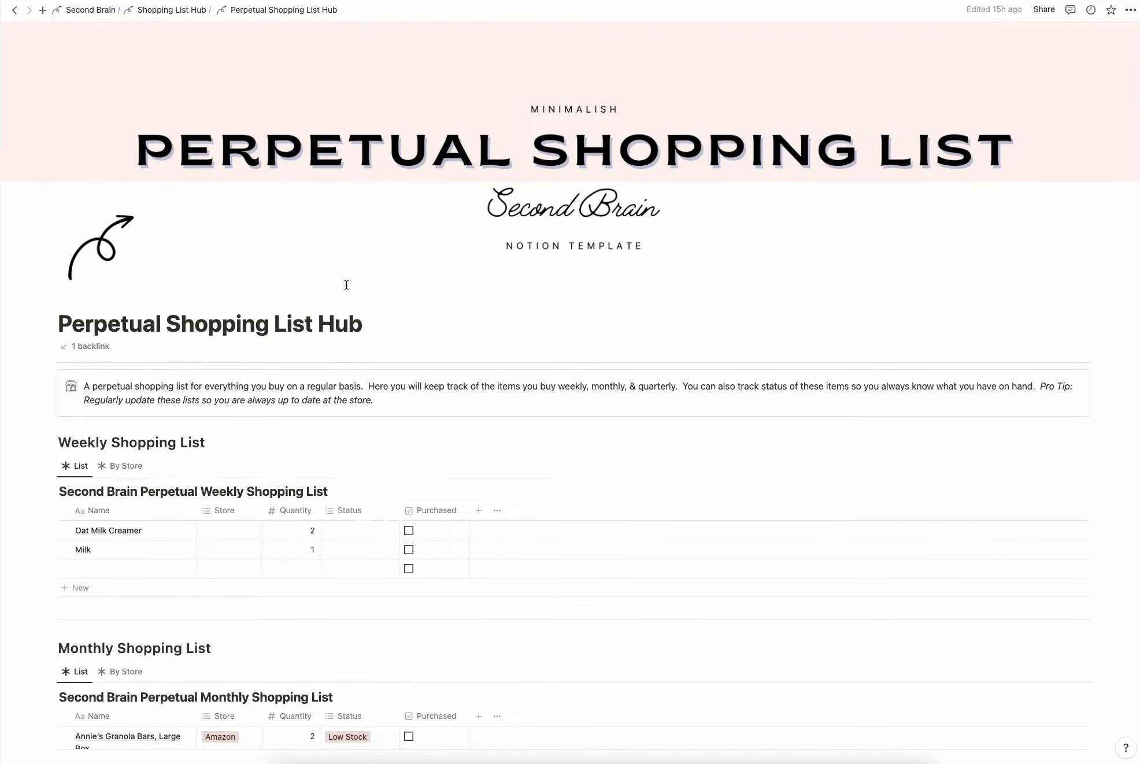
pyautogui.scroll(-6, 346, 286)
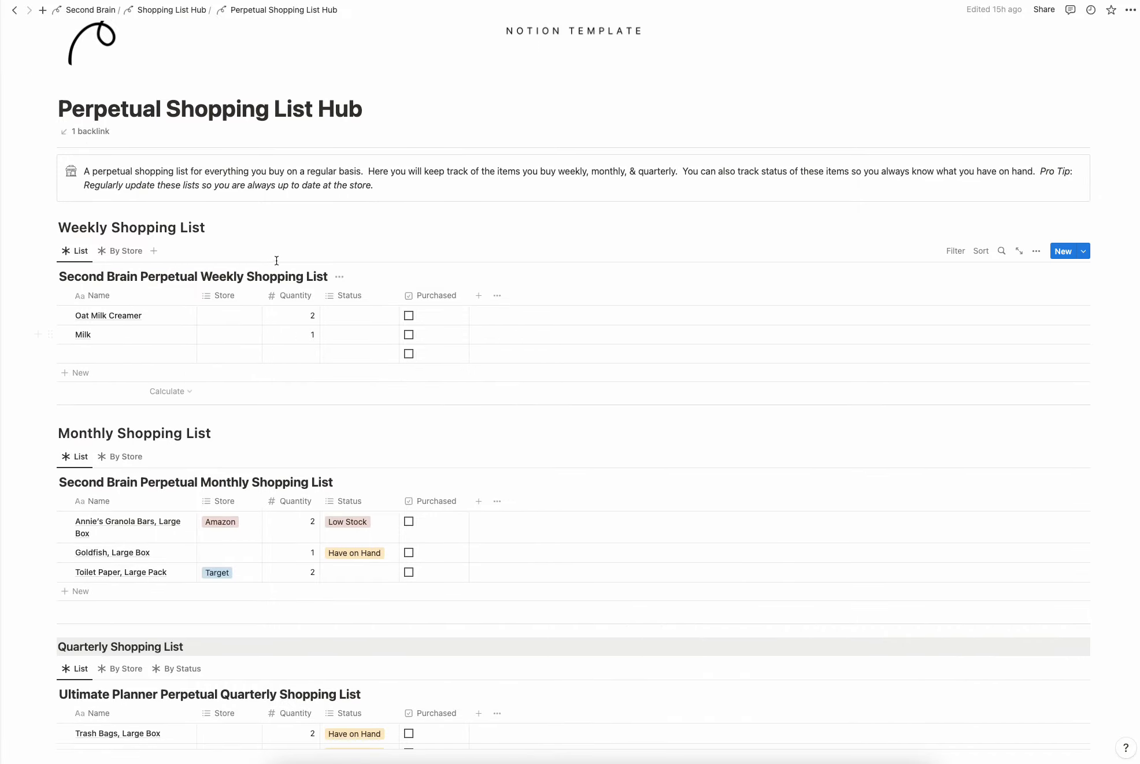
pyautogui.scroll(-7, 324, 312)
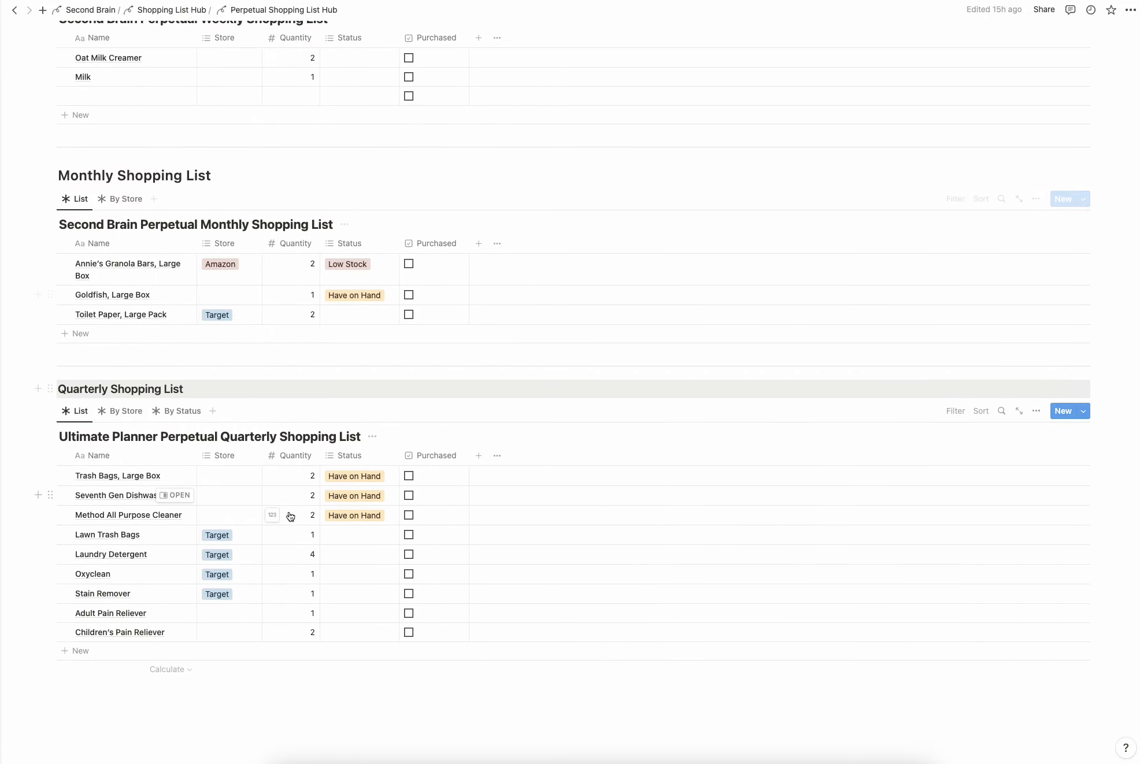
pyautogui.scroll(3, 339, 471)
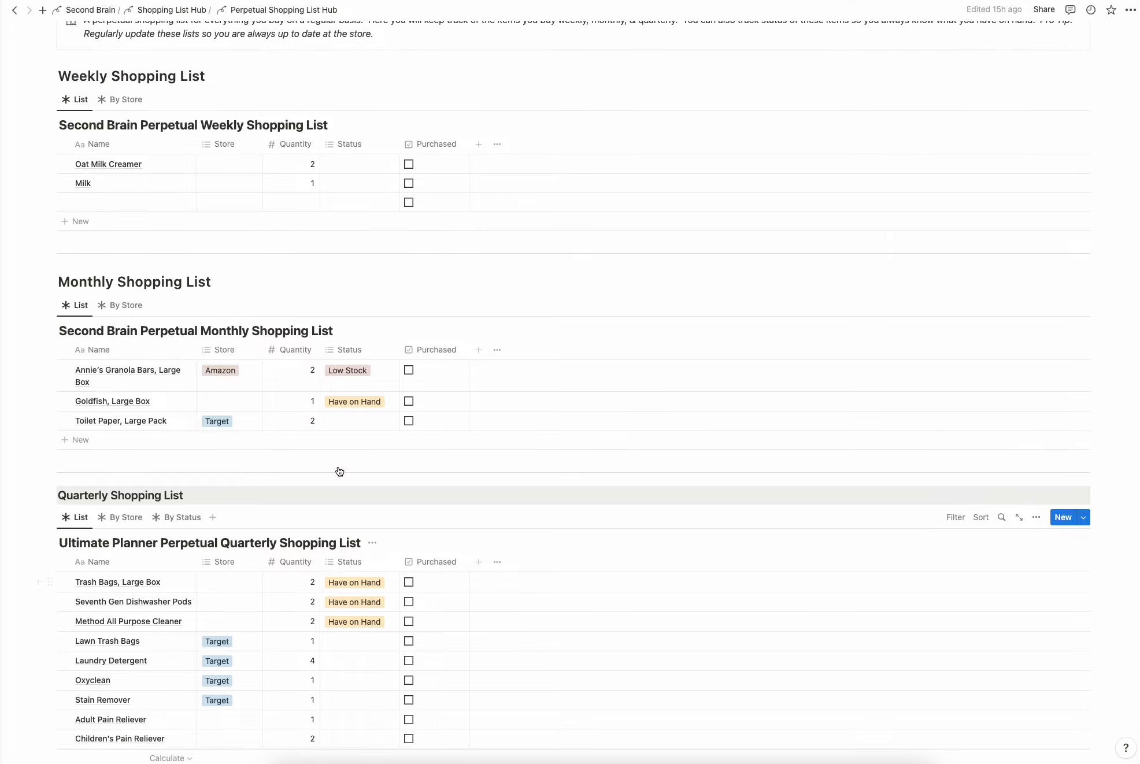
pyautogui.scroll(7, 340, 471)
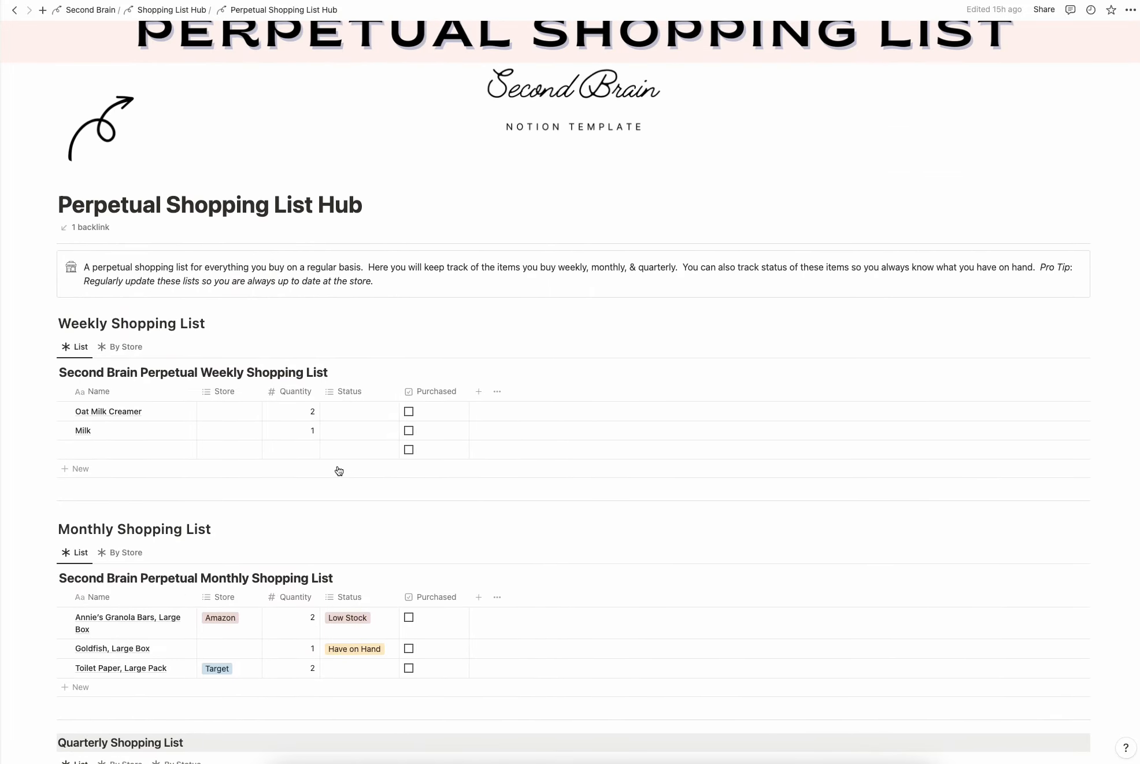
pyautogui.scroll(1, 340, 472)
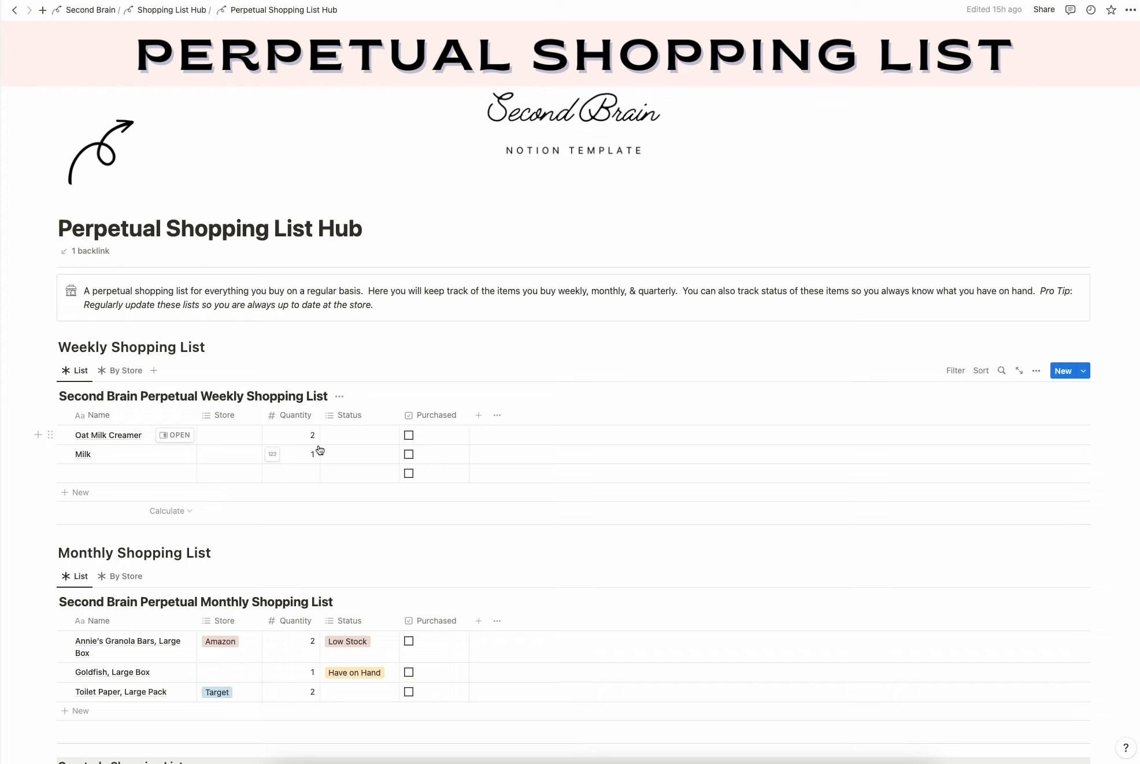
# View the Status and Store options available for Oat Milk Creamer in the perpetual Weekly Shopping List
pyautogui.scroll(-3, 320, 450)
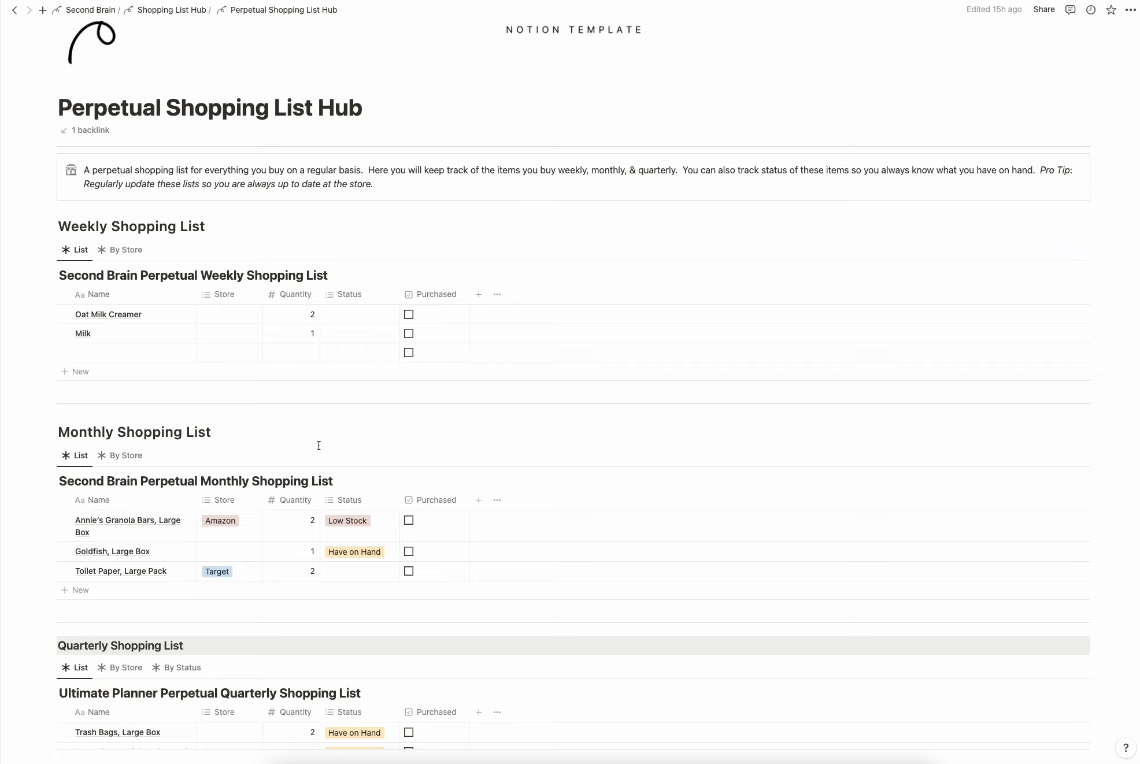
pyautogui.click(354, 315)
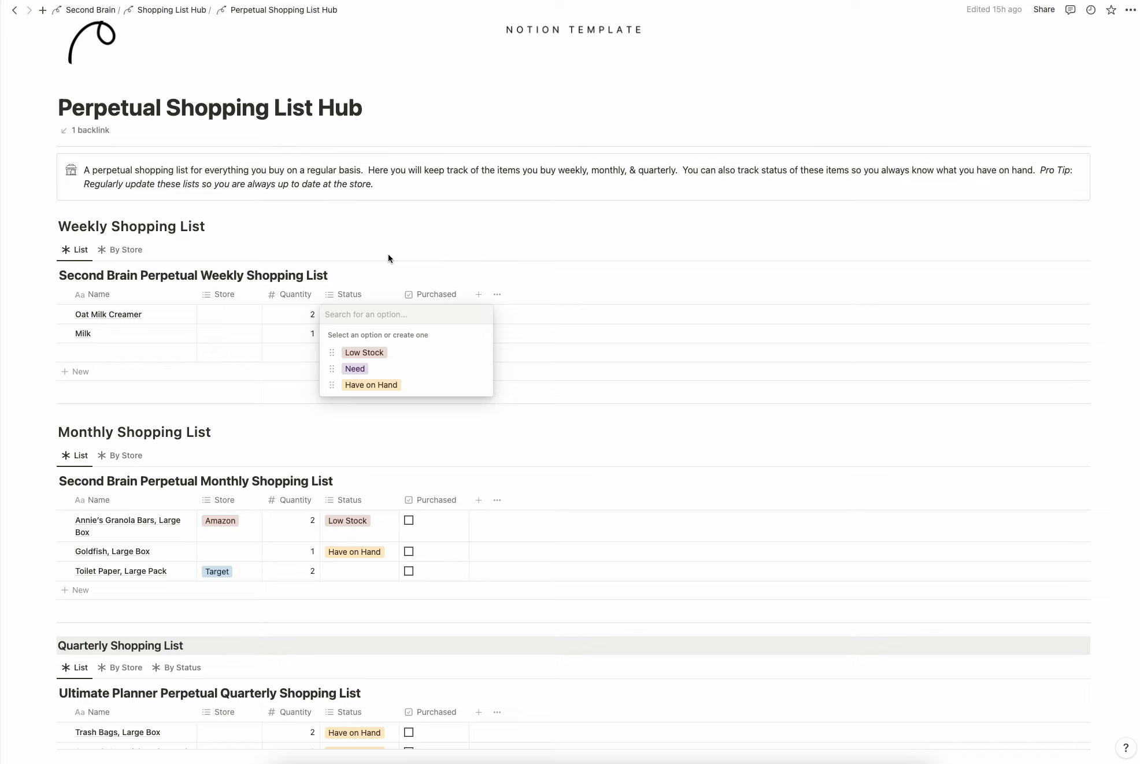
pyautogui.press('Escape')
pyautogui.scroll(-1, 361, 401)
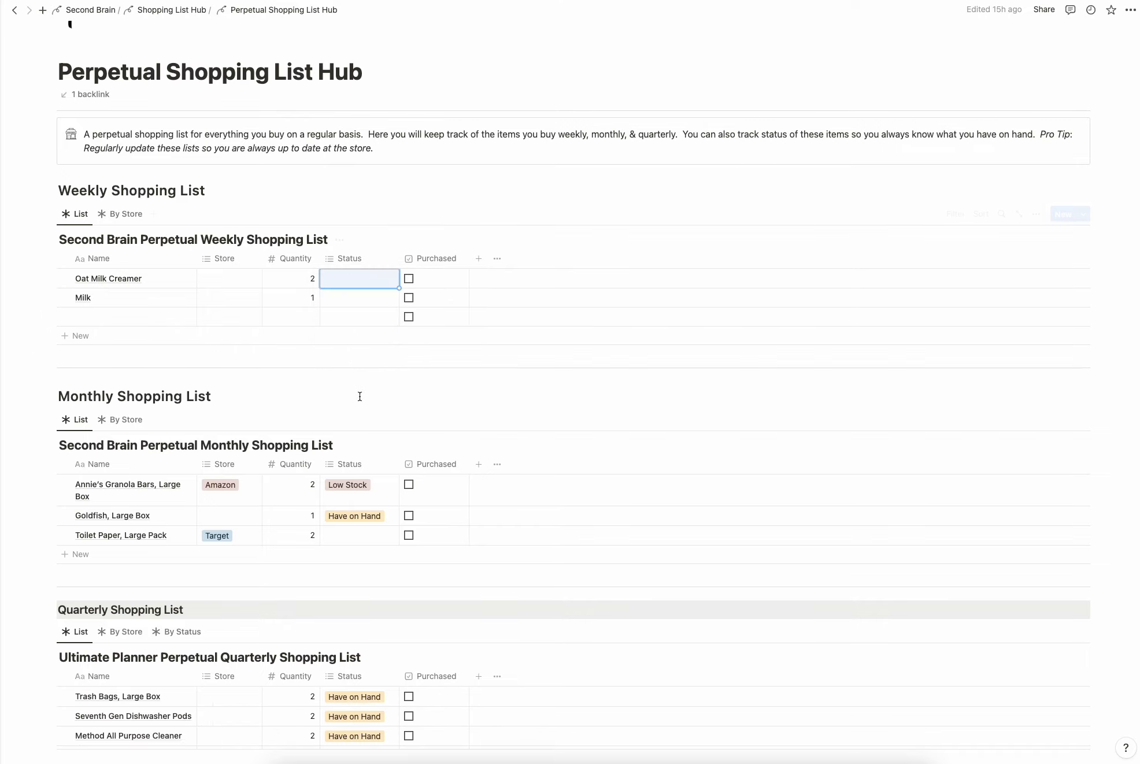
pyautogui.click(230, 278)
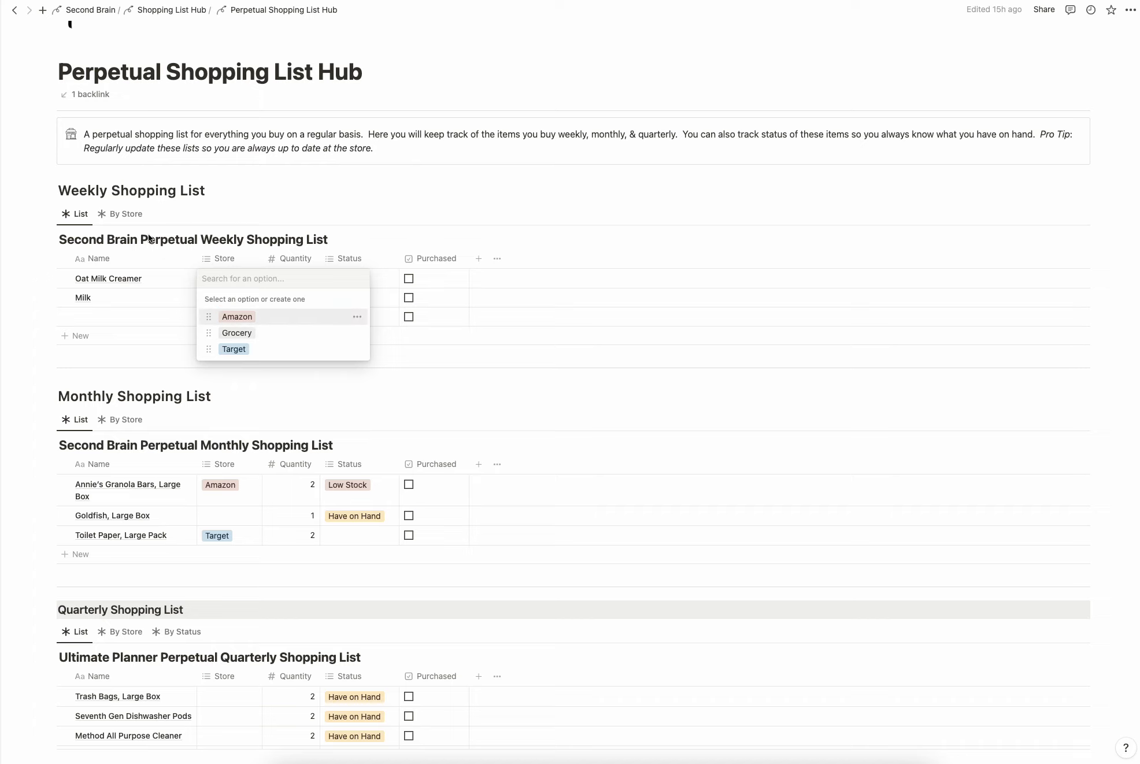
# View the perpetual Weekly Shopping List grouped By Store and return it to the List view
pyautogui.click(139, 215)
pyautogui.click(126, 214)
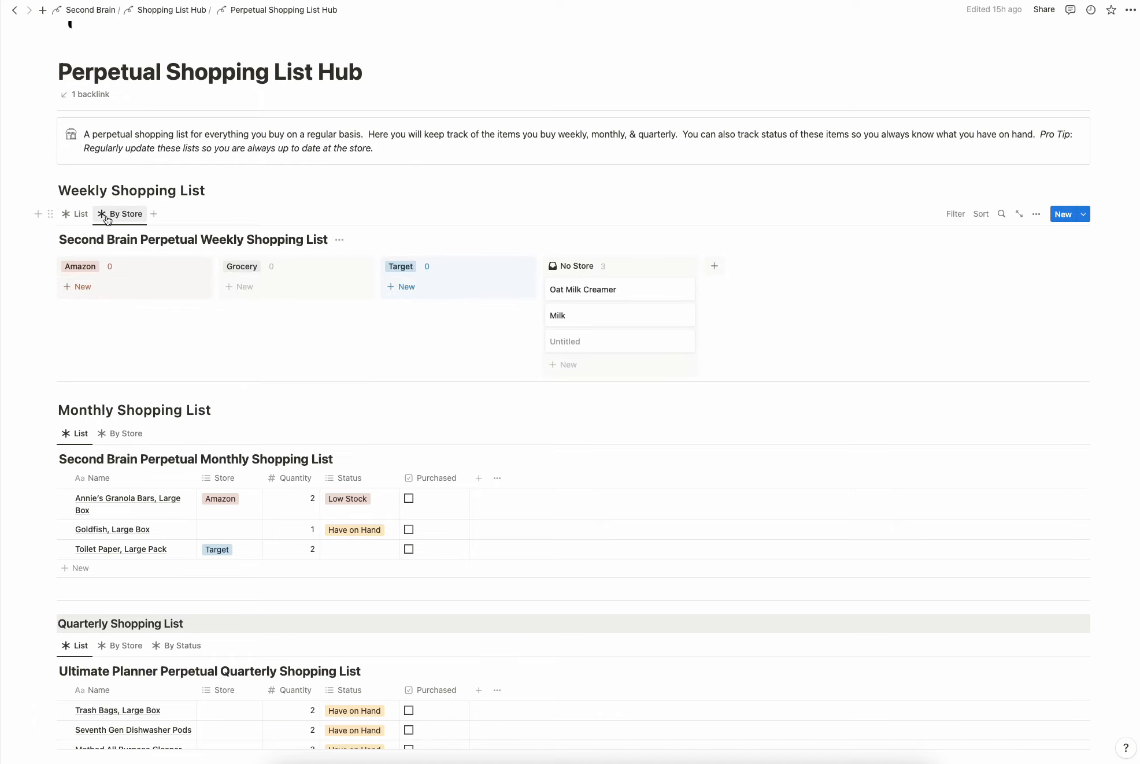
pyautogui.click(76, 214)
# View the Quarterly Shopping List By Store and By Status, and return it to the List view
pyautogui.scroll(-5, 268, 237)
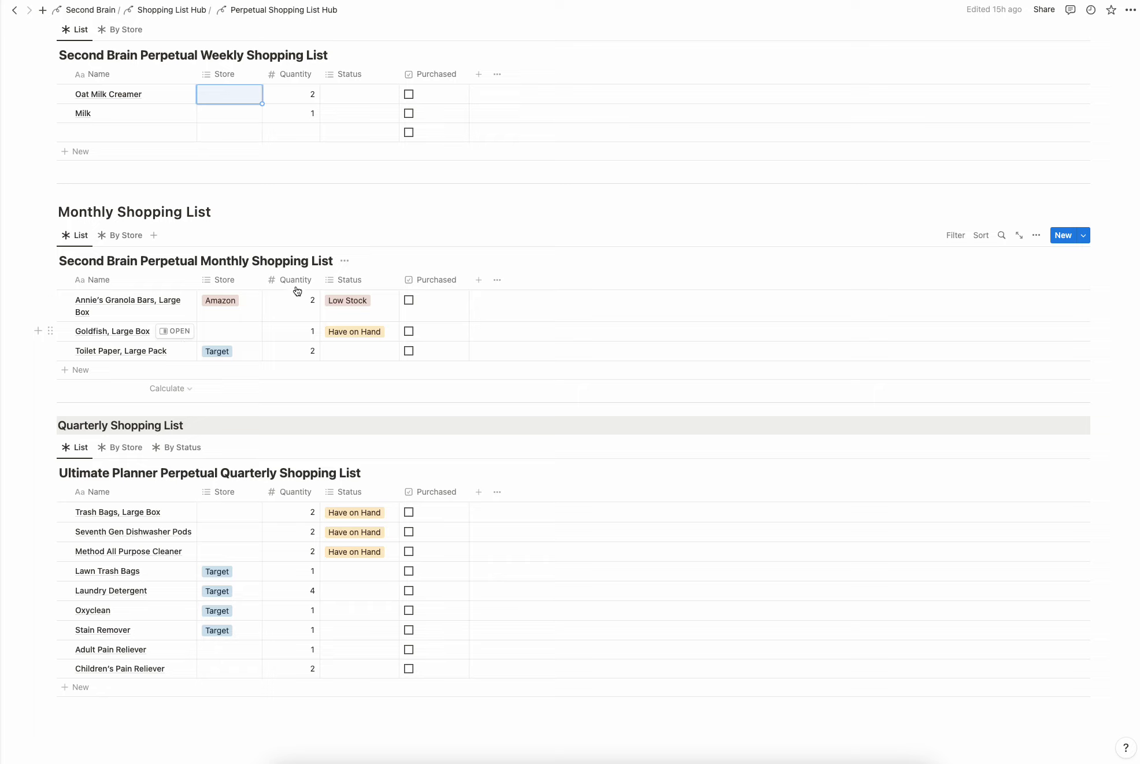
pyautogui.scroll(2, 347, 293)
pyautogui.scroll(-5, 359, 398)
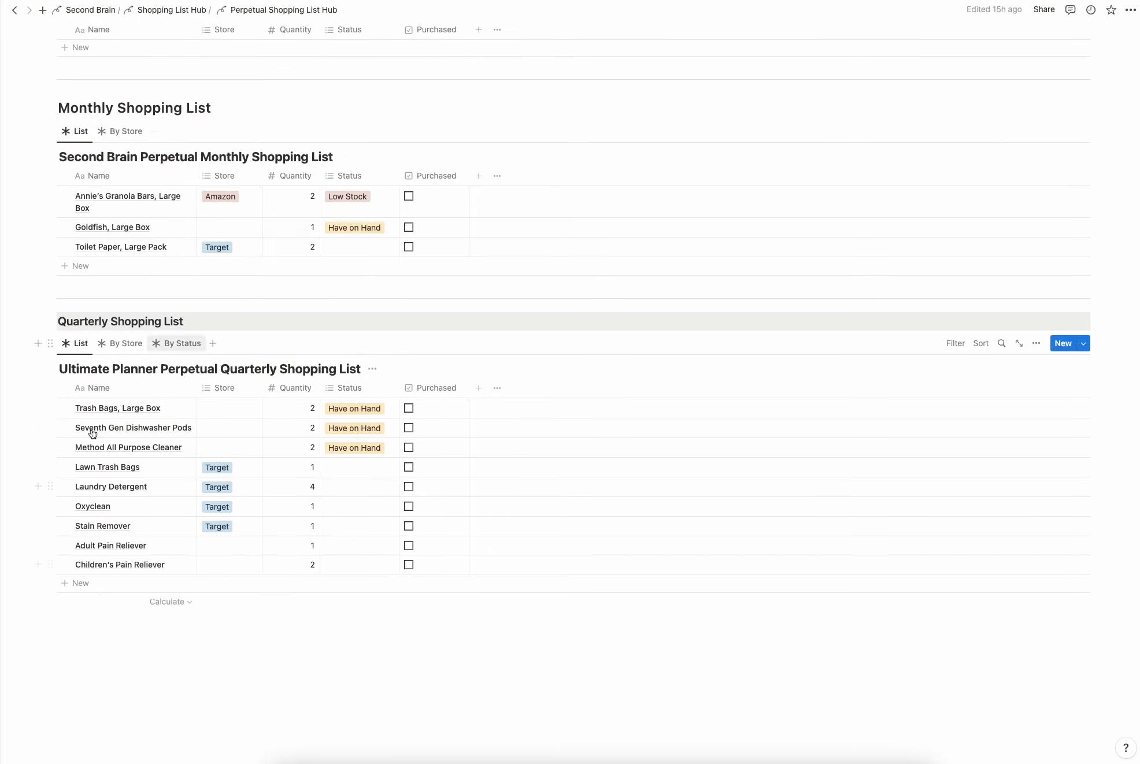
pyautogui.scroll(-3, 525, 442)
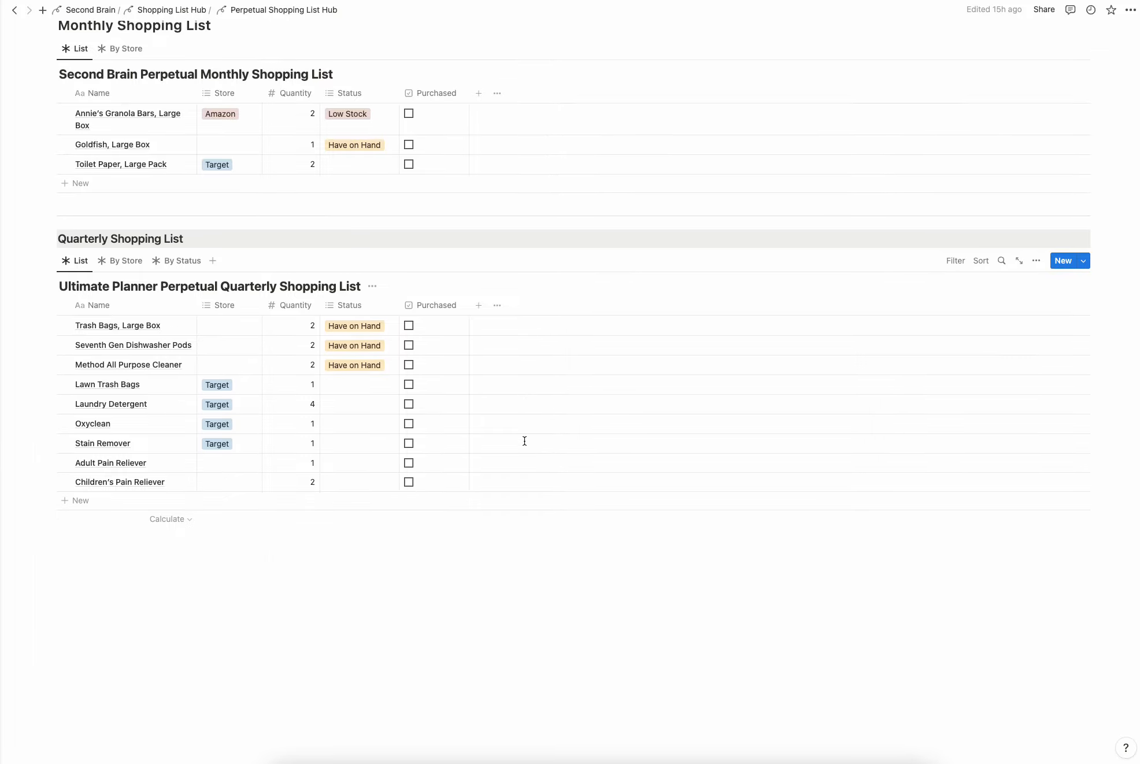
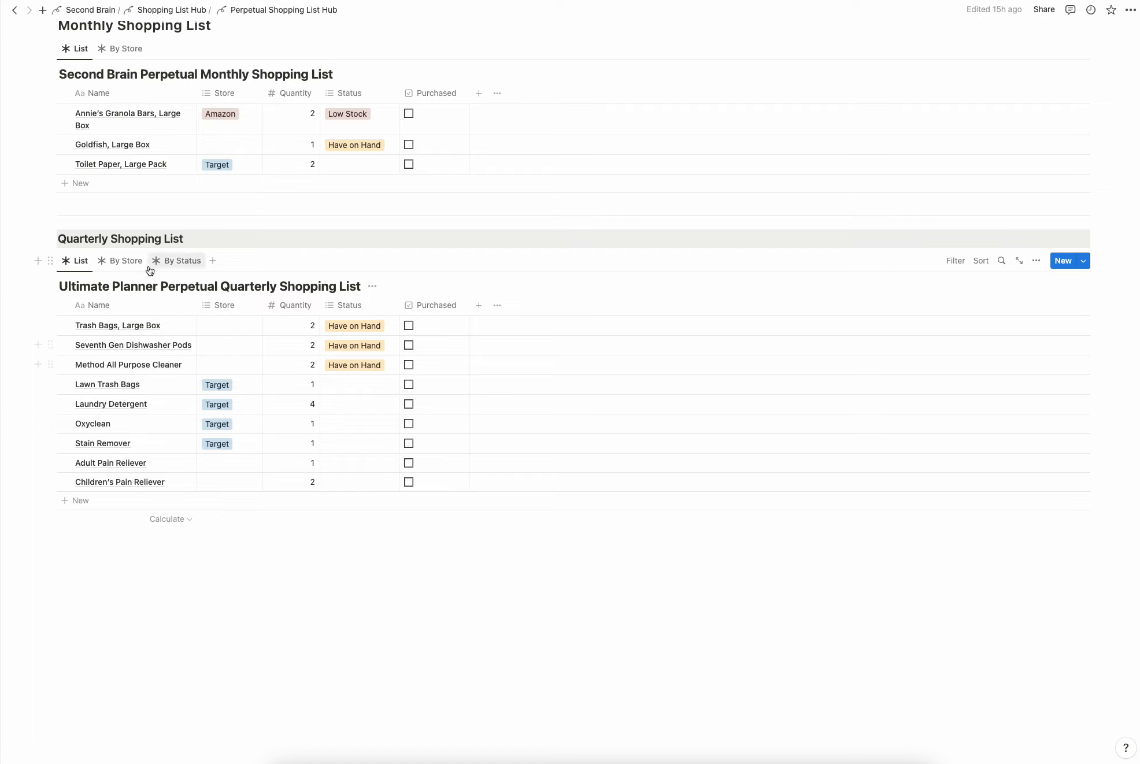
pyautogui.click(114, 261)
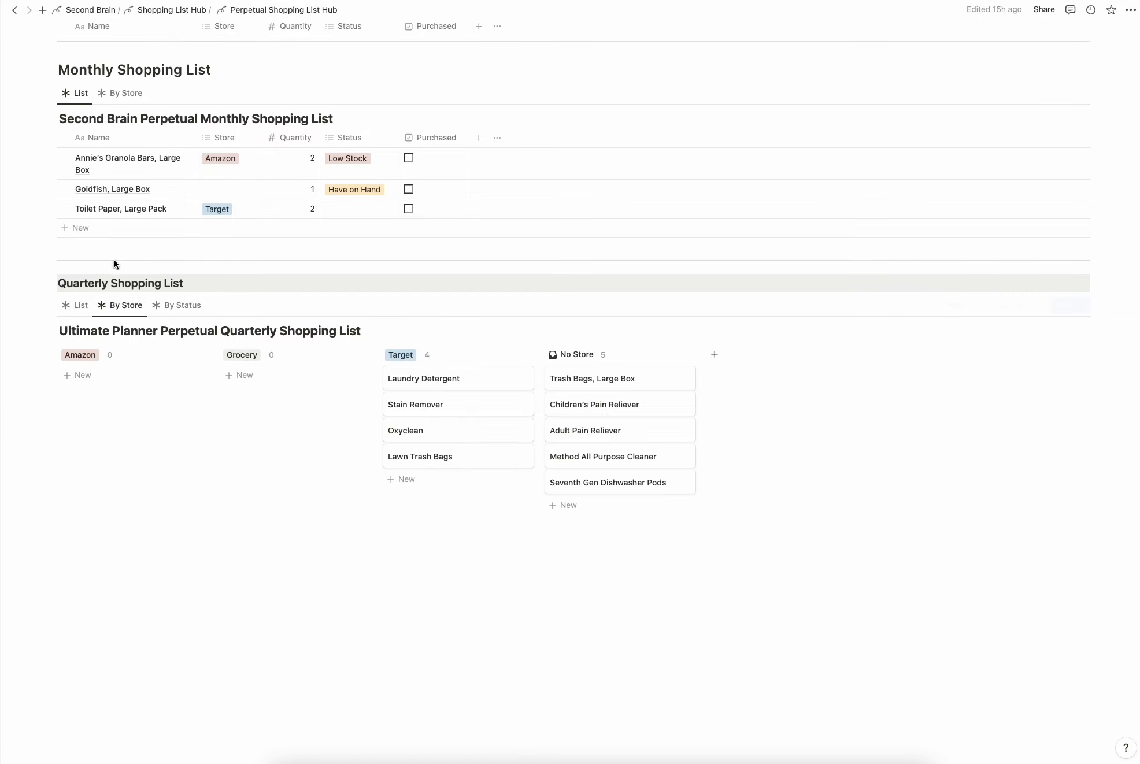
pyautogui.click(180, 306)
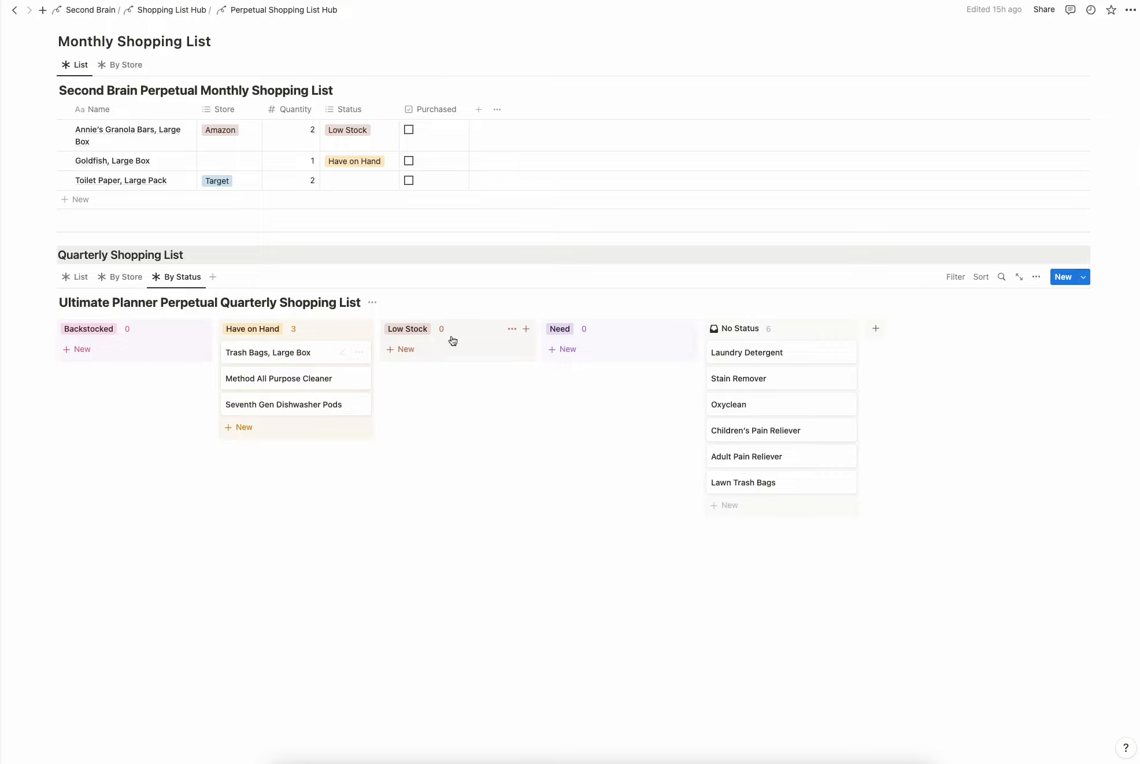
pyautogui.click(76, 277)
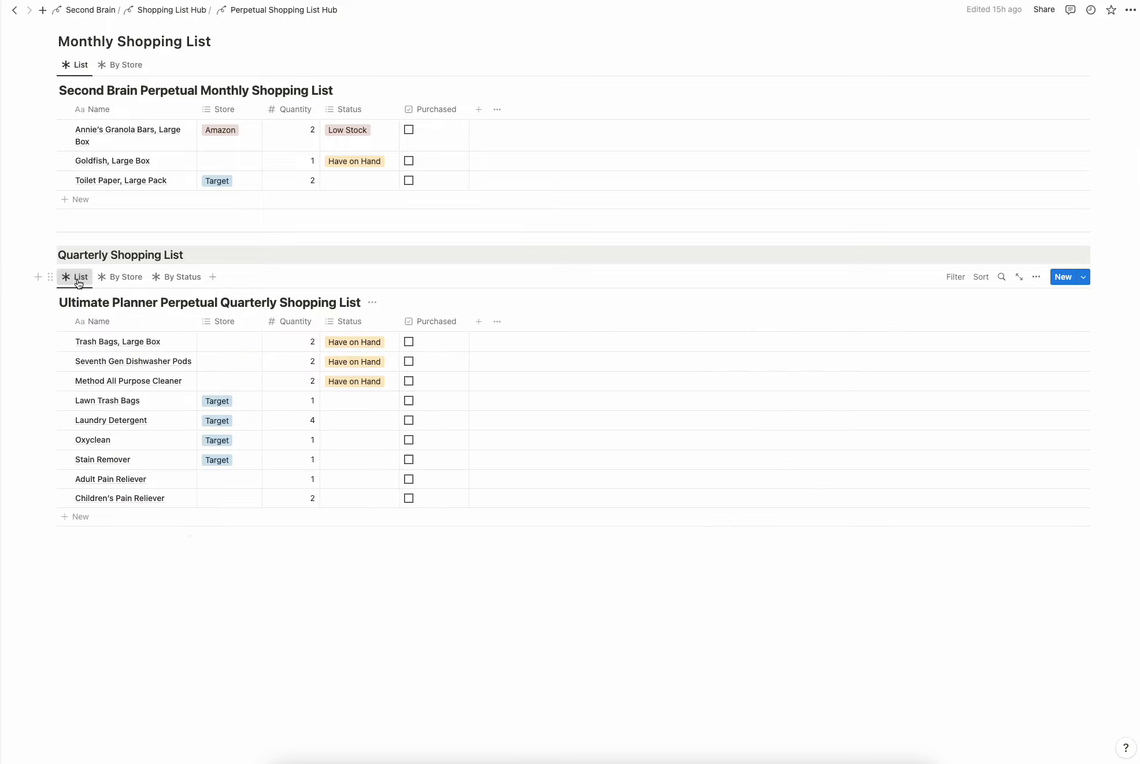
# Return to the Shopping List Hub and look over the weekly, monthly, household supplies and grocery perpetual lists
pyautogui.scroll(10, 242, 380)
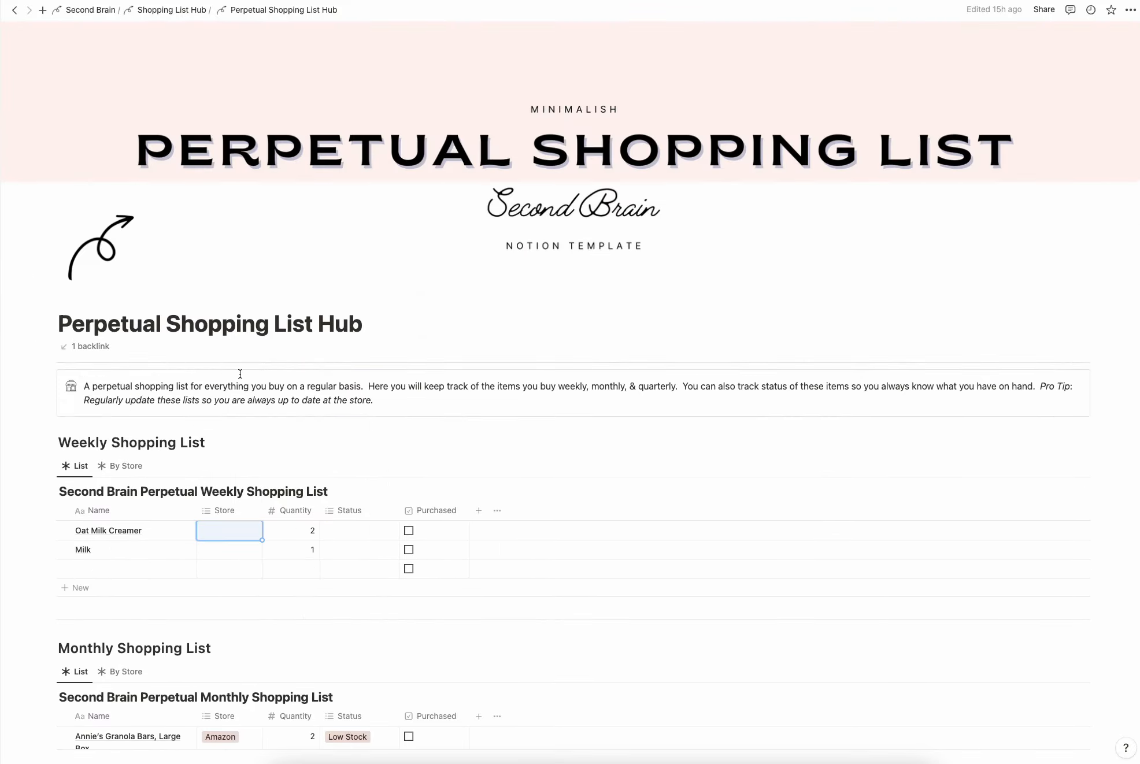
pyautogui.click(166, 10)
pyautogui.scroll(-5, 948, 613)
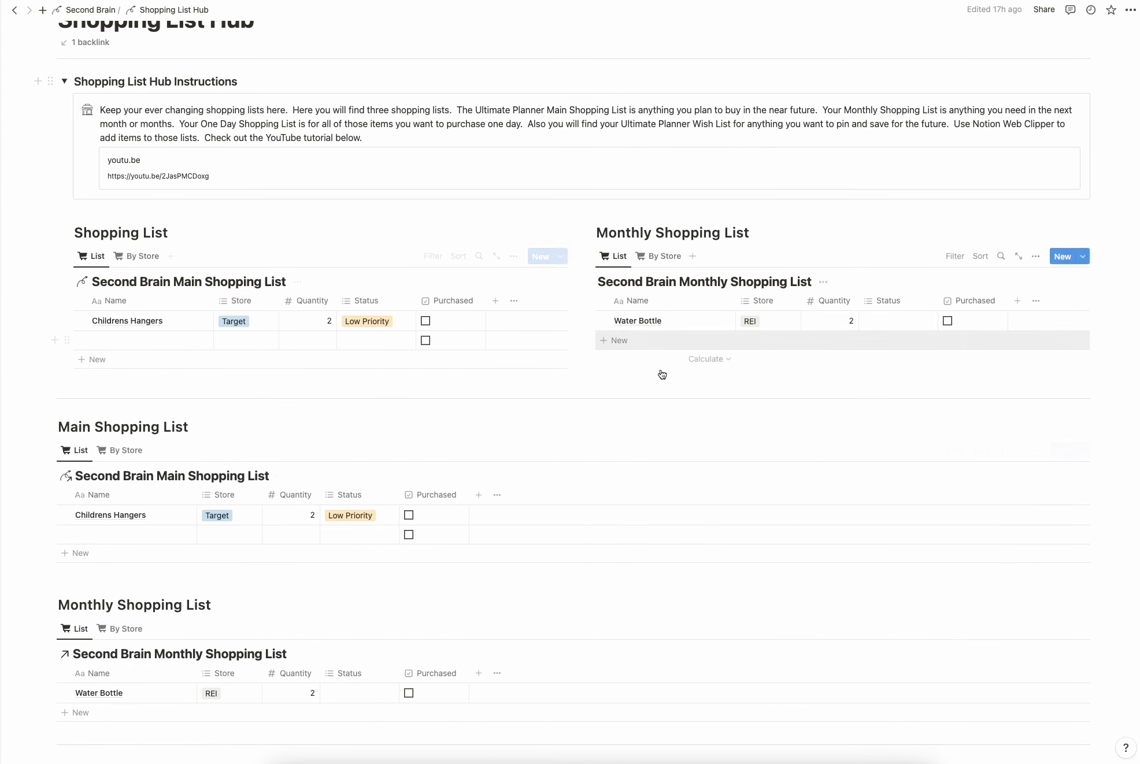
pyautogui.scroll(-3, 427, 280)
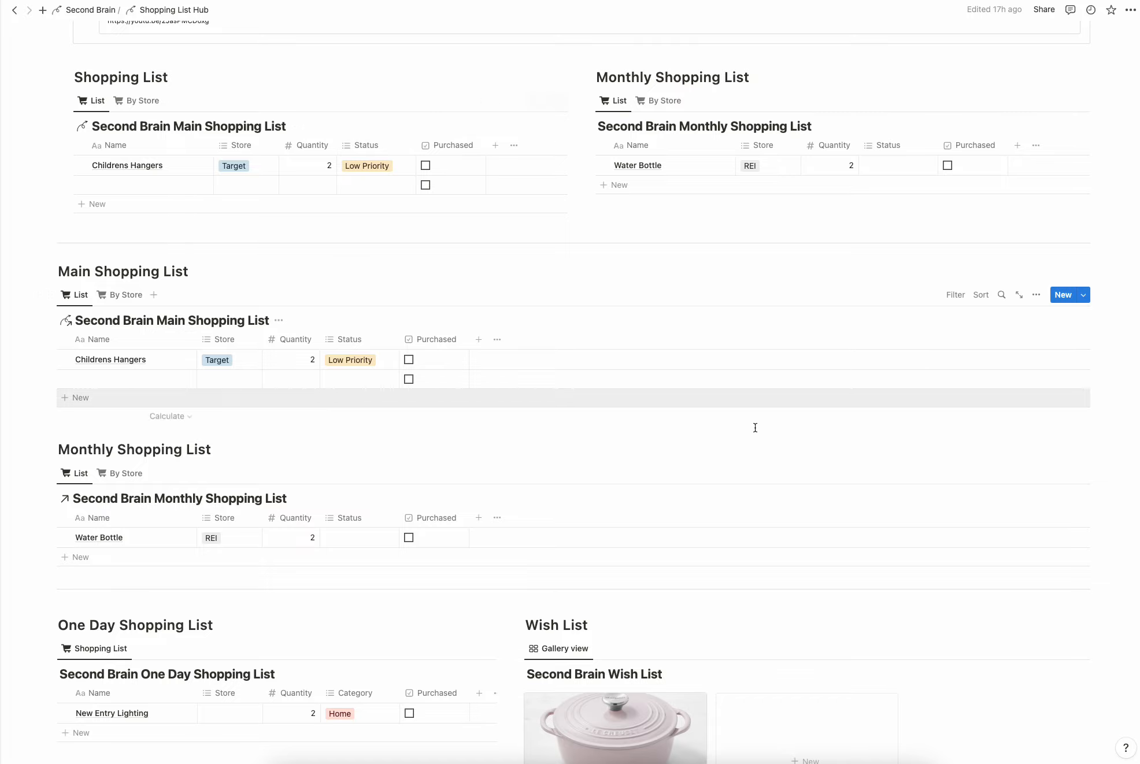
pyautogui.scroll(-10, 746, 547)
pyautogui.scroll(-6, 747, 549)
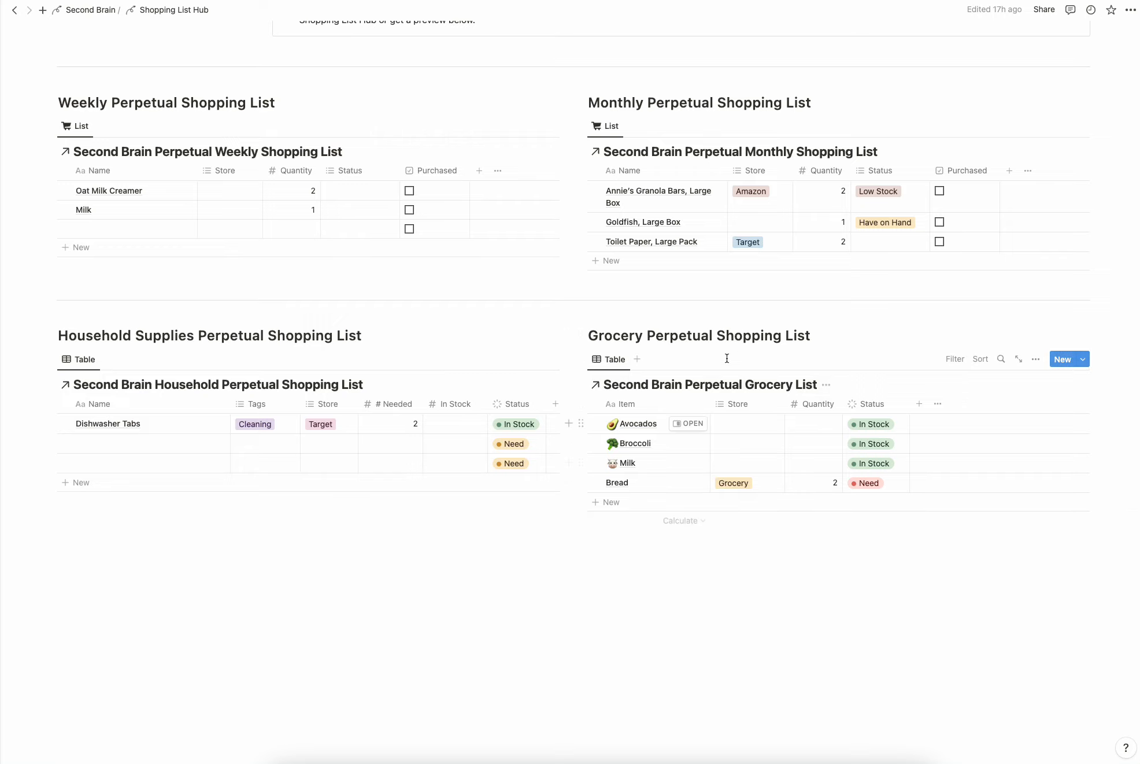
pyautogui.scroll(1, 773, 568)
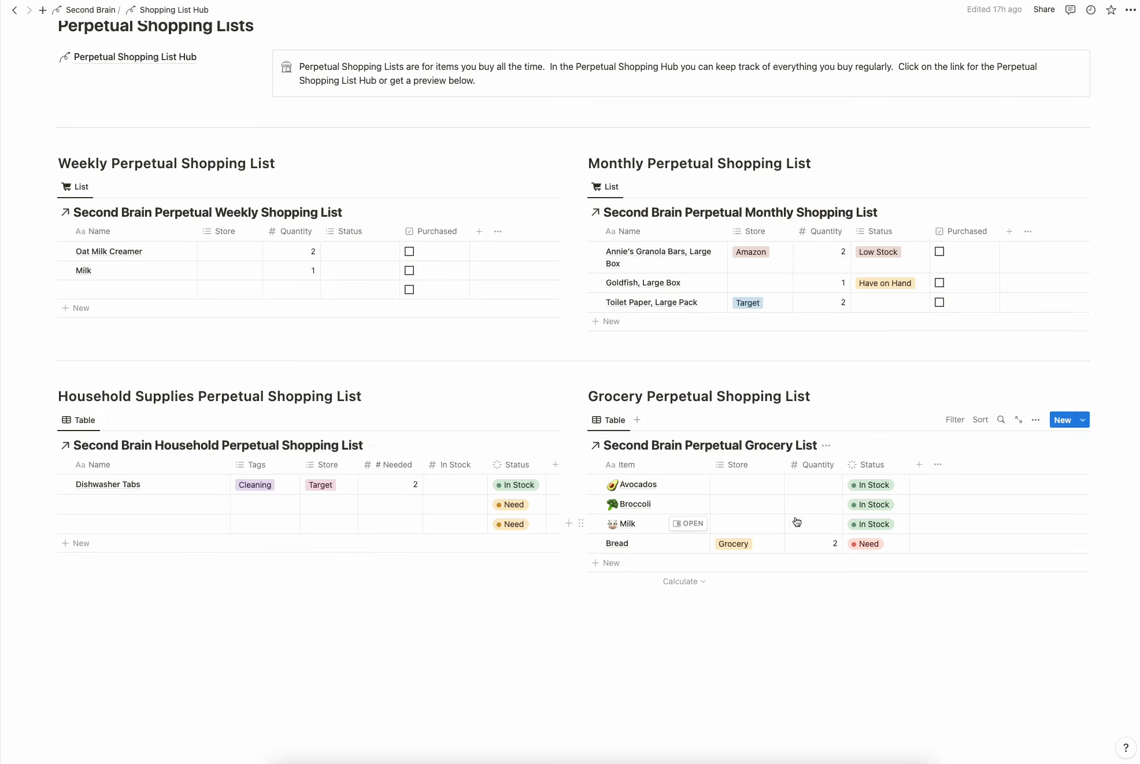
pyautogui.scroll(2, 315, 489)
pyautogui.scroll(2, 316, 489)
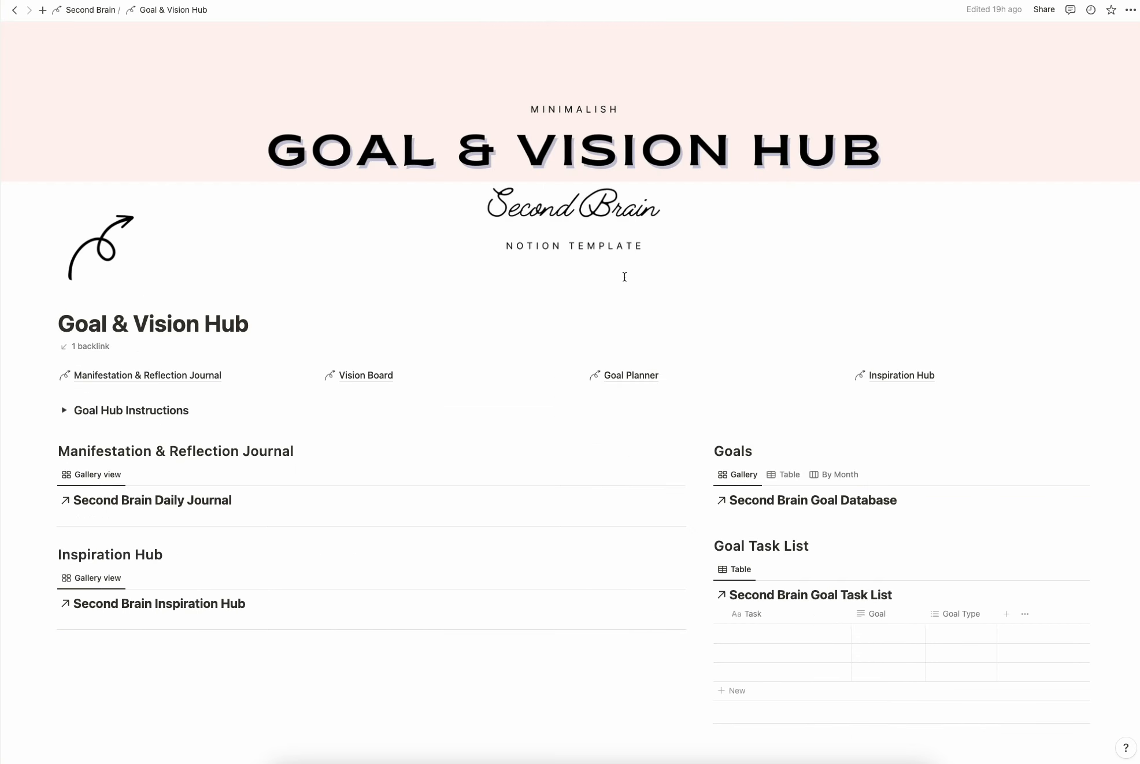
# Expand the Goal Hub Instructions in the Goal & Vision Hub and read through the listed goal-setting steps
pyautogui.scroll(-1, 625, 277)
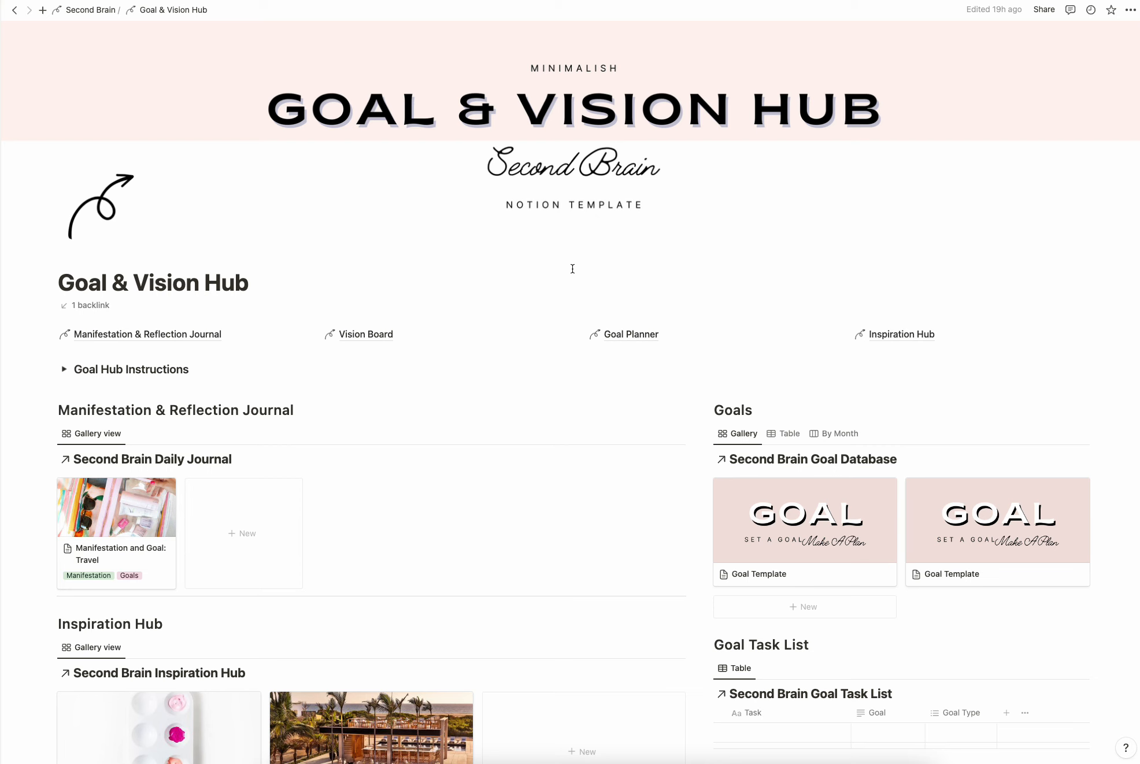
pyautogui.click(63, 370)
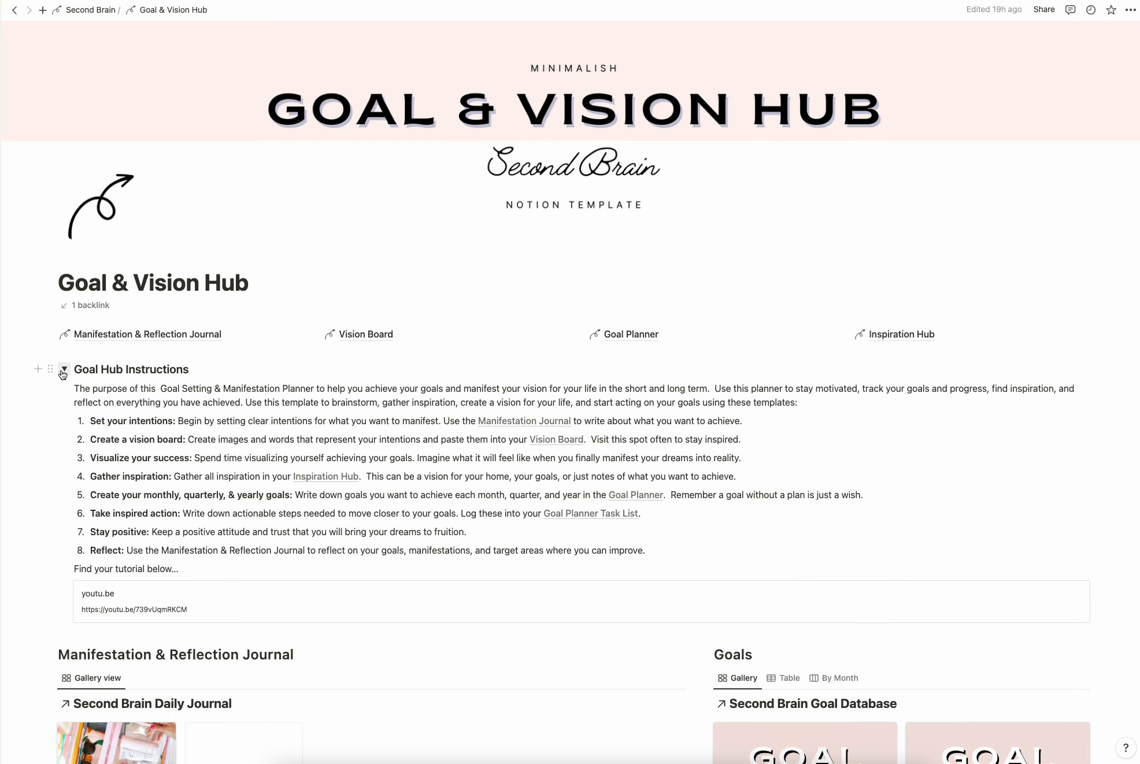
pyautogui.scroll(-3, 312, 410)
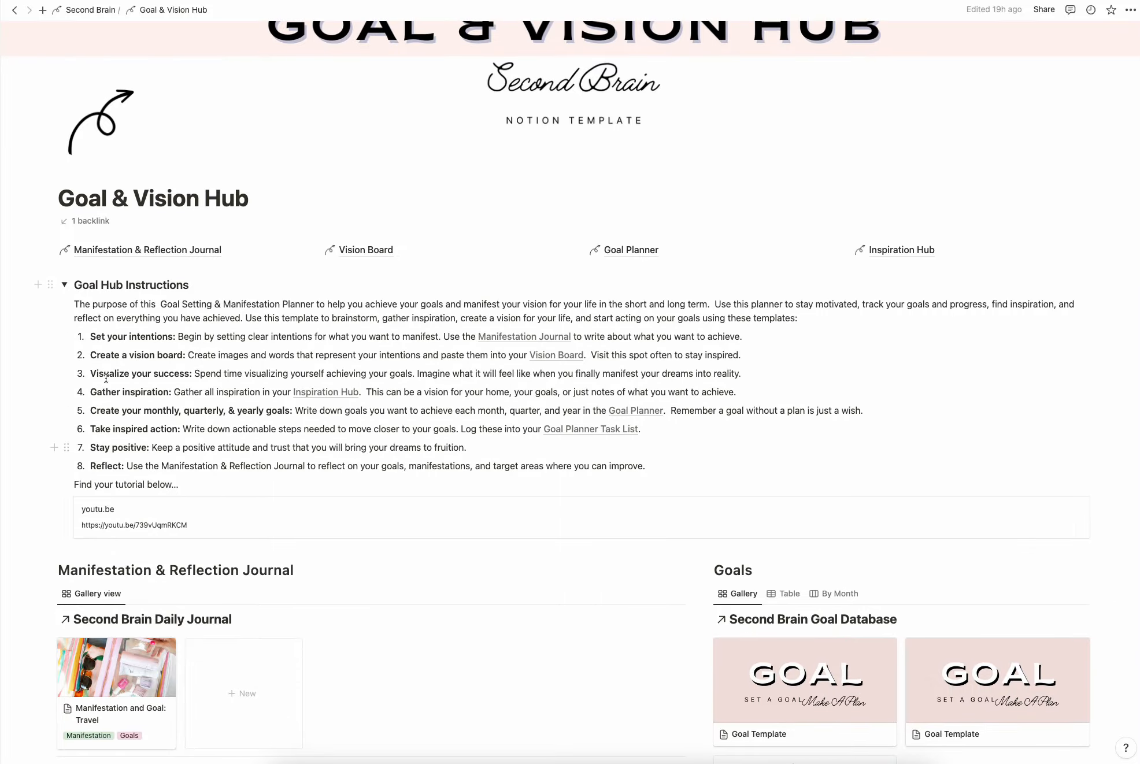
# Reopen the Goal Hub Instructions to look over the goal-setting steps and tutorial link, and leave the section collapsed
pyautogui.click(64, 285)
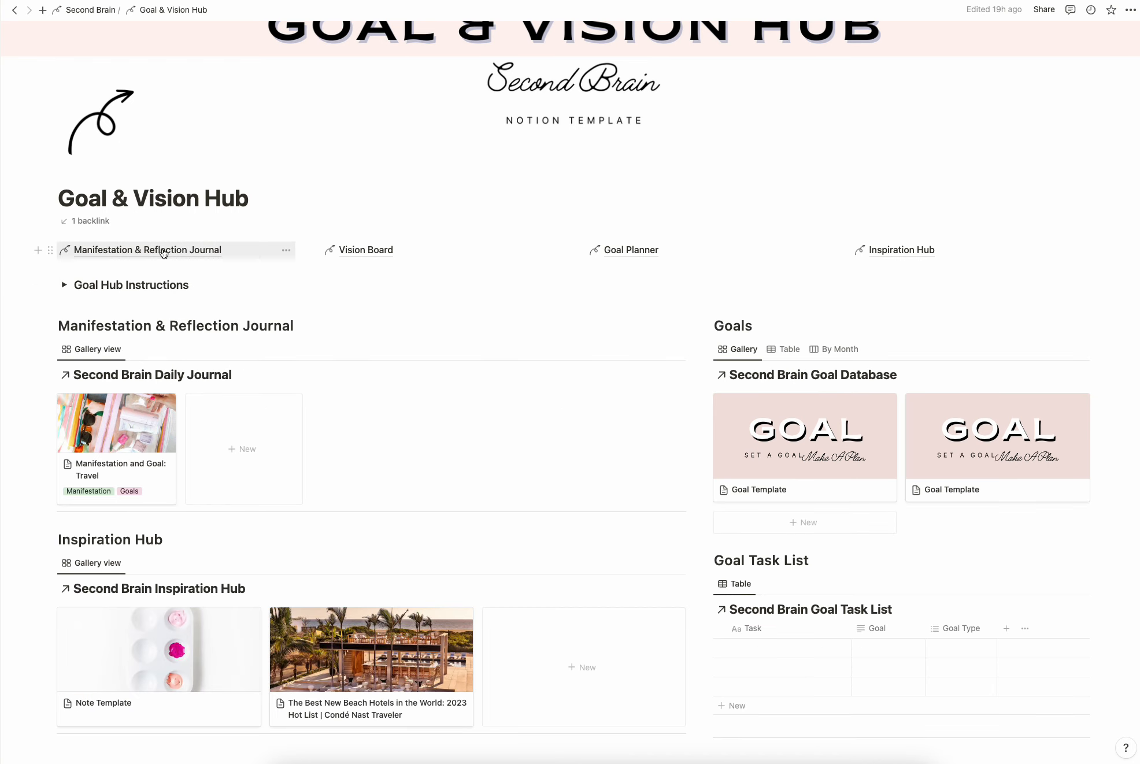
pyautogui.click(64, 284)
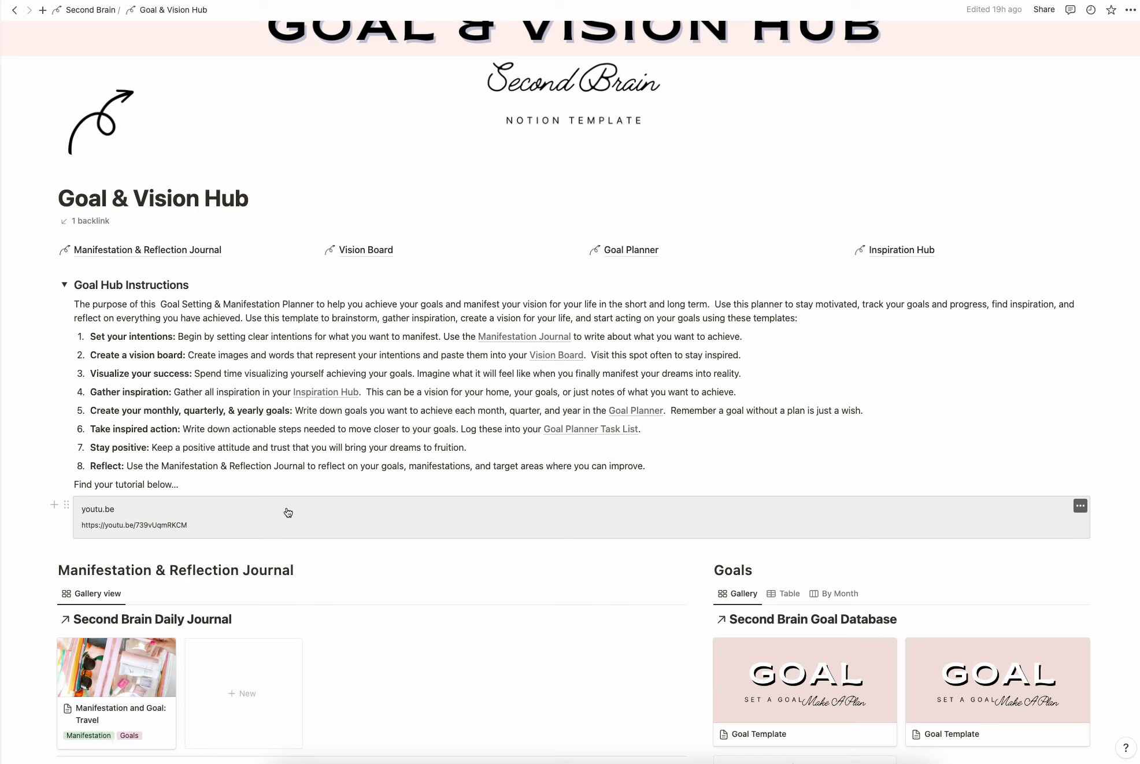
pyautogui.click(64, 285)
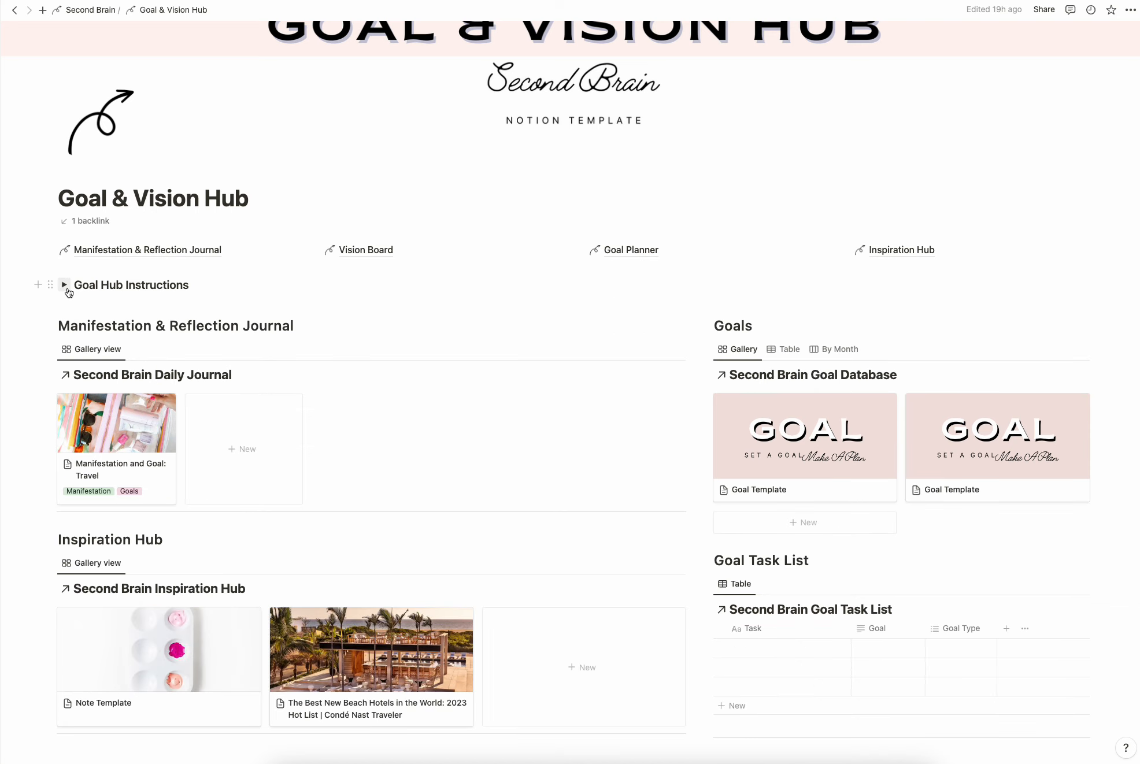
# View the "Manifestation and Goal: Travel" entry in the Second Brain Daily Journal gallery and close it
pyautogui.scroll(-3, 466, 327)
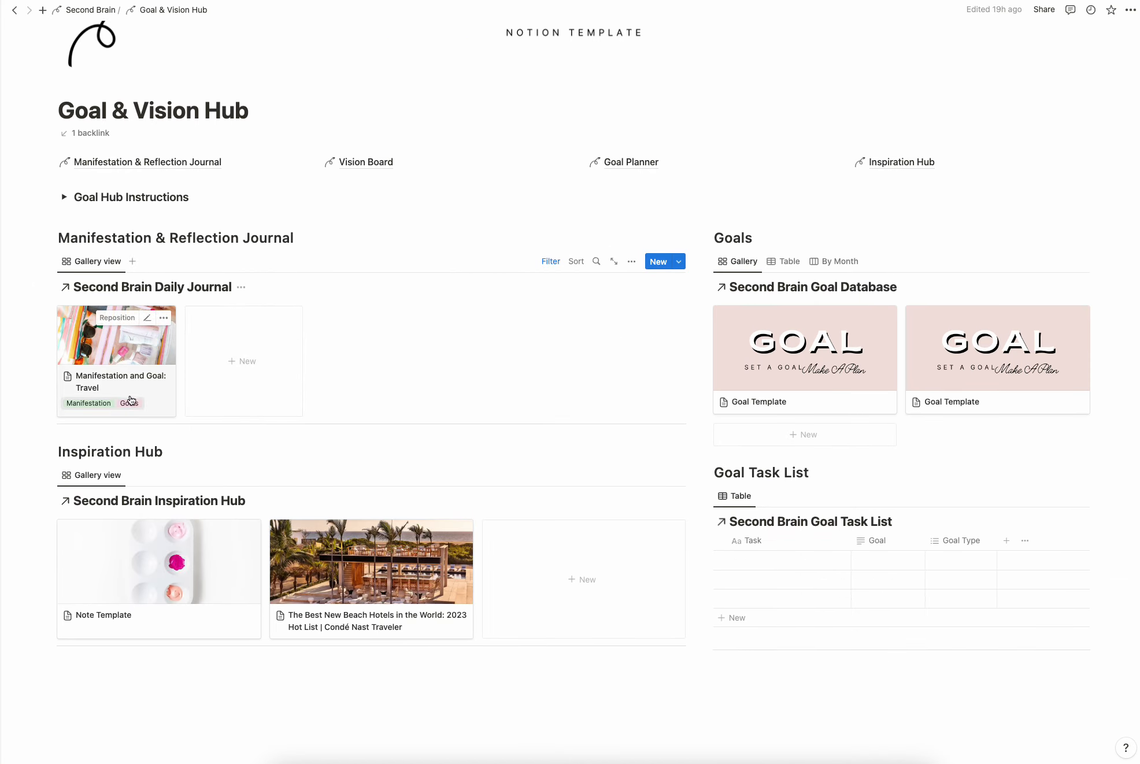
pyautogui.click(137, 350)
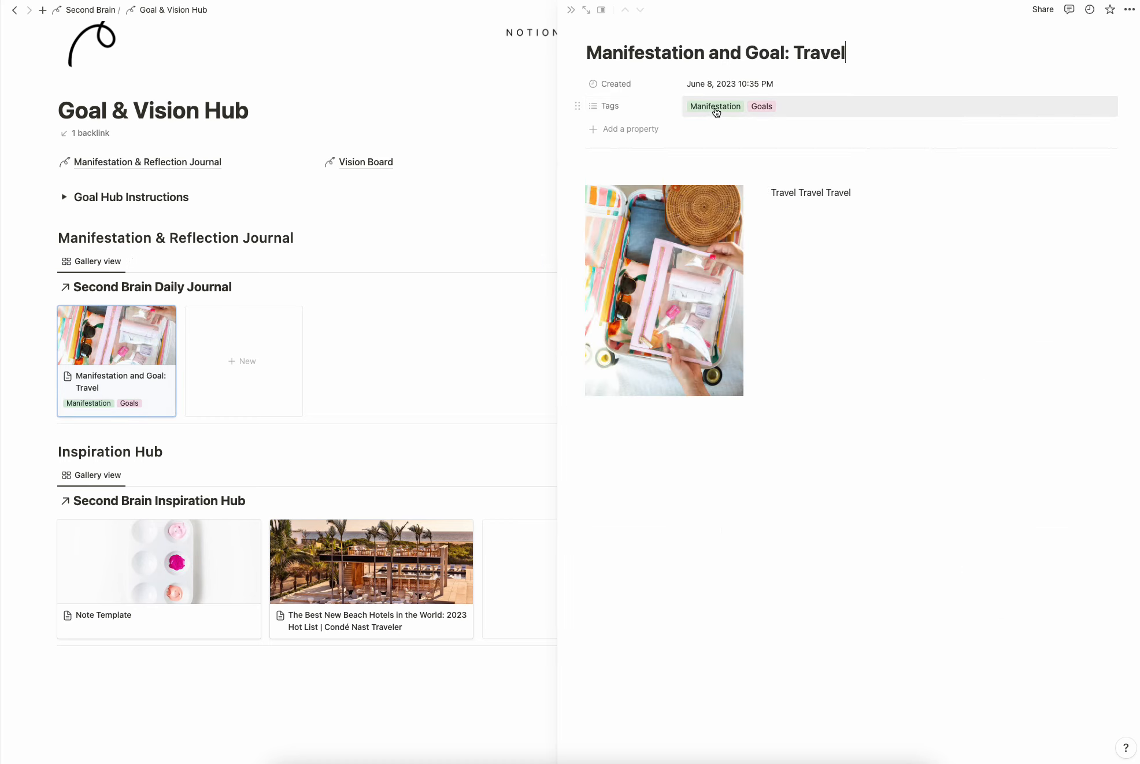
pyautogui.click(410, 345)
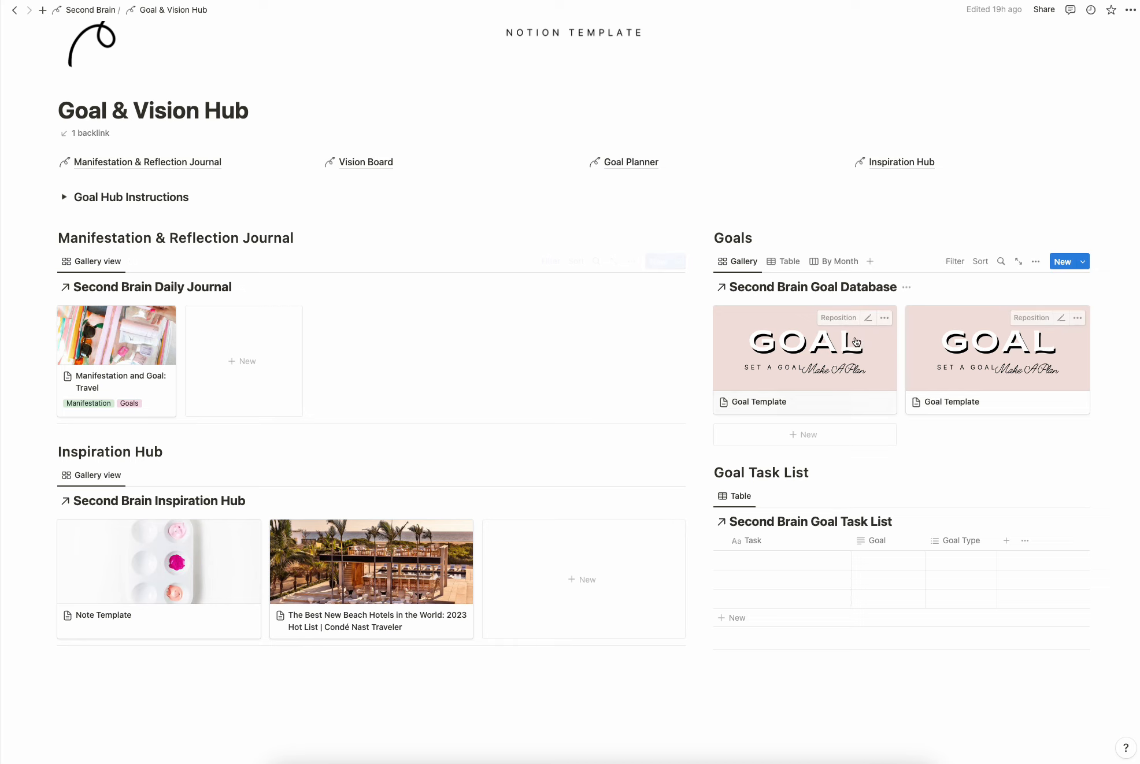
# Open the first Goal Template in the goal database, examine its Type and Month to Complete options, and close it
pyautogui.click(784, 348)
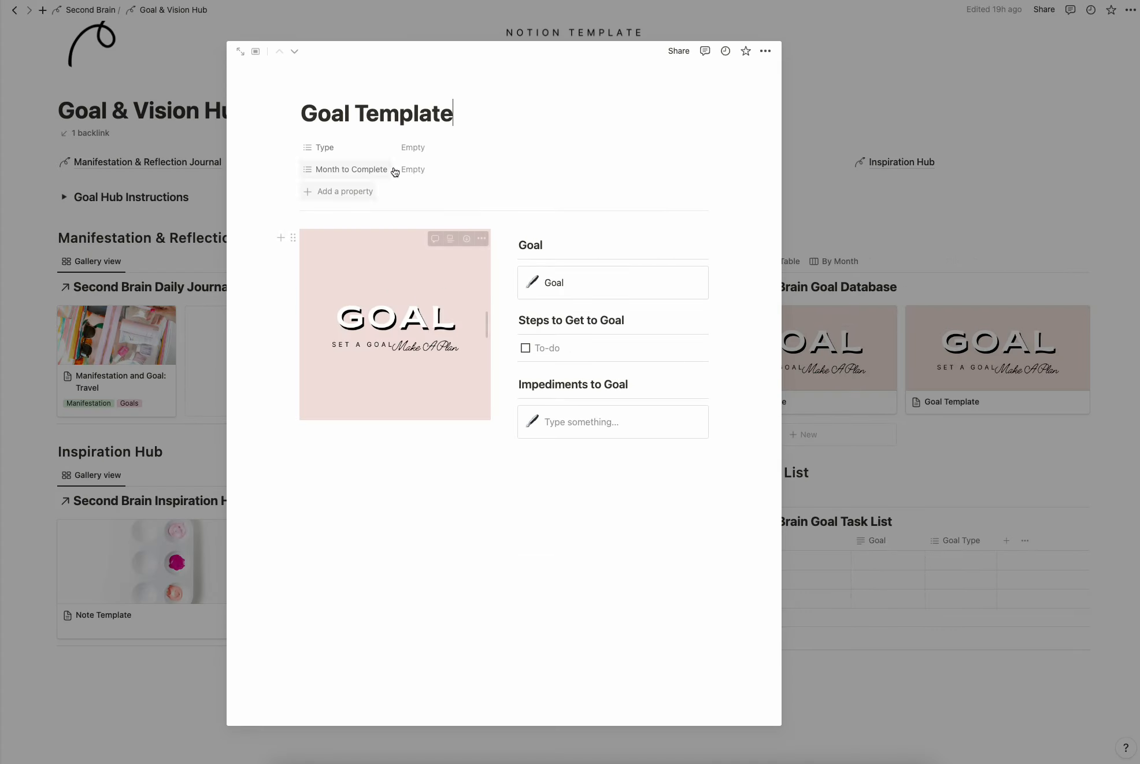
pyautogui.click(411, 148)
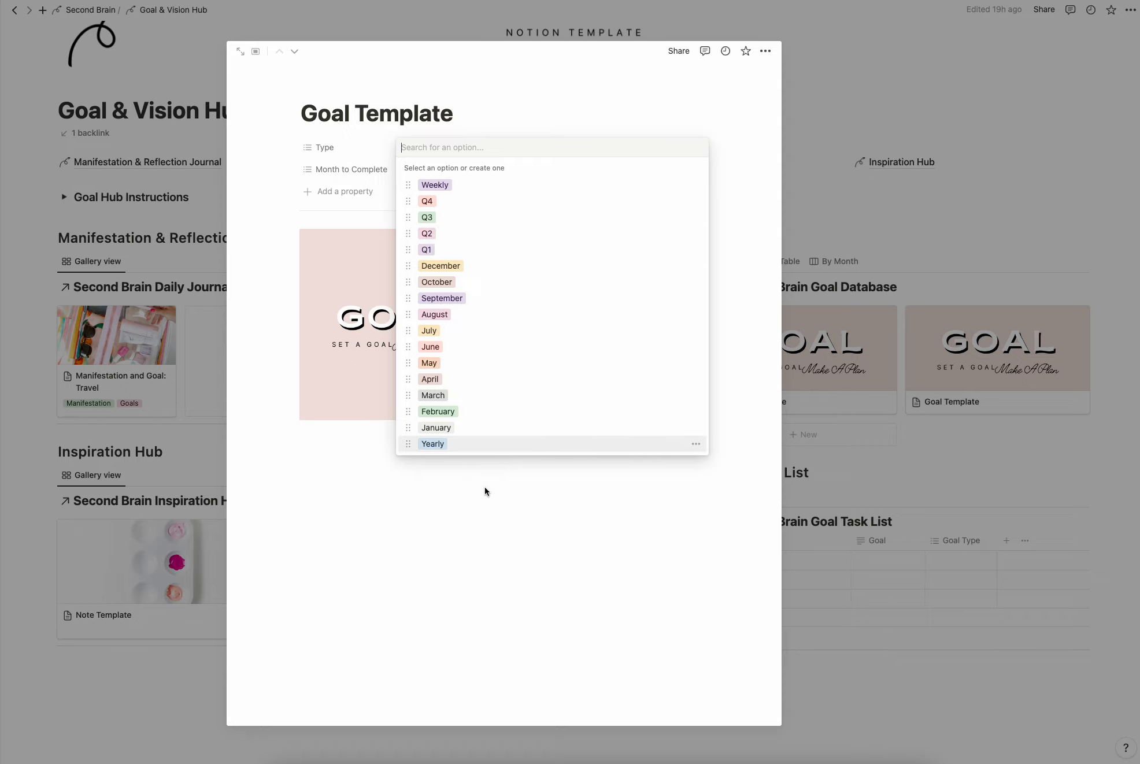
pyautogui.click(504, 128)
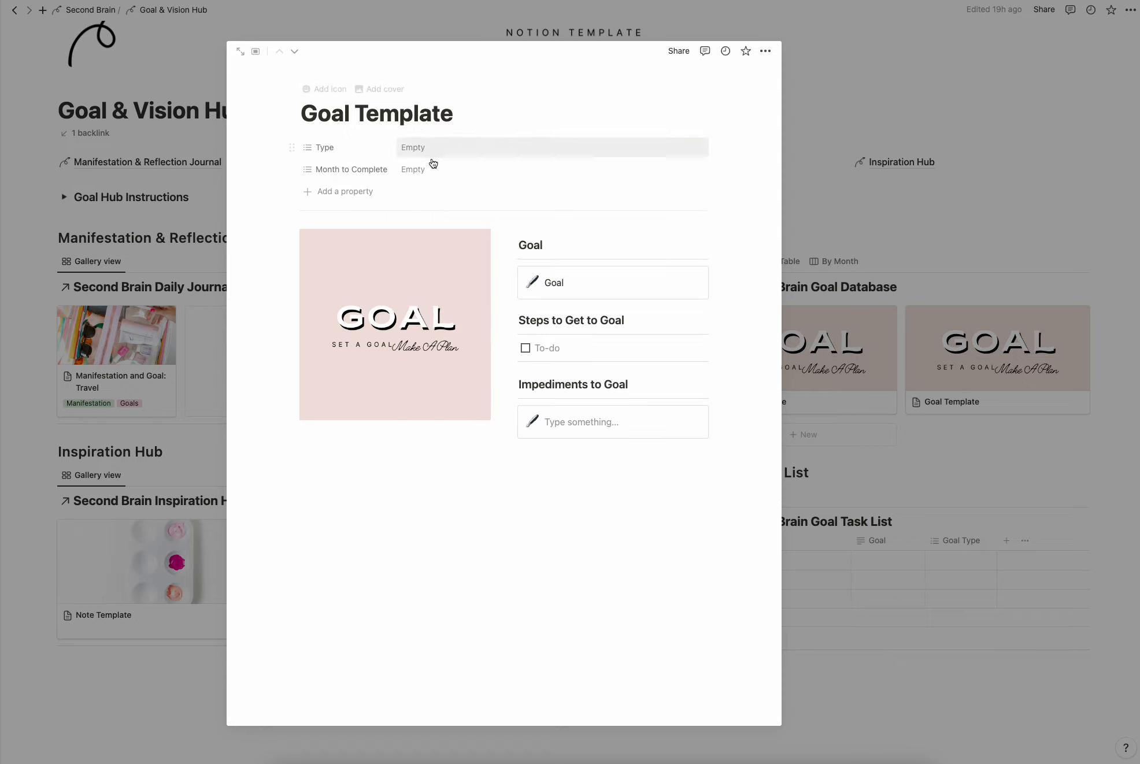
pyautogui.click(420, 169)
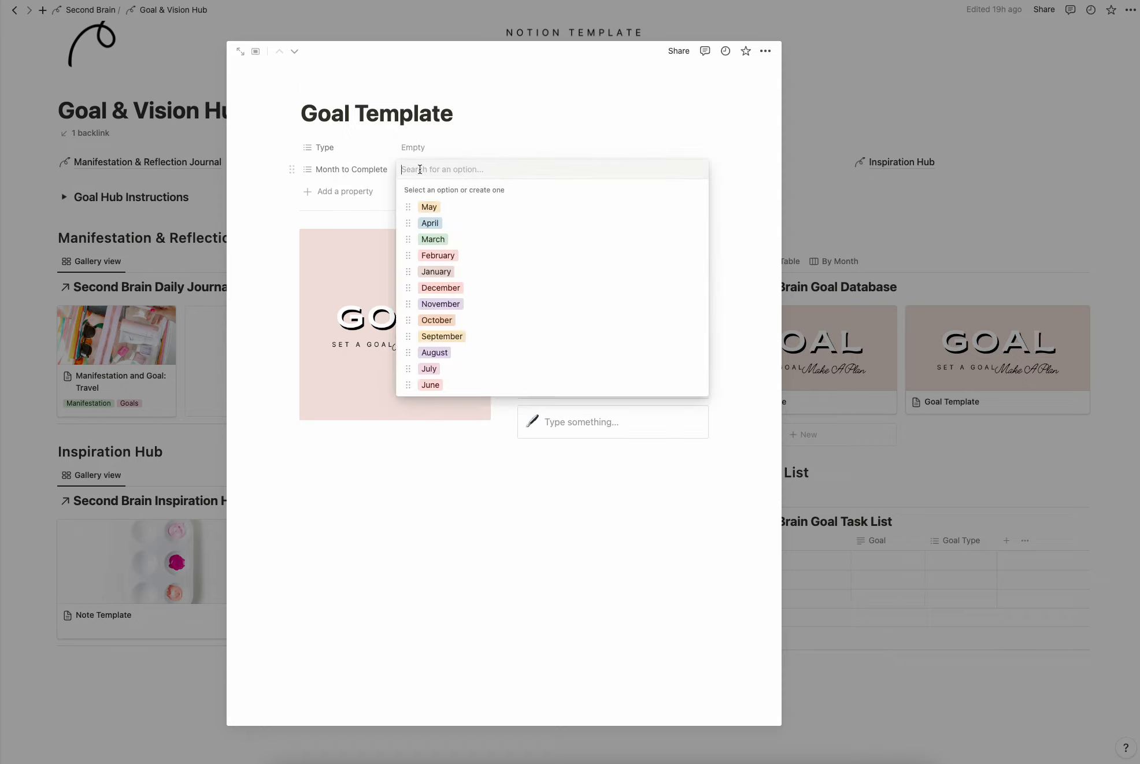
pyautogui.click(524, 115)
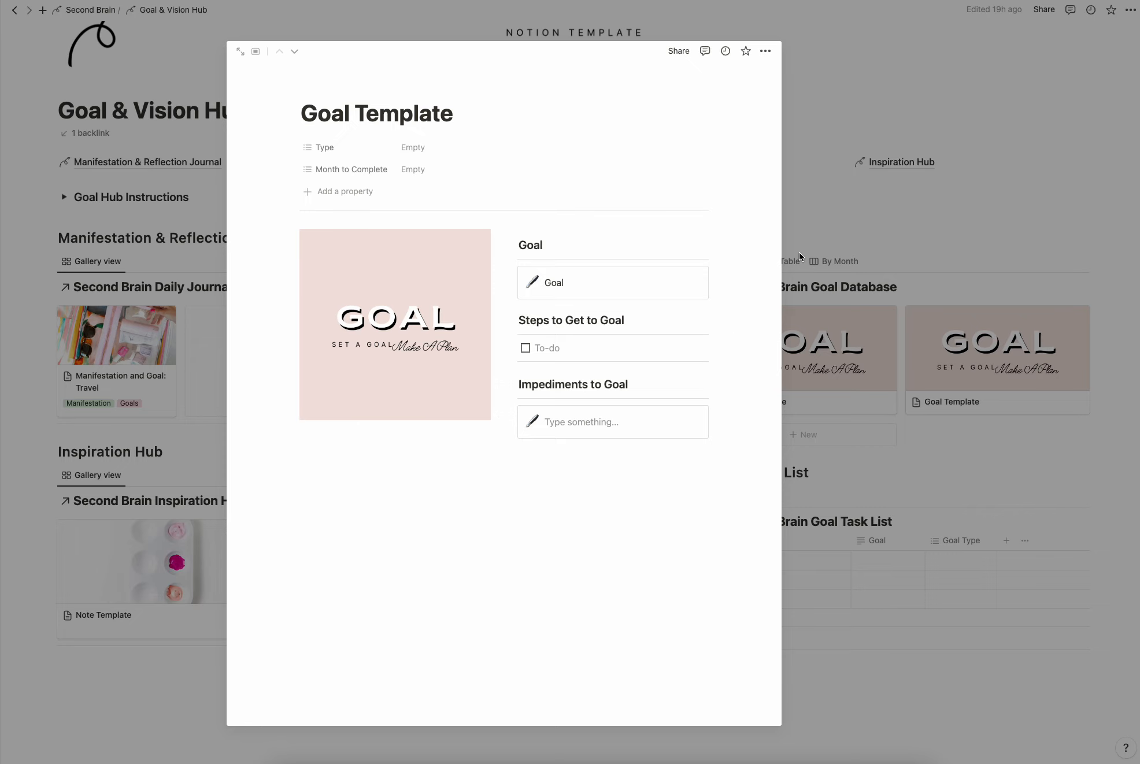
pyautogui.click(816, 233)
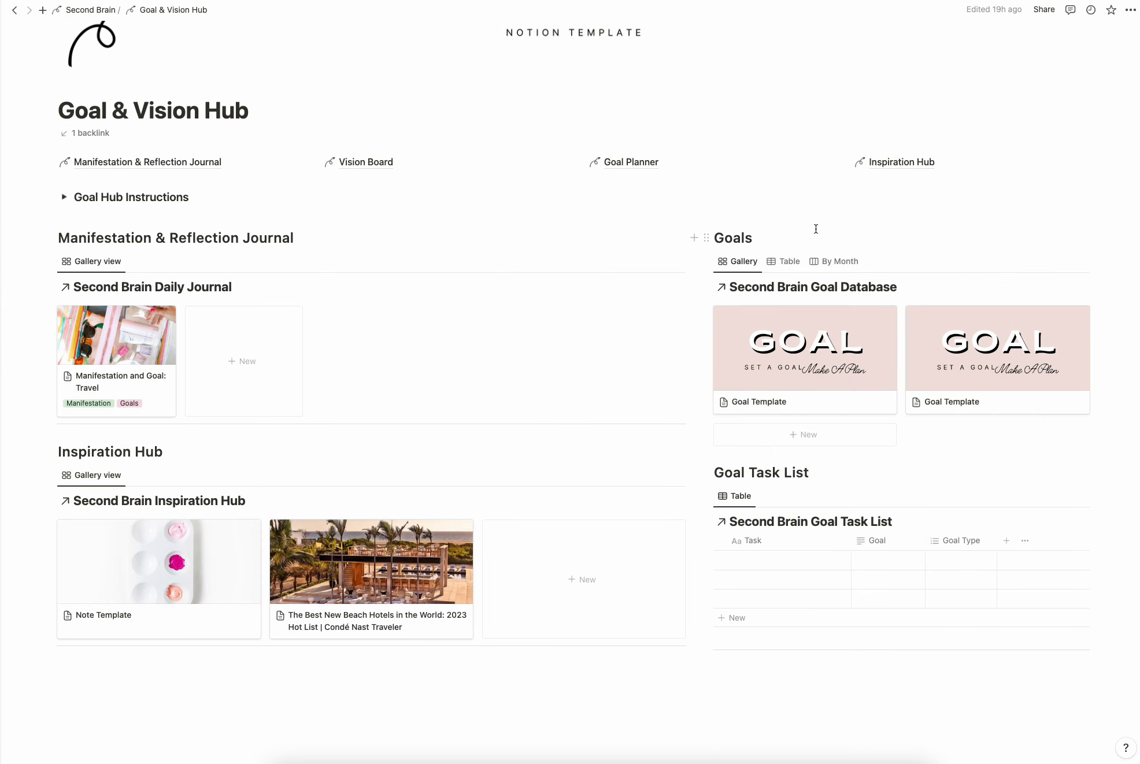
# View the Note Template in the Inspiration Hub, including its tags and Notes section, and close it
pyautogui.scroll(-3, 816, 229)
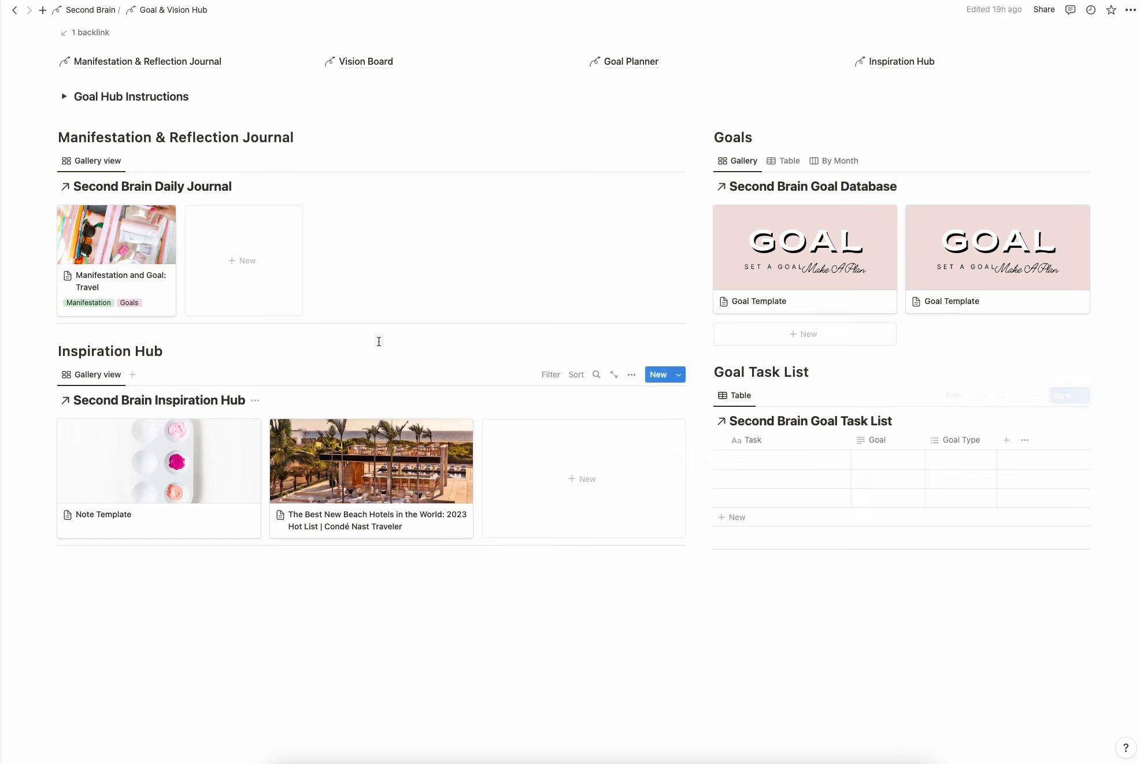
pyautogui.scroll(-1, 358, 333)
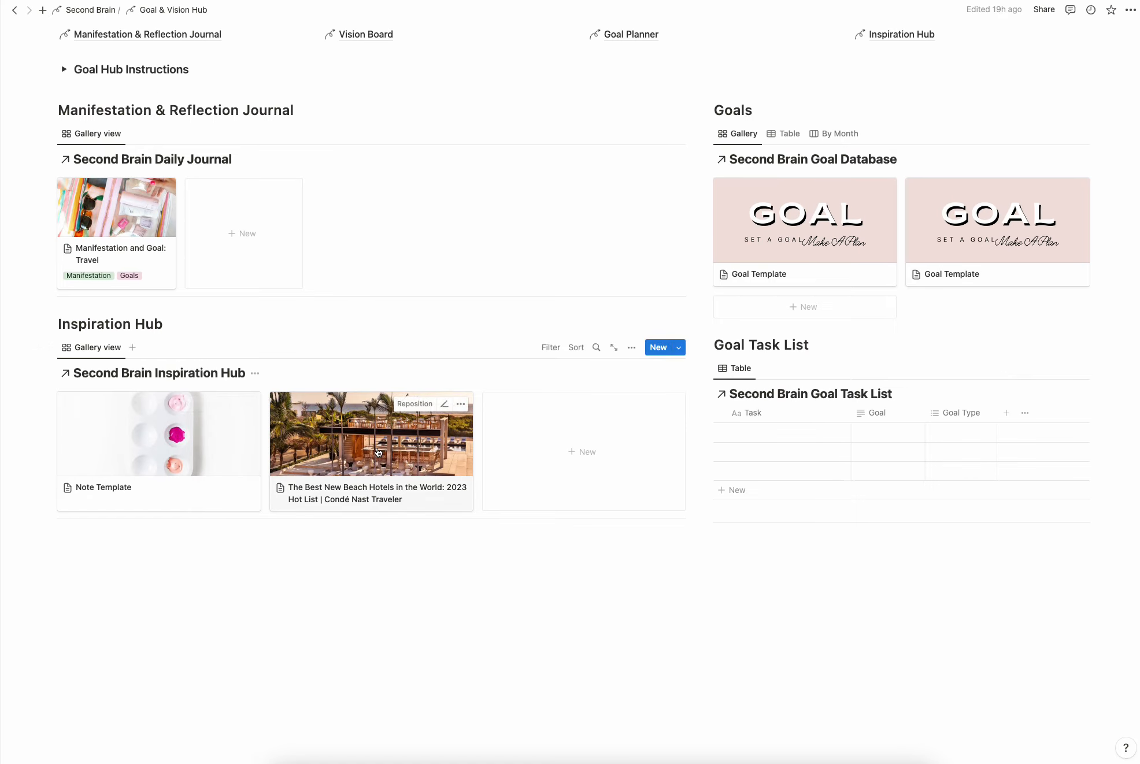
pyautogui.click(127, 450)
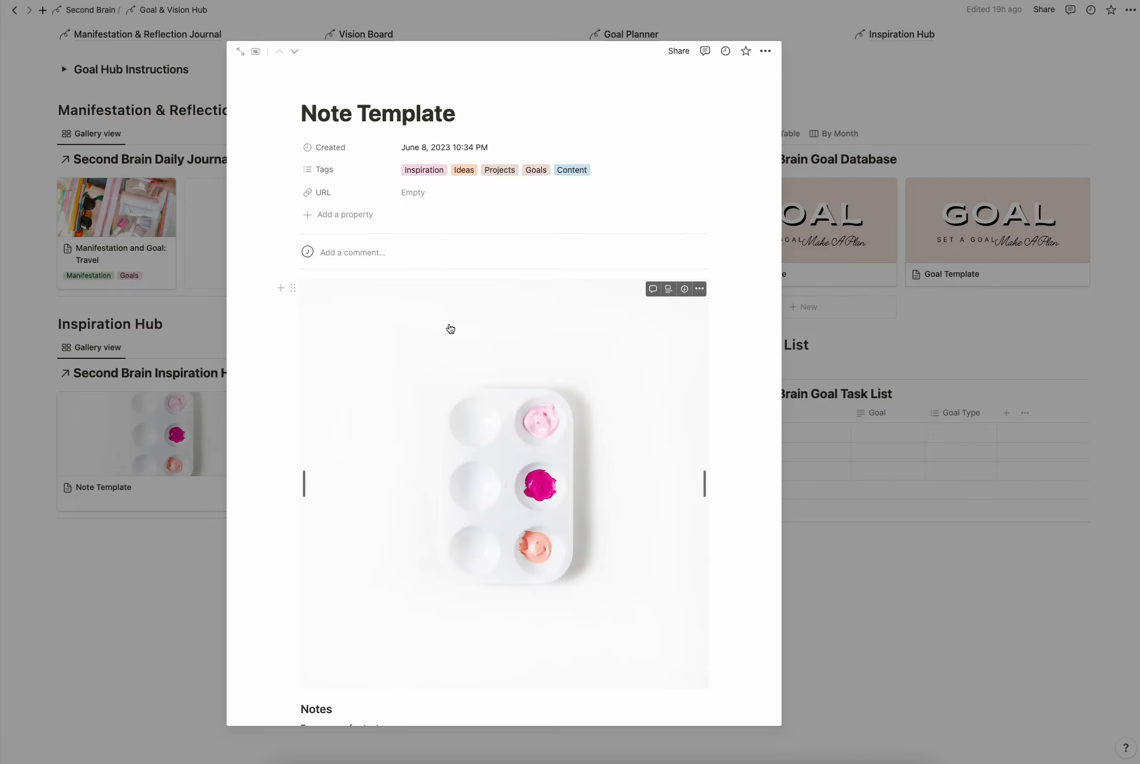
pyautogui.scroll(-2, 647, 474)
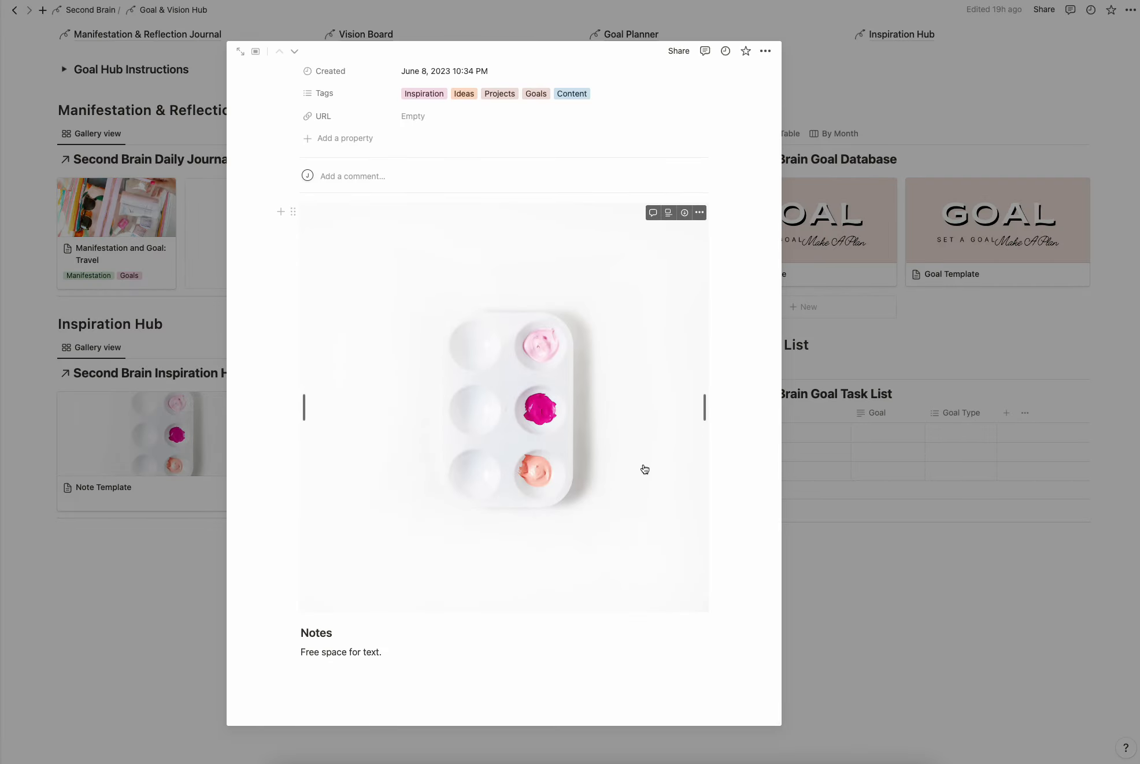
pyautogui.scroll(2, 645, 469)
pyautogui.click(866, 594)
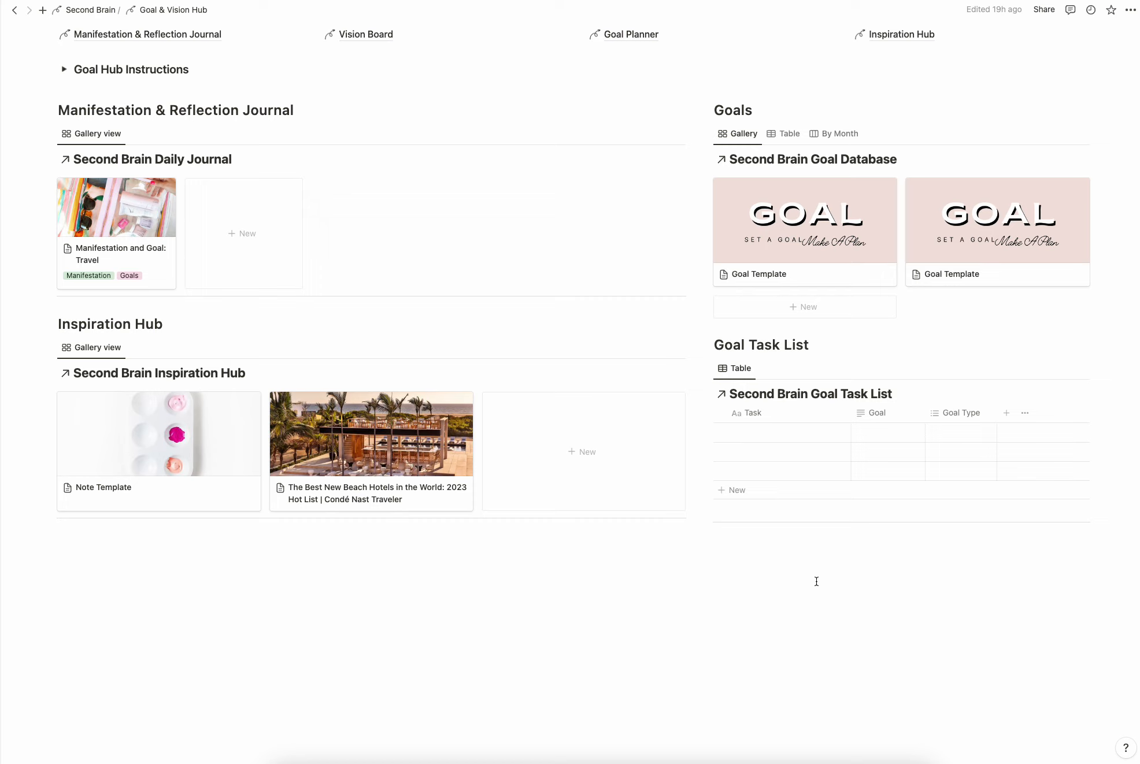
# Go to the Manifestation & Reflection Journal page, read through the expanded Journal Instructions, and collapse them
pyautogui.scroll(3, 248, 439)
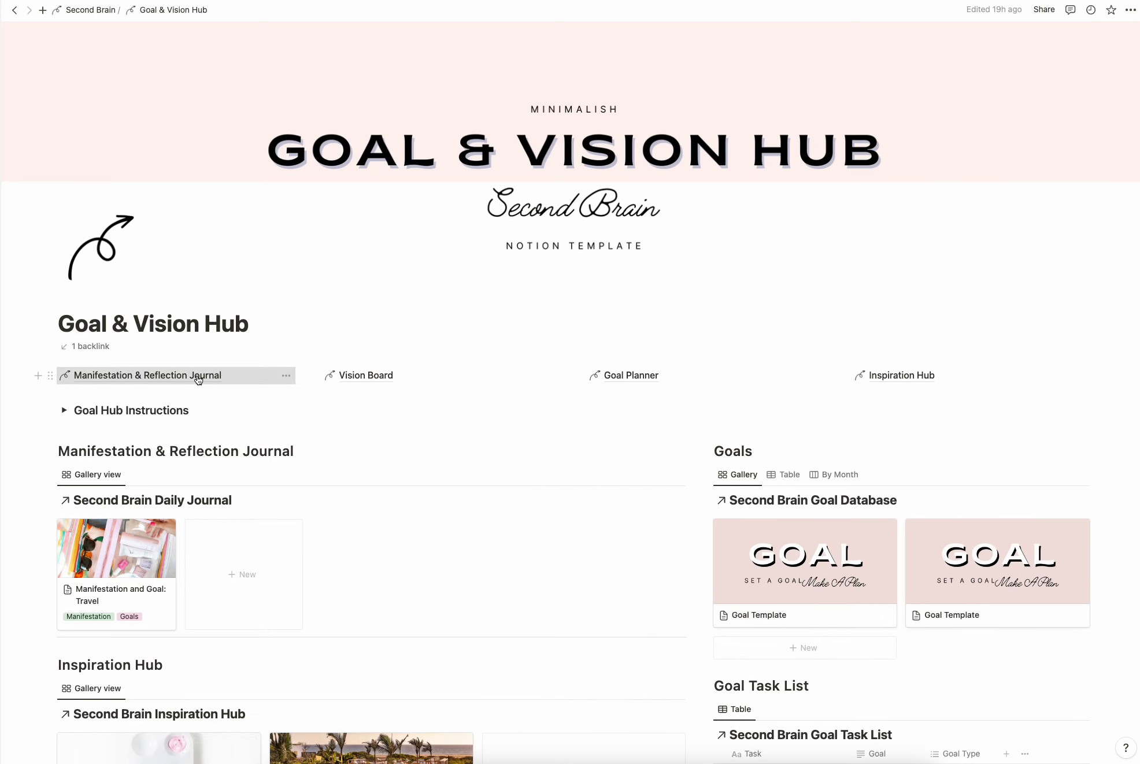
pyautogui.click(199, 375)
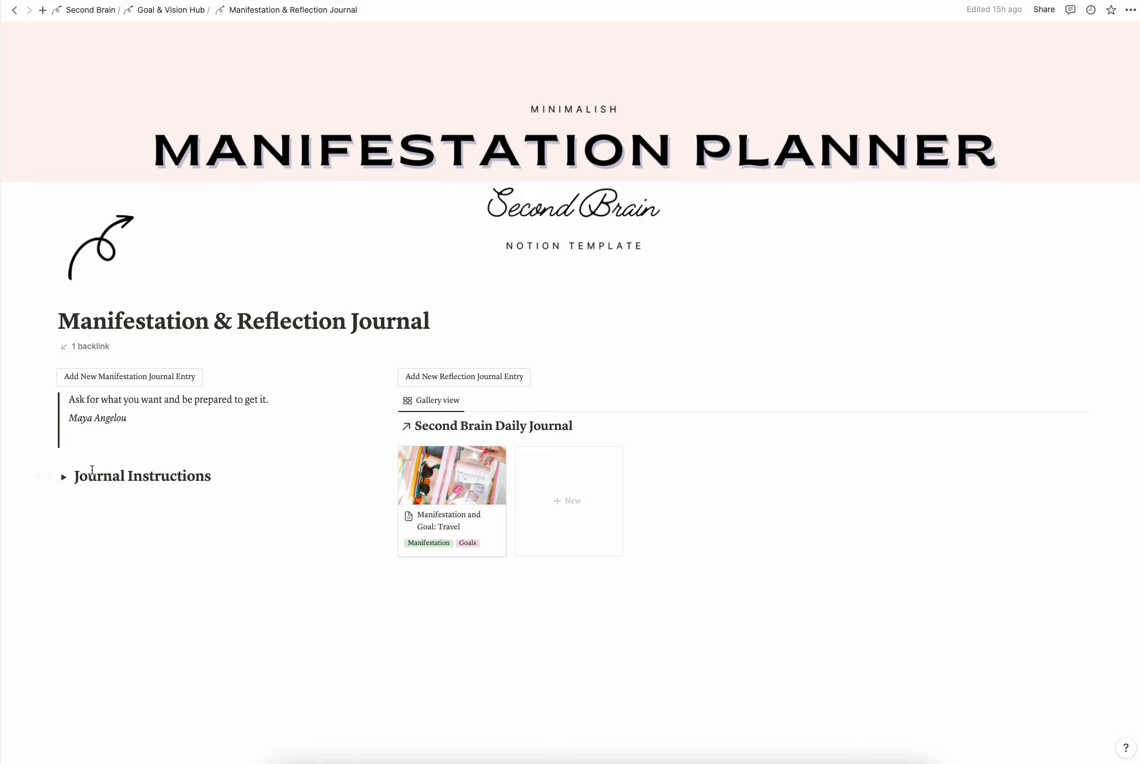
pyautogui.click(63, 477)
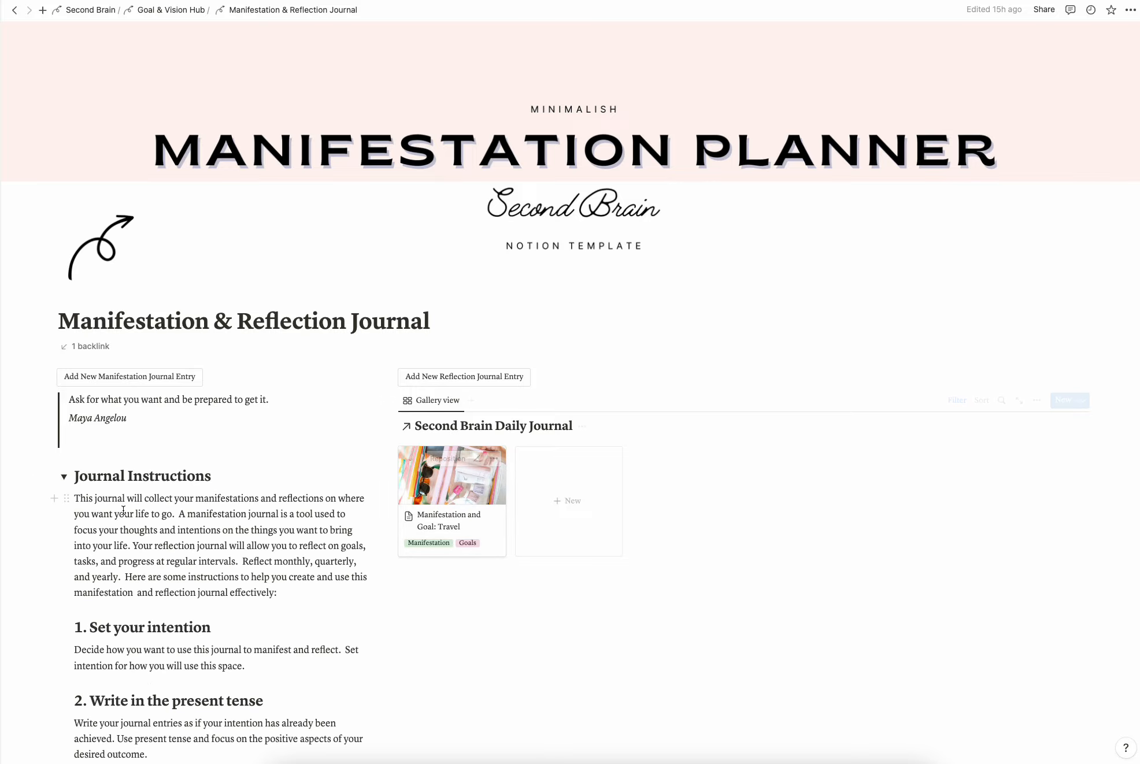
pyautogui.scroll(-5, 123, 510)
pyautogui.scroll(-7, 123, 511)
pyautogui.scroll(5, 122, 511)
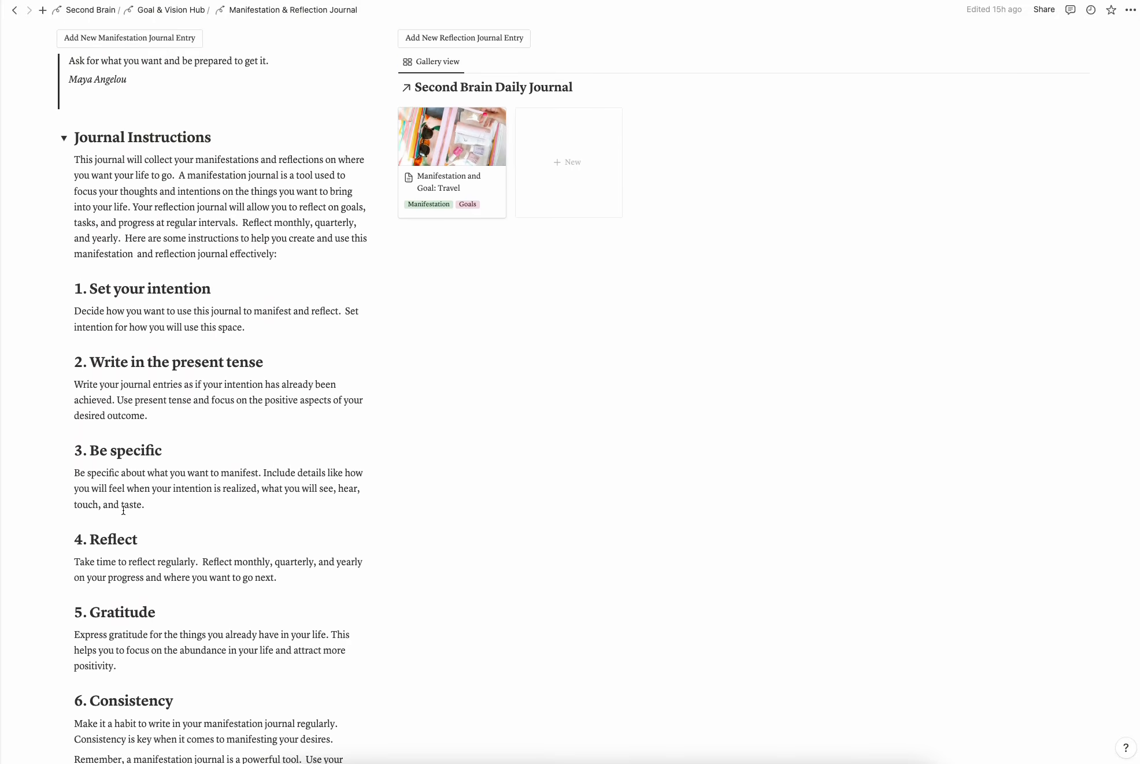
pyautogui.scroll(-2, 123, 511)
pyautogui.scroll(-1, 123, 510)
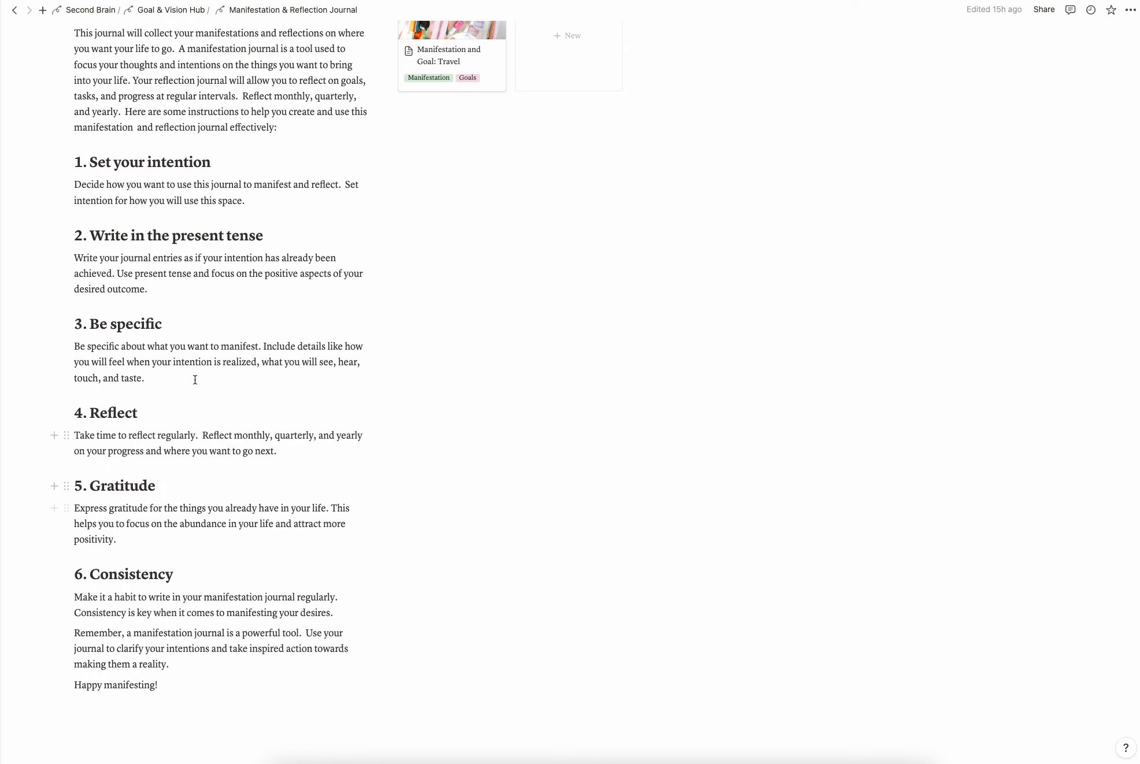
pyautogui.scroll(-3, 195, 383)
pyautogui.scroll(4, 196, 379)
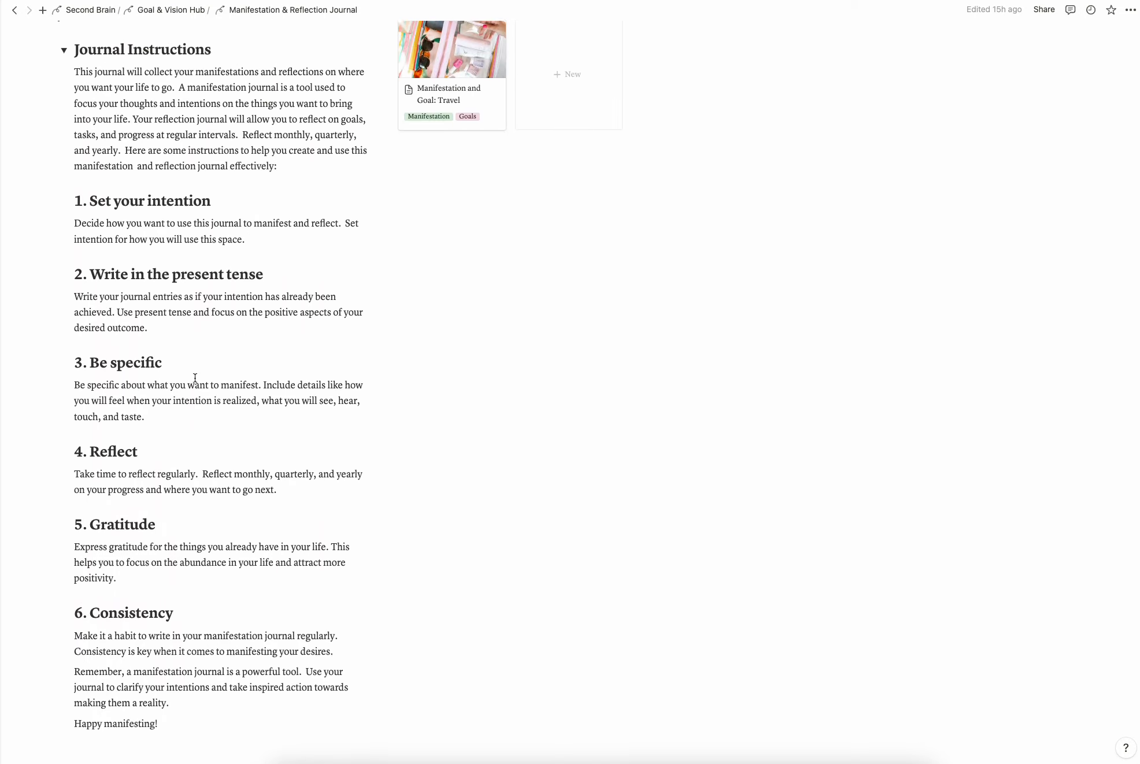
pyautogui.scroll(7, 195, 378)
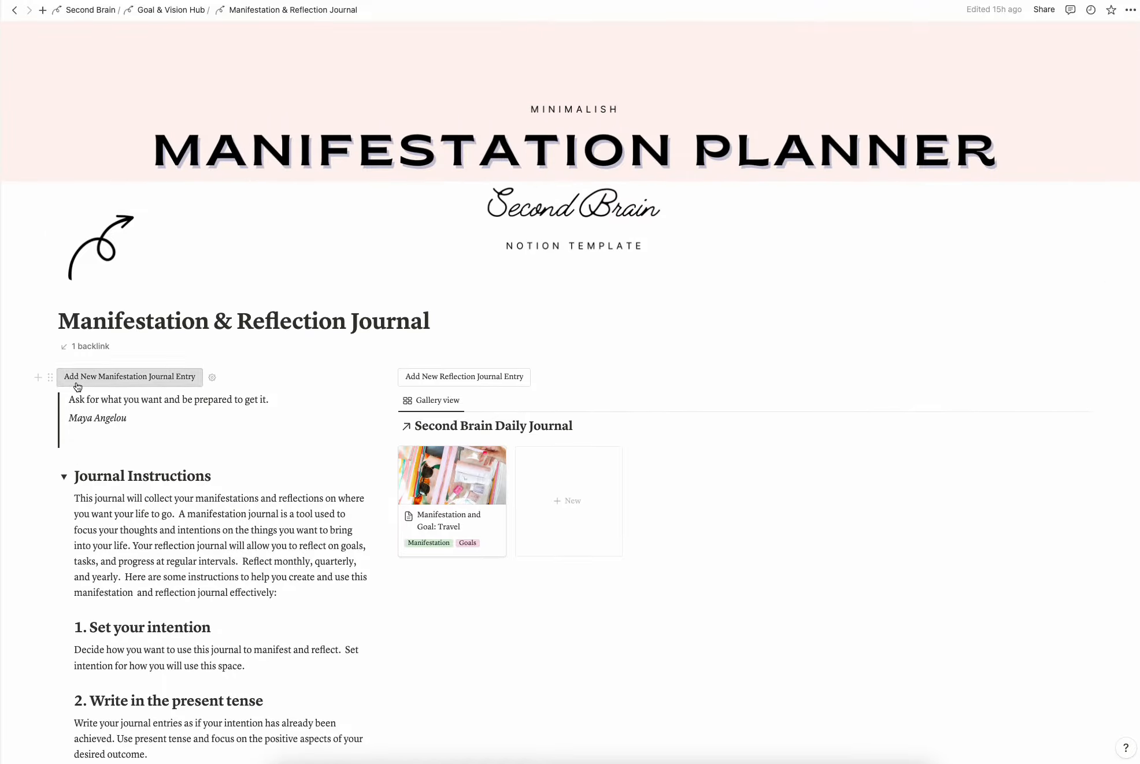
pyautogui.click(65, 477)
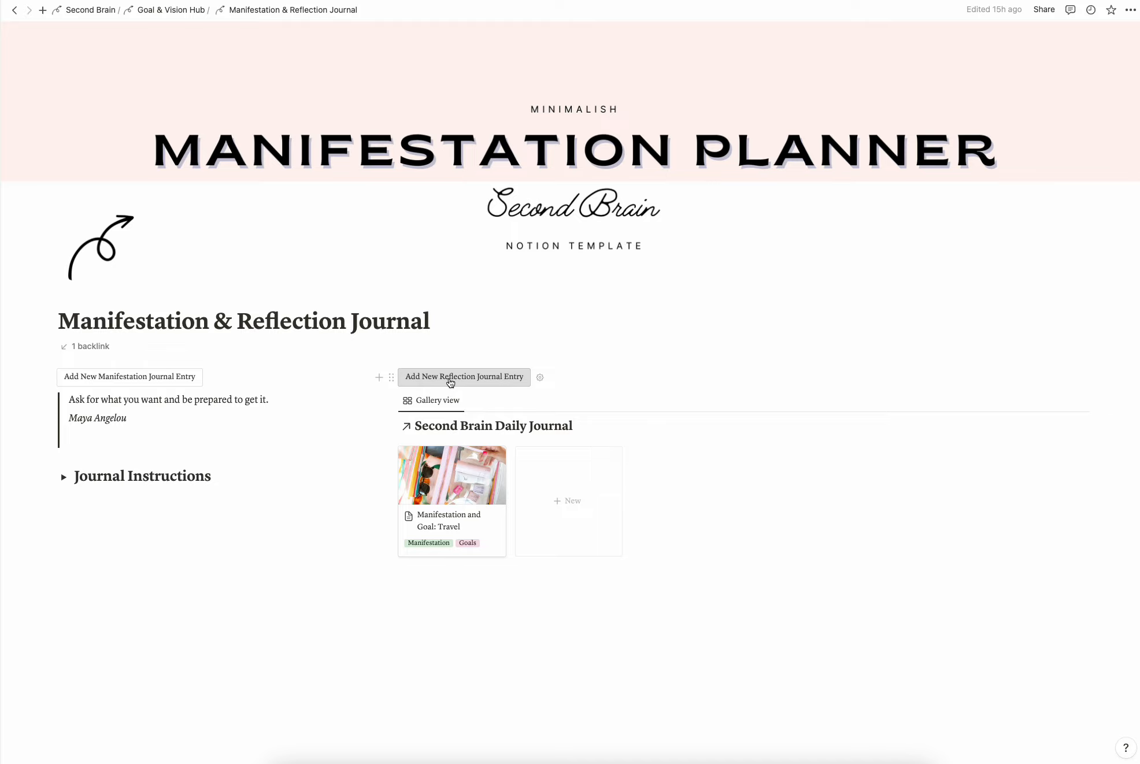
# Create a new manifestation journal entry and an untitled entry in the Second Brain Daily Journal gallery
pyautogui.click(163, 379)
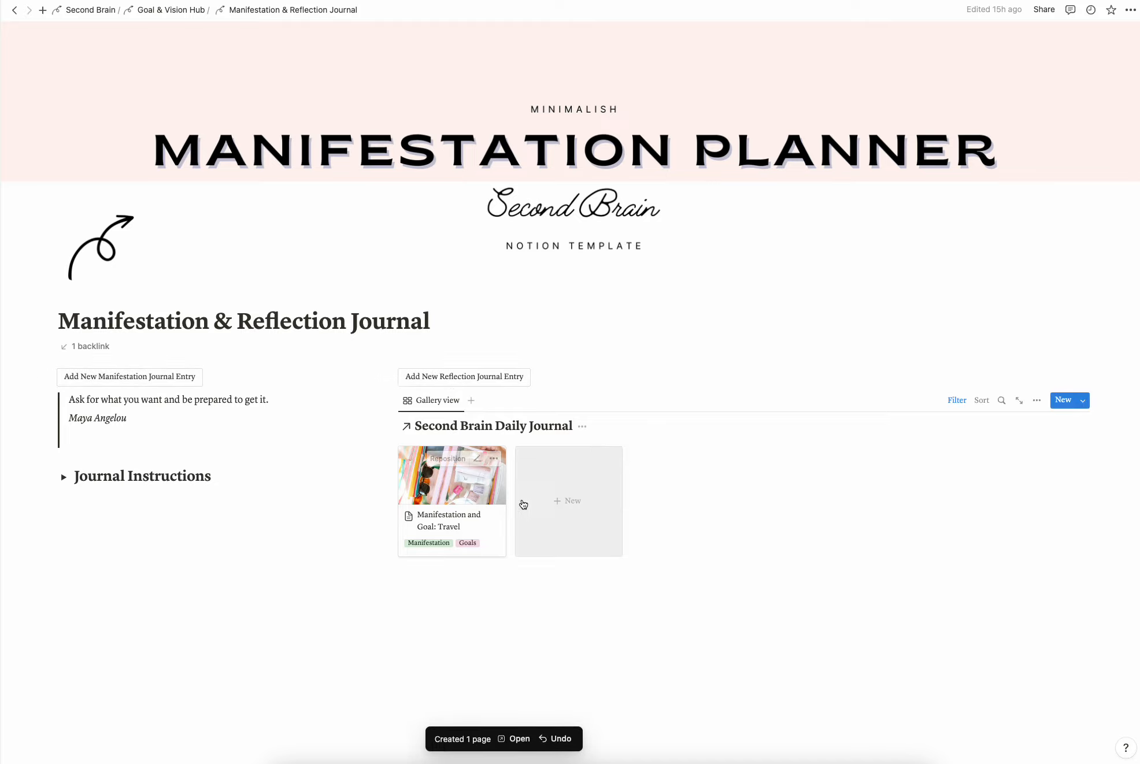
pyautogui.click(561, 498)
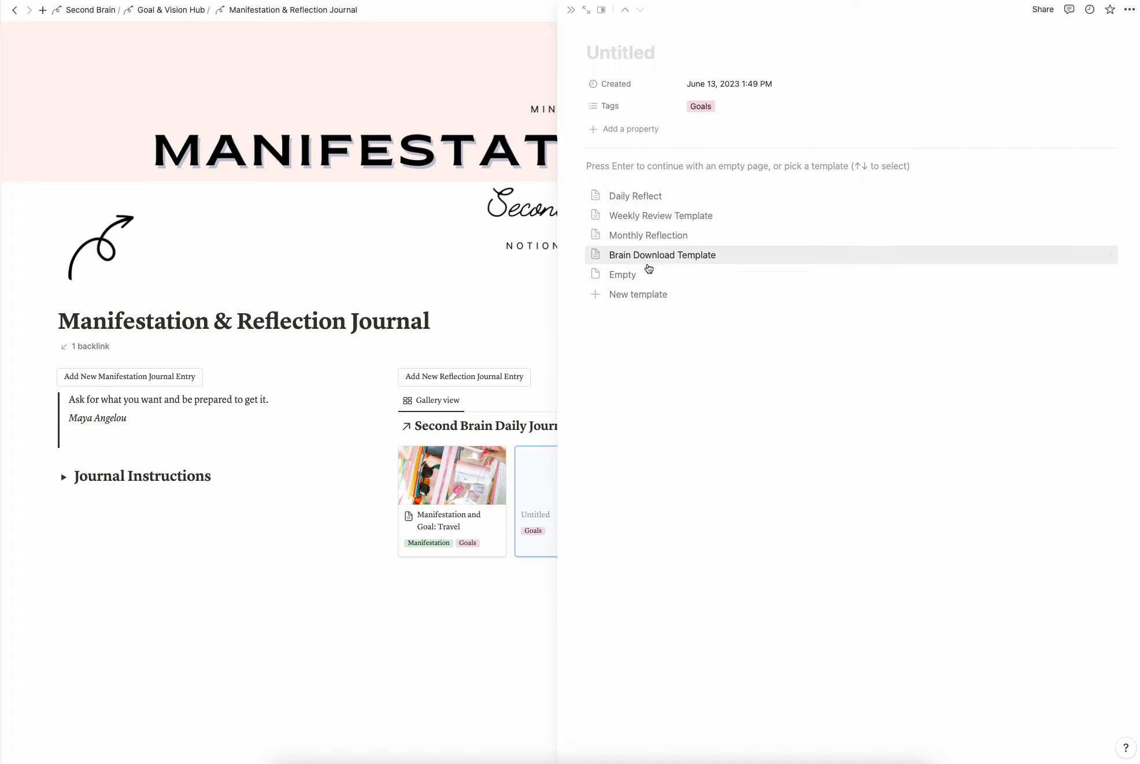
pyautogui.click(313, 576)
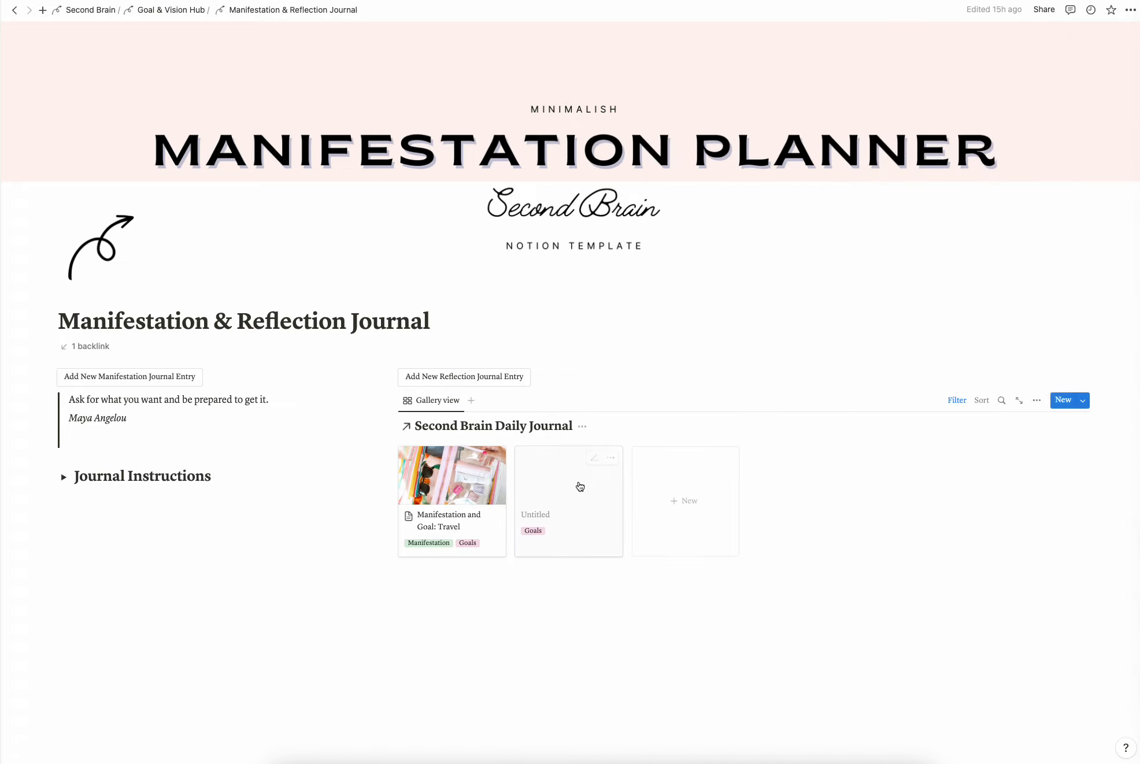
# Replace the untitled journal entry's Goals tag with Manifestation, and delete the entry from the gallery
pyautogui.click(561, 490)
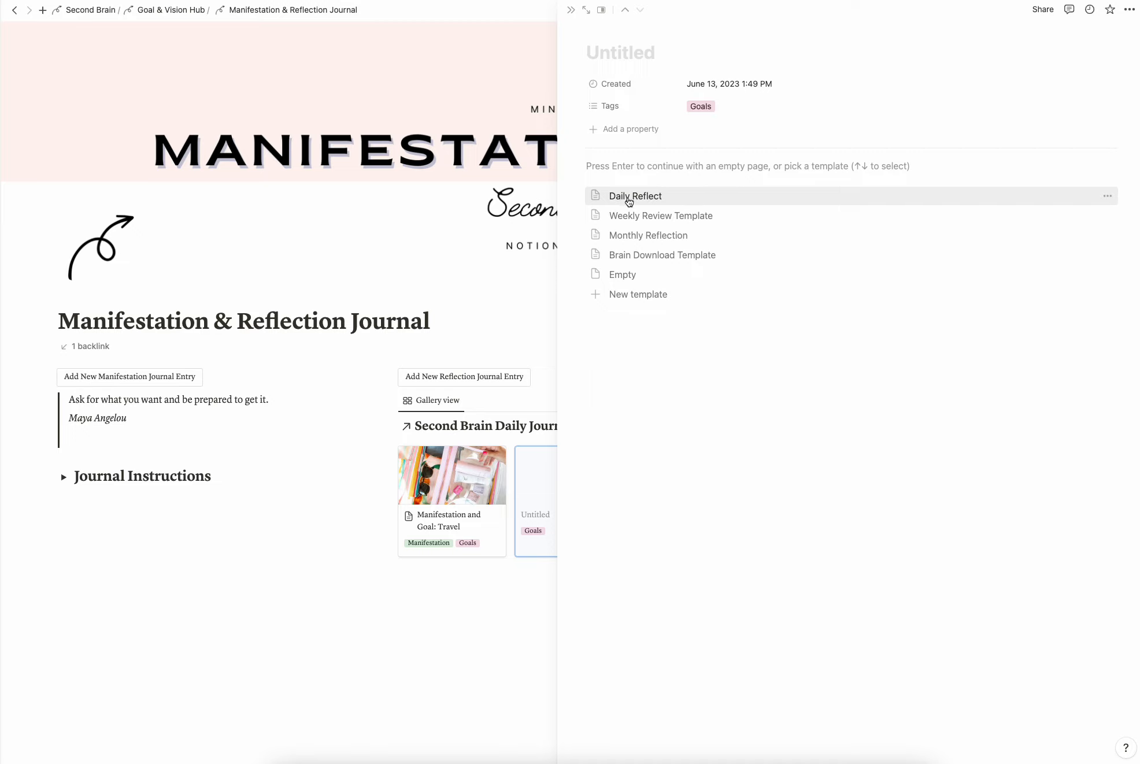
pyautogui.click(718, 110)
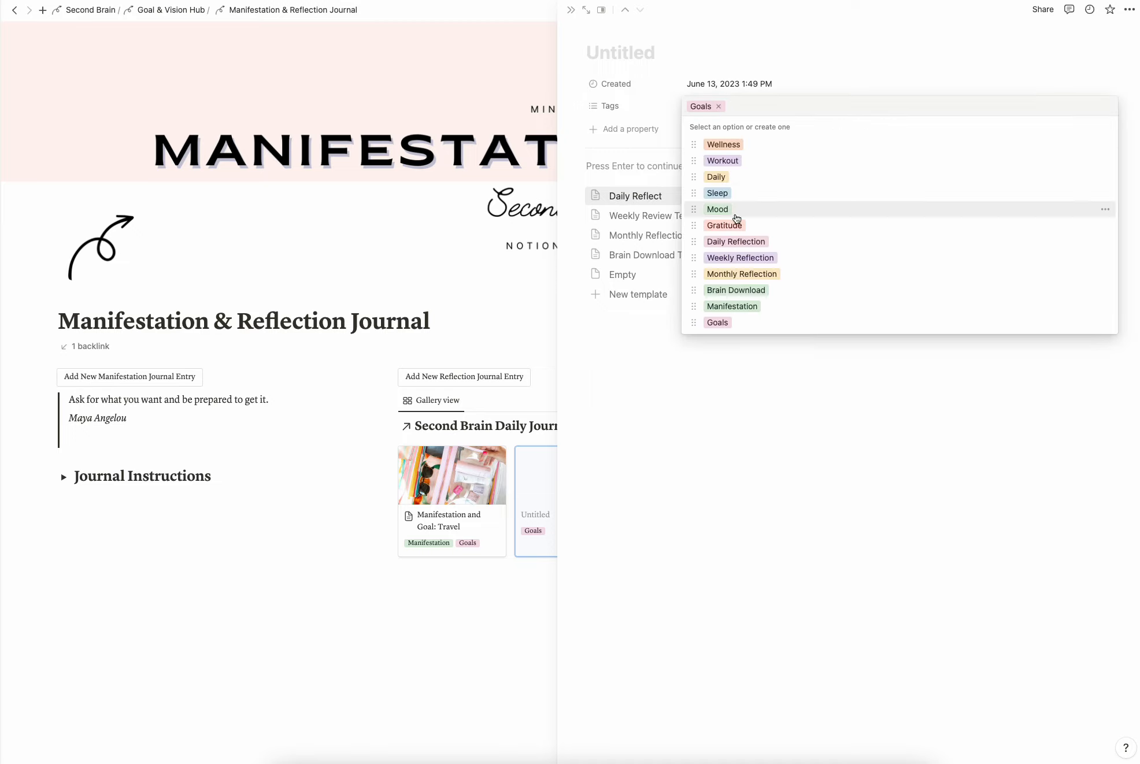
pyautogui.click(730, 314)
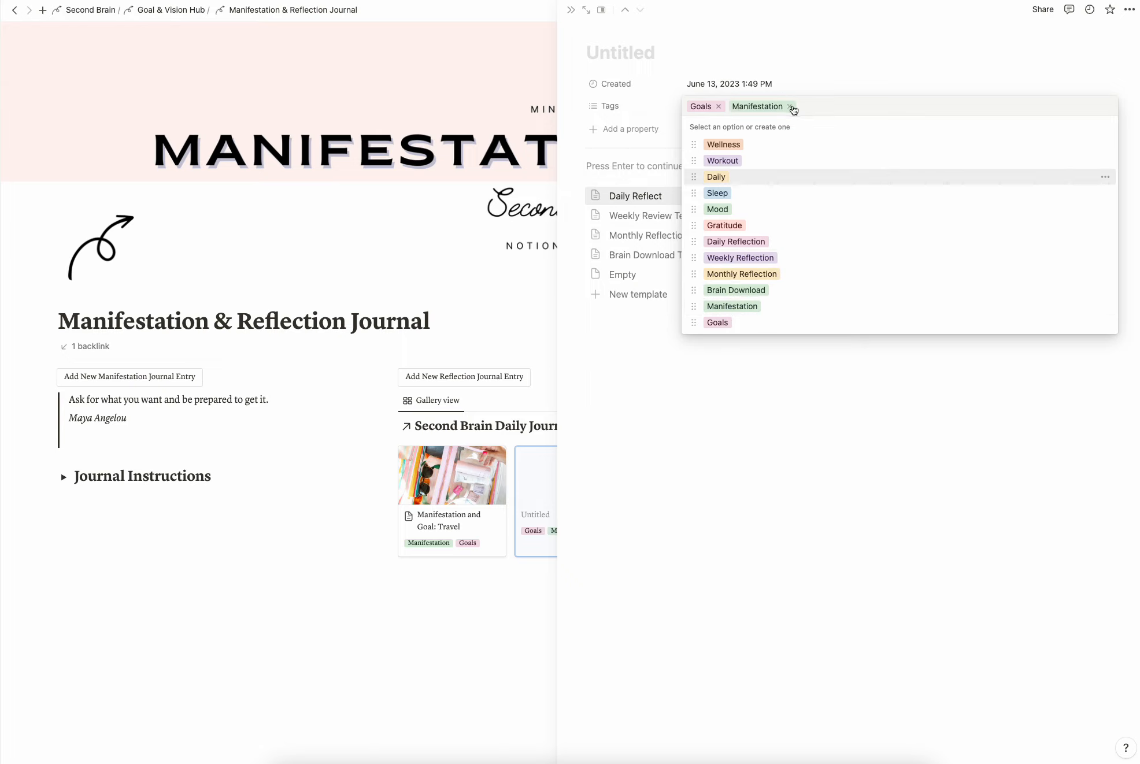
pyautogui.click(719, 107)
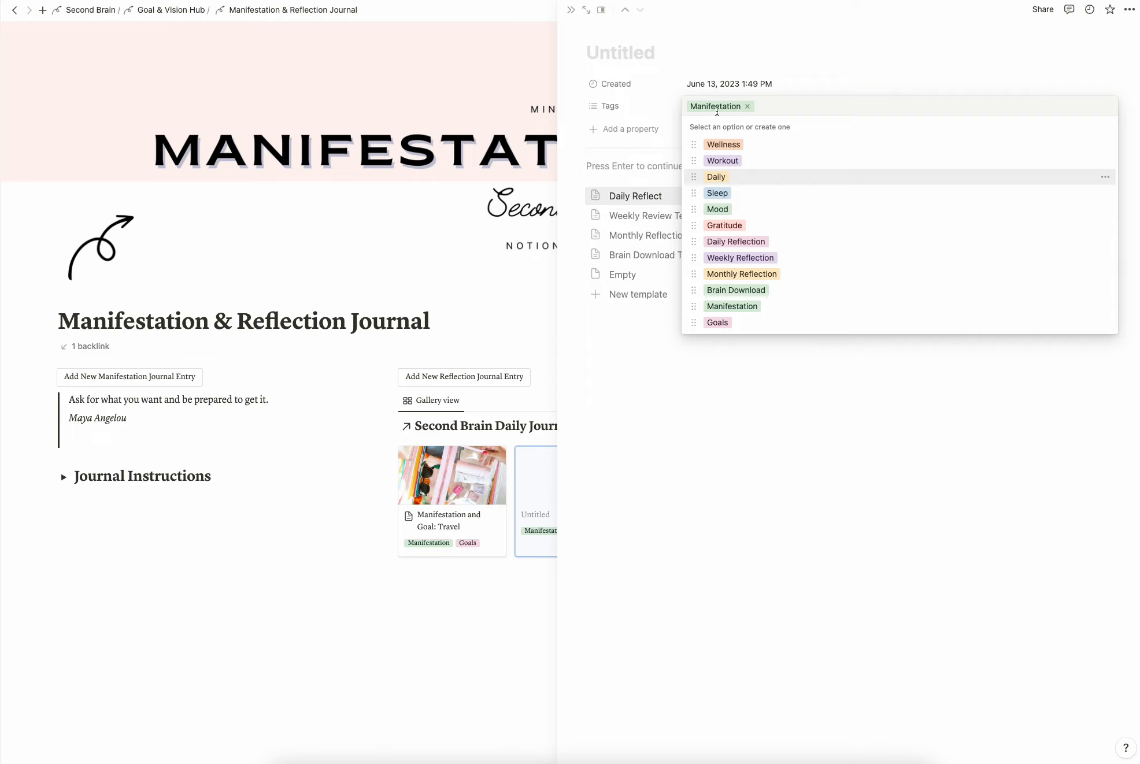
pyautogui.click(337, 546)
pyautogui.click(319, 561)
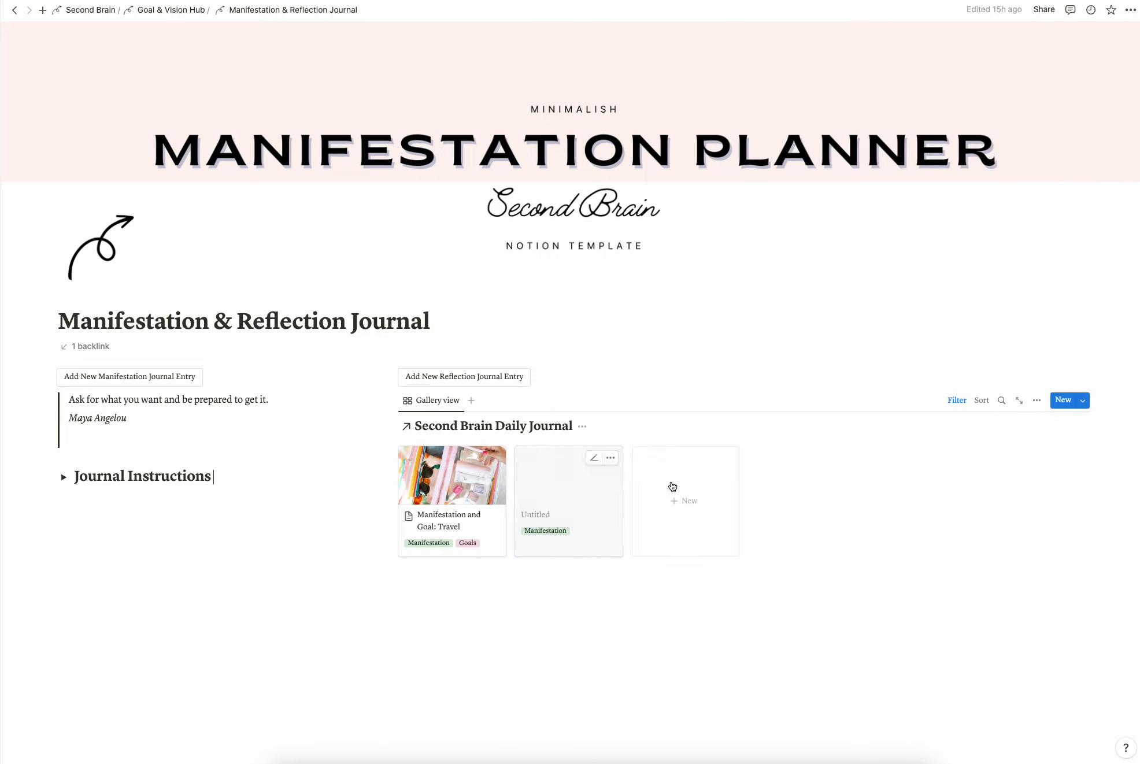
pyautogui.click(611, 458)
pyautogui.click(656, 495)
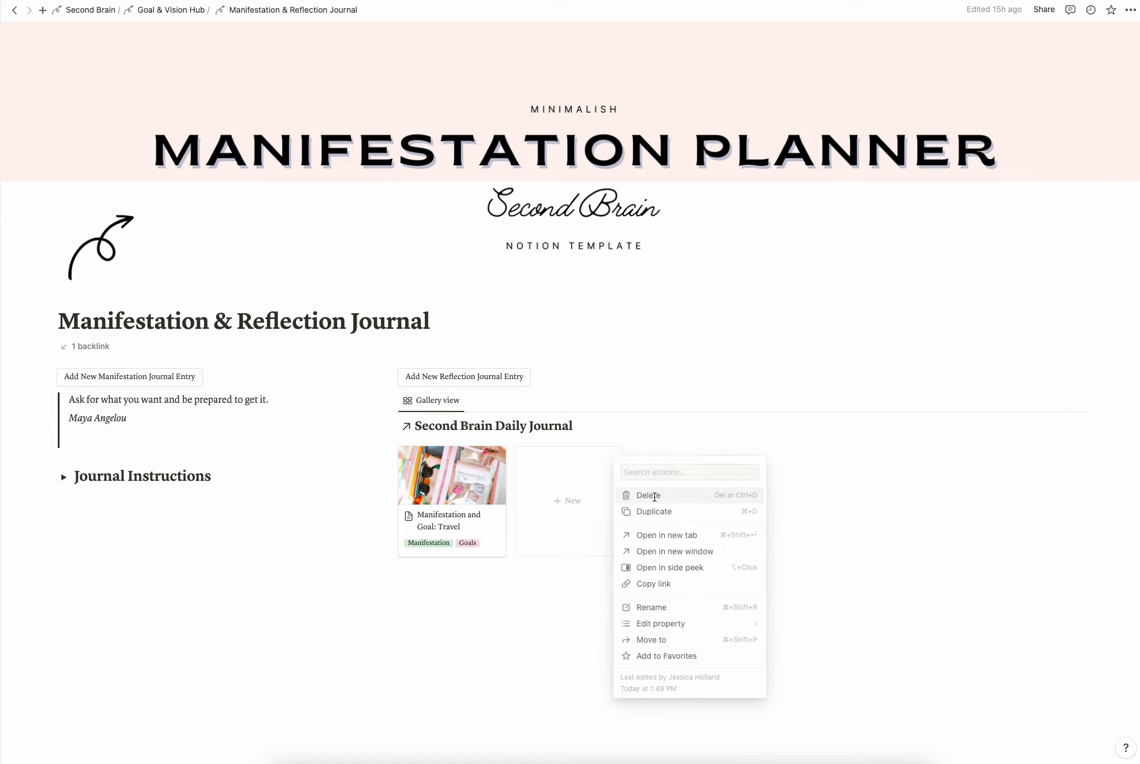
# View the Manifestation and Goal: Travel entry in the Second Brain Daily Journal gallery and close it
pyautogui.click(447, 500)
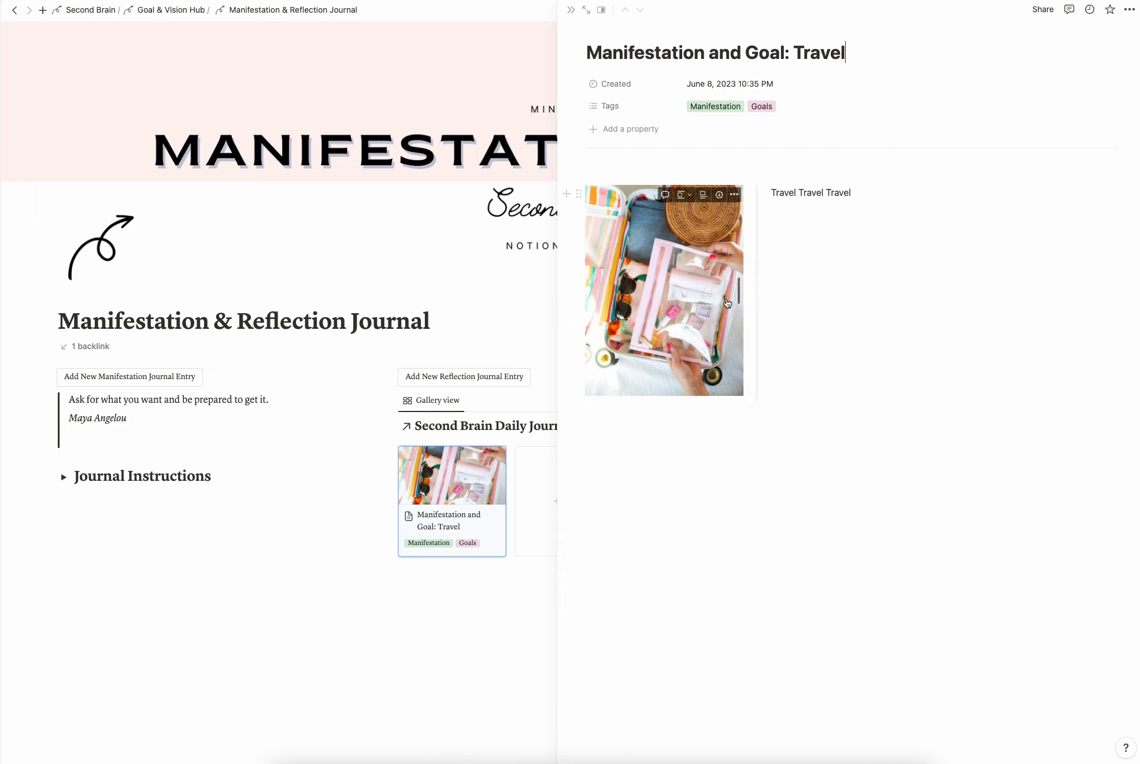
pyautogui.click(223, 591)
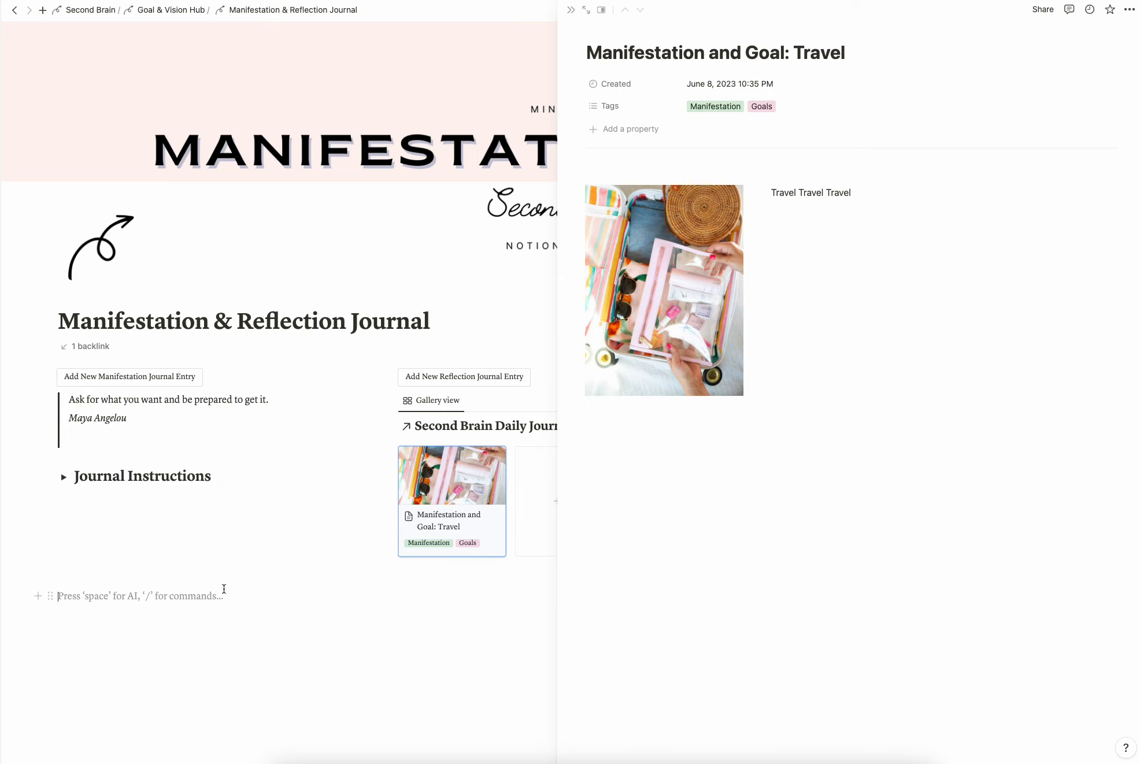
pyautogui.click(255, 553)
# Create a new reflection journal entry, open the untitled page, and apply the Weekly Review Template to it
pyautogui.click(468, 377)
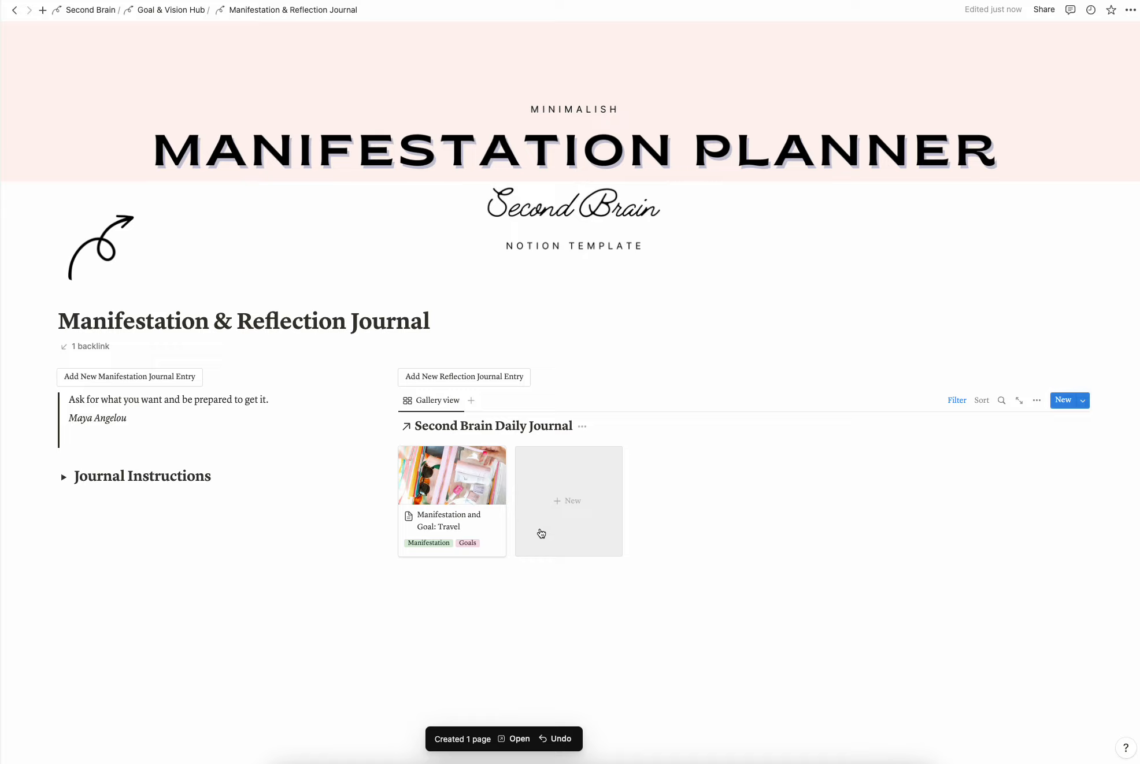
pyautogui.click(571, 517)
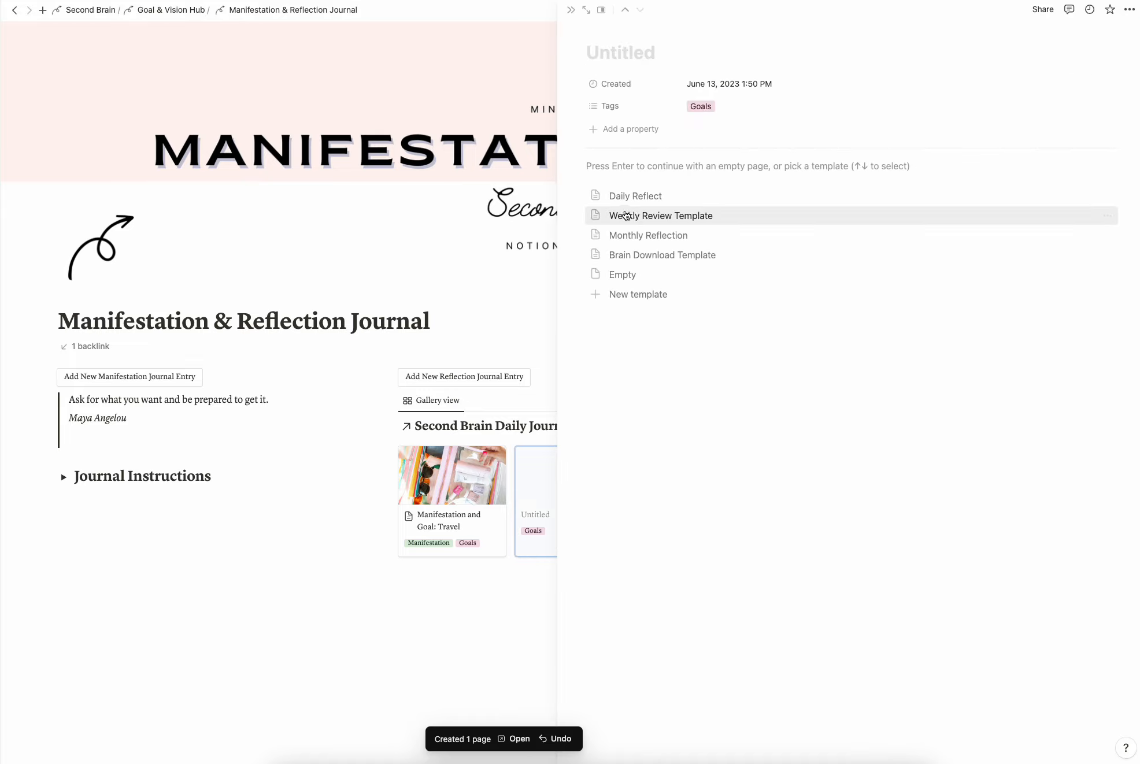
pyautogui.click(645, 217)
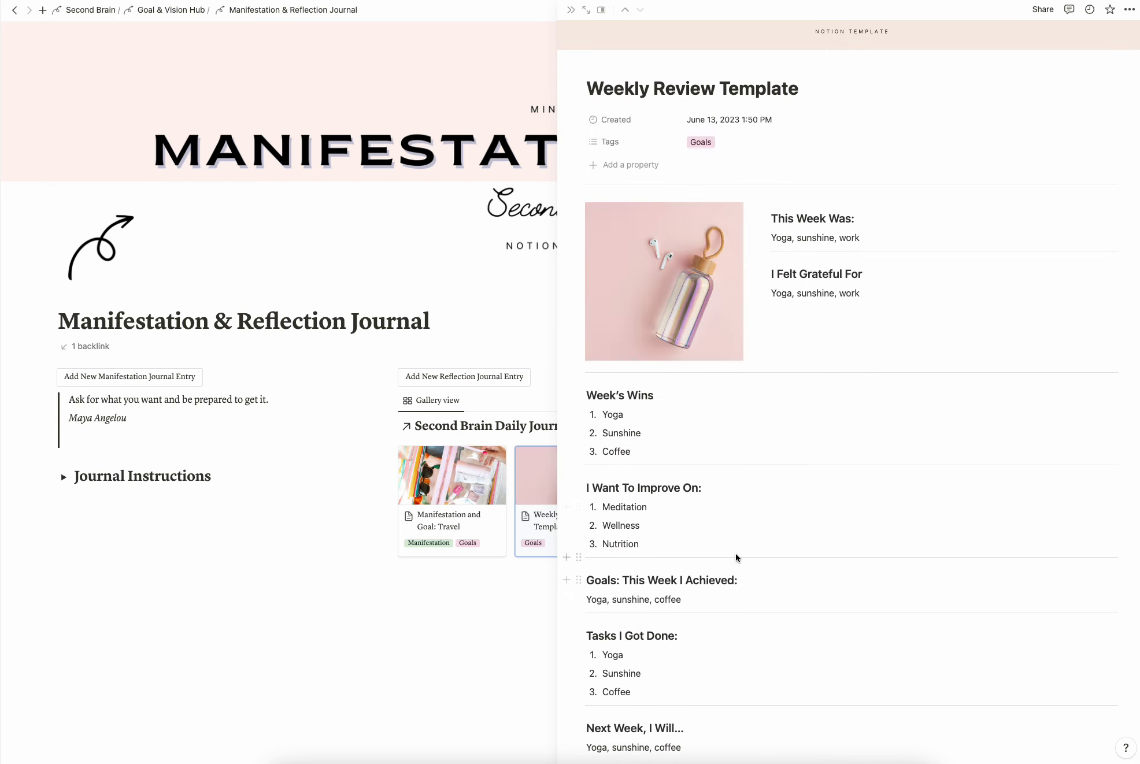
# Read through the Weekly Review Template entry, close it, and delete it from the journal gallery
pyautogui.scroll(-1, 737, 558)
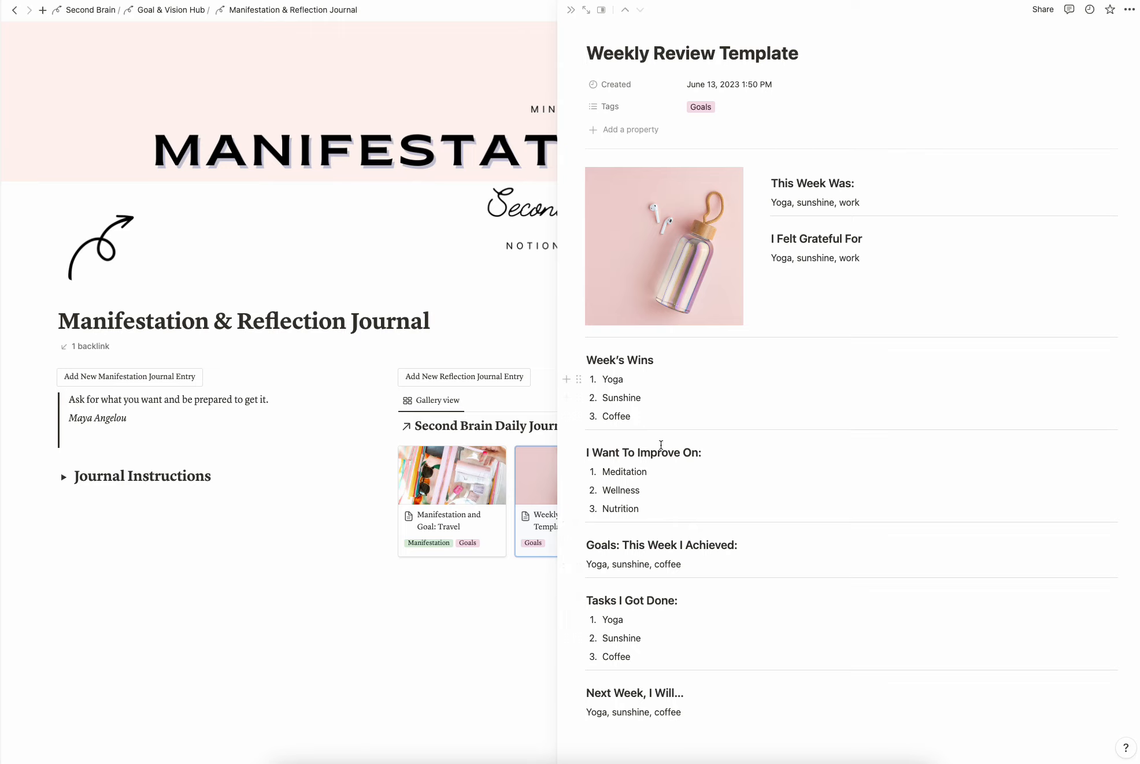
pyautogui.scroll(2, 757, 414)
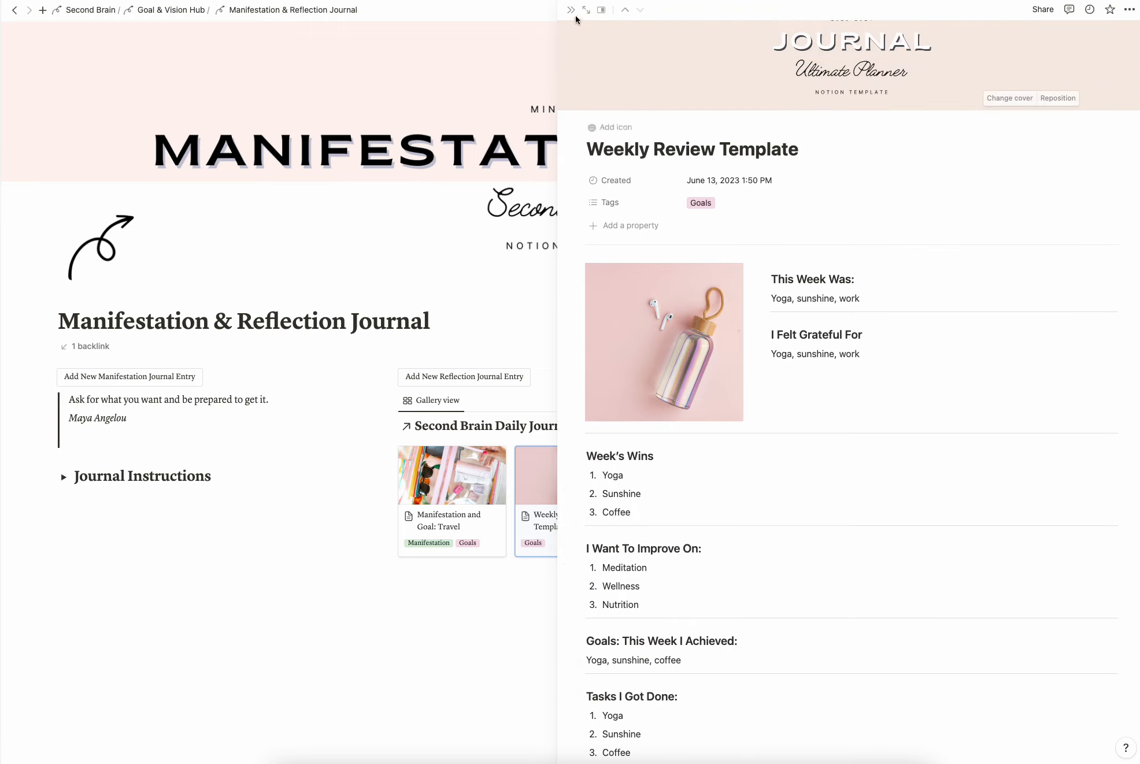
pyautogui.click(572, 10)
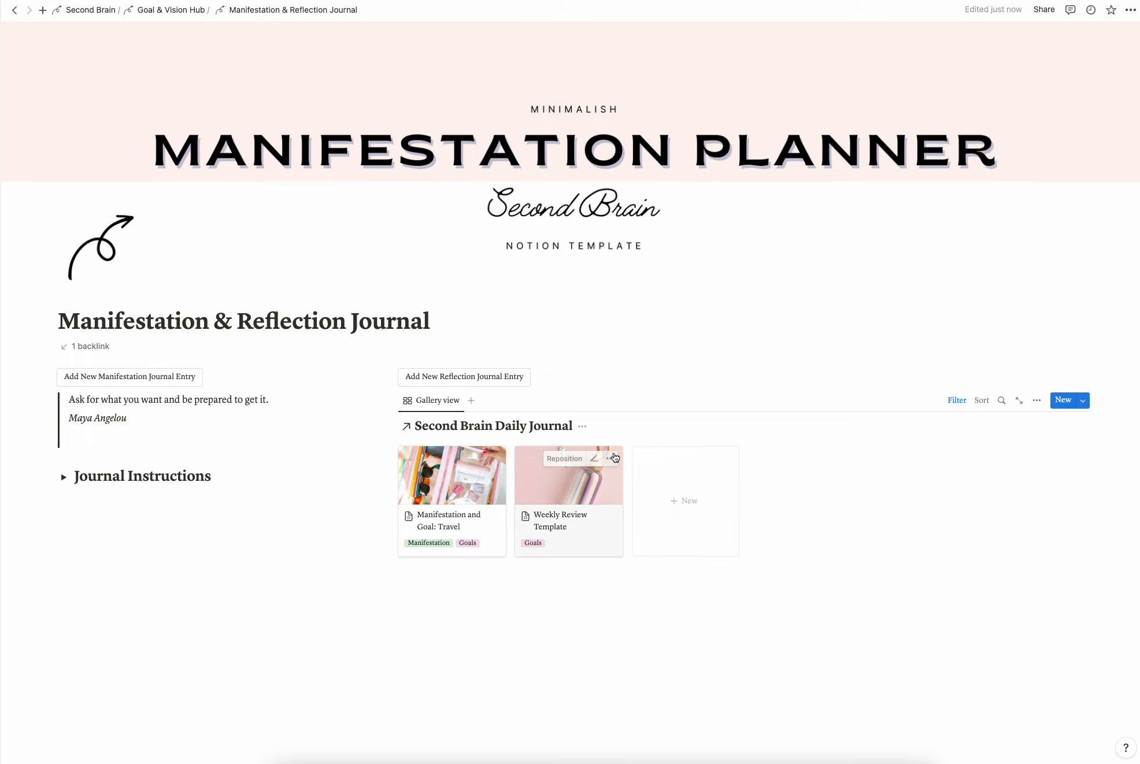
pyautogui.click(612, 459)
pyautogui.click(636, 500)
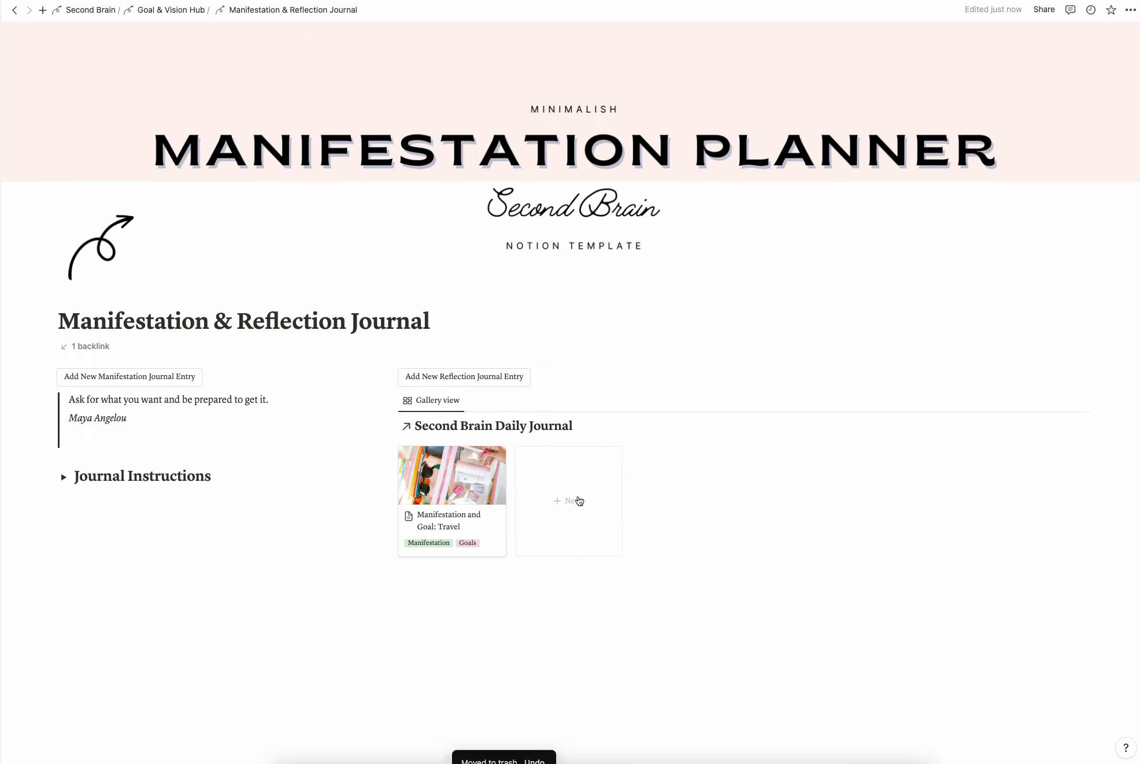
# Go to the Vision Board page through the Goal & Vision Hub and look over its four-column layout
pyautogui.click(168, 10)
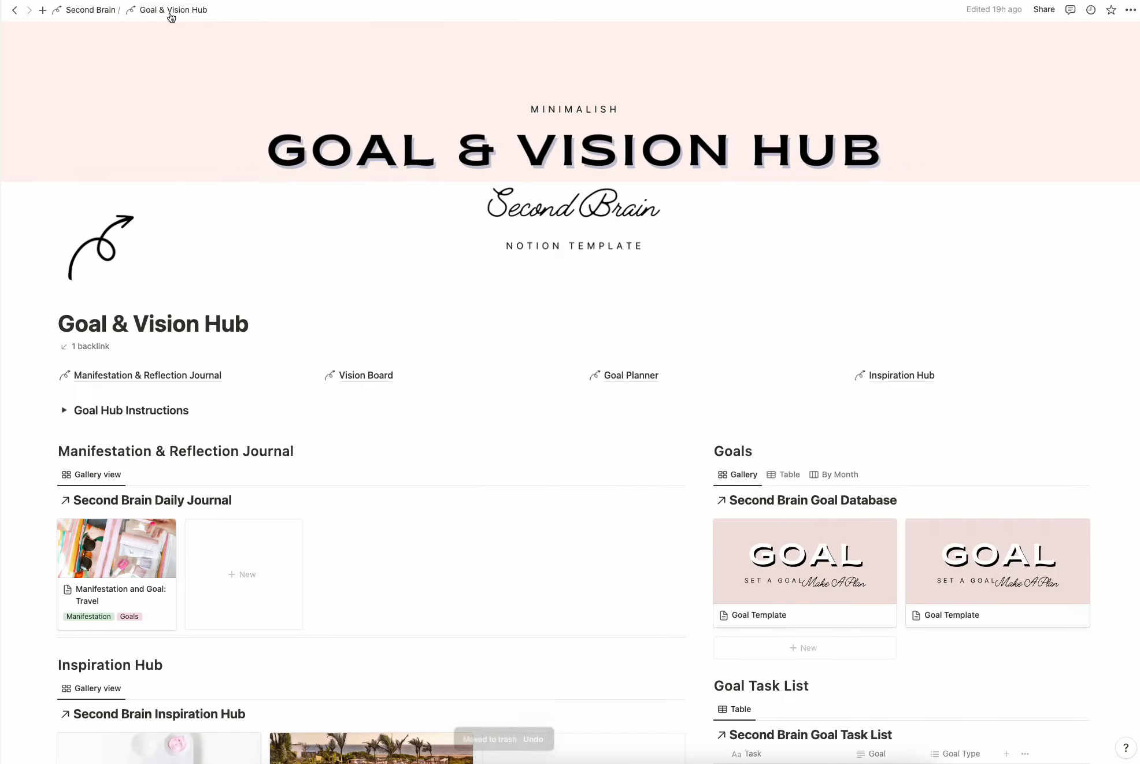
pyautogui.click(386, 373)
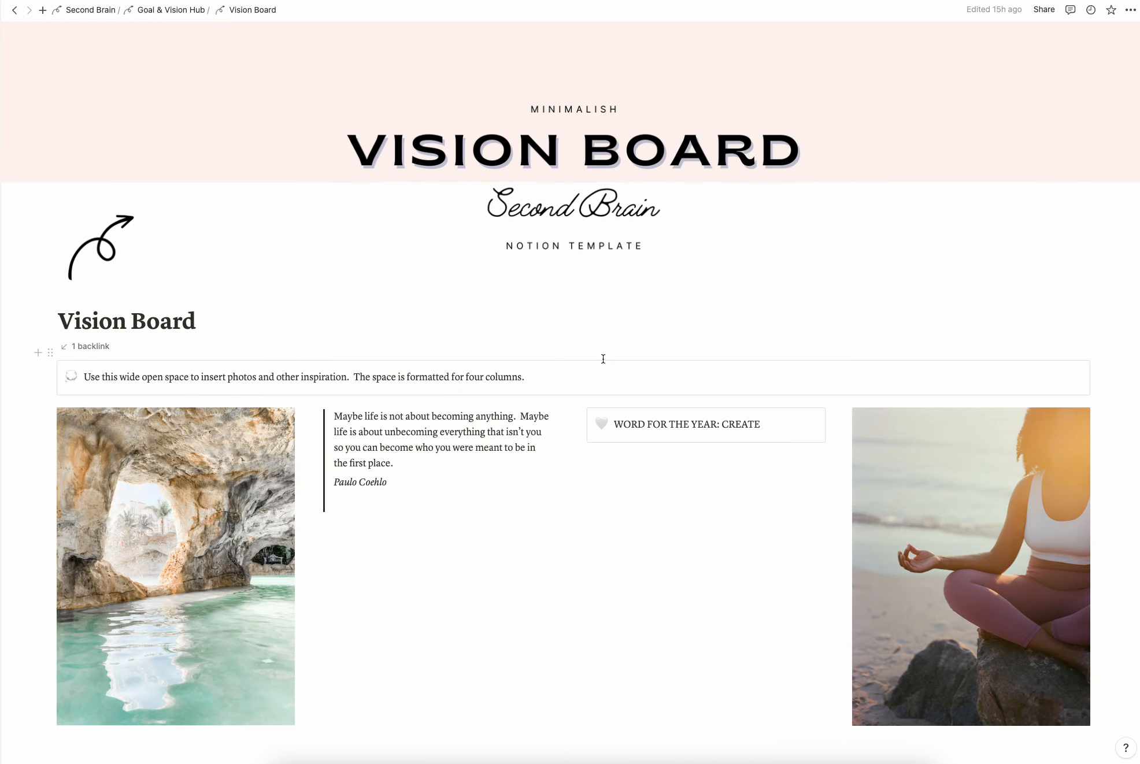
pyautogui.scroll(-4, 696, 359)
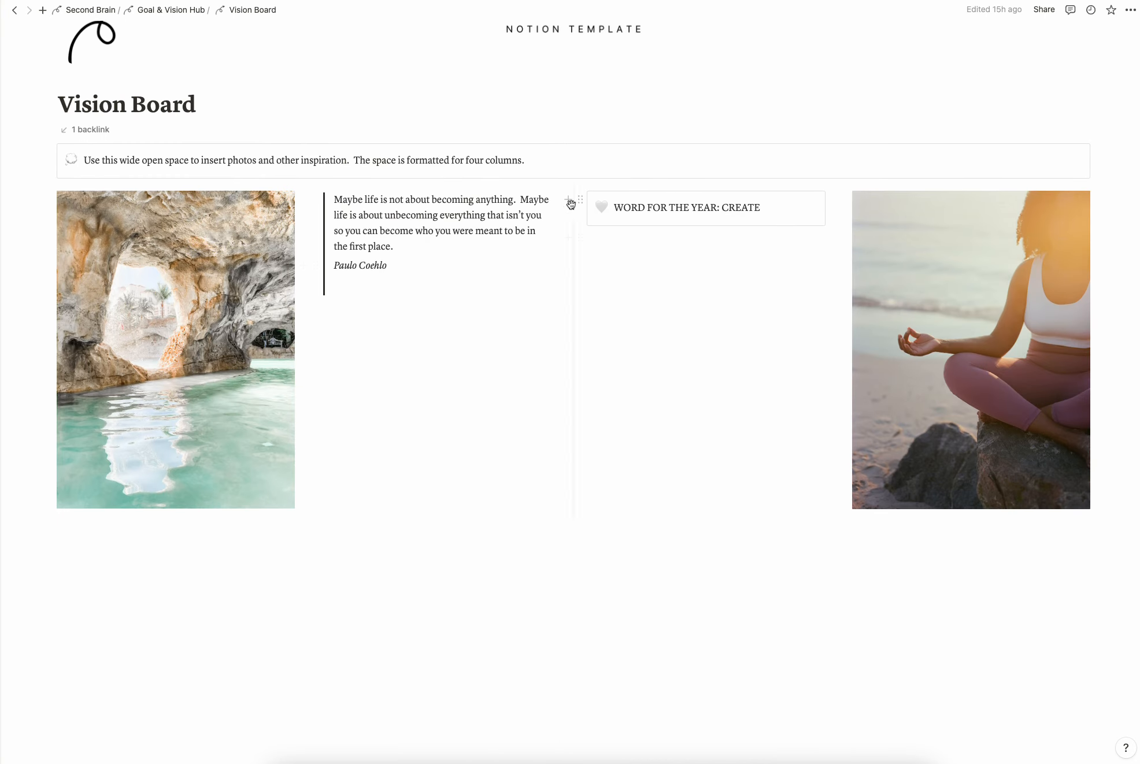
# Start a new block below the word-for-the-year callout, browse the block types as far as the media options, and dismiss the list
pyautogui.click(569, 201)
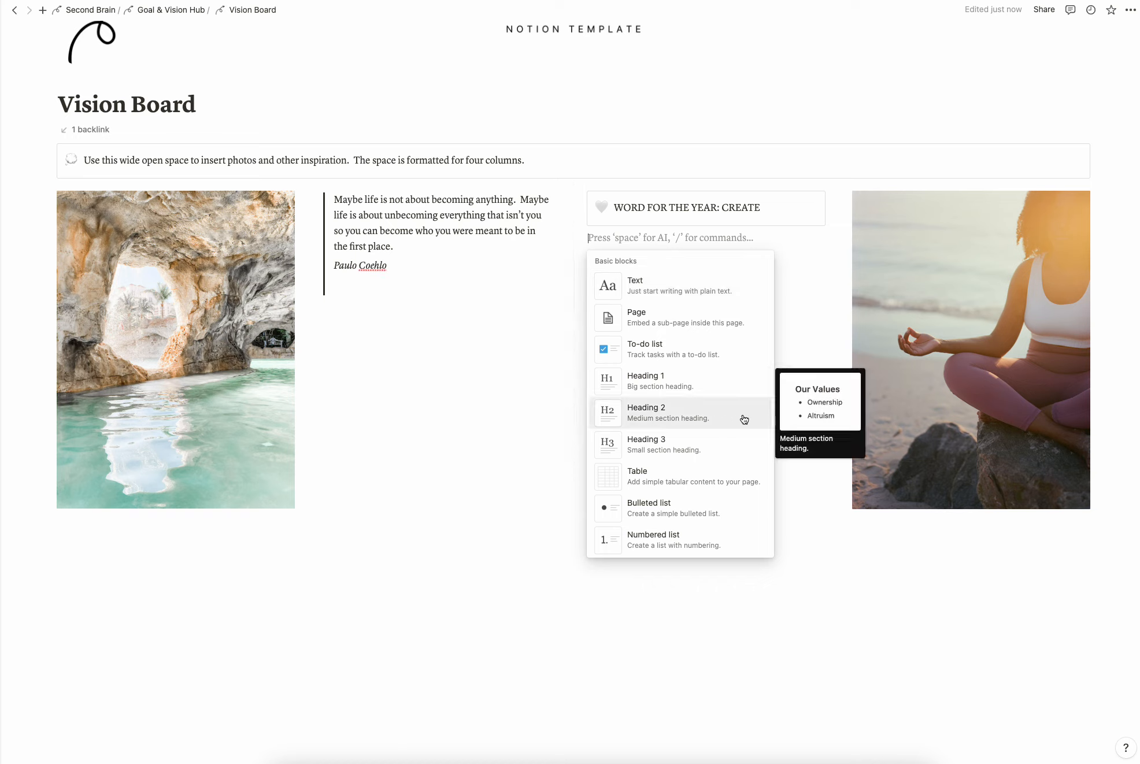
pyautogui.scroll(-5, 659, 442)
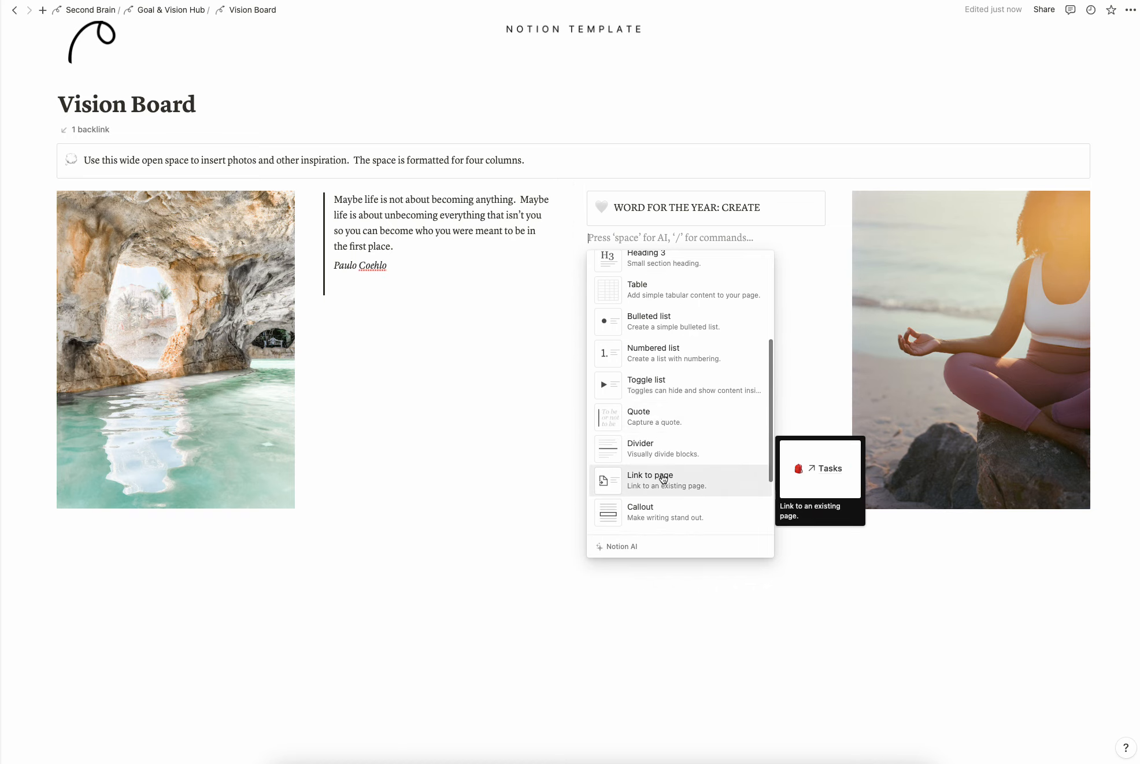
pyautogui.scroll(-8, 662, 478)
pyautogui.scroll(8, 662, 478)
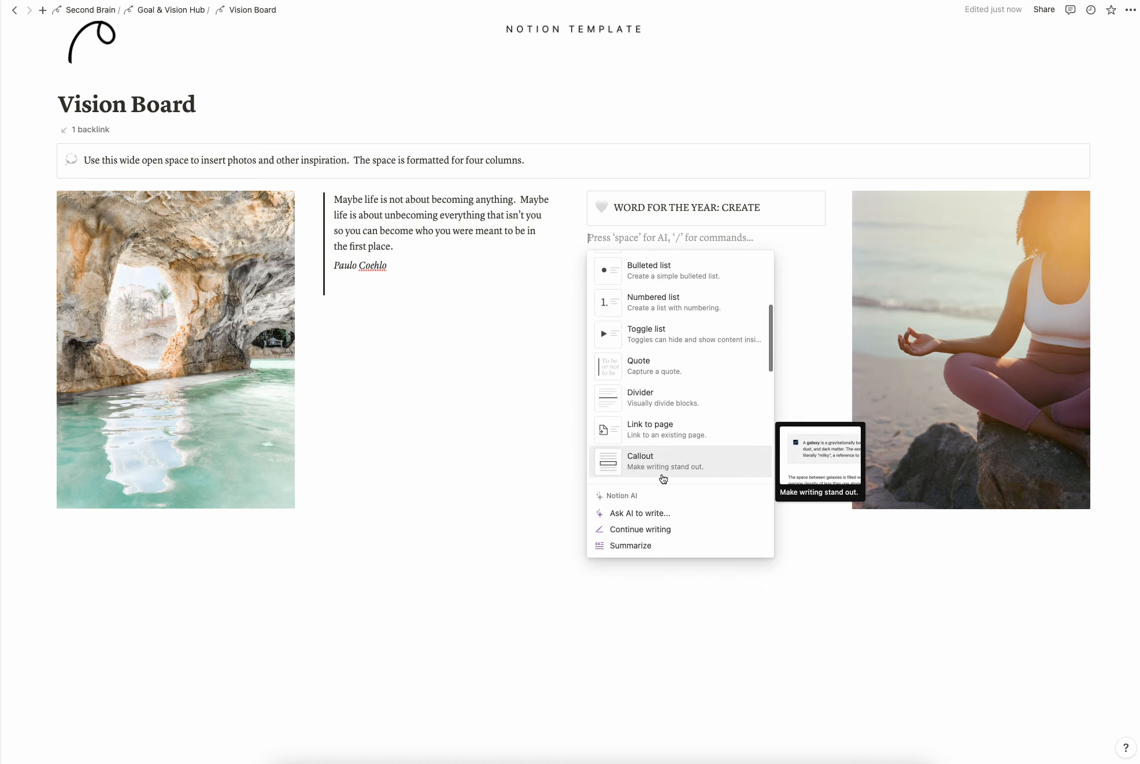
pyautogui.scroll(-2, 662, 478)
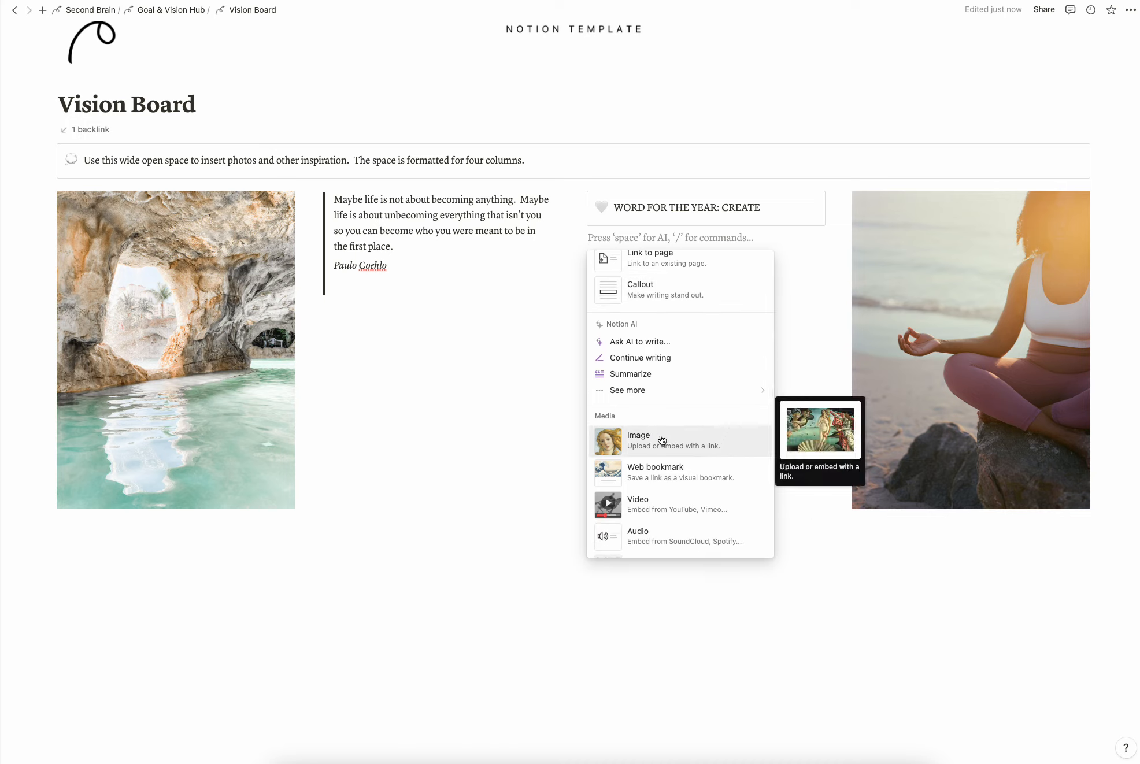
pyautogui.click(495, 530)
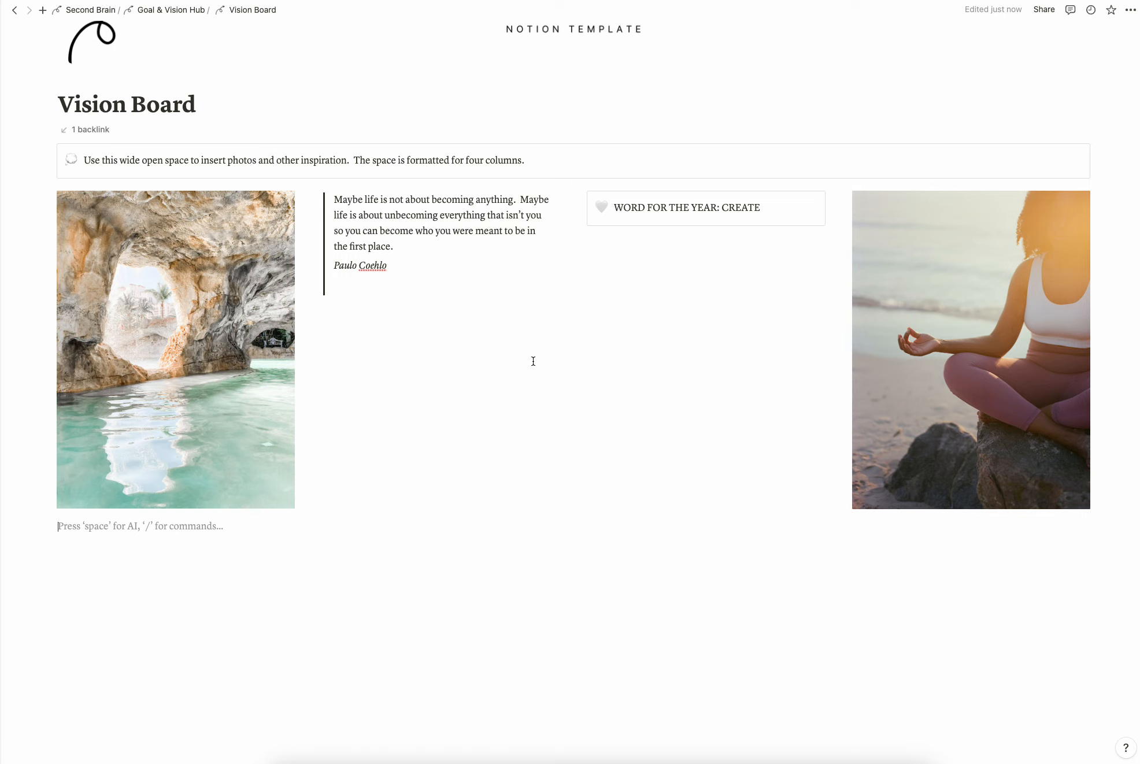
# Go to the Goal Planner page and look through its bucket list, task list, and yearly, monthly and quarterly goal sections
pyautogui.click(171, 9)
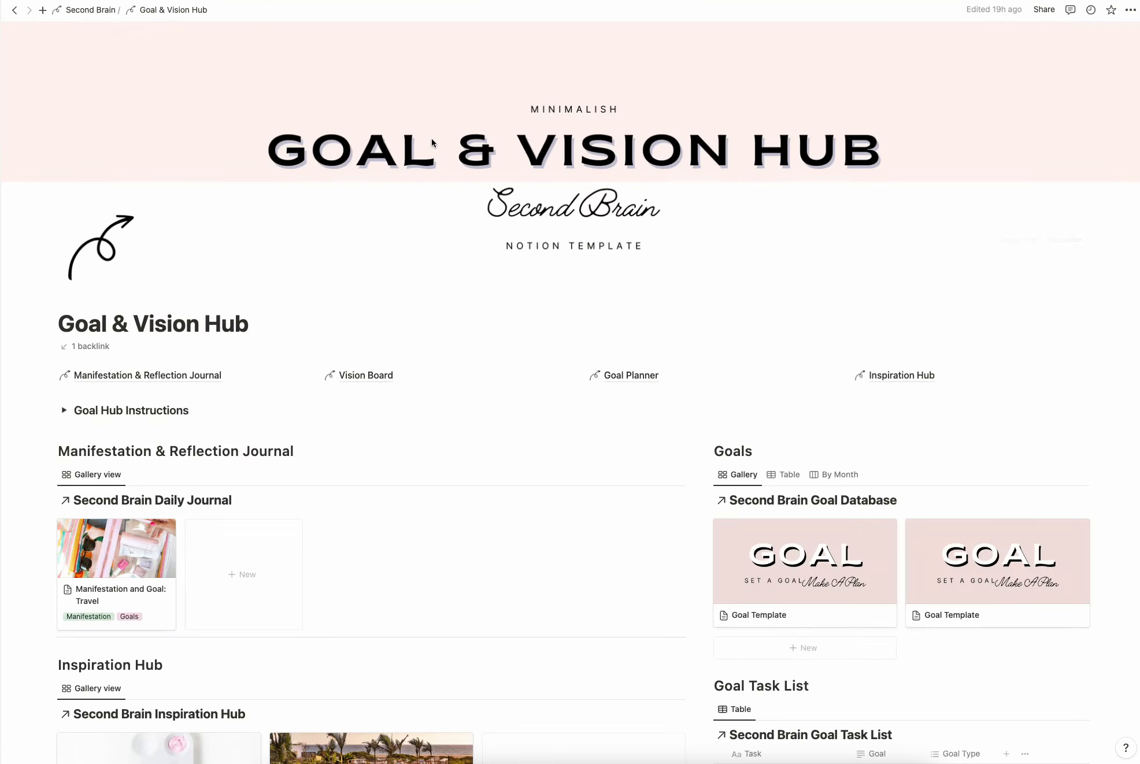
pyautogui.click(649, 383)
pyautogui.scroll(-3, 639, 379)
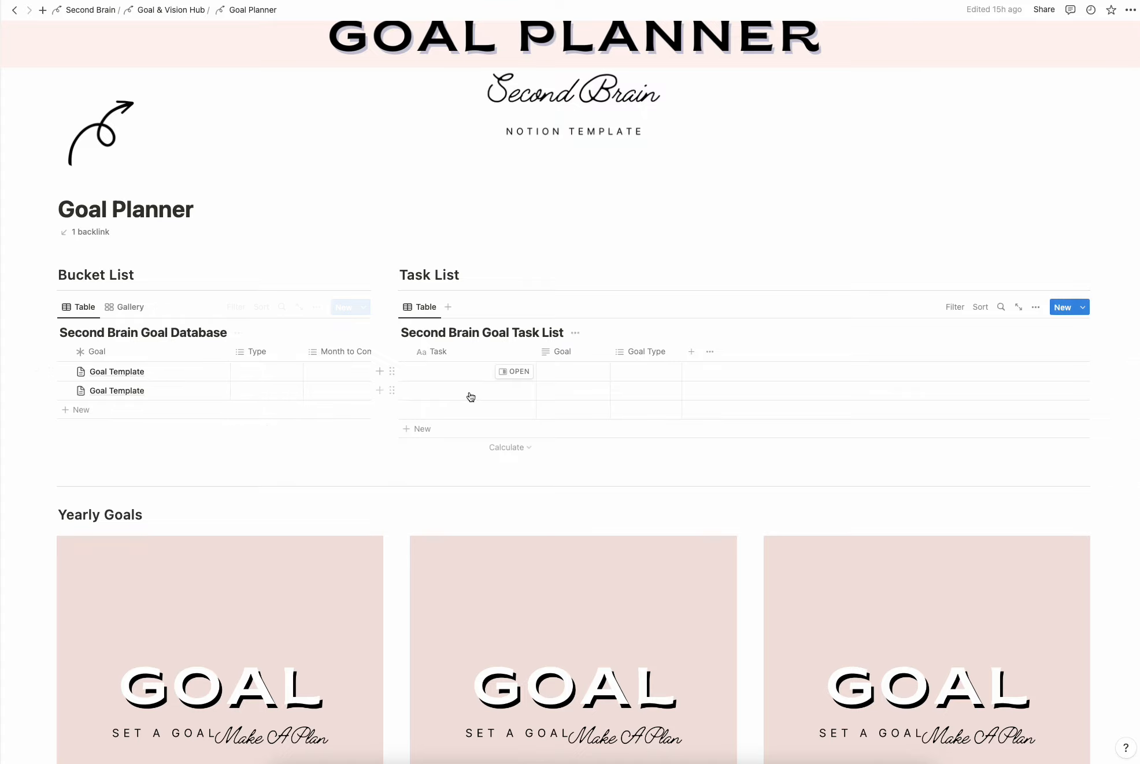
pyautogui.scroll(-7, 694, 422)
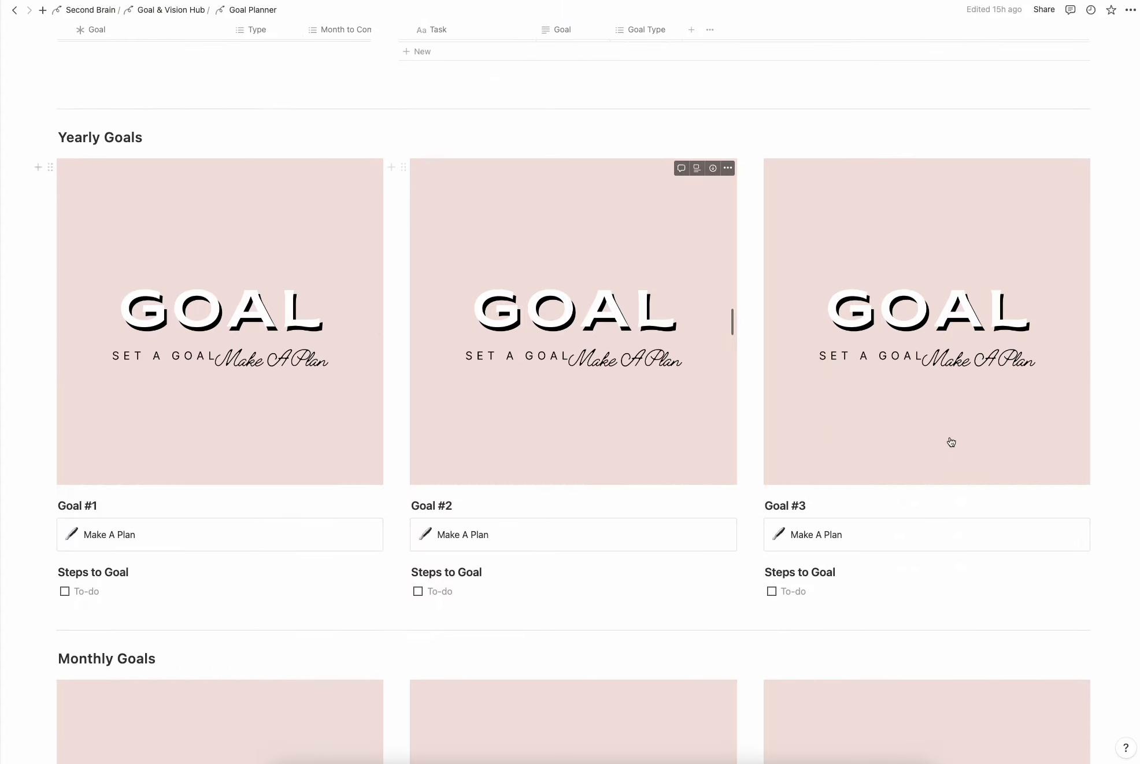
pyautogui.scroll(-1, 774, 455)
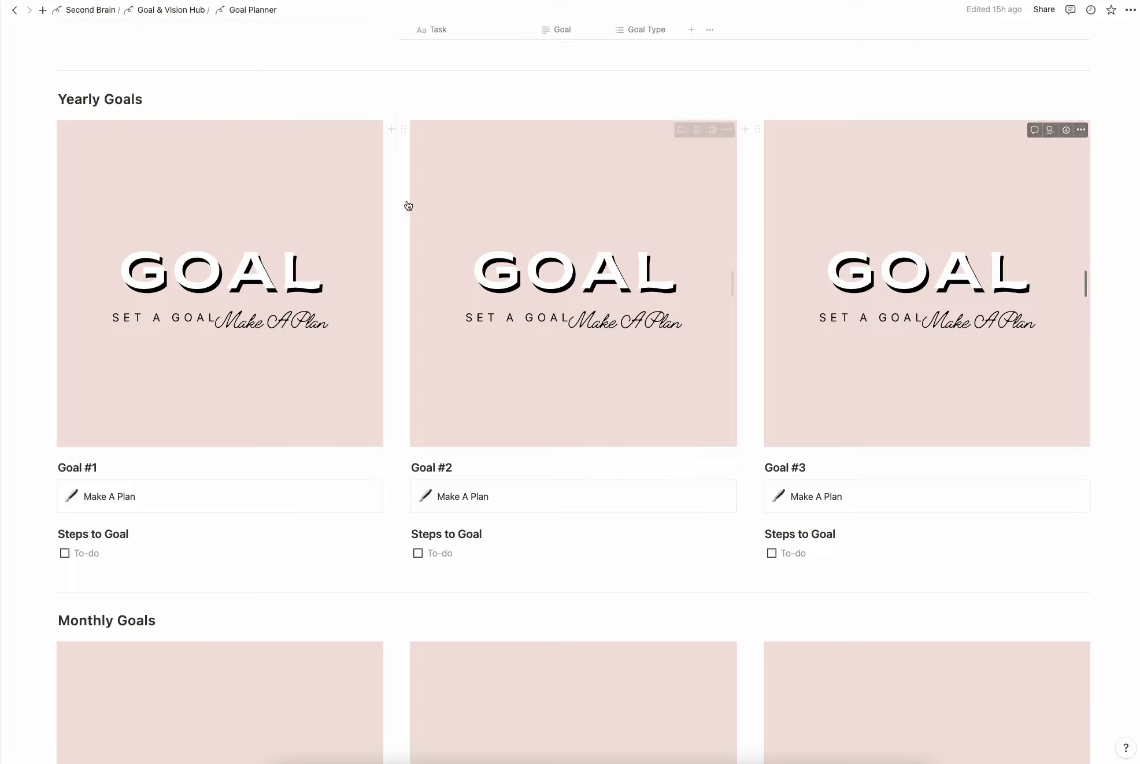
pyautogui.scroll(-5, 948, 301)
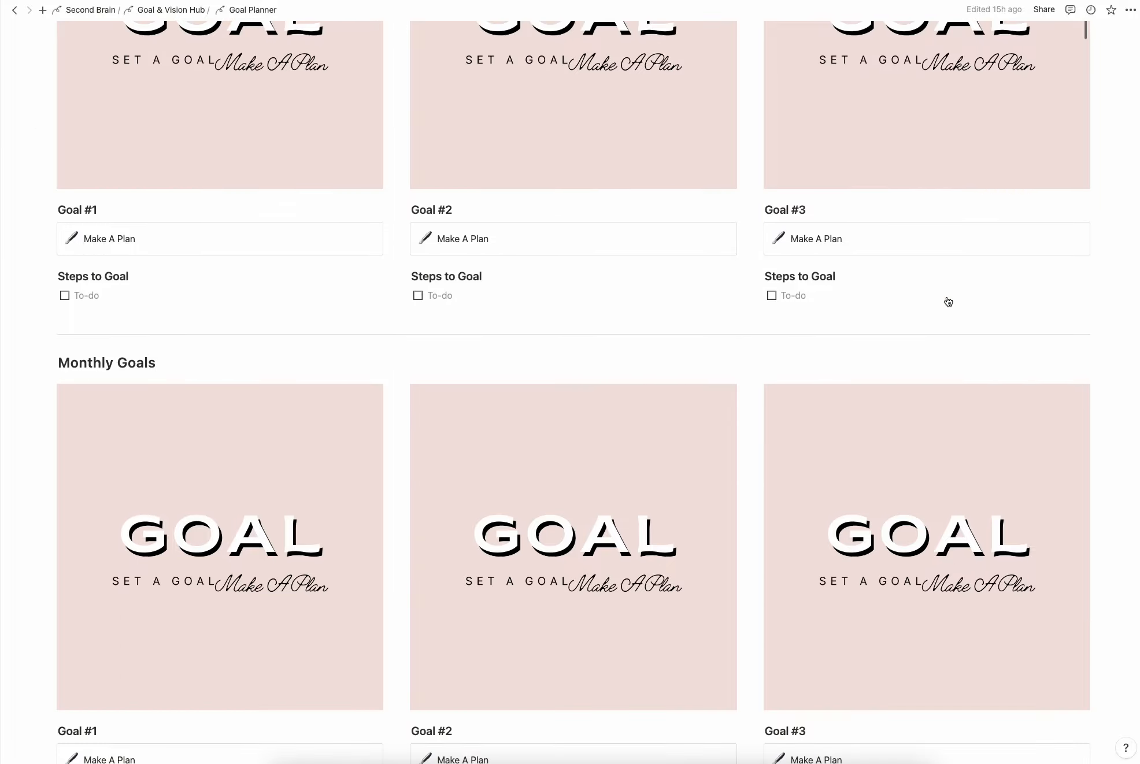
pyautogui.scroll(-7, 570, 342)
pyautogui.scroll(-8, 776, 368)
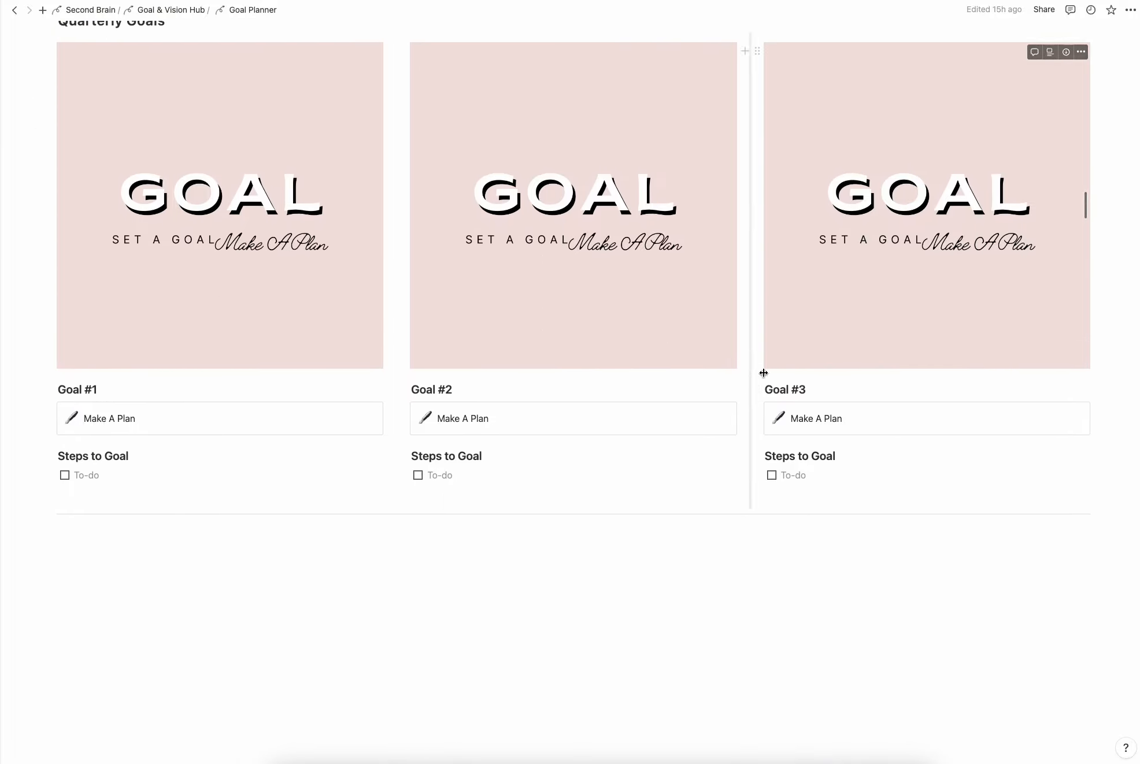
pyautogui.scroll(20, 797, 399)
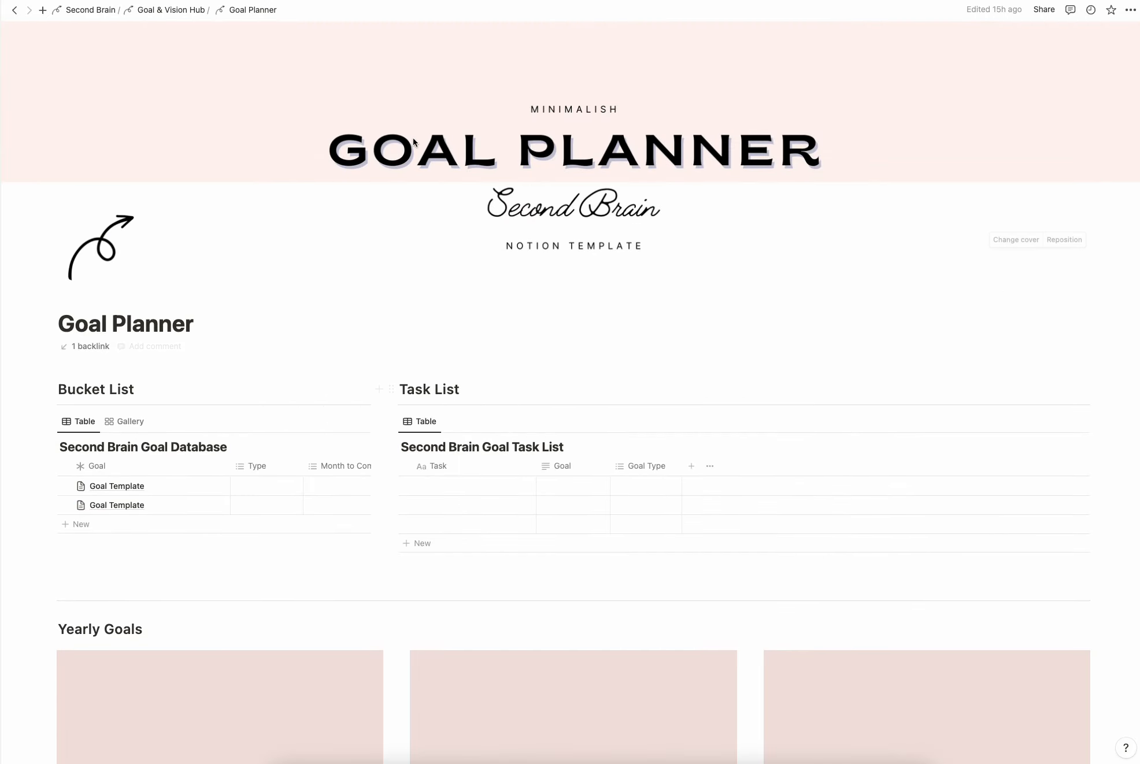
# Return to the Goal & Vision Hub, look over its journal, inspiration and goal sections, and open the Inspiration Hub
pyautogui.click(191, 9)
pyautogui.scroll(-6, 613, 260)
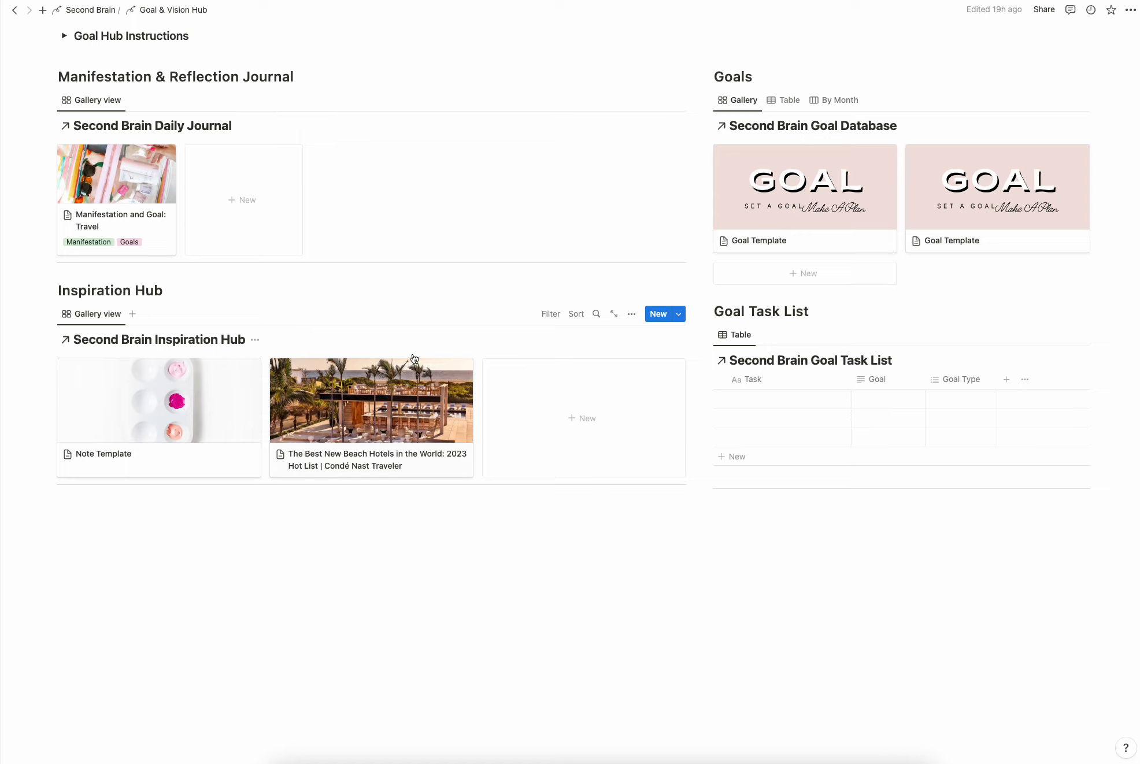
pyautogui.scroll(6, 273, 285)
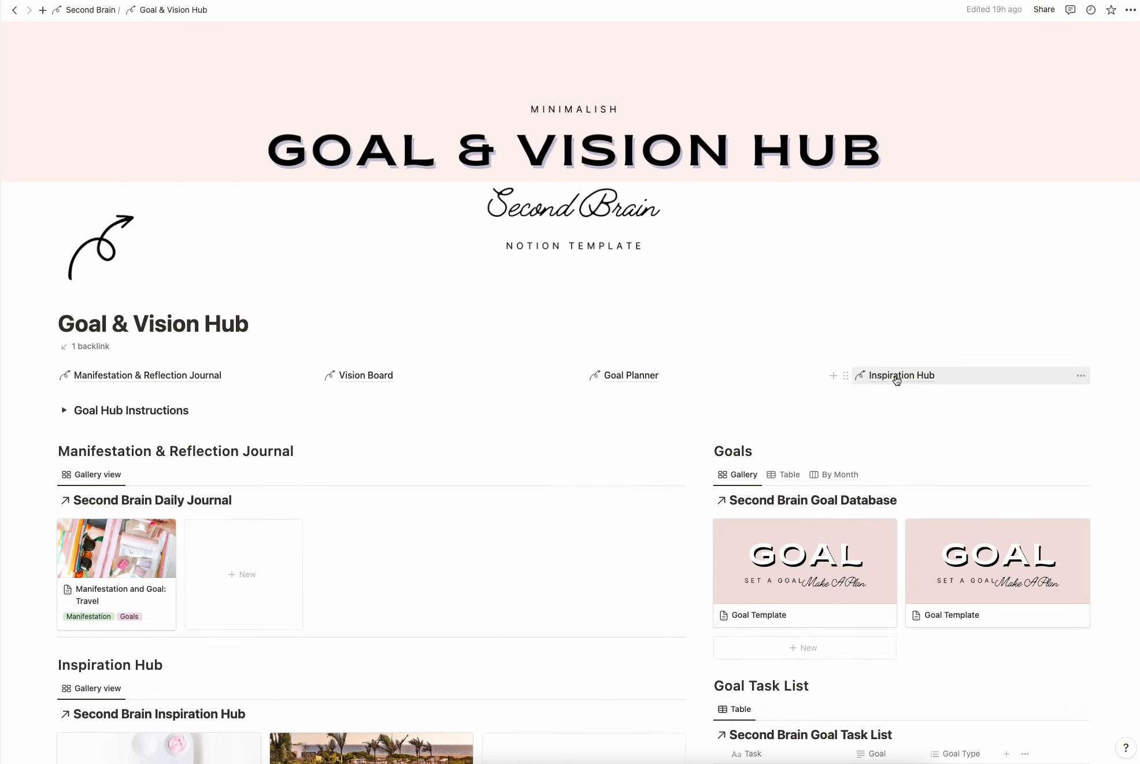
pyautogui.click(896, 377)
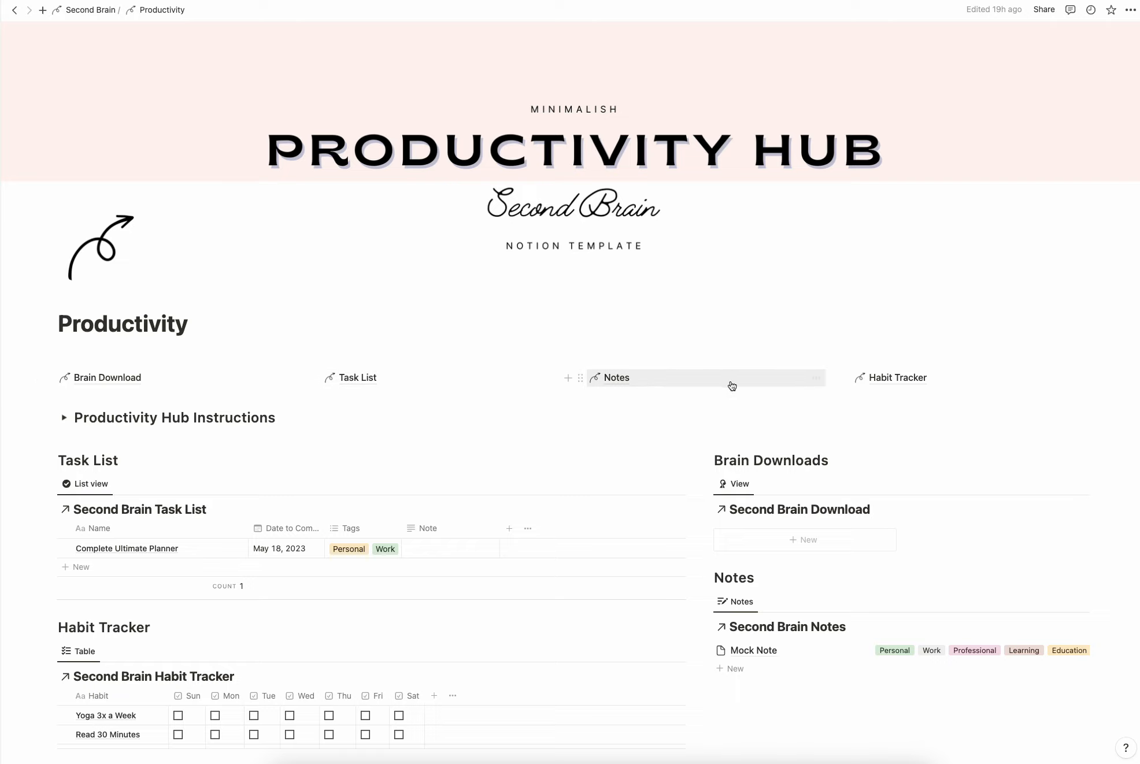
# Read the expanded Productivity Hub Instructions, collapse them, and look over the hub's task, habit, brain download and notes sections
pyautogui.click(66, 417)
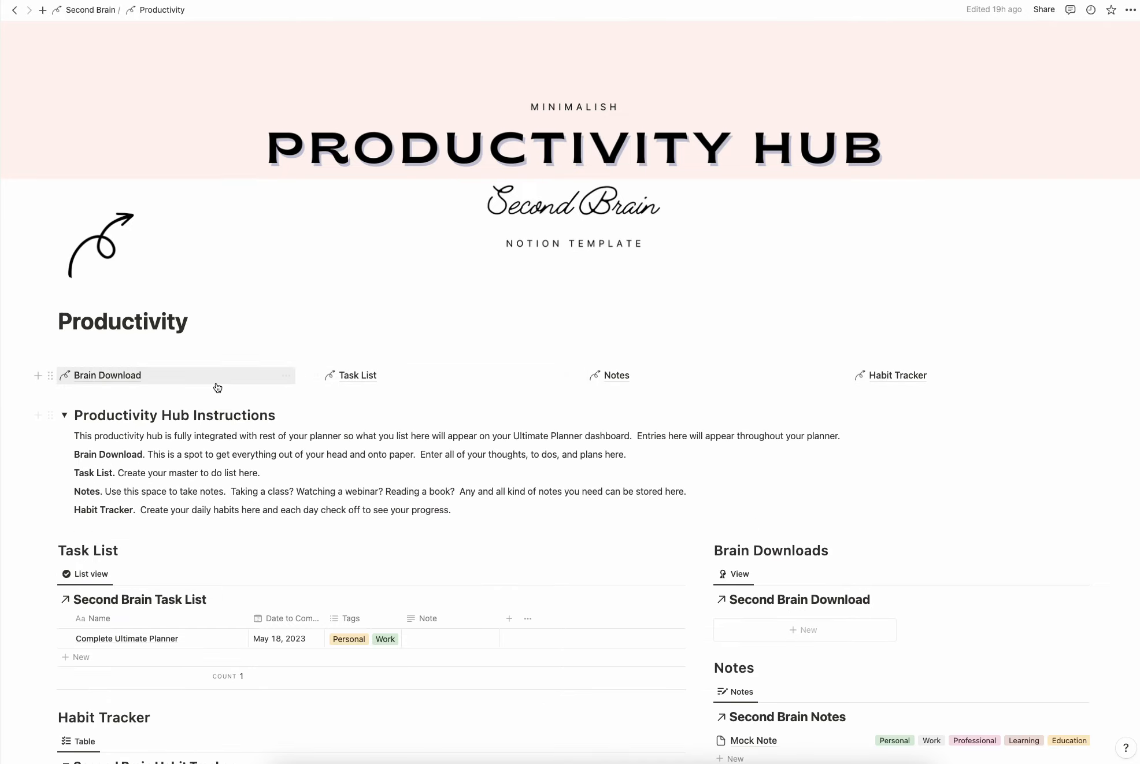
pyautogui.scroll(-1, 216, 382)
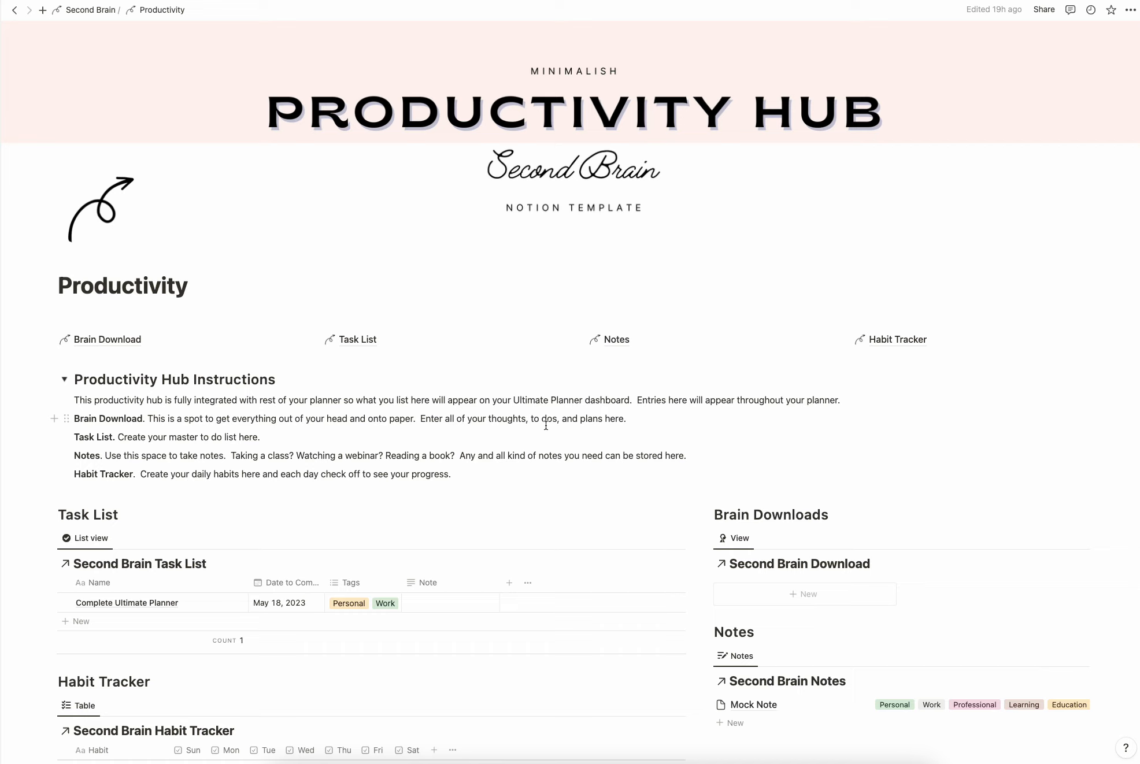
pyautogui.click(65, 384)
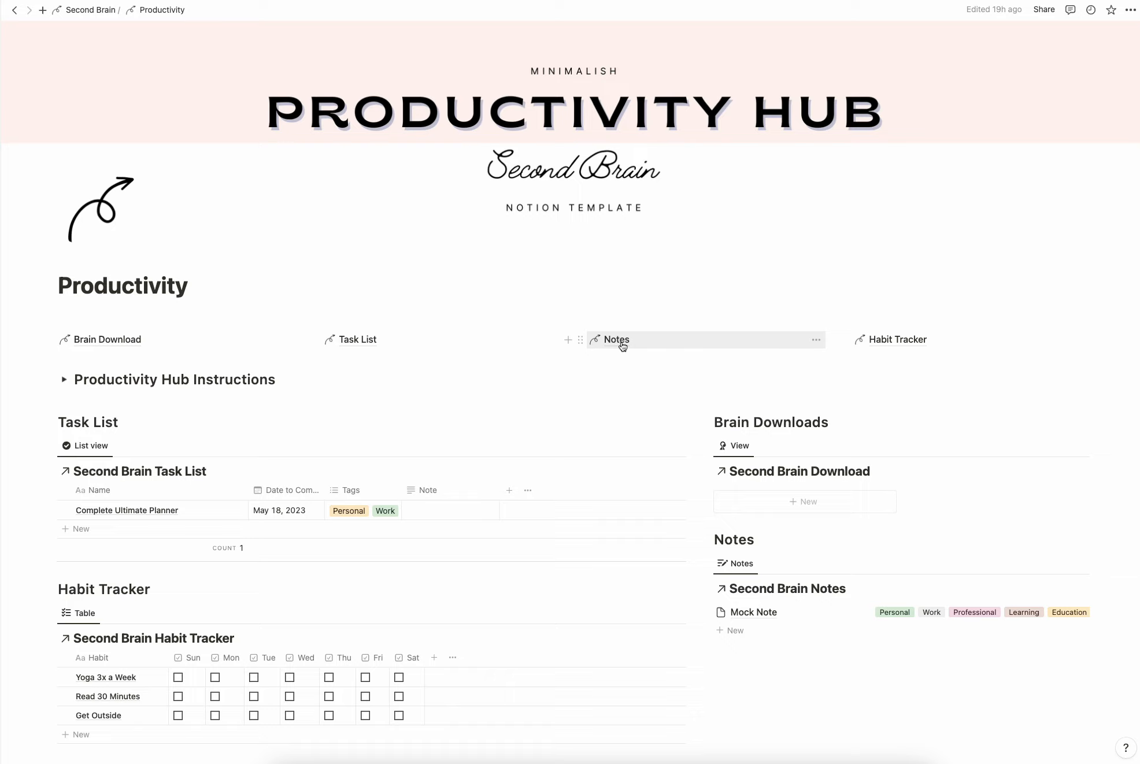
pyautogui.scroll(-3, 623, 346)
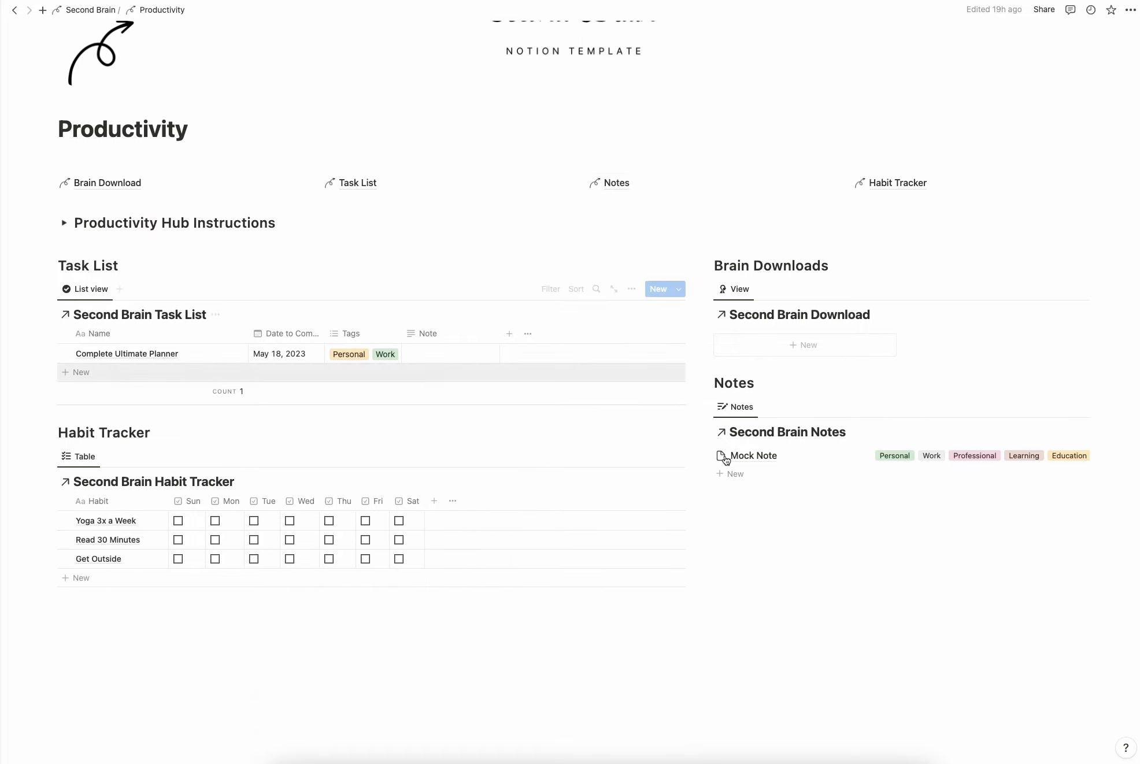
# Go to the Habit Tracker page, examine the habits configured in the Add Weekly Habits button, and close its settings
pyautogui.click(897, 183)
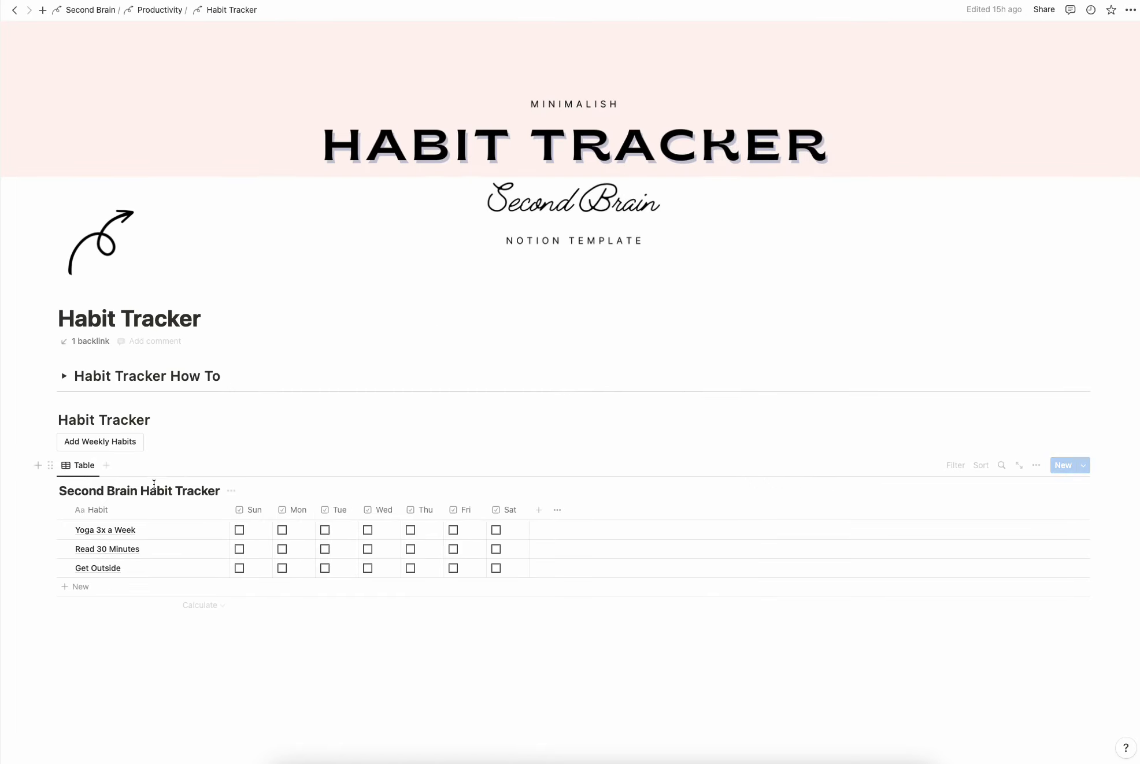
pyautogui.click(154, 443)
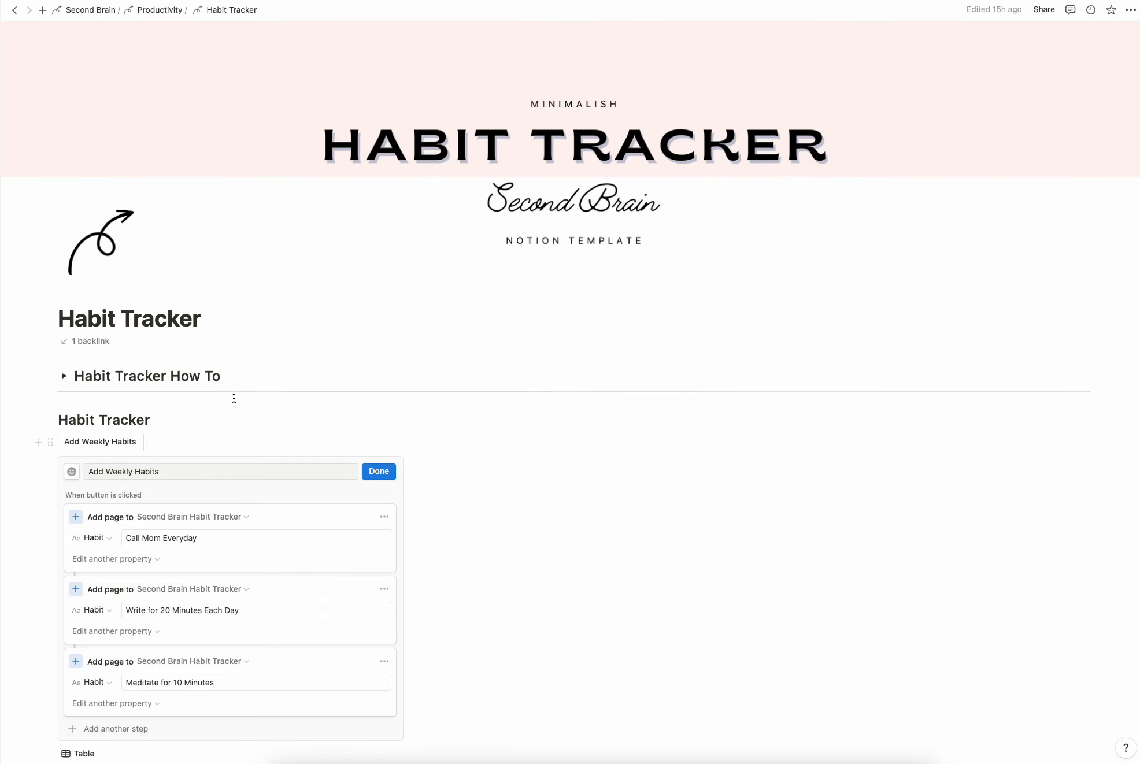
pyautogui.click(233, 438)
pyautogui.click(248, 412)
pyautogui.scroll(-3, 130, 447)
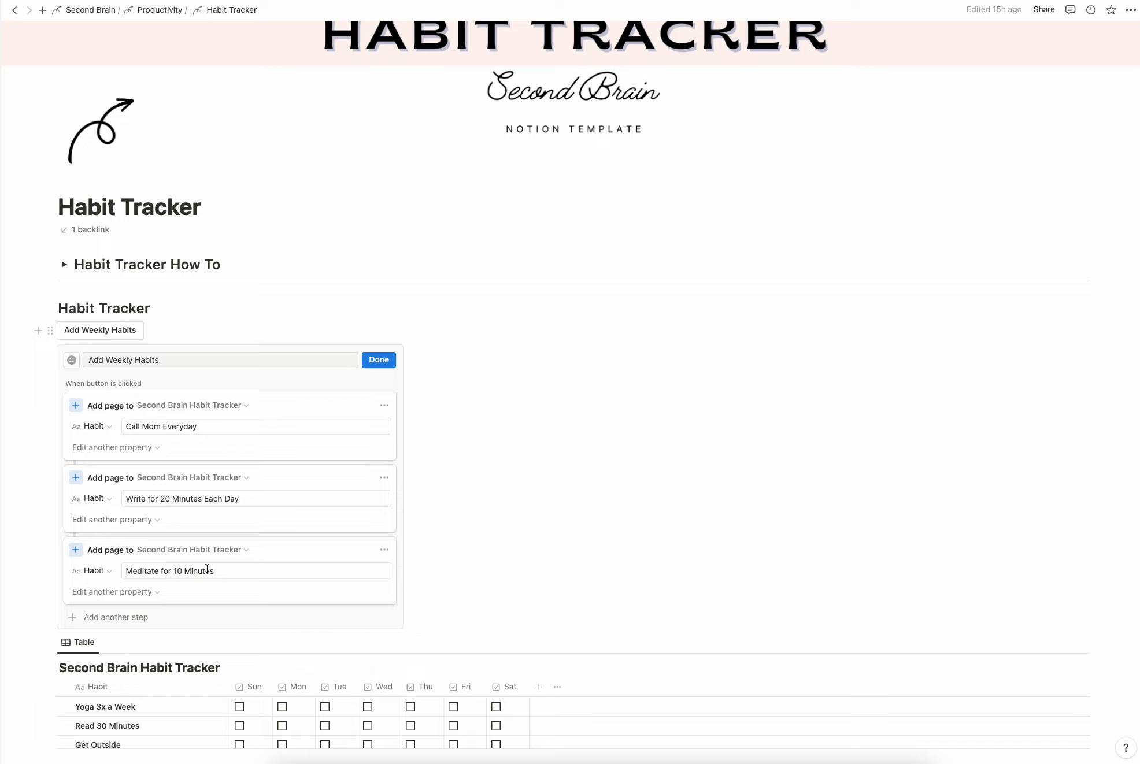
pyautogui.scroll(-1, 388, 371)
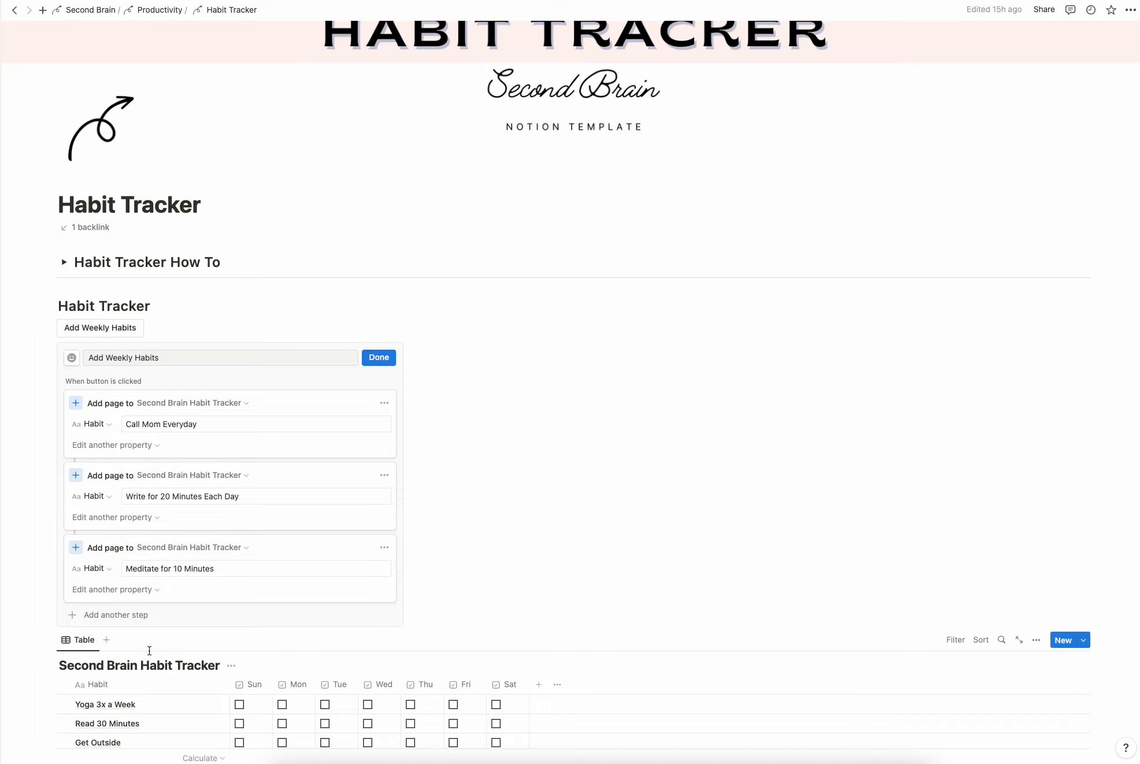
pyautogui.click(378, 357)
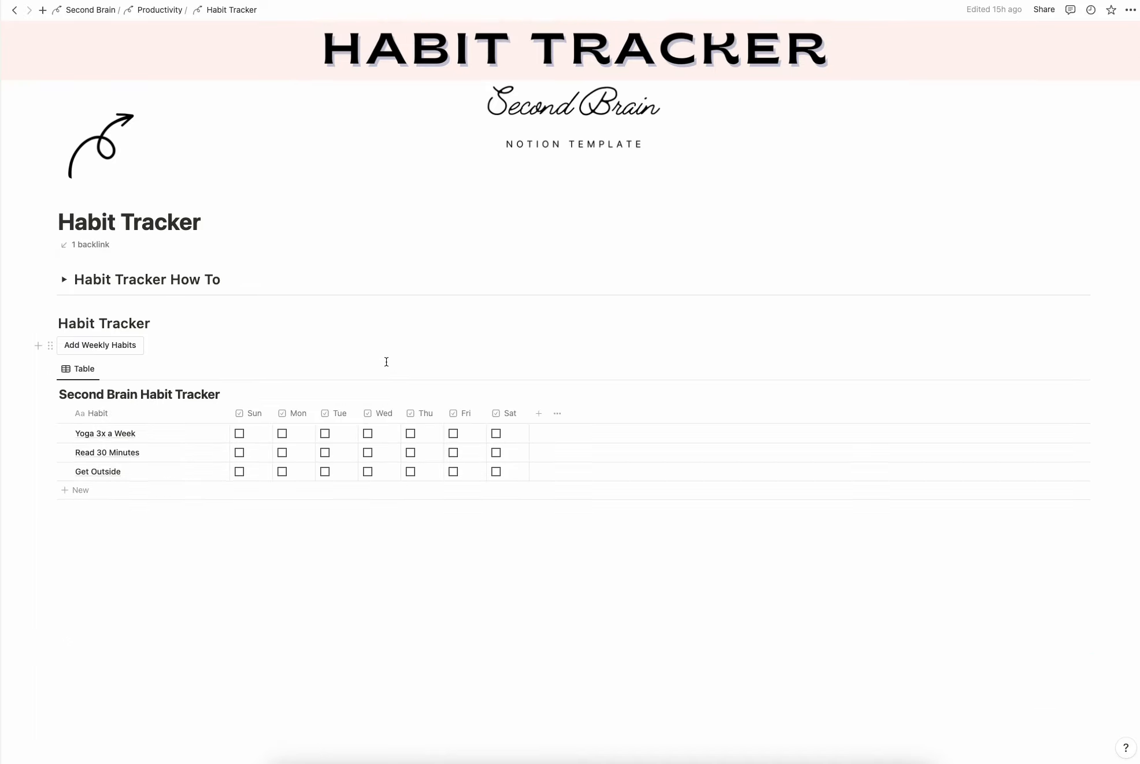
# Add the preset weekly habits to the Second Brain Habit Tracker table
pyautogui.click(109, 360)
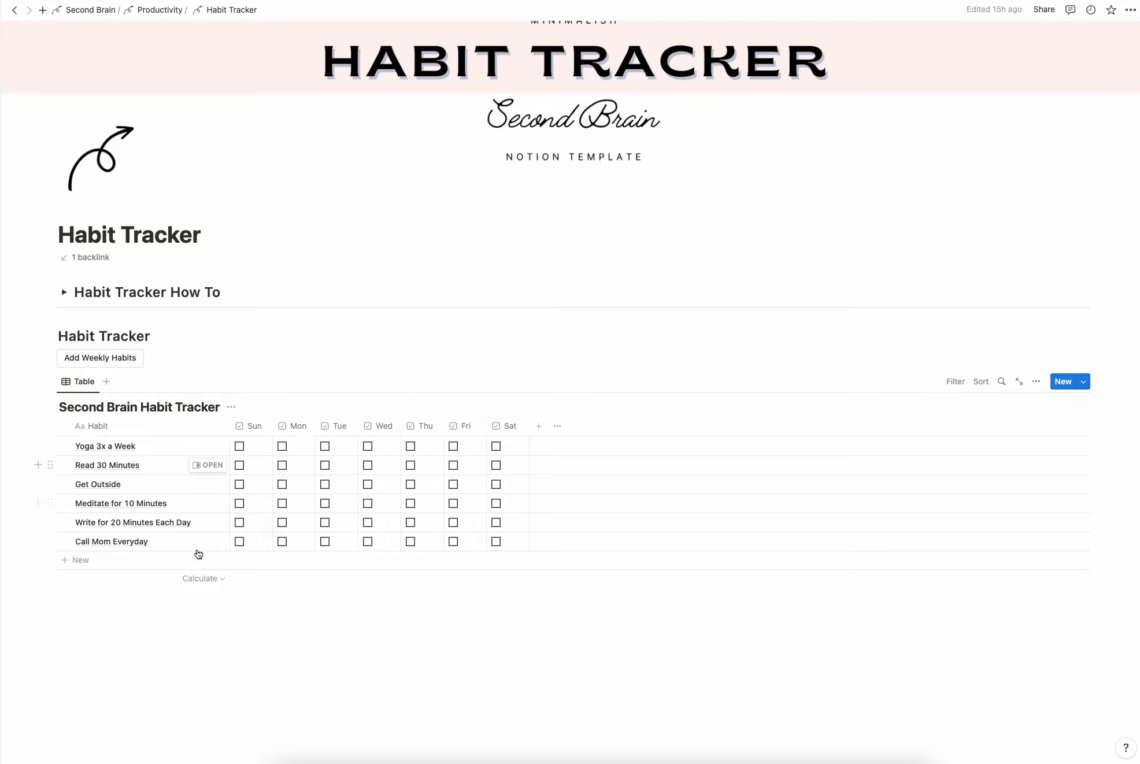
# Go to the Content Hub page and expand its instructions to read them, collapsing them when done
pyautogui.click(162, 10)
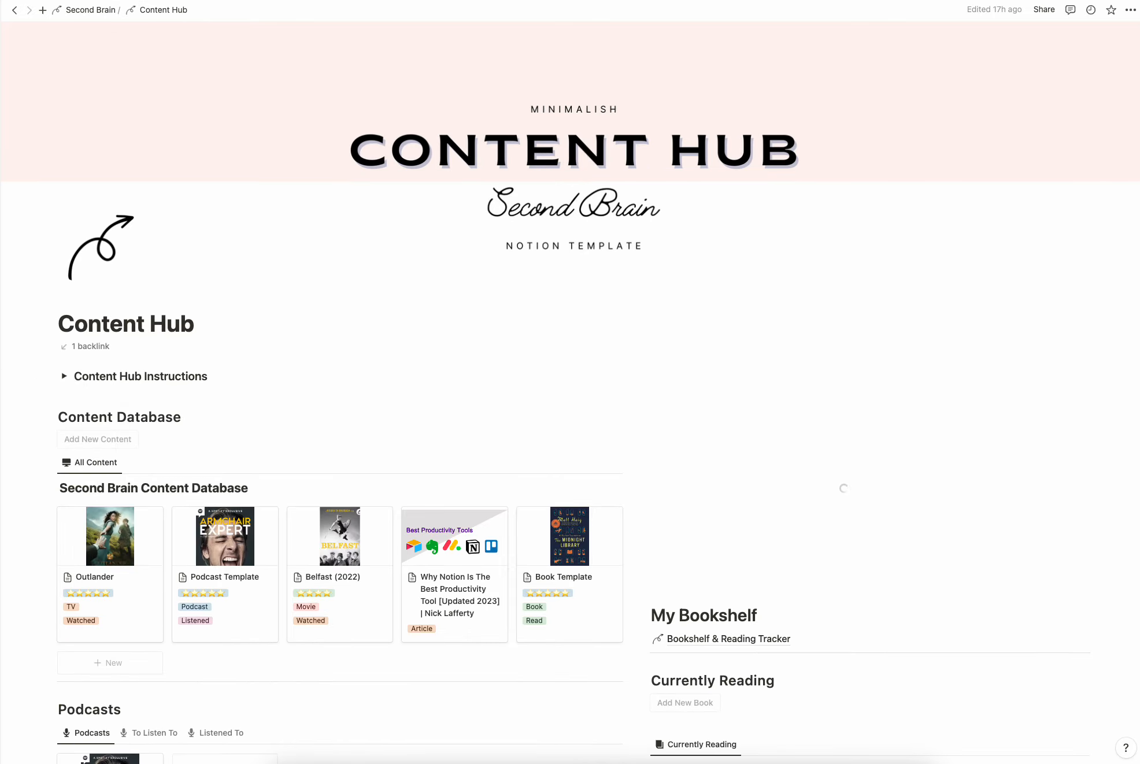
pyautogui.click(64, 376)
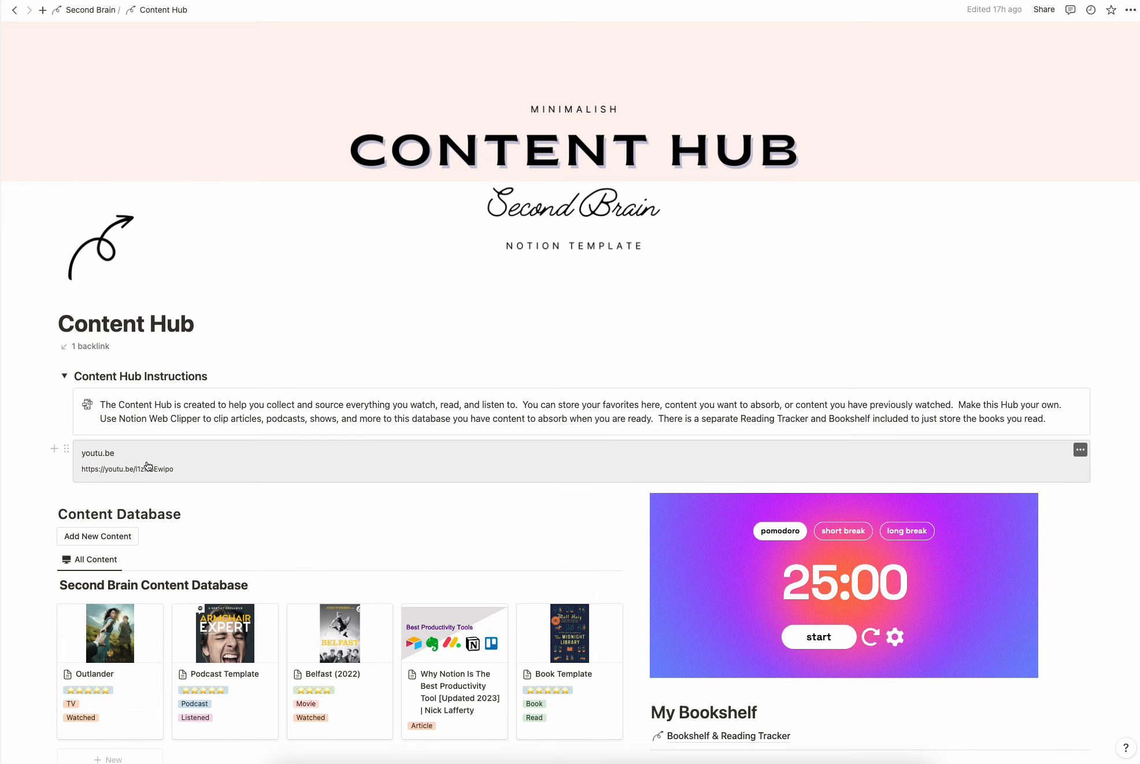
pyautogui.click(64, 377)
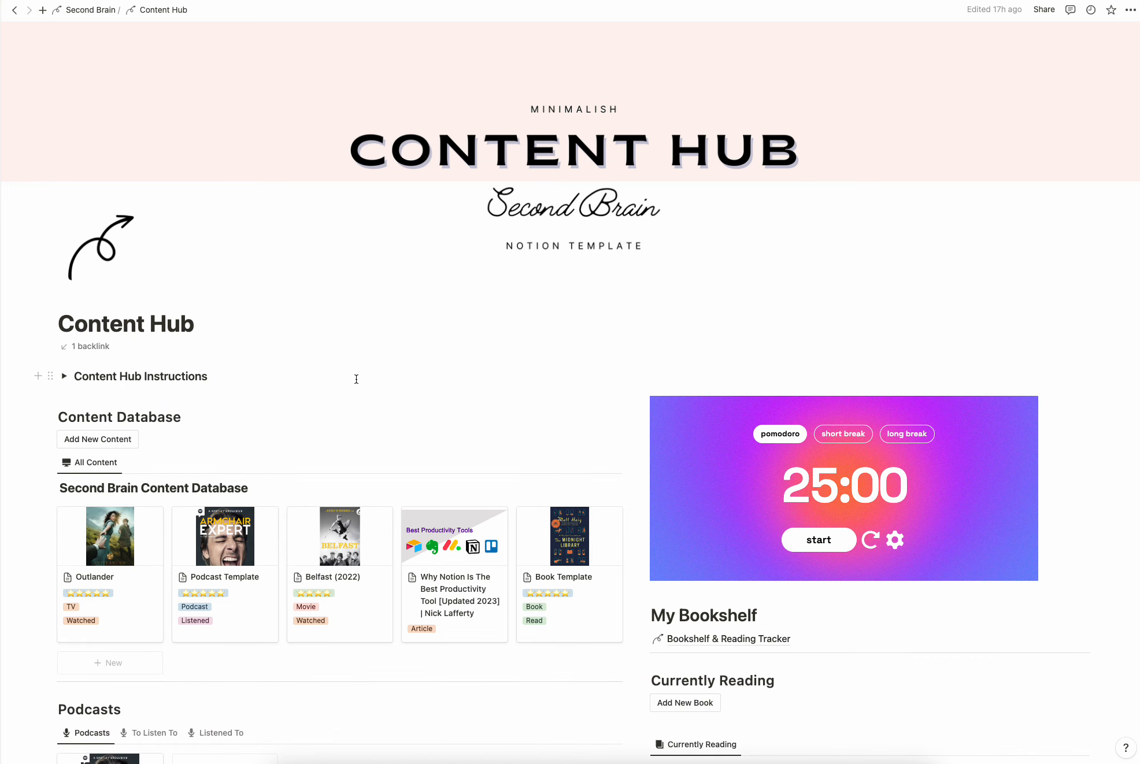
# Open the Outlander entry in the Content Database and inspect its watched/listened/read status options, then close it
pyautogui.scroll(-3, 356, 380)
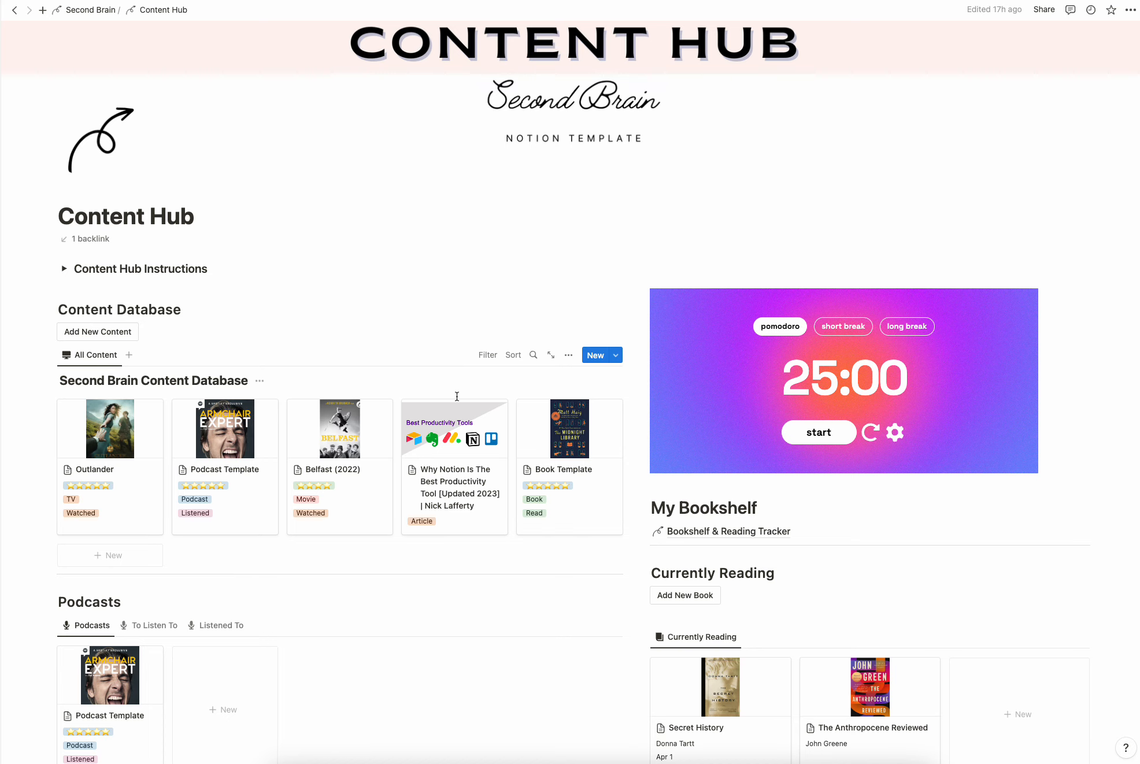
pyautogui.click(105, 434)
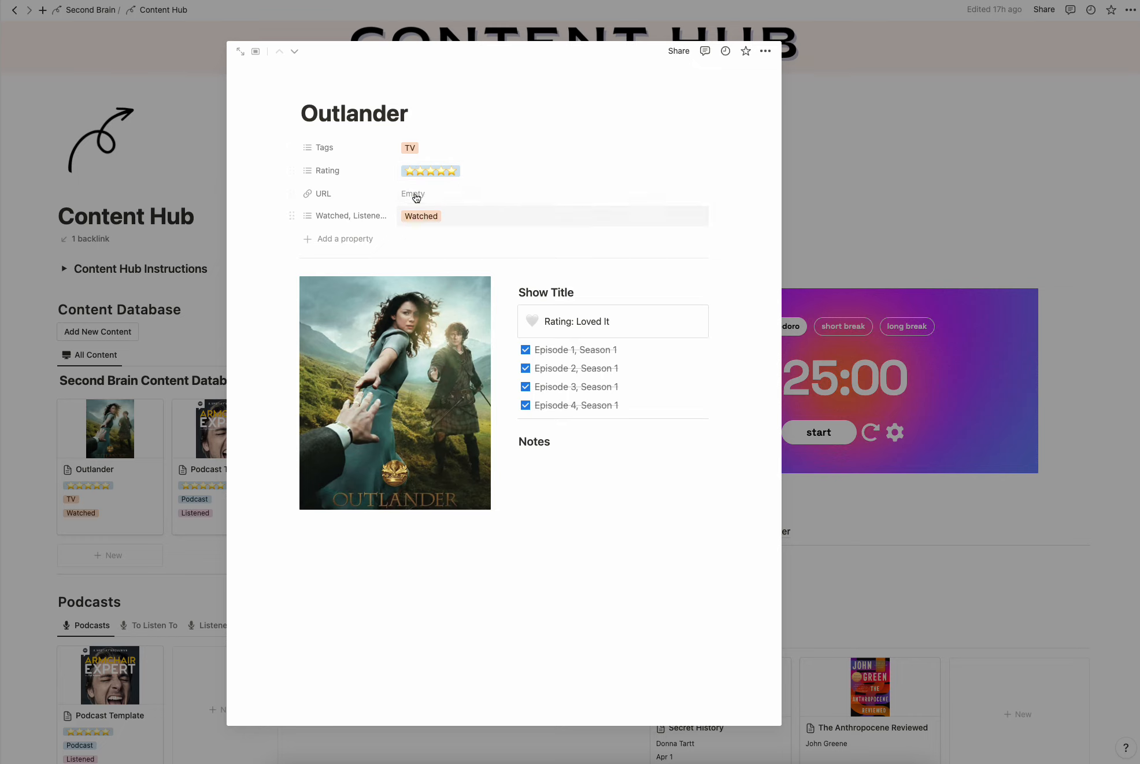
pyautogui.click(422, 220)
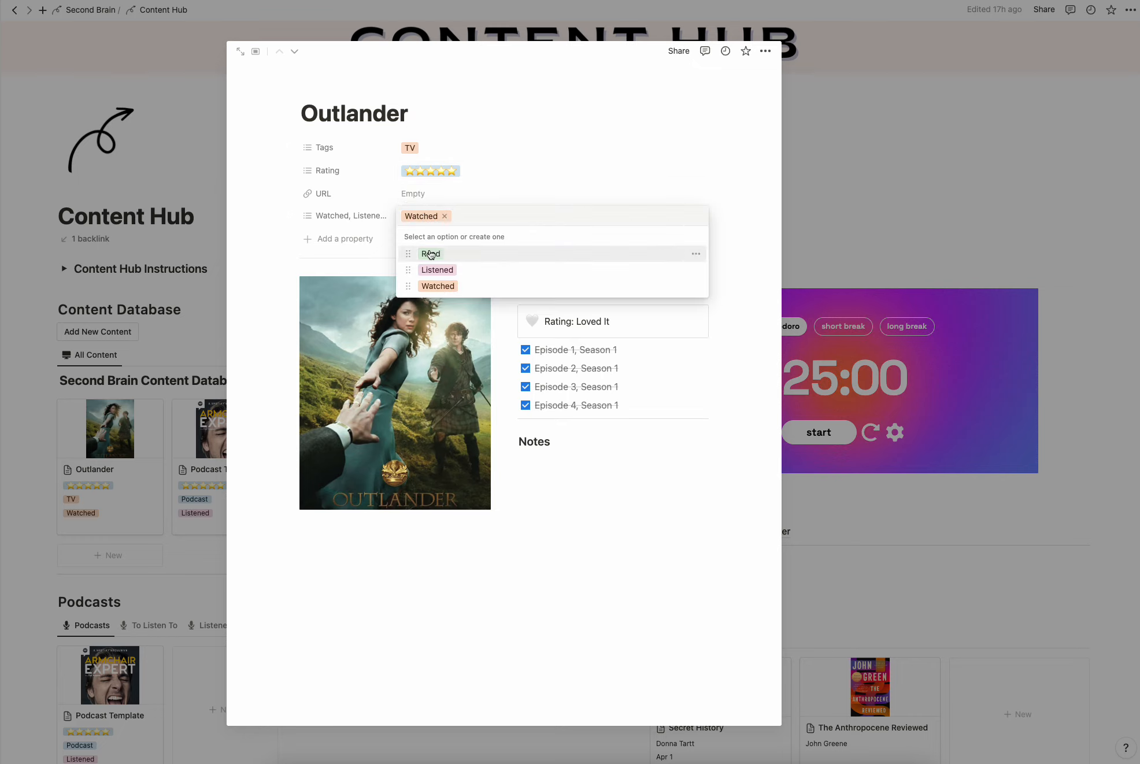
pyautogui.click(881, 216)
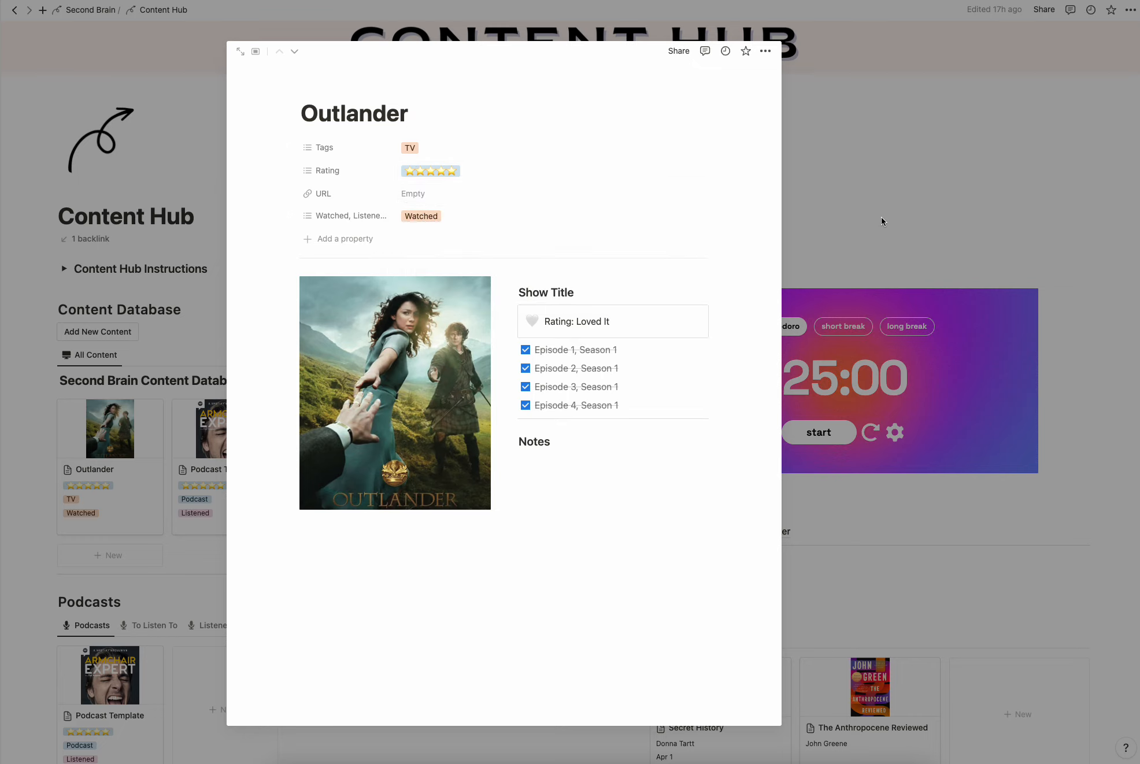
pyautogui.click(873, 203)
# Open the clipped article "Why Notion Is The Best Productivity Tool", skim through its saved content, and close it
pyautogui.scroll(-3, 663, 221)
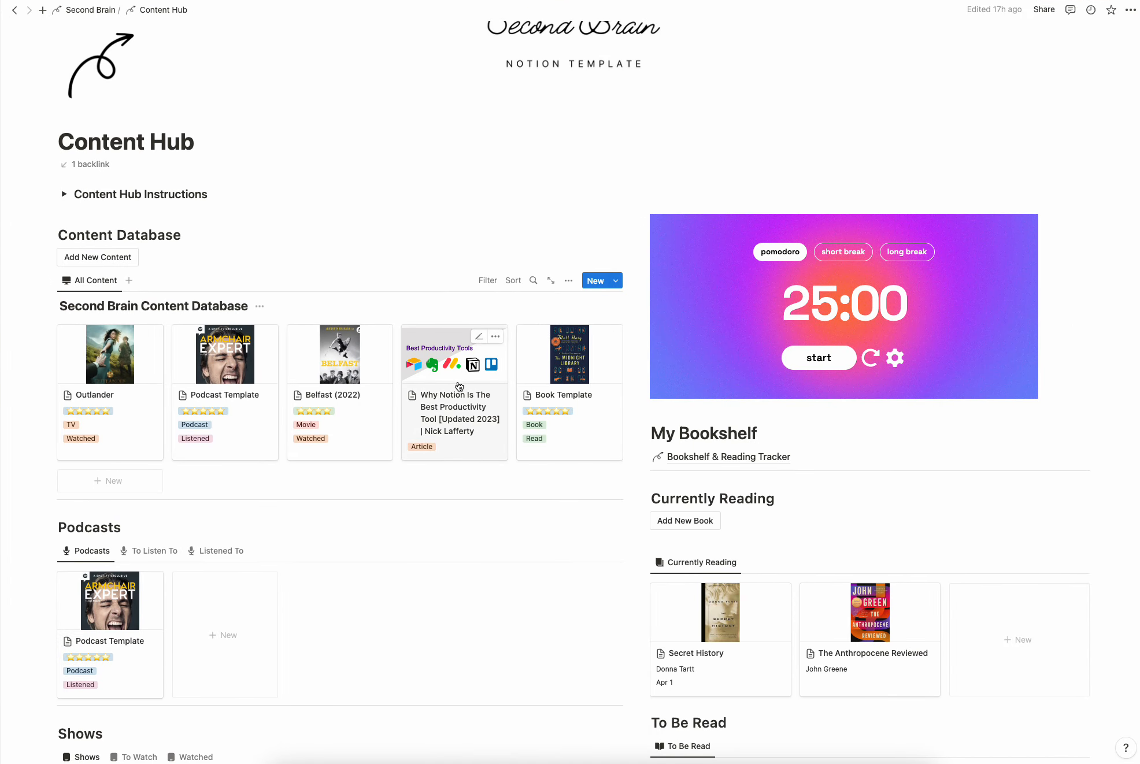
pyautogui.click(443, 346)
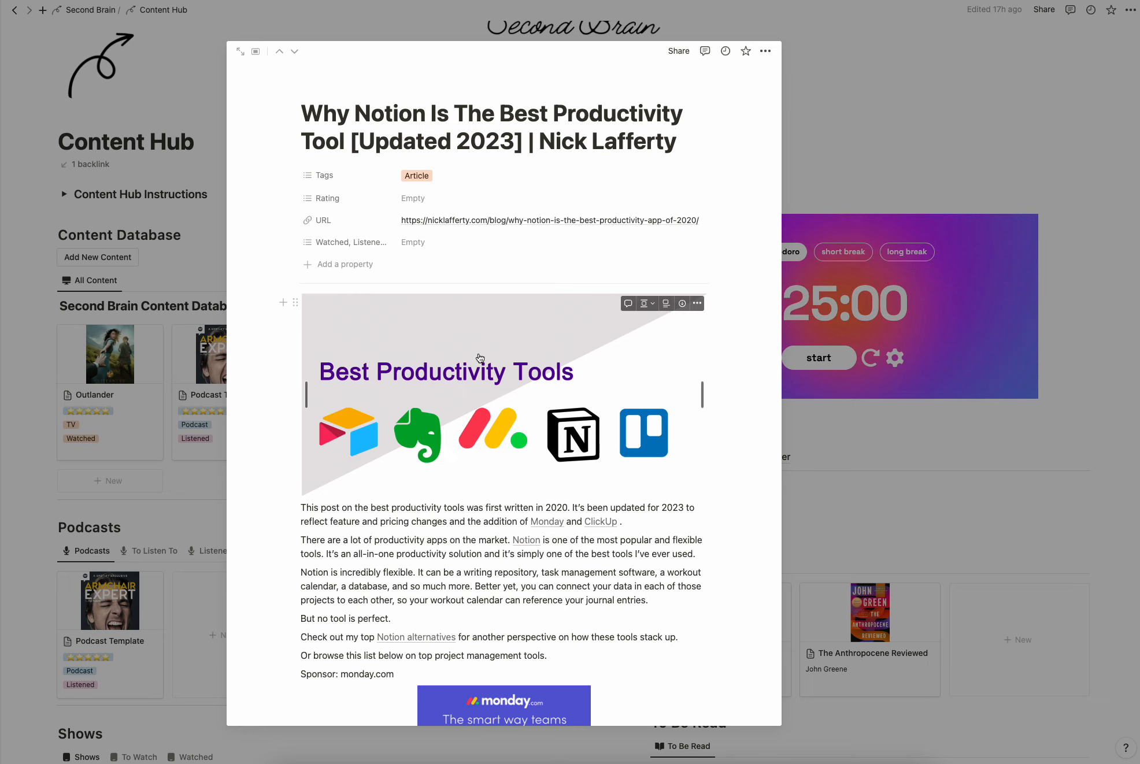
pyautogui.scroll(-20, 479, 358)
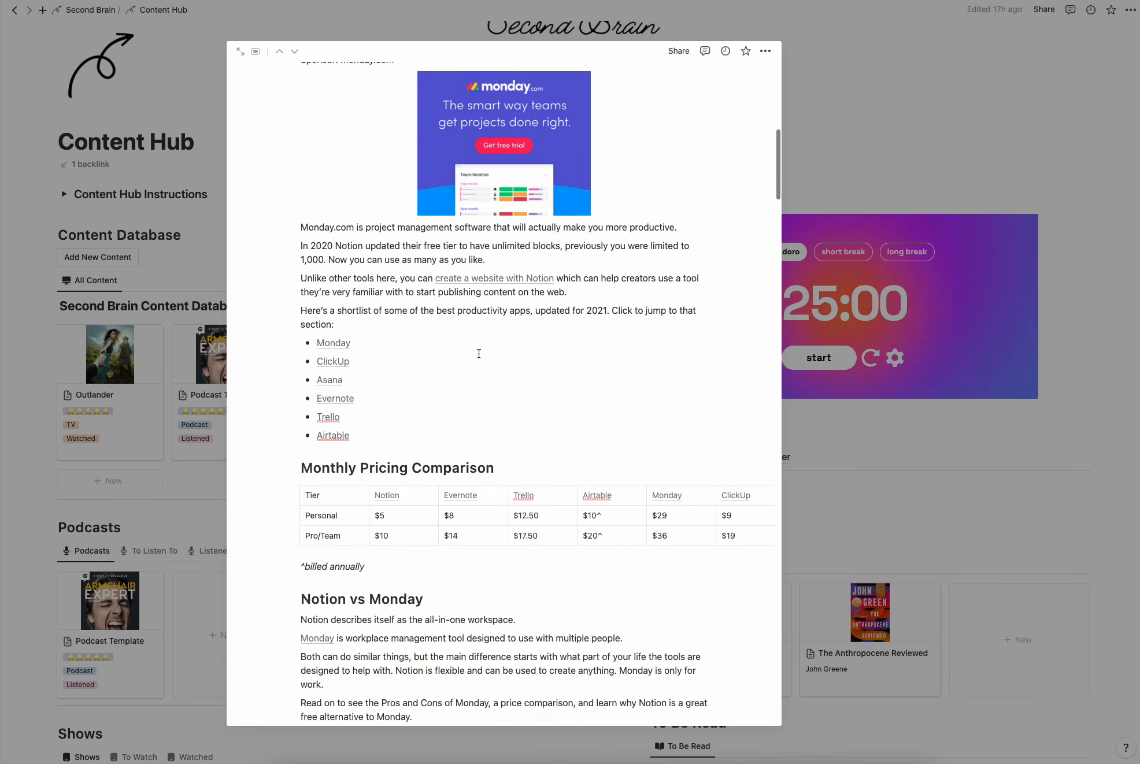
pyautogui.scroll(-15, 480, 354)
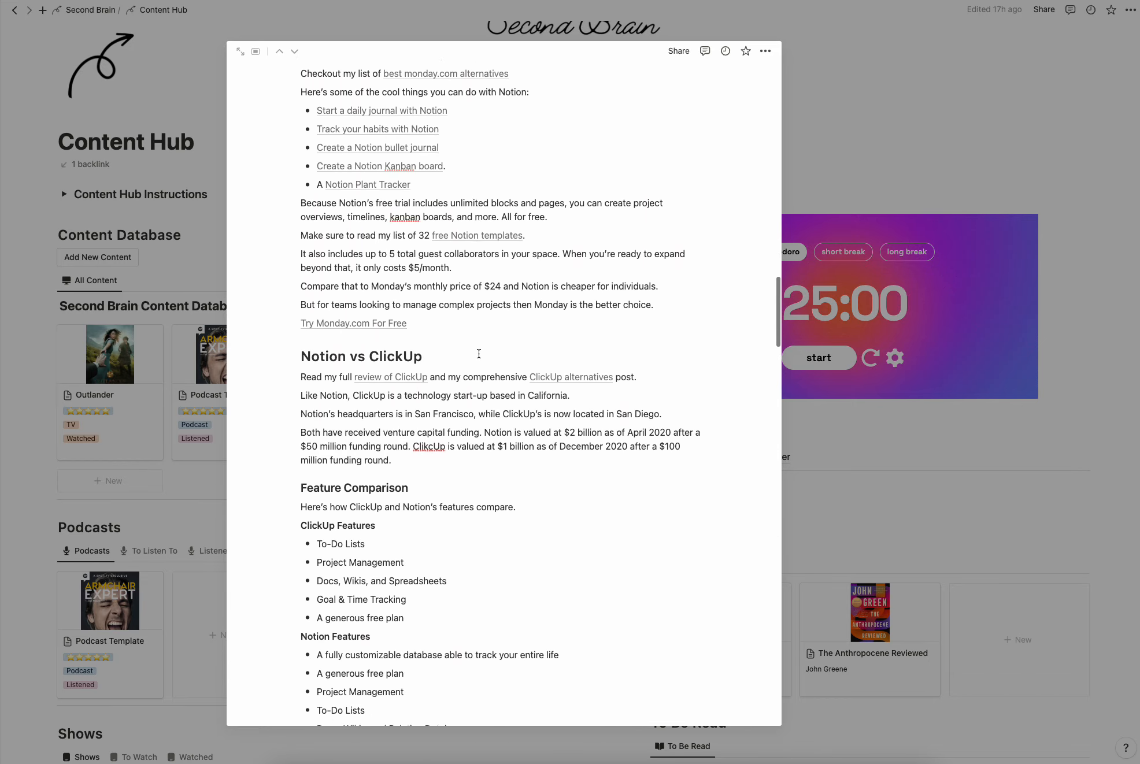
pyautogui.scroll(-20, 479, 354)
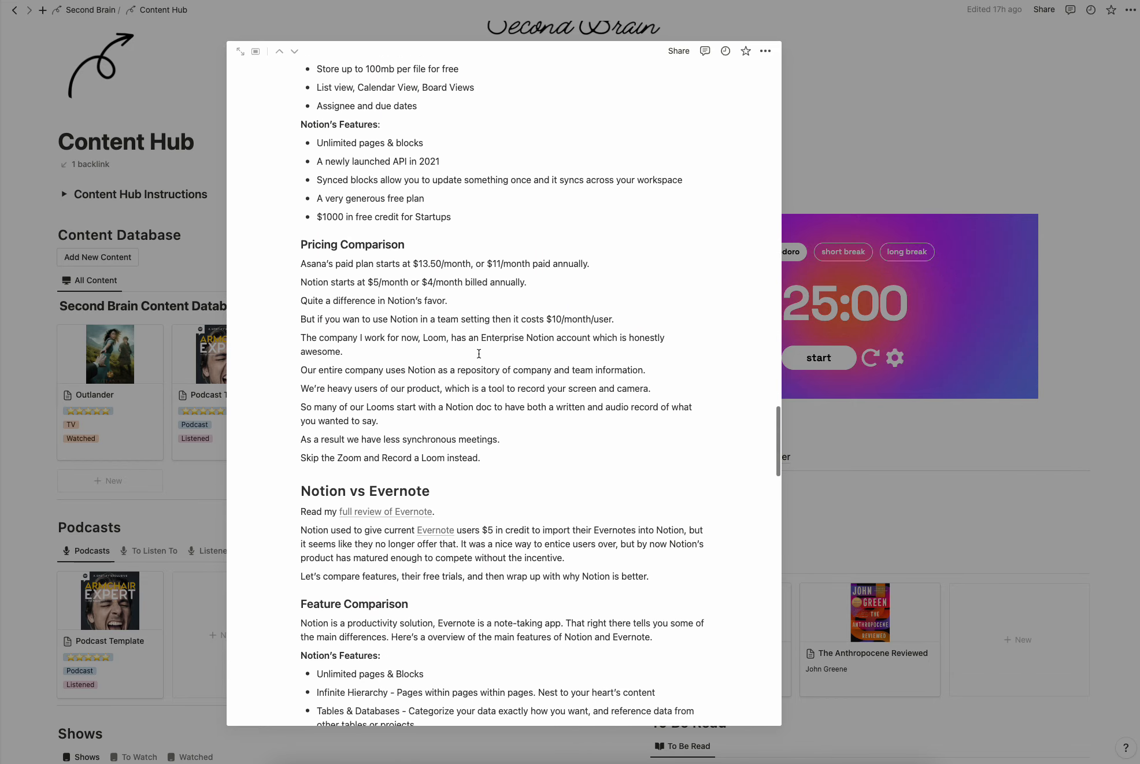
pyautogui.scroll(-20, 480, 354)
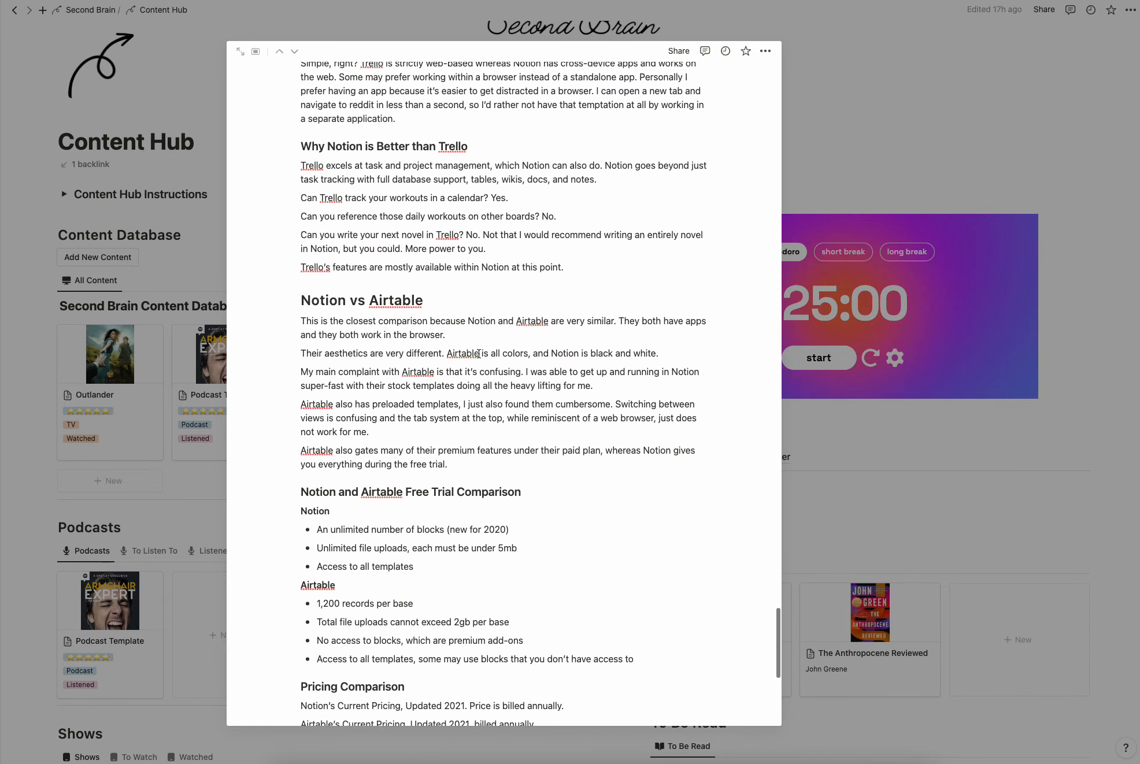
pyautogui.click(825, 451)
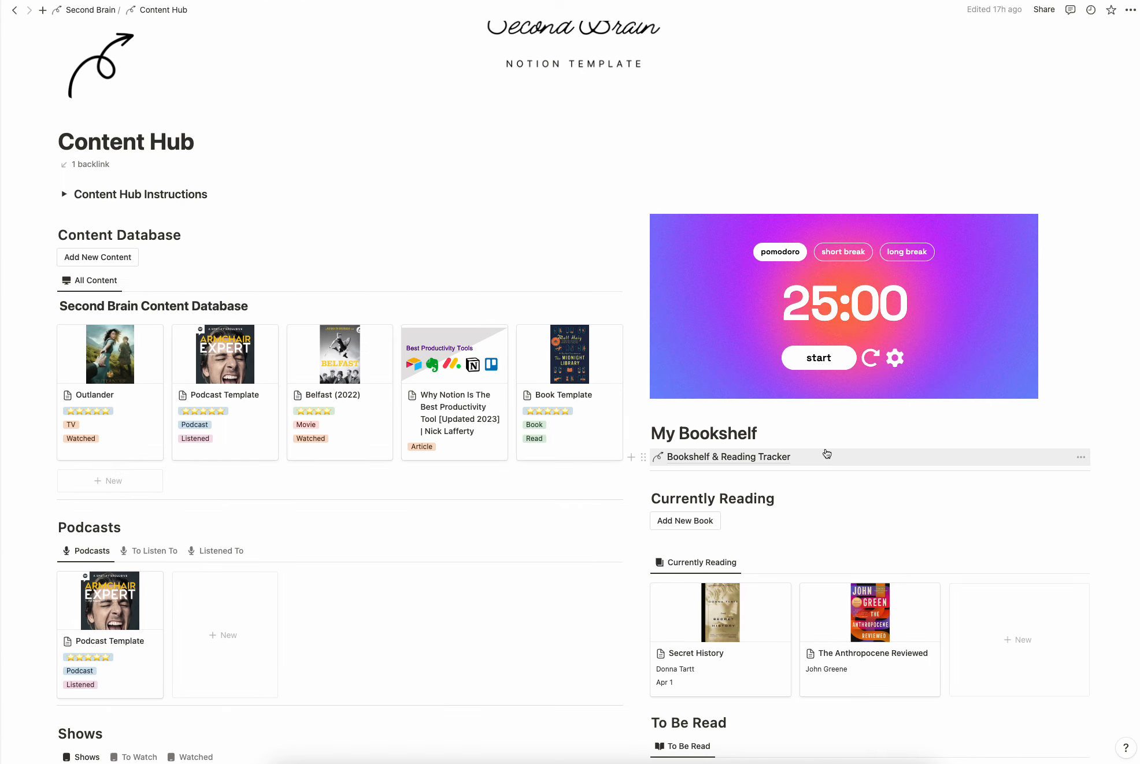
# Look through the Podcasts, Shows, Movies and Articles, Posts, & More sections of the Content Hub
pyautogui.scroll(-10, 475, 435)
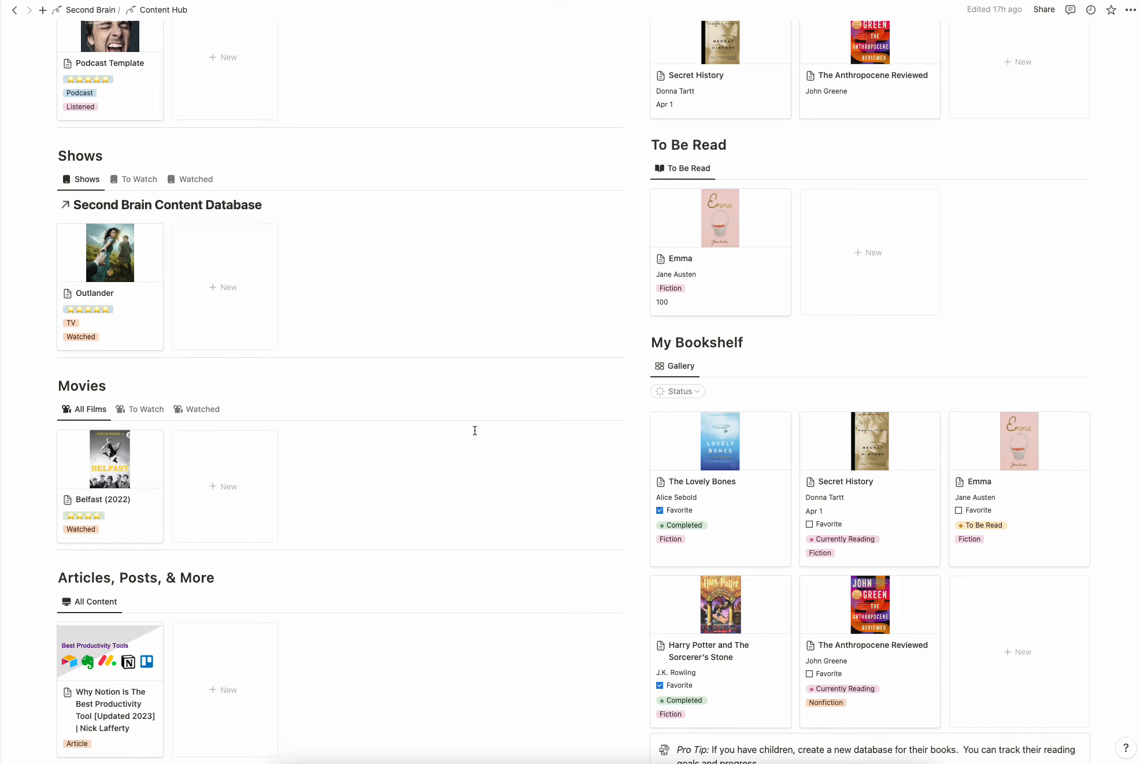
pyautogui.scroll(7, 476, 431)
pyautogui.scroll(-2, 267, 394)
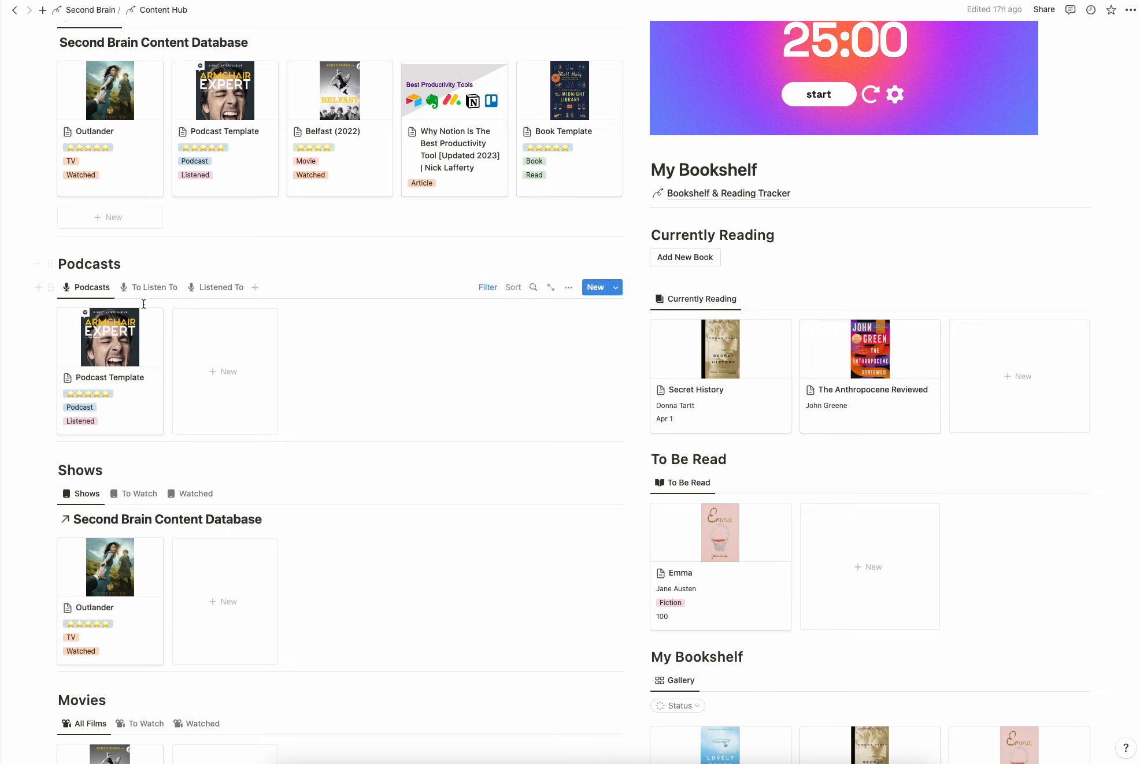
pyautogui.click(149, 290)
pyautogui.click(110, 288)
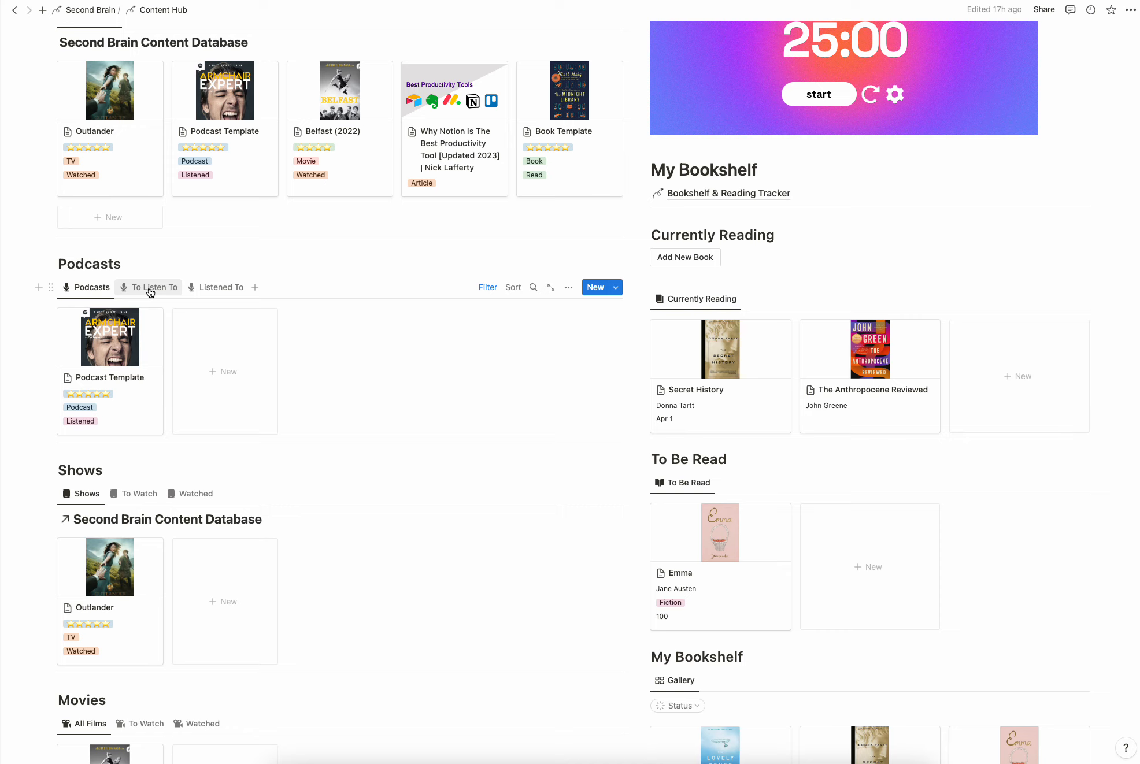
pyautogui.scroll(-5, 218, 295)
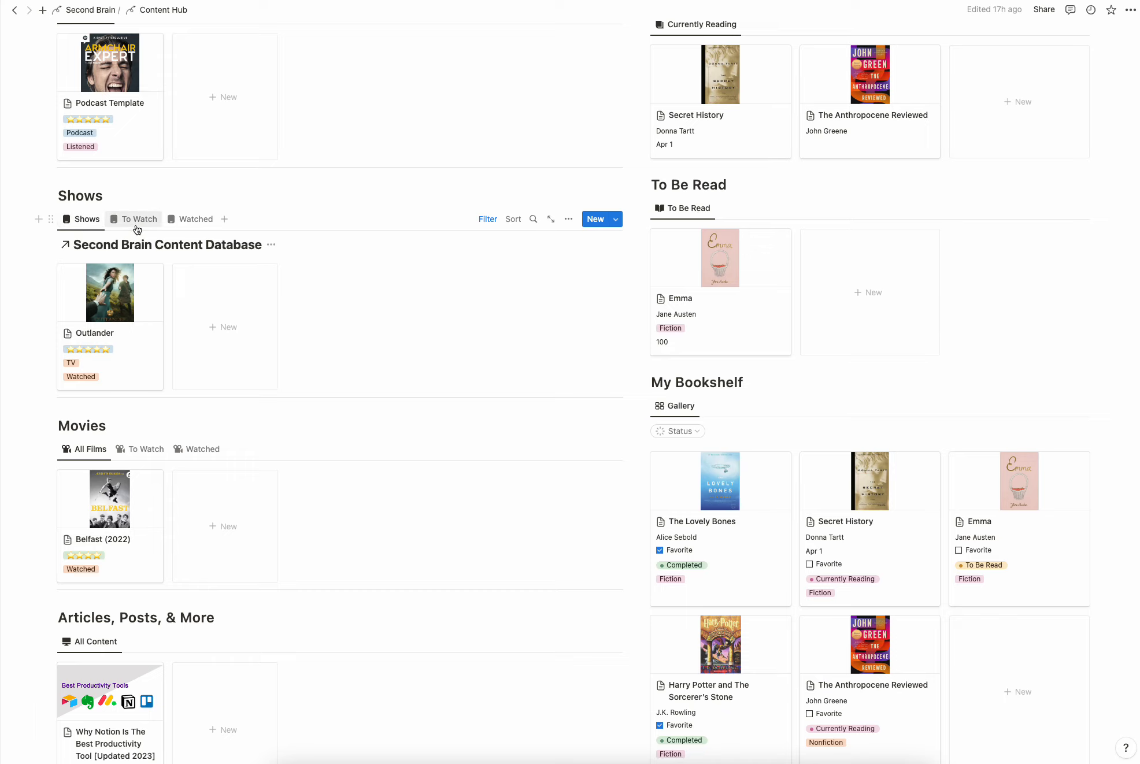
pyautogui.scroll(-3, 206, 222)
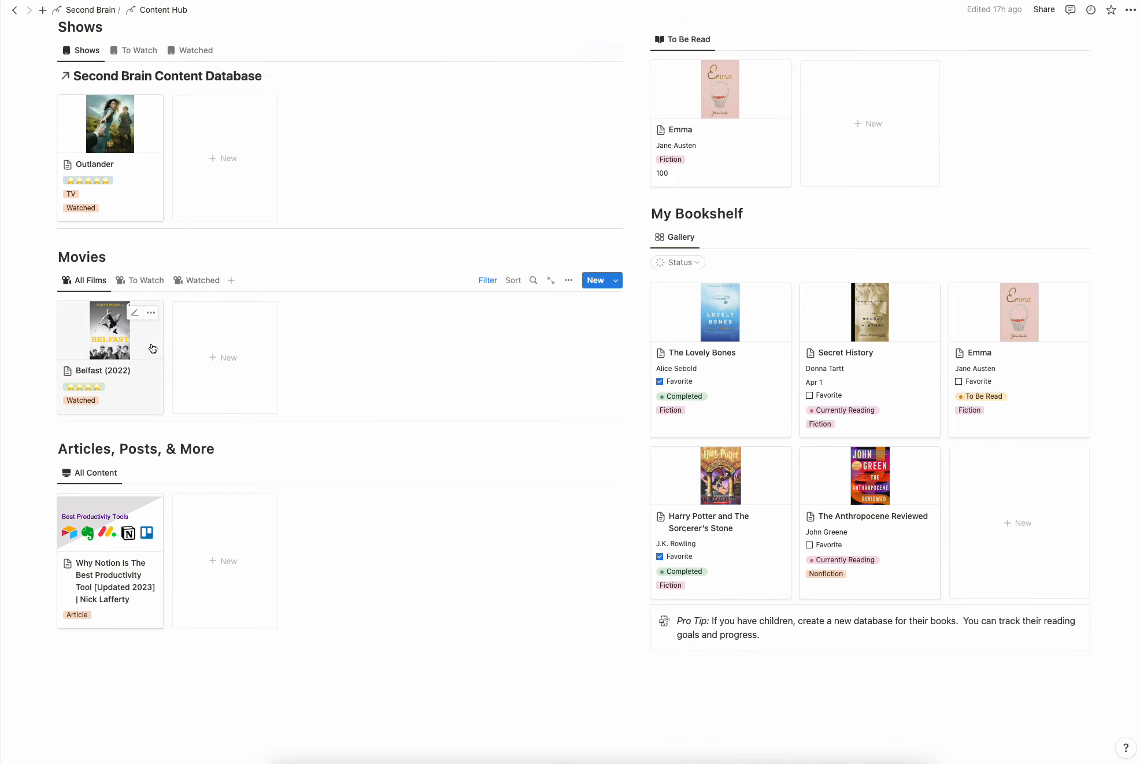
pyautogui.scroll(7, 598, 428)
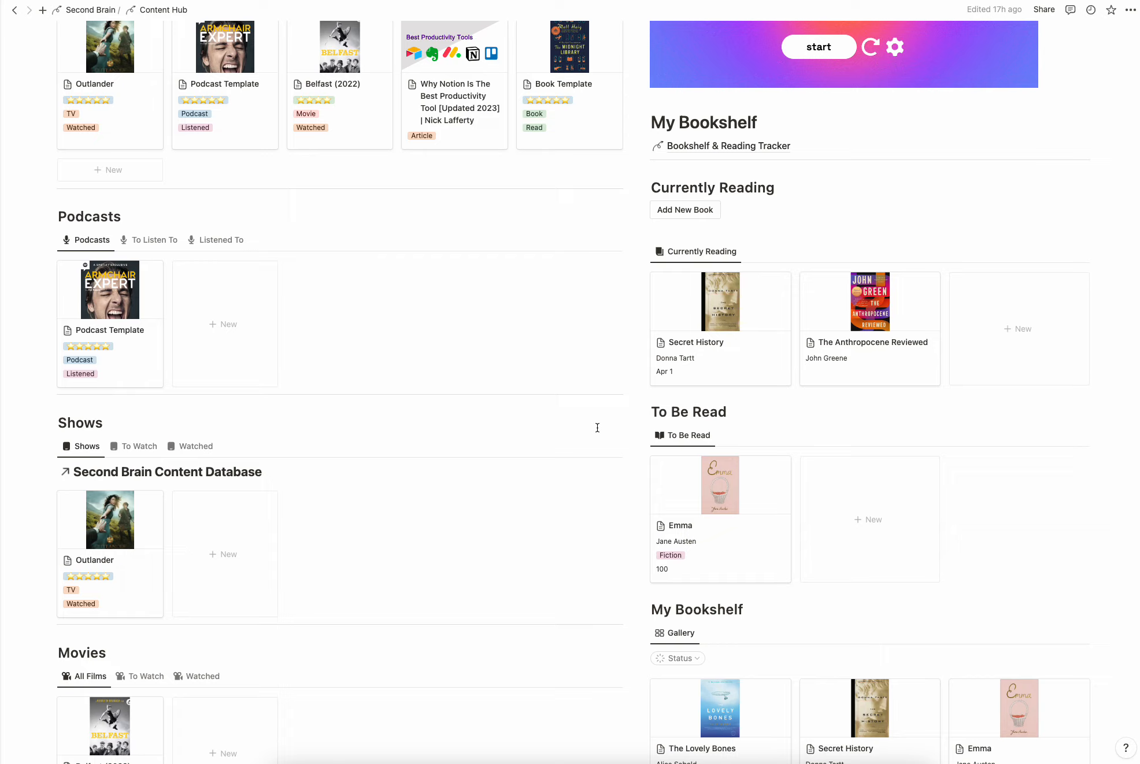
# Review the Currently Reading, To Be Read and My Bookshelf galleries in the Content Hub
pyautogui.scroll(3, 597, 428)
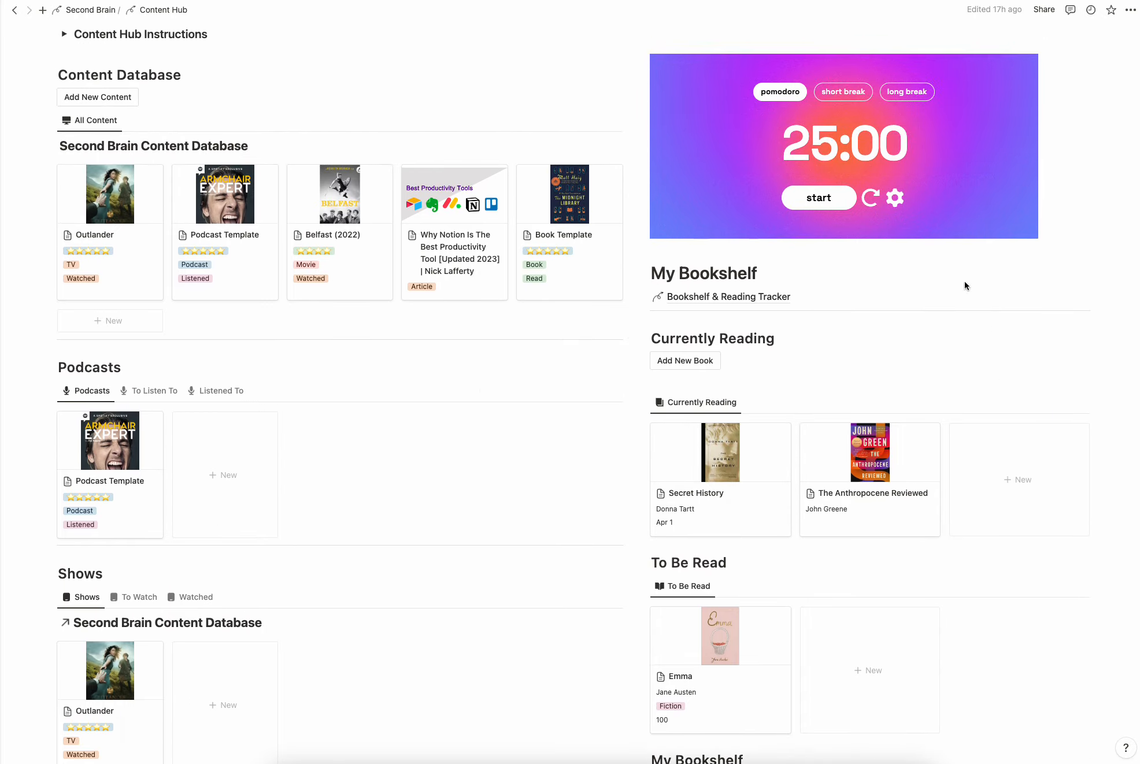
pyautogui.scroll(1, 964, 283)
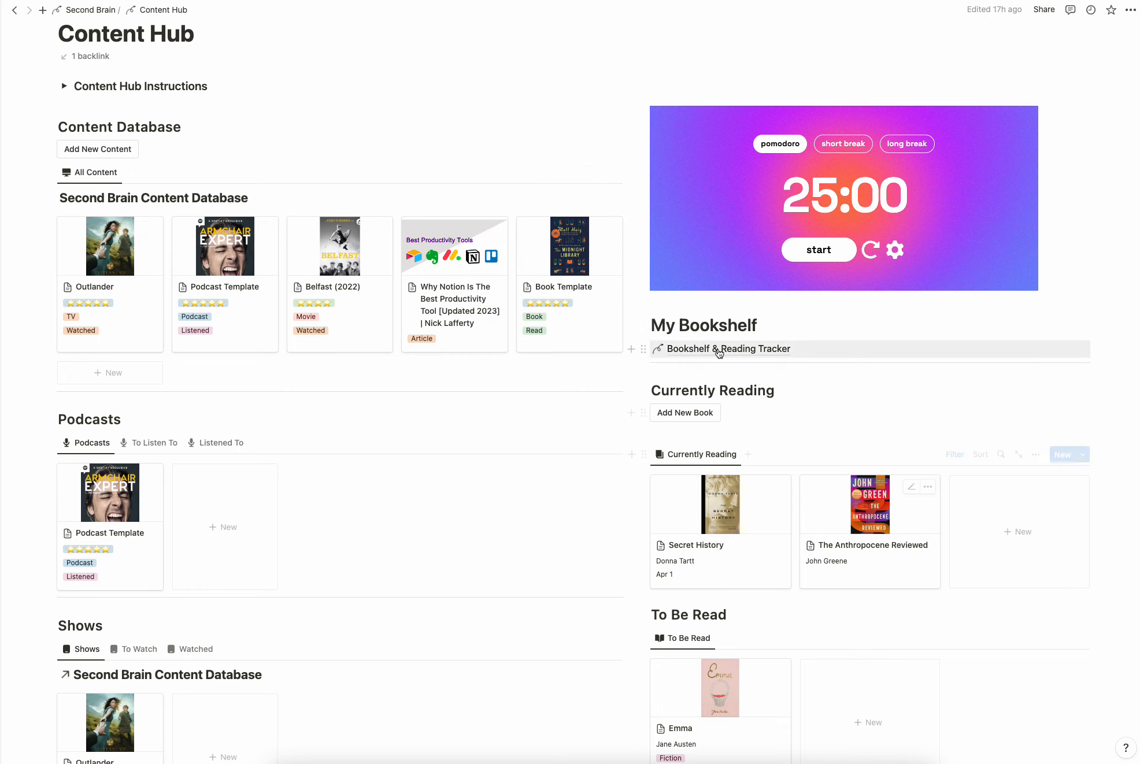
pyautogui.scroll(-8, 839, 371)
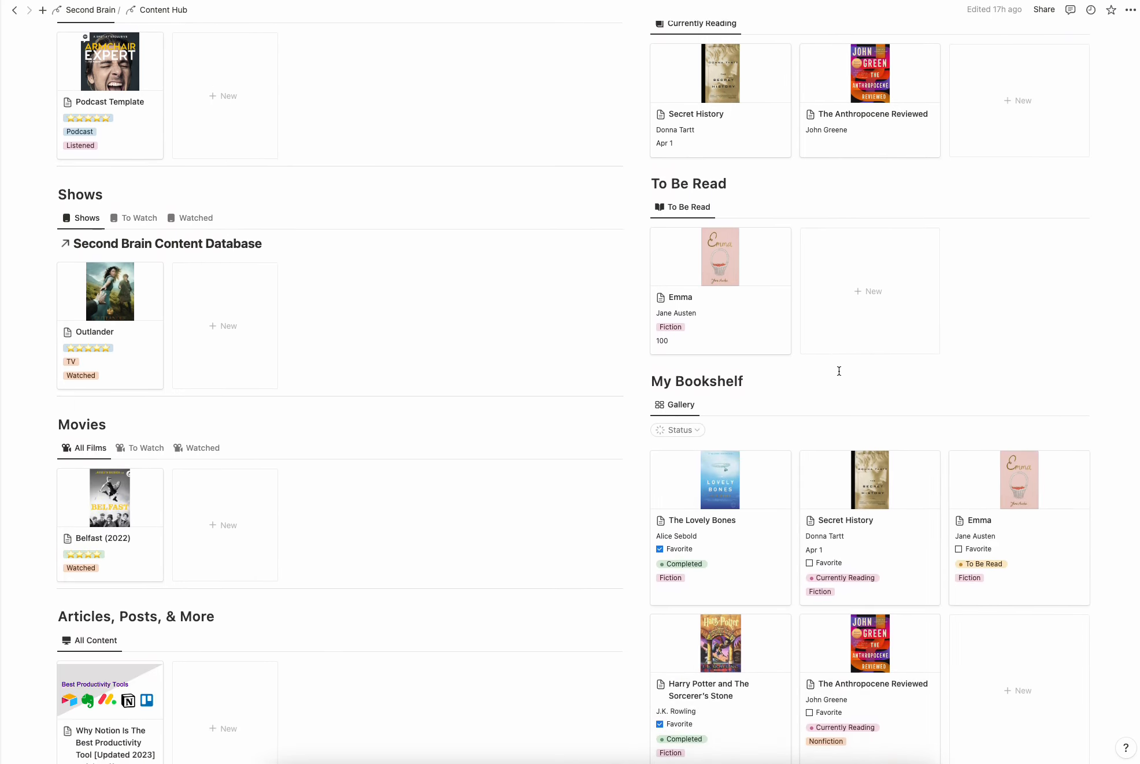
pyautogui.scroll(-5, 839, 371)
pyautogui.scroll(7, 839, 370)
pyautogui.scroll(-8, 840, 375)
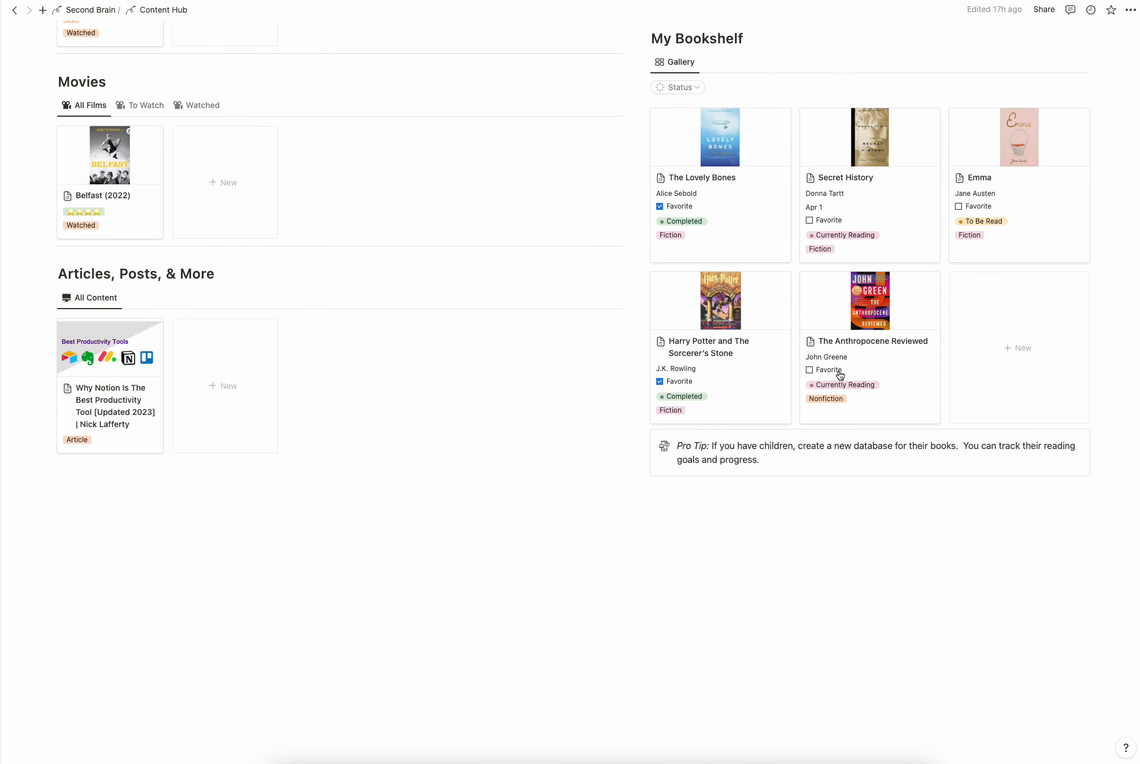
pyautogui.scroll(10, 840, 375)
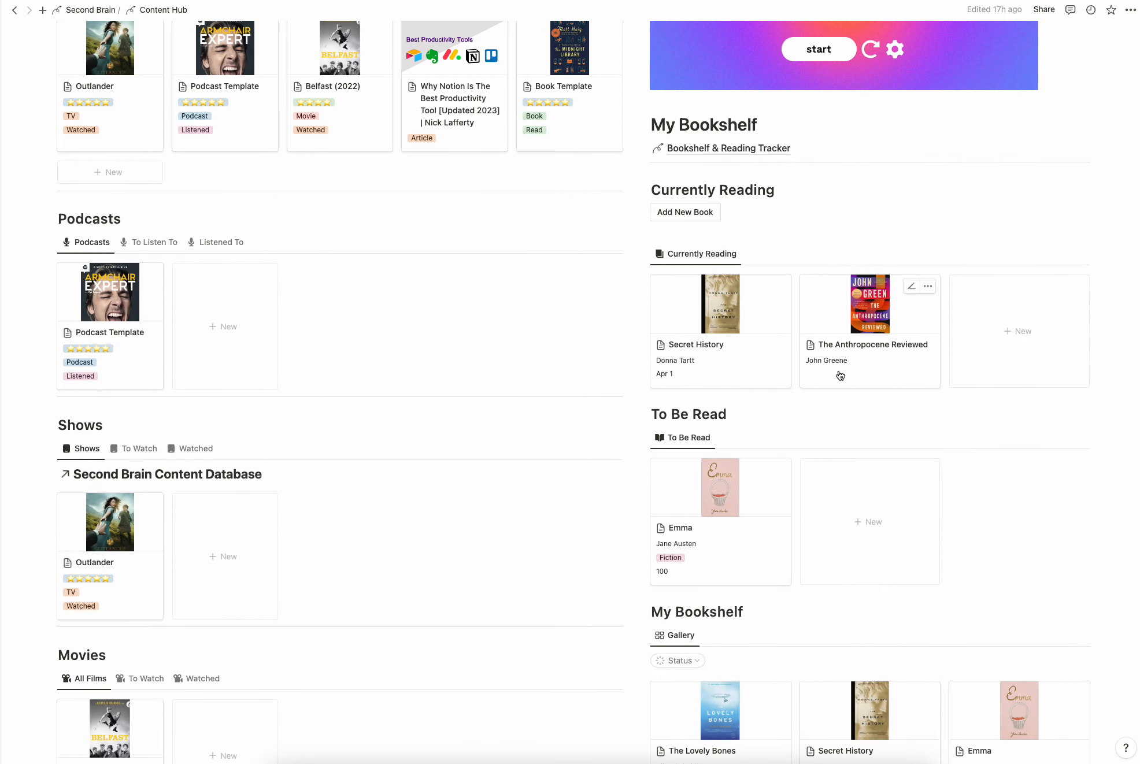
pyautogui.scroll(1, 797, 334)
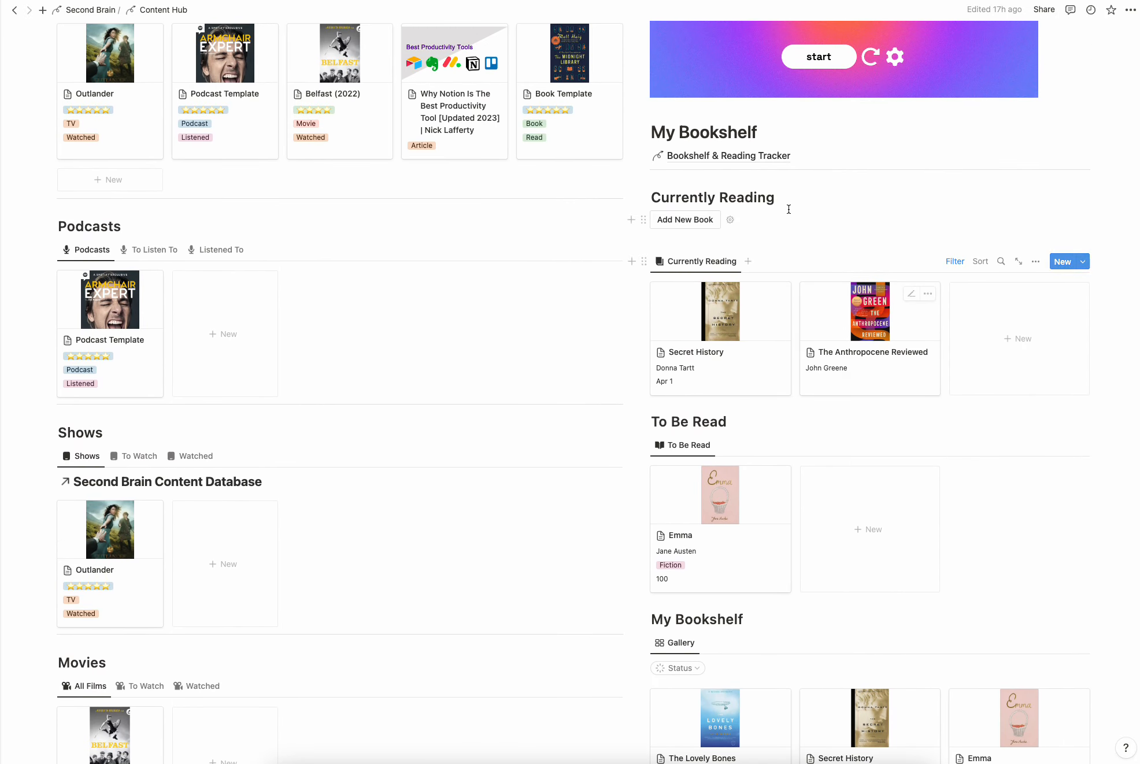
# Open the Bookshelf & Reading Tracker page and view the options of the Currently Reading gallery
pyautogui.click(742, 158)
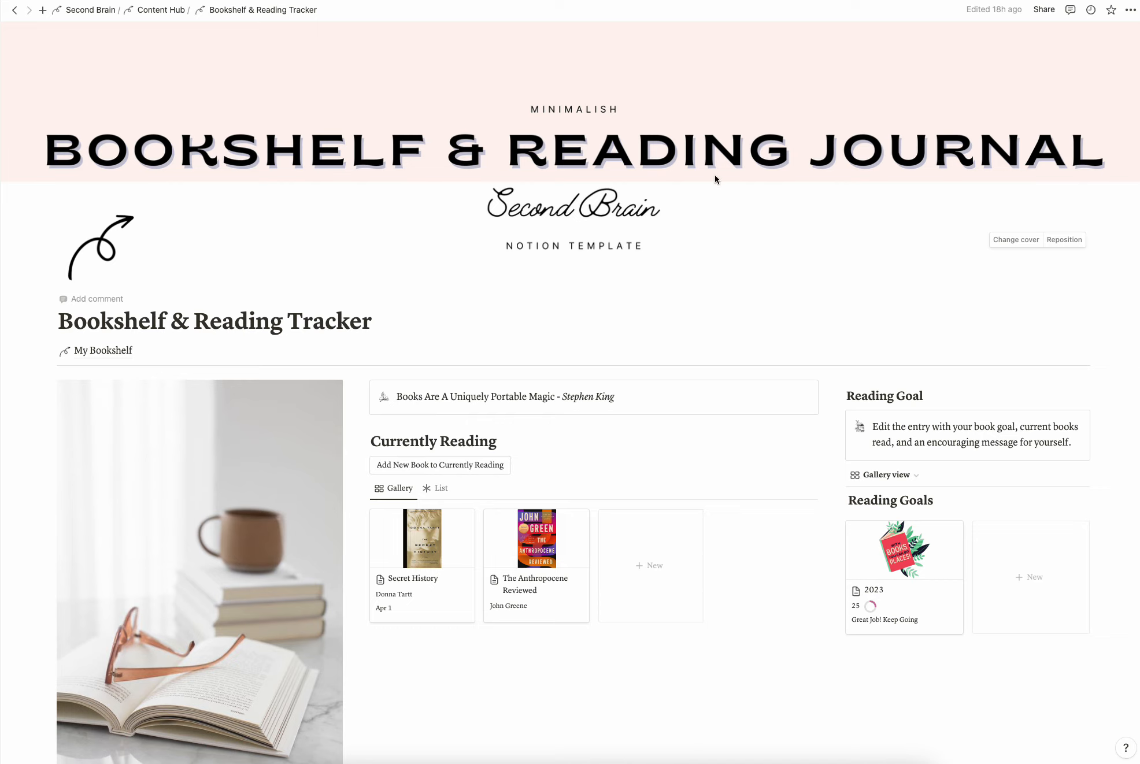
pyautogui.scroll(-5, 714, 174)
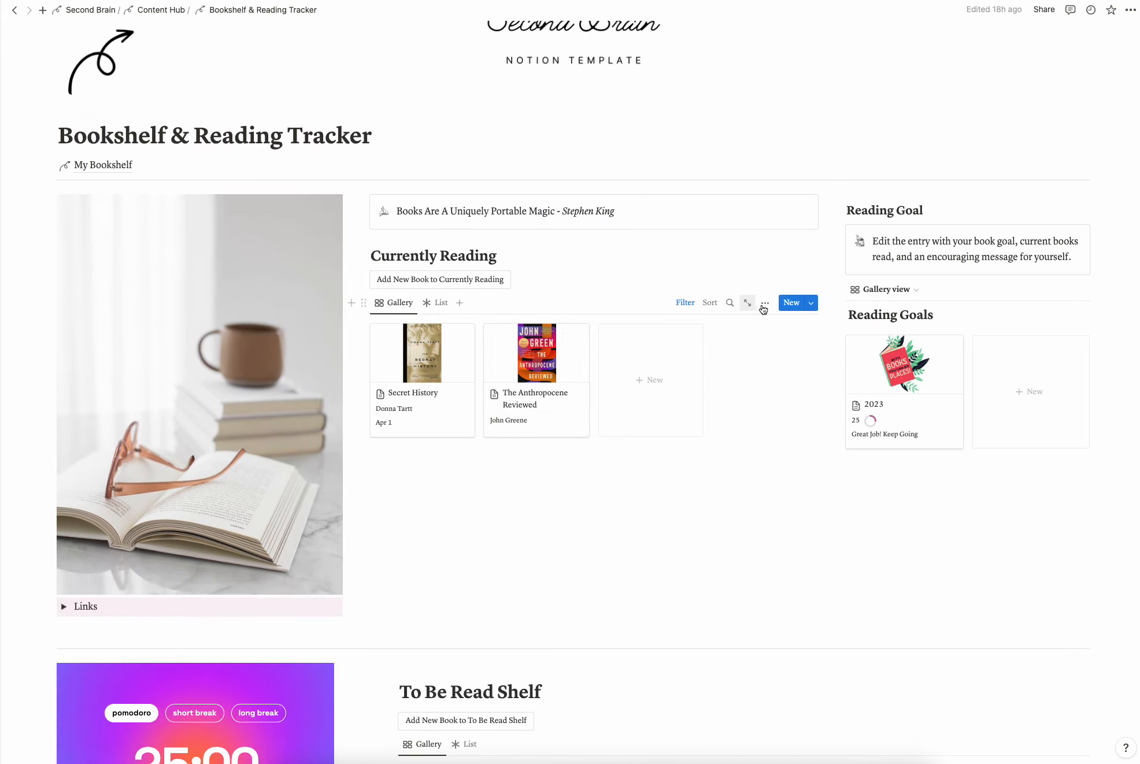
pyautogui.click(765, 304)
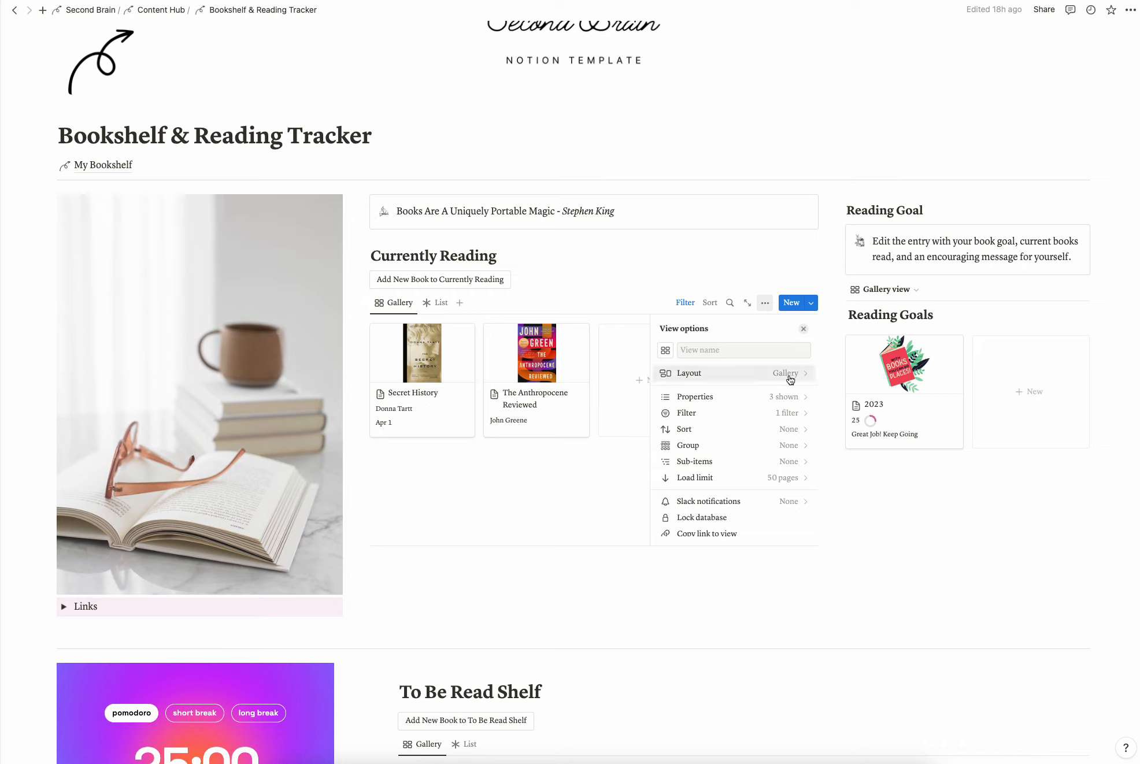
pyautogui.click(753, 257)
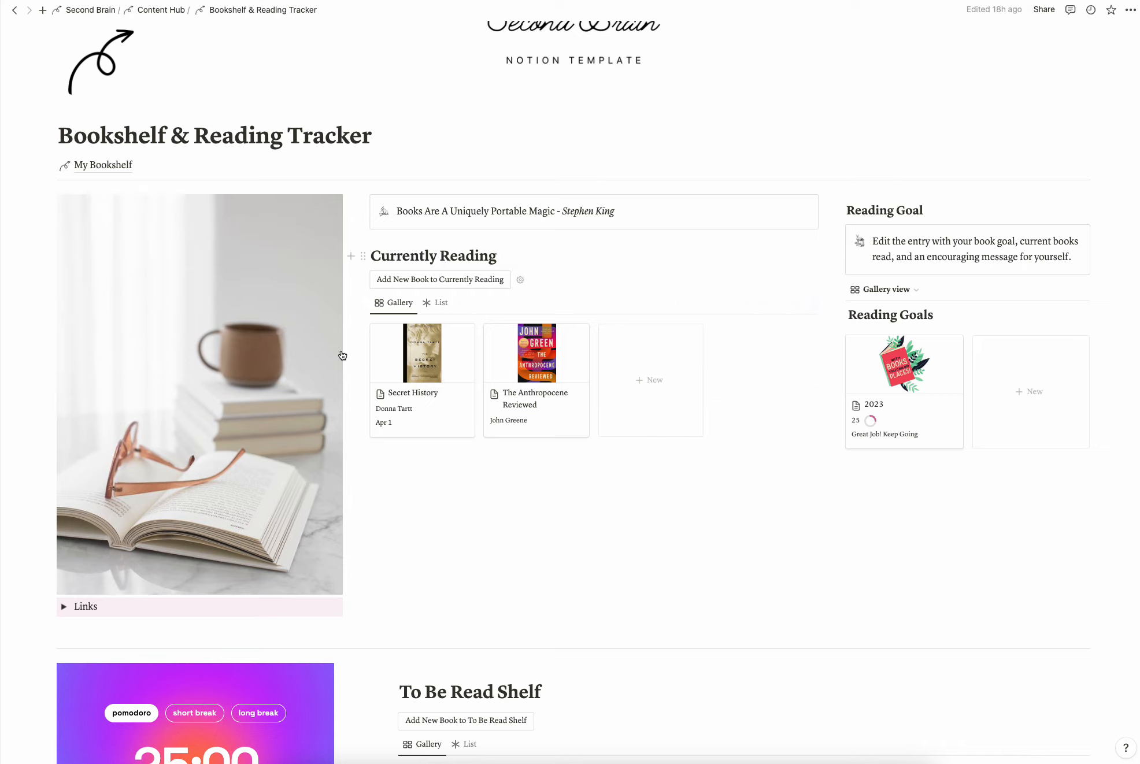
# Show the database title in the Currently Reading gallery's layout, hide it again, and close the view options
pyautogui.click(767, 305)
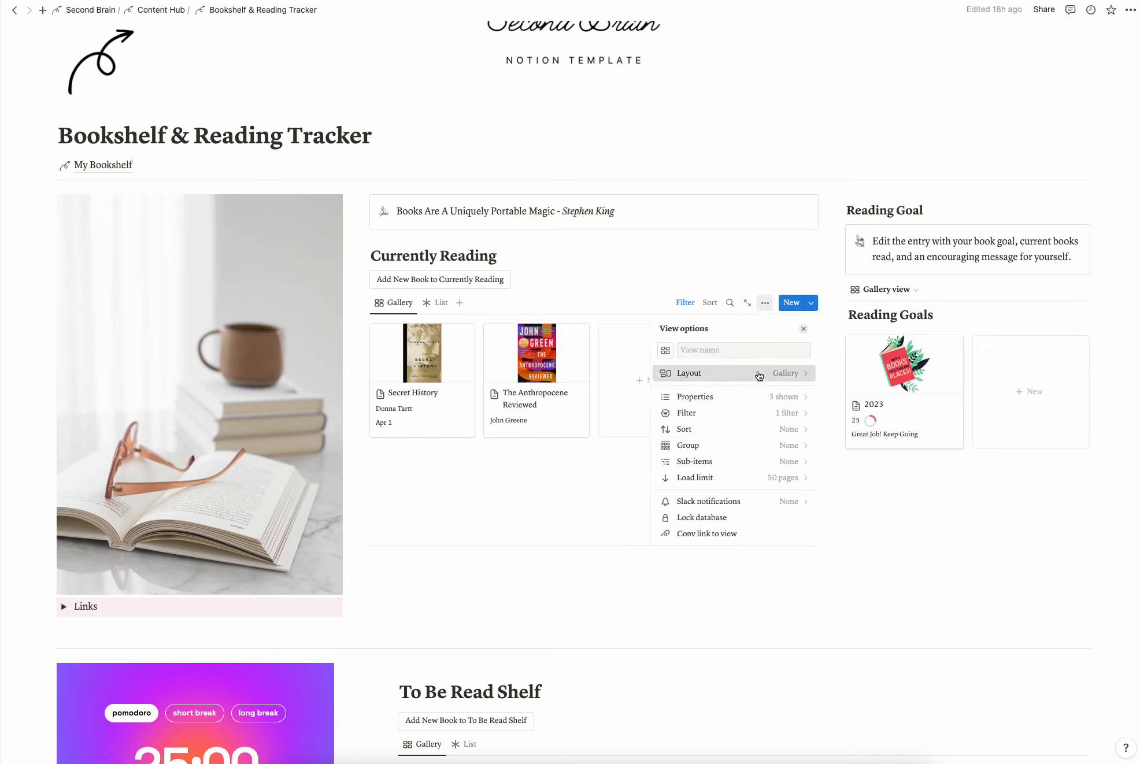
pyautogui.click(765, 373)
pyautogui.click(800, 463)
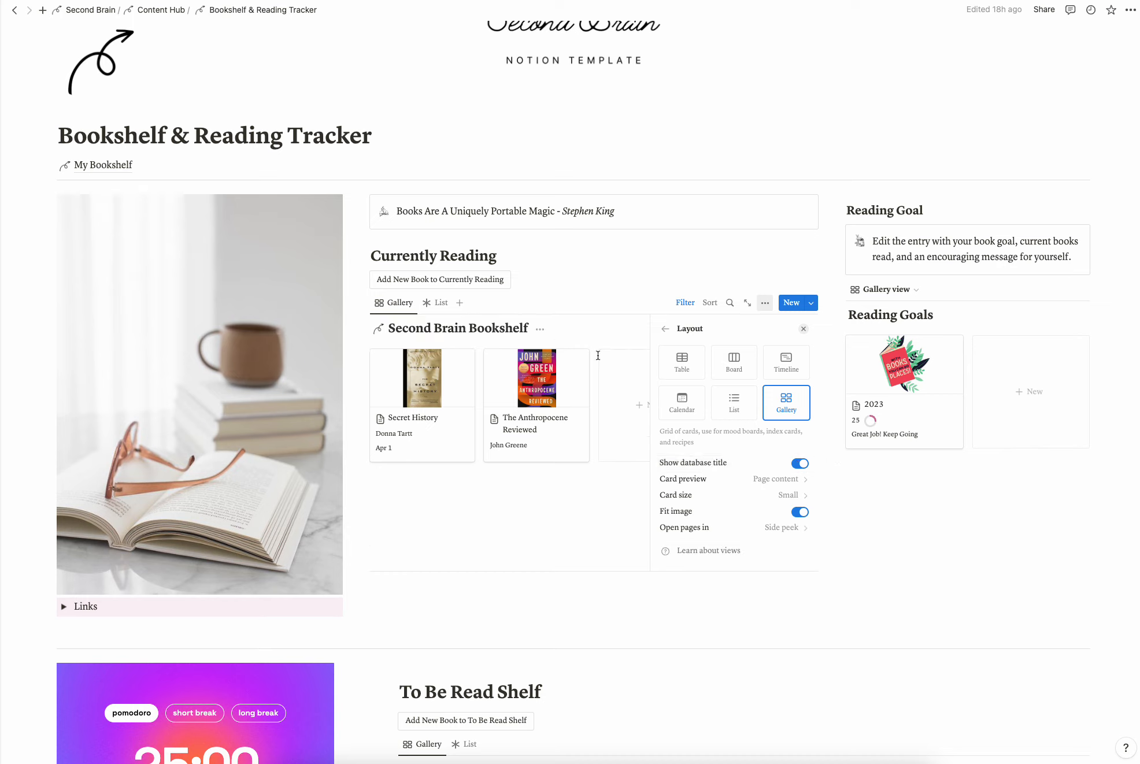
pyautogui.click(800, 464)
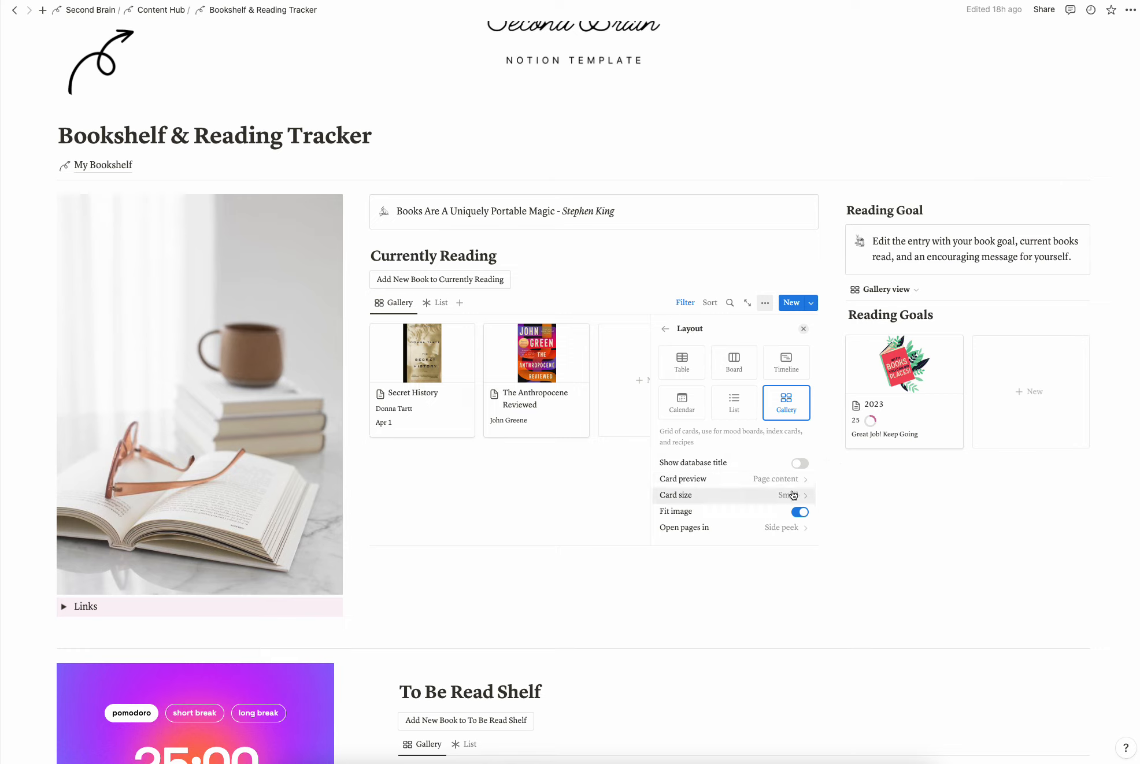
pyautogui.click(561, 480)
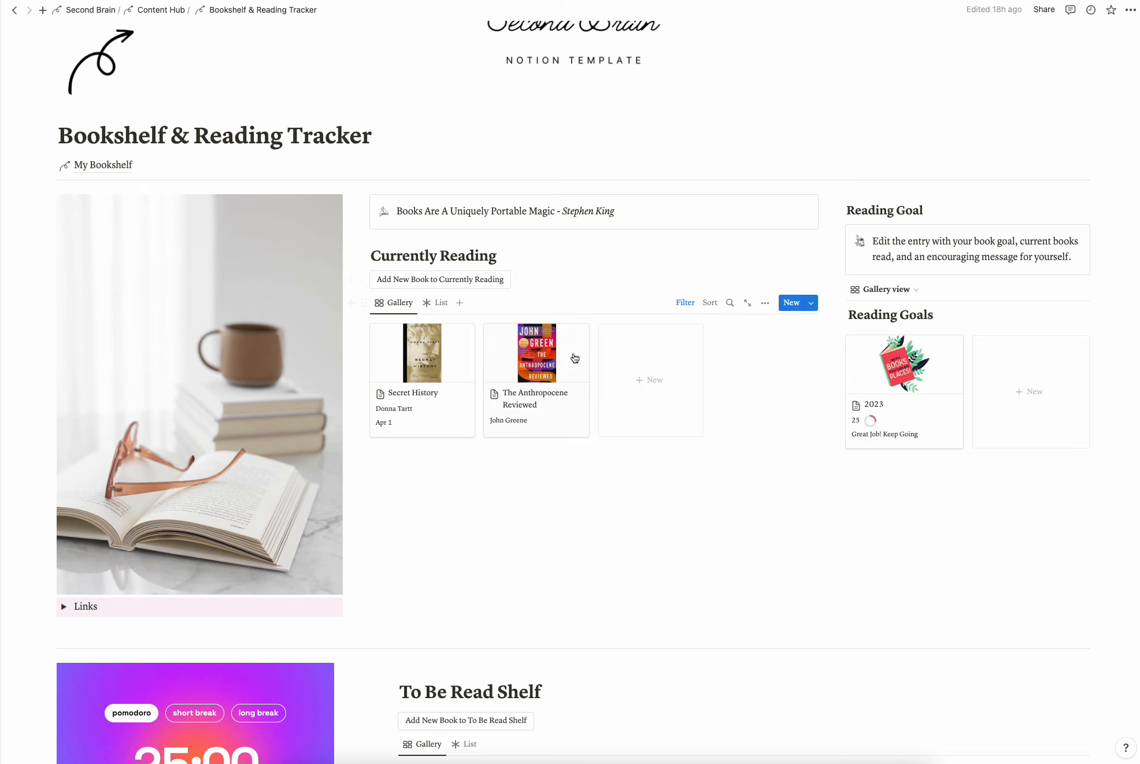
# Check the Status options of The Anthropocene Reviewed entry and the configuration of the Add New Book to Currently Reading button
pyautogui.click(526, 359)
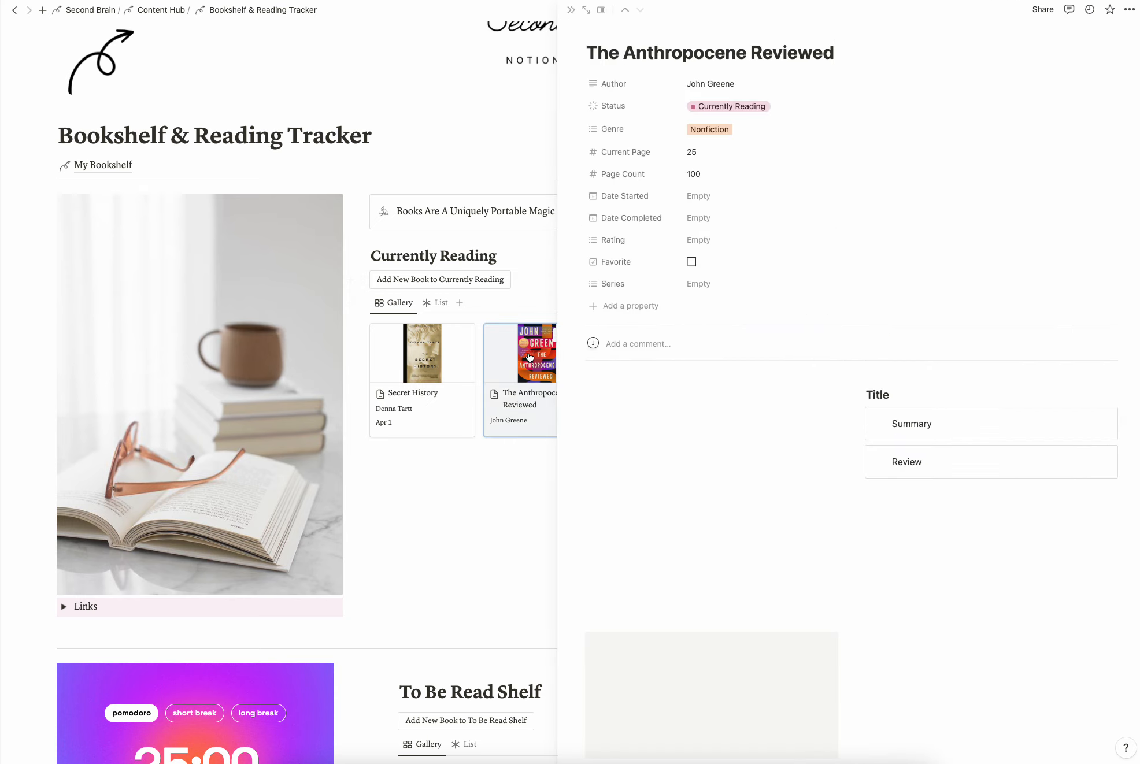
pyautogui.click(717, 106)
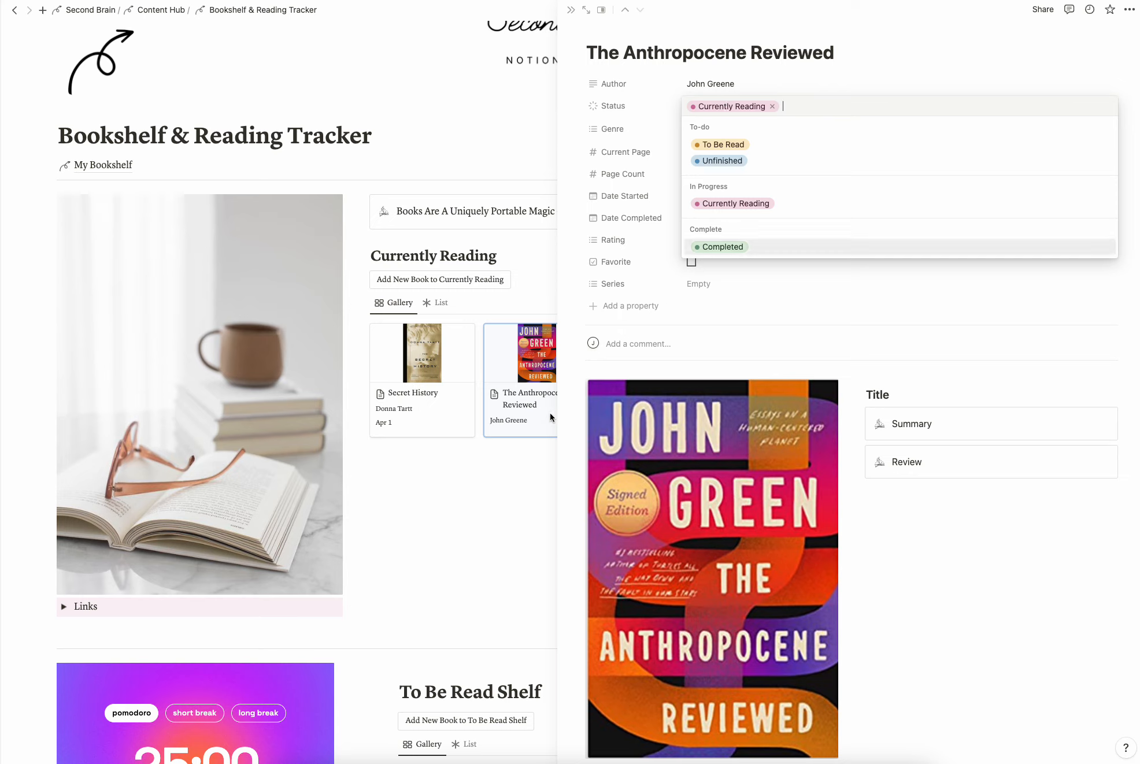
pyautogui.click(465, 498)
pyautogui.click(465, 498)
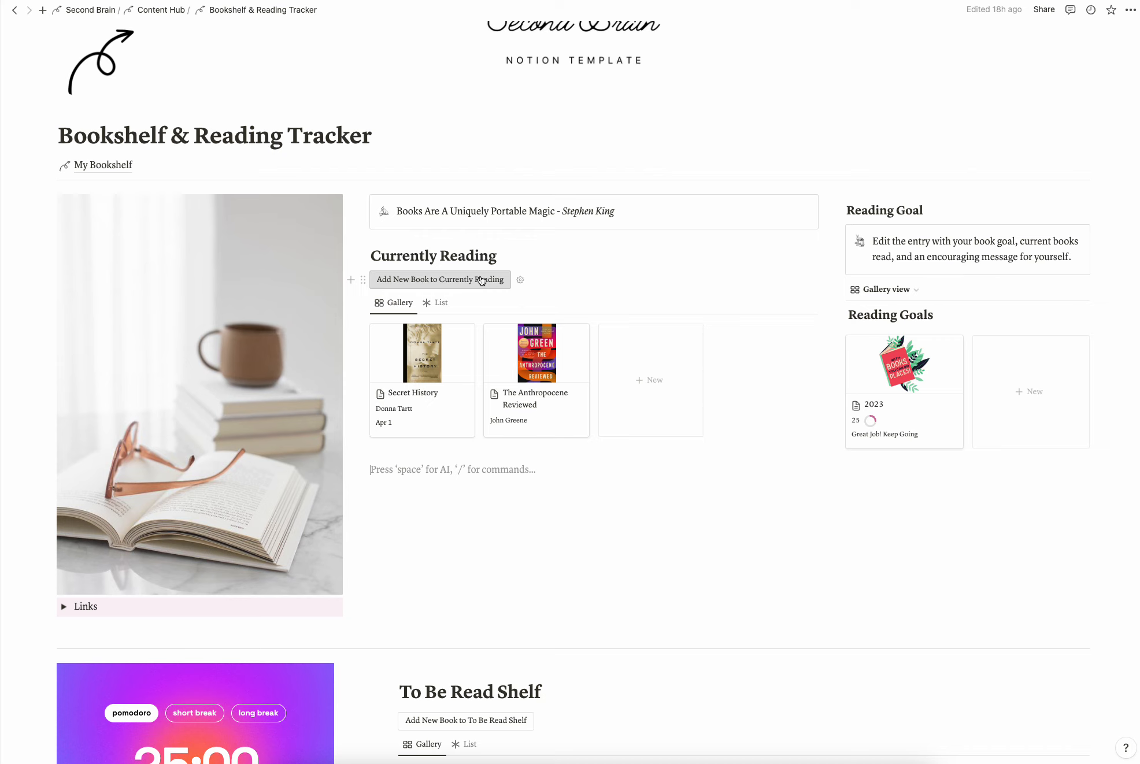
pyautogui.click(521, 281)
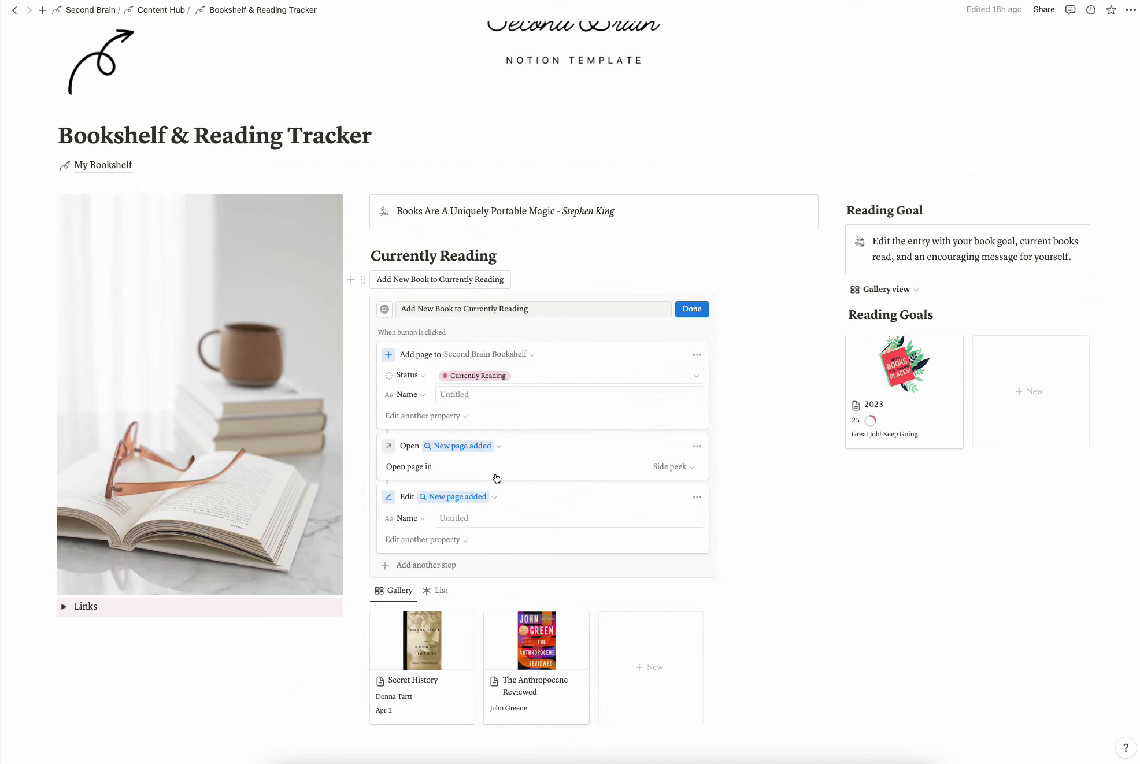
pyautogui.click(692, 309)
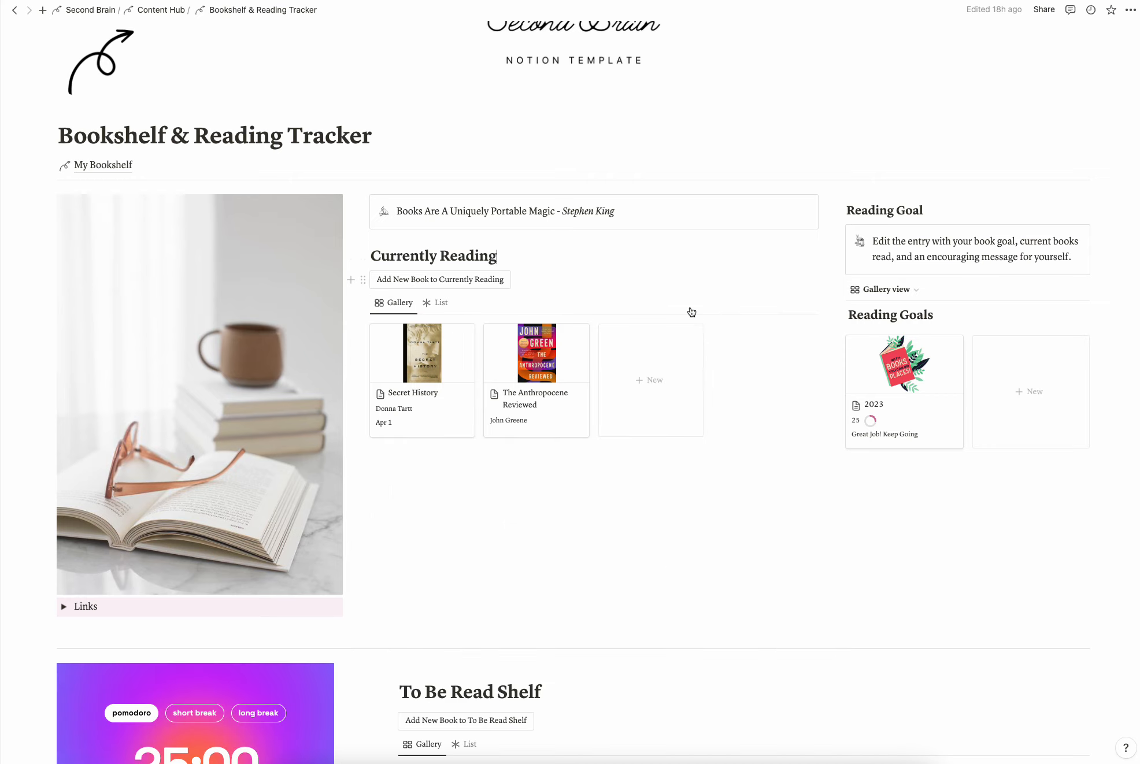
# Display the Status filter applied to the To Be Read Shelf gallery and look over that section
pyautogui.scroll(-6, 603, 275)
pyautogui.scroll(-2, 603, 277)
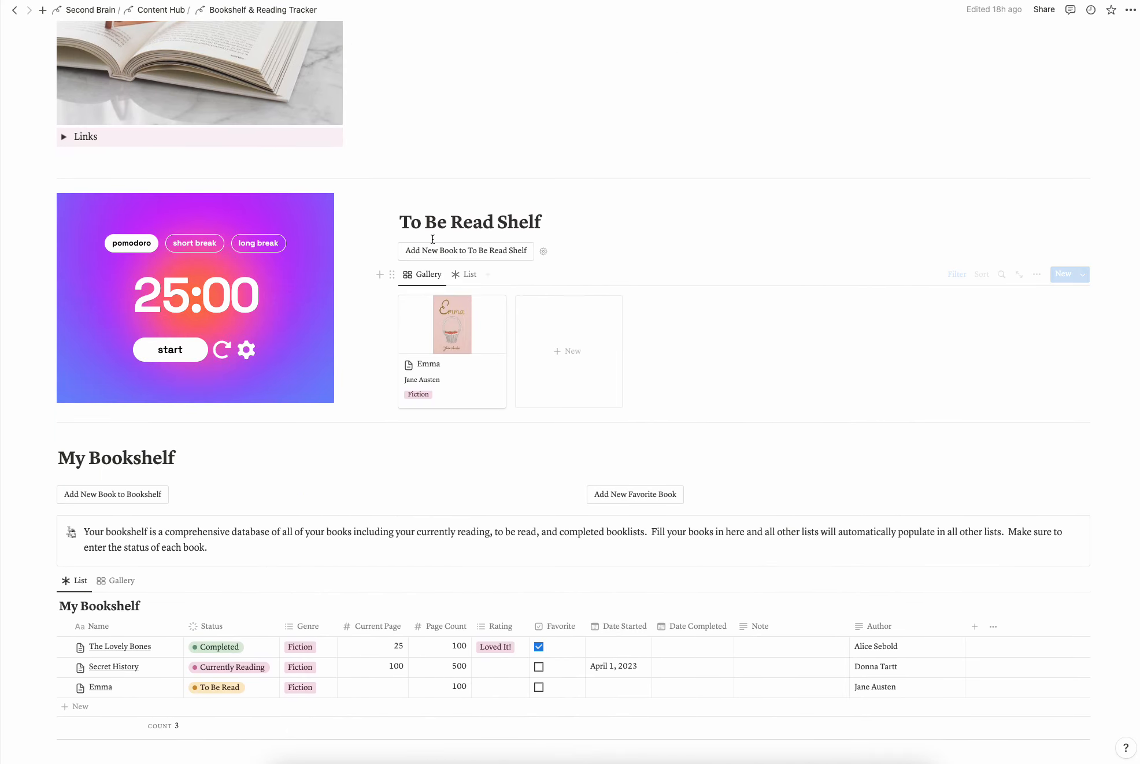
pyautogui.click(957, 274)
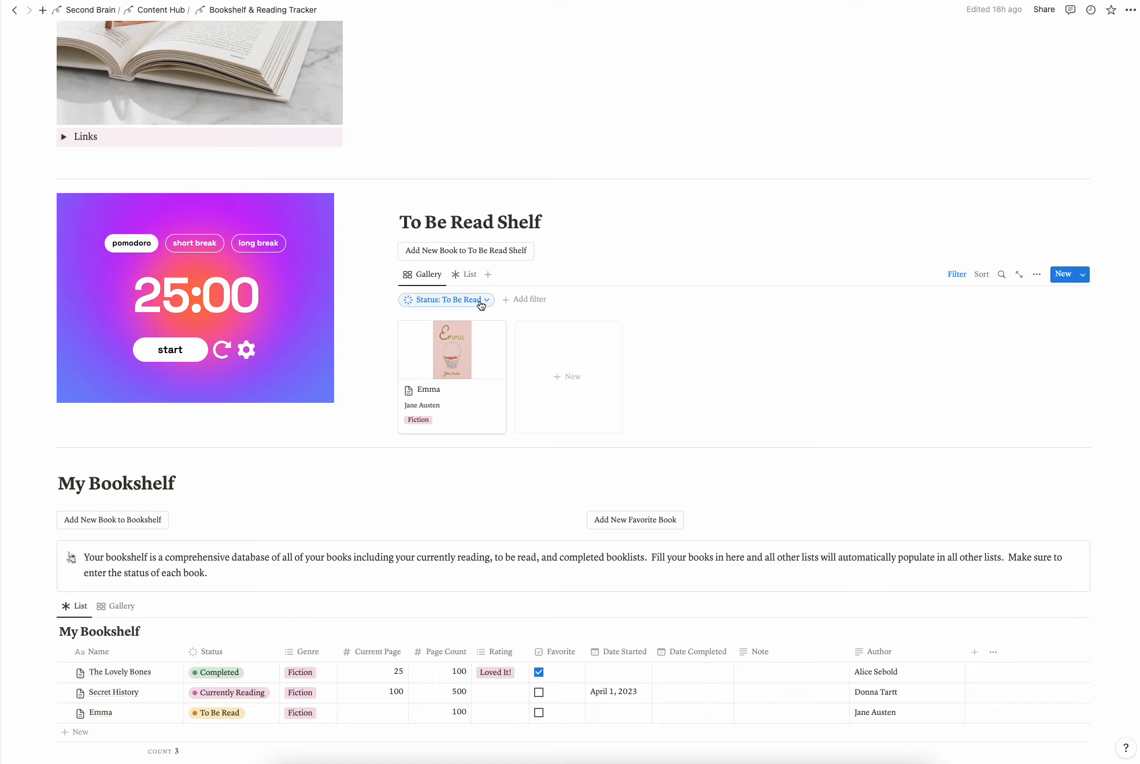
pyautogui.scroll(-6, 634, 232)
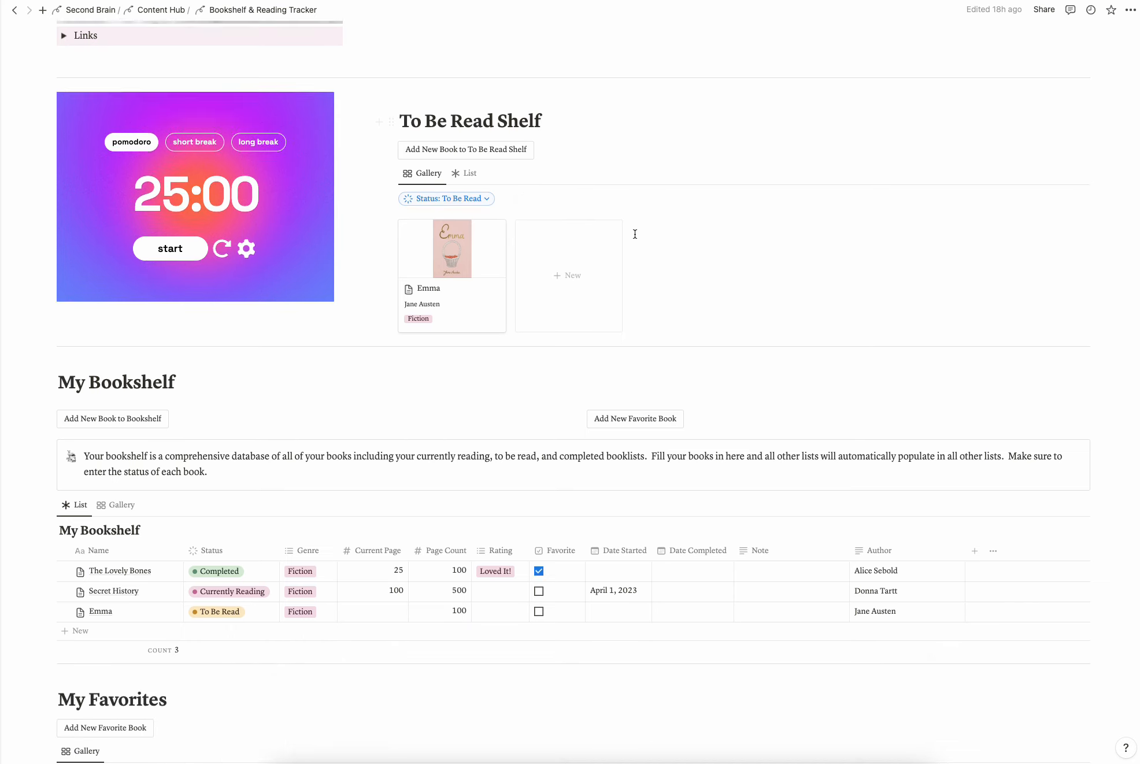
pyautogui.scroll(5, 635, 234)
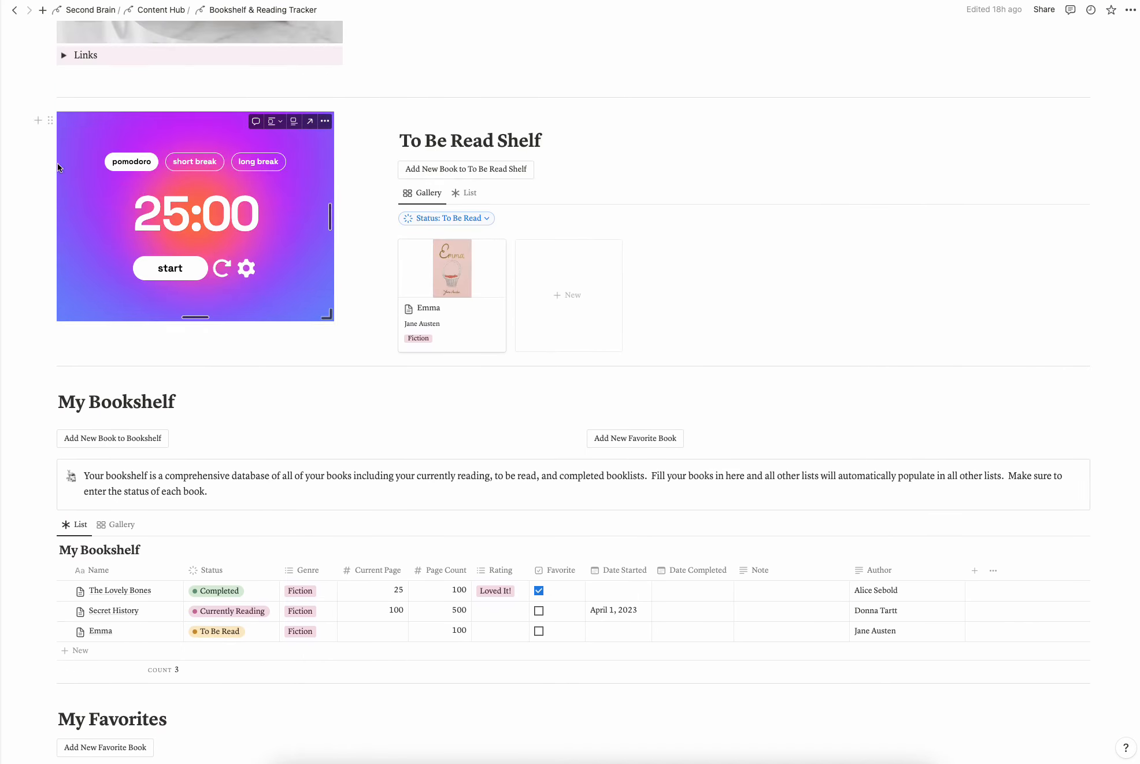
# Open Harry Potter and The Sorcerer's Stone from My Favorites, review its properties alongside the My Bookshelf list, and close it
pyautogui.scroll(-5, 218, 187)
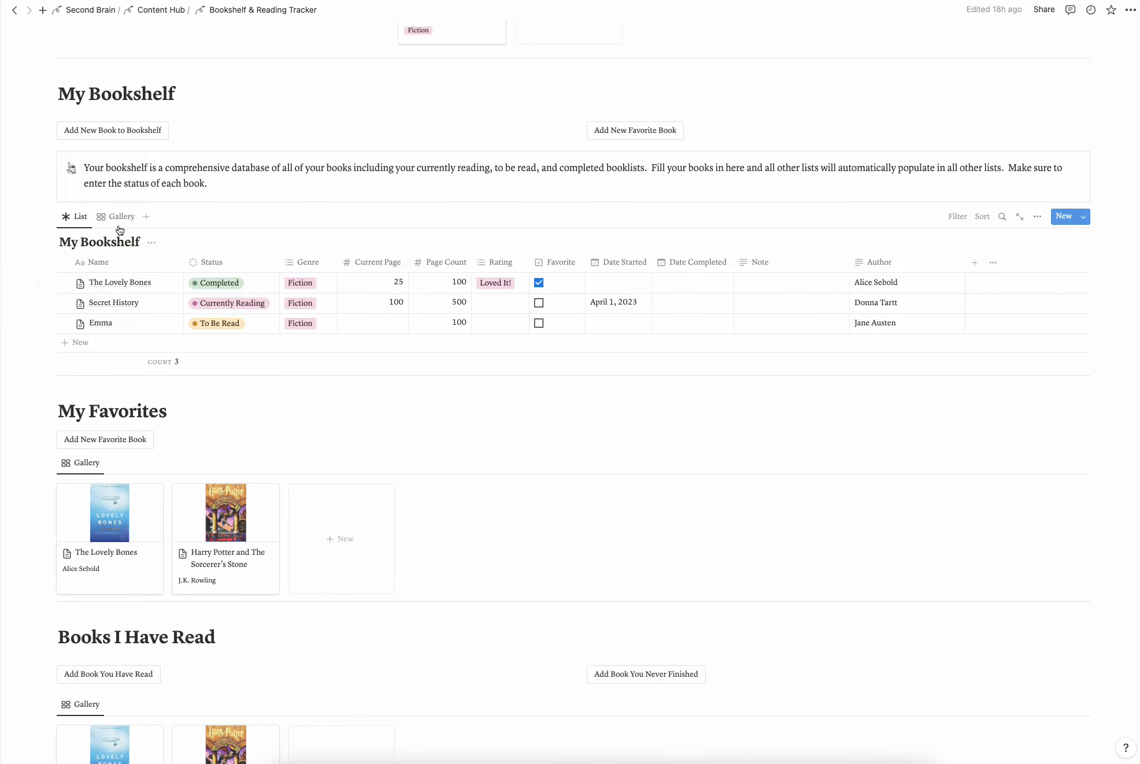
pyautogui.scroll(-3, 246, 248)
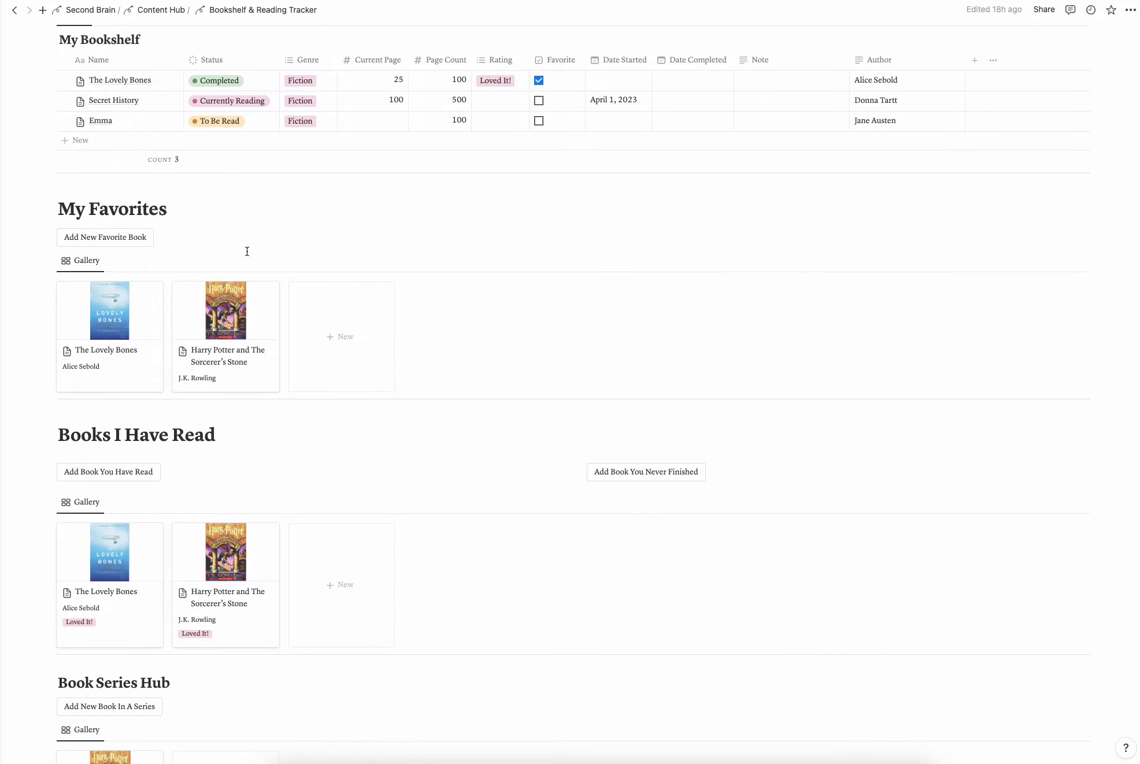
pyautogui.click(236, 331)
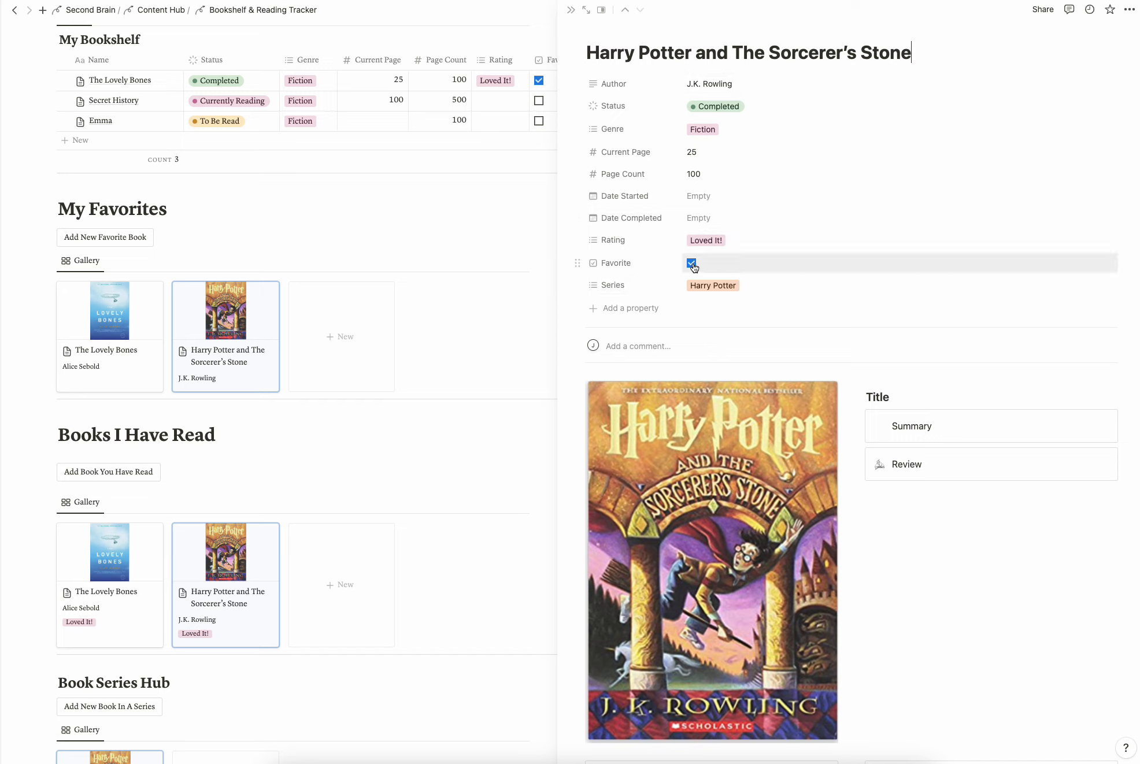
pyautogui.click(403, 232)
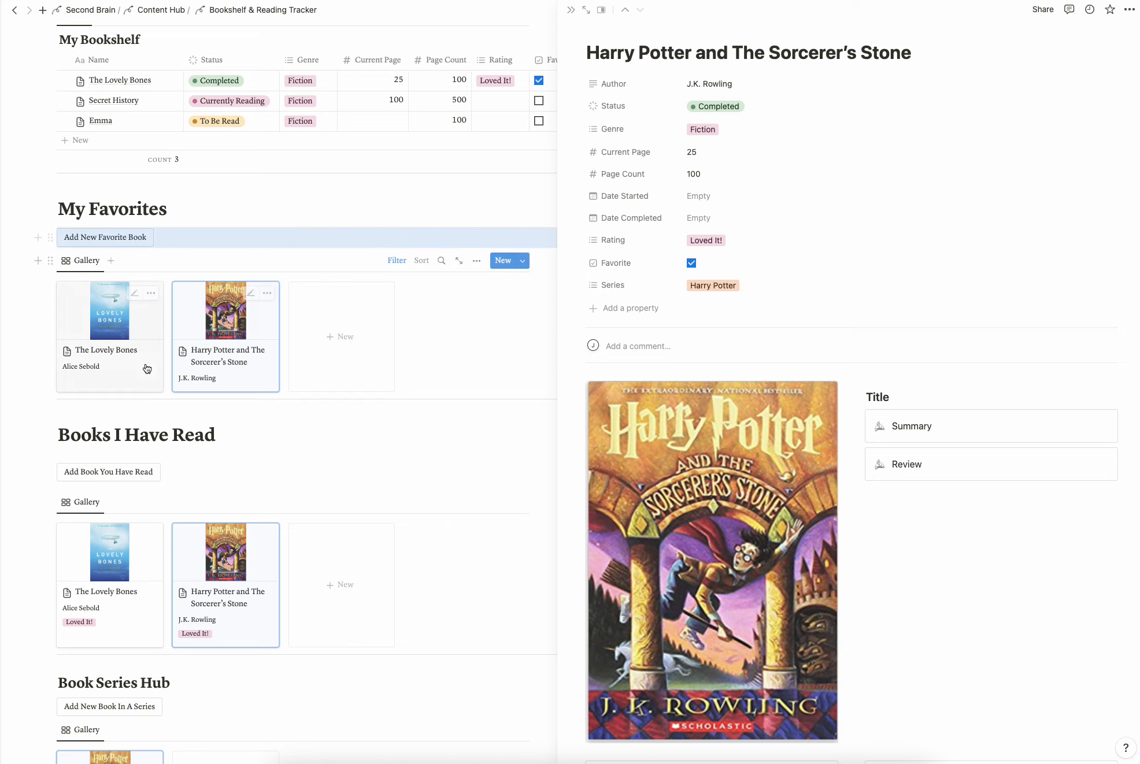
pyautogui.click(301, 209)
pyautogui.scroll(1, 302, 213)
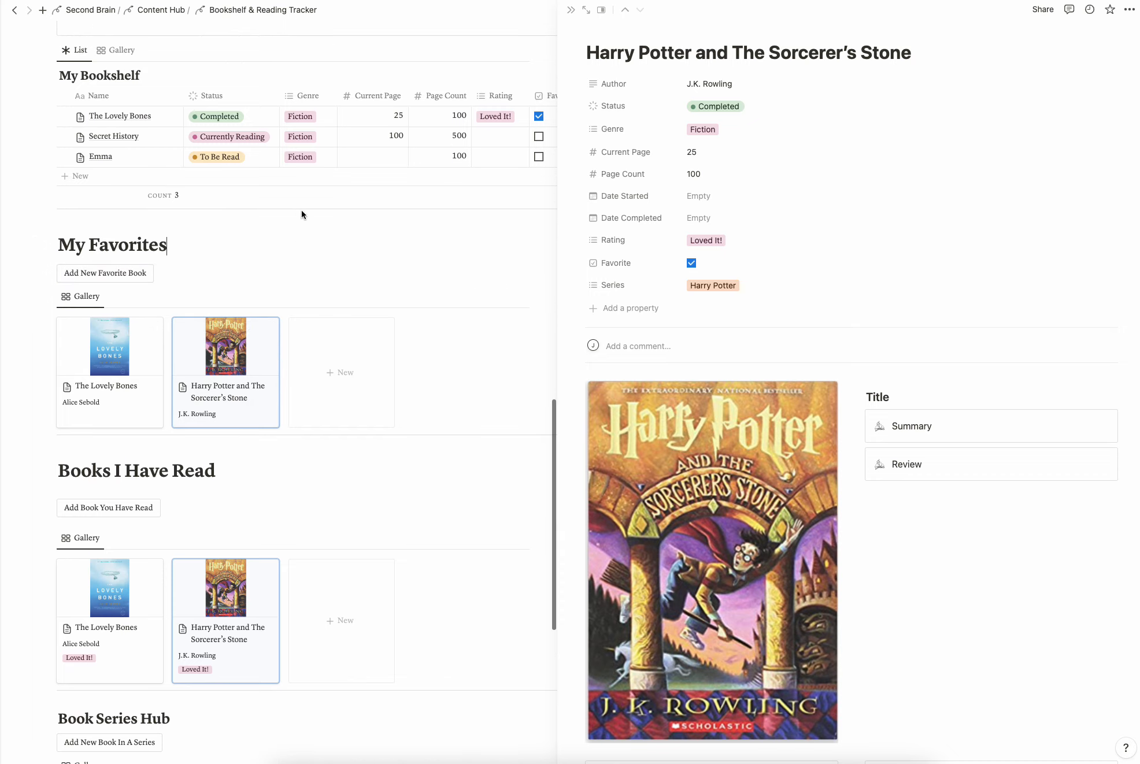
pyautogui.scroll(3, 302, 248)
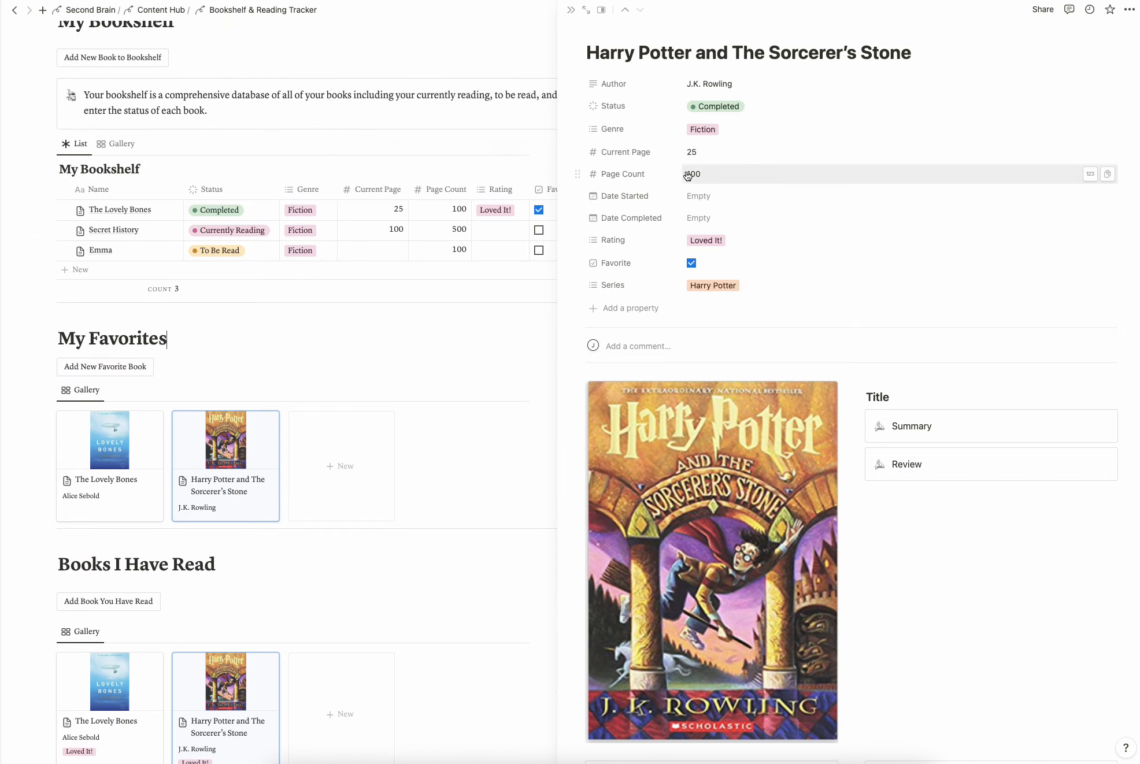
pyautogui.click(569, 9)
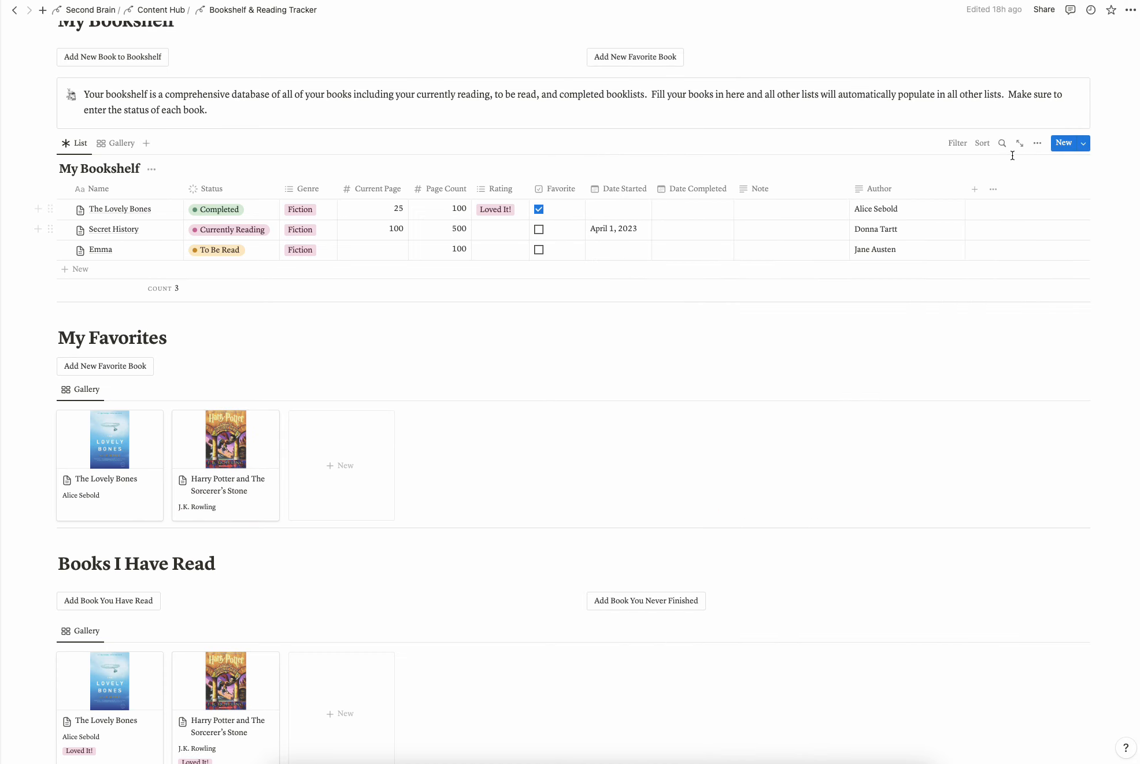
# View the layout options of the My Bookshelf list view and close them without changes
pyautogui.click(1038, 144)
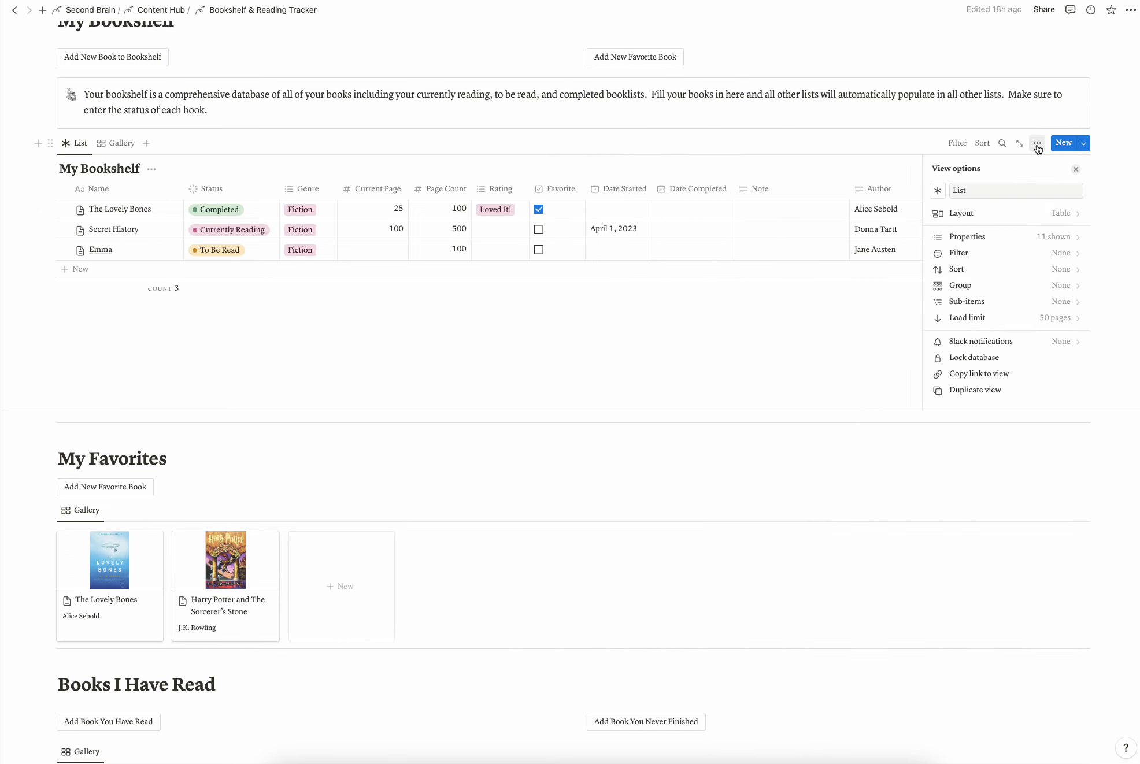
pyautogui.click(1041, 214)
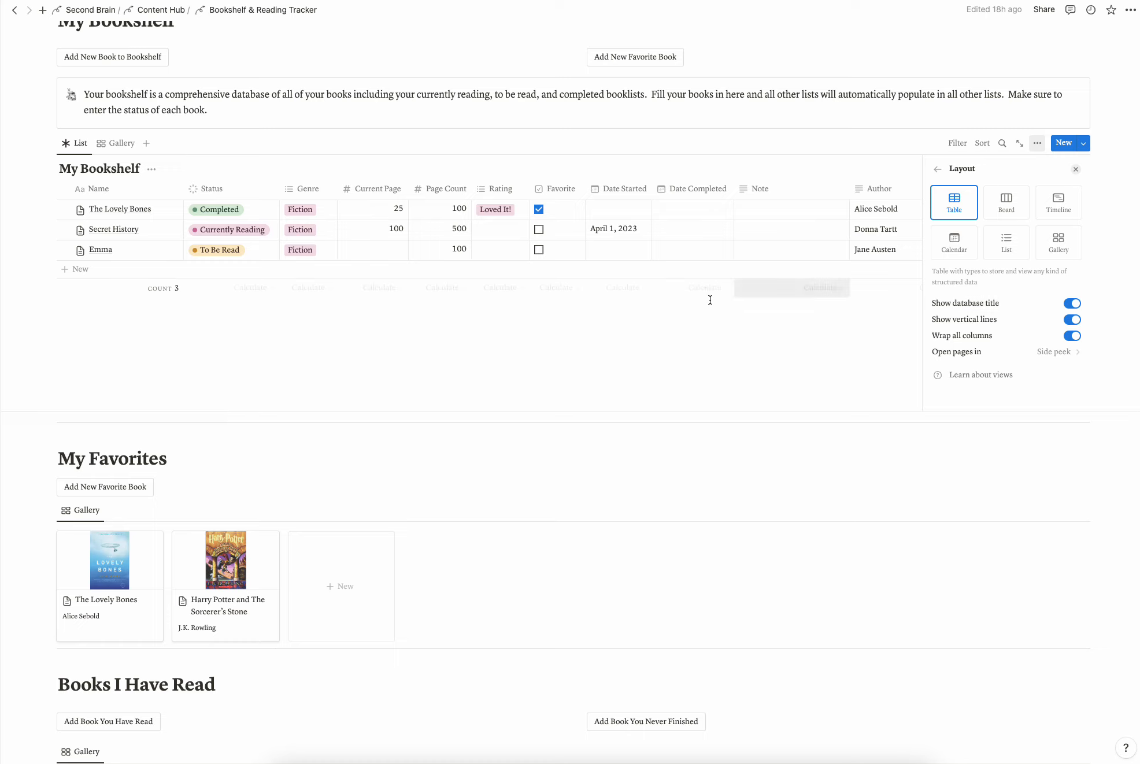
pyautogui.click(720, 318)
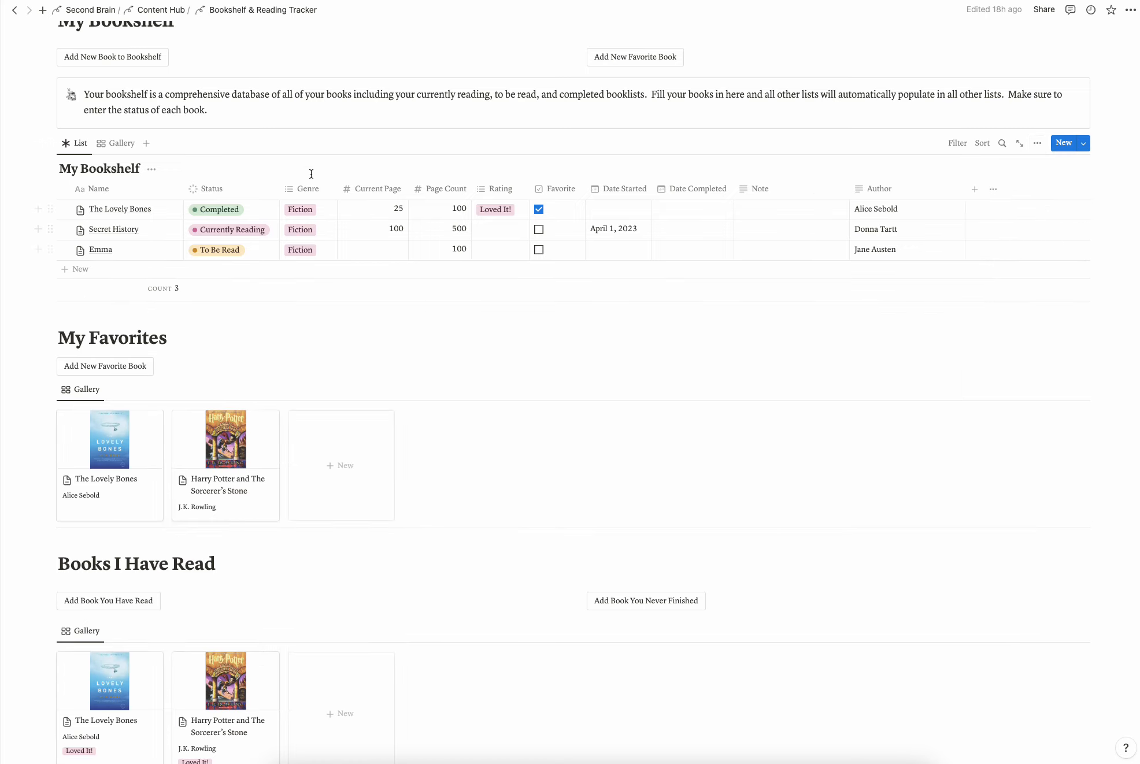
# Open Harry Potter and The Sorcerer's Stone from the Book Series Hub, view its Series options, and close the entry
pyautogui.scroll(-7, 685, 249)
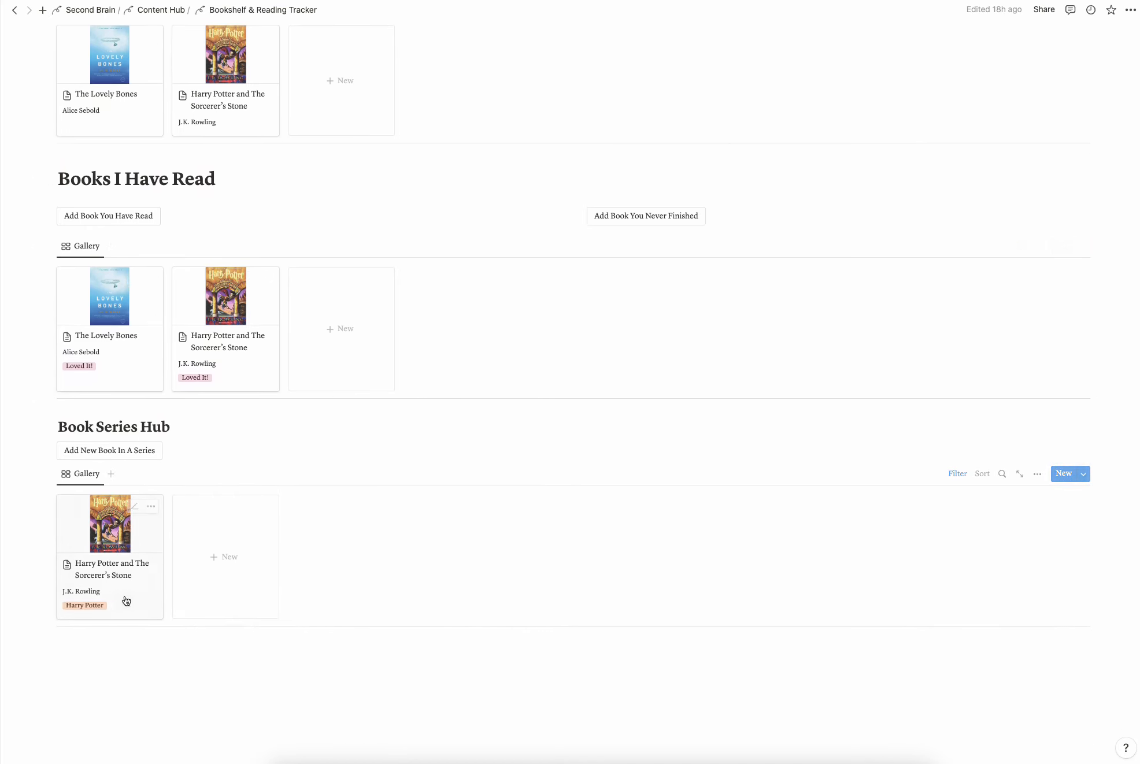
pyautogui.click(124, 524)
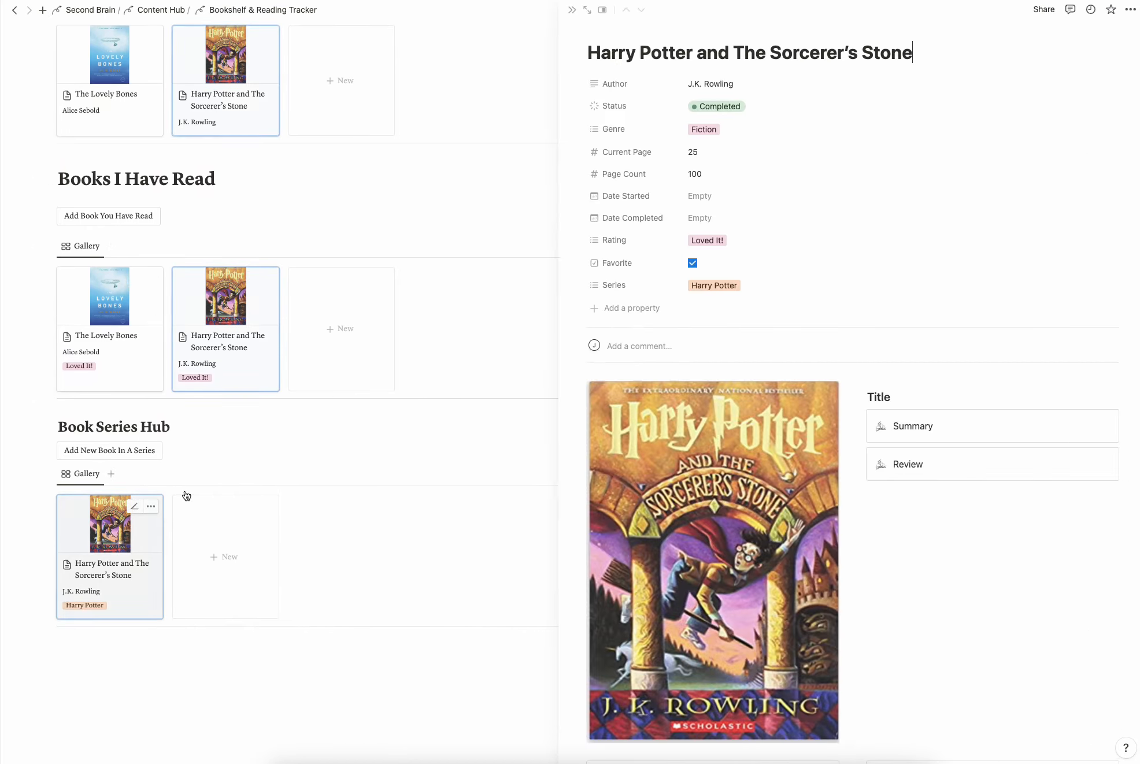
pyautogui.click(713, 288)
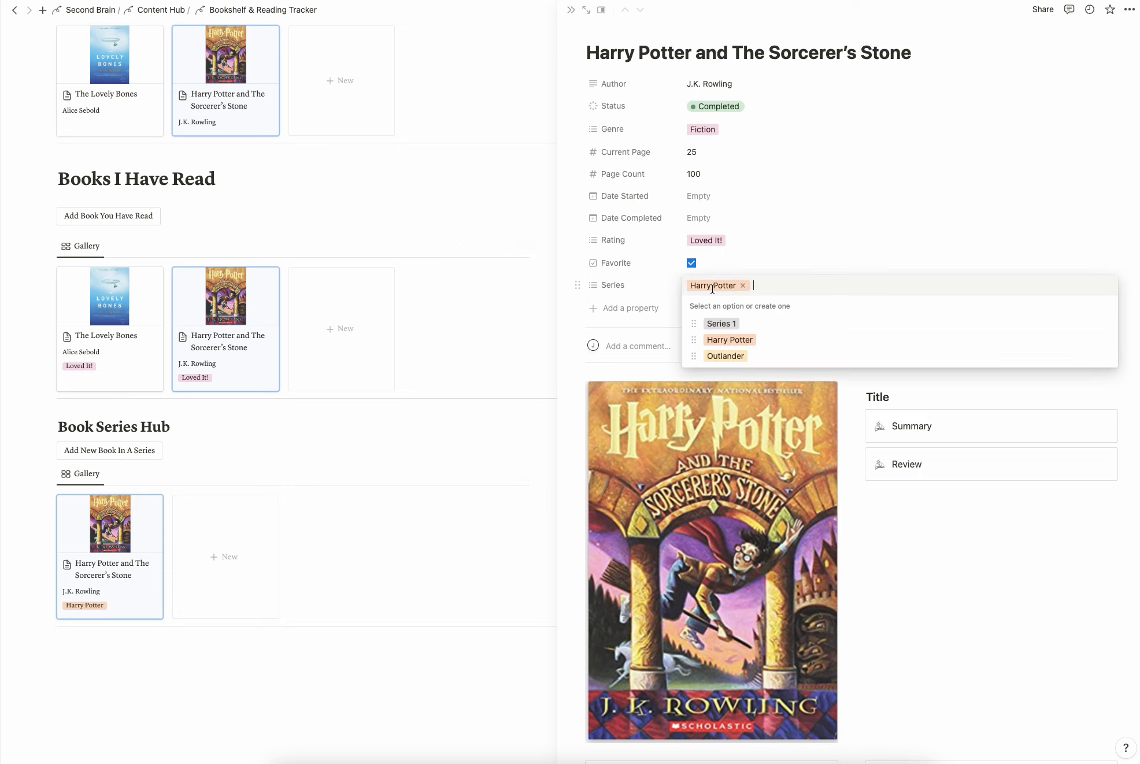
pyautogui.click(424, 460)
pyautogui.scroll(2, 327, 421)
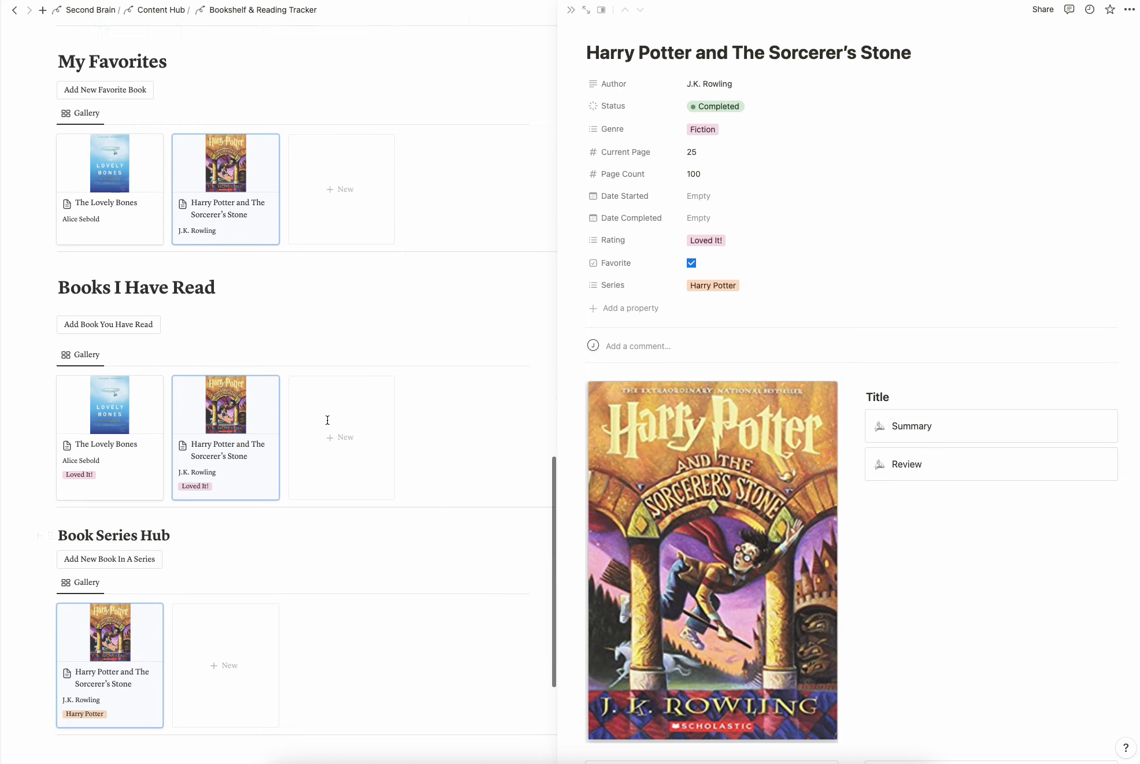
pyautogui.scroll(3, 328, 420)
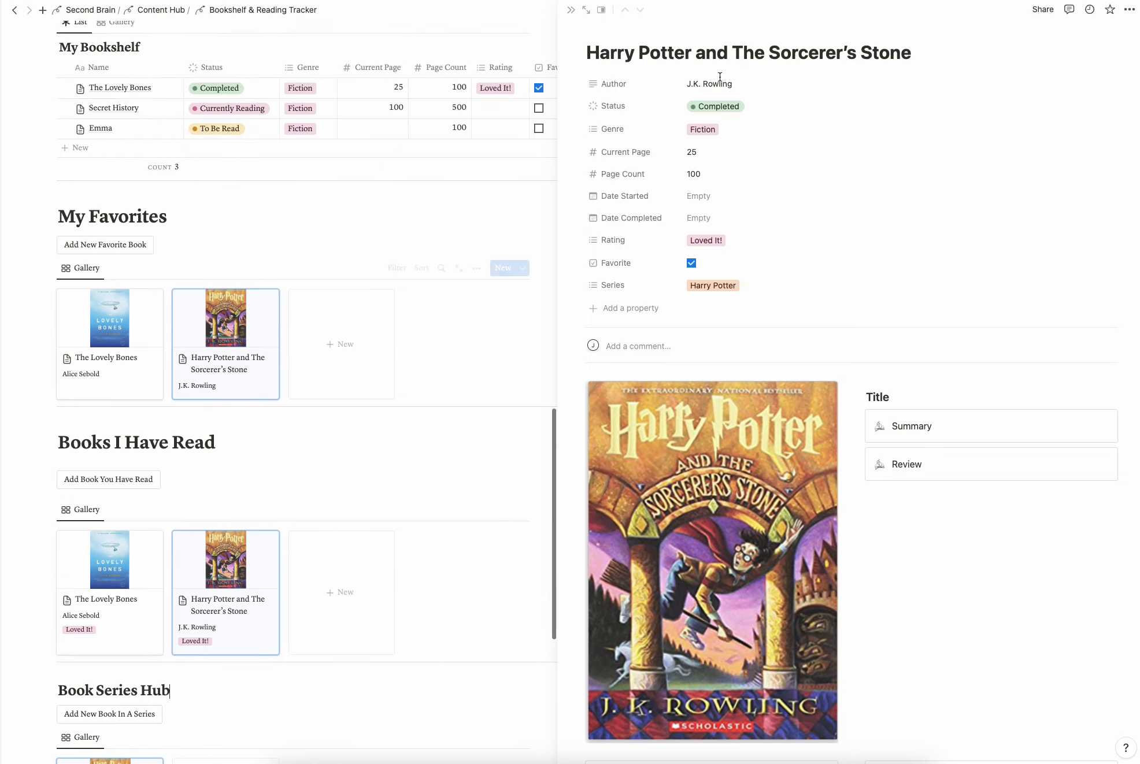
pyautogui.click(570, 9)
# Open the Financial Hub page and look through its sections from Monthly Finances down to the Debt Tracker and Business Expenses
pyautogui.scroll(20, 481, 266)
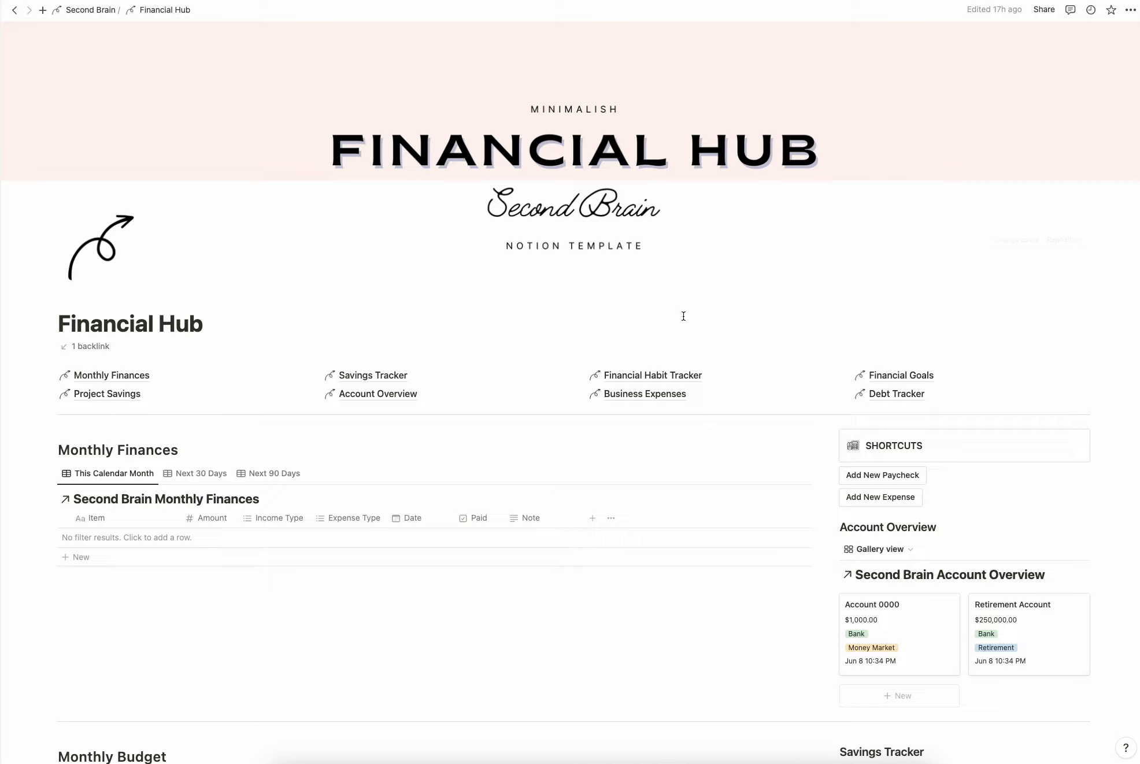
pyautogui.scroll(-3, 684, 316)
pyautogui.scroll(-15, 684, 316)
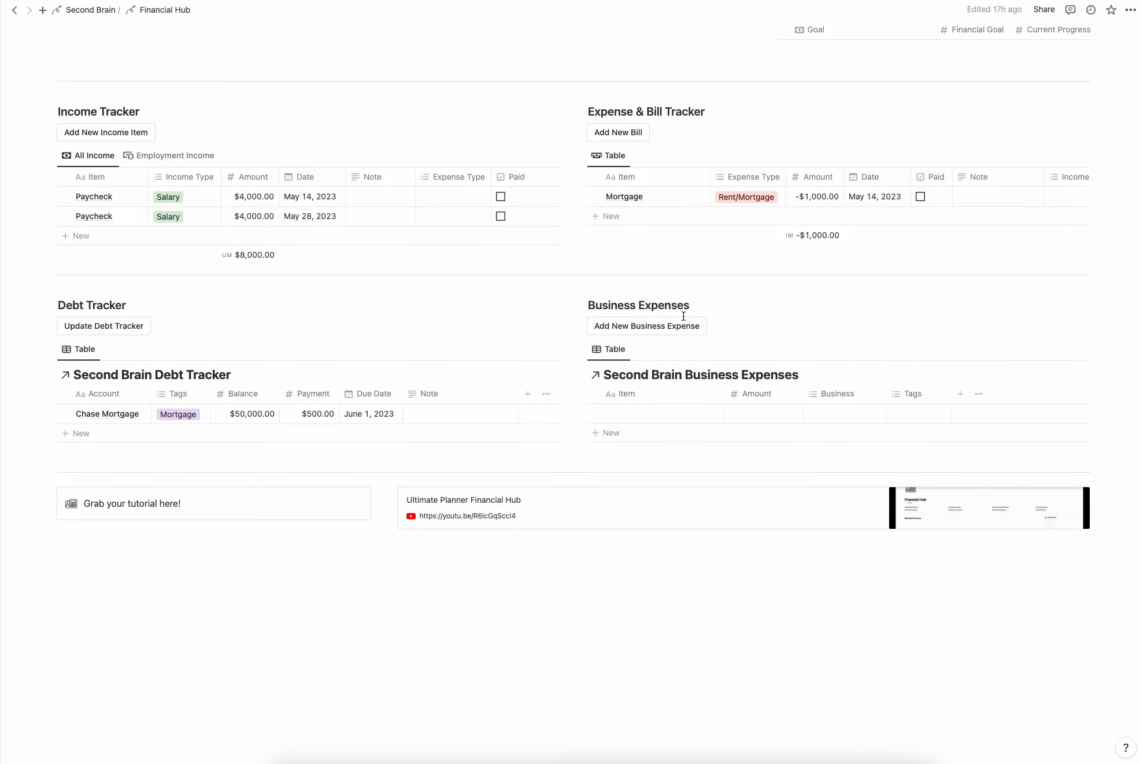
pyautogui.scroll(13, 684, 316)
pyautogui.scroll(5, 684, 316)
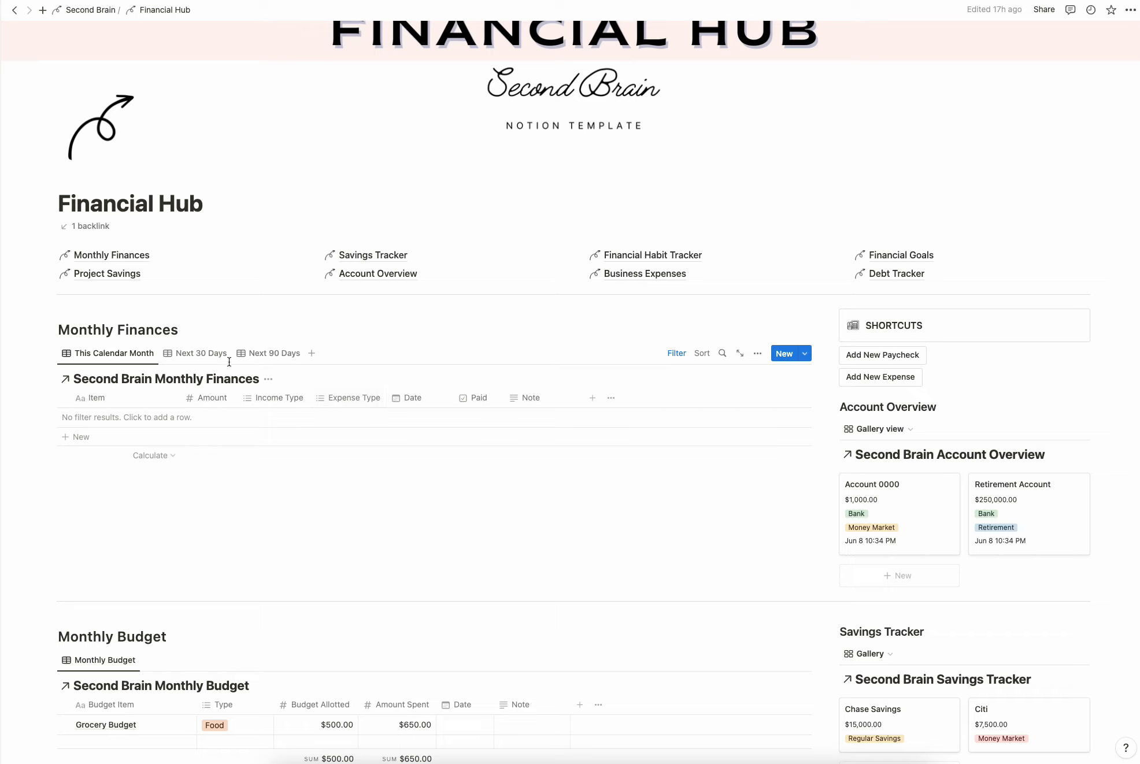
# View Monthly Finances for the Next 30 Days and Next 90 Days, and return to This Calendar Month
pyautogui.click(204, 354)
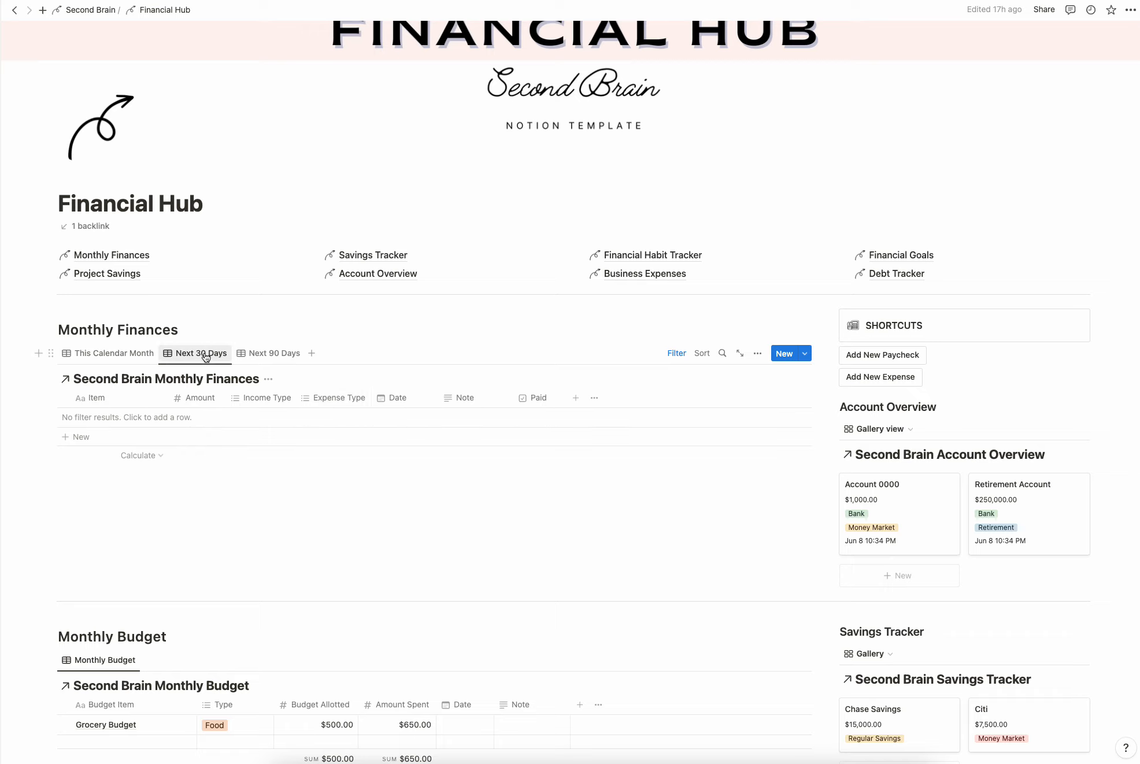
pyautogui.click(267, 354)
pyautogui.click(96, 355)
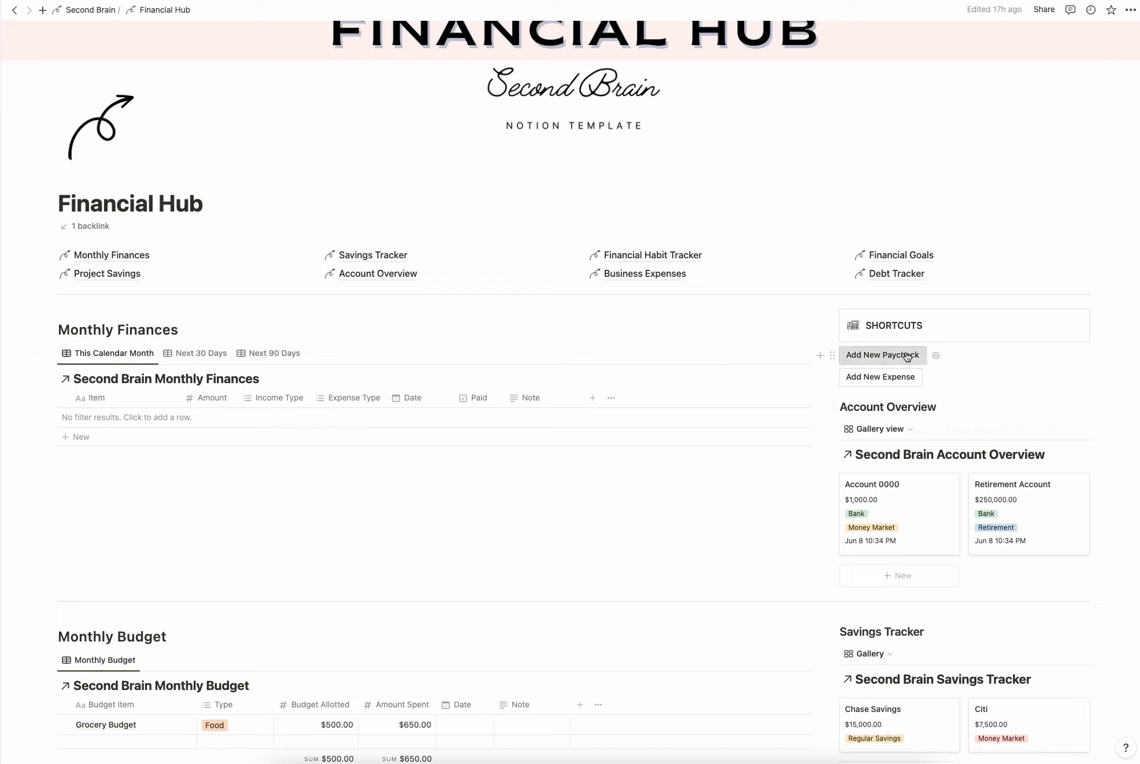
# Inspect the actions configured for the Add New Paycheck button and close its settings
pyautogui.click(936, 357)
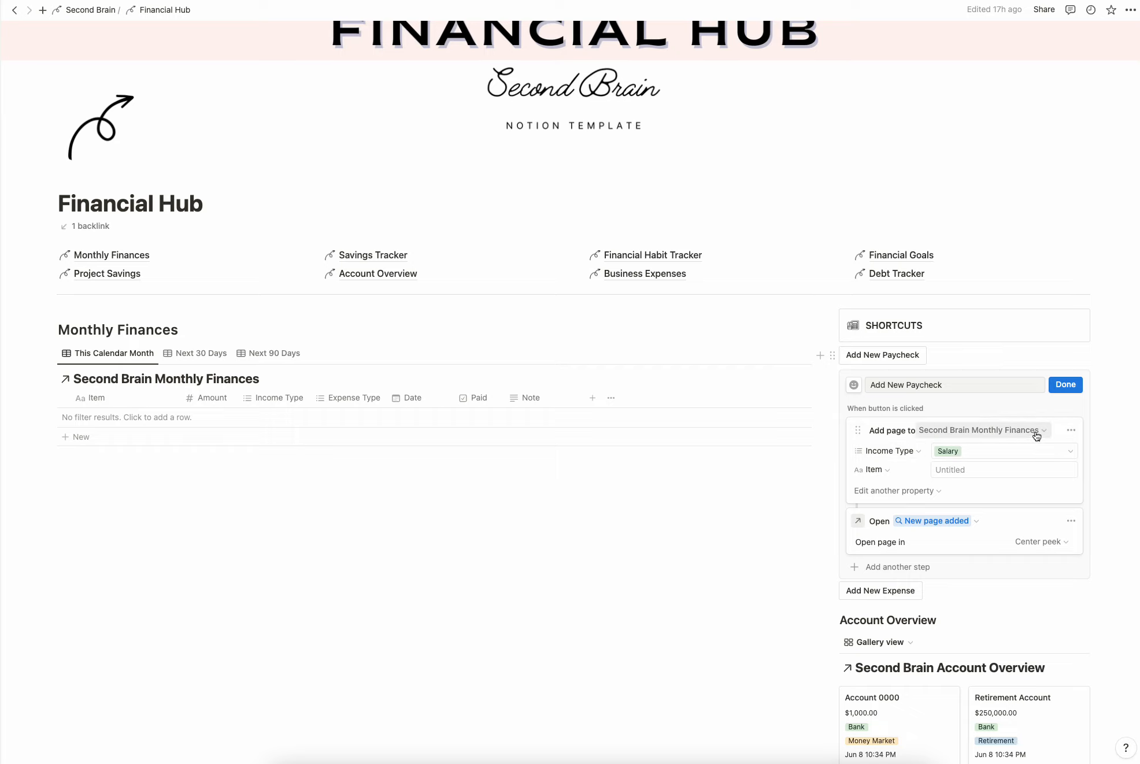
pyautogui.click(735, 542)
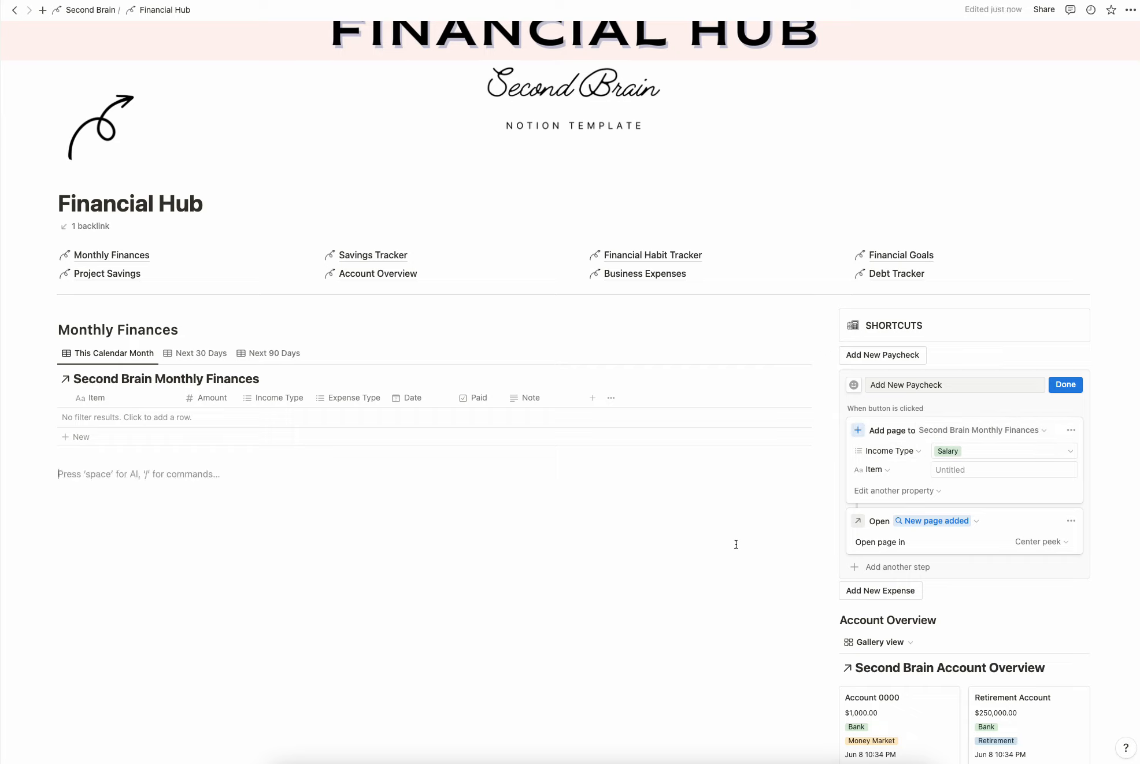
pyautogui.click(1063, 385)
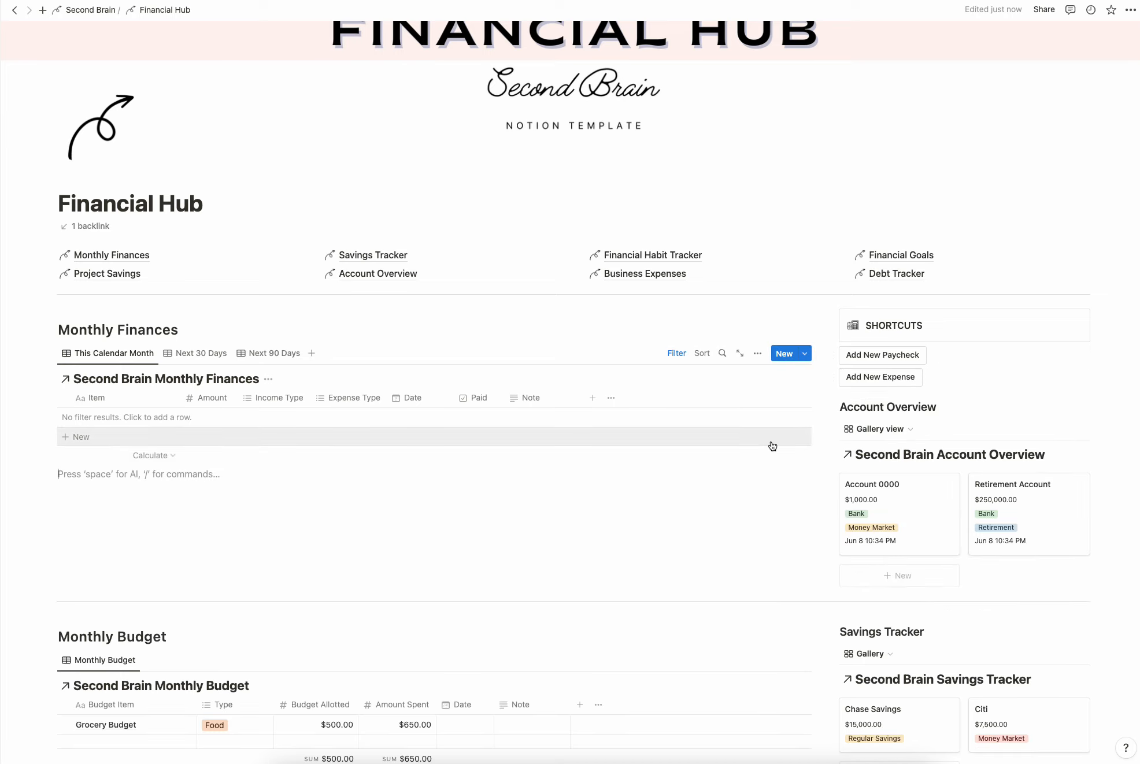
# Create a blank expense entry with the Add New Expense shortcut and close its page
pyautogui.scroll(-1, 772, 446)
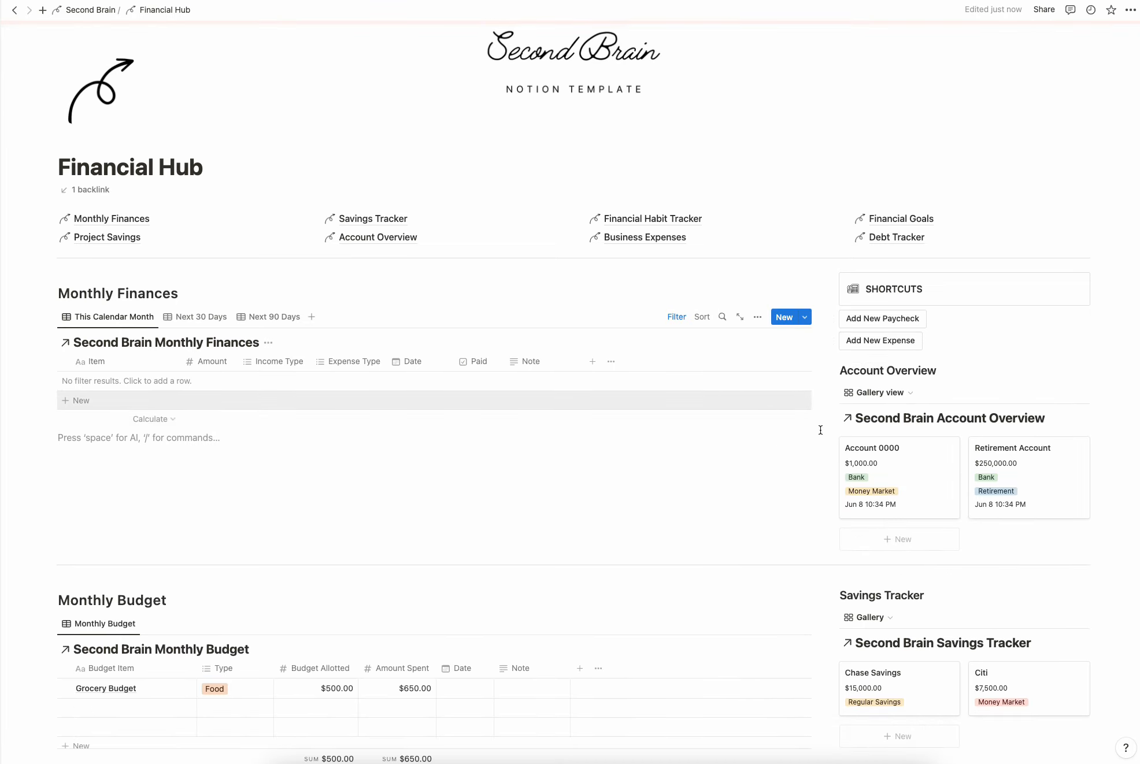
pyautogui.click(888, 344)
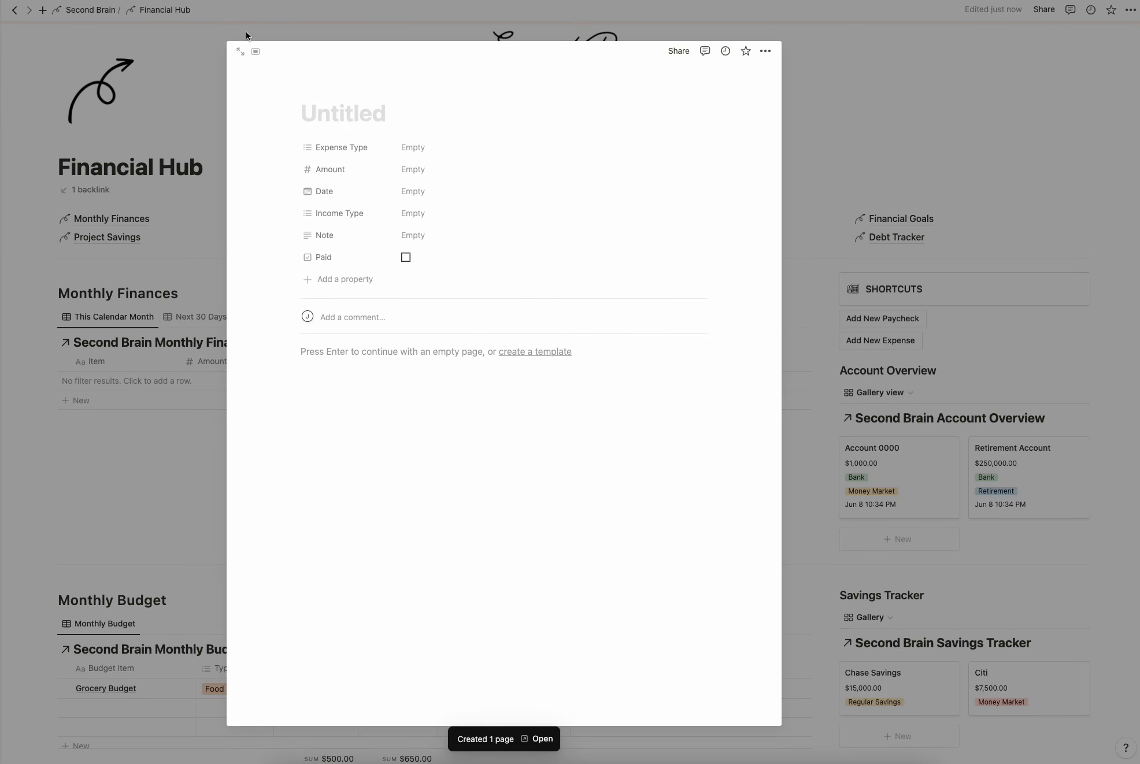
pyautogui.click(195, 428)
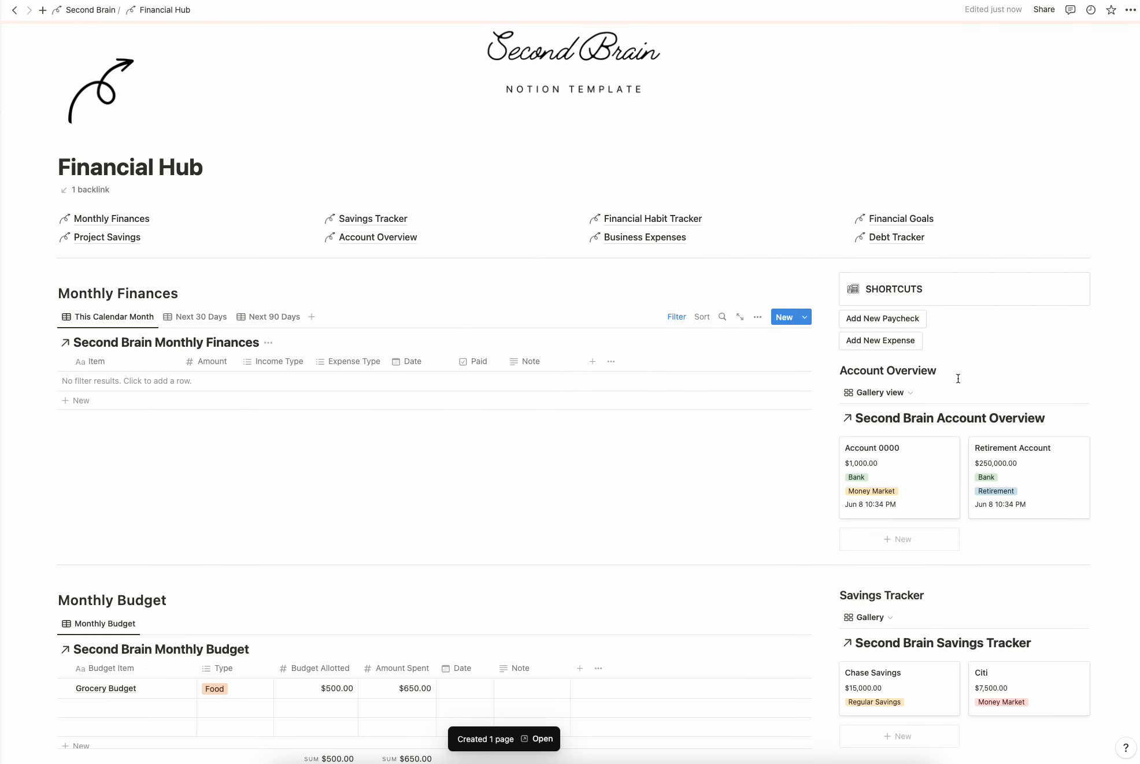
# Inspect the Add New Expense button's configured actions and its Expense Type options, and close the settings without selecting any
pyautogui.click(932, 343)
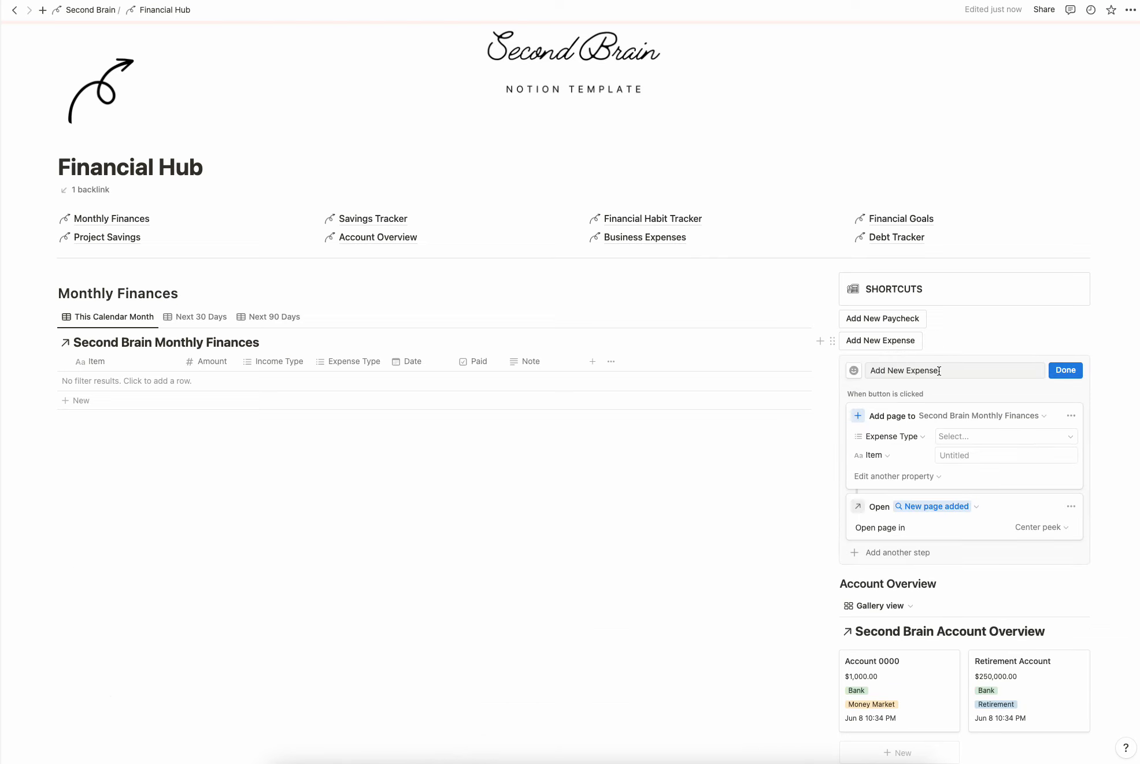
pyautogui.click(947, 437)
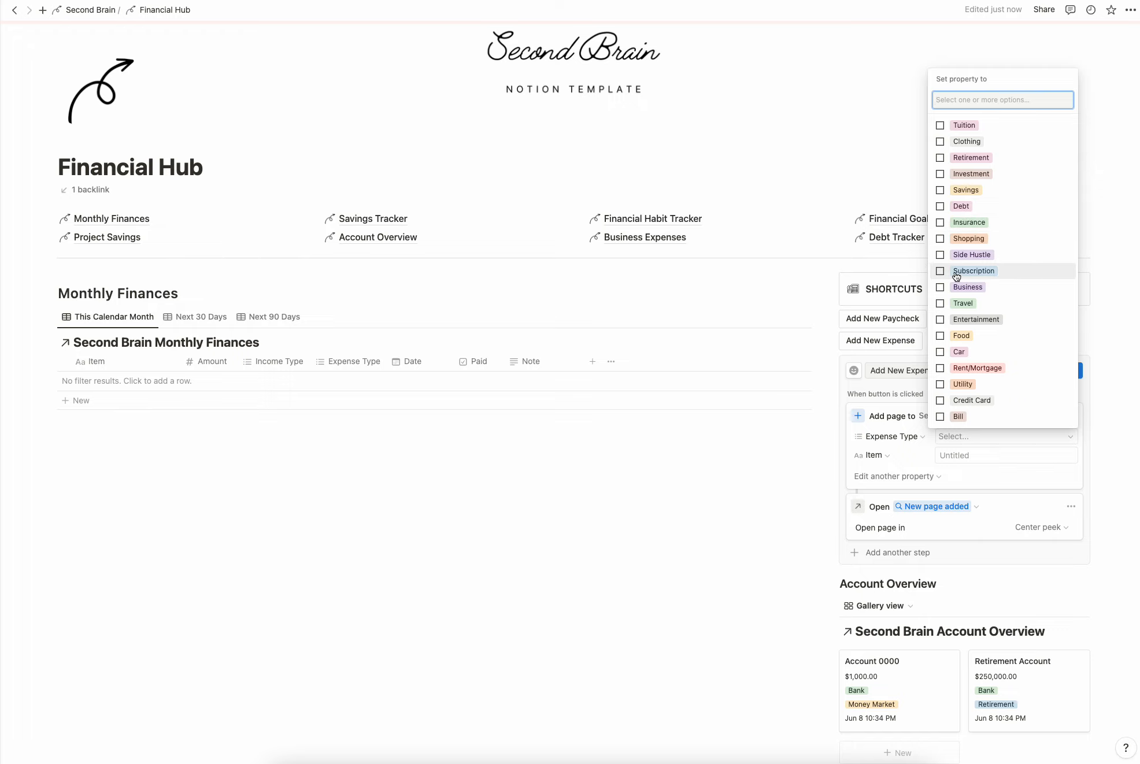
pyautogui.click(772, 469)
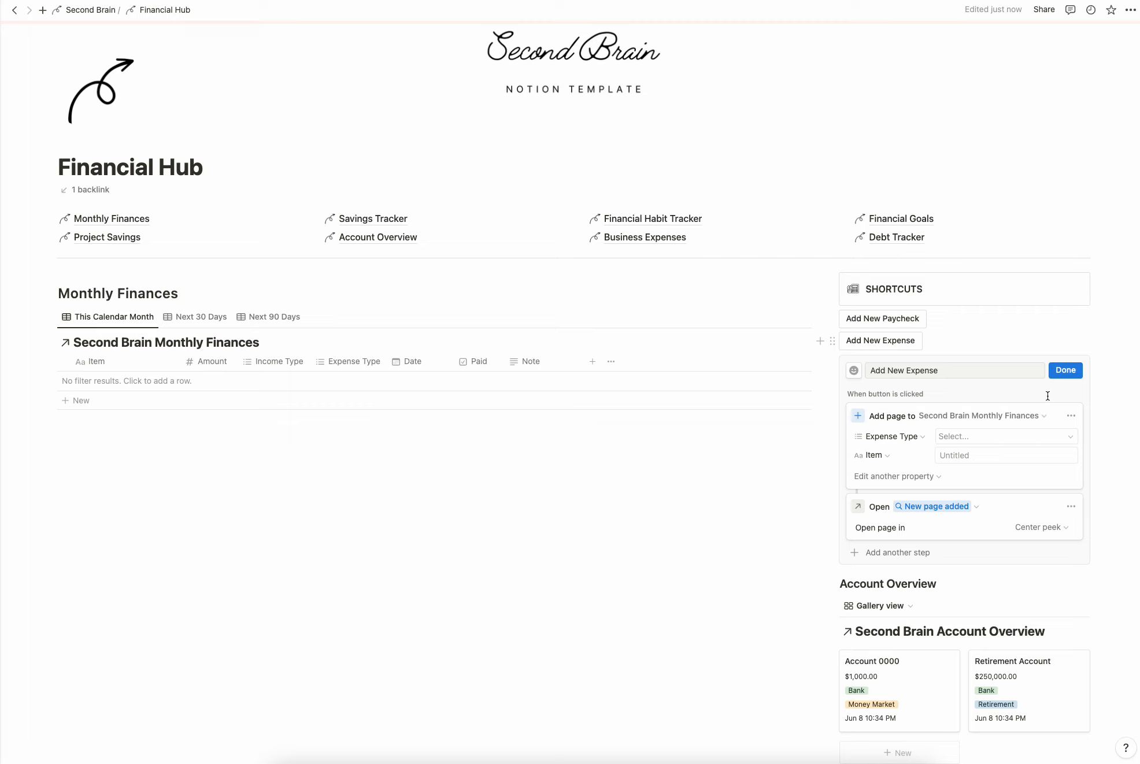
pyautogui.click(1066, 372)
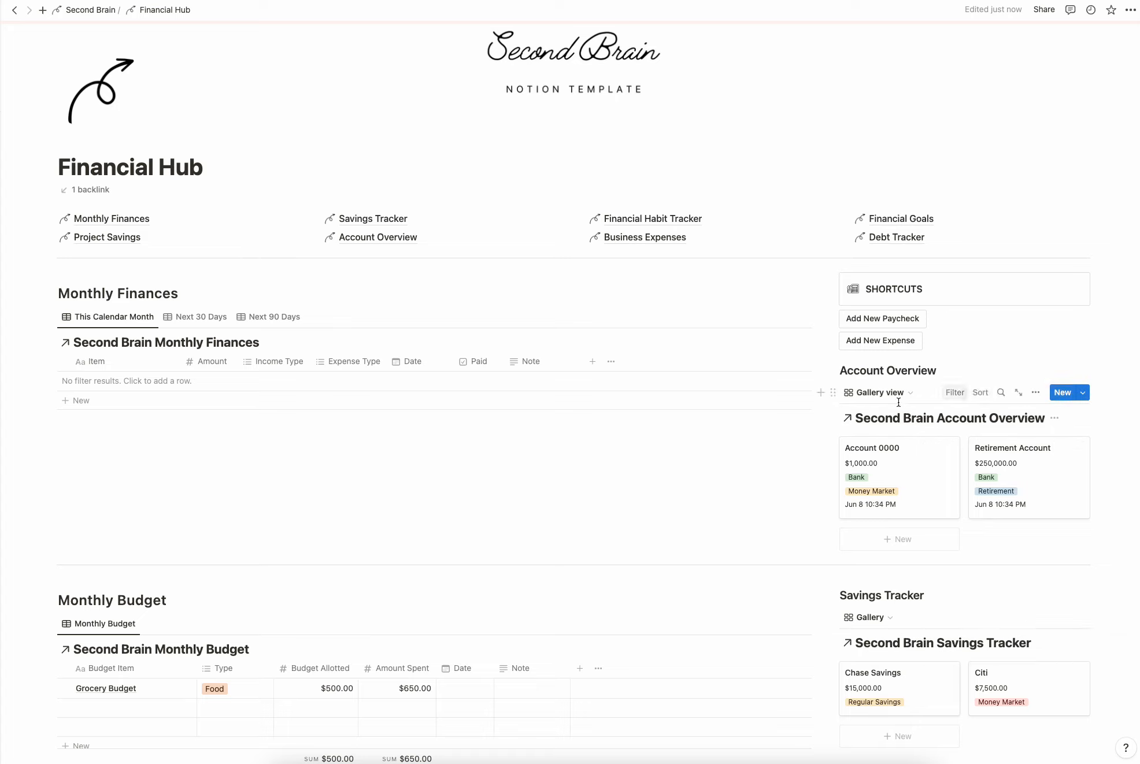
# View the details of the money market account in Account Overview, close its page and look over the Monthly Budget table
pyautogui.click(913, 477)
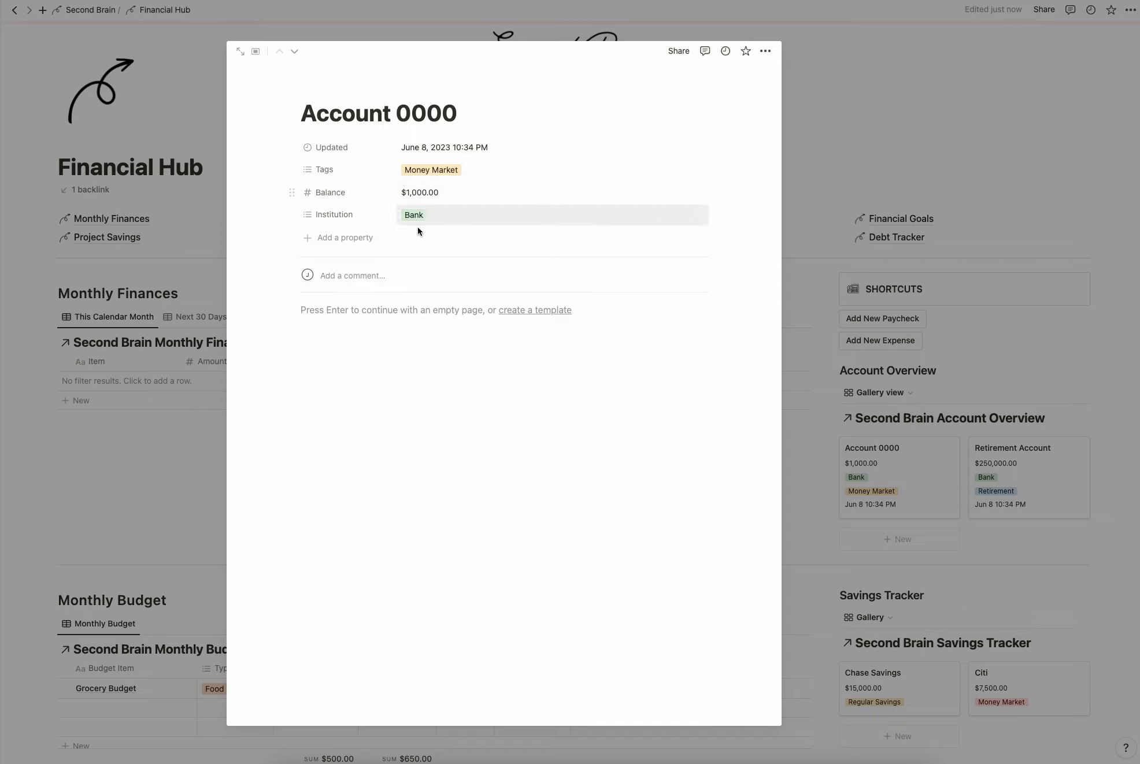
pyautogui.click(806, 440)
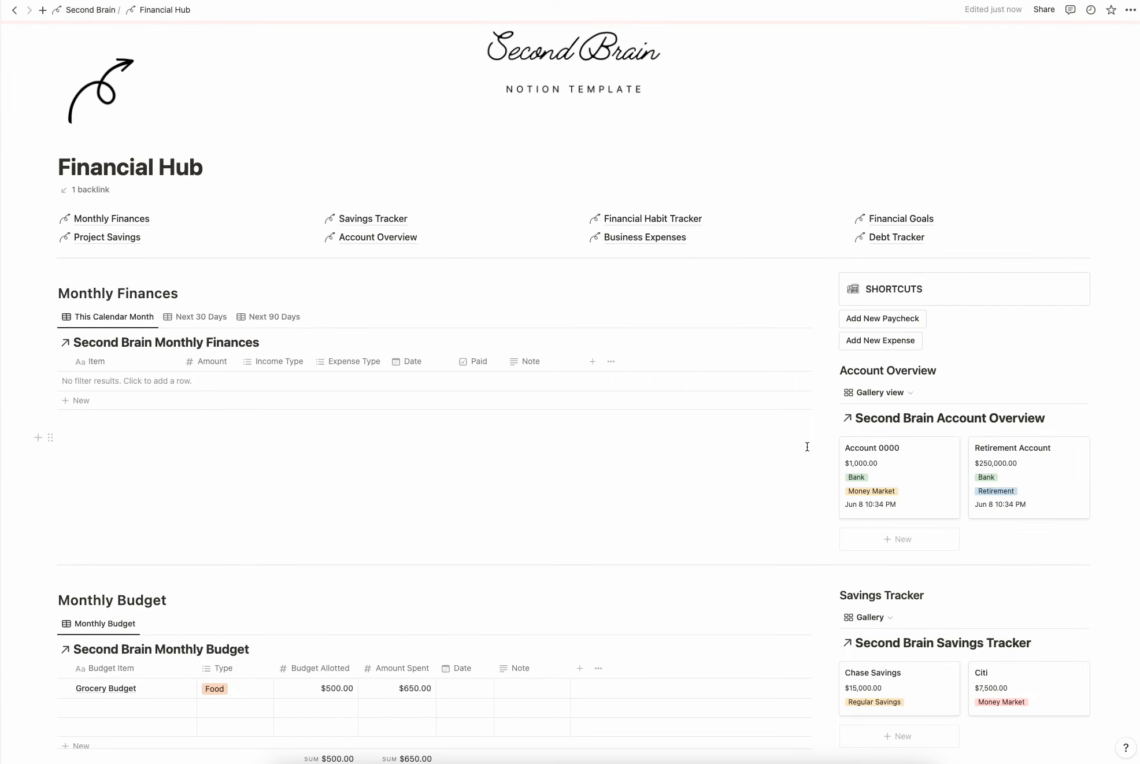
pyautogui.scroll(-3, 807, 439)
pyautogui.scroll(-3, 809, 440)
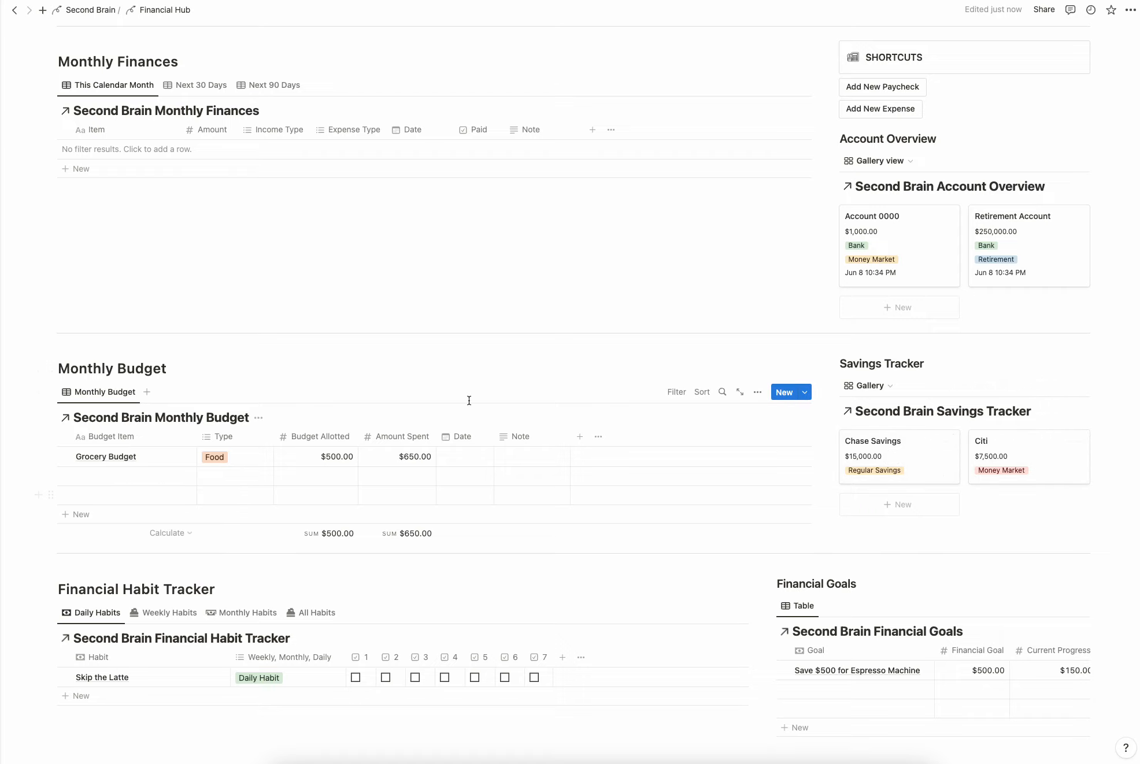
pyautogui.scroll(-1, 200, 394)
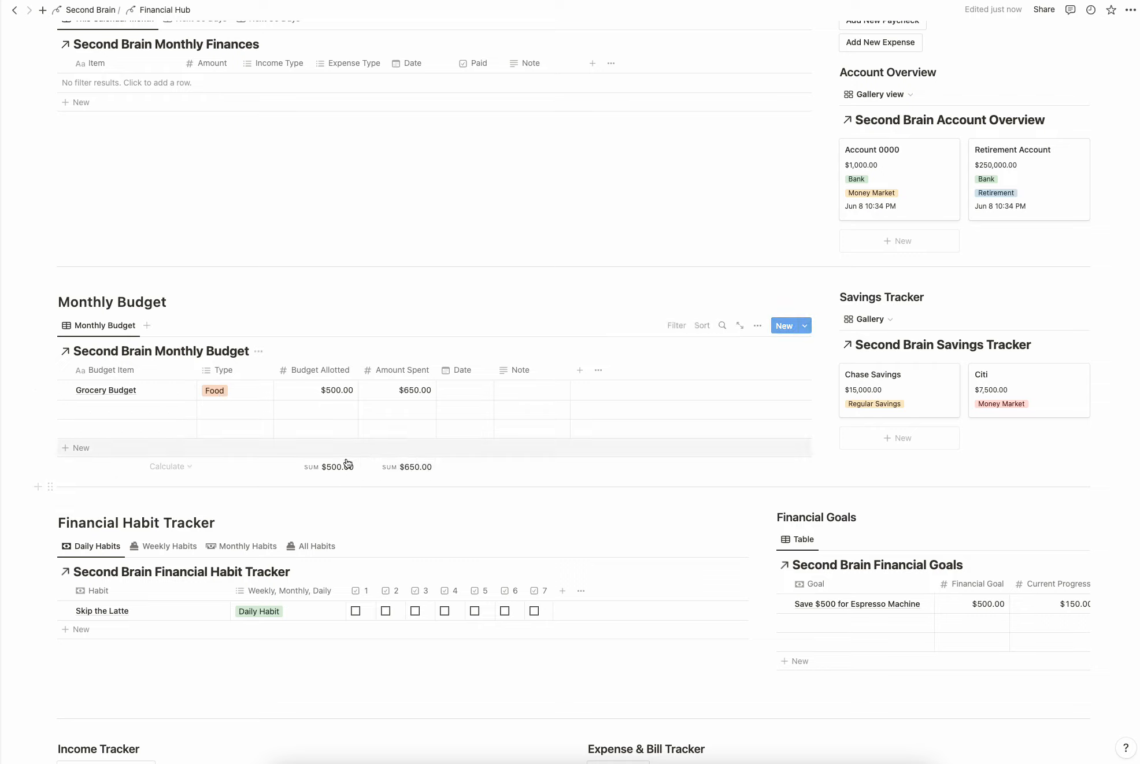
# View the Weekly Habits and Monthly Habits of the Financial Habit Tracker, and return to Daily Habits
pyautogui.scroll(-5, 527, 458)
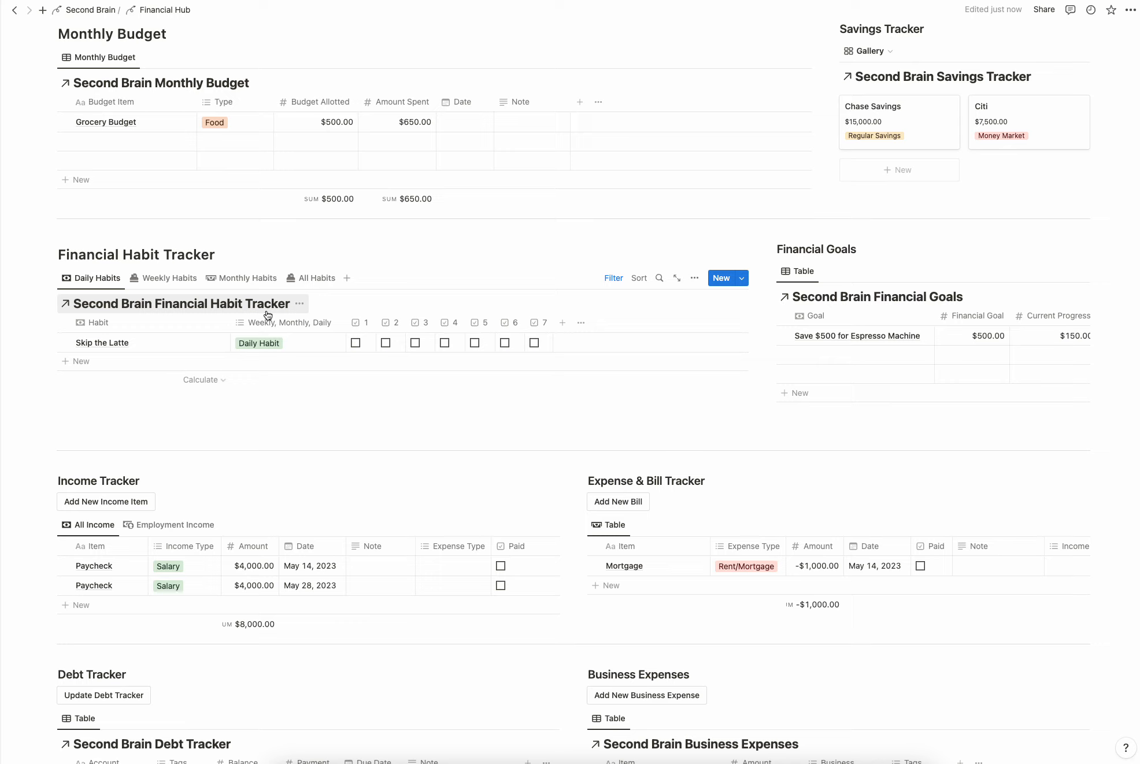
pyautogui.click(165, 278)
pyautogui.click(240, 278)
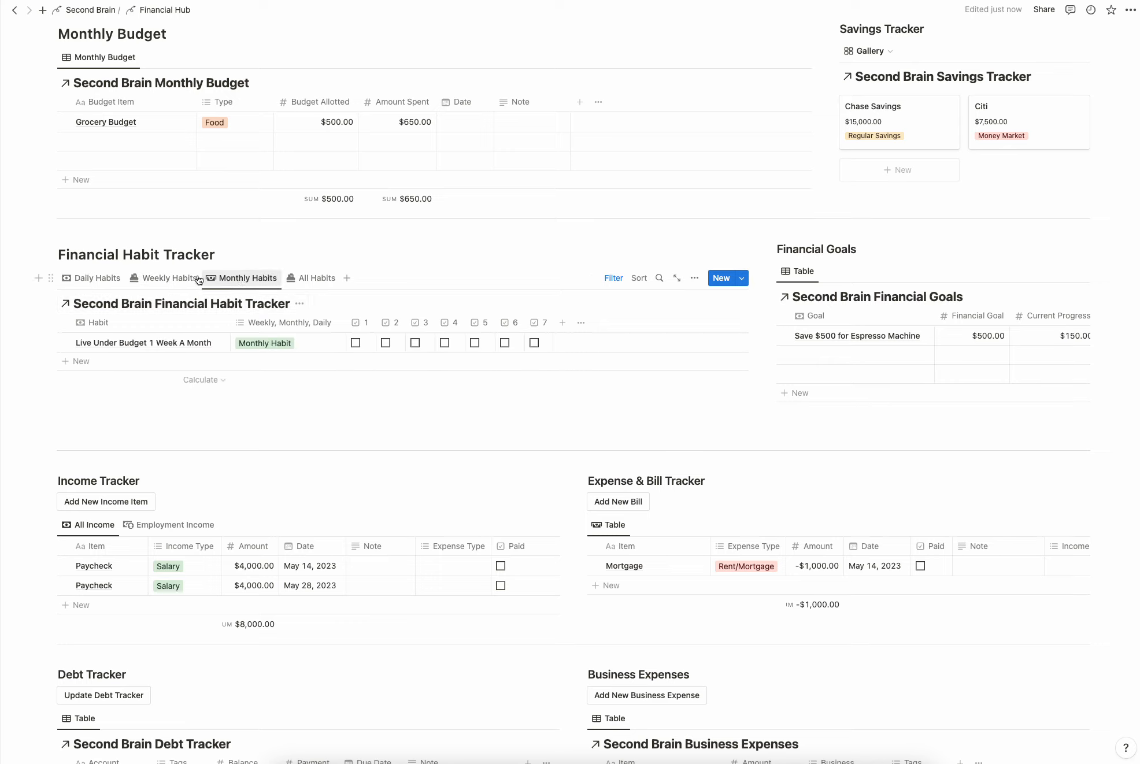
pyautogui.click(101, 279)
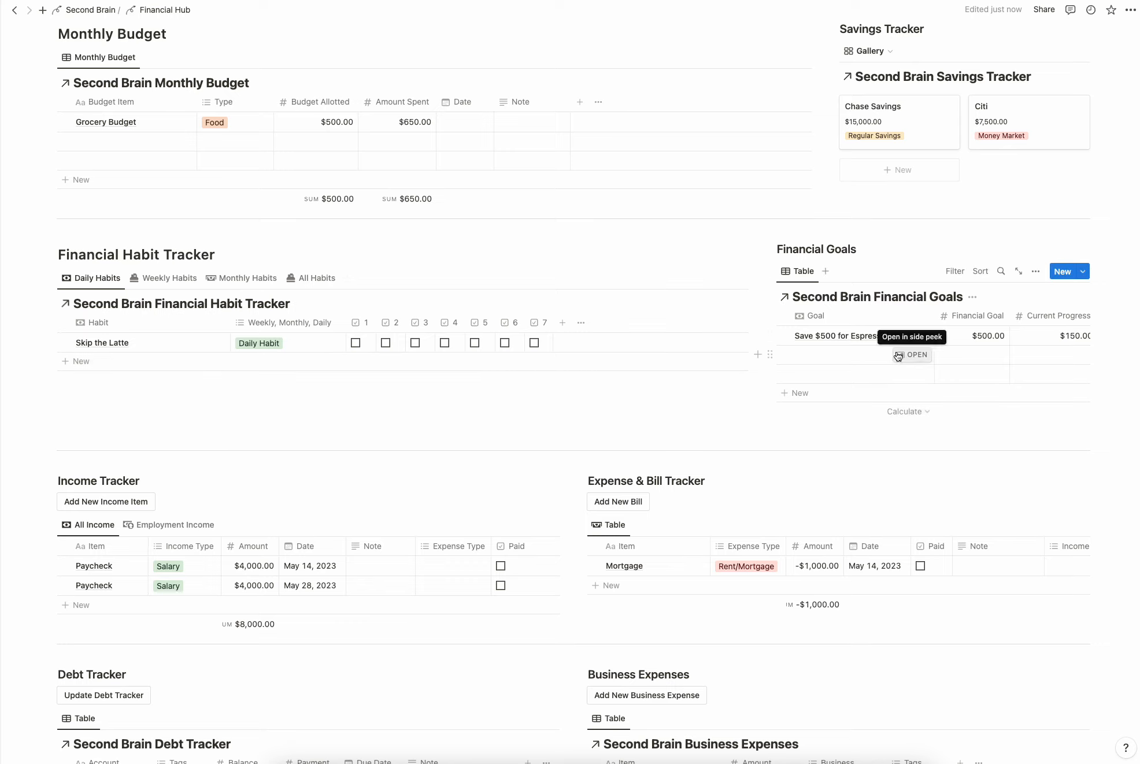
# Examine the Financial Goals table's columns from Goal through Financial Goal and Current Progress to Steps to Meet Goal
pyautogui.hscroll(5, 891, 356)
pyautogui.hscroll(-5, 896, 357)
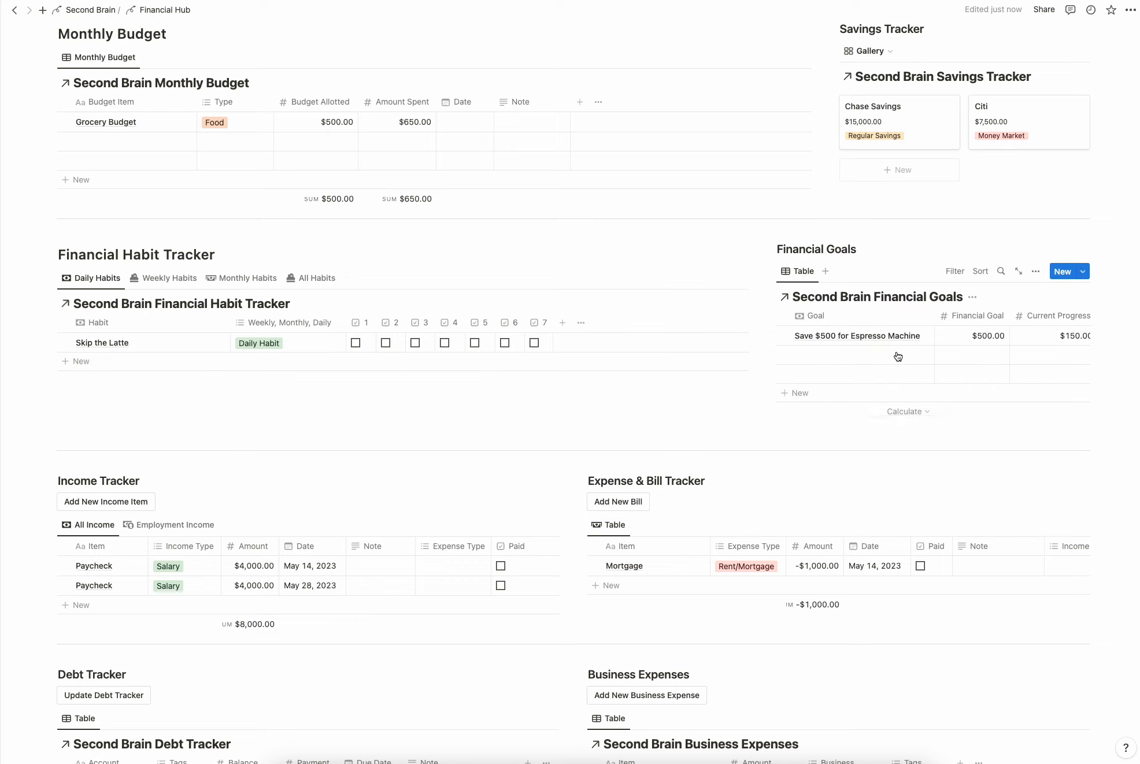
pyautogui.hscroll(3, 863, 353)
pyautogui.hscroll(-3, 864, 353)
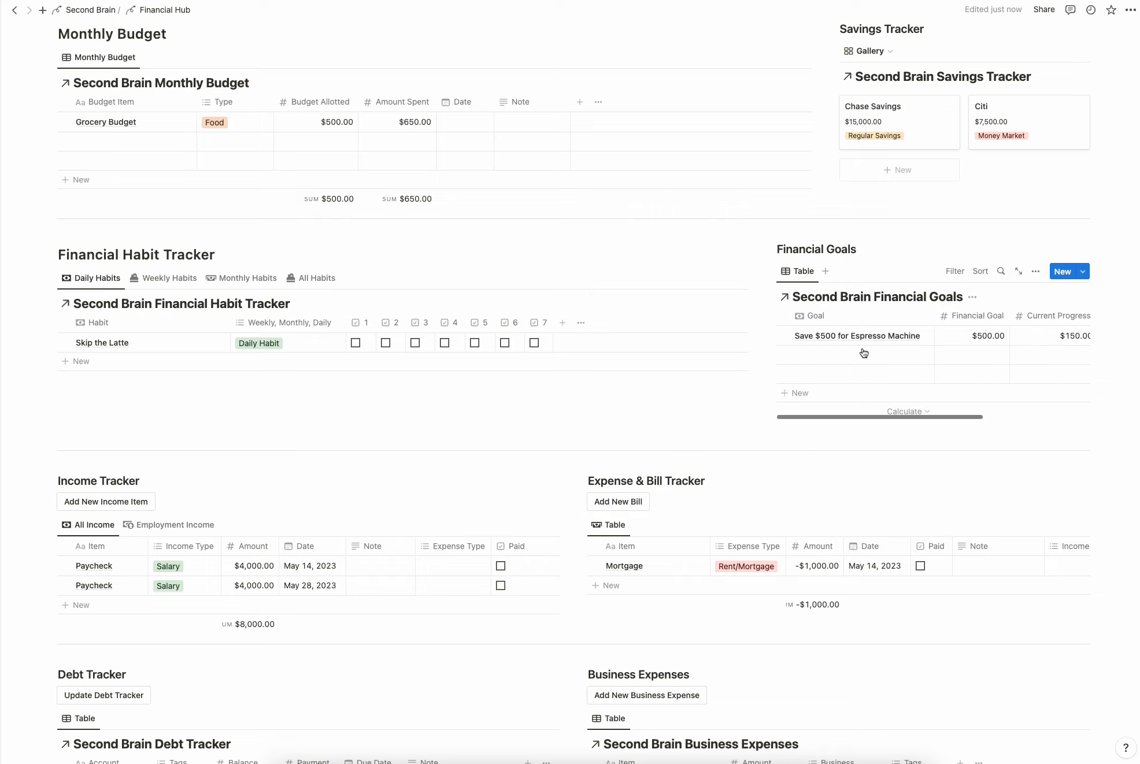
pyautogui.hscroll(1, 864, 354)
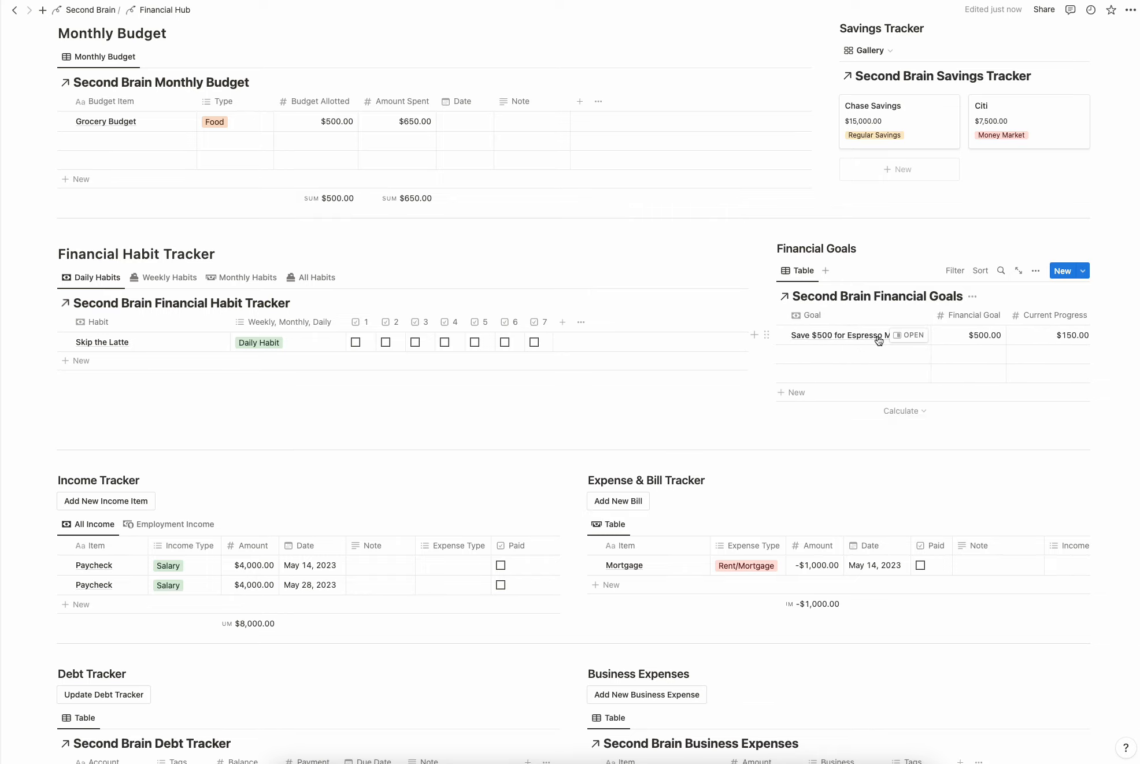
pyautogui.hscroll(4, 865, 341)
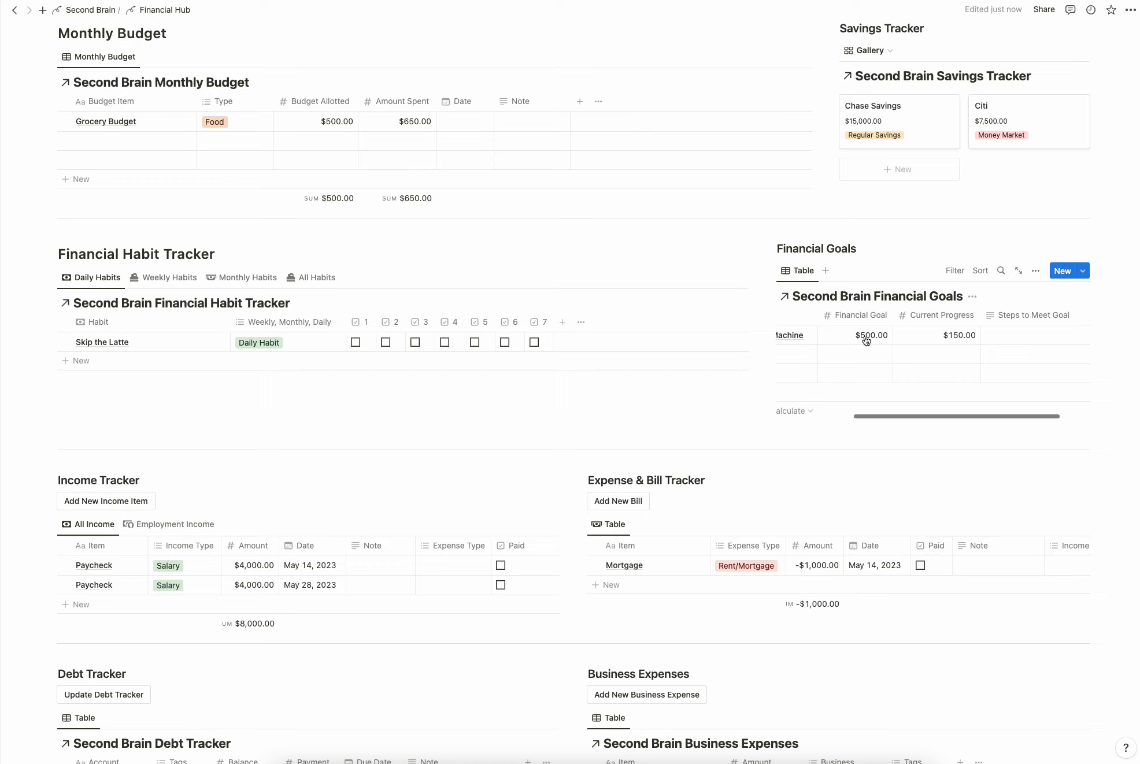
pyautogui.hscroll(2, 876, 337)
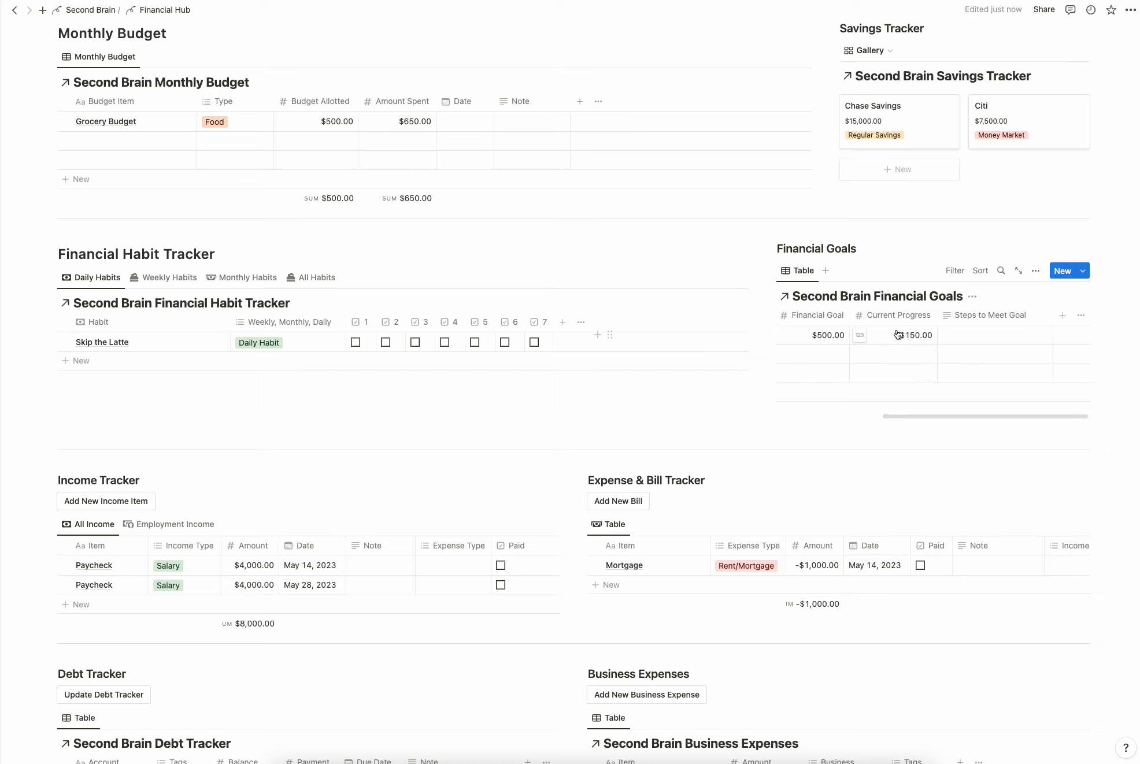
pyautogui.hscroll(-6, 953, 338)
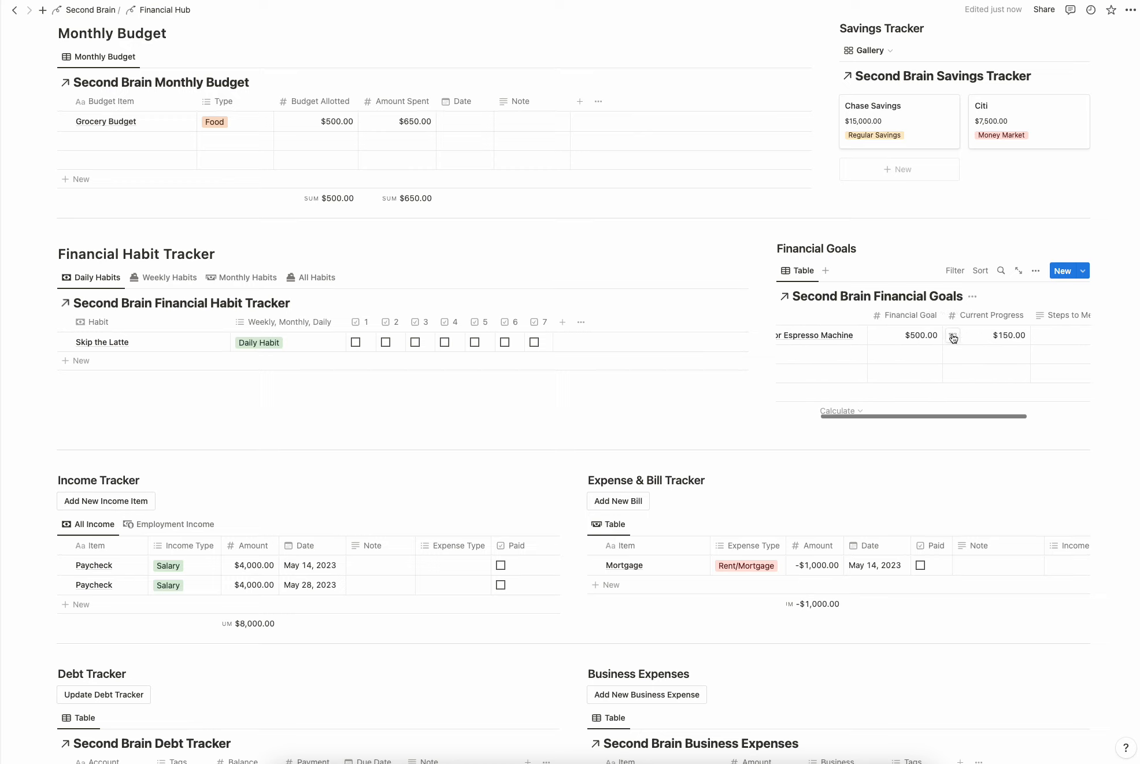
# Inspect the view options of the Income Tracker's All Income table and close them
pyautogui.scroll(-5, 529, 324)
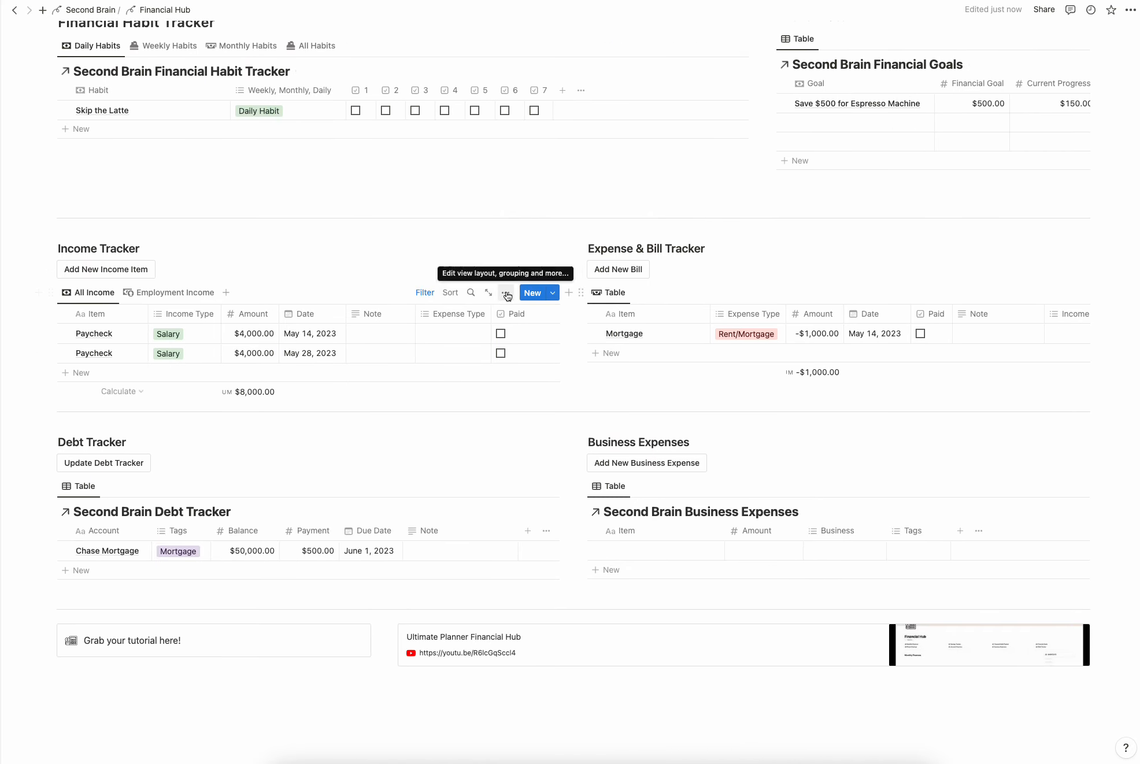
pyautogui.click(508, 294)
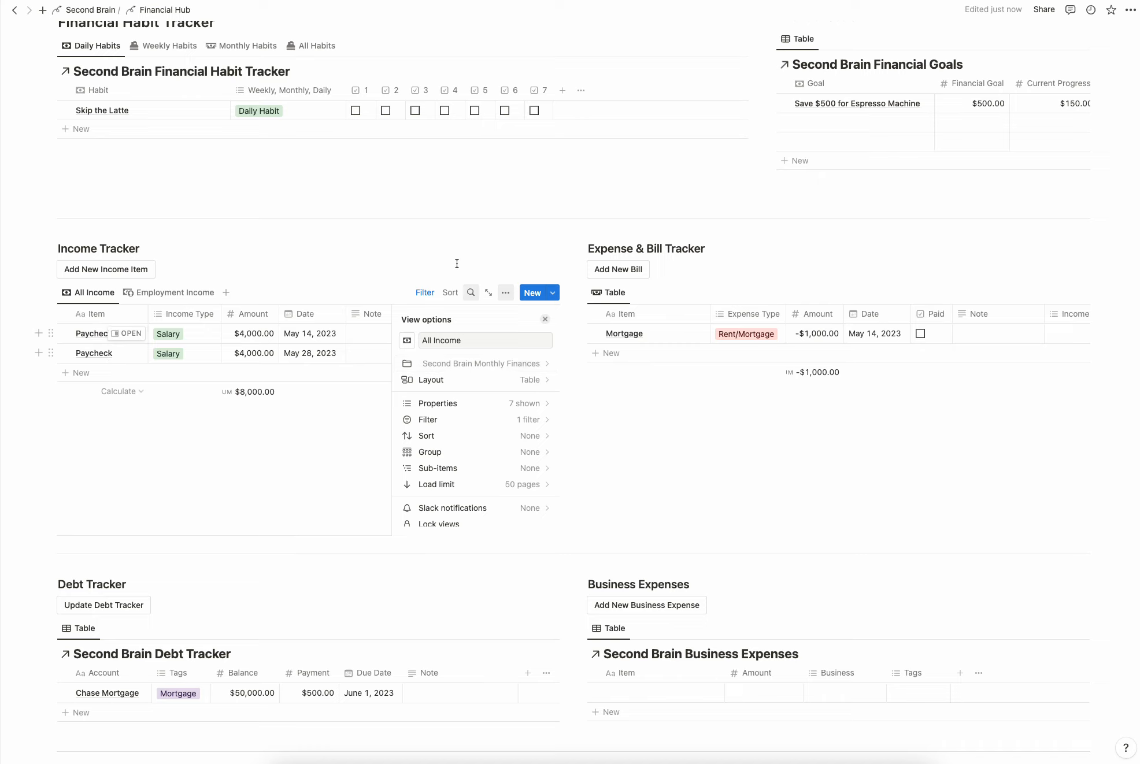
pyautogui.click(456, 238)
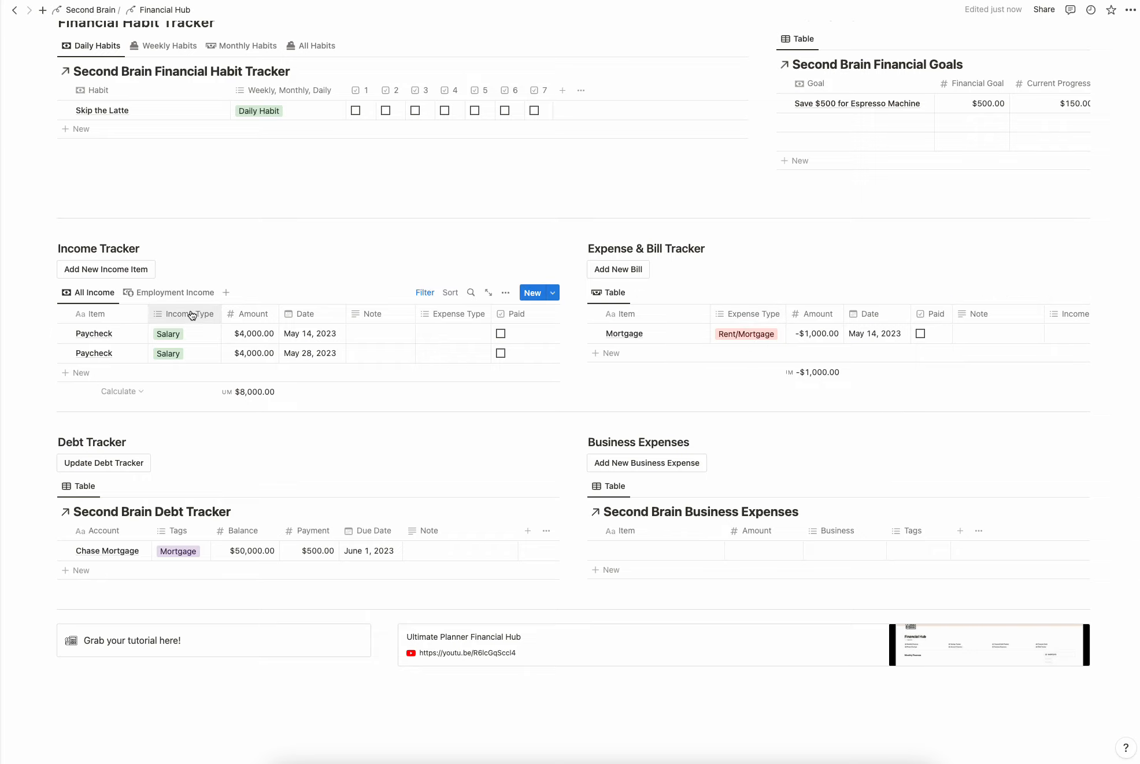
# Look over the Debt Tracker and Business Expenses sections, and return to the Financial Hub's heading
pyautogui.scroll(-1, 398, 262)
pyautogui.scroll(-5, 398, 261)
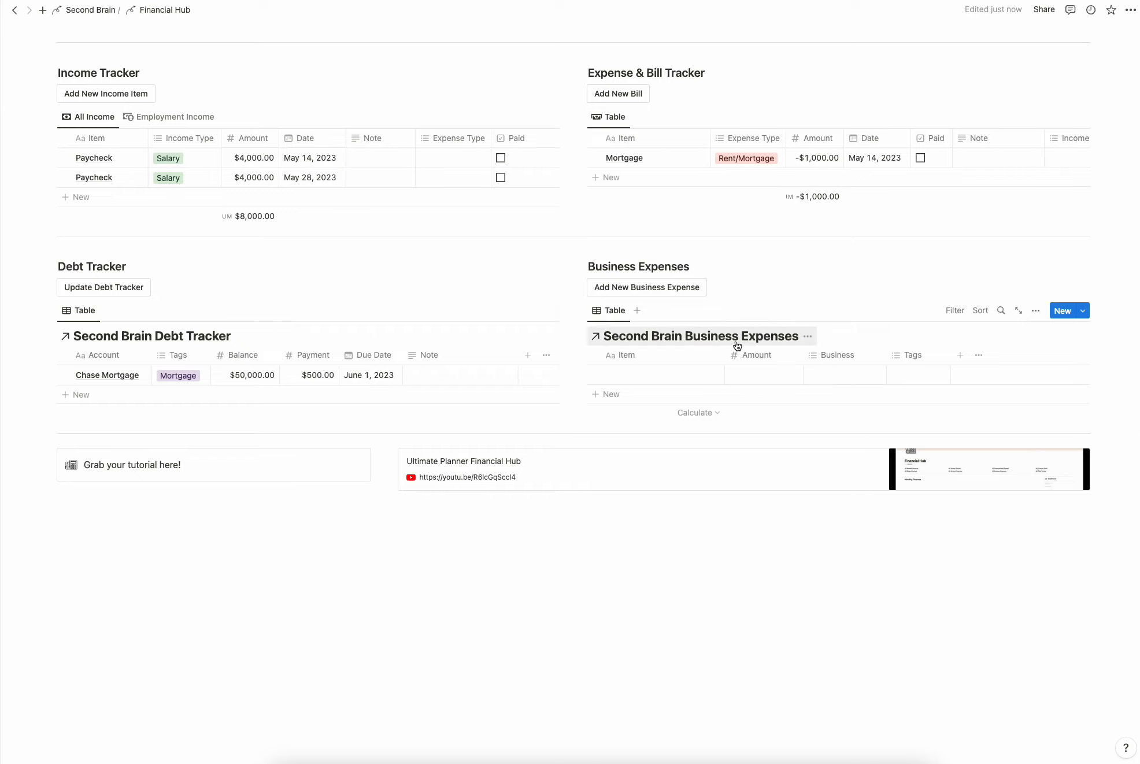
pyautogui.scroll(15, 735, 359)
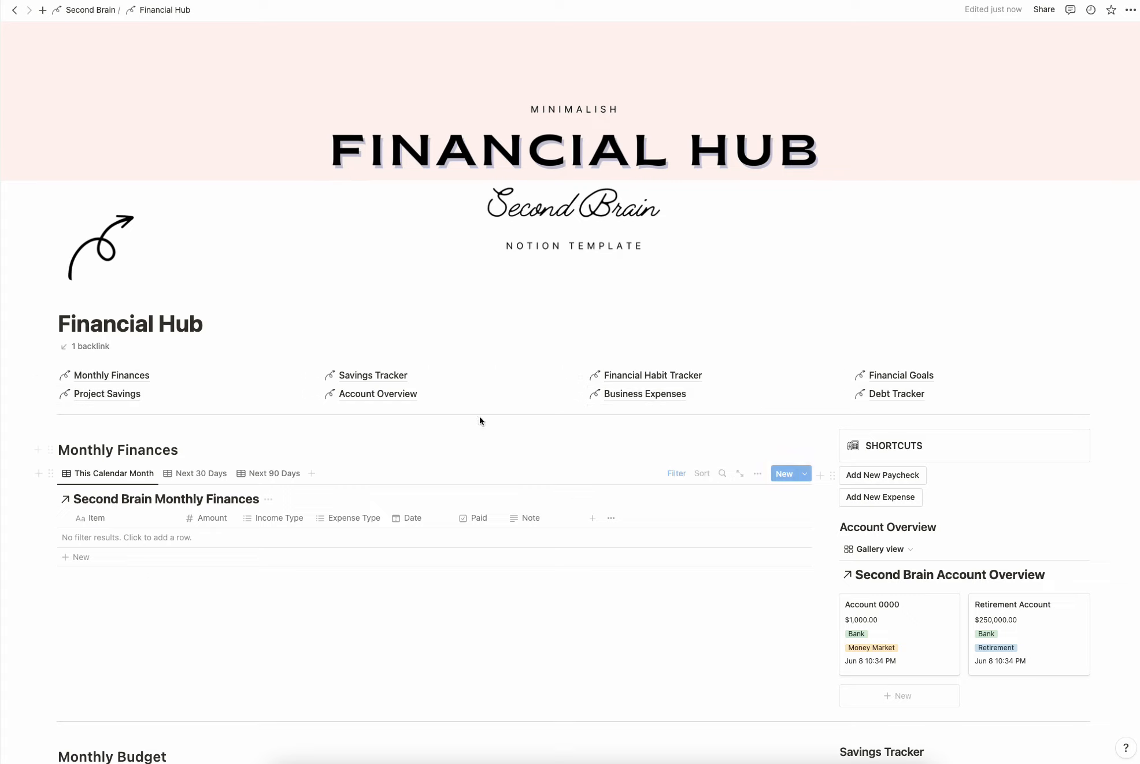
# Open the Wellness Hub page, and expand and collapse its Wellness Hub Instructions toggle
pyautogui.click(124, 398)
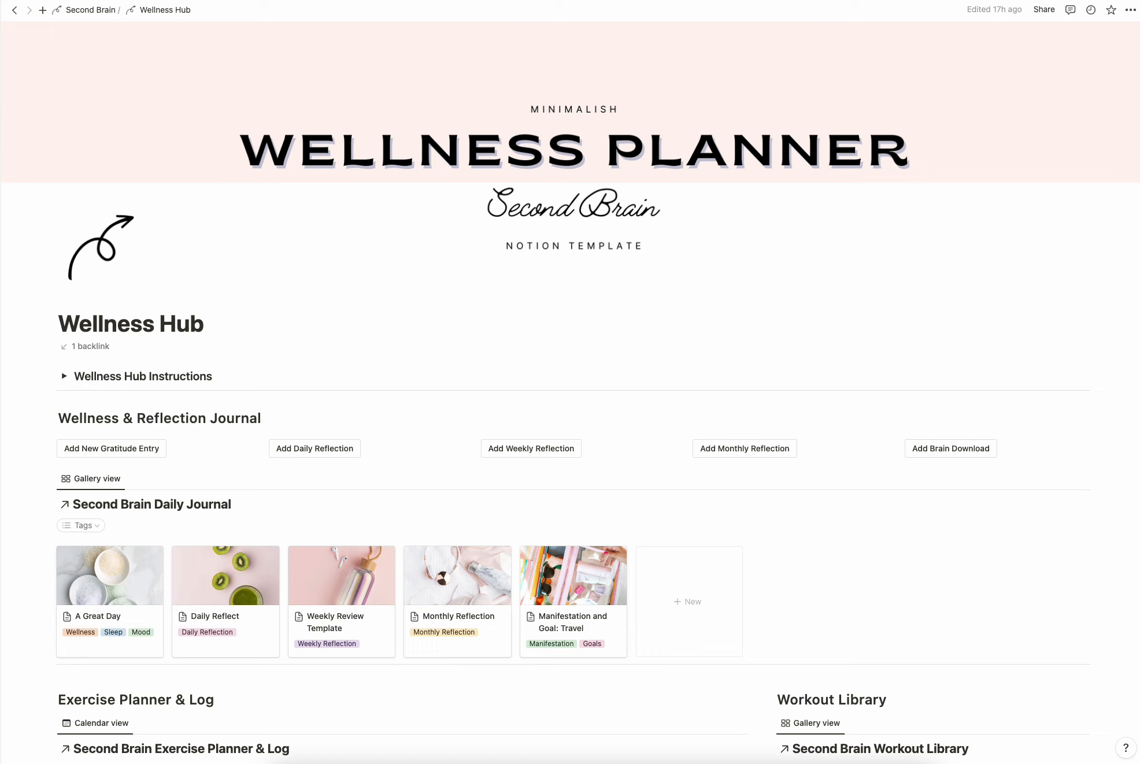
pyautogui.click(64, 376)
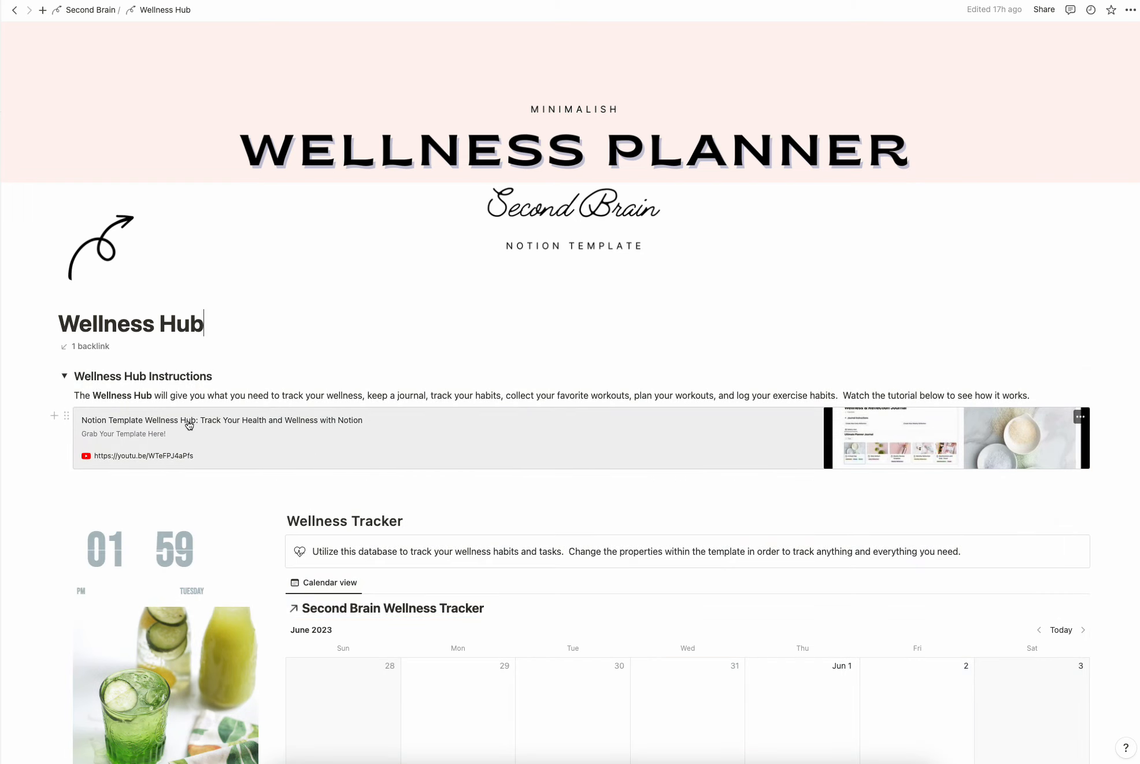
pyautogui.click(64, 376)
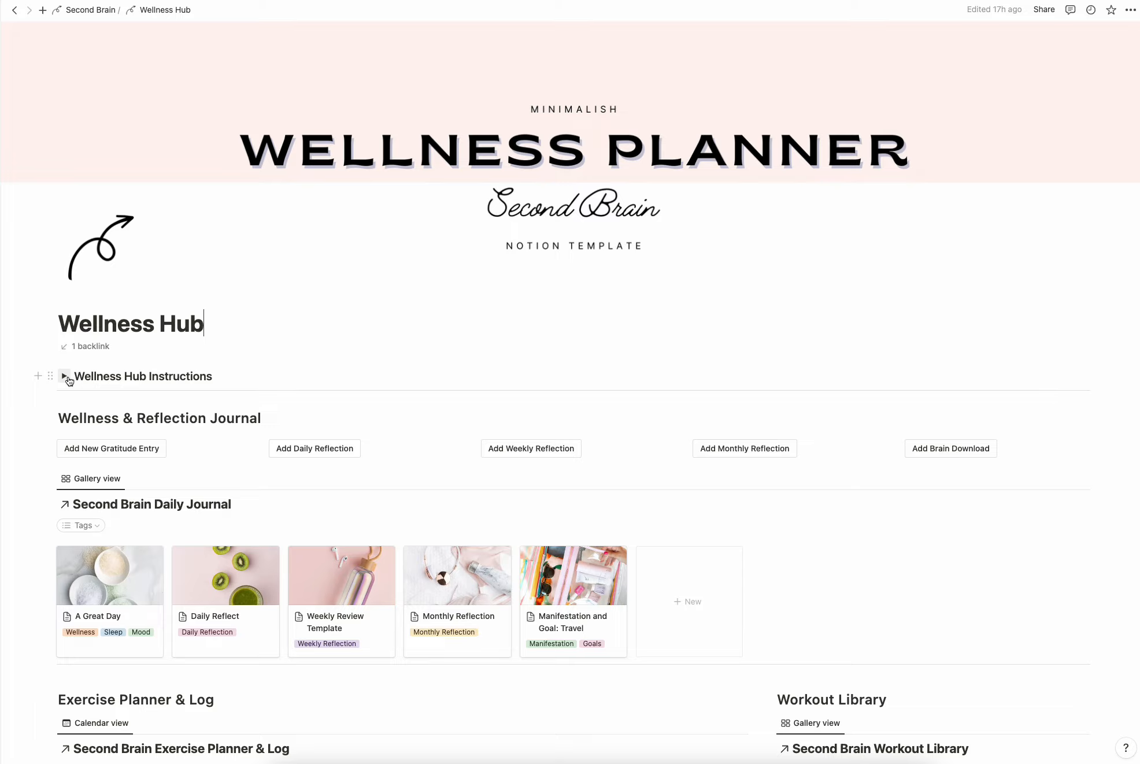
# Examine everything nested in the Wellness Hub Instructions toggle, including the Wellness Tracker calendar and section links, and collapse it
pyautogui.click(65, 377)
pyautogui.scroll(-10, 375, 459)
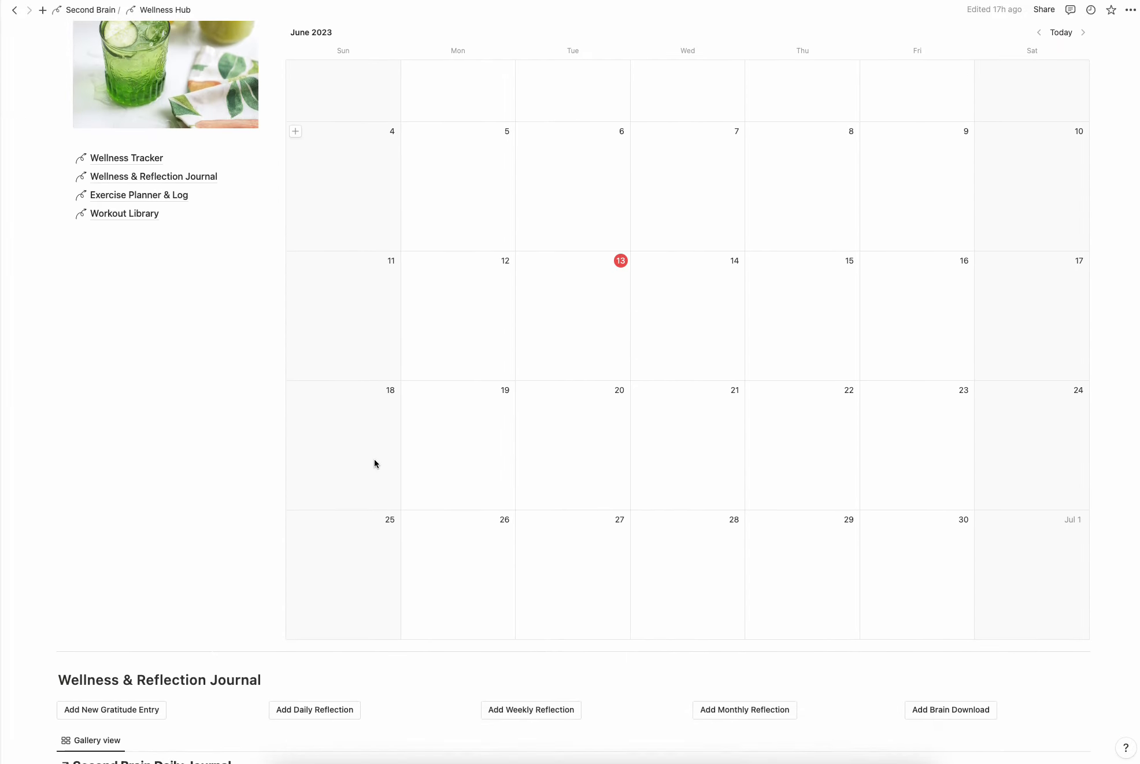
pyautogui.scroll(-10, 375, 459)
pyautogui.scroll(15, 374, 459)
pyautogui.scroll(10, 374, 458)
pyautogui.scroll(-5, 376, 465)
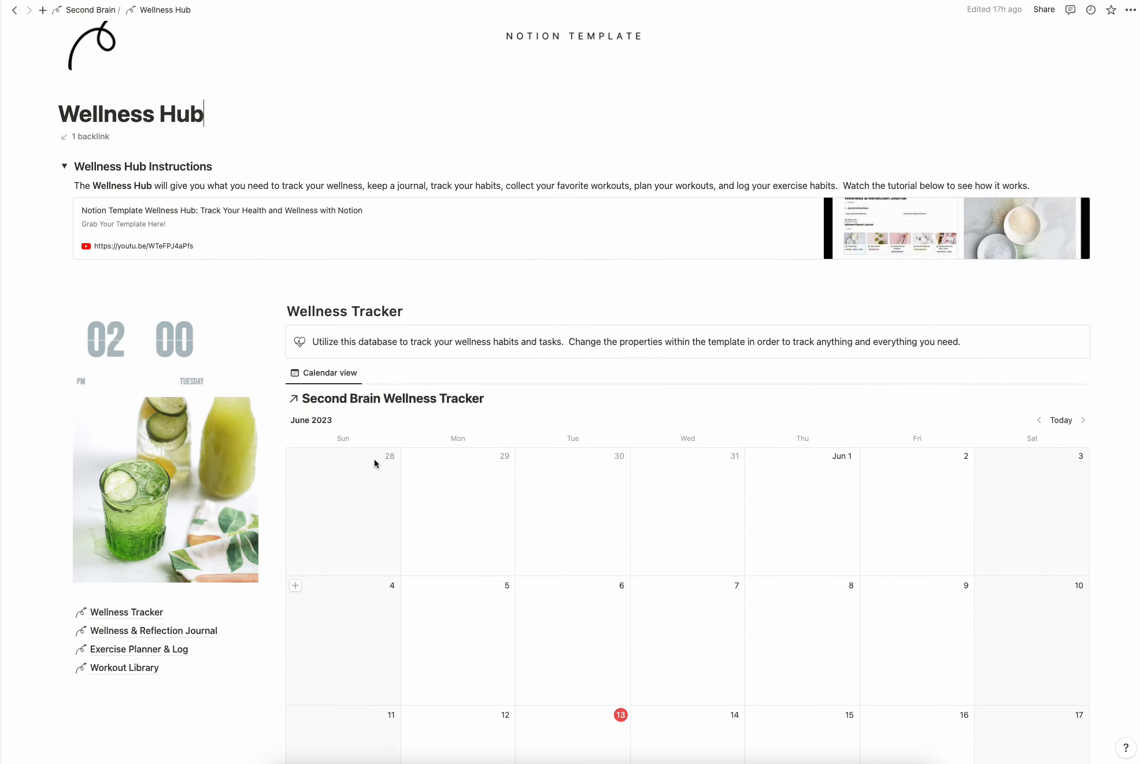
pyautogui.scroll(5, 376, 465)
pyautogui.click(63, 356)
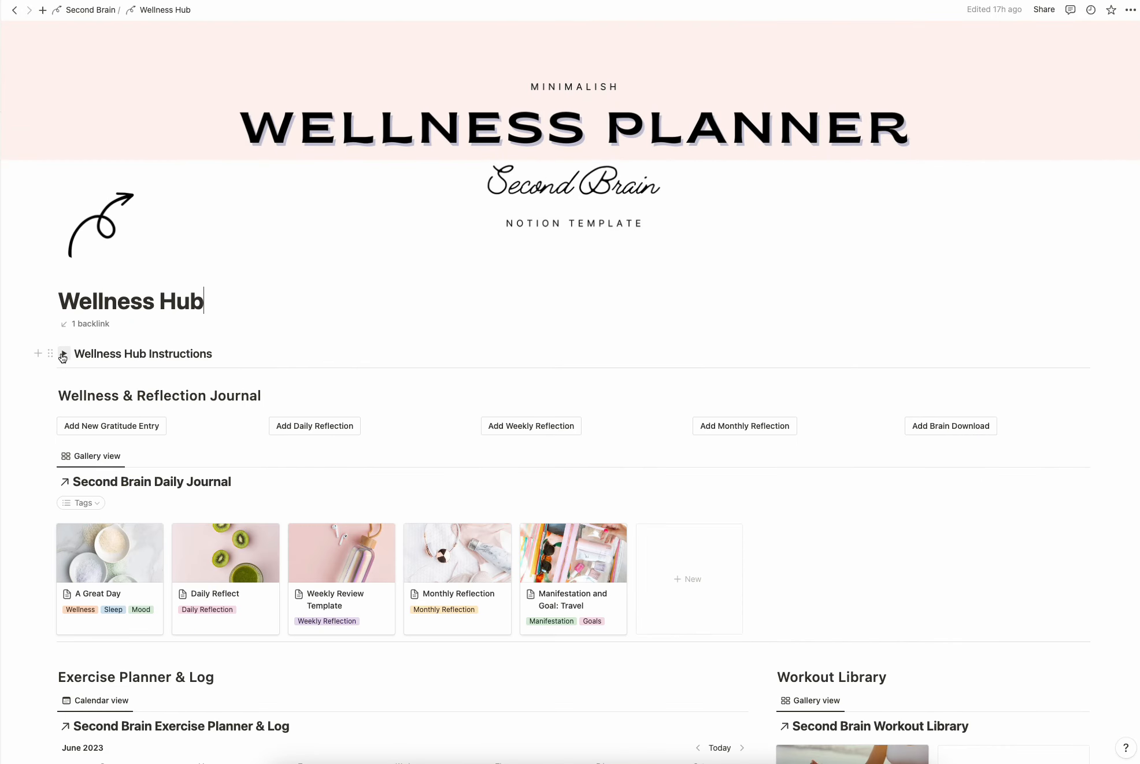
# Move the Wellness Tracker heading out of the Wellness Hub Instructions toggle to just above Wellness & Reflection Journal, and collapse the toggle
pyautogui.scroll(-5, 215, 409)
pyautogui.scroll(5, 219, 402)
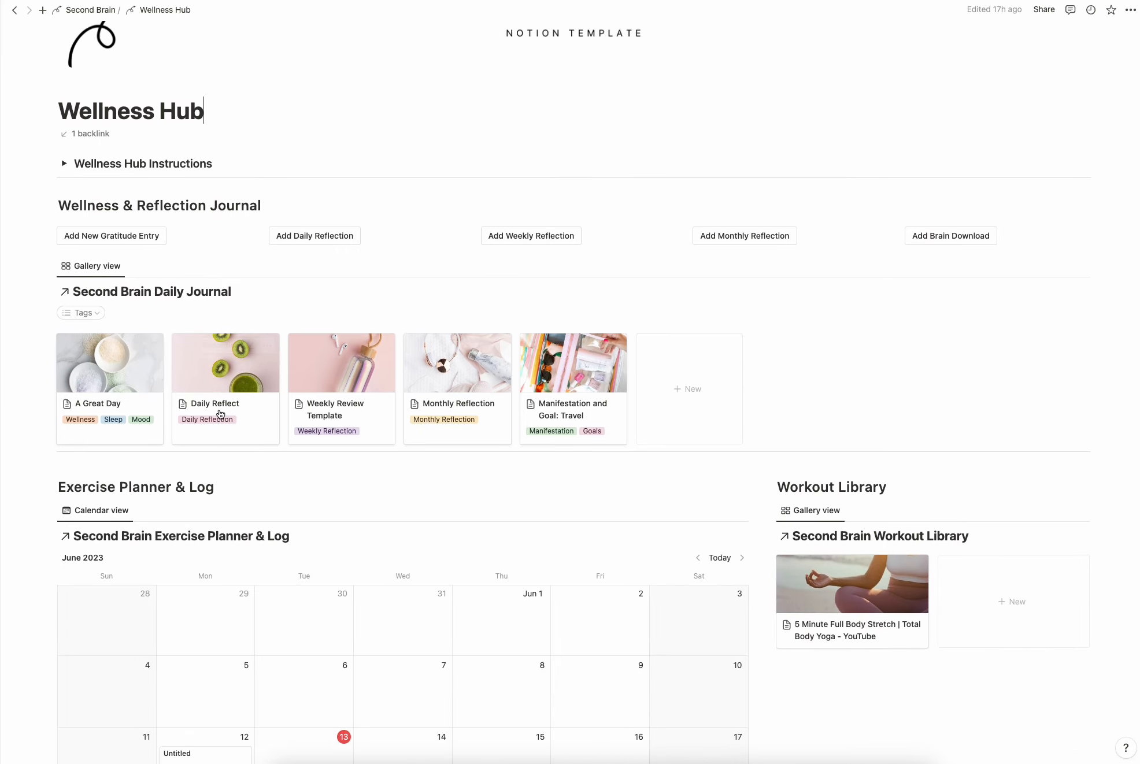
pyautogui.click(63, 377)
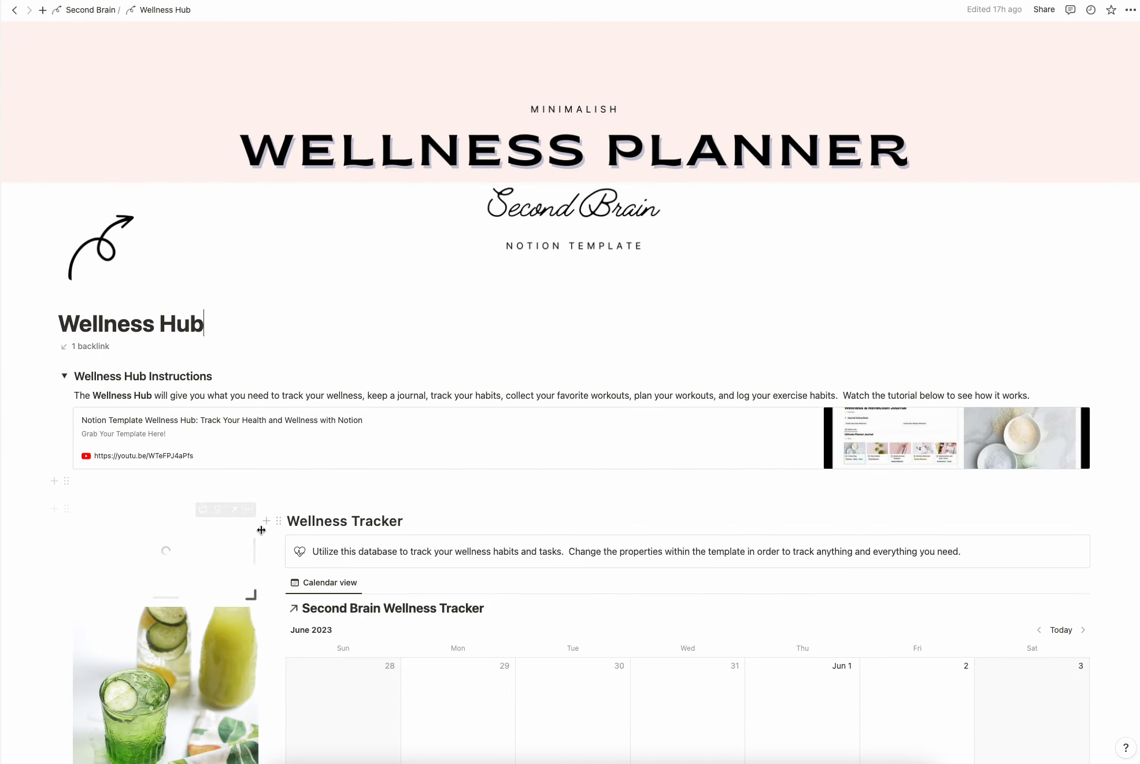
pyautogui.moveTo(277, 522); pyautogui.dragTo(58, 541)
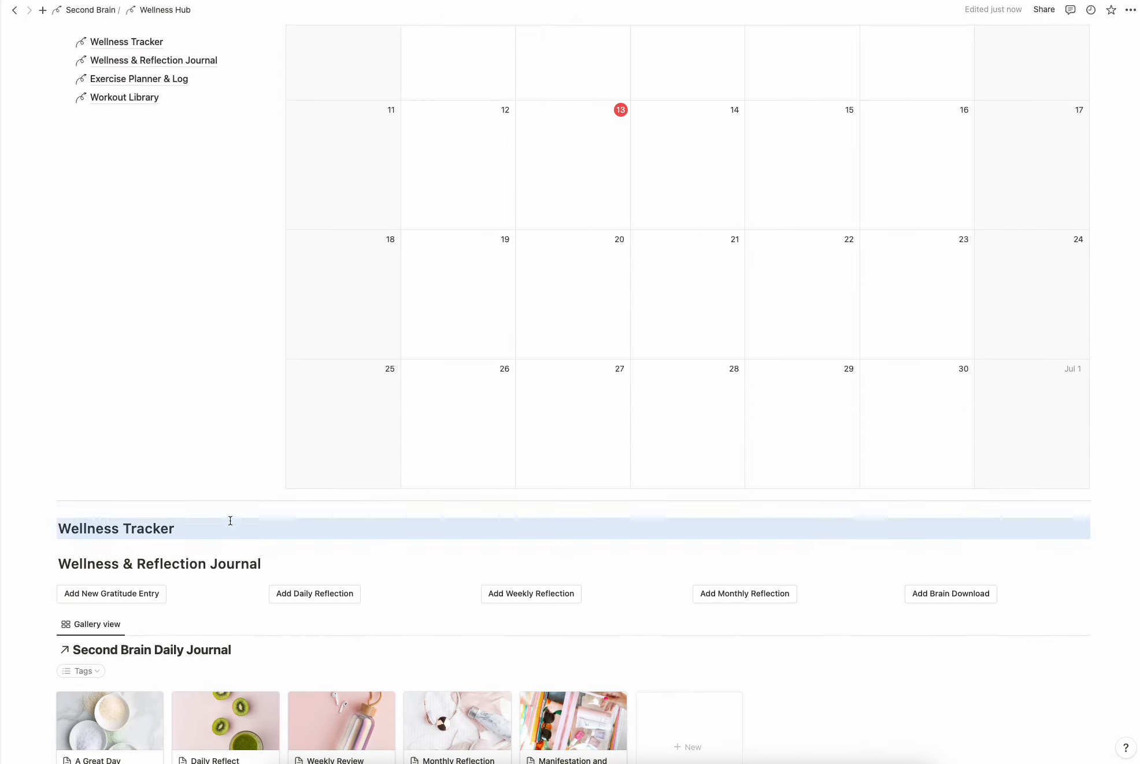
pyautogui.scroll(7, 242, 469)
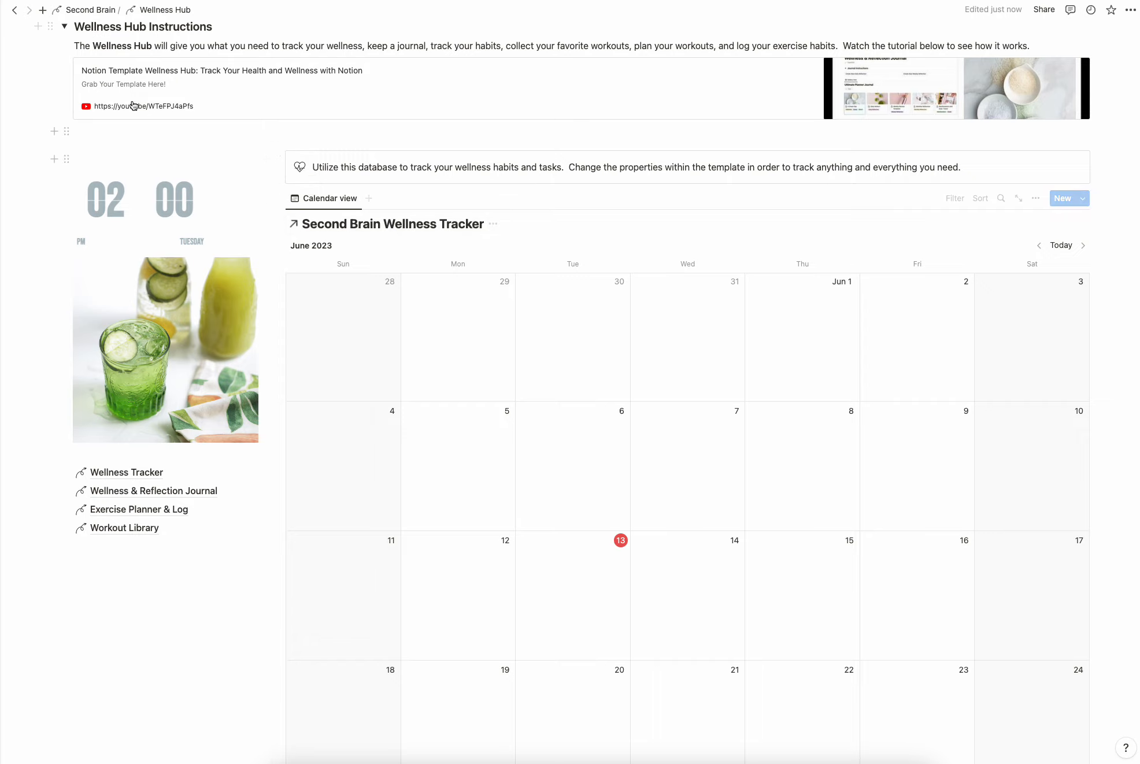
pyautogui.scroll(1, 174, 109)
pyautogui.click(63, 69)
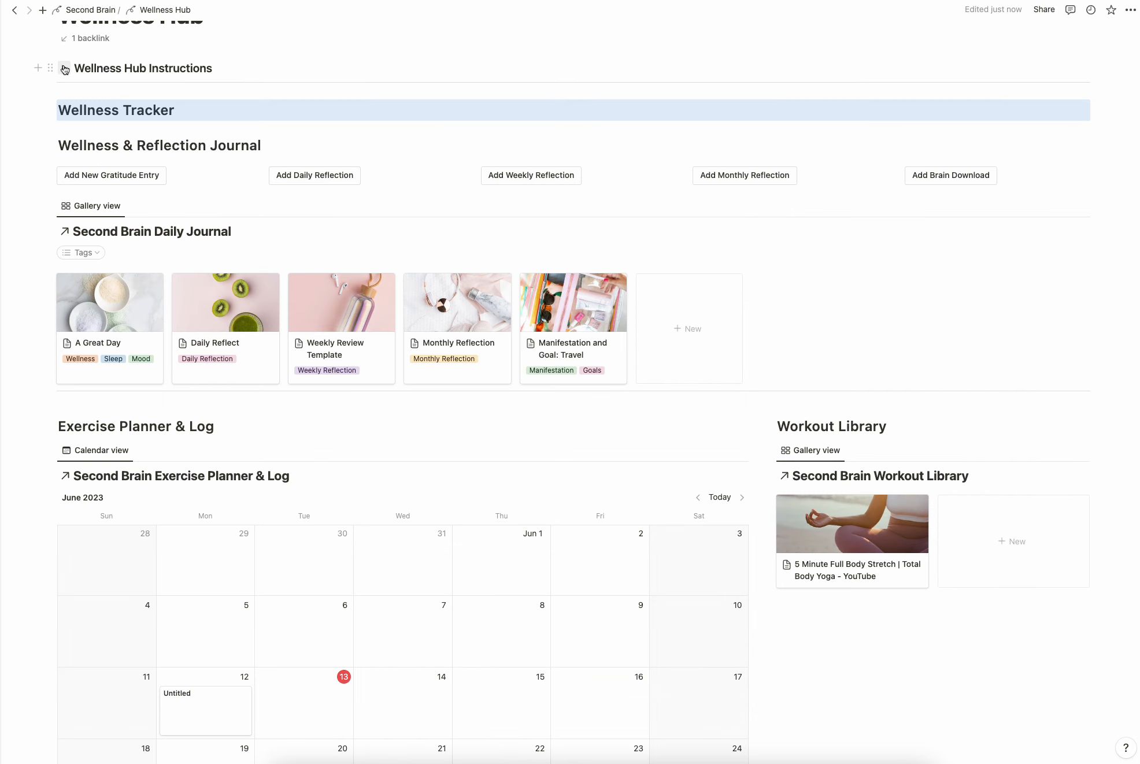
# Expand the Wellness Hub Instructions toggle and move the Wellness Tracker's callout about utilizing the database out of its calendar column
pyautogui.click(64, 69)
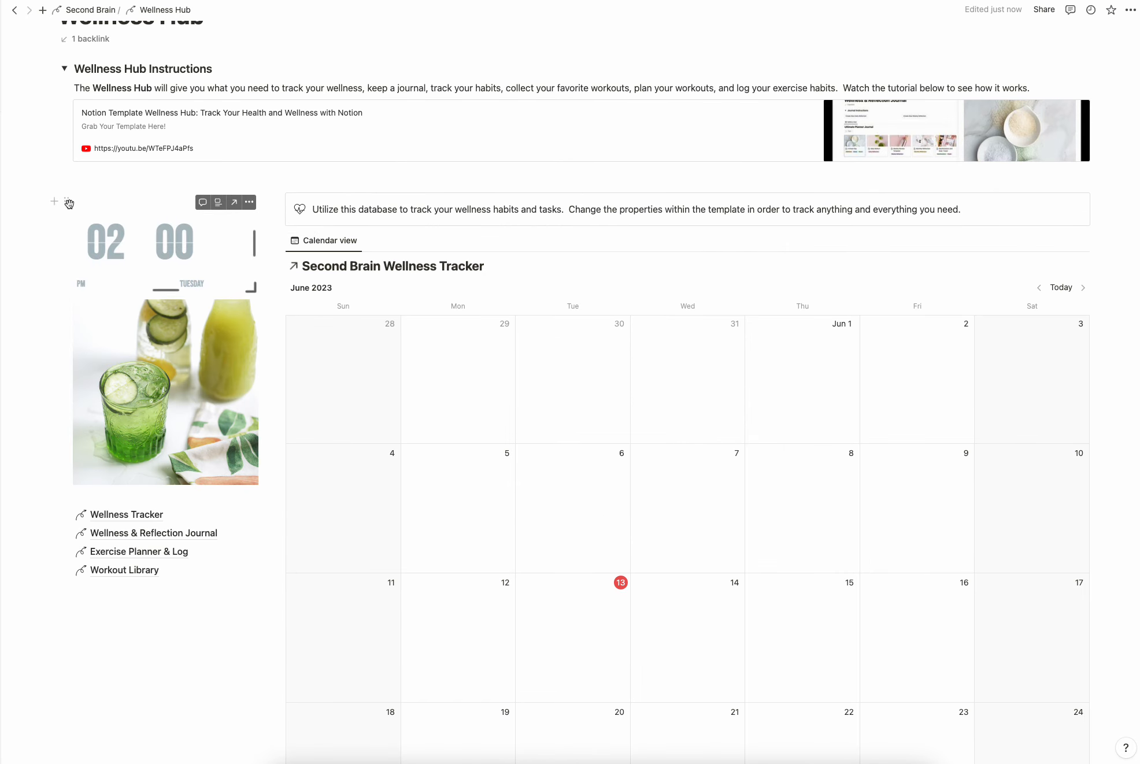
pyautogui.moveTo(278, 203); pyautogui.dragTo(160, 521)
pyautogui.scroll(6, 233, 423)
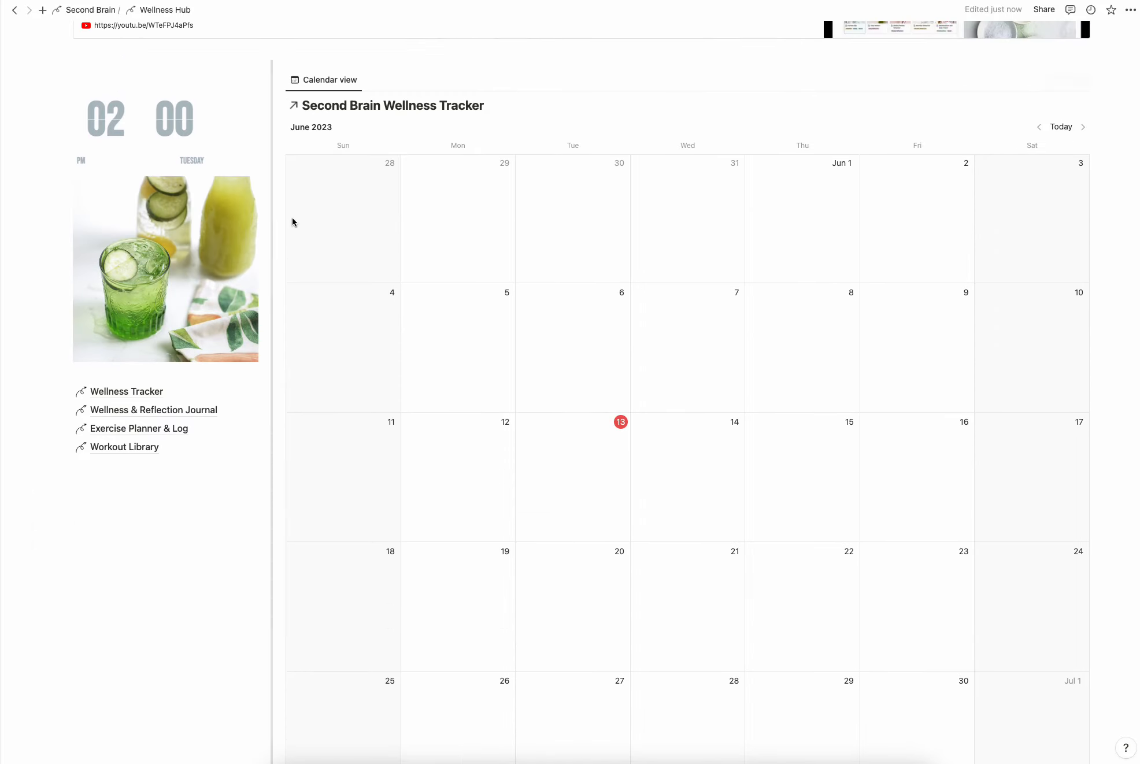
# Move the Second Brain Wellness Tracker calendar out of its column to below the section links in the instructions toggle
pyautogui.moveTo(278, 78); pyautogui.dragTo(111, 466)
pyautogui.scroll(3, 227, 426)
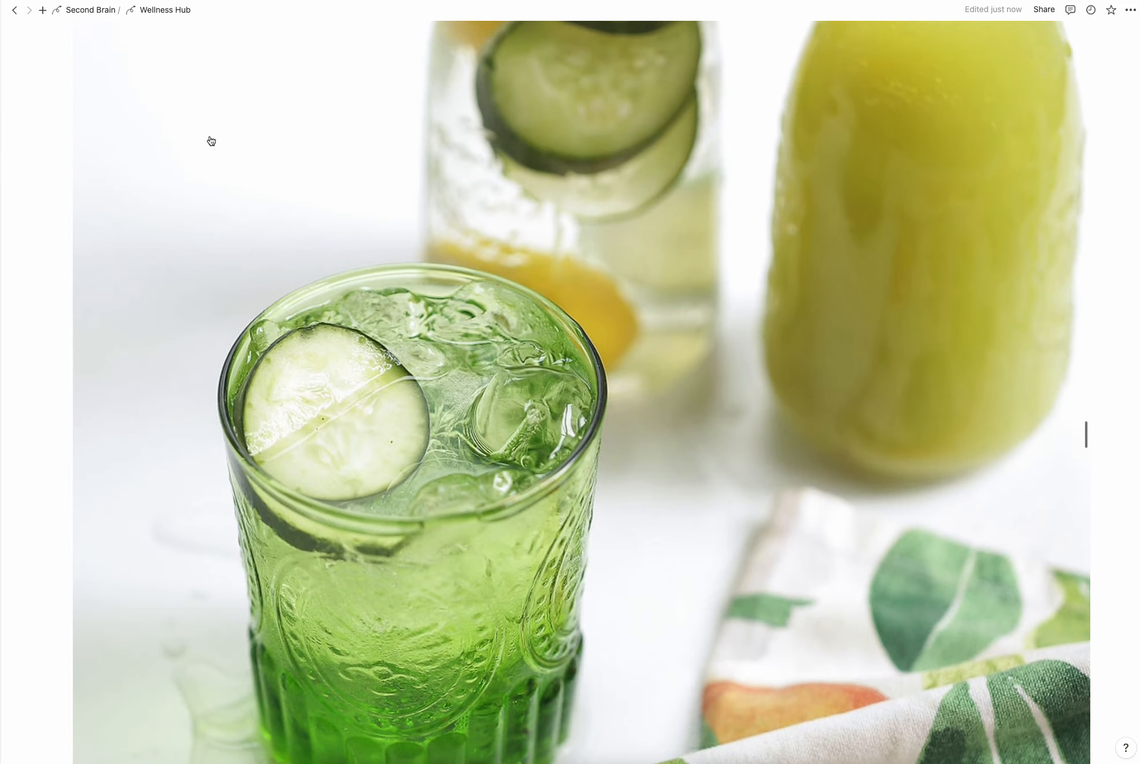
pyautogui.click(18, 12)
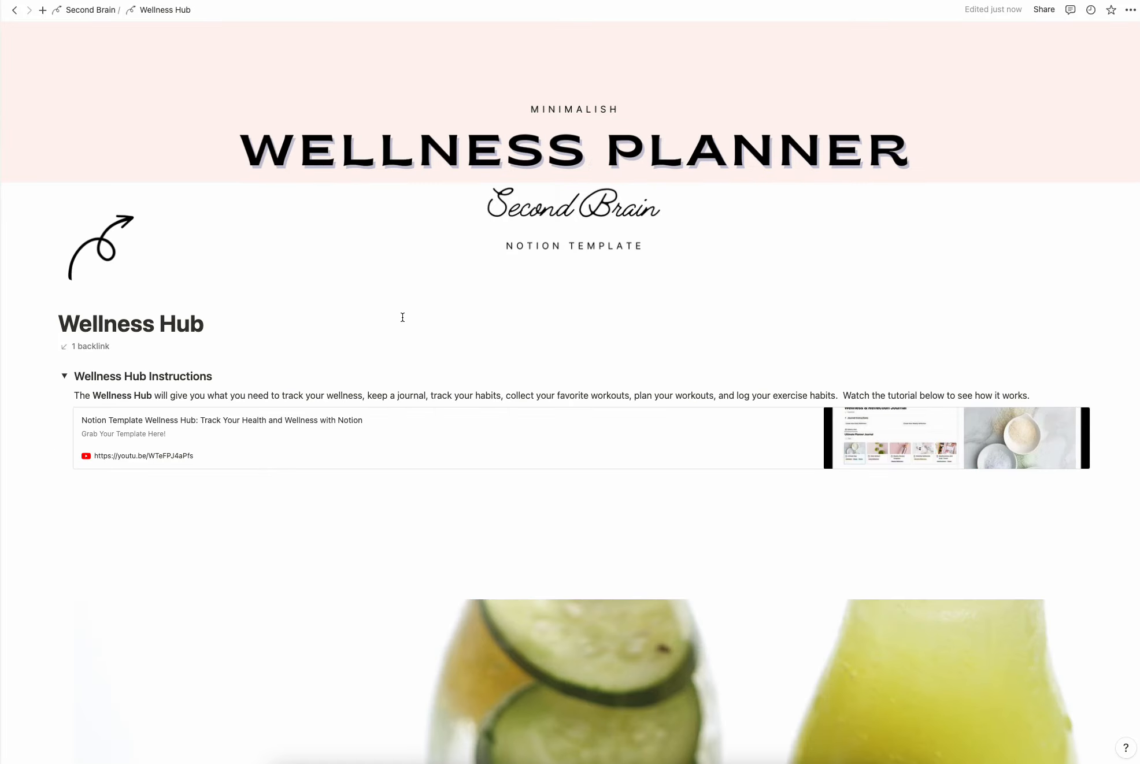
# Move the drink image out of the instructions toggle into a column beside the Wellness Tracker heading, and narrow the image's column
pyautogui.scroll(-4, 403, 317)
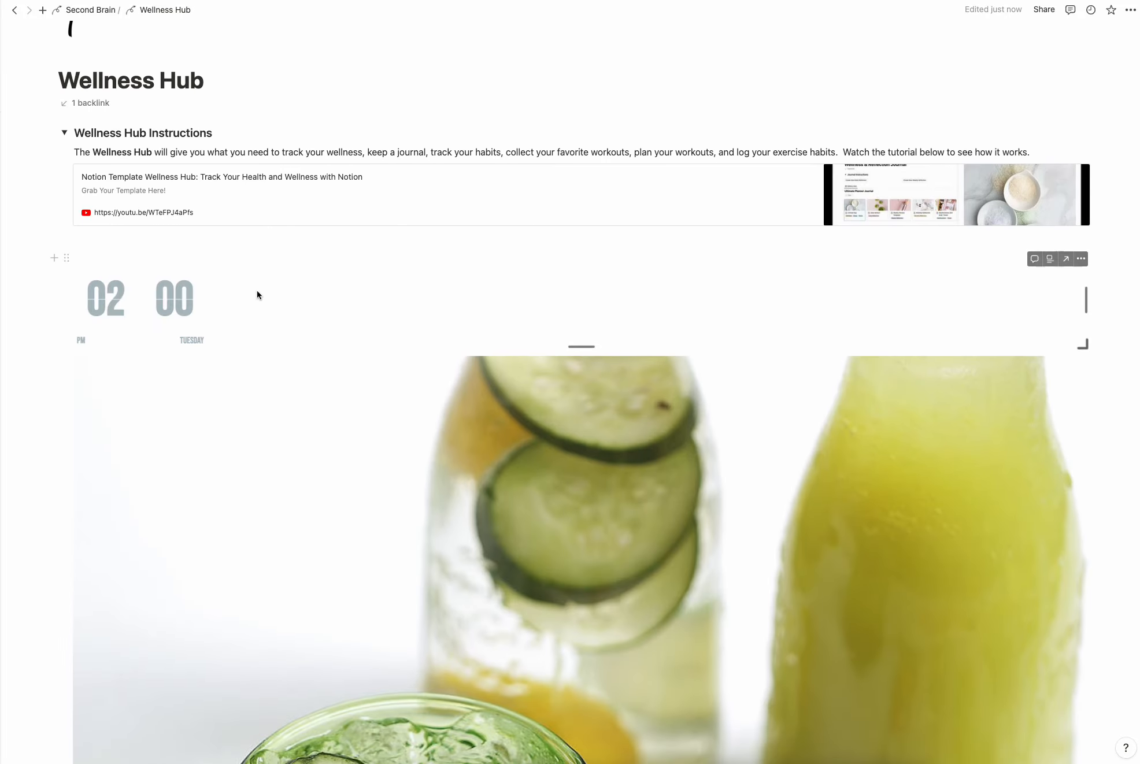
pyautogui.scroll(-8, 256, 290)
pyautogui.scroll(5, 222, 214)
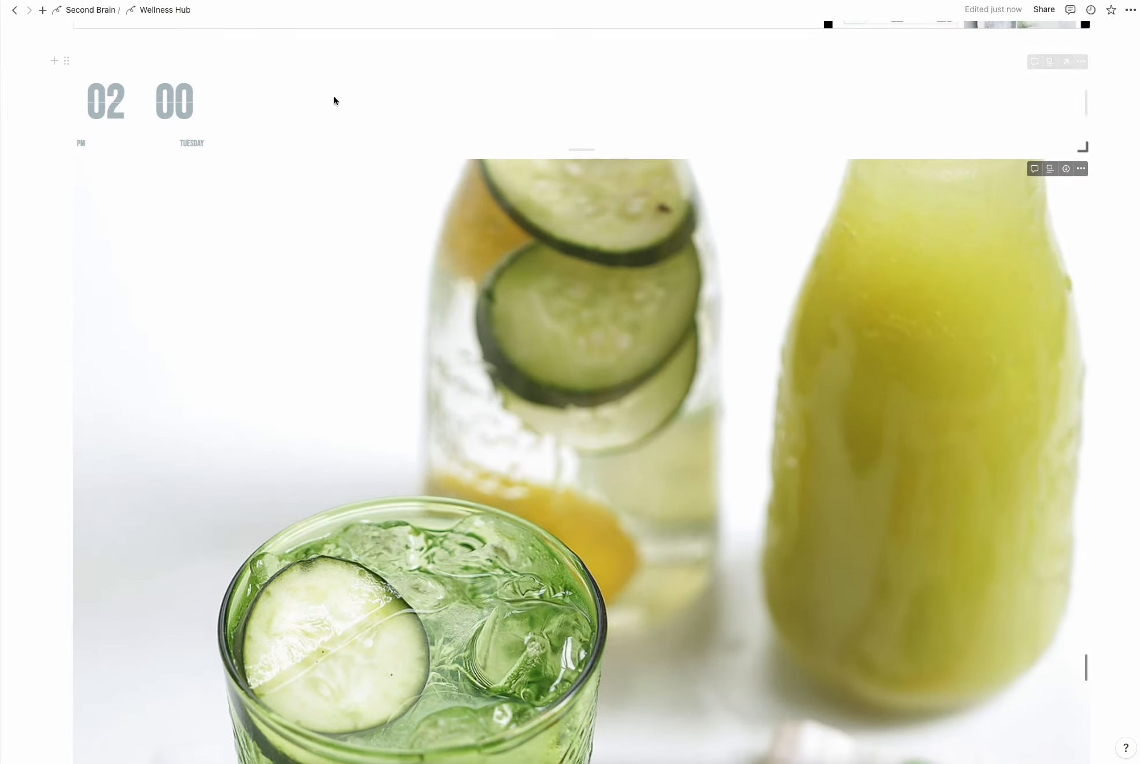
pyautogui.moveTo(67, 168); pyautogui.dragTo(46, 286)
pyautogui.scroll(-14, 92, 333)
pyautogui.scroll(-4, 92, 332)
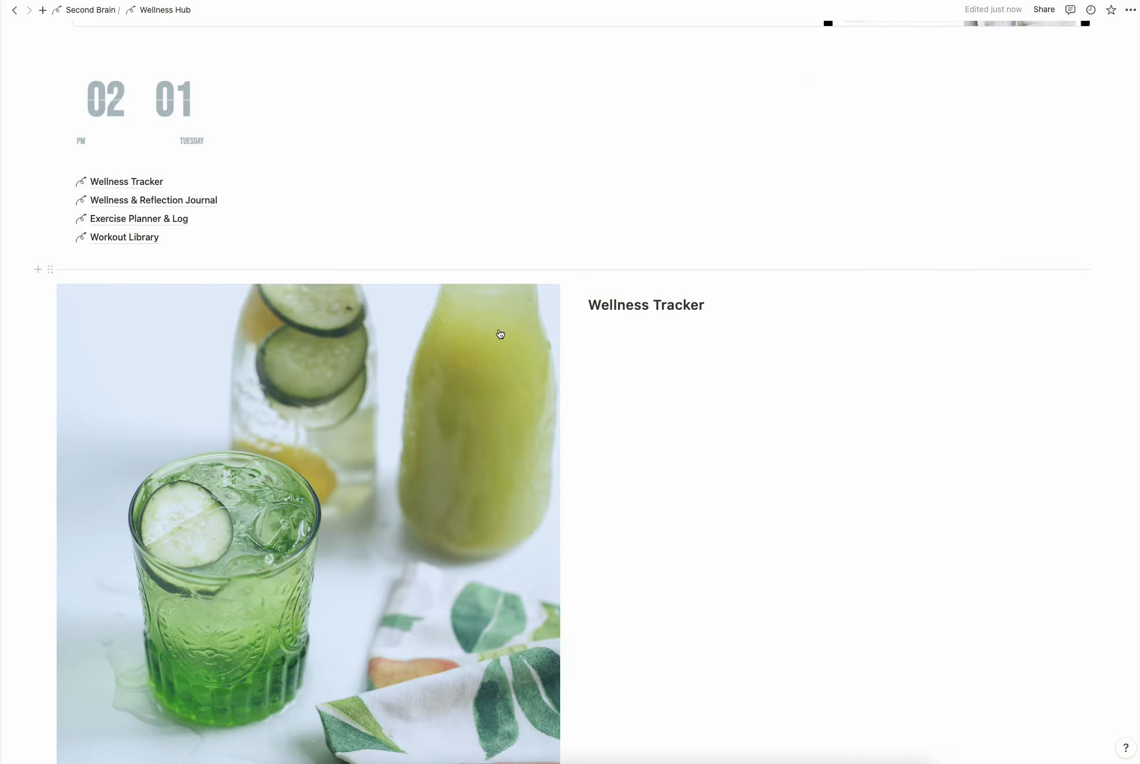
pyautogui.click(600, 395)
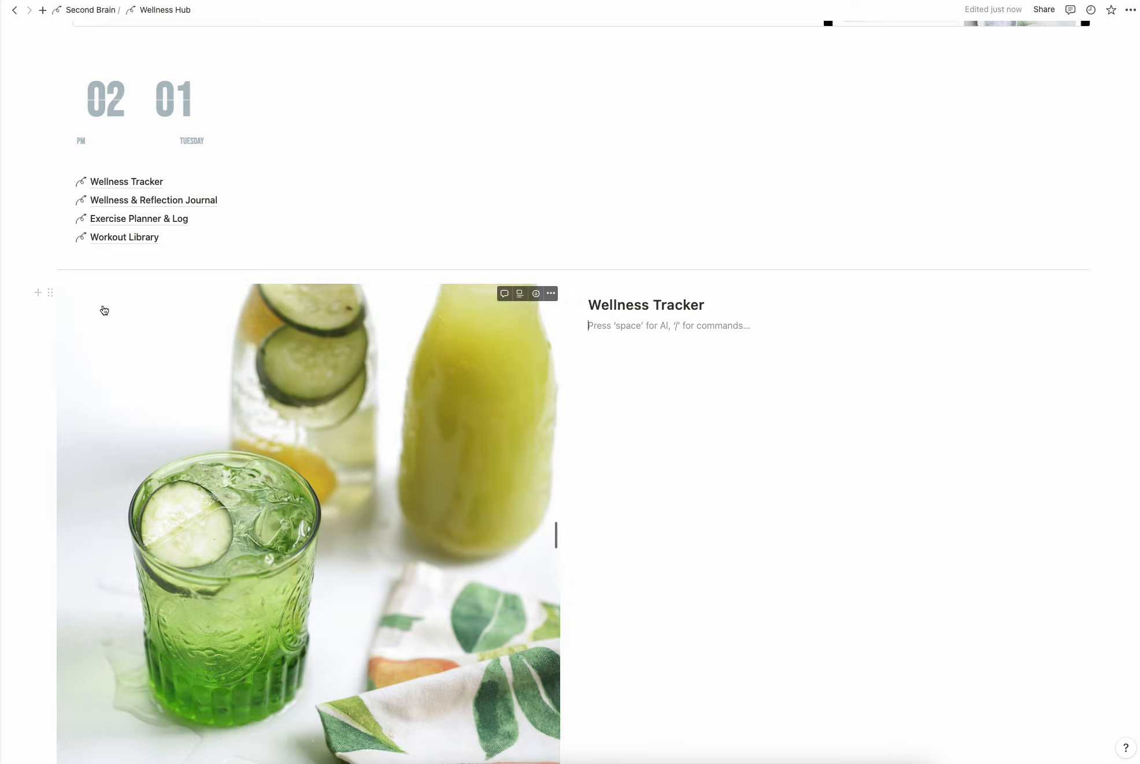
pyautogui.scroll(-1, 652, 323)
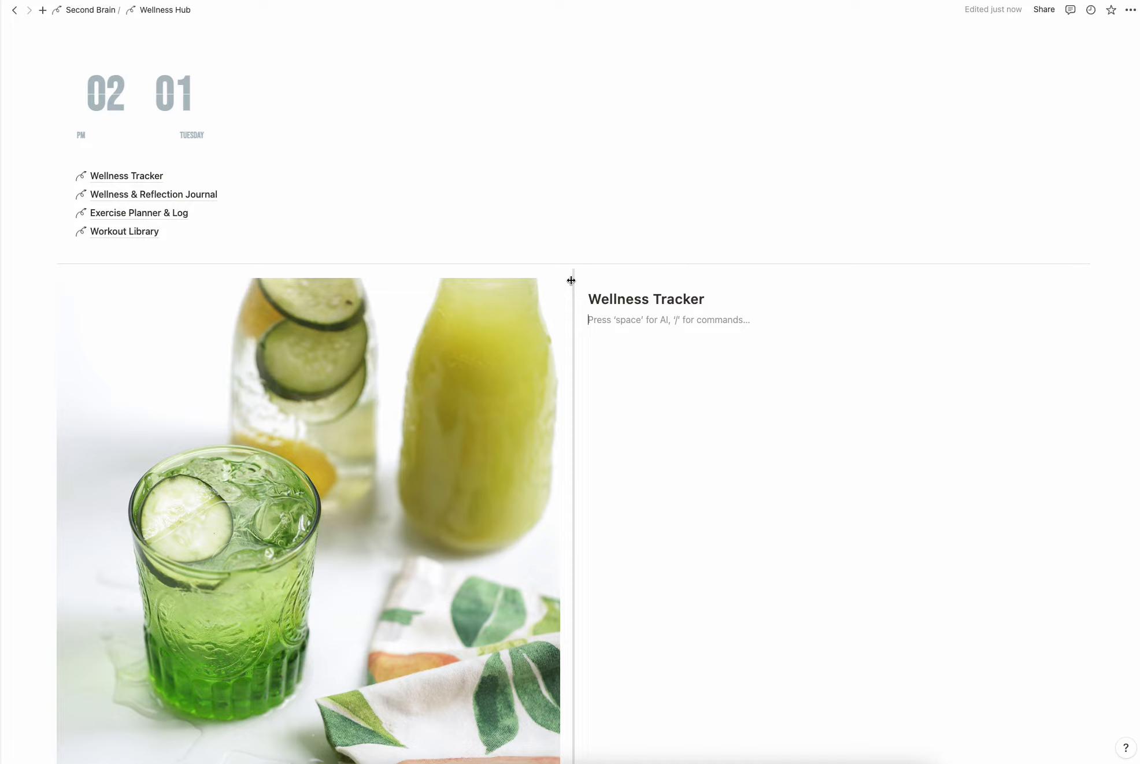
pyautogui.moveTo(571, 281); pyautogui.dragTo(285, 304)
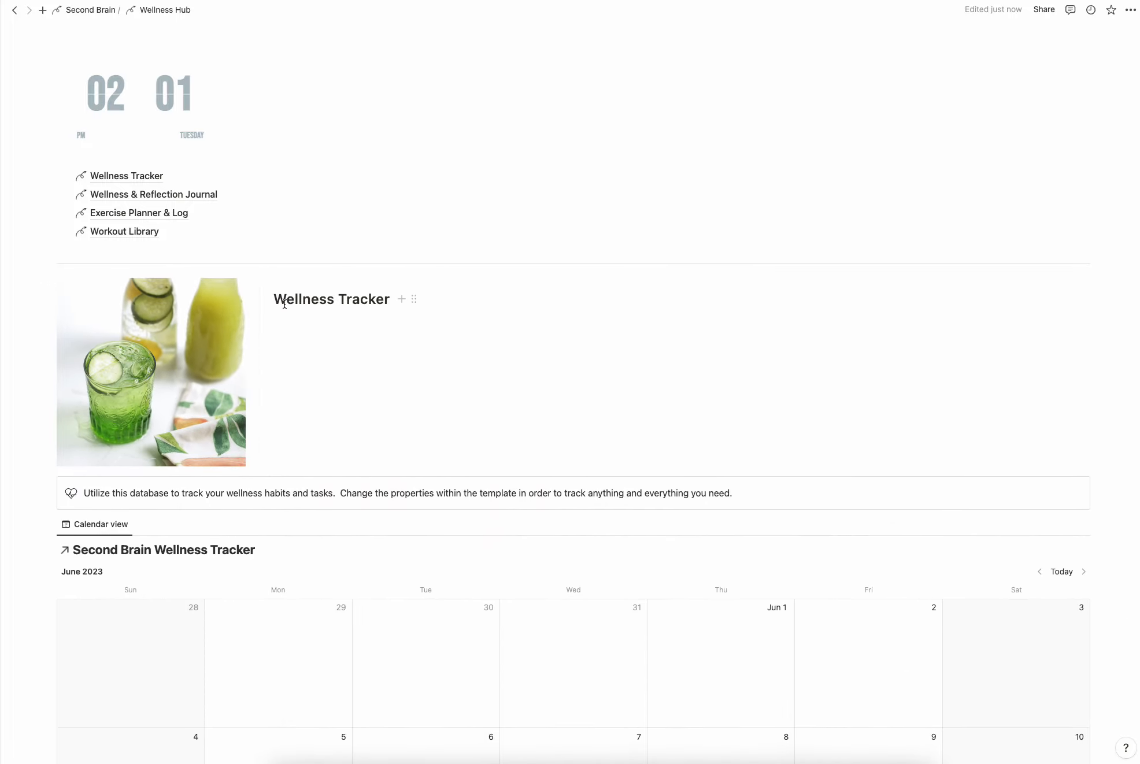
# Move the callout and the Second Brain Wellness Tracker calendar into the column under the Wellness Tracker heading
pyautogui.moveTo(48, 486); pyautogui.dragTo(301, 323)
pyautogui.moveTo(51, 485); pyautogui.dragTo(347, 351)
# Move the clock widget above the drink image and the four section links, Wellness Tracker through Workout Library, below it in the same column
pyautogui.scroll(3, 368, 468)
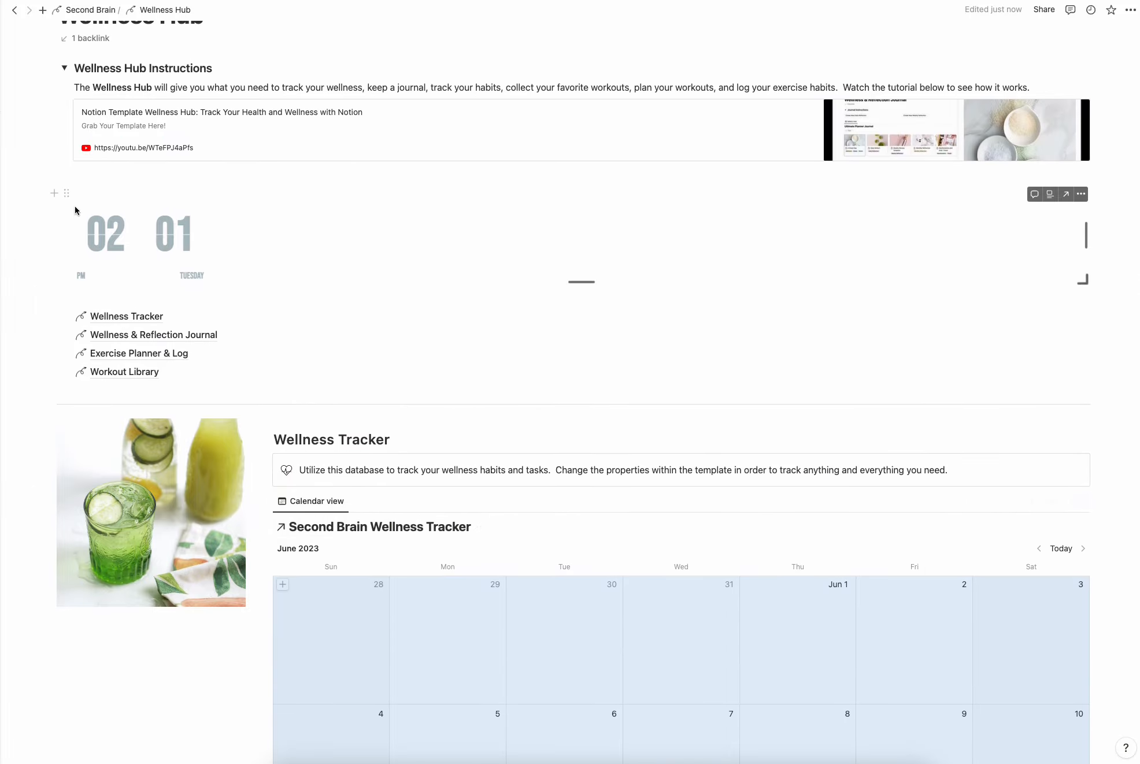
pyautogui.moveTo(66, 195); pyautogui.dragTo(76, 426)
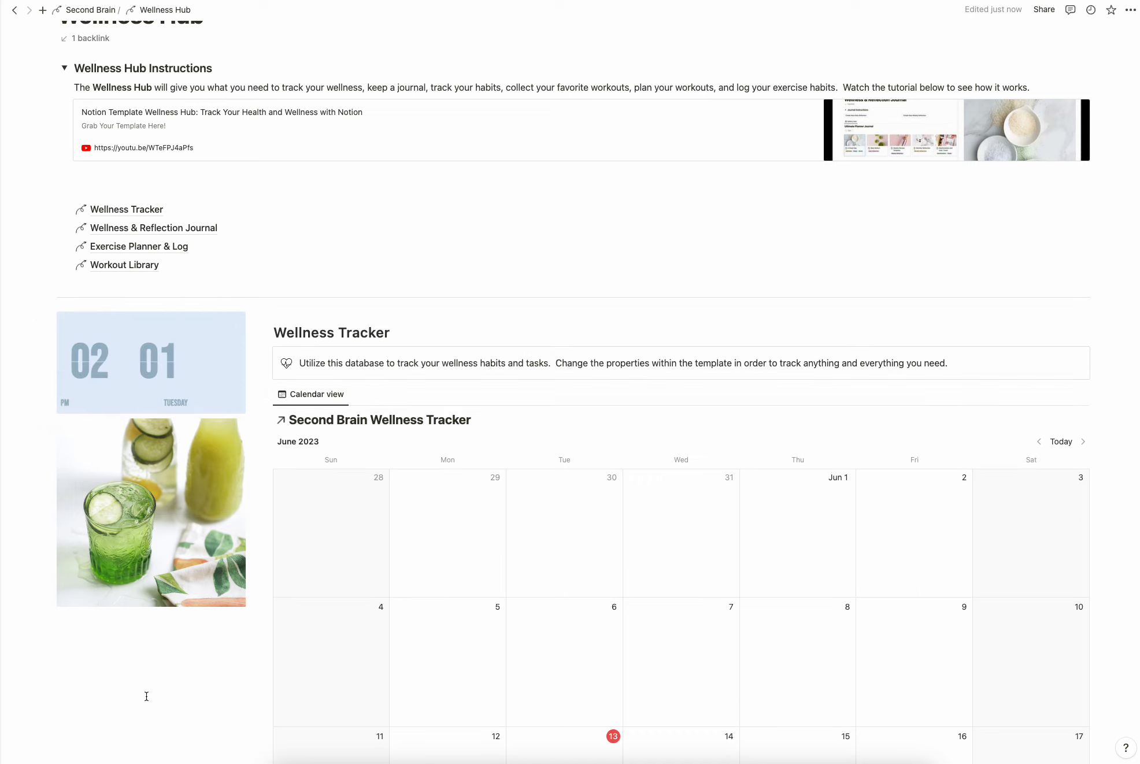
pyautogui.moveTo(66, 210); pyautogui.dragTo(72, 612)
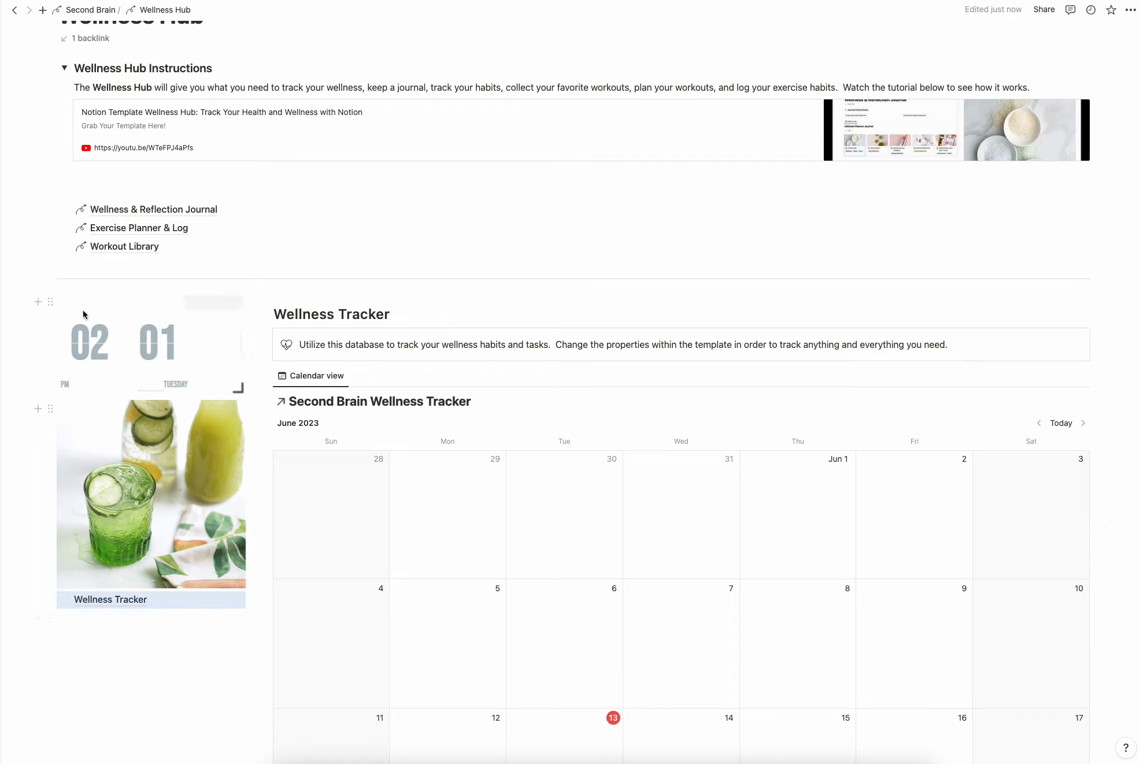
pyautogui.moveTo(66, 210); pyautogui.dragTo(82, 614)
pyautogui.moveTo(66, 210); pyautogui.dragTo(71, 610)
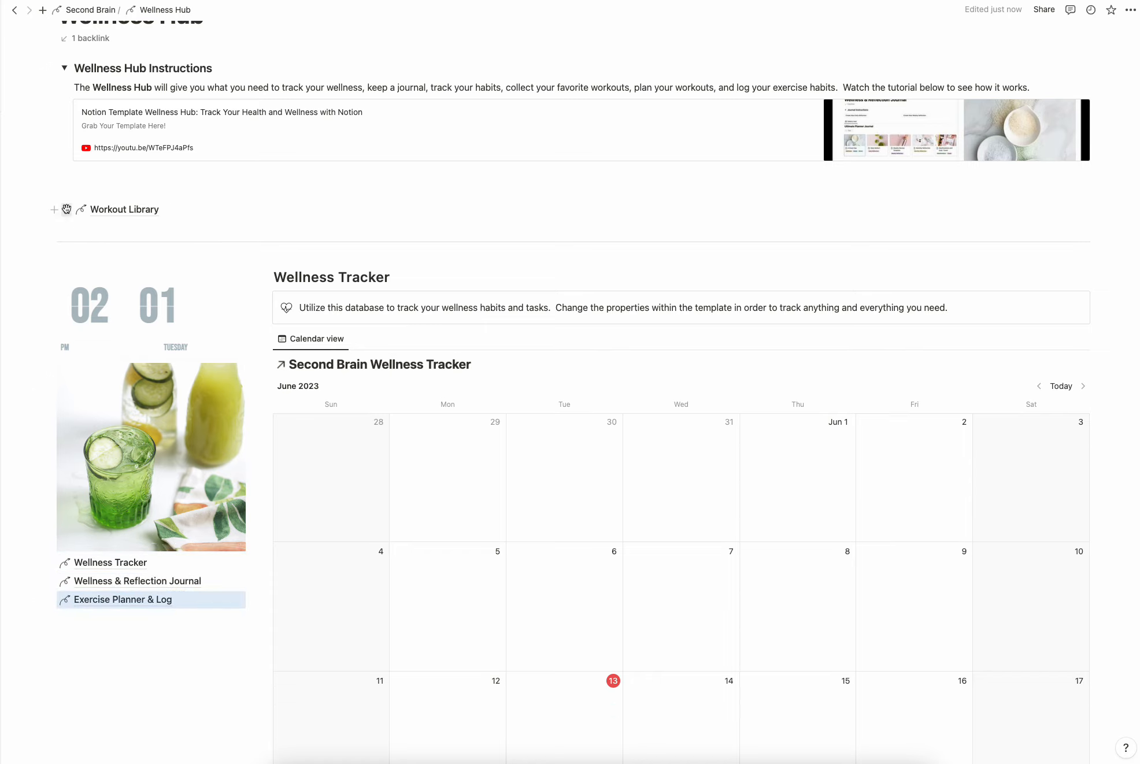
pyautogui.moveTo(65, 210); pyautogui.dragTo(65, 612)
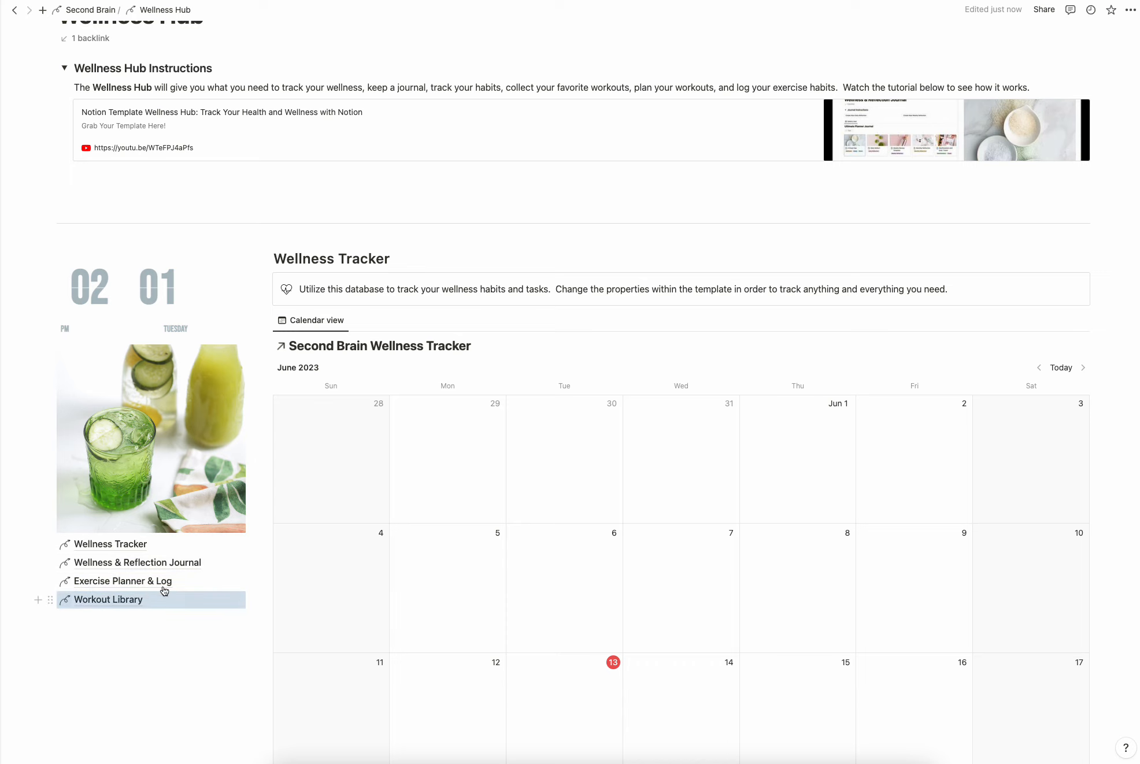
# Delete the three empty blocks below the video bookmark in the Wellness Hub Instructions toggle
pyautogui.scroll(5, 152, 594)
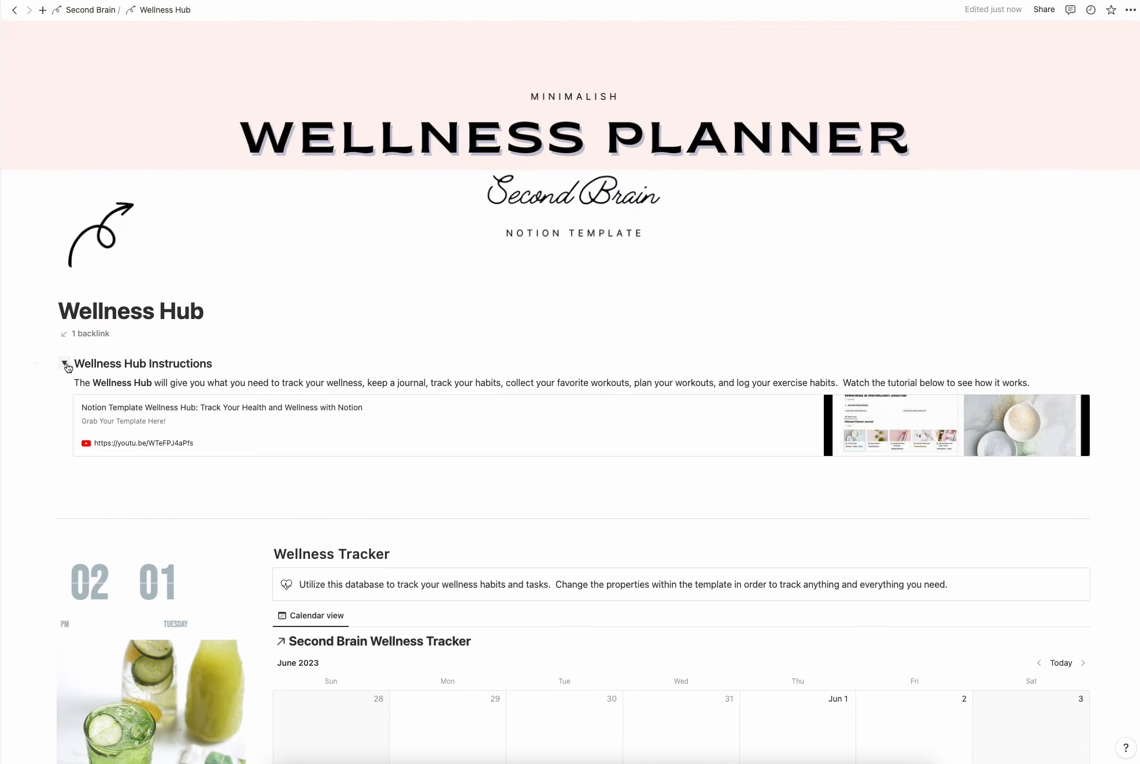
pyautogui.click(65, 364)
pyautogui.click(65, 363)
pyautogui.click(65, 470)
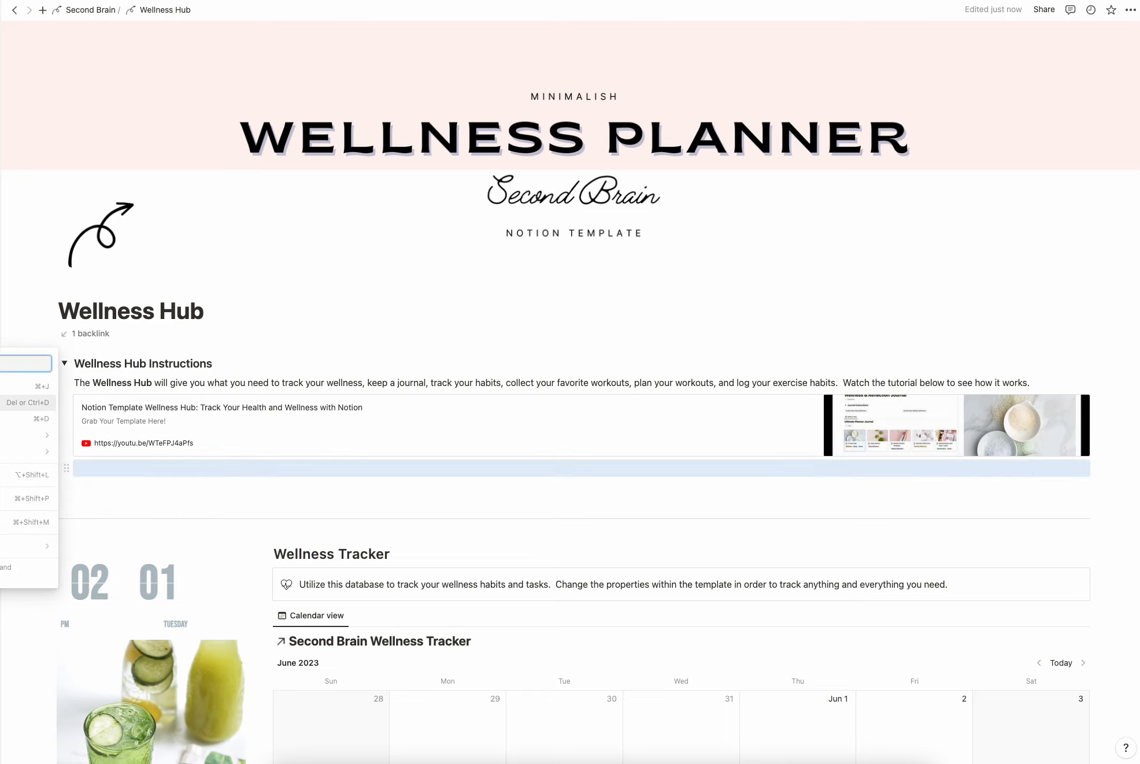
pyautogui.click(4, 403)
pyautogui.click(67, 471)
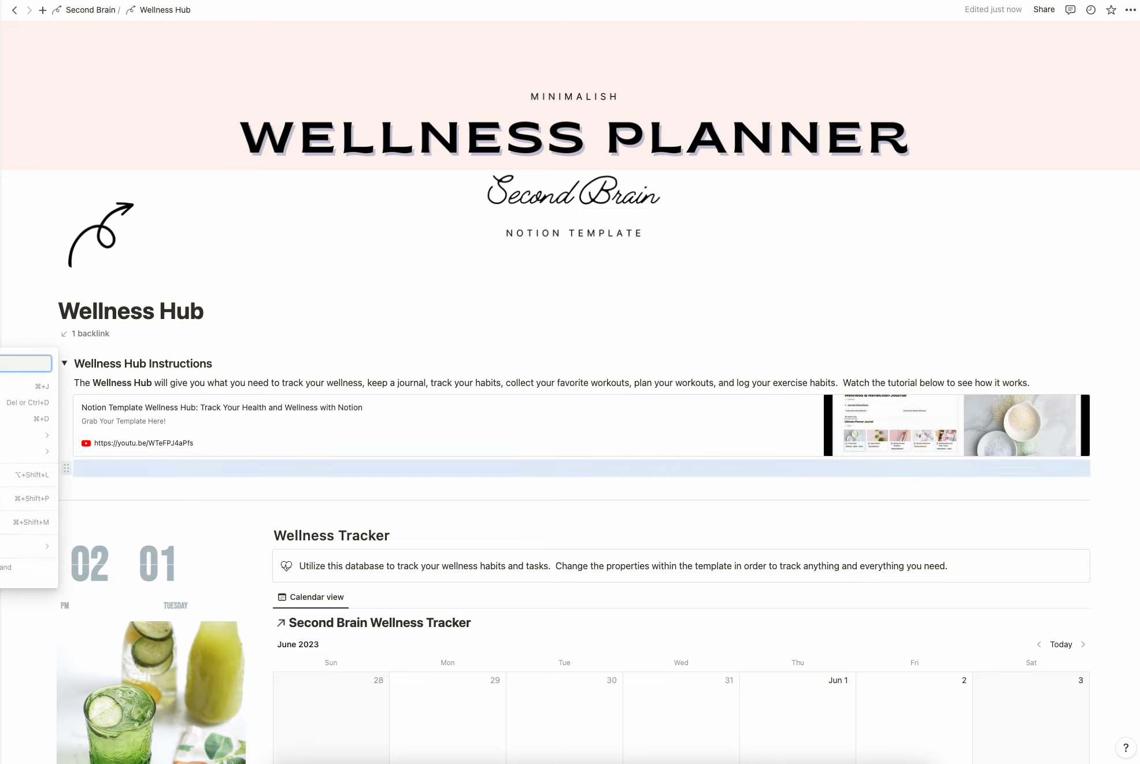
pyautogui.press('Delete')
pyautogui.click(65, 470)
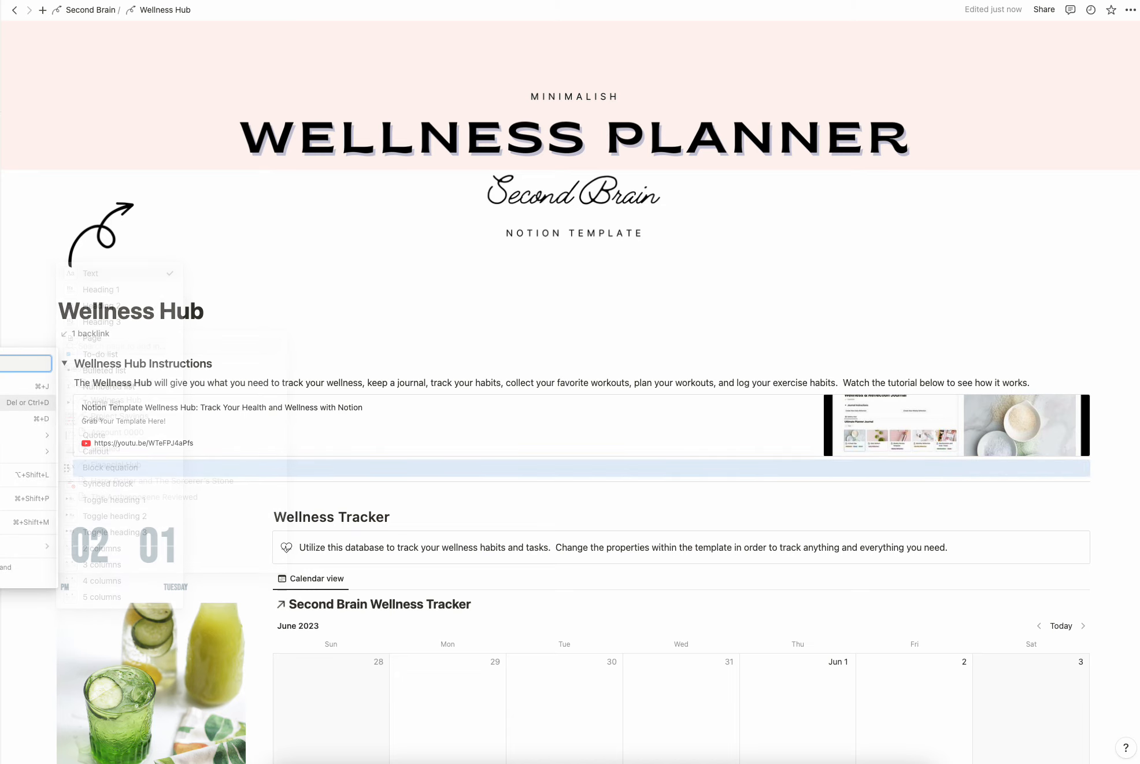
pyautogui.press('Delete')
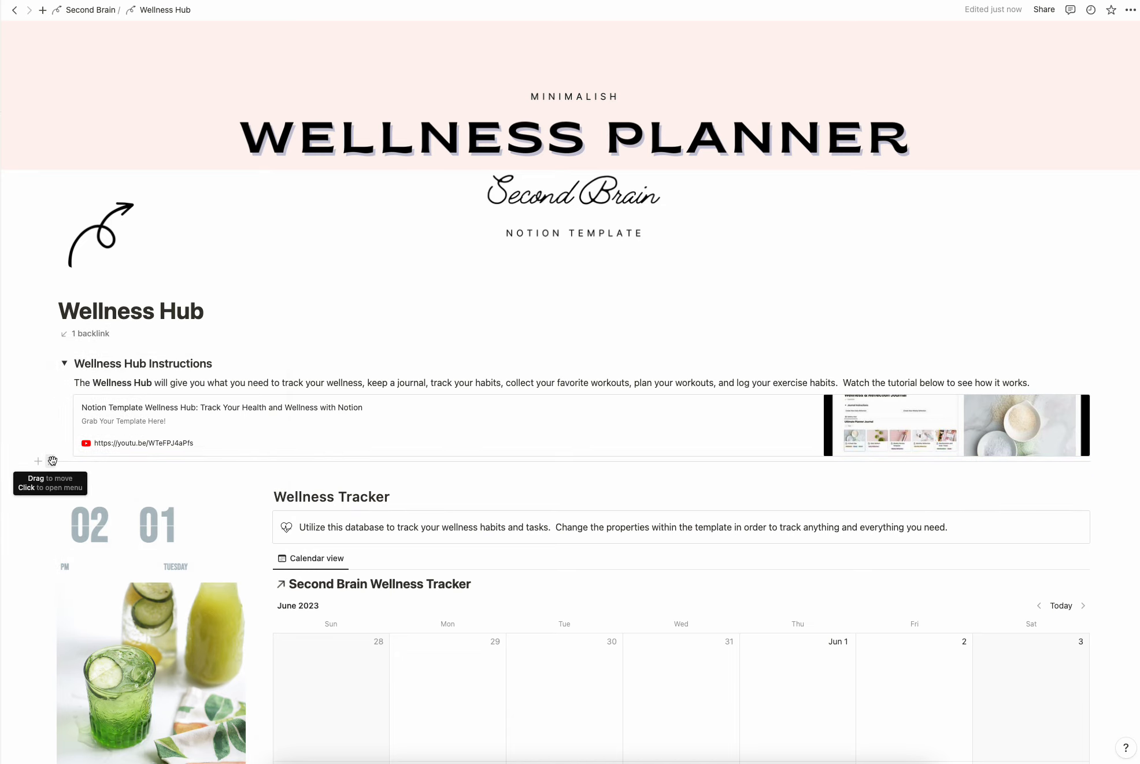
# Move the divider into the Wellness Hub Instructions toggle beneath the video bookmark, and collapse the toggle
pyautogui.moveTo(74, 460); pyautogui.dragTo(77, 462)
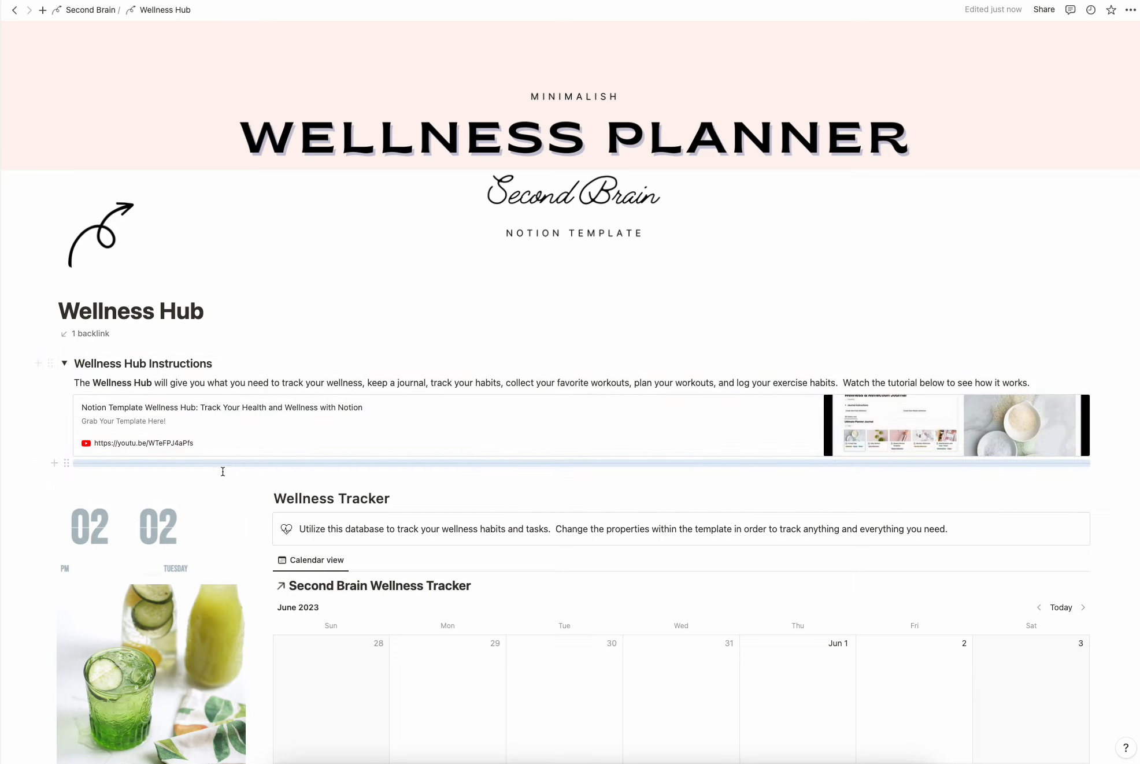
pyautogui.scroll(-3, 326, 487)
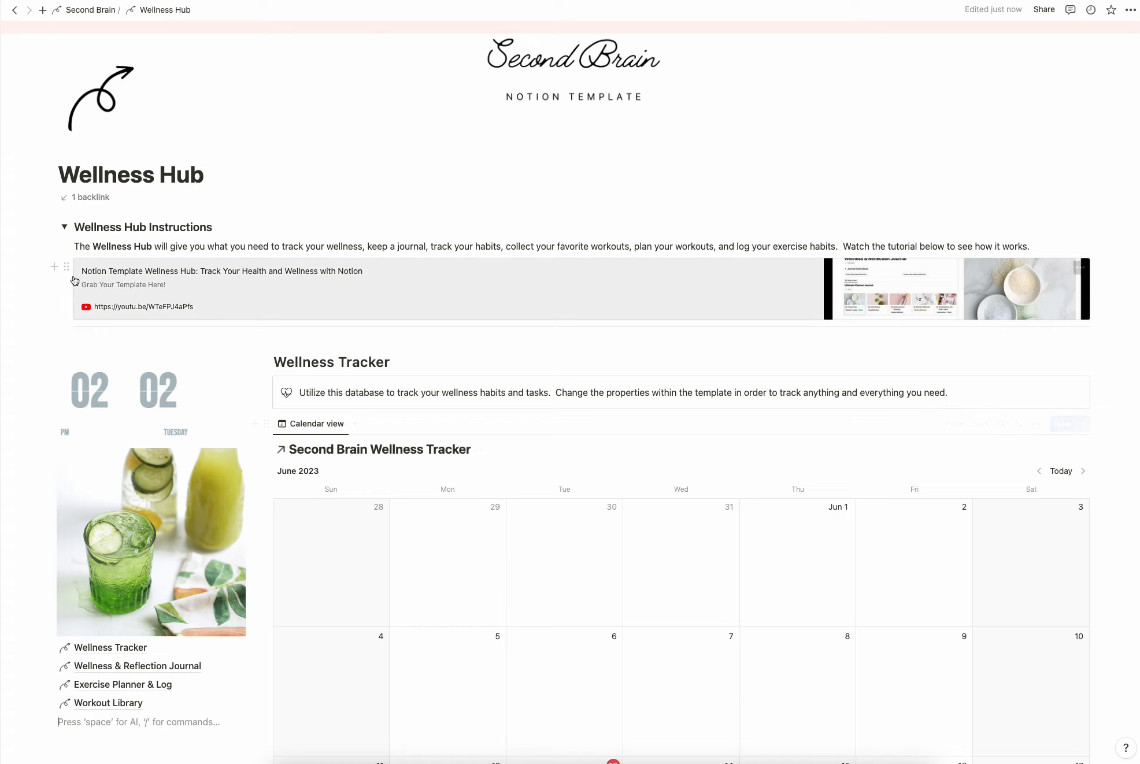
pyautogui.click(65, 227)
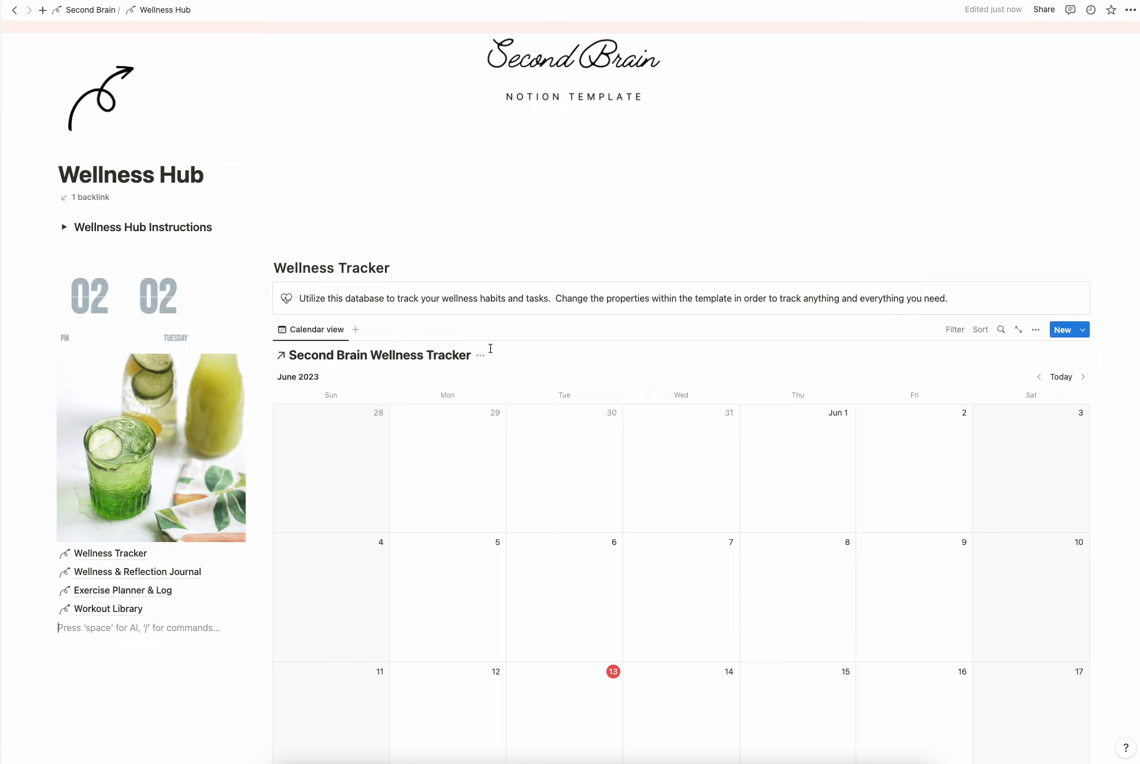
# Add a June 1 entry to the Wellness Tracker calendar and apply the Wellness Tracker Template
pyautogui.scroll(-4, 490, 349)
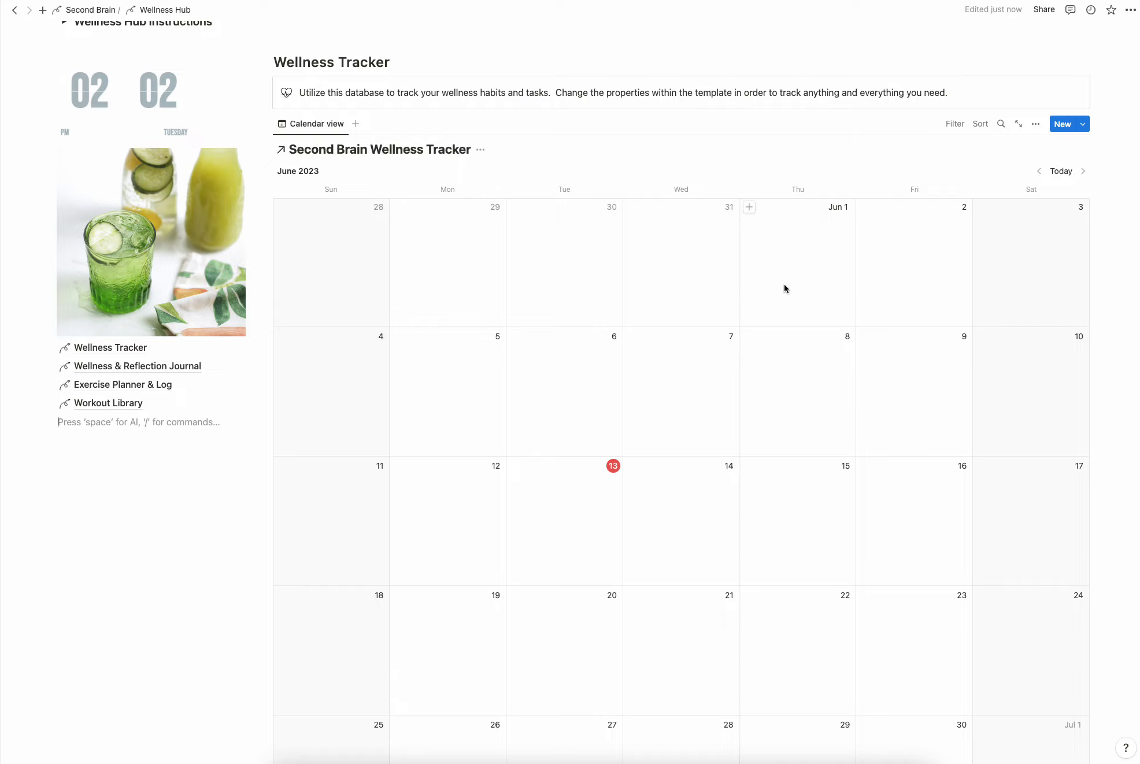
pyautogui.click(750, 207)
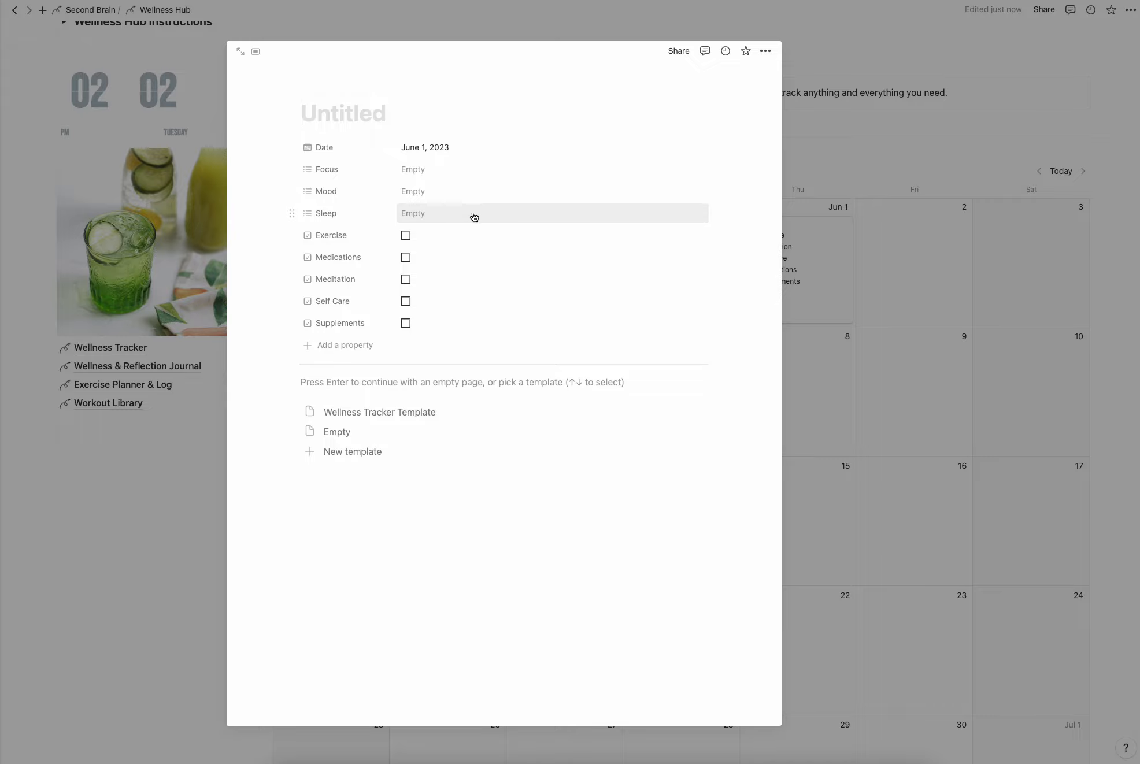
pyautogui.click(393, 420)
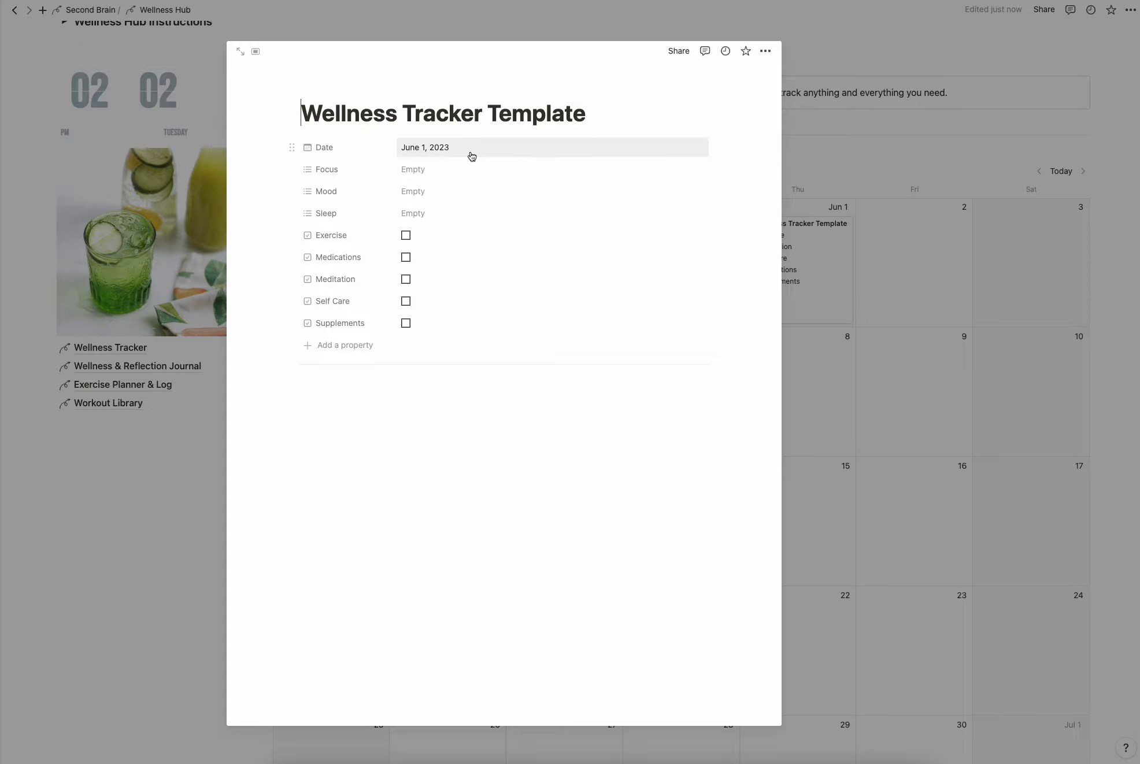
# Set the June 1 entry's Focus to Rest, Mood to Overwhelmed and Sleep to Slept Well
pyautogui.click(409, 169)
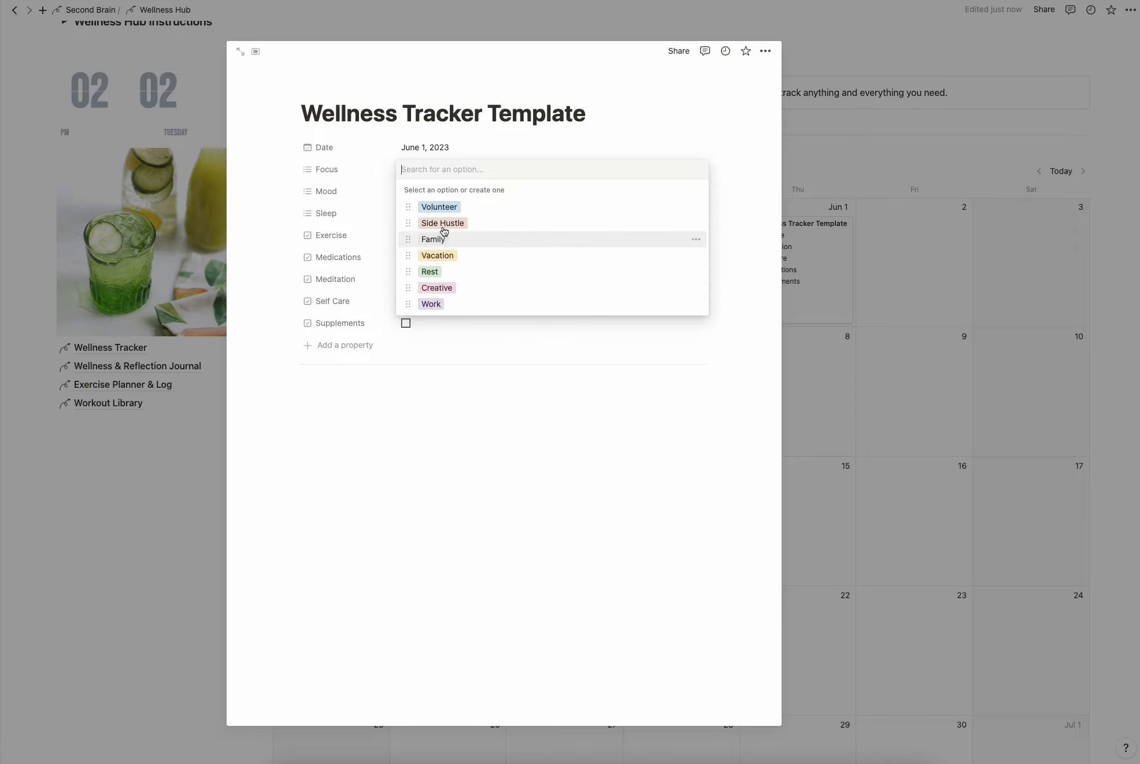
pyautogui.click(429, 273)
pyautogui.click(517, 143)
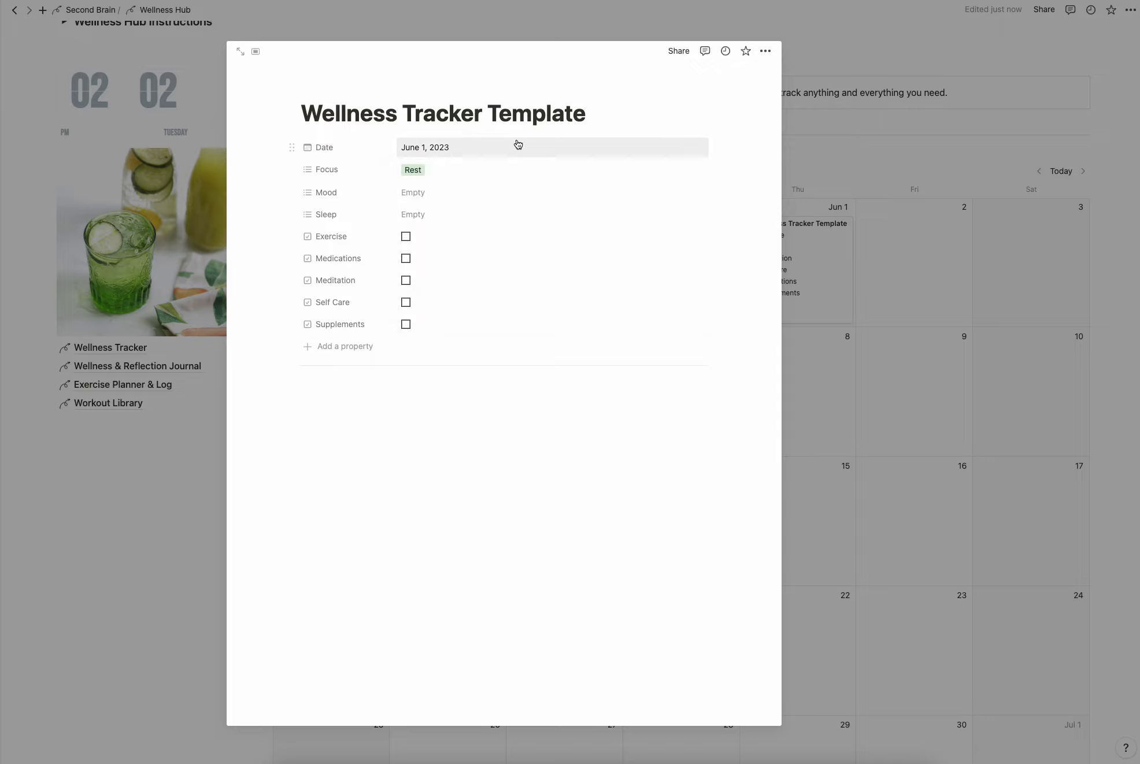
pyautogui.click(412, 193)
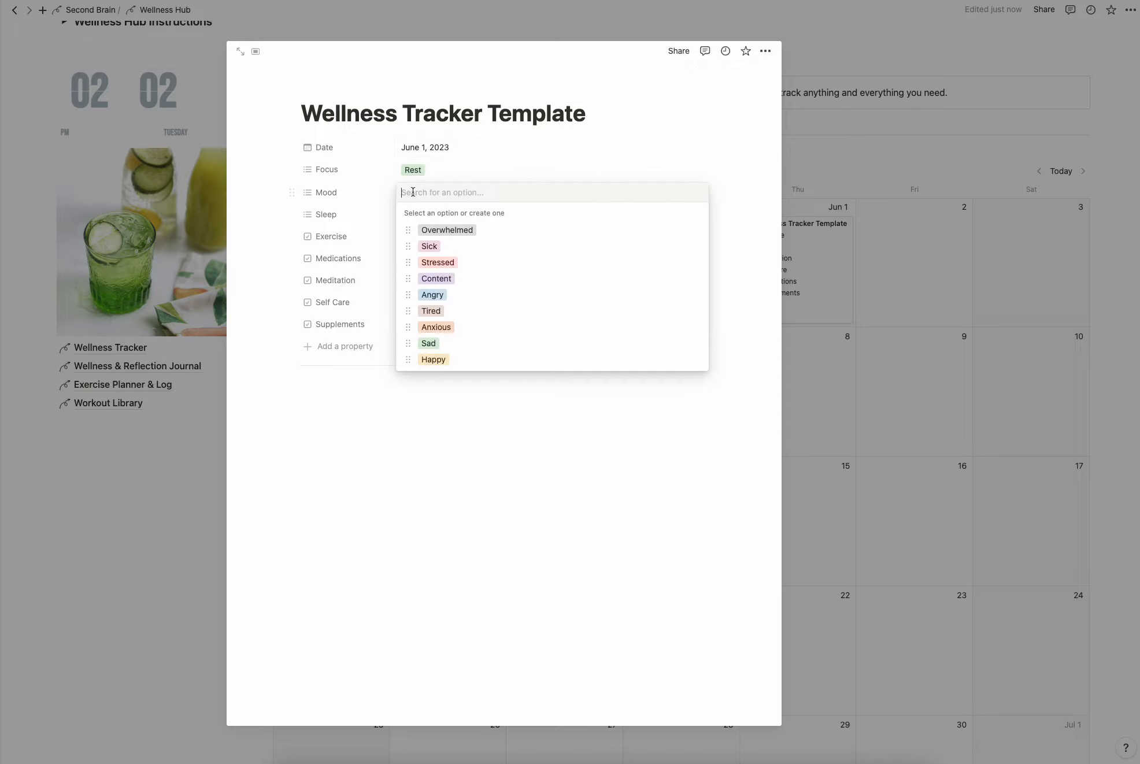
pyautogui.click(449, 230)
pyautogui.click(480, 157)
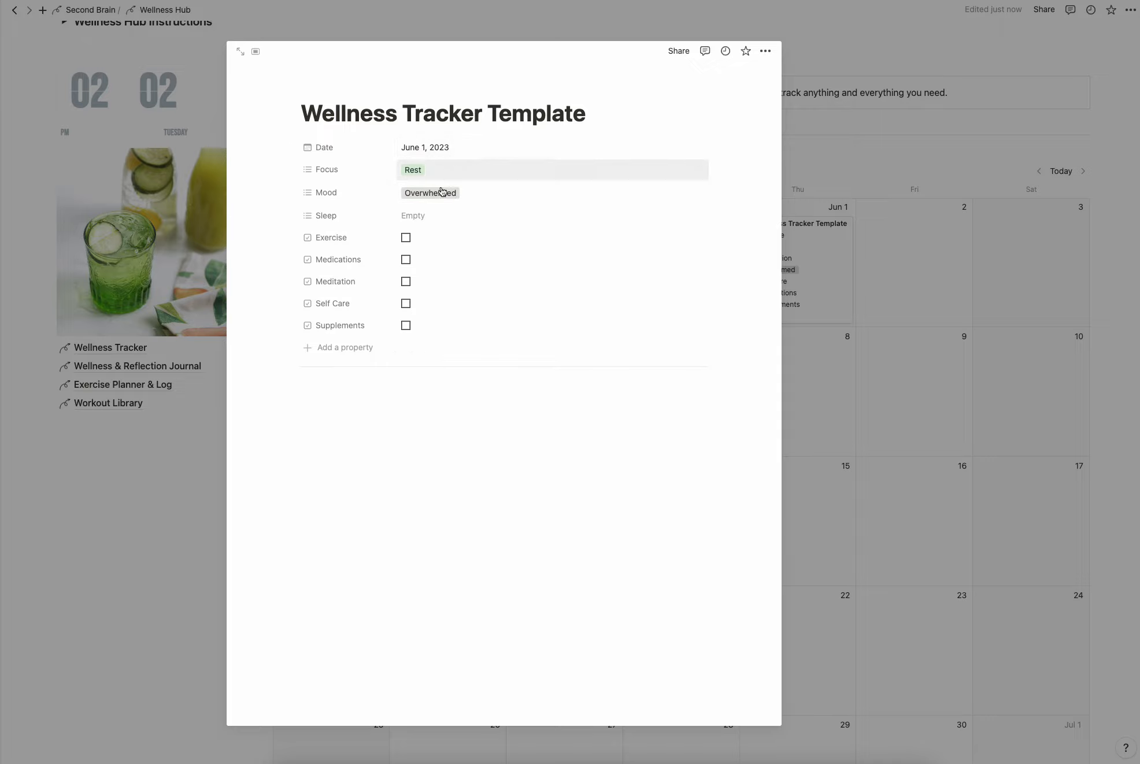
pyautogui.click(422, 219)
pyautogui.click(455, 256)
pyautogui.click(502, 173)
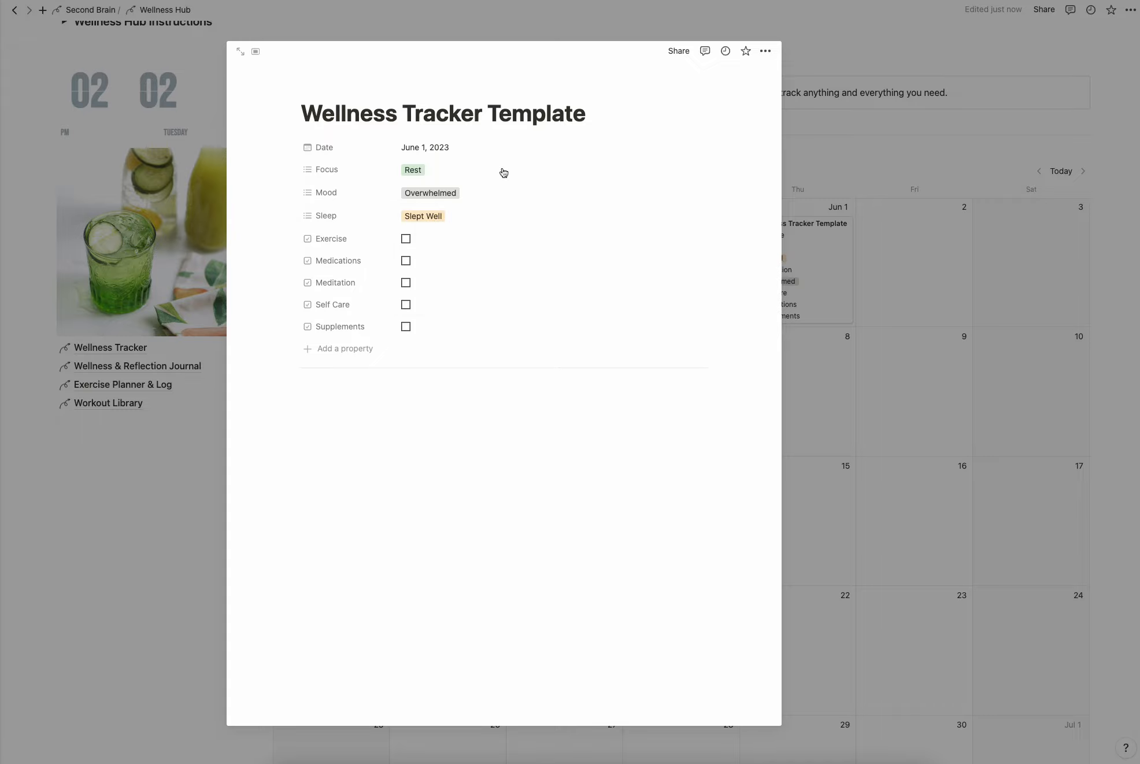
# Mark Exercise, Meditation, Self Care and Supplements as done in the June 1 entry, and close it
pyautogui.click(407, 284)
pyautogui.click(406, 240)
pyautogui.click(406, 304)
pyautogui.click(406, 327)
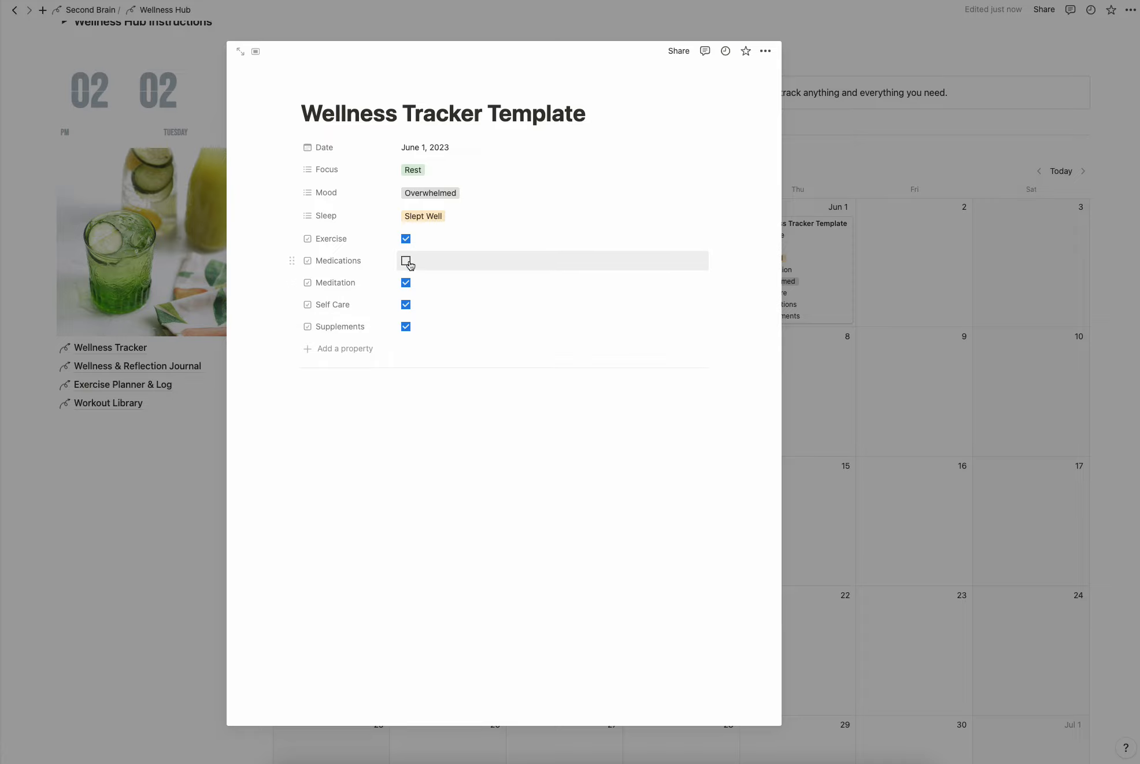
pyautogui.click(837, 168)
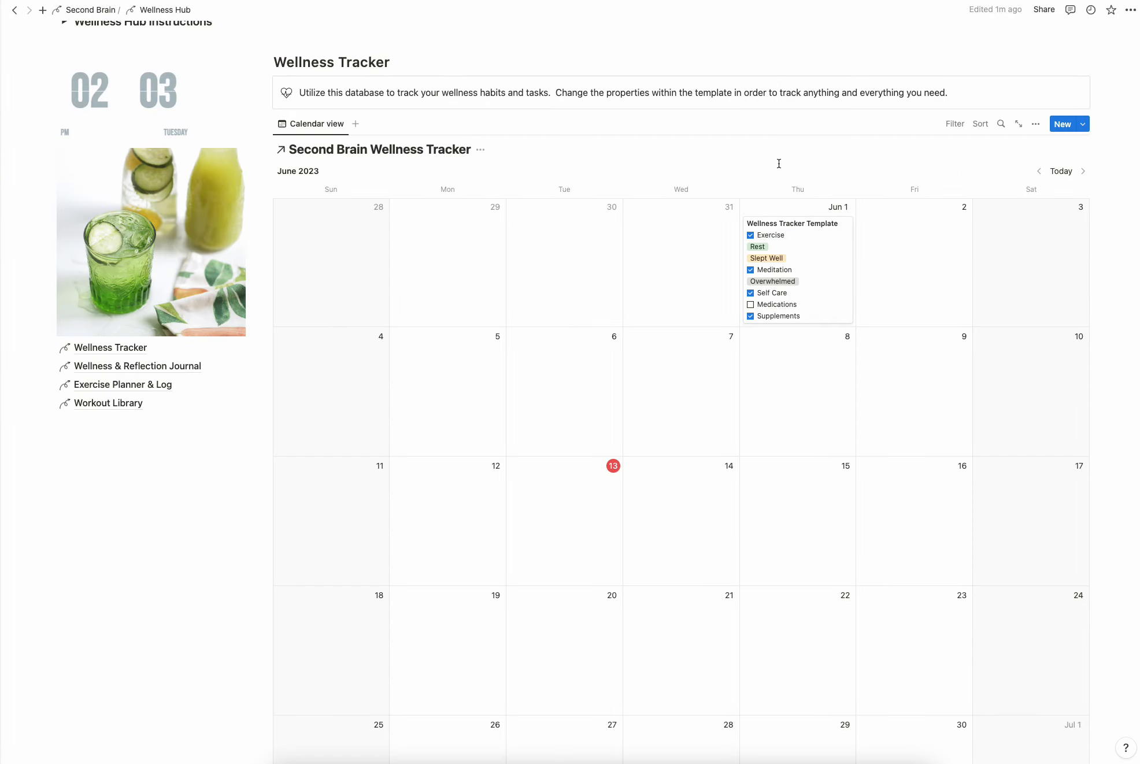
# On the June 1 calendar card, check and uncheck Medications, and uncheck Self Care
pyautogui.click(750, 305)
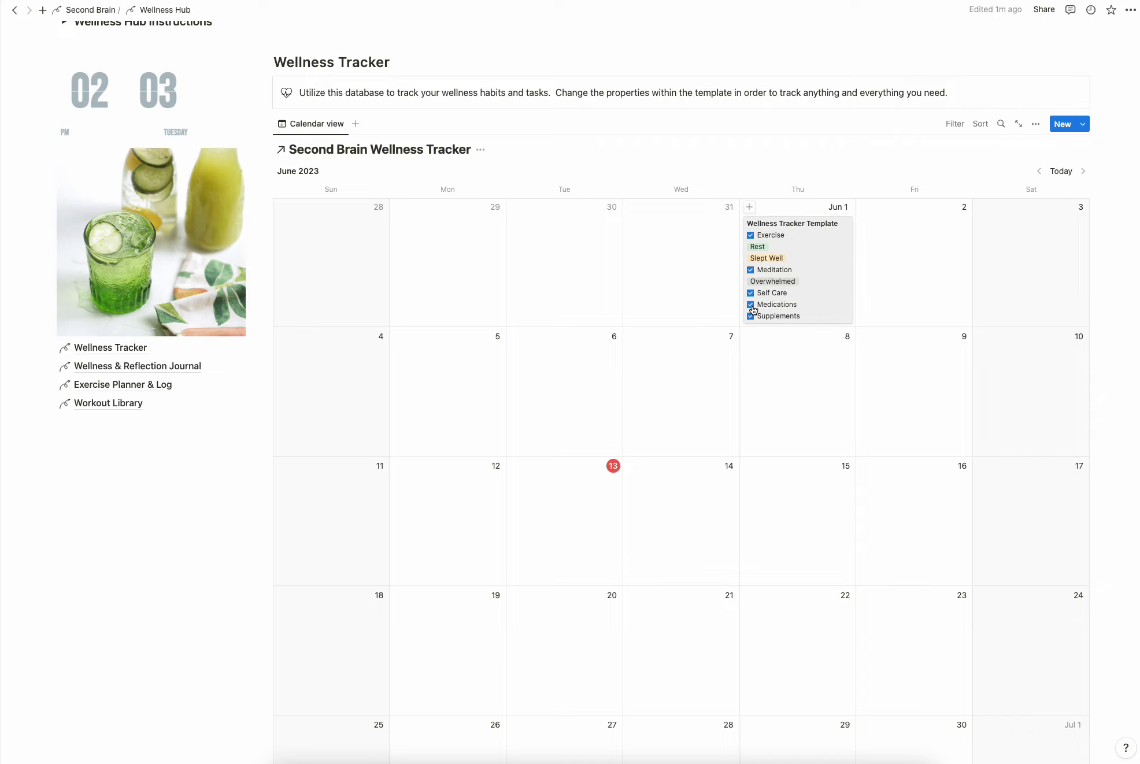
pyautogui.click(751, 306)
pyautogui.click(755, 296)
pyautogui.click(827, 175)
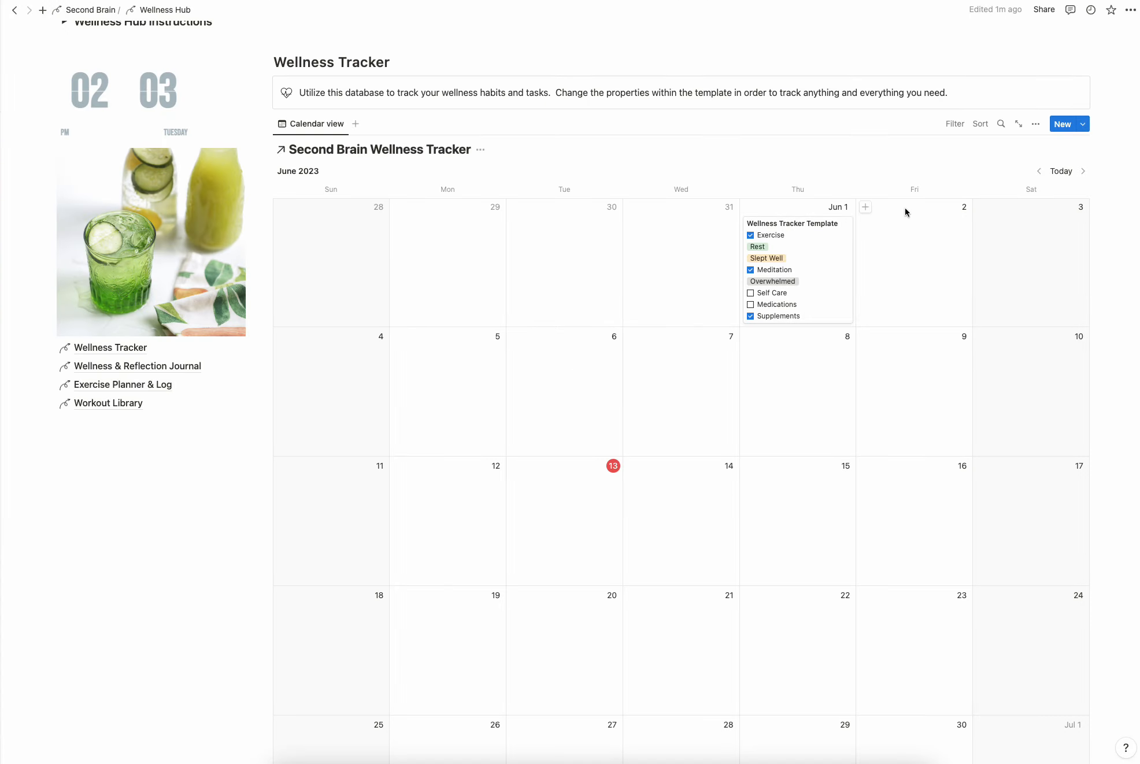
# Add a June 2 entry to the Wellness Tracker calendar and apply the Wellness Tracker Template
pyautogui.click(866, 207)
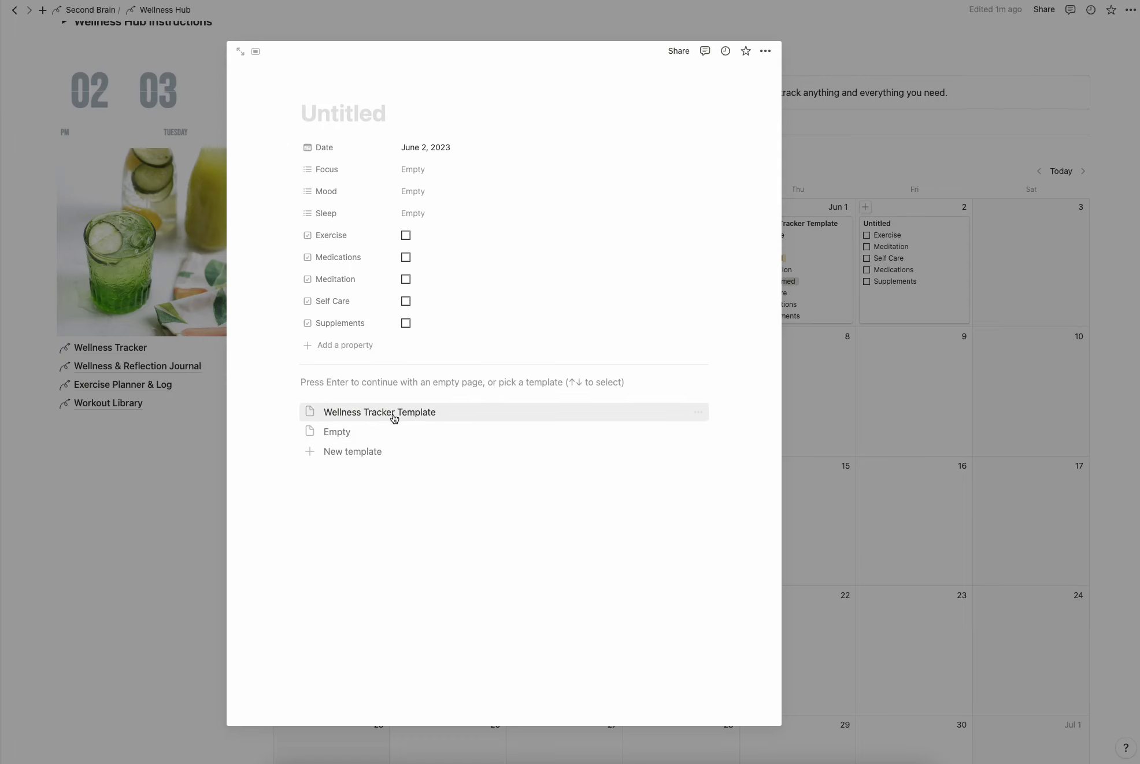
pyautogui.click(428, 416)
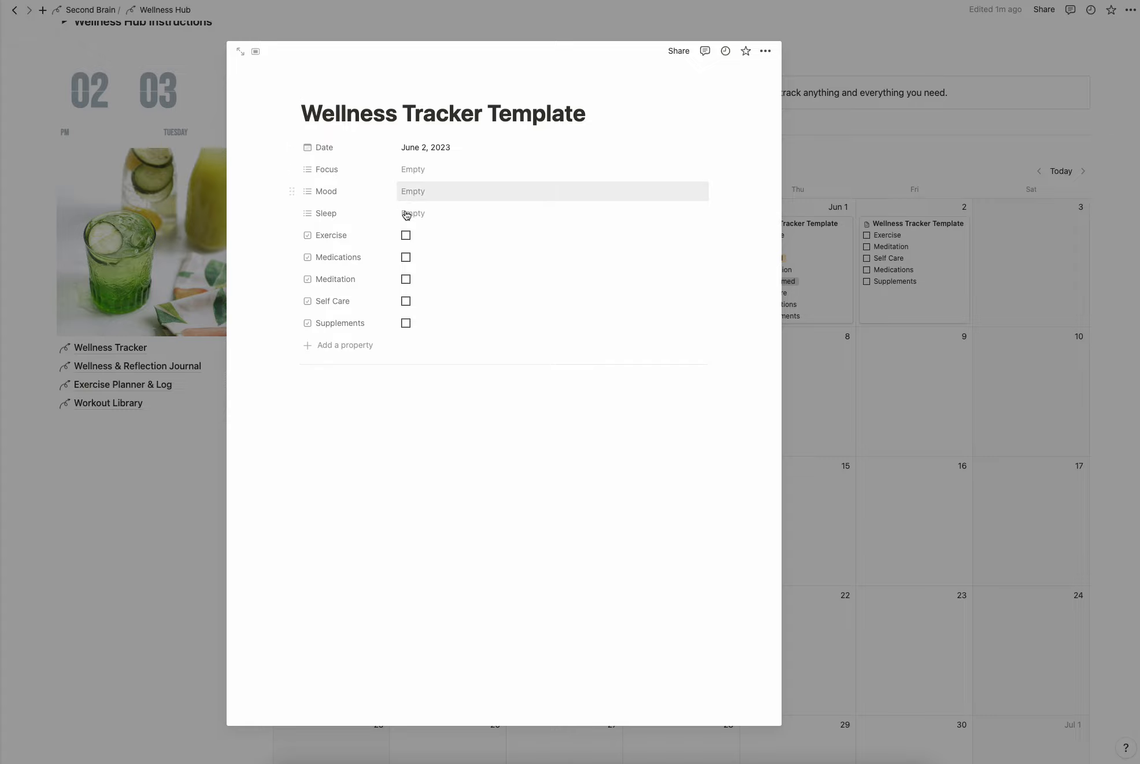
# Fill in the June 2 entry with Focus Creative, Mood Content and Sleep Moderate Sleep, mark Exercise and Supplements as done, and close it
pyautogui.click(411, 170)
pyautogui.click(437, 288)
pyautogui.click(499, 141)
pyautogui.click(419, 197)
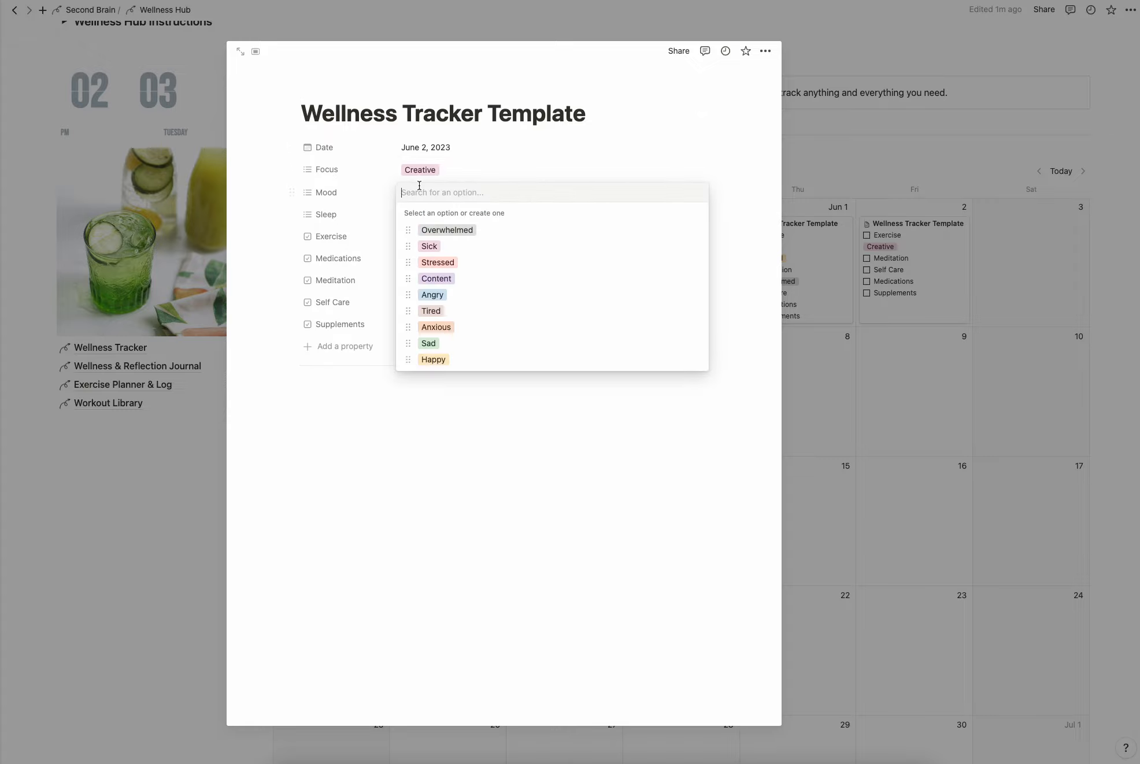
pyautogui.click(443, 281)
pyautogui.click(478, 163)
pyautogui.click(425, 217)
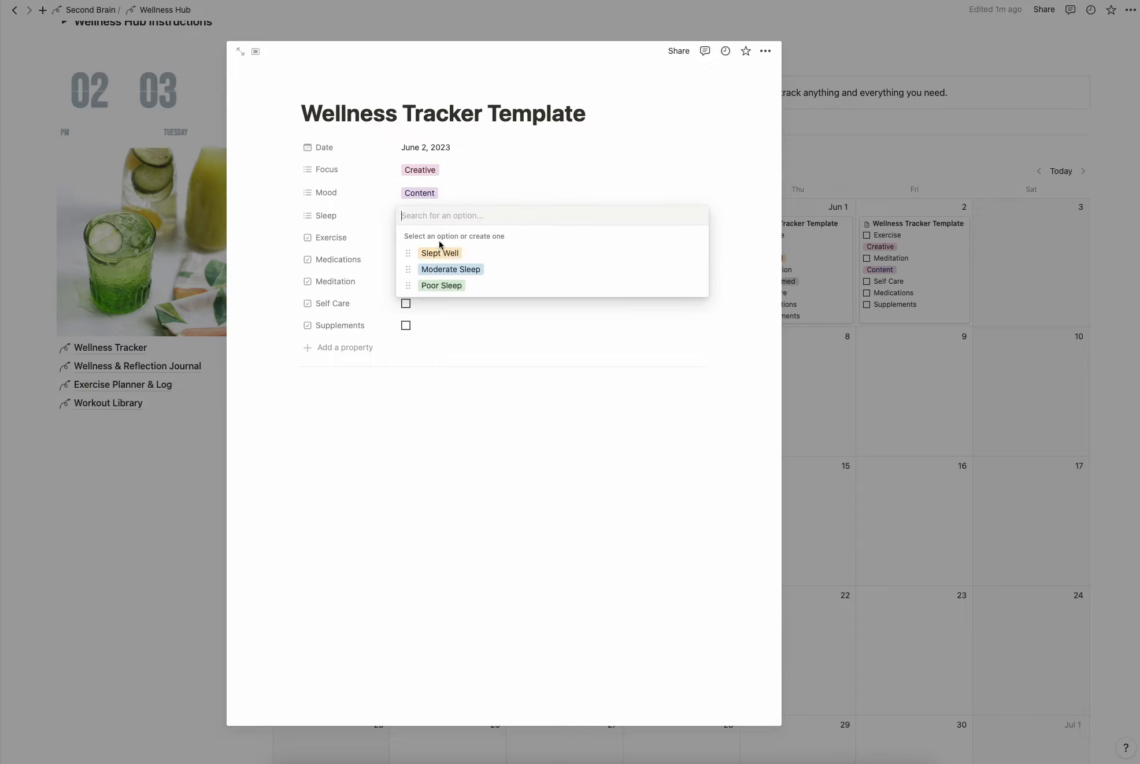
pyautogui.click(451, 269)
pyautogui.click(479, 181)
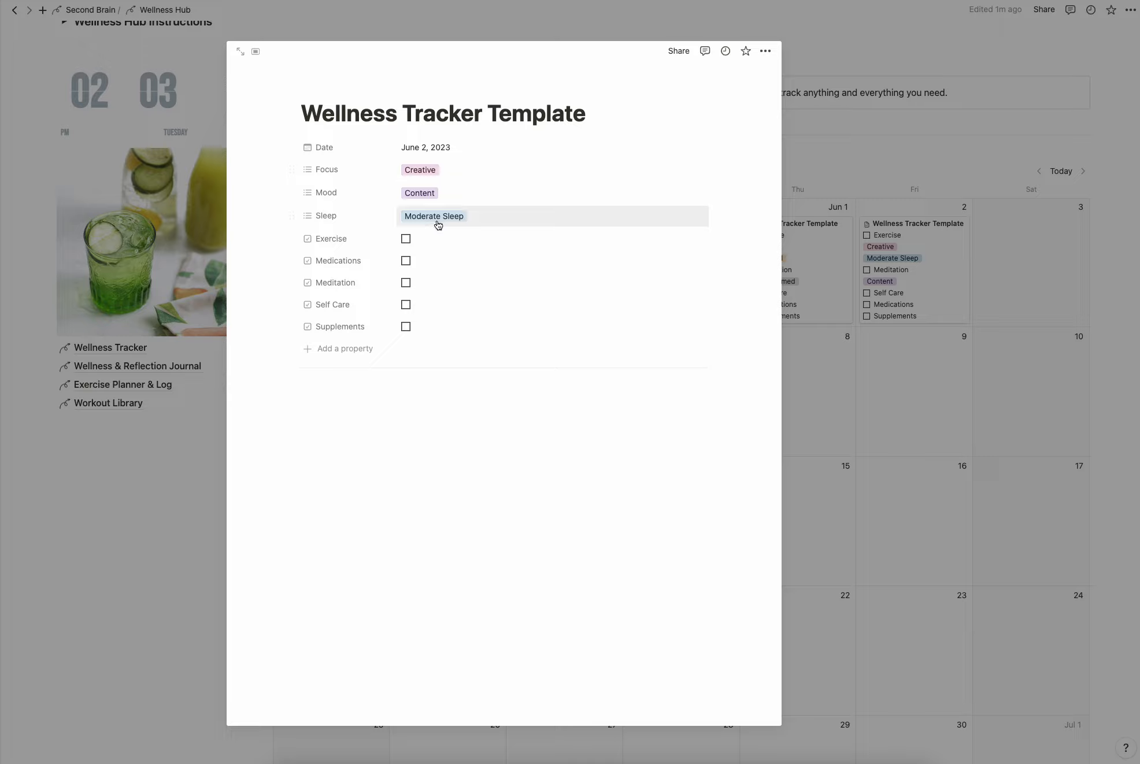
pyautogui.click(406, 239)
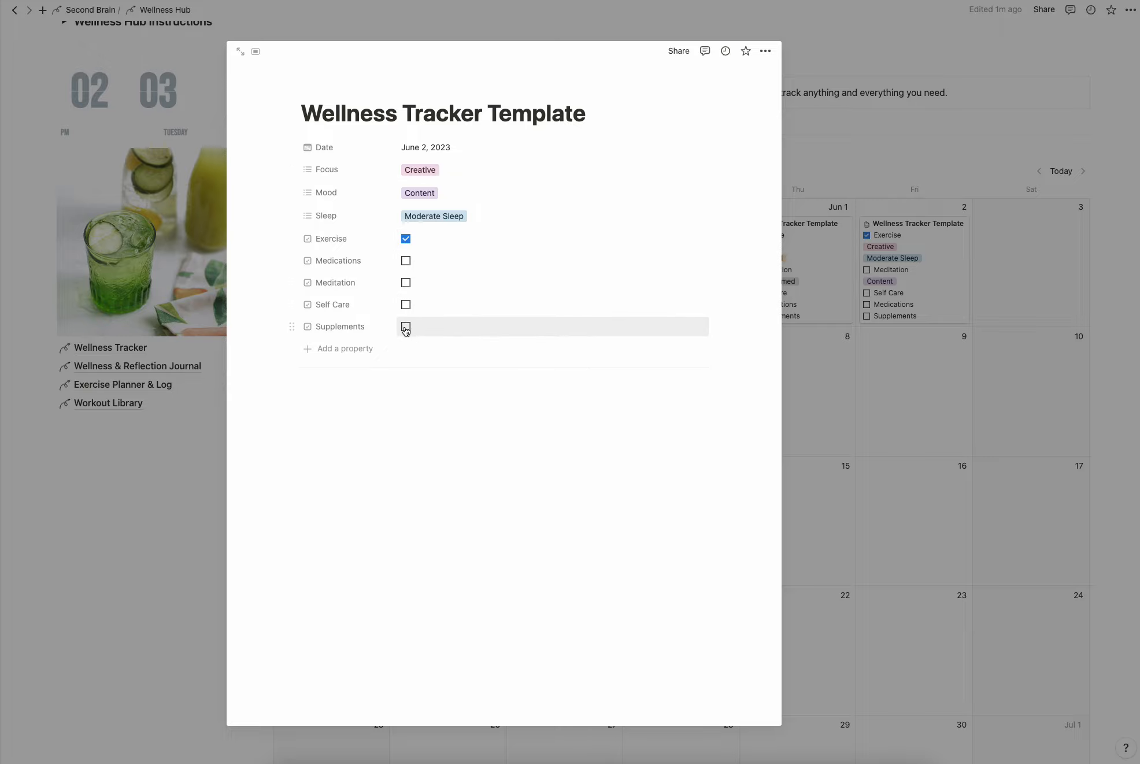
pyautogui.click(873, 164)
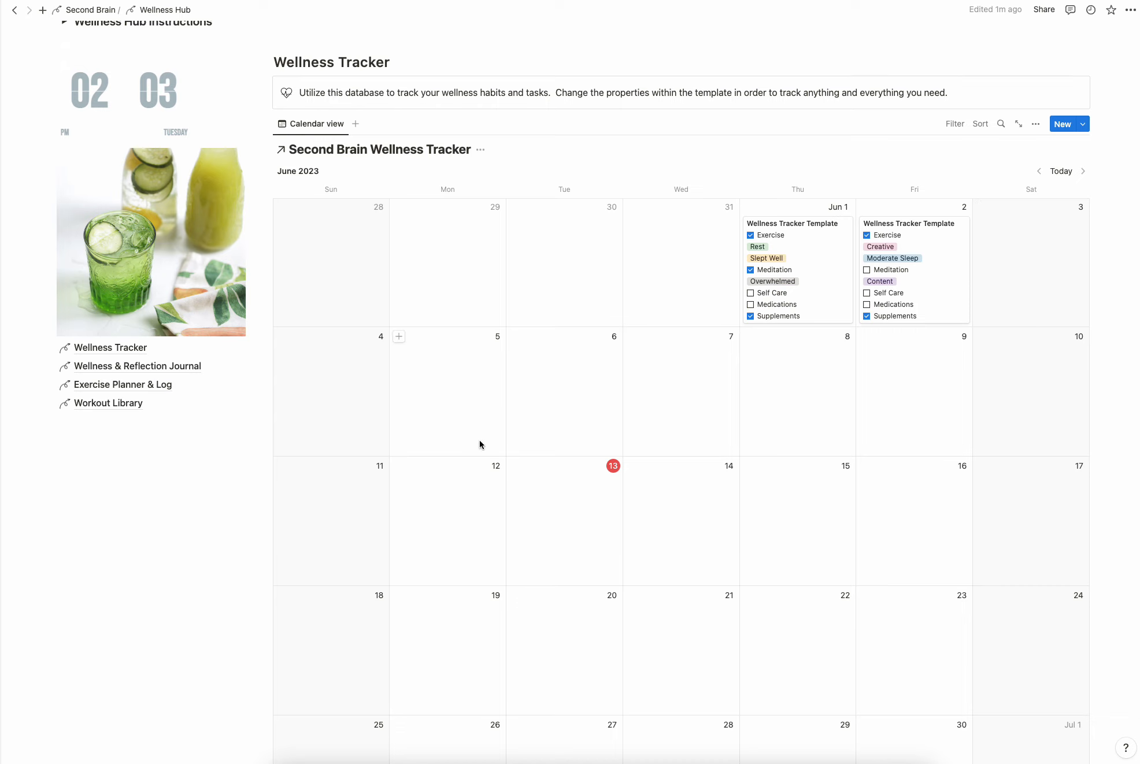
# Reopen the June 2 entry and add a new Focus option named Admin alongside Creative
pyautogui.click(930, 258)
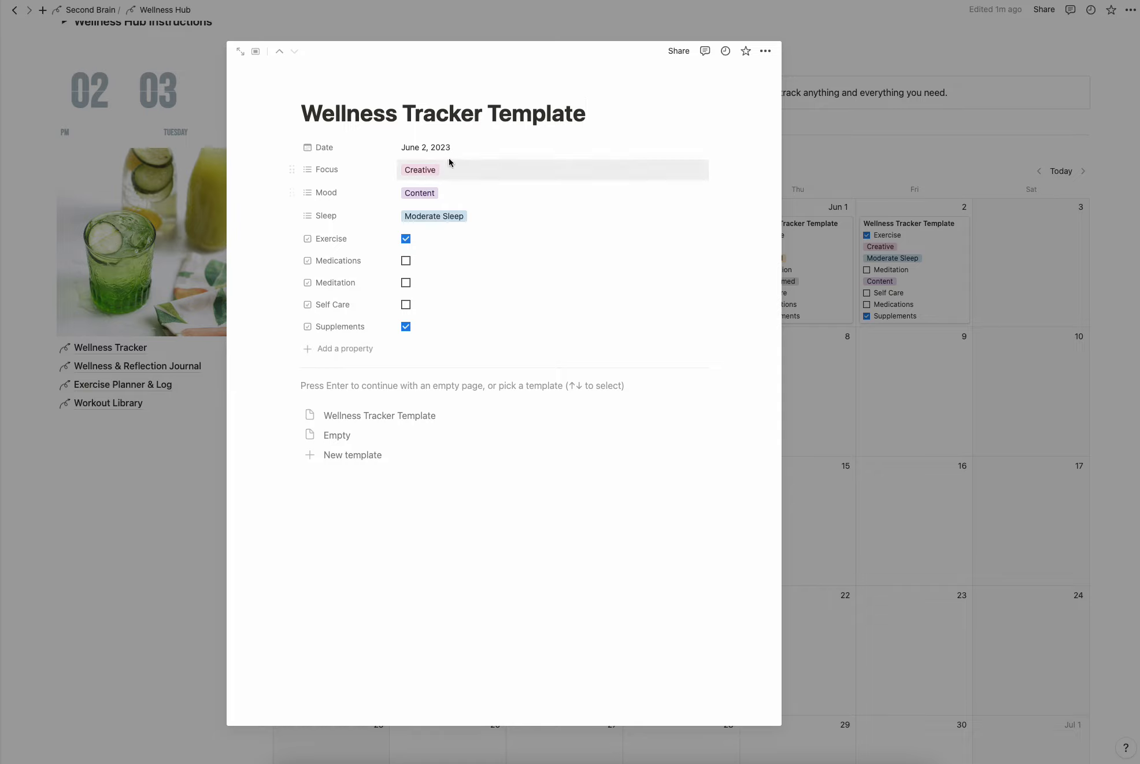
pyautogui.click(462, 174)
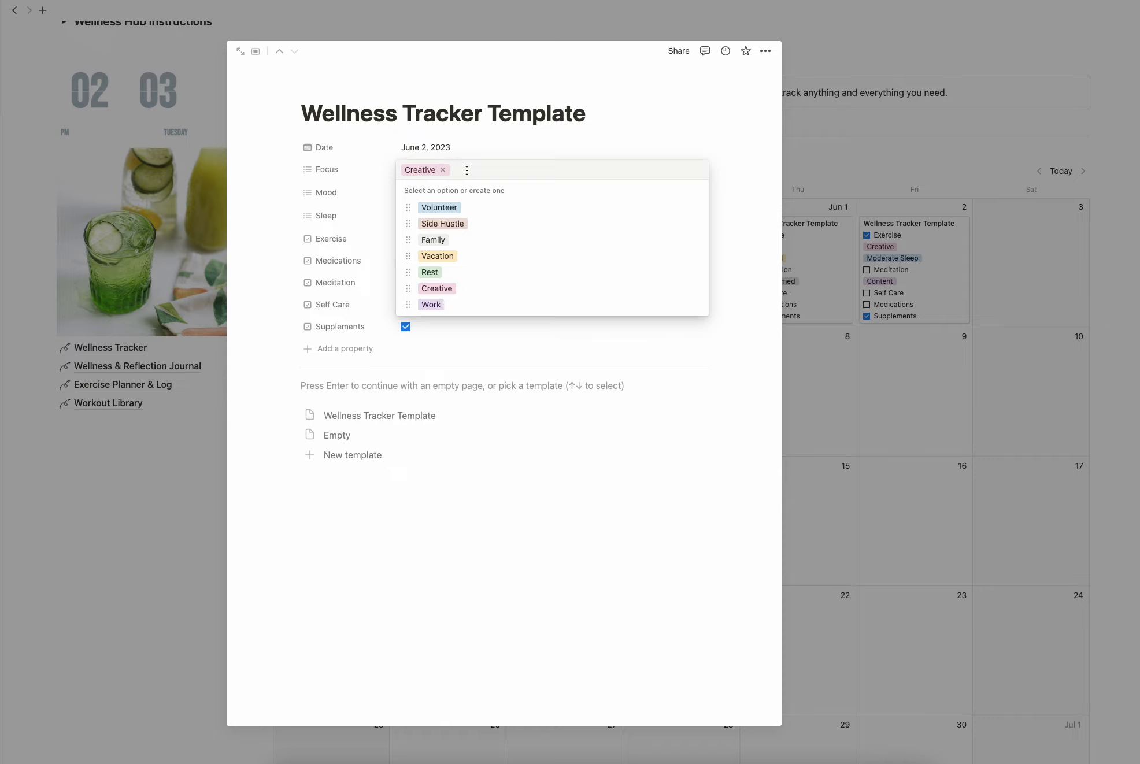
pyautogui.write('ADmini')
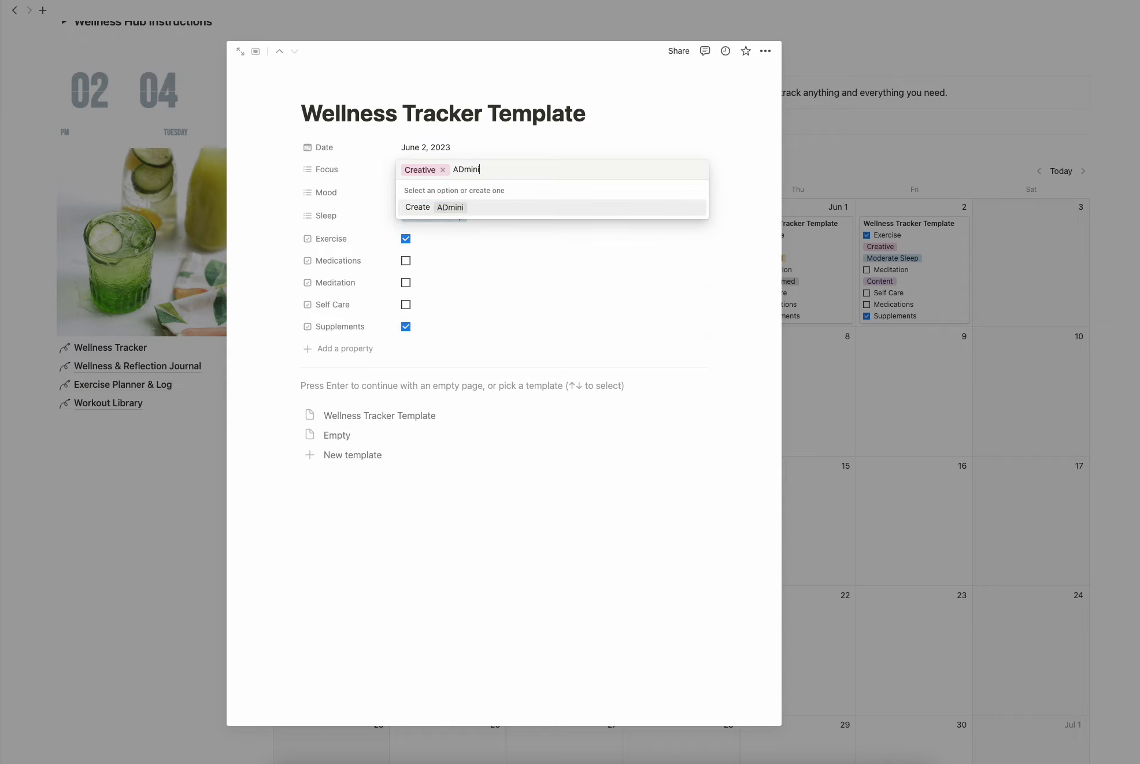
pyautogui.press('BackSpace')
pyautogui.press('BackSpace')
pyautogui.press('BackSpace')
pyautogui.press('BackSpace')
pyautogui.press('BackSpace')
pyautogui.write('dmin')
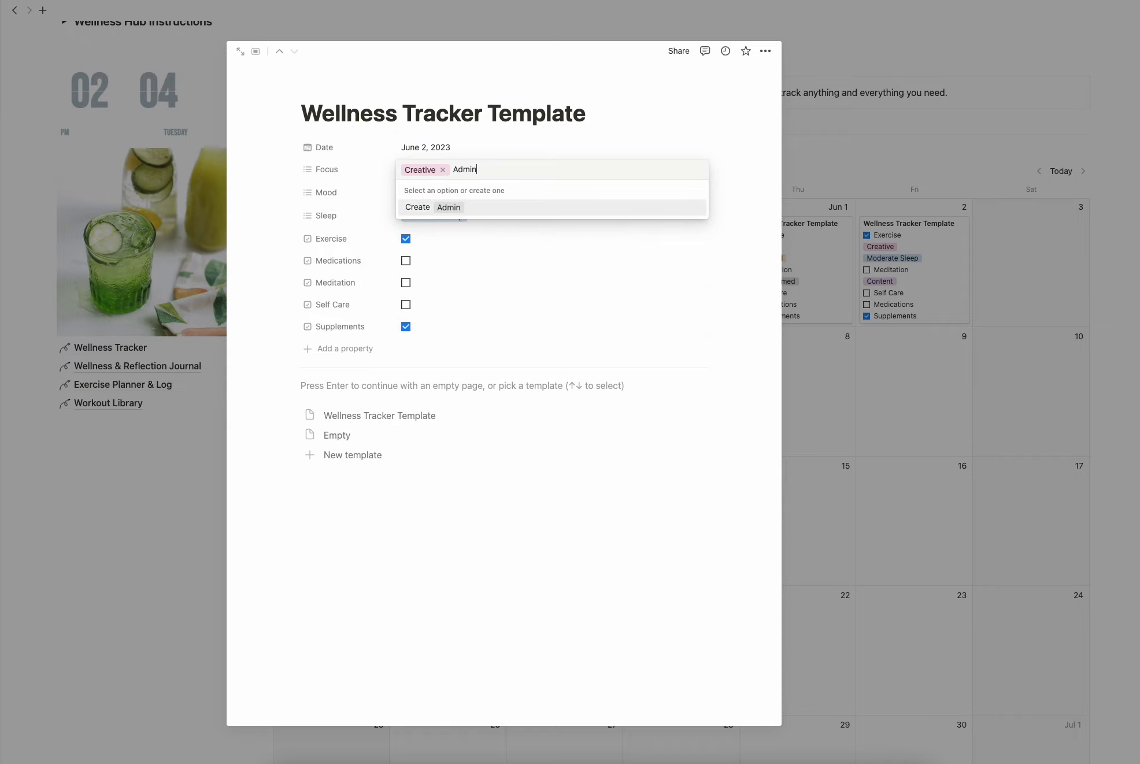
pyautogui.click(419, 209)
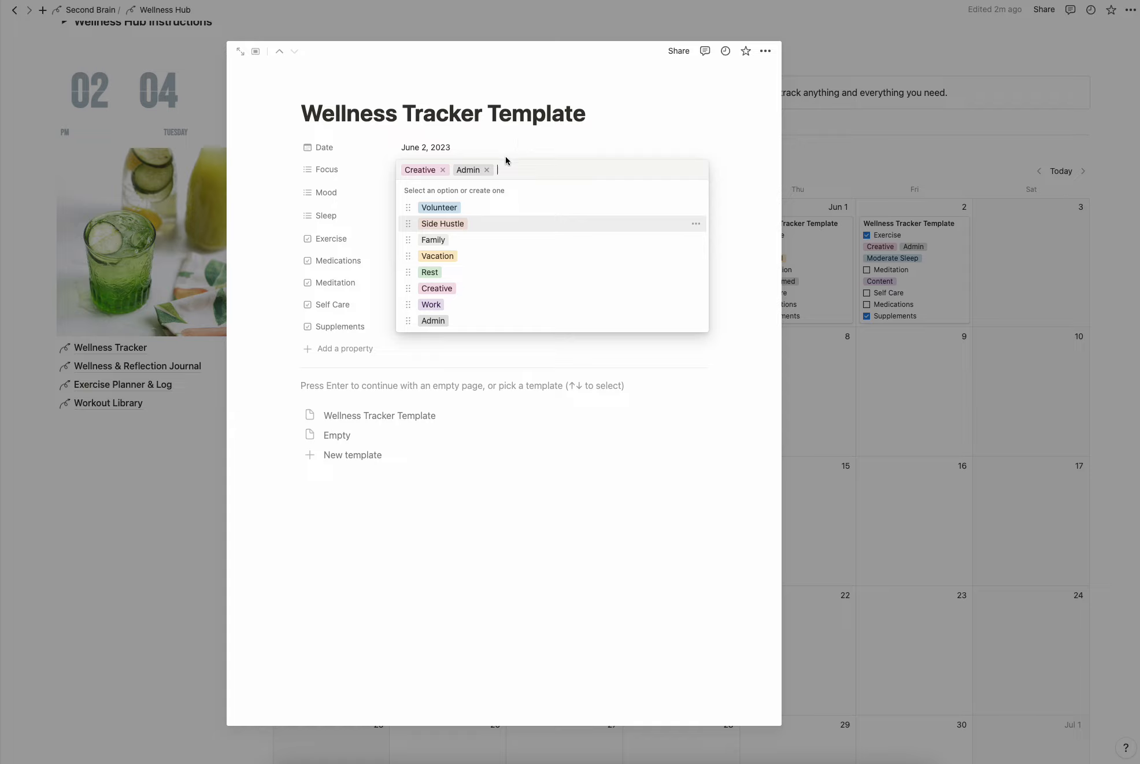
# Remove the Admin tag from the June 2 entry's Focus and close the entry
pyautogui.click(487, 171)
pyautogui.click(863, 140)
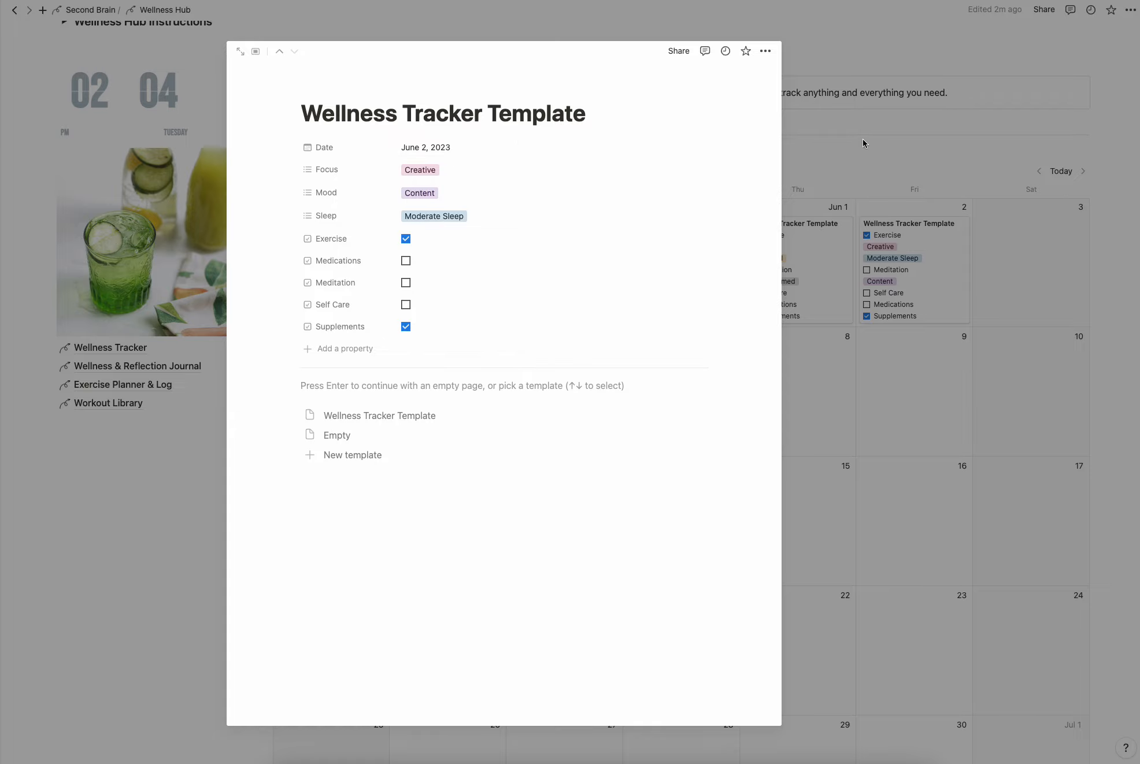
pyautogui.click(856, 148)
# Rename the June 1 entry in the Wellness Tracker calendar as Day 1 and close it
pyautogui.click(851, 218)
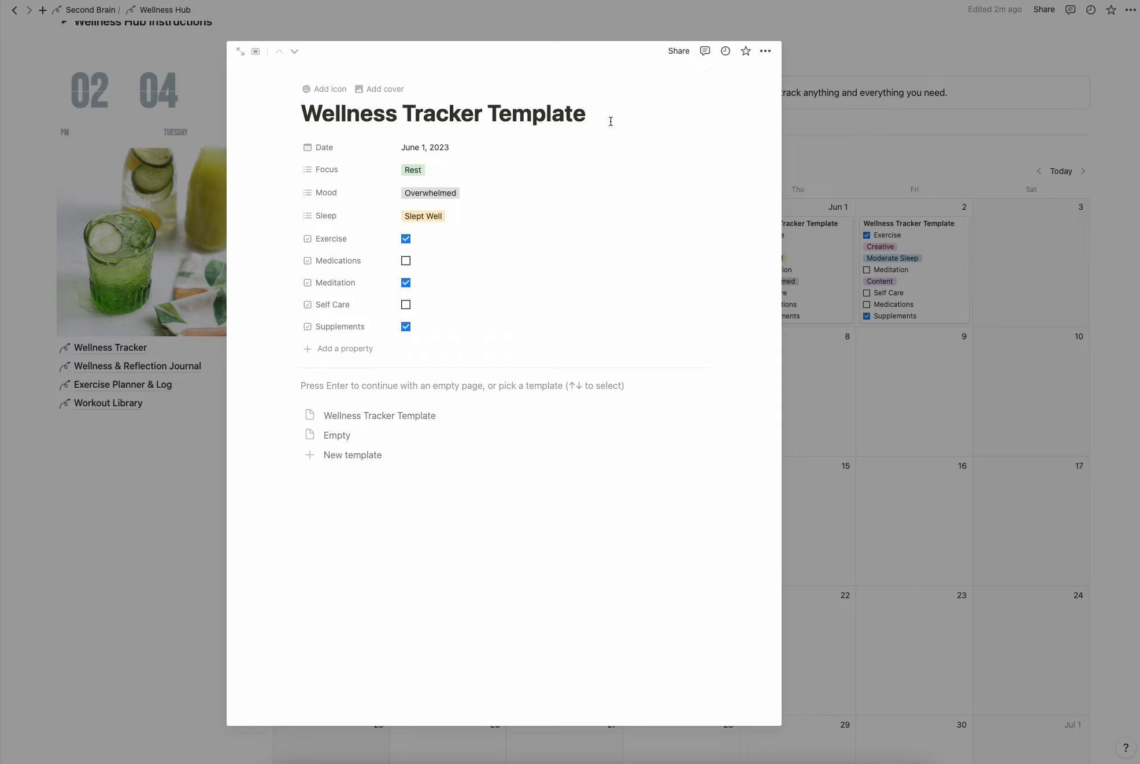
pyautogui.moveTo(601, 119); pyautogui.dragTo(302, 117)
pyautogui.write('Day 1')
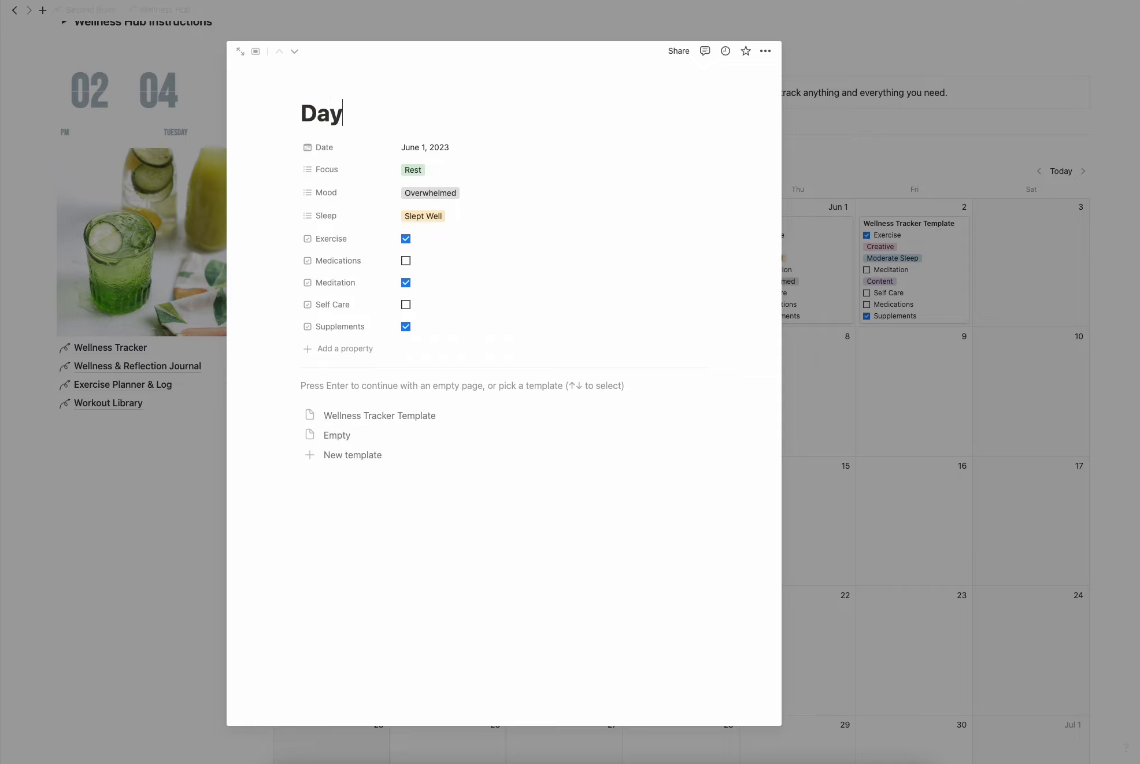
pyautogui.click(821, 171)
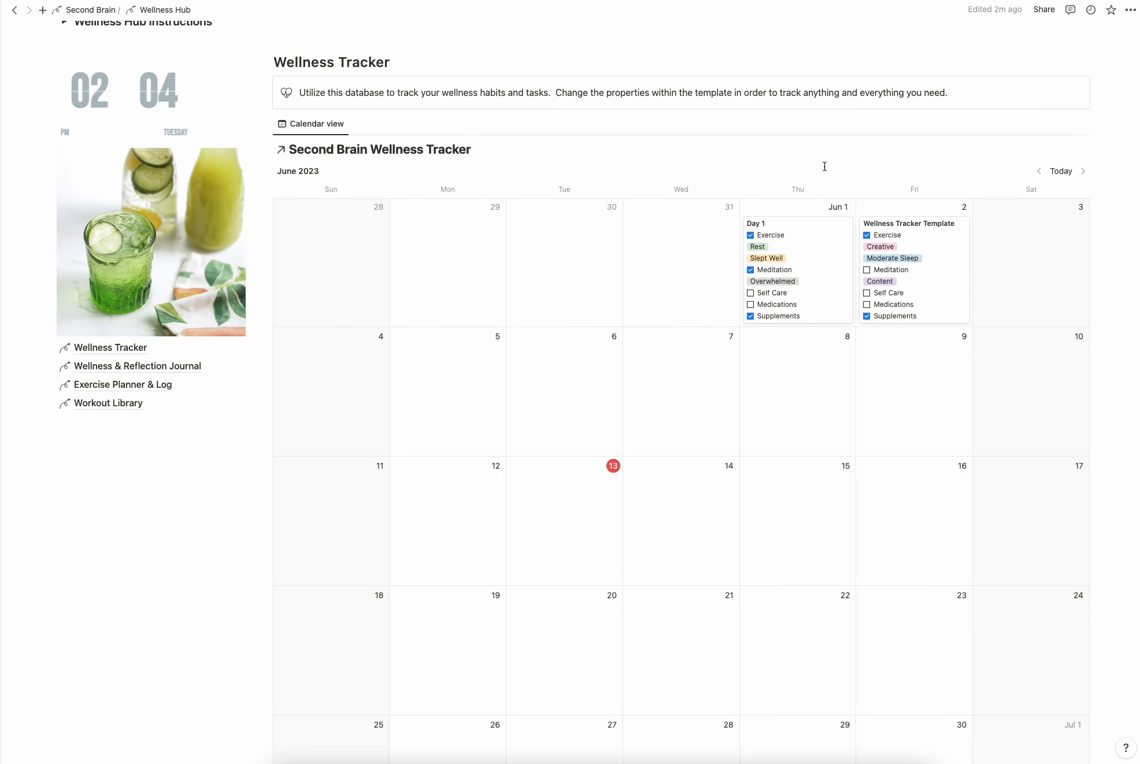
# Rename the June 2 entry in the Wellness Tracker calendar as Writing Day and close it
pyautogui.click(902, 230)
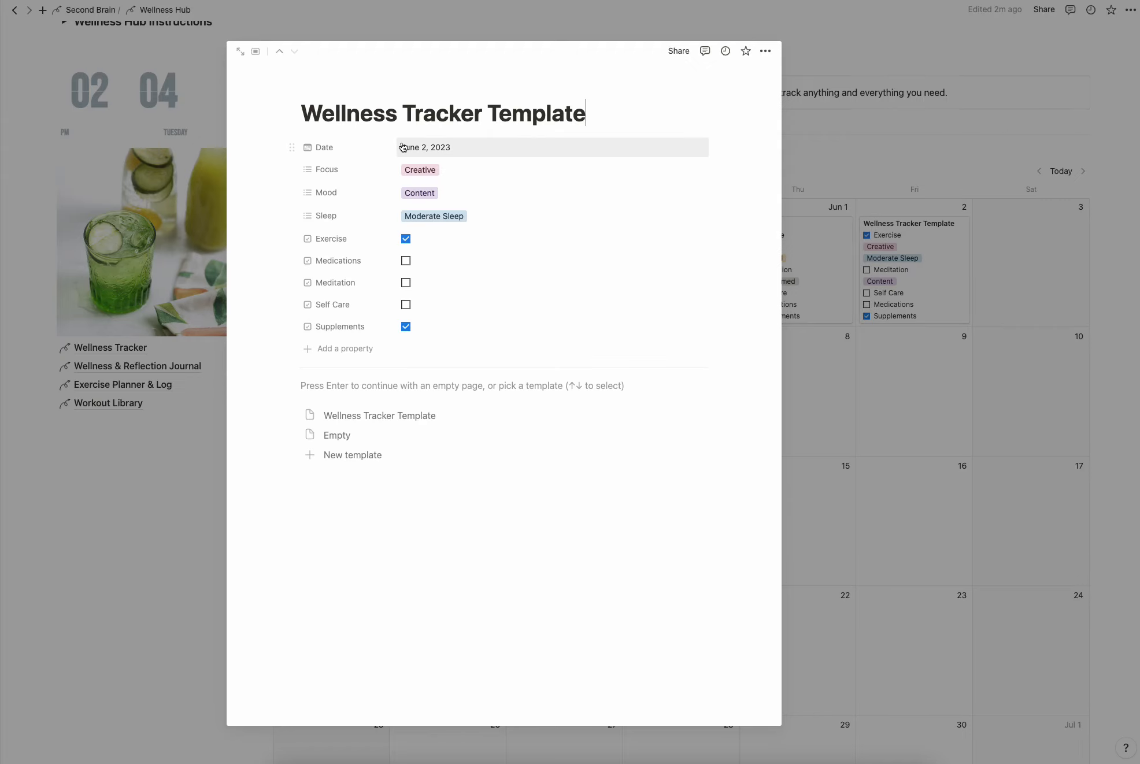
pyautogui.moveTo(628, 109); pyautogui.dragTo(227, 106)
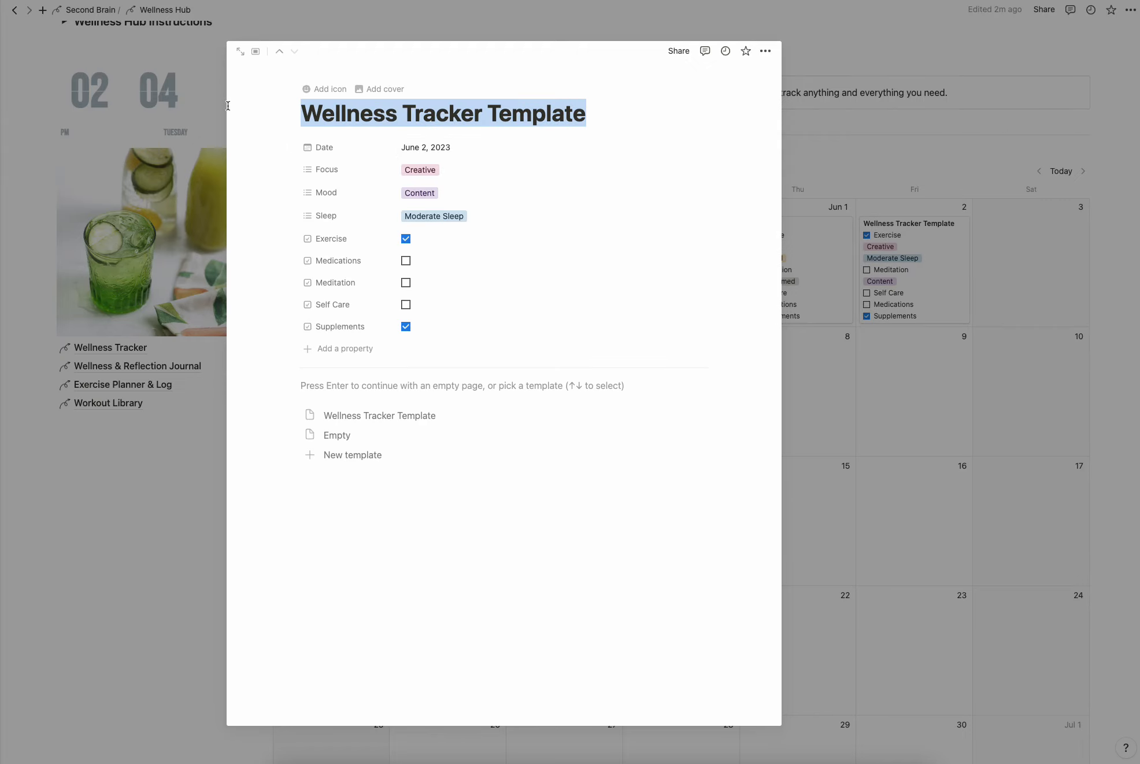
pyautogui.write('Writing Day')
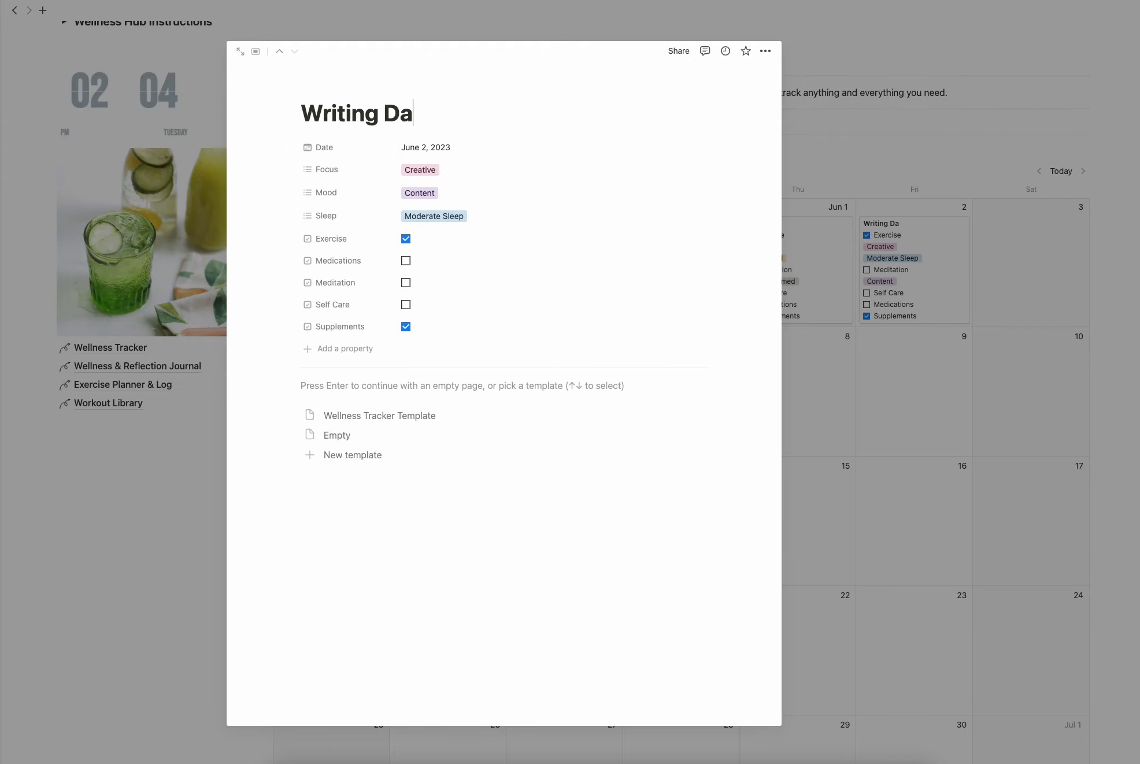
pyautogui.click(903, 170)
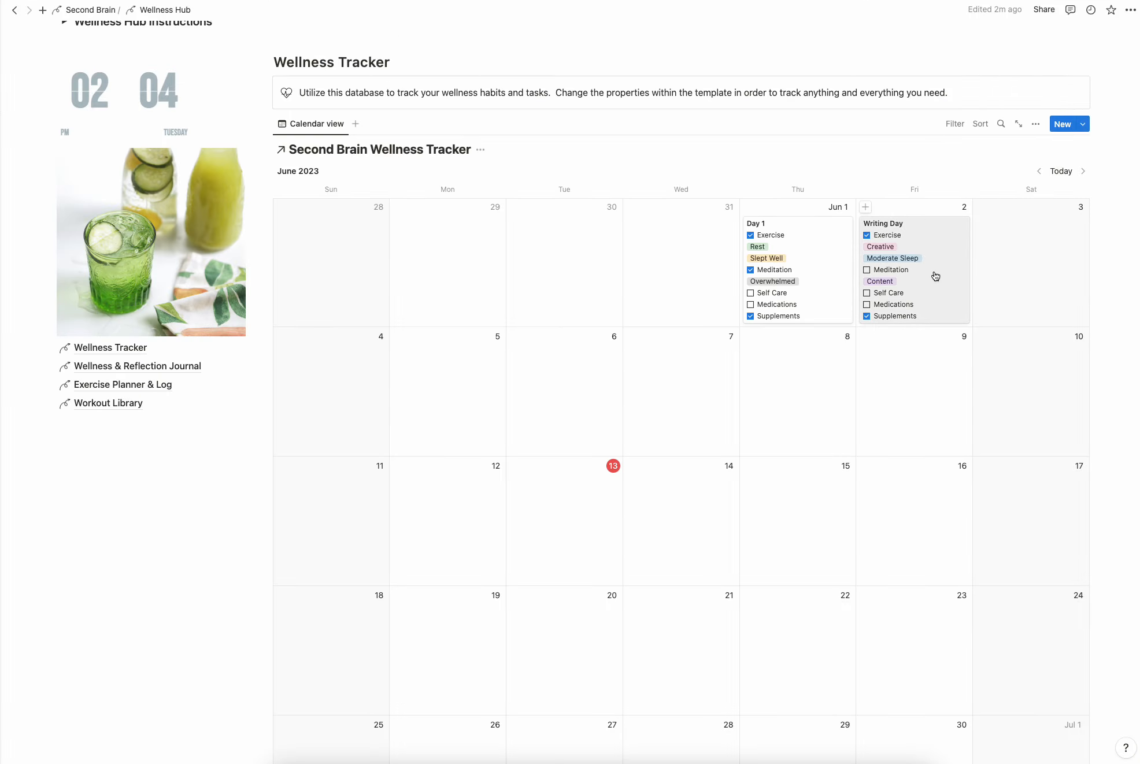
# Examine the configuration of the Add New Gratitude Entry button in the Wellness & Reflection Journal section, and close it without changes
pyautogui.scroll(-5, 935, 271)
pyautogui.scroll(8, 934, 271)
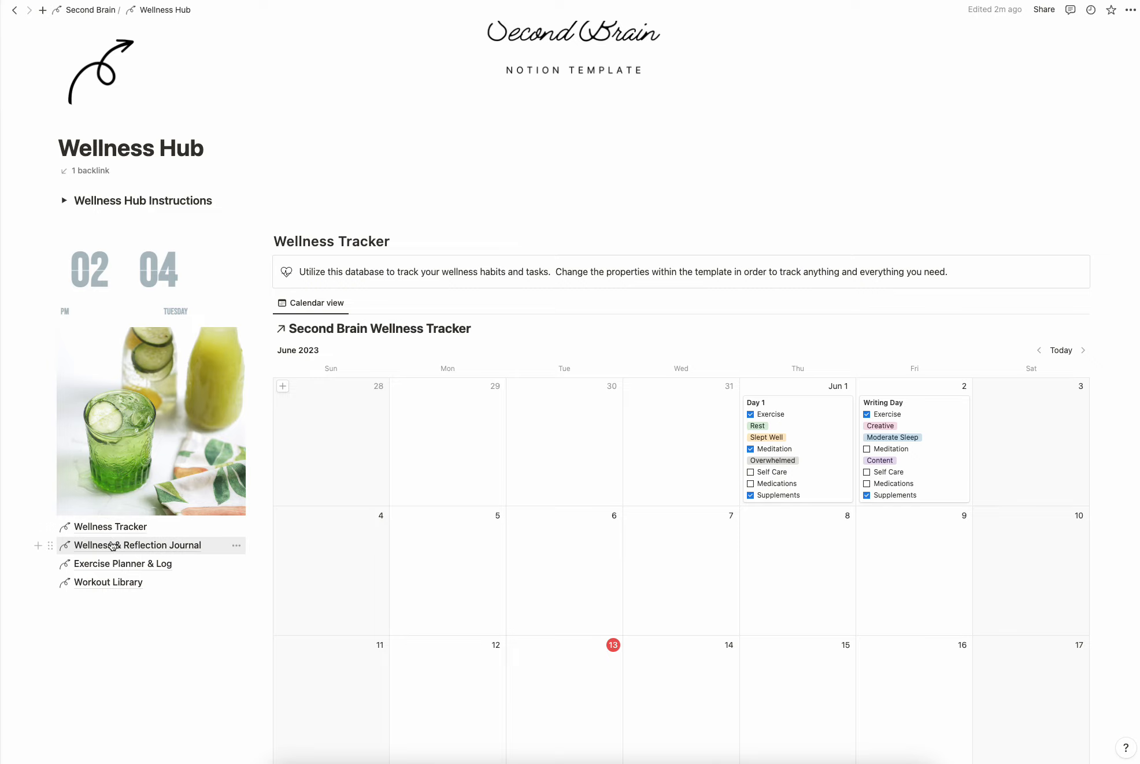
pyautogui.scroll(-12, 110, 540)
pyautogui.scroll(-2, 112, 546)
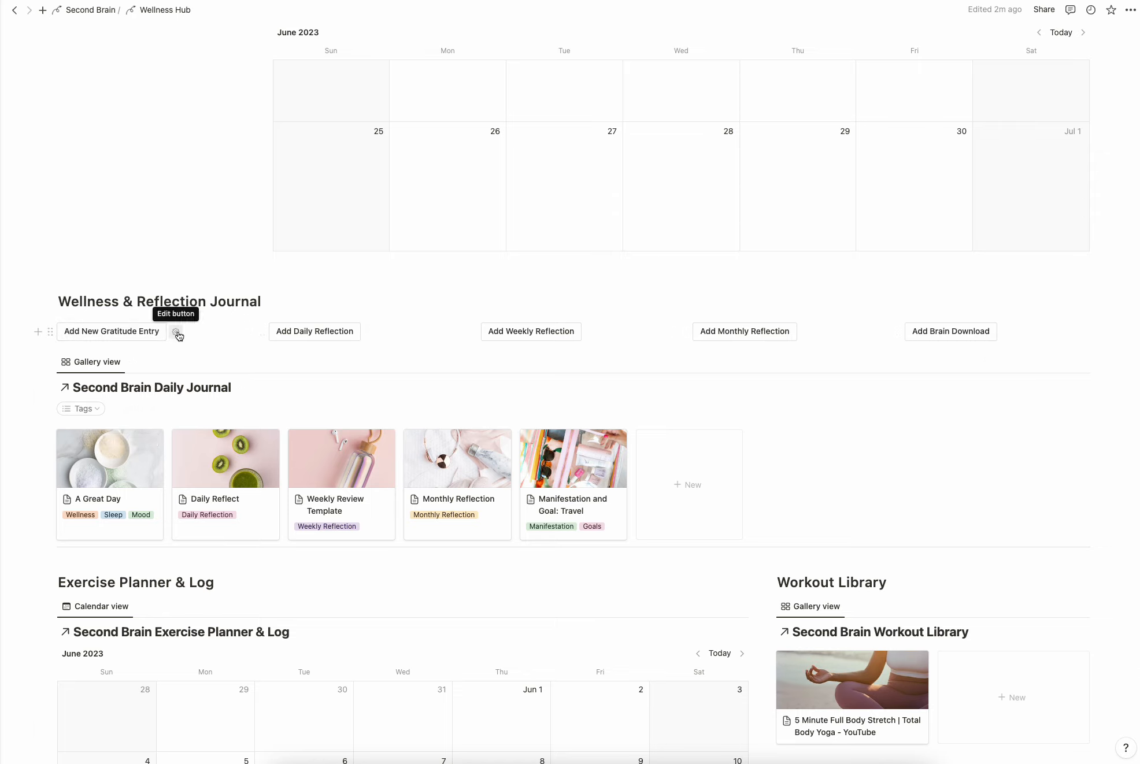
pyautogui.click(176, 332)
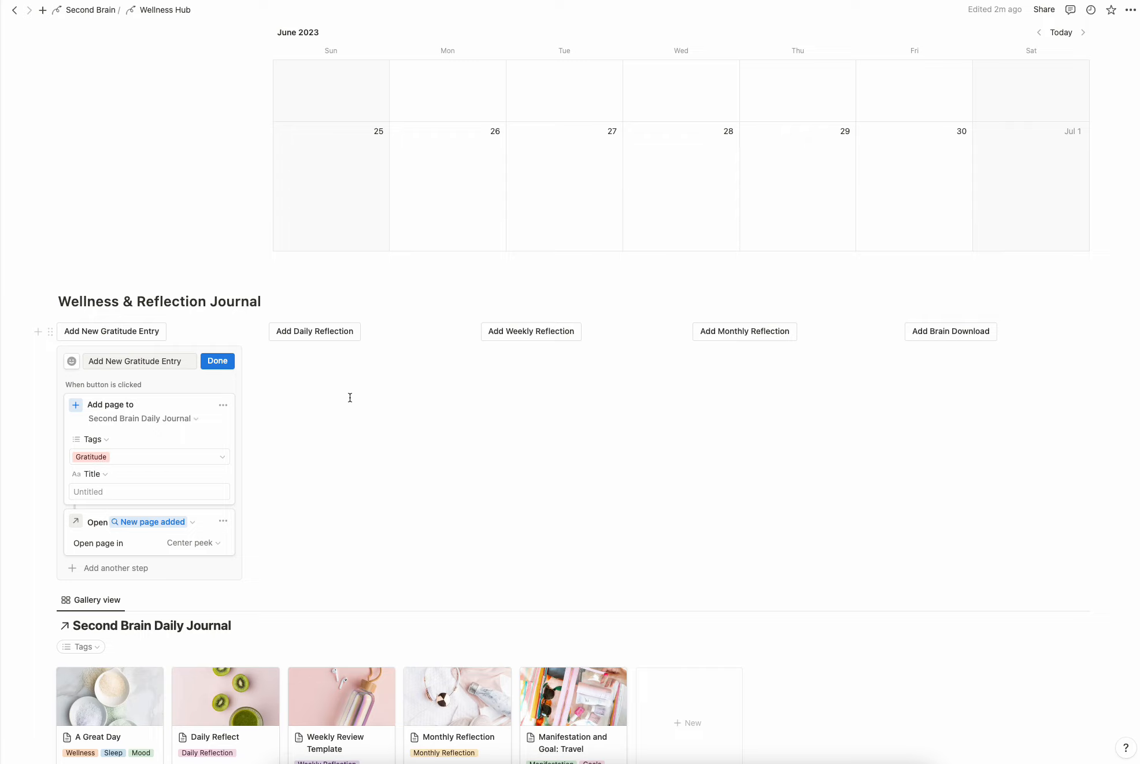
pyautogui.click(304, 277)
pyautogui.click(218, 361)
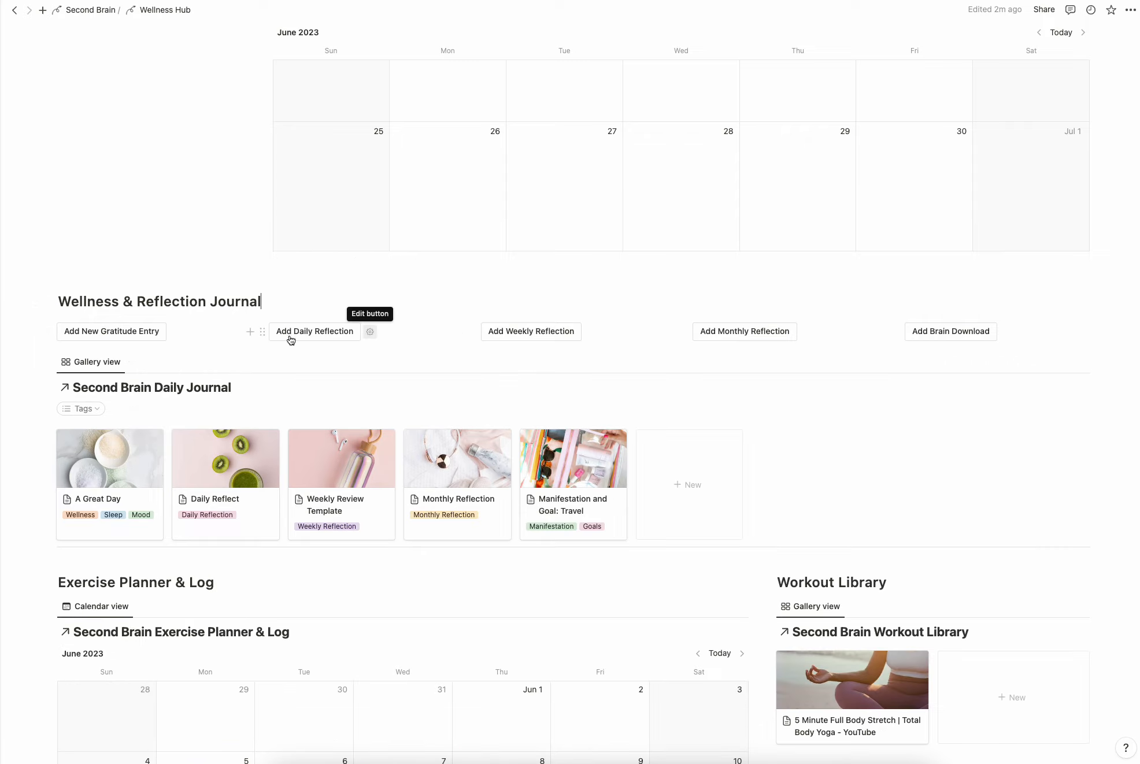
# Create a blank gratitude entry in the Second Brain Daily Journal, close it, and delete it from the gallery
pyautogui.click(137, 330)
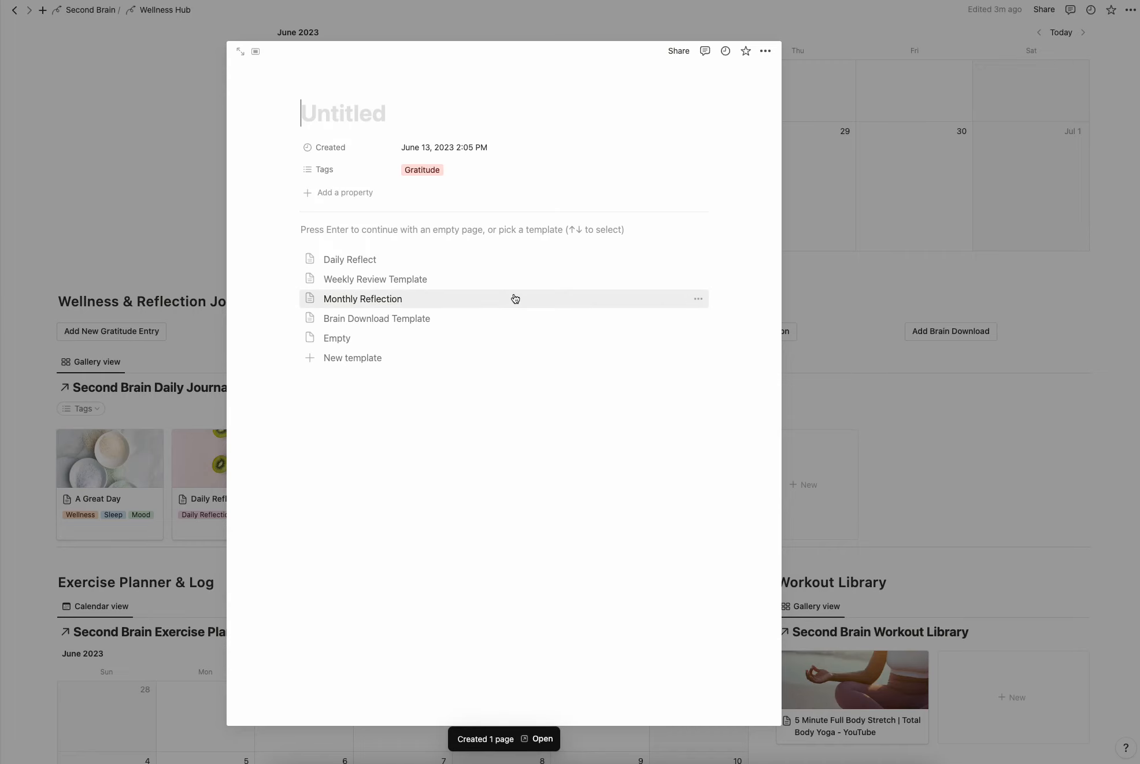
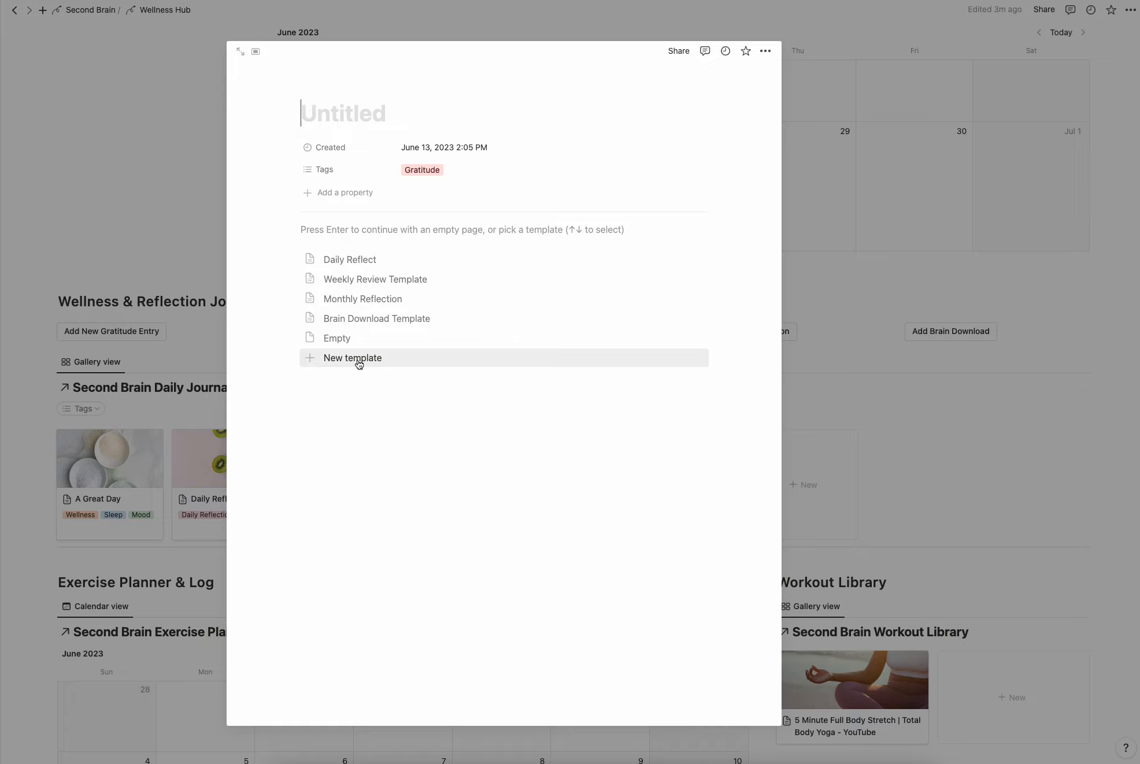
pyautogui.click(357, 410)
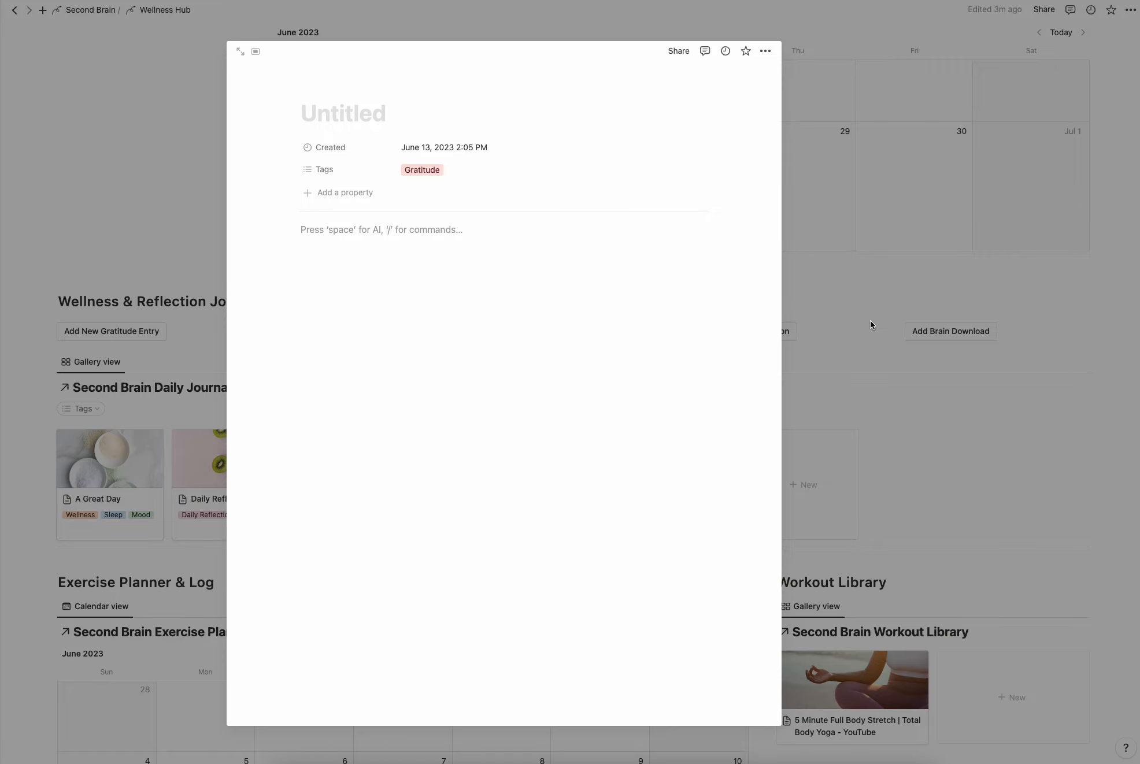
pyautogui.click(827, 294)
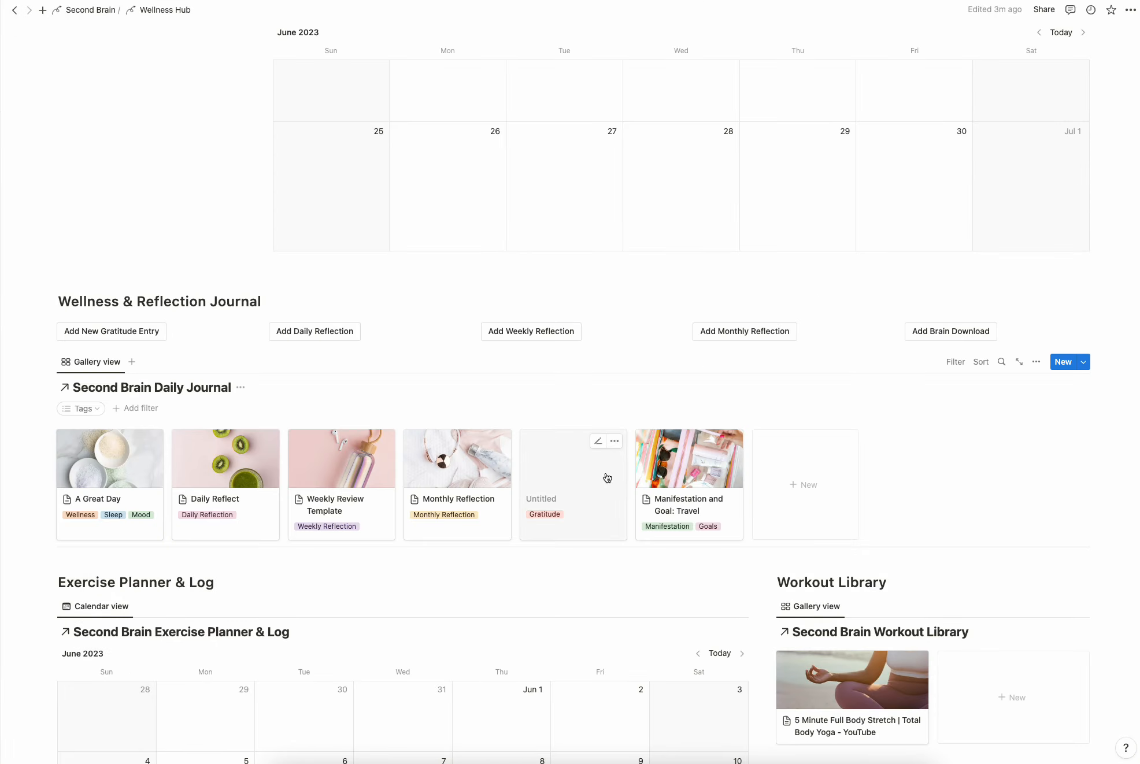
pyautogui.click(614, 441)
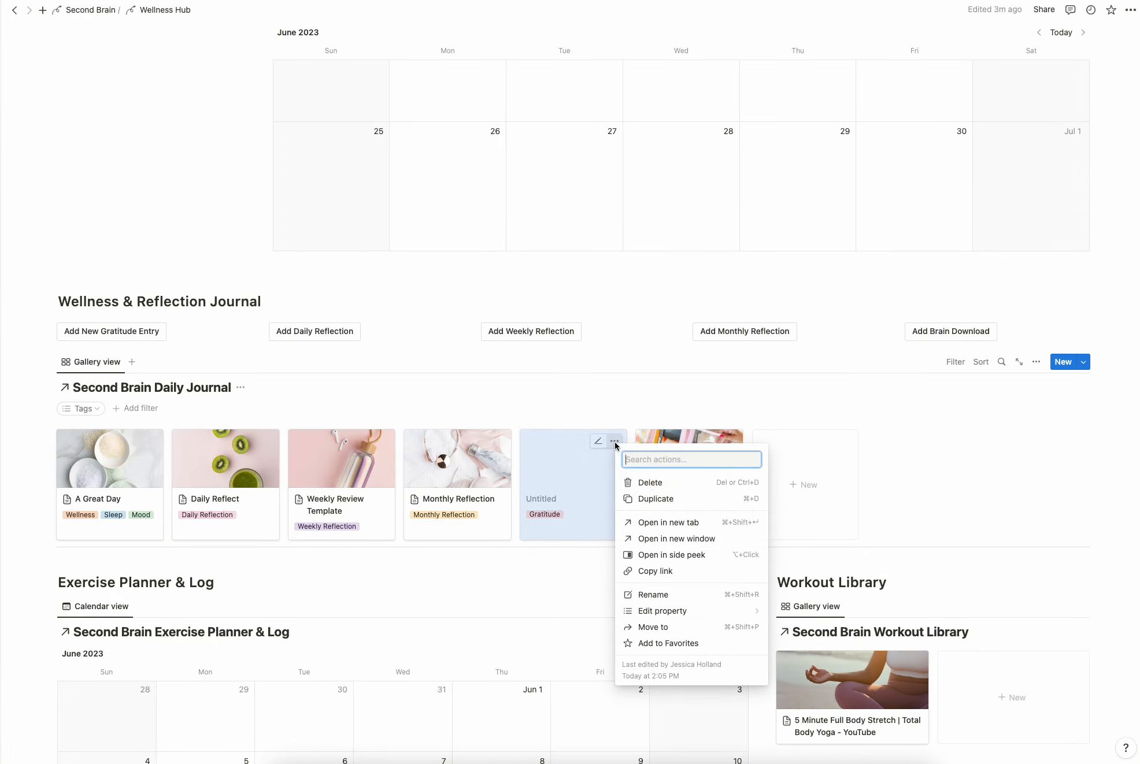
pyautogui.click(651, 485)
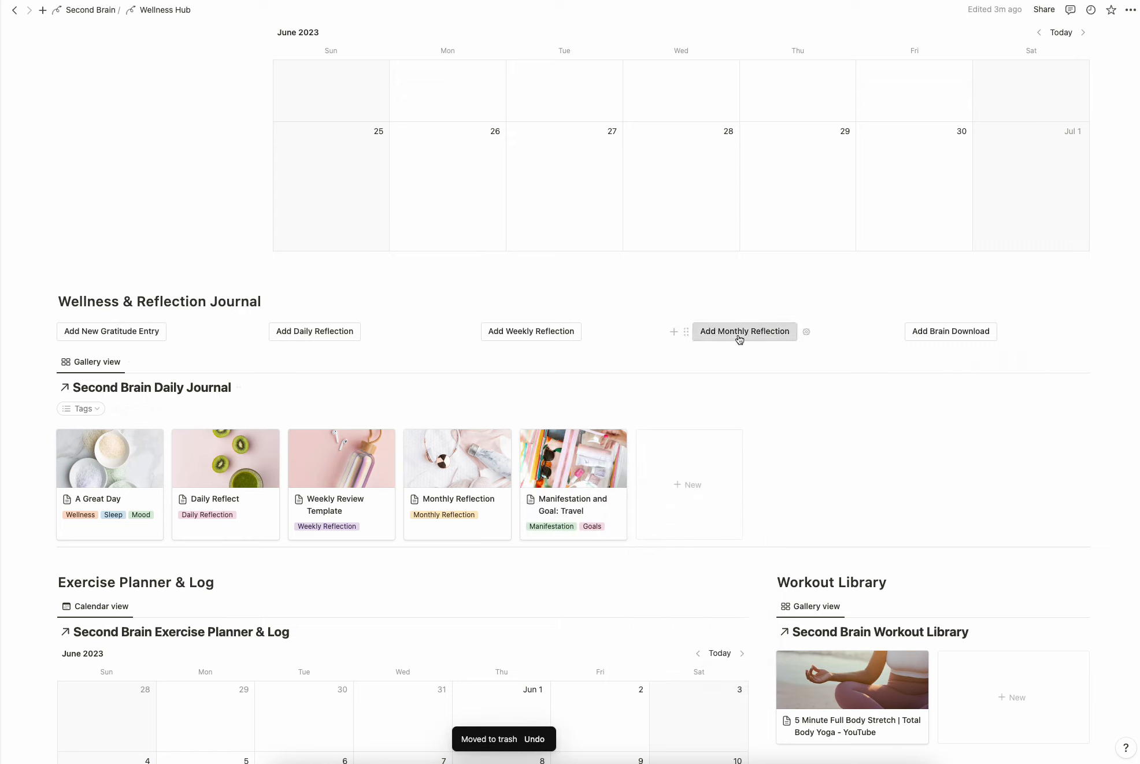
# Look over the Exercise Planner & Log section, open the Workout Library page, and view and collapse its instructions
pyautogui.scroll(-2, 798, 354)
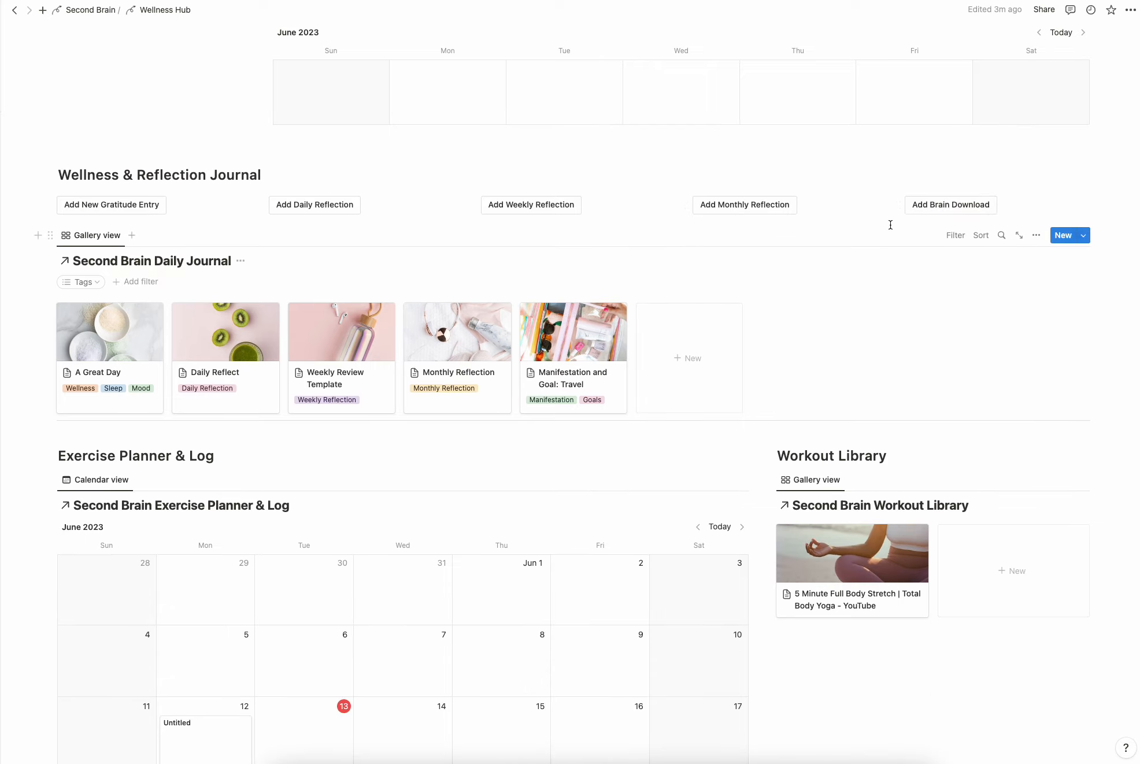
pyautogui.scroll(-5, 890, 226)
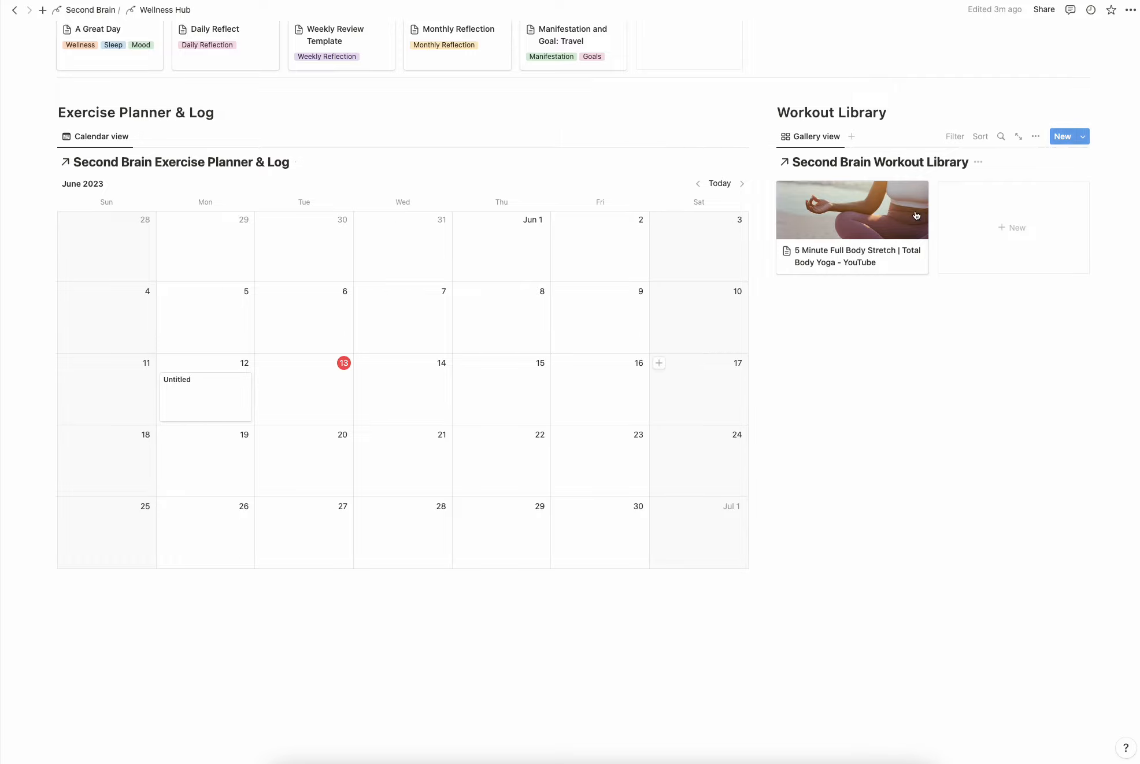
pyautogui.scroll(12, 929, 352)
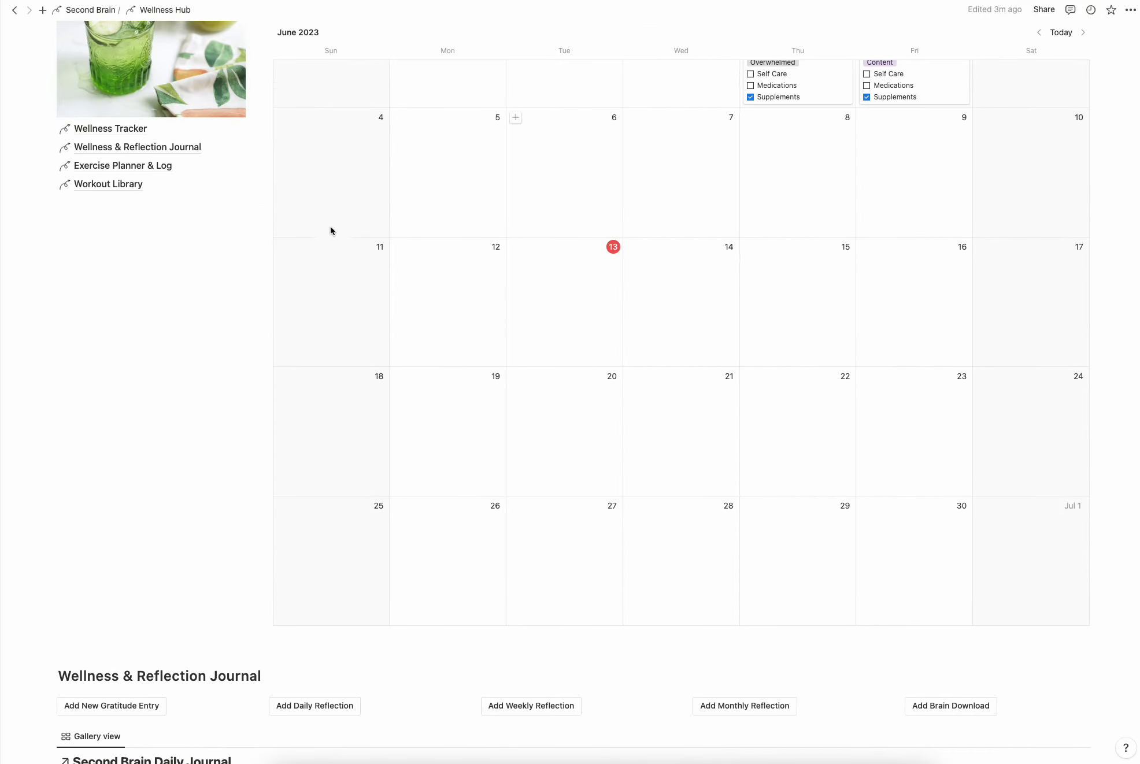
pyautogui.click(109, 183)
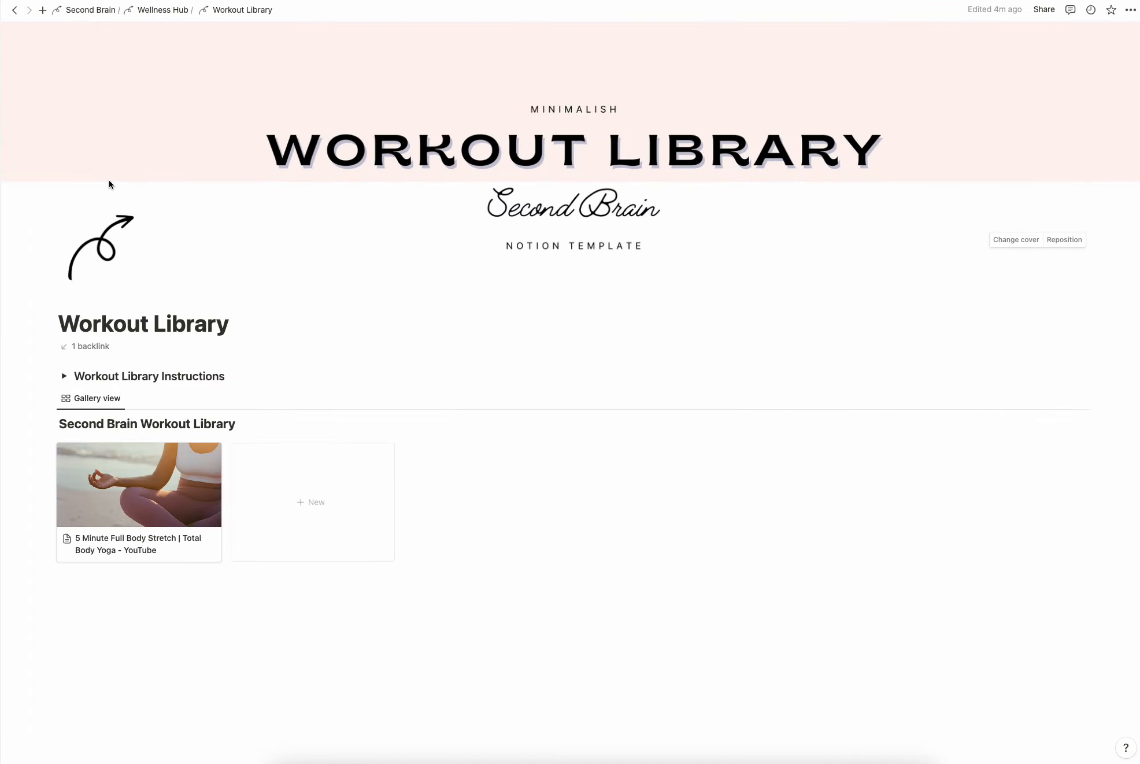
pyautogui.scroll(-1, 384, 268)
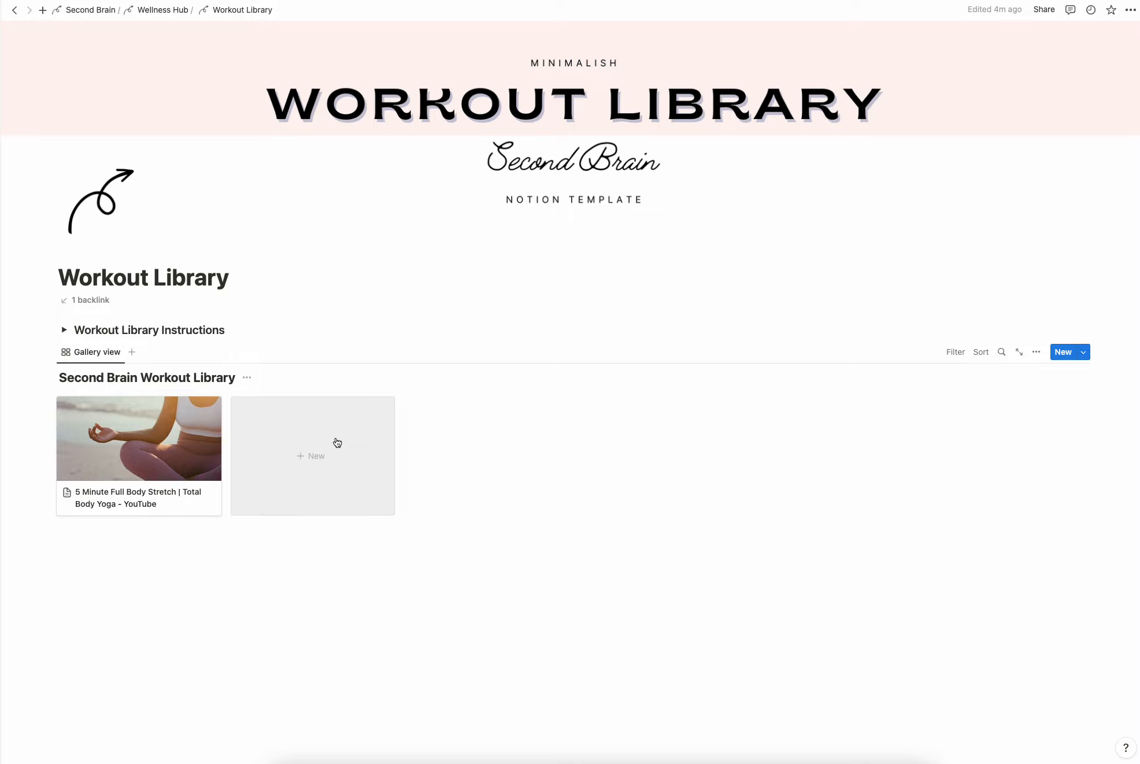
pyautogui.click(65, 331)
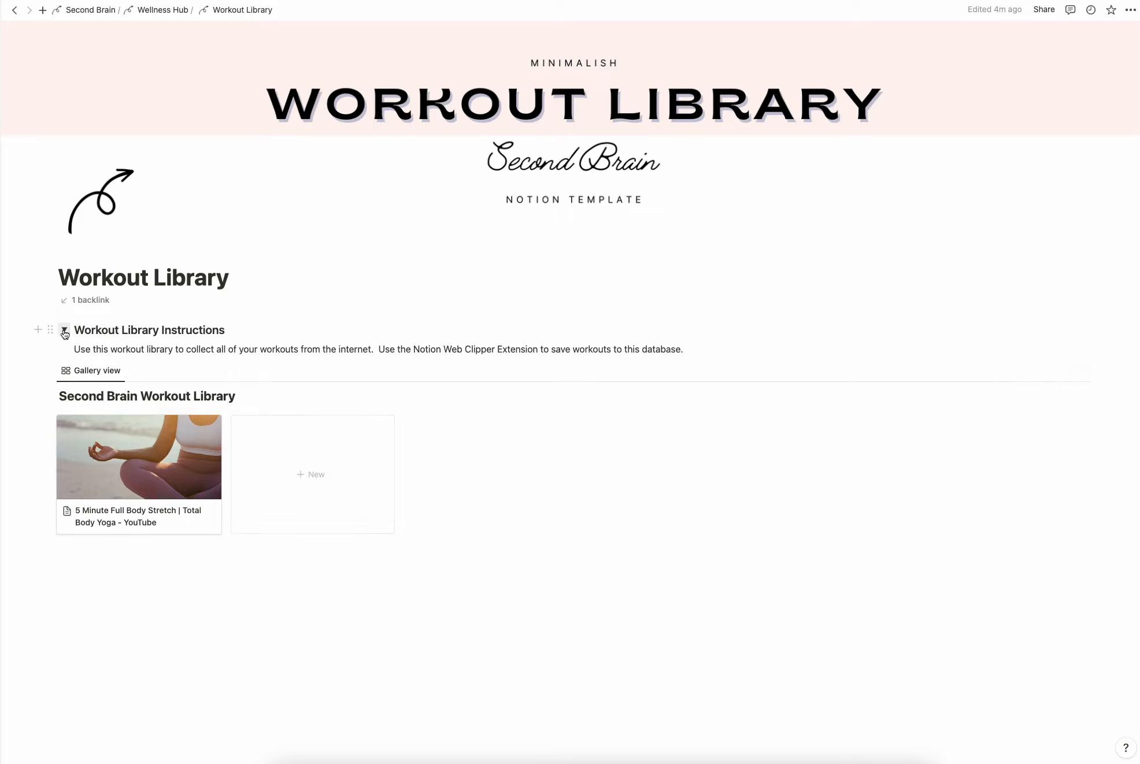
pyautogui.click(64, 331)
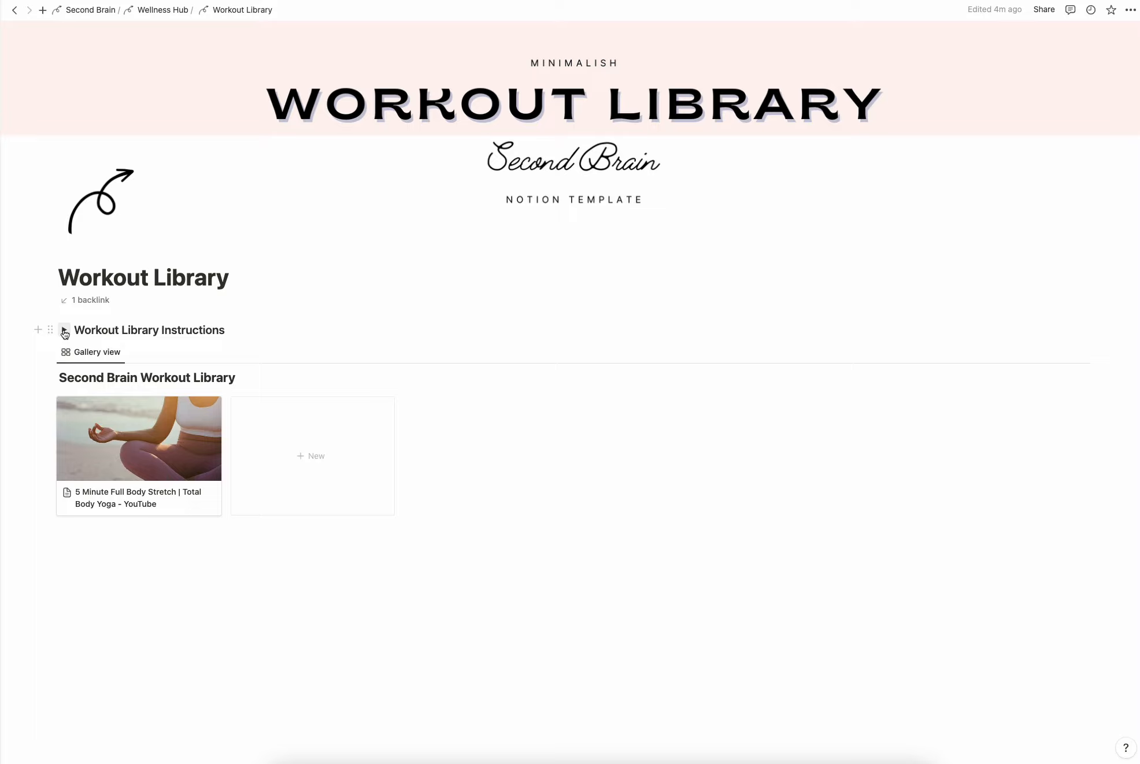
# Open the 5 Minute Full Body Stretch entry in the Workout Library, briefly play and pause its embedded video, and close it
pyautogui.click(125, 443)
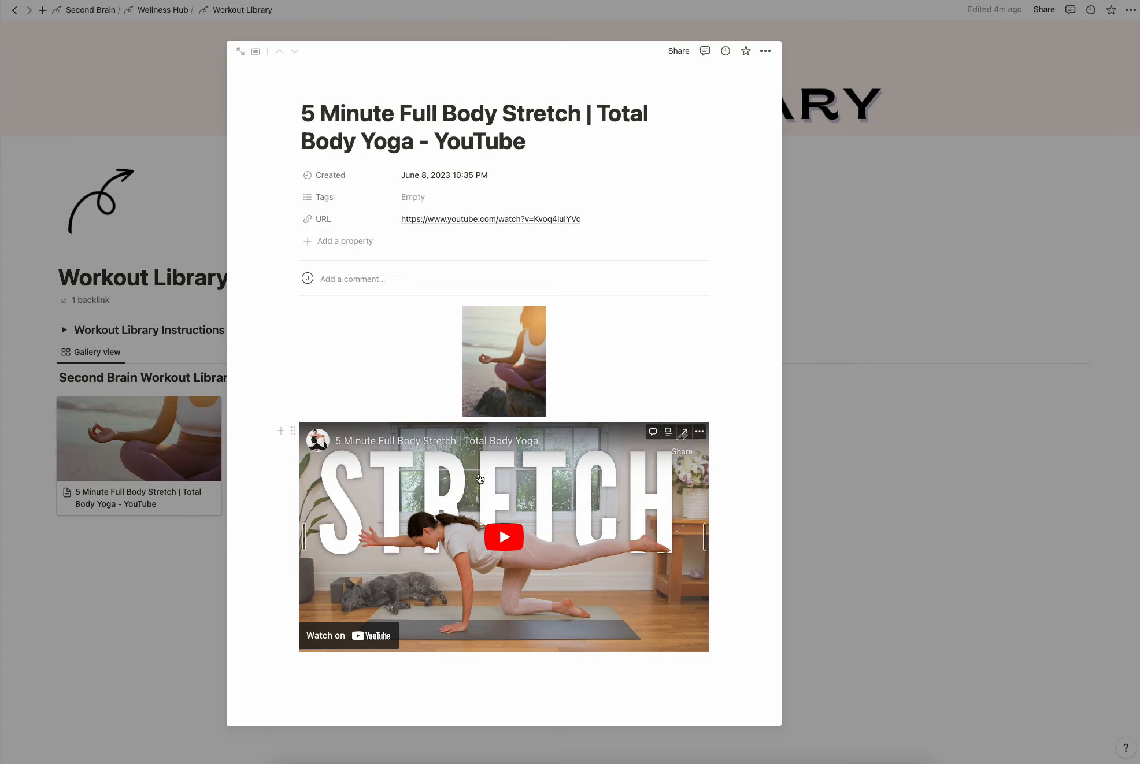
pyautogui.click(505, 541)
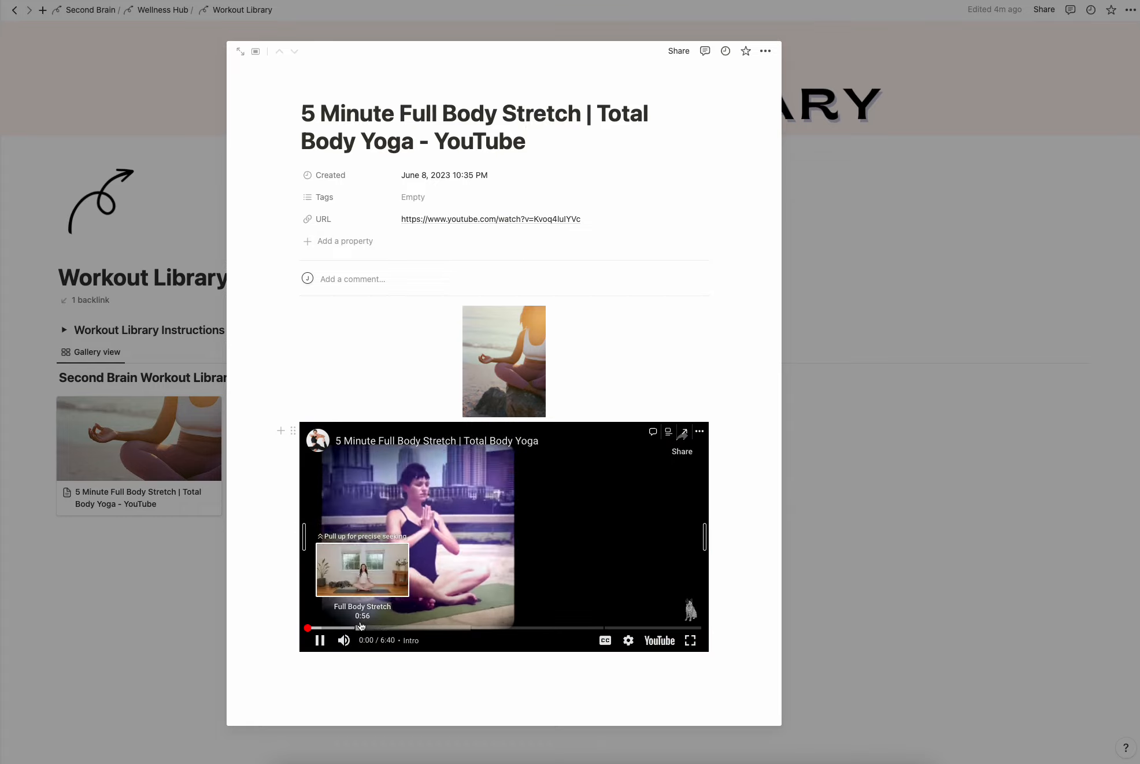
pyautogui.click(321, 642)
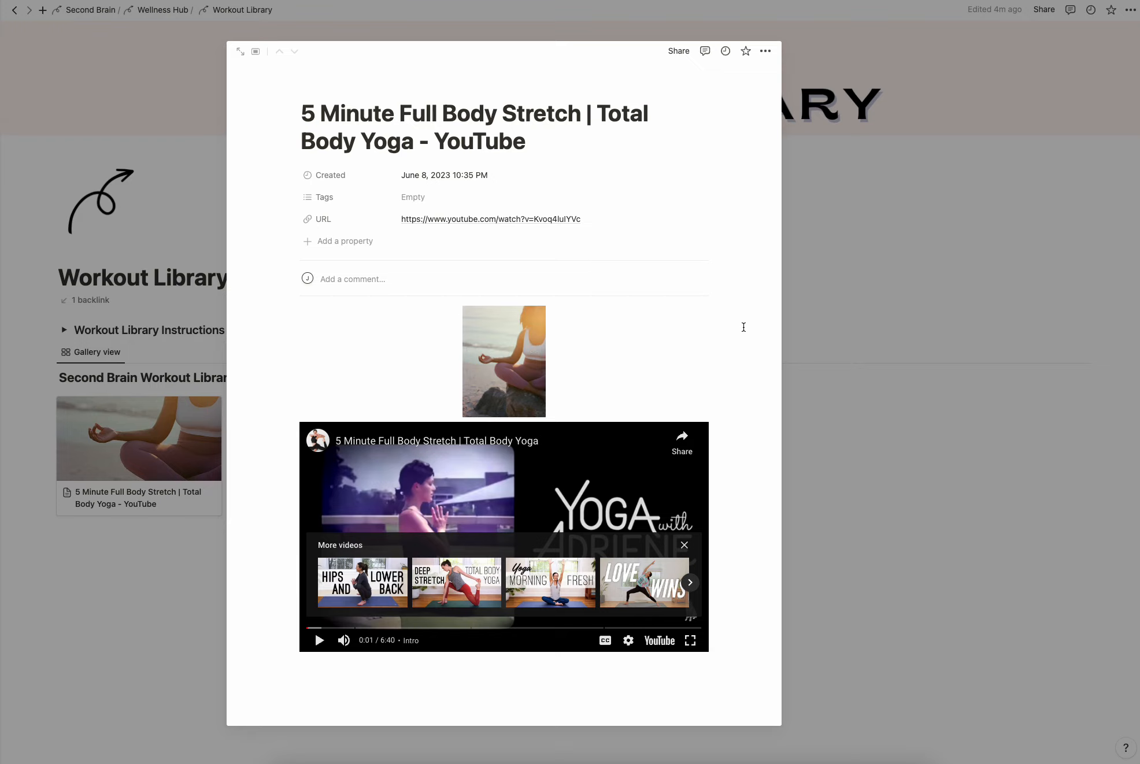
pyautogui.click(865, 469)
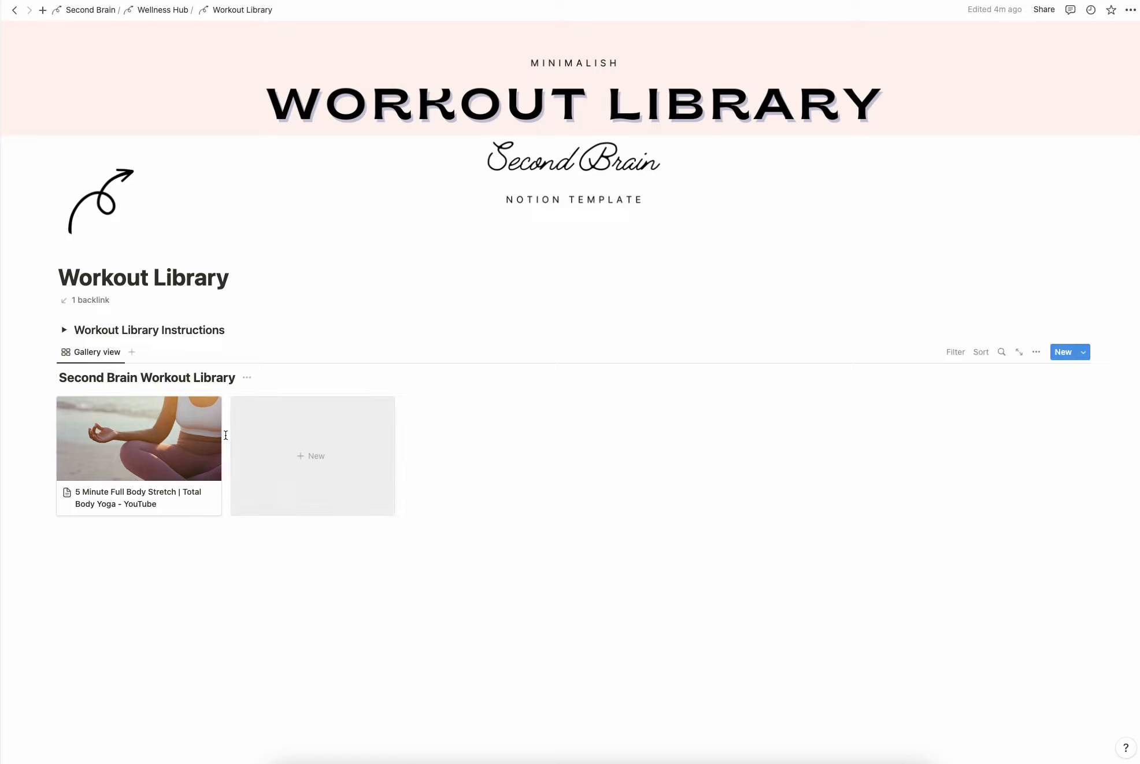
# Create a blank entry in the Second Brain Workout Library gallery, close it, and delete it
pyautogui.click(329, 449)
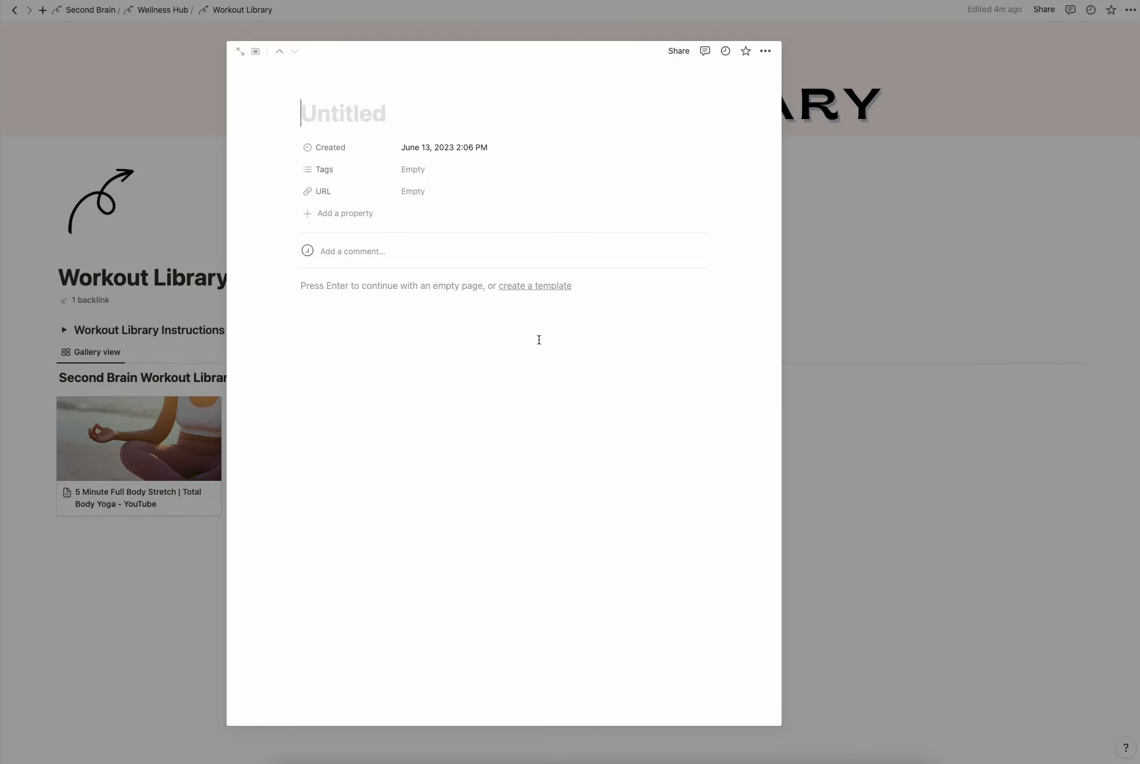
pyautogui.click(864, 454)
pyautogui.click(382, 408)
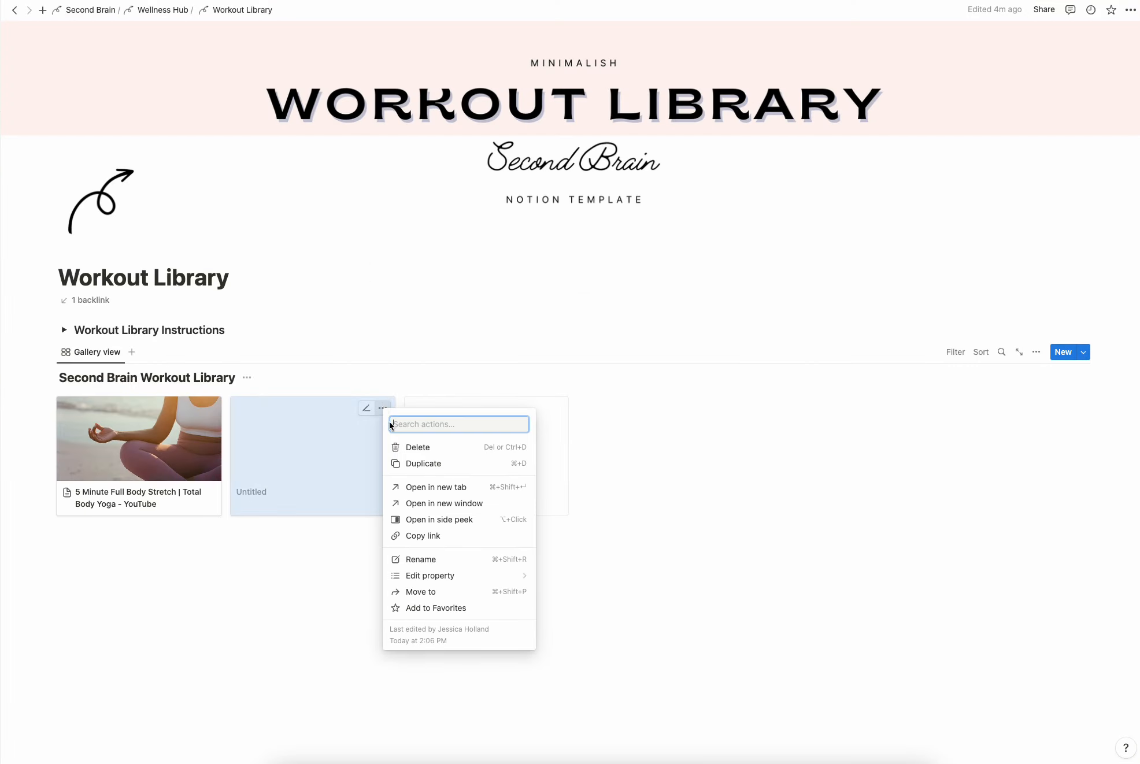
pyautogui.click(412, 447)
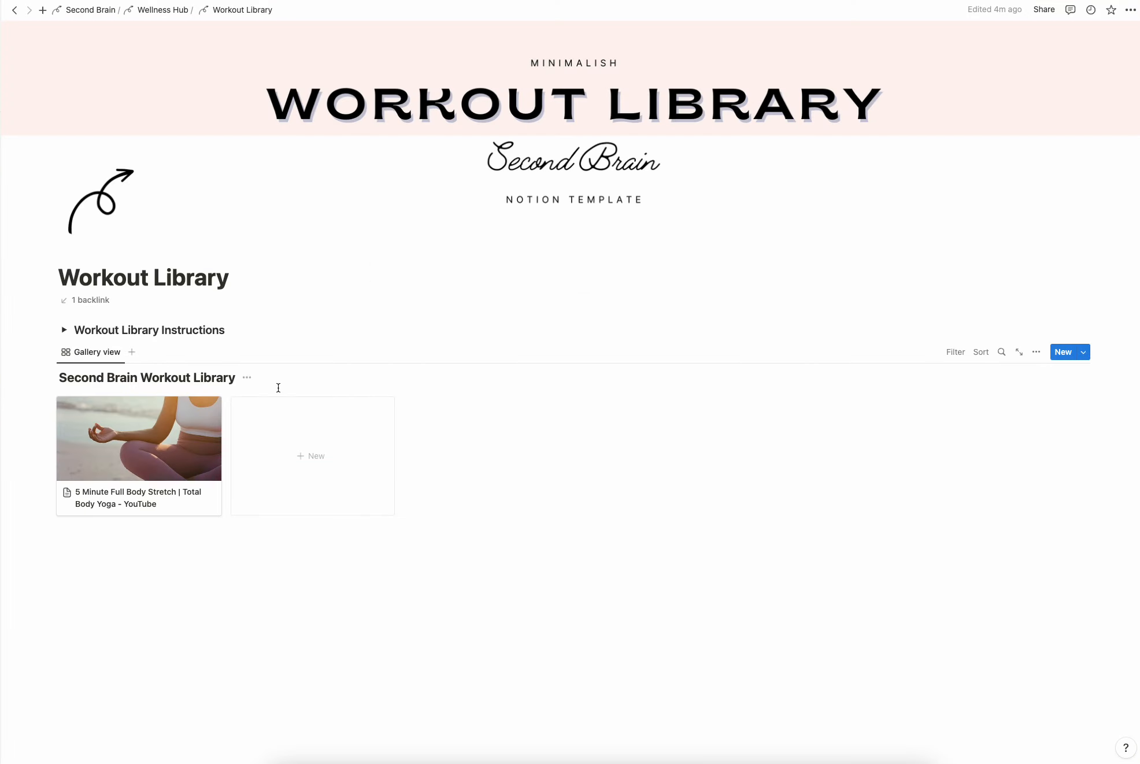
# Go through the Wellness Hub to the Exercise Planner & Log page and add a June 13 calendar entry from the Exercise Planner template
pyautogui.click(168, 9)
pyautogui.scroll(-2, 158, 635)
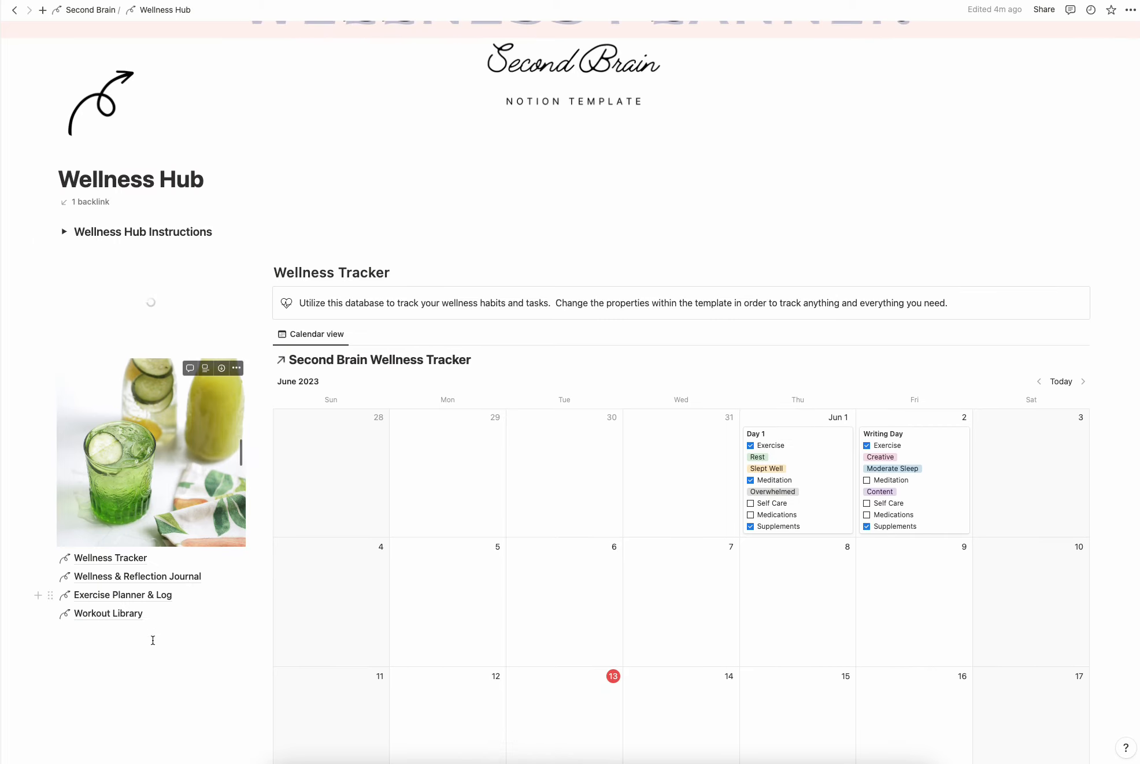
pyautogui.click(139, 597)
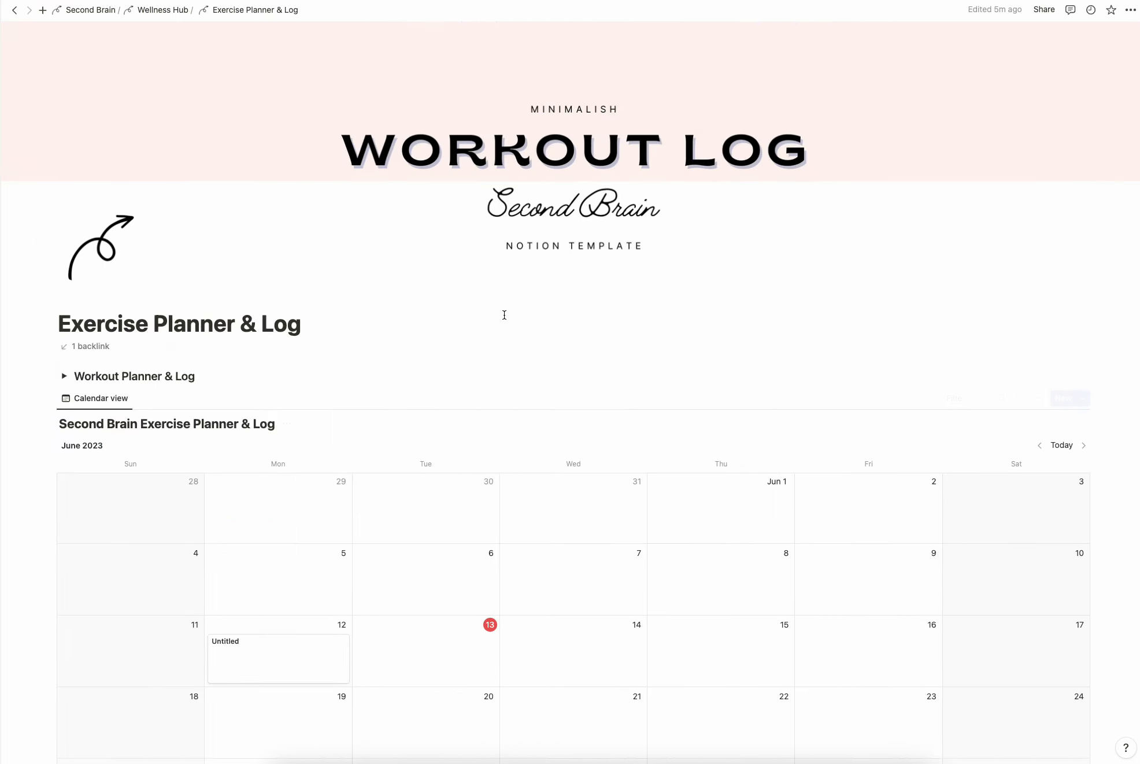
pyautogui.scroll(-5, 505, 315)
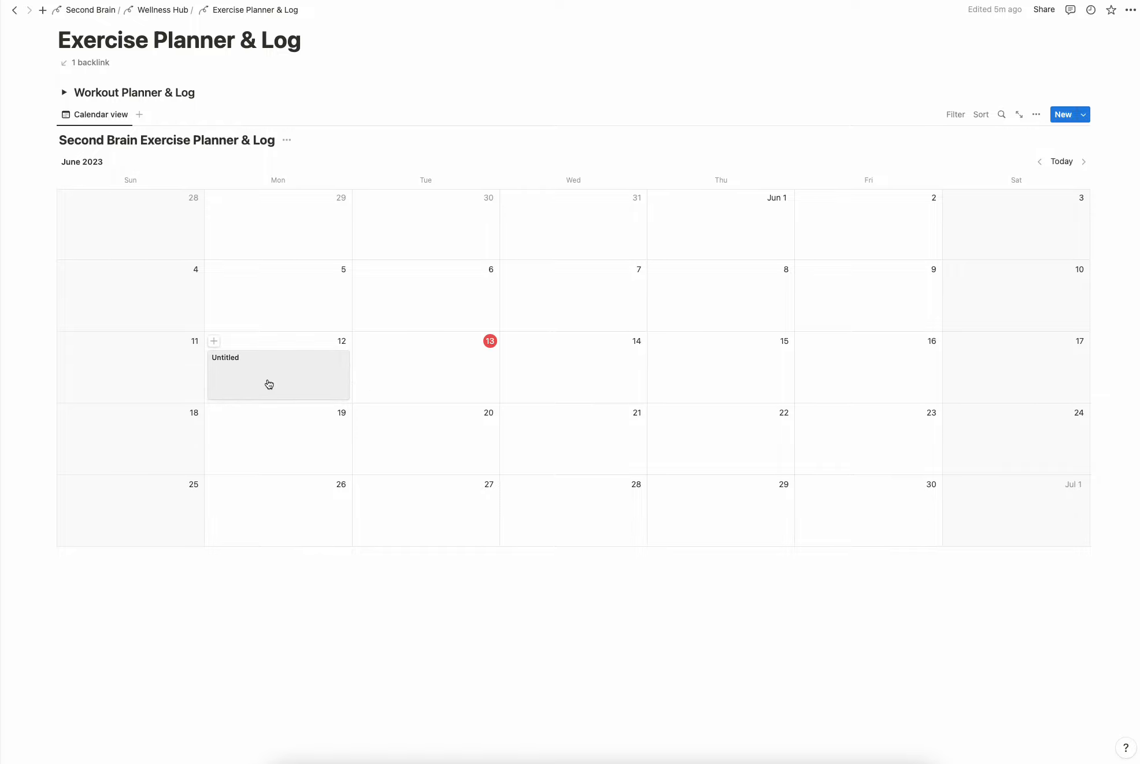
pyautogui.click(362, 341)
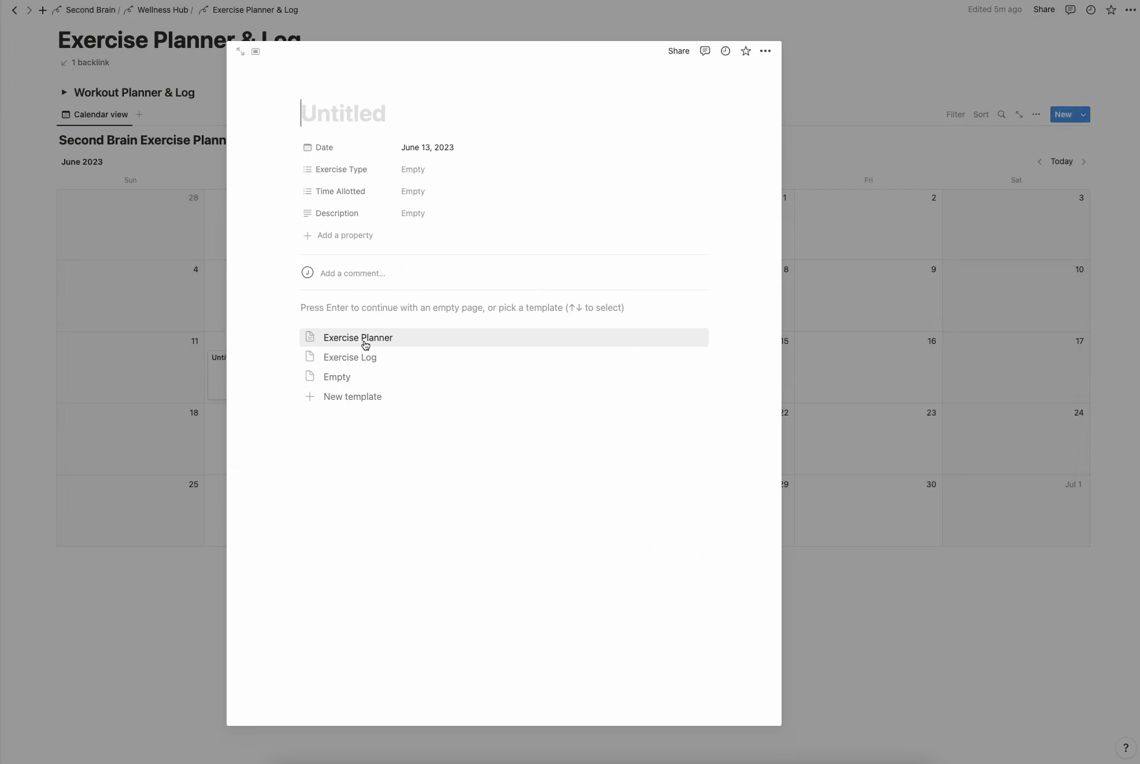
pyautogui.click(356, 344)
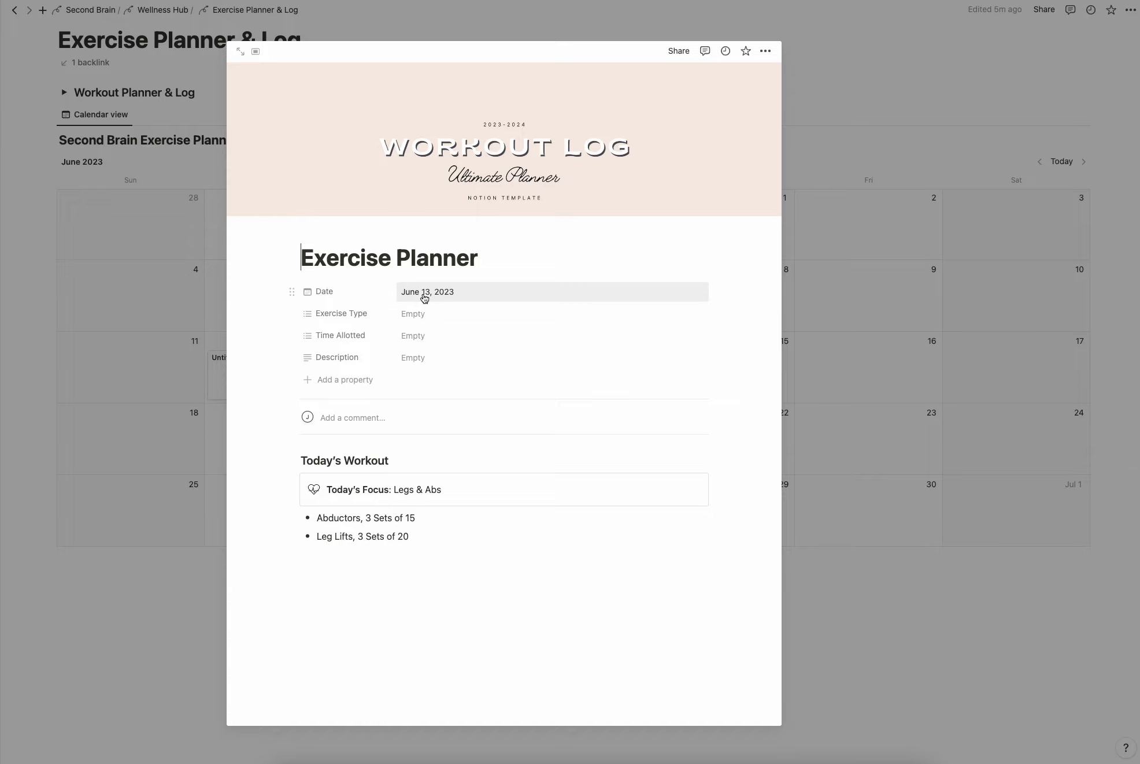
# Look over the Exercise Type and Time Allotted options and the Description field, and close the Exercise Planner entry without changes
pyautogui.click(409, 314)
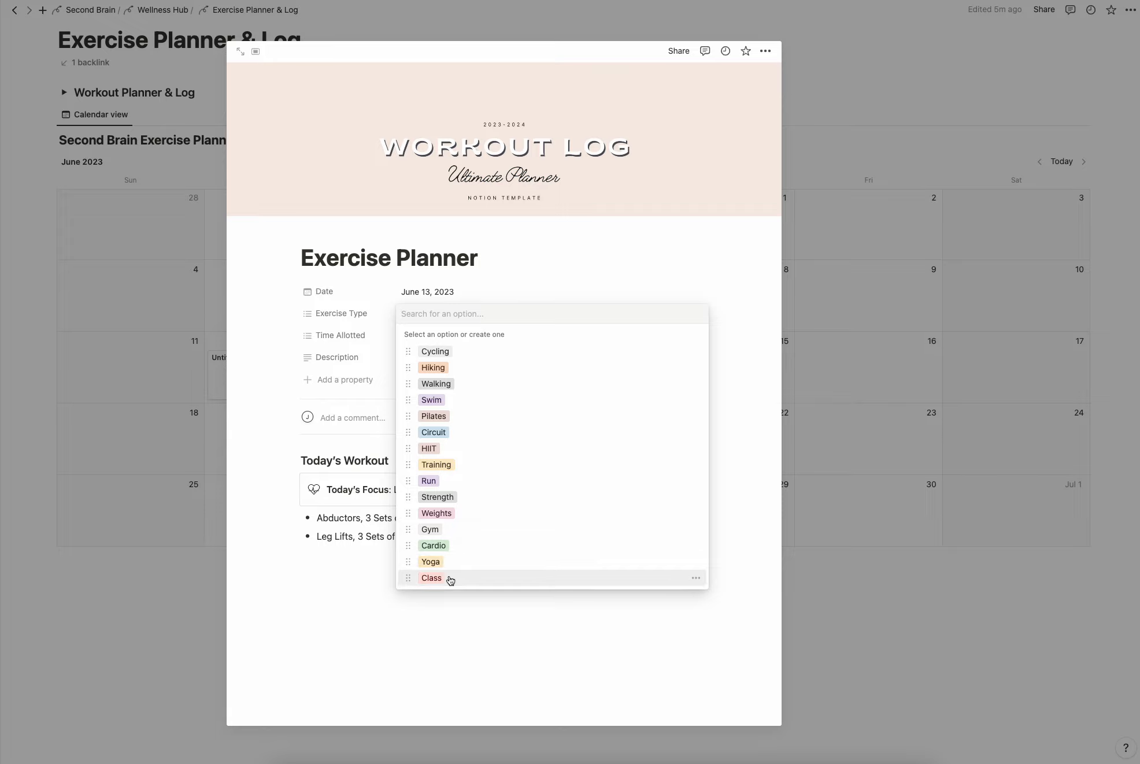
pyautogui.click(552, 270)
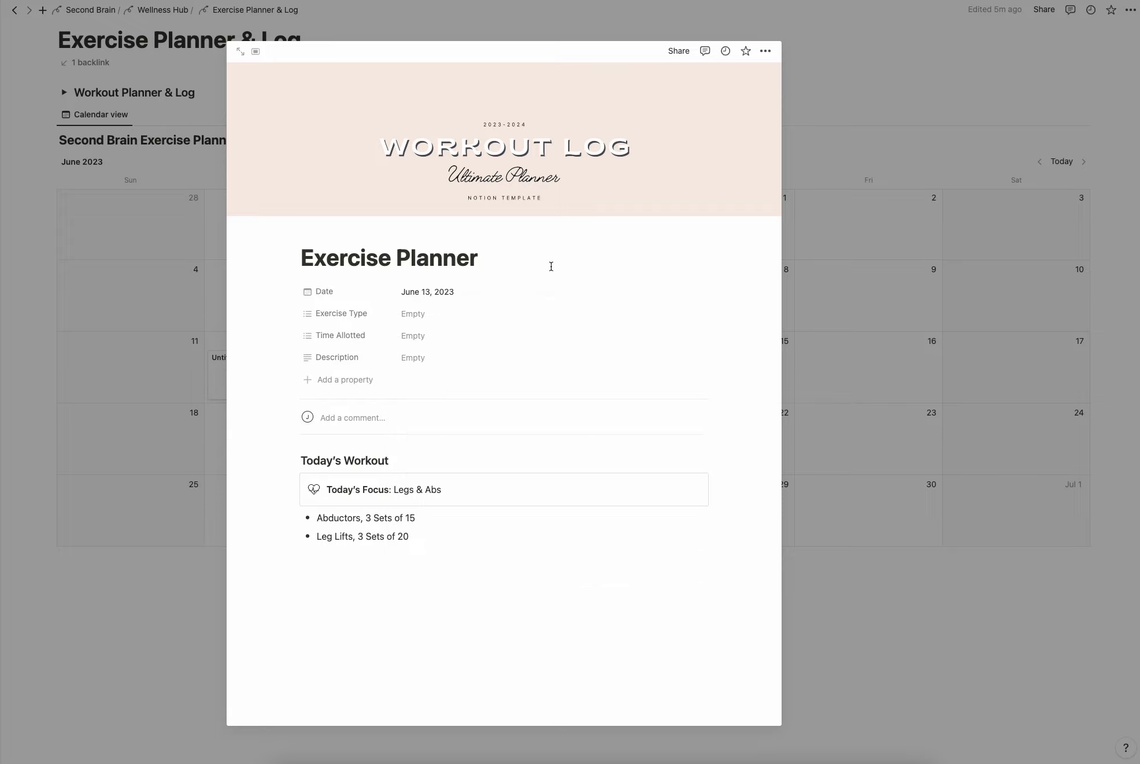
pyautogui.click(421, 335)
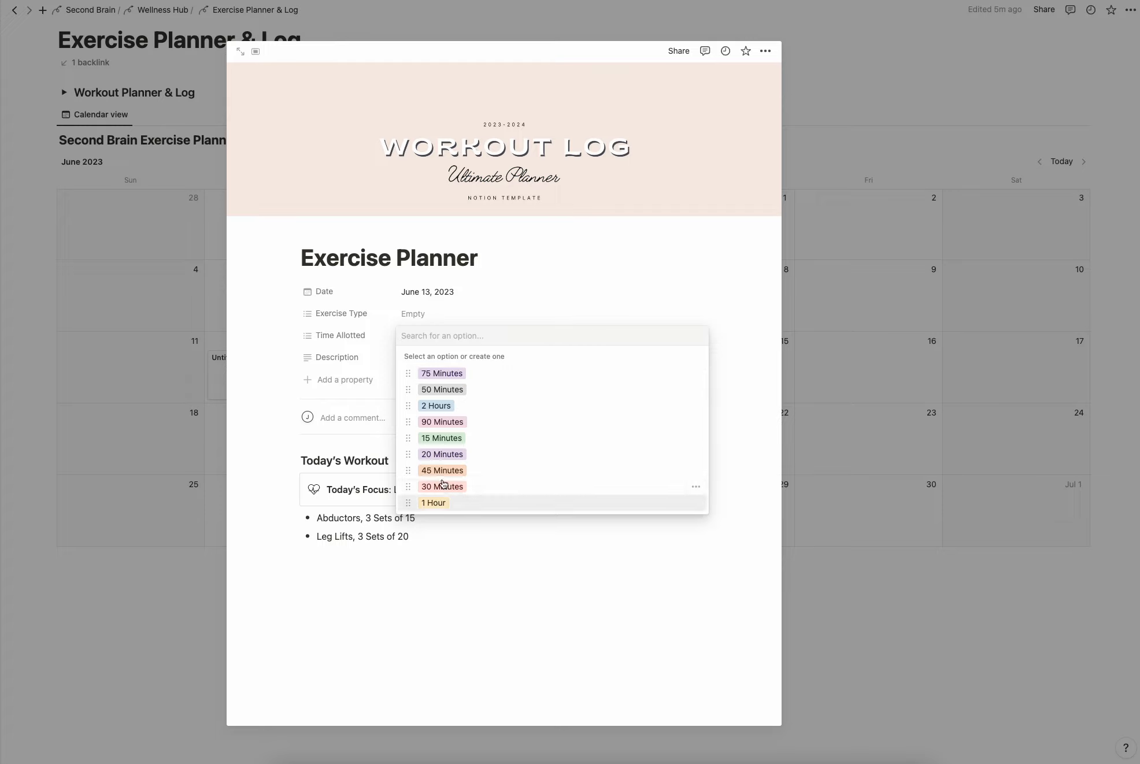
pyautogui.click(513, 278)
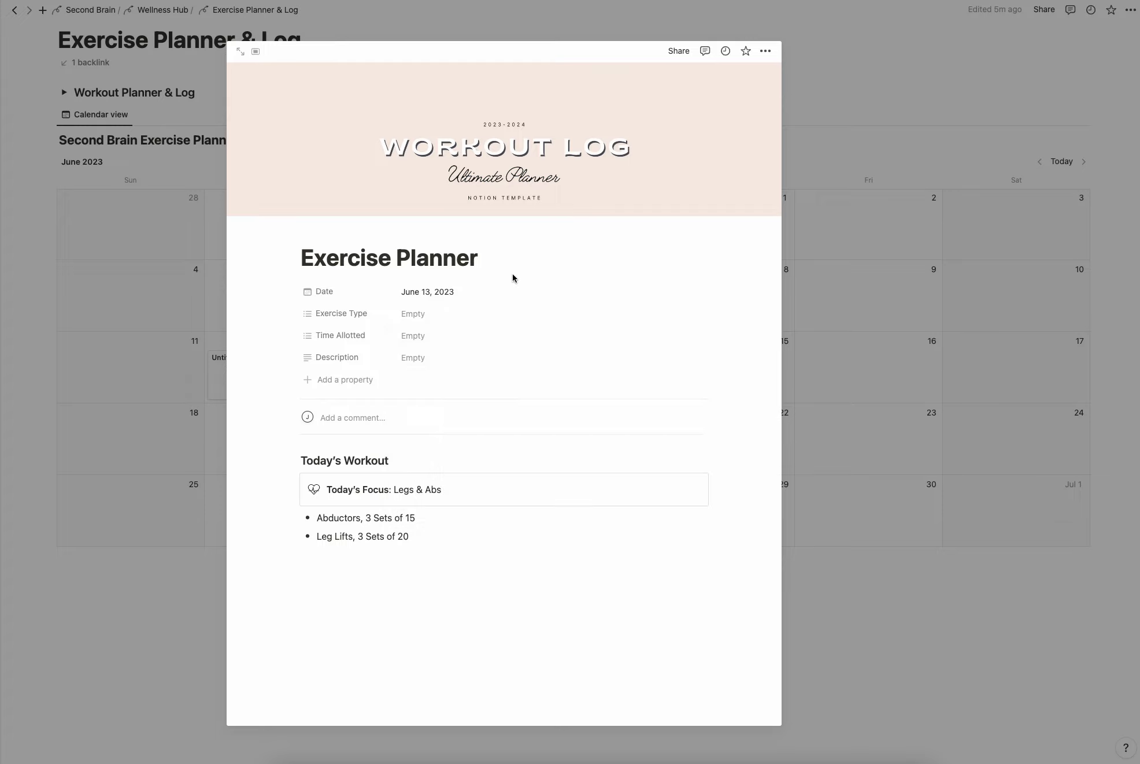
pyautogui.click(408, 358)
pyautogui.click(568, 317)
pyautogui.click(849, 356)
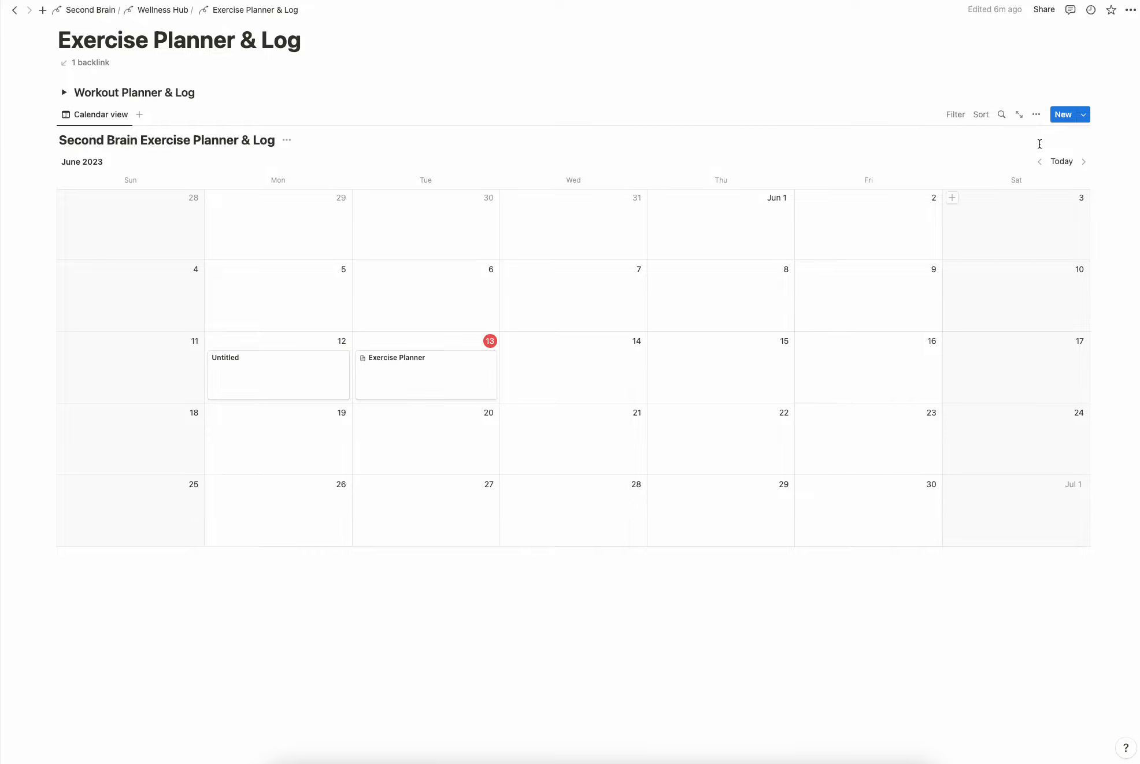
# Check which properties are shown in the exercise calendar view, and close the view options without changes
pyautogui.click(1035, 115)
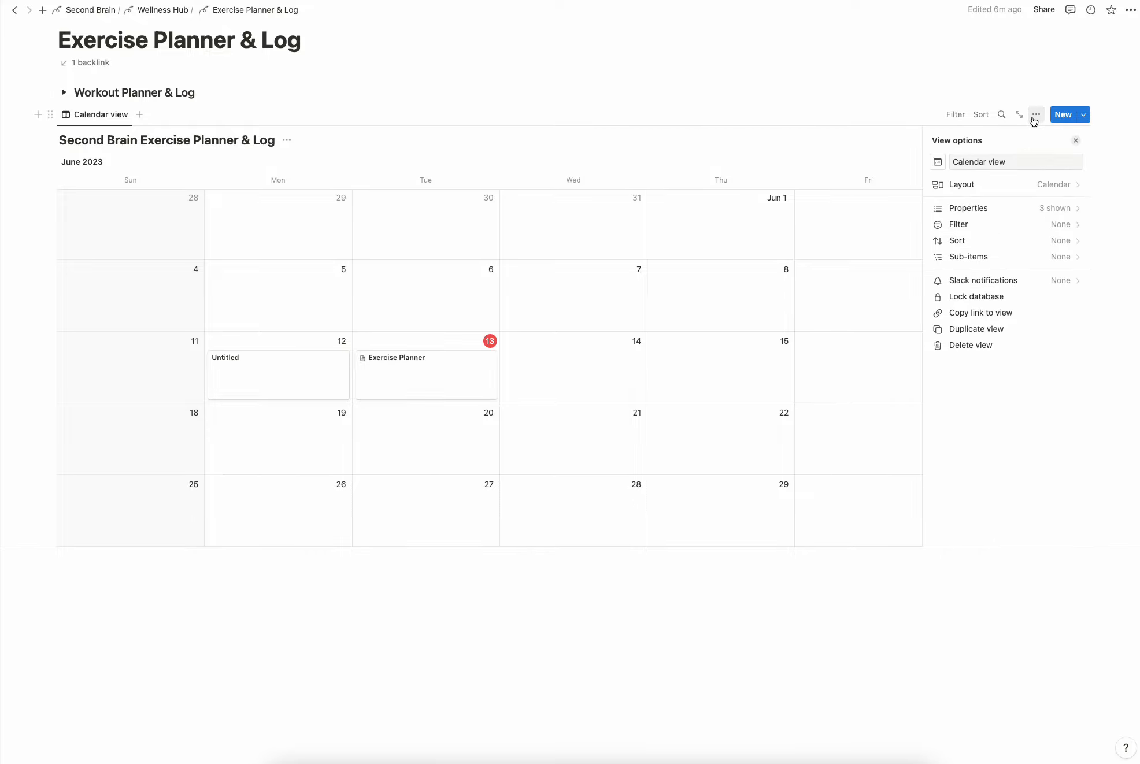
pyautogui.click(1043, 207)
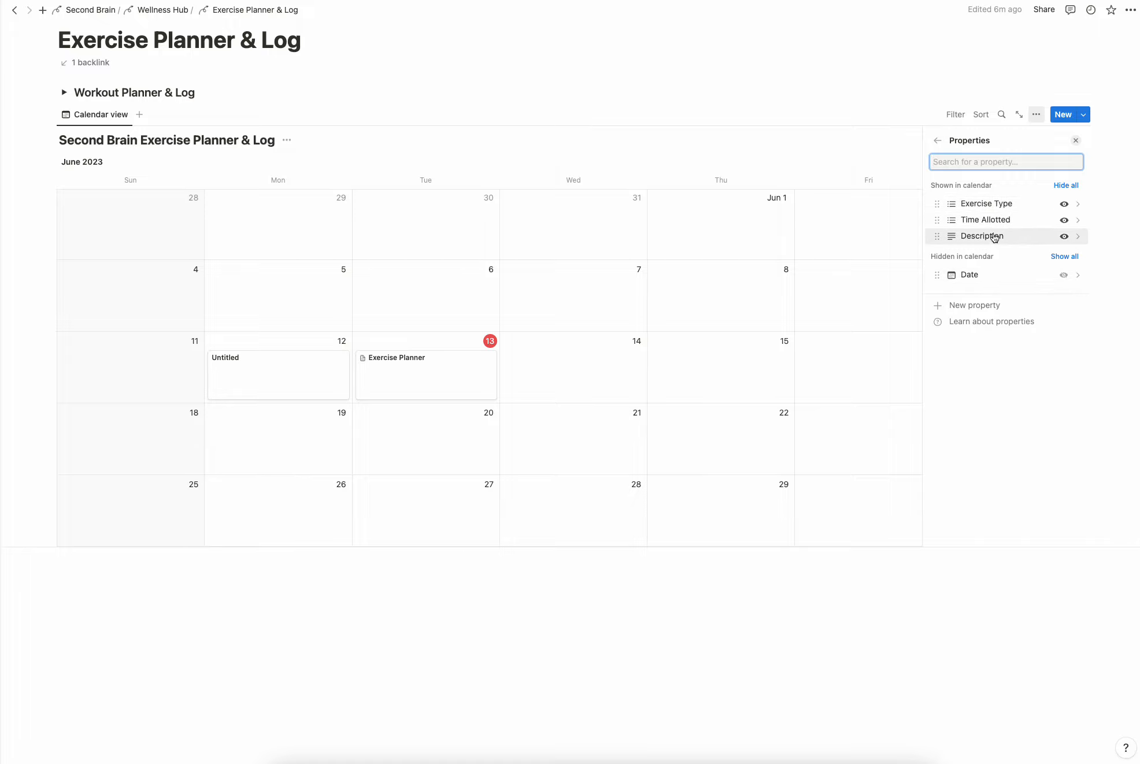
pyautogui.click(618, 96)
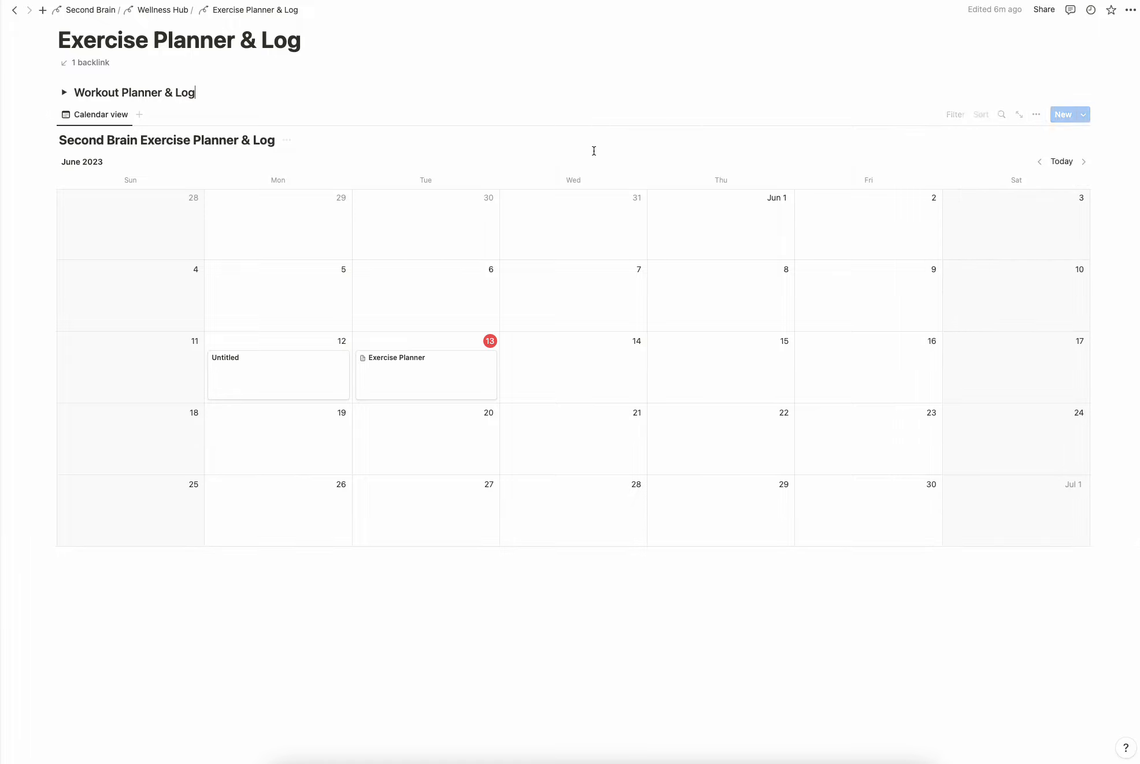
# Reopen the June 13 Exercise Planner entry and set Exercise Type to Circuit and Time Allotted to 50 Minutes
pyautogui.click(425, 380)
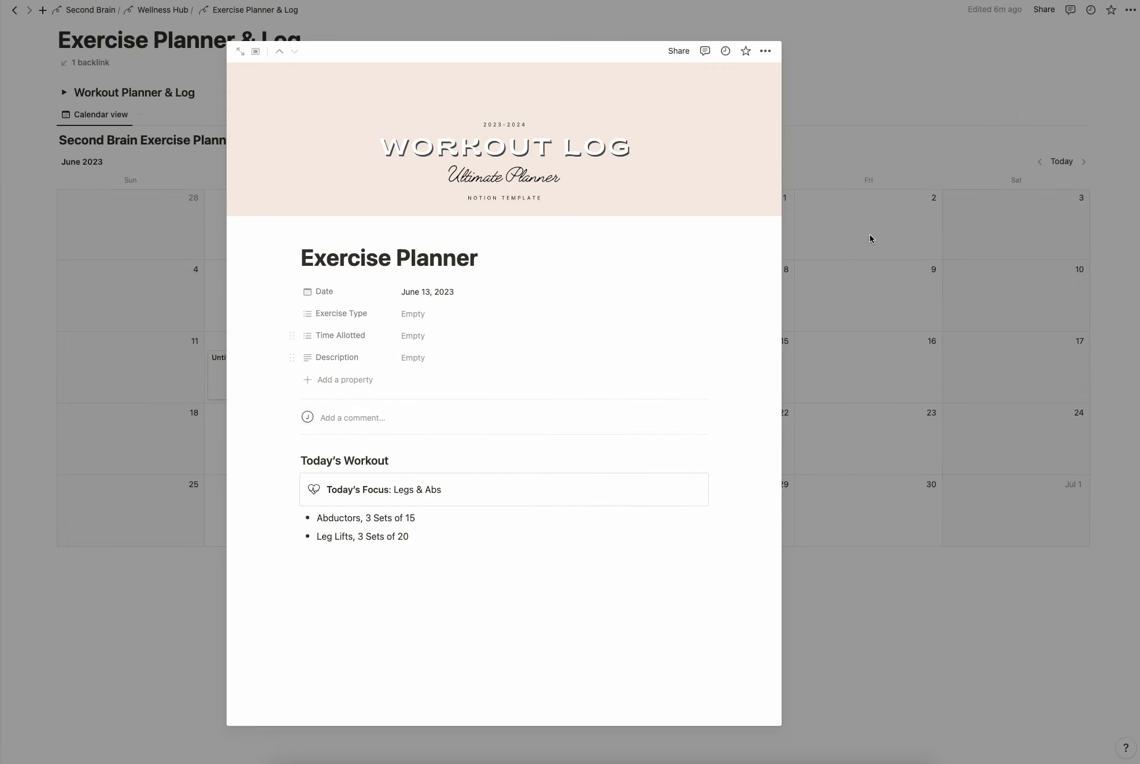
pyautogui.click(851, 139)
pyautogui.click(445, 393)
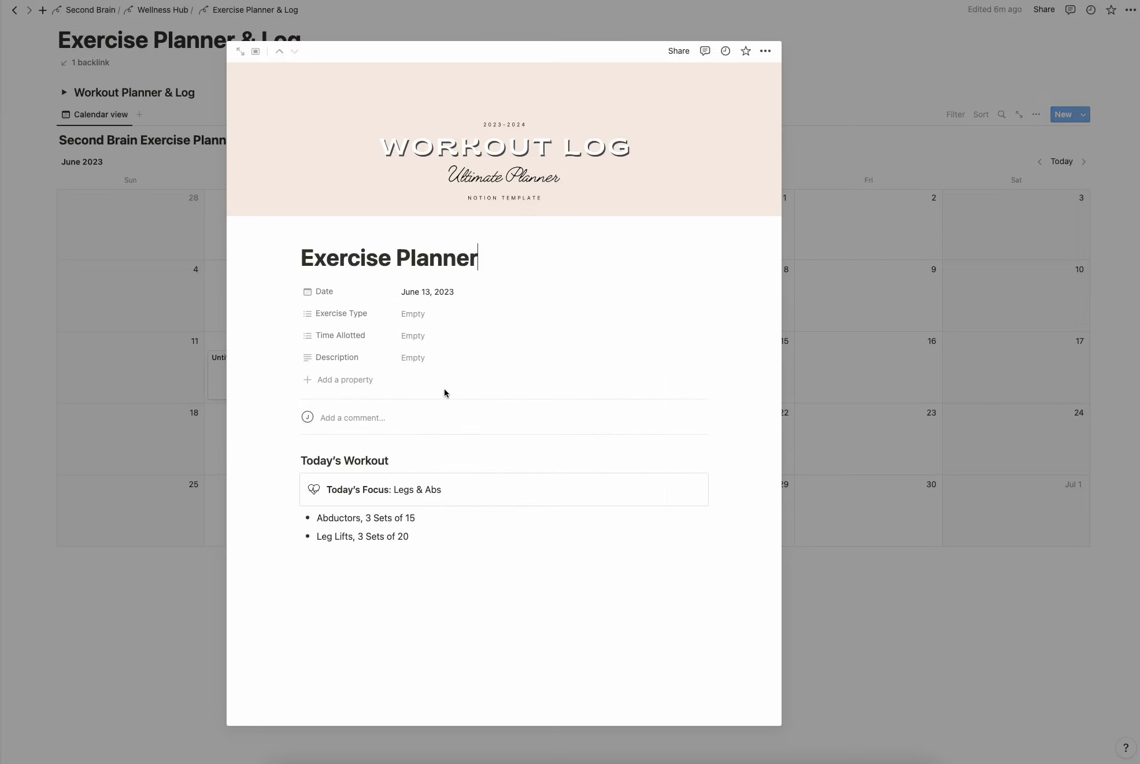
pyautogui.click(420, 314)
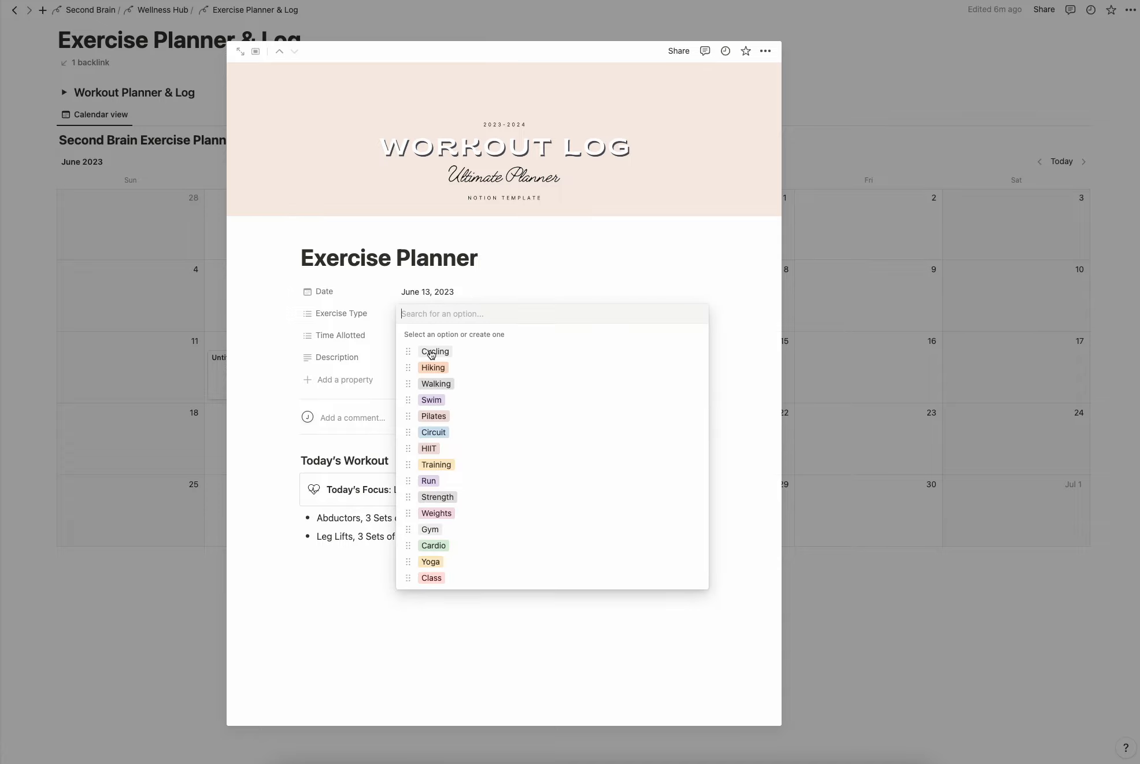
pyautogui.click(434, 433)
pyautogui.click(511, 303)
pyautogui.click(420, 339)
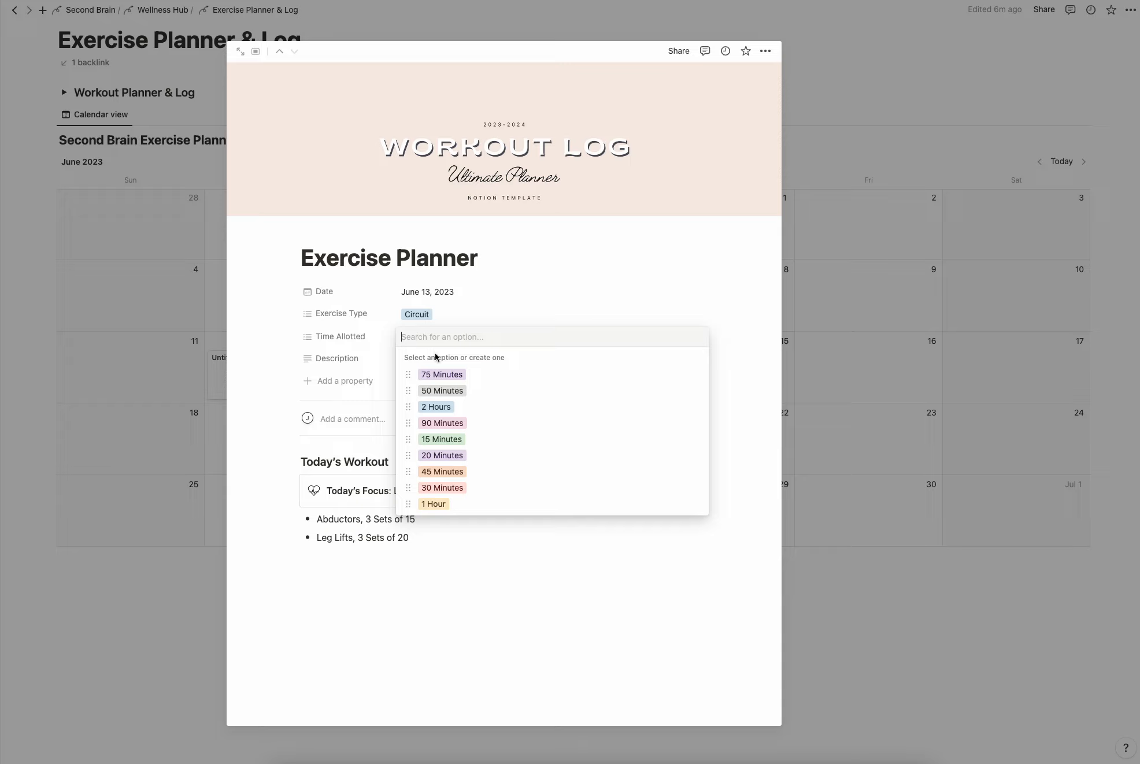
pyautogui.click(437, 392)
pyautogui.click(492, 284)
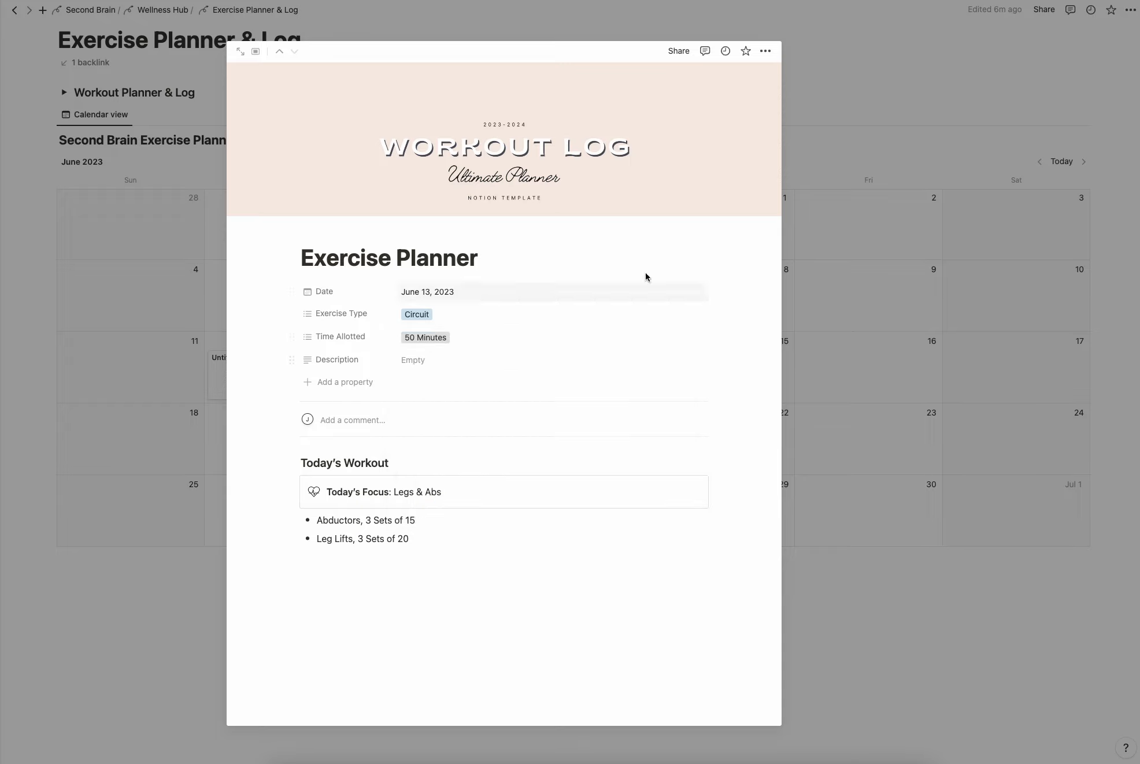
# Enter New Program as the Exercise Planner entry's description and close the entry
pyautogui.click(425, 362)
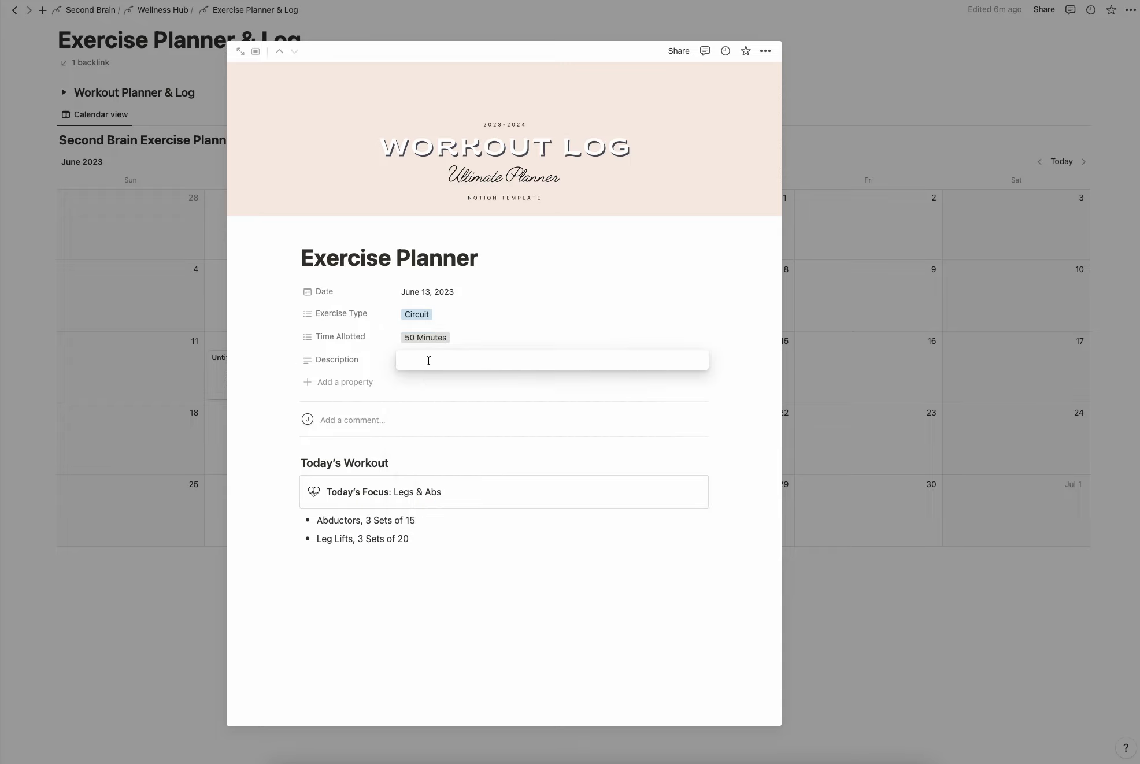
pyautogui.write('New Progra')
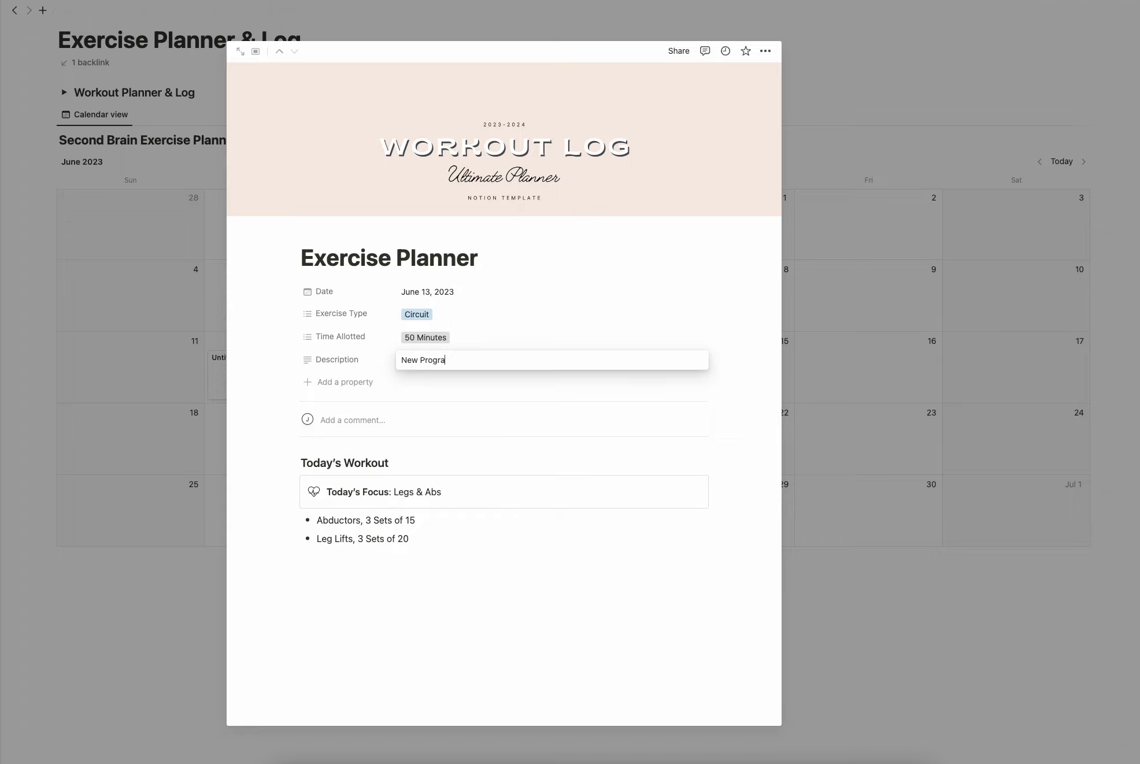
pyautogui.write('m')
pyautogui.press('Return')
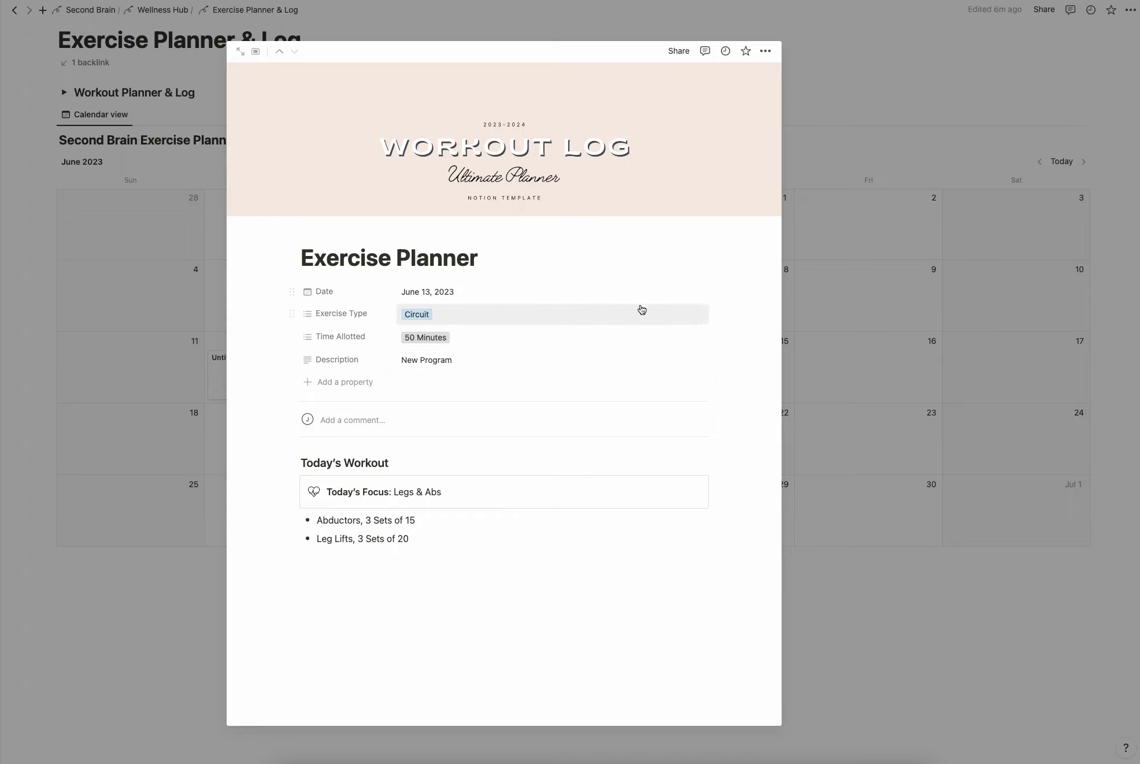
pyautogui.click(803, 156)
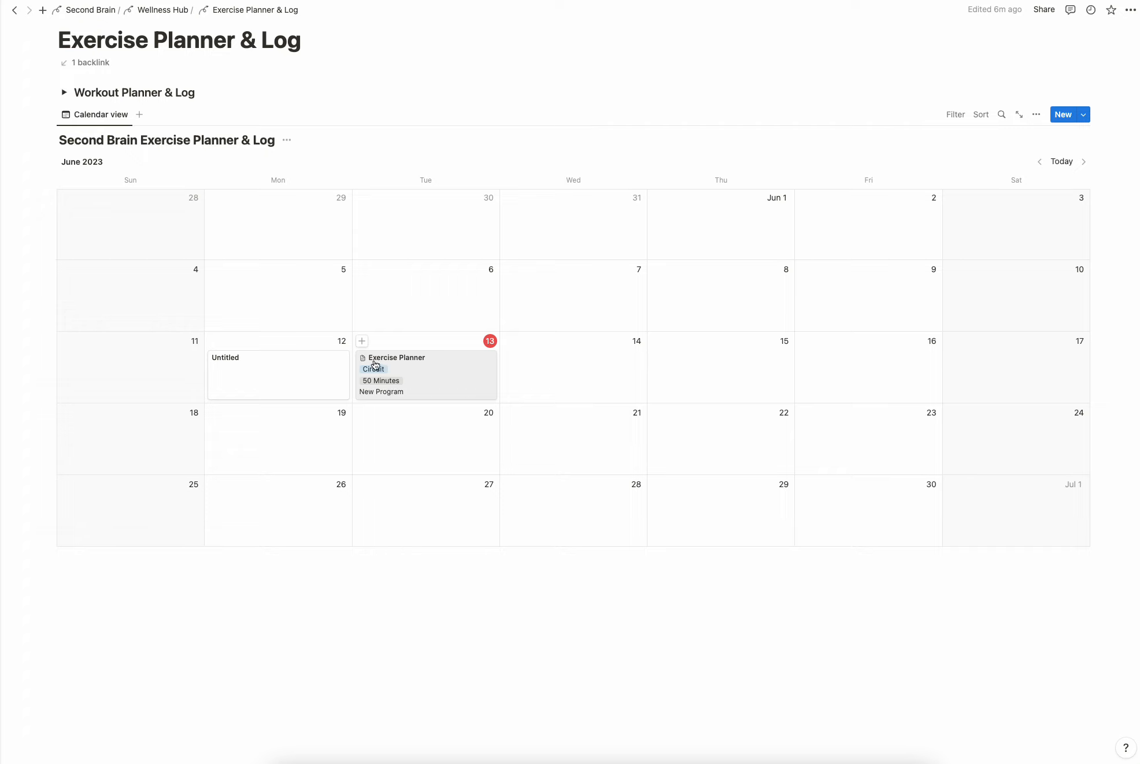
# Add another June 13 entry from the Exercise Log template, with Exercise Type Circuit and Time Allotted 45 Minutes
pyautogui.click(364, 344)
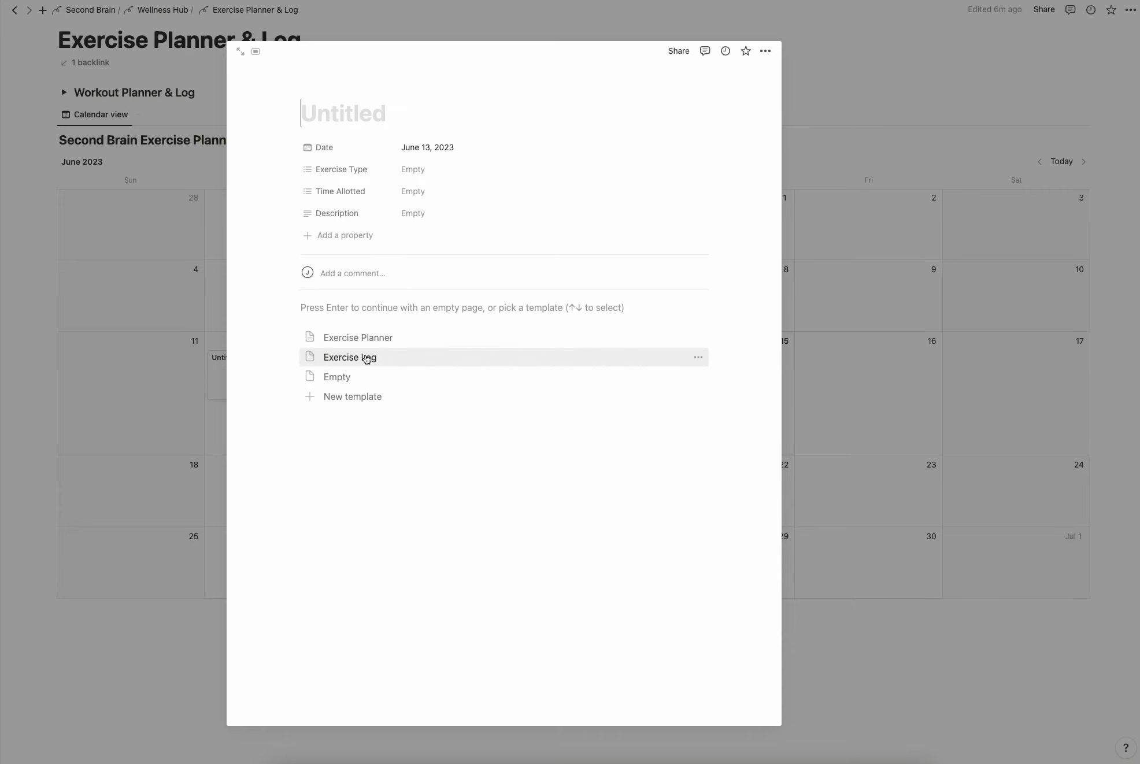
pyautogui.click(366, 358)
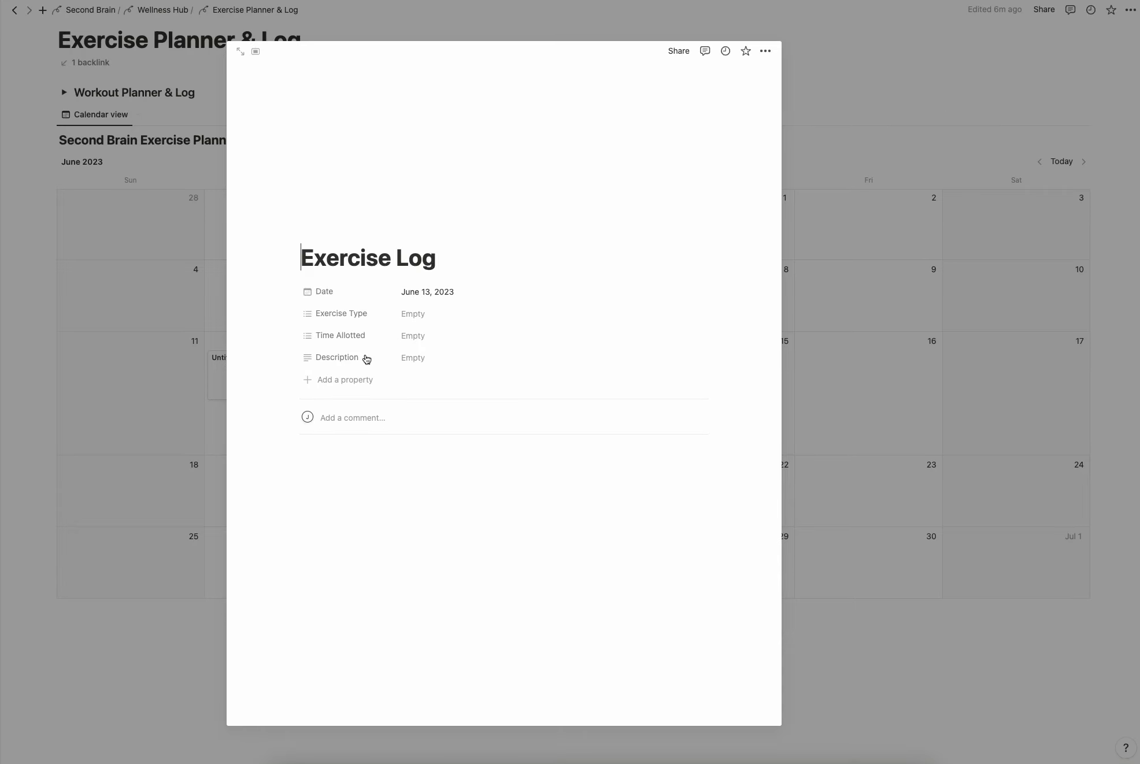
pyautogui.click(414, 314)
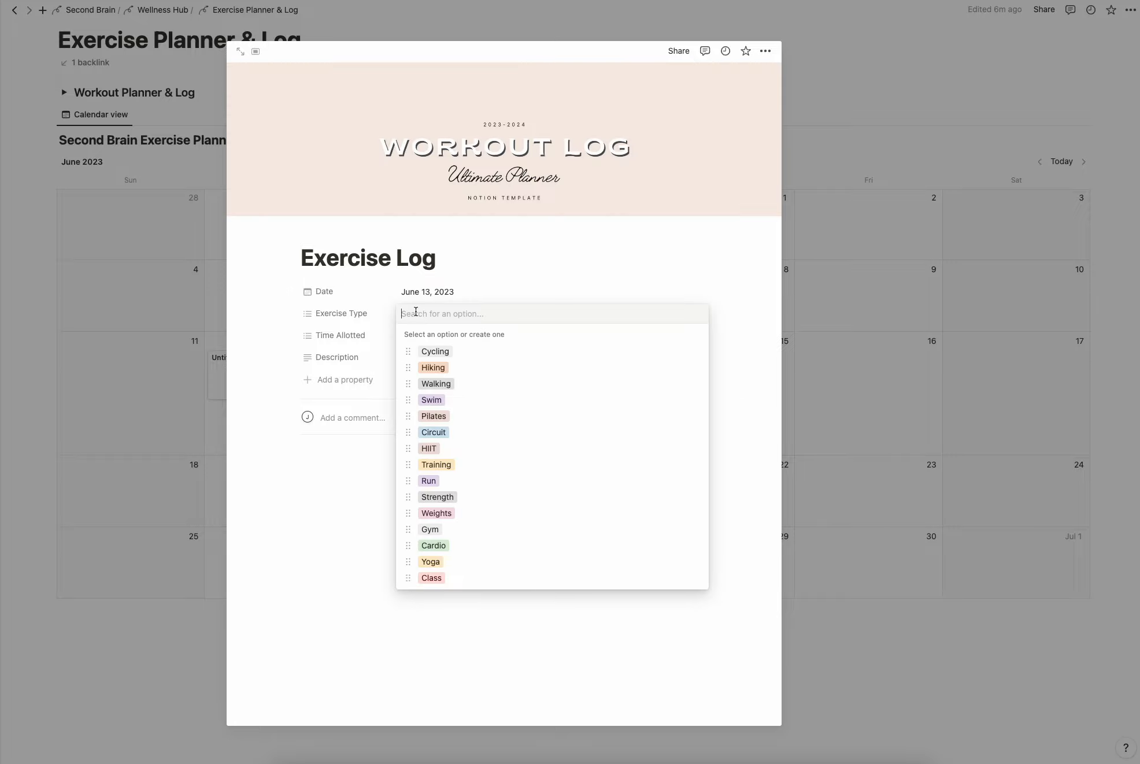
pyautogui.click(434, 433)
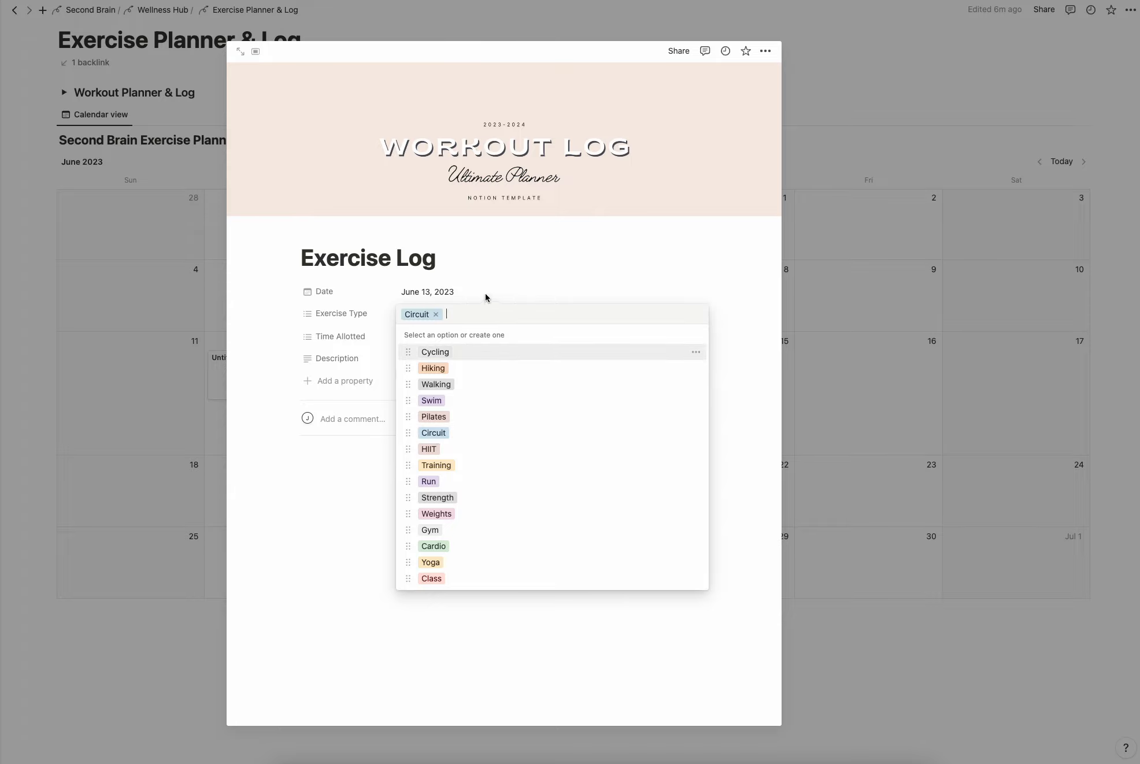
pyautogui.click(496, 285)
pyautogui.click(412, 337)
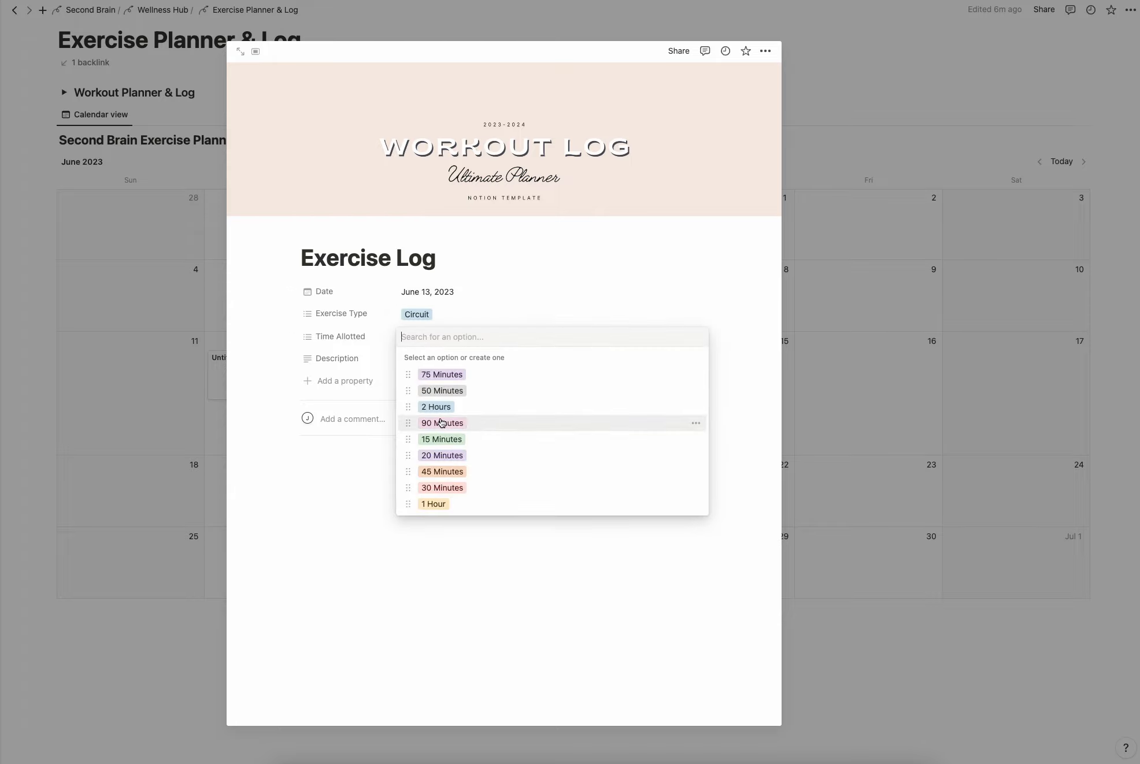
pyautogui.click(439, 471)
pyautogui.click(510, 295)
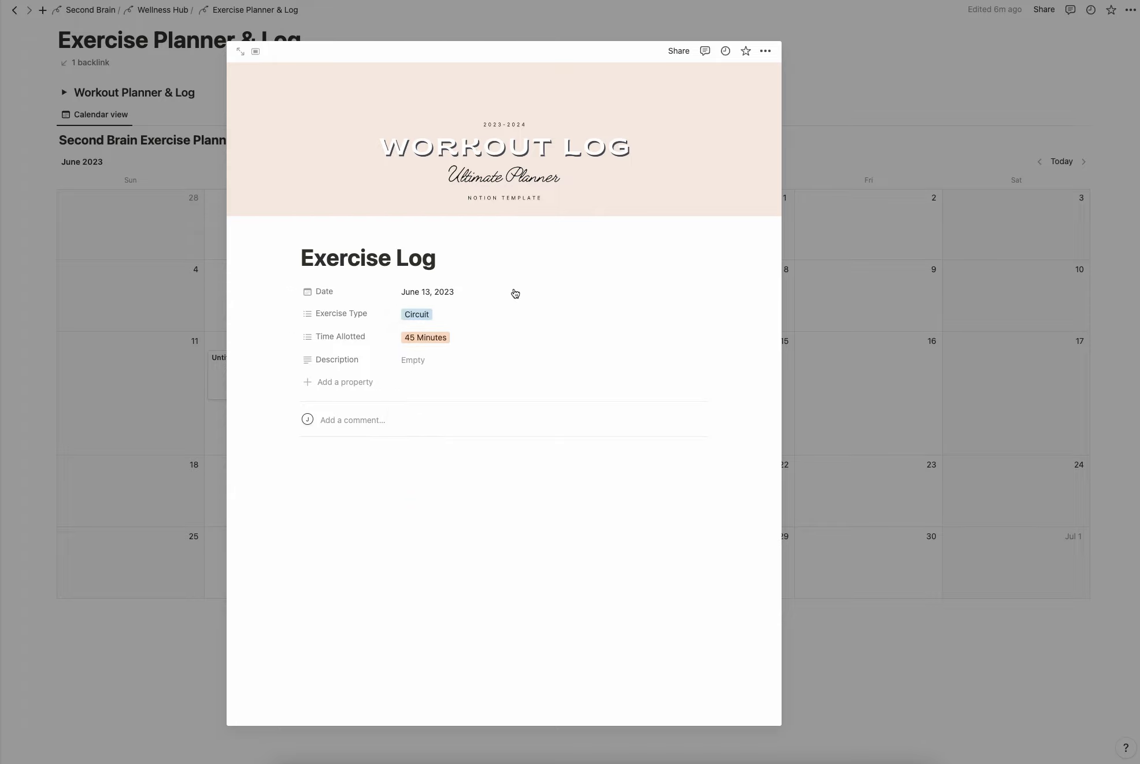
# Enter Felt Great as the Exercise Log entry's description and close the entry
pyautogui.click(428, 363)
pyautogui.write('Fe')
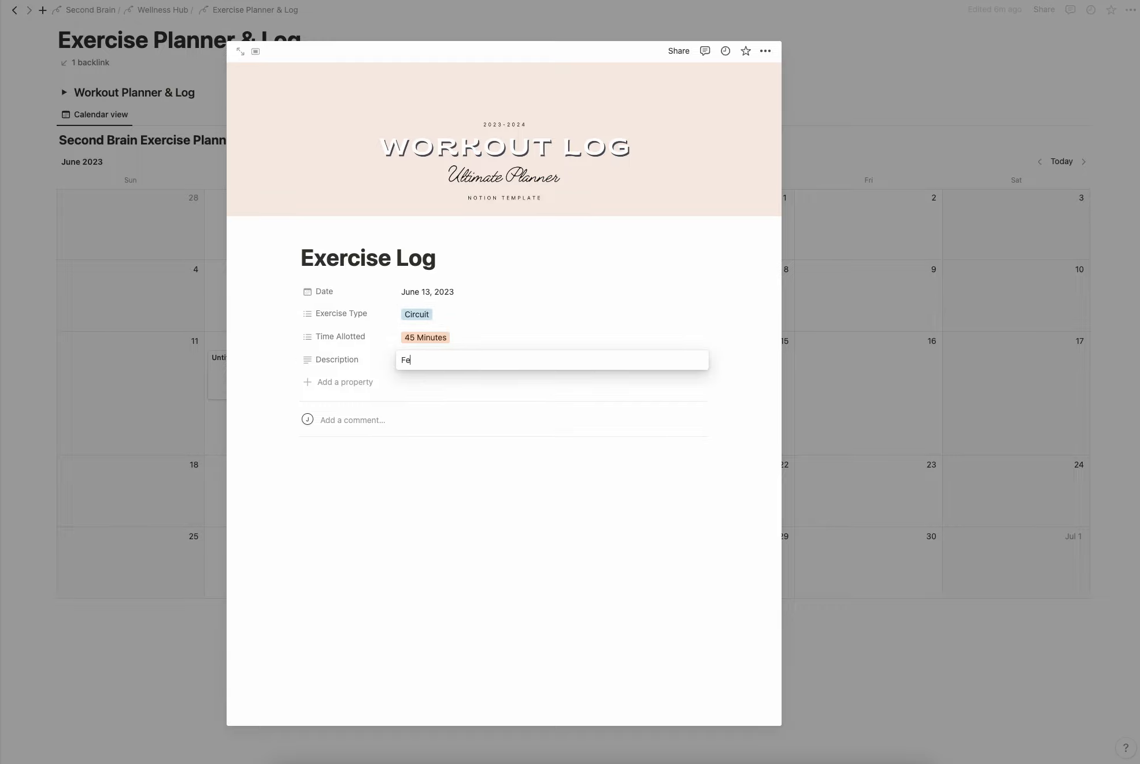
pyautogui.write('lt Great')
pyautogui.press('Return')
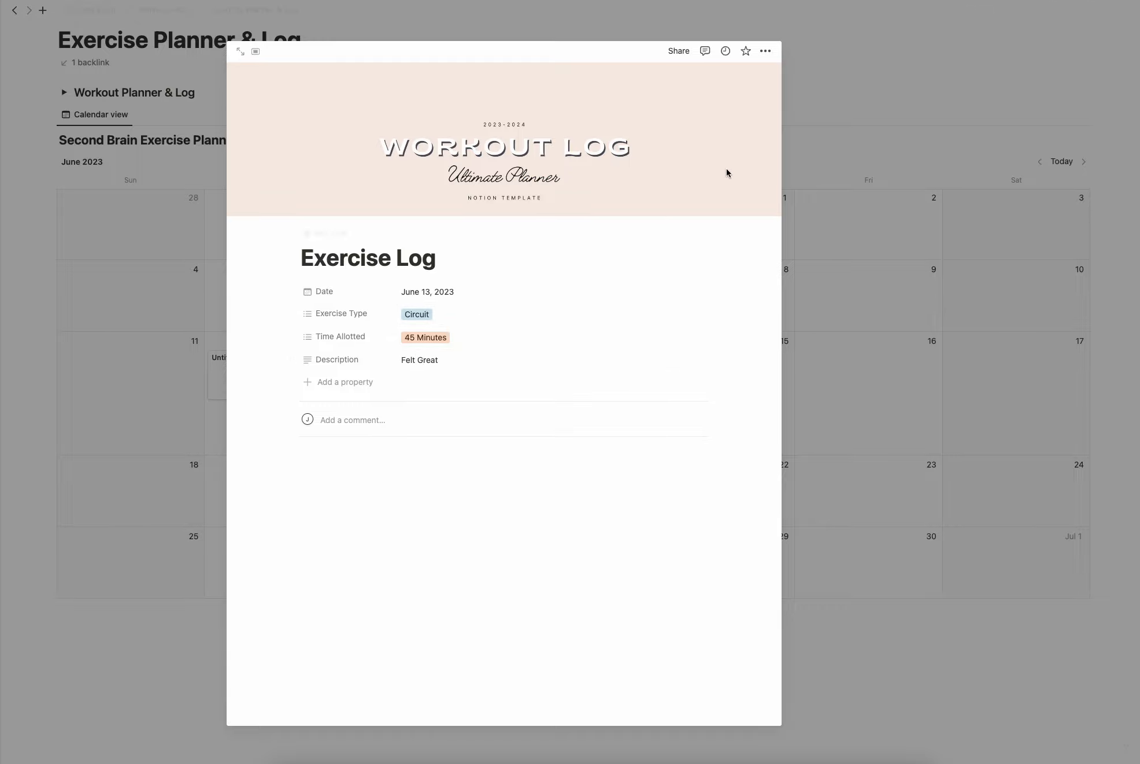
pyautogui.click(820, 158)
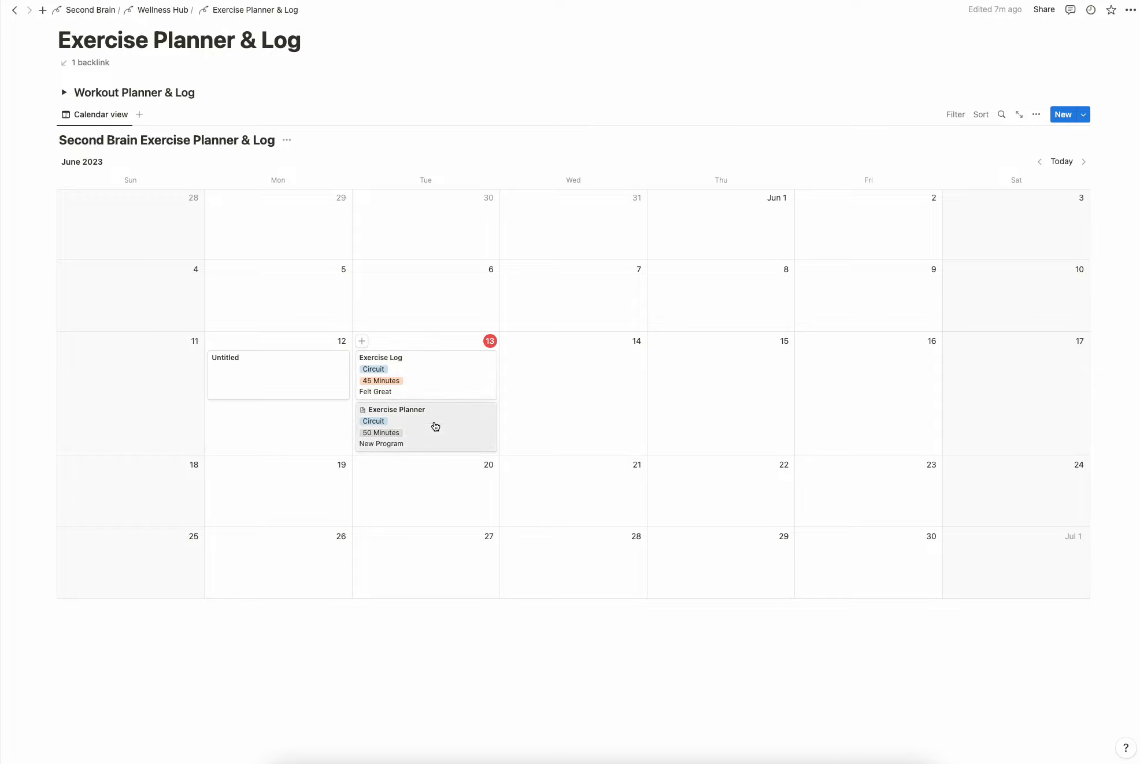
# Read the Workout Planner & Log instructions above the calendar, collapse them, and return to the Wellness Hub
pyautogui.scroll(5, 435, 400)
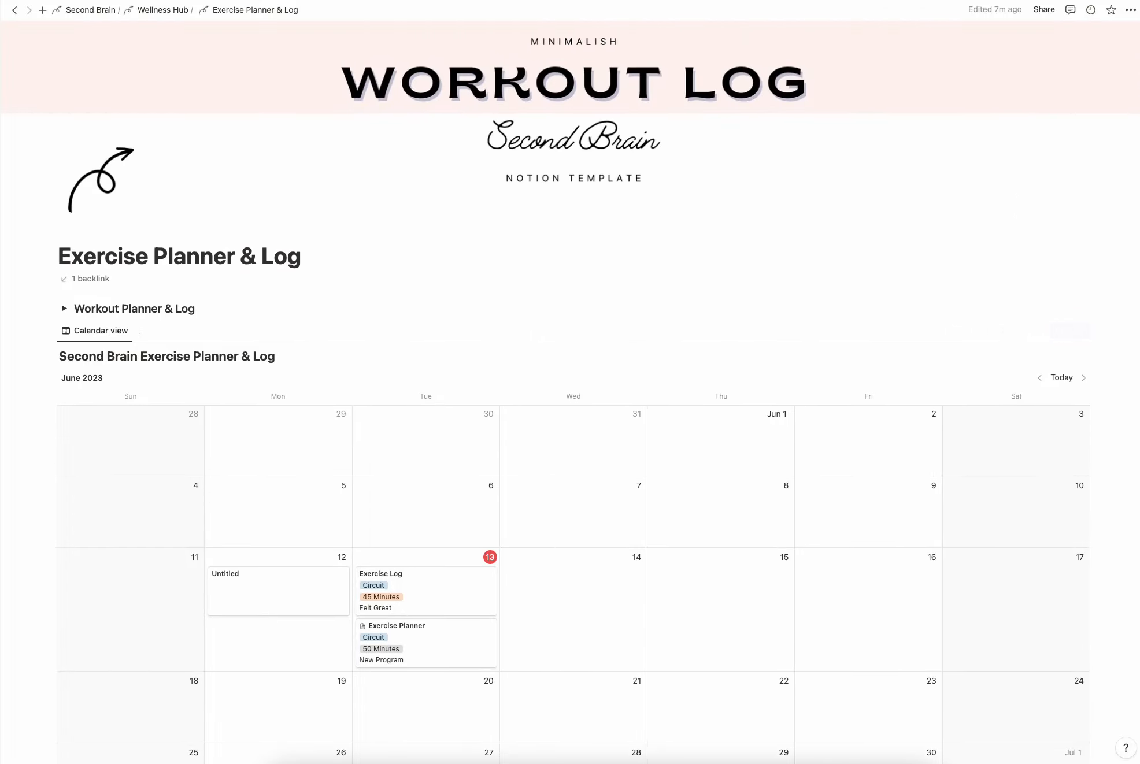
pyautogui.click(65, 310)
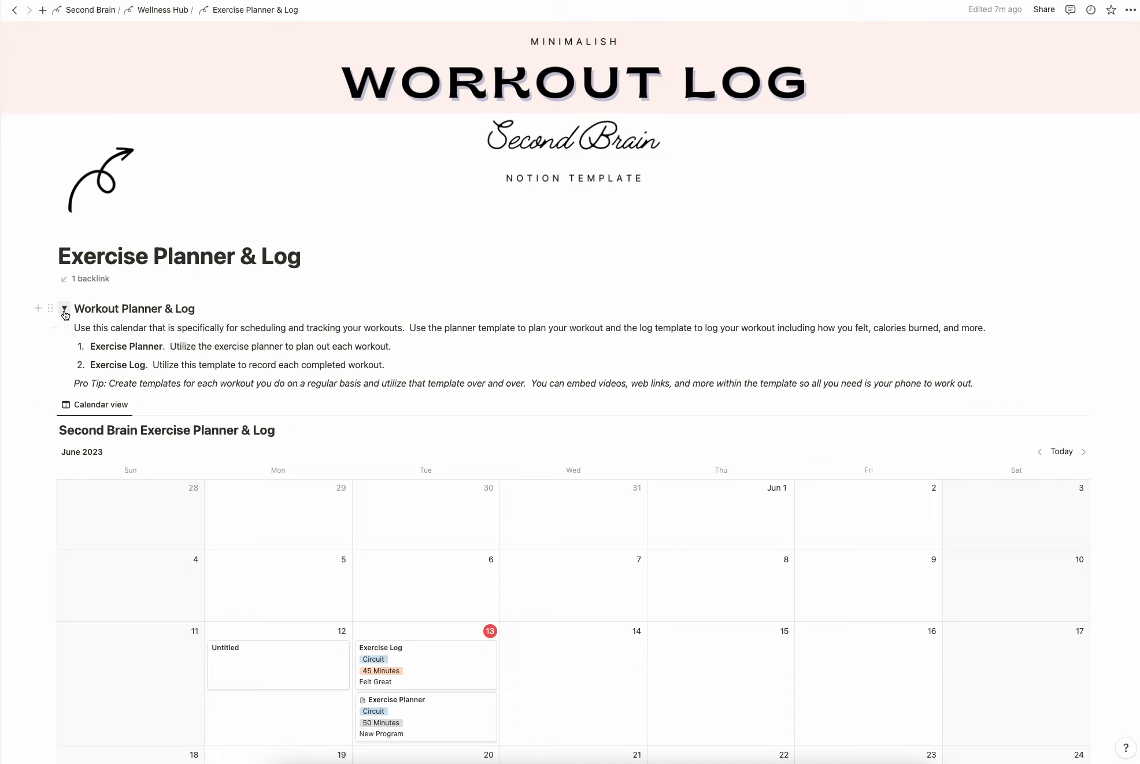
pyautogui.click(65, 311)
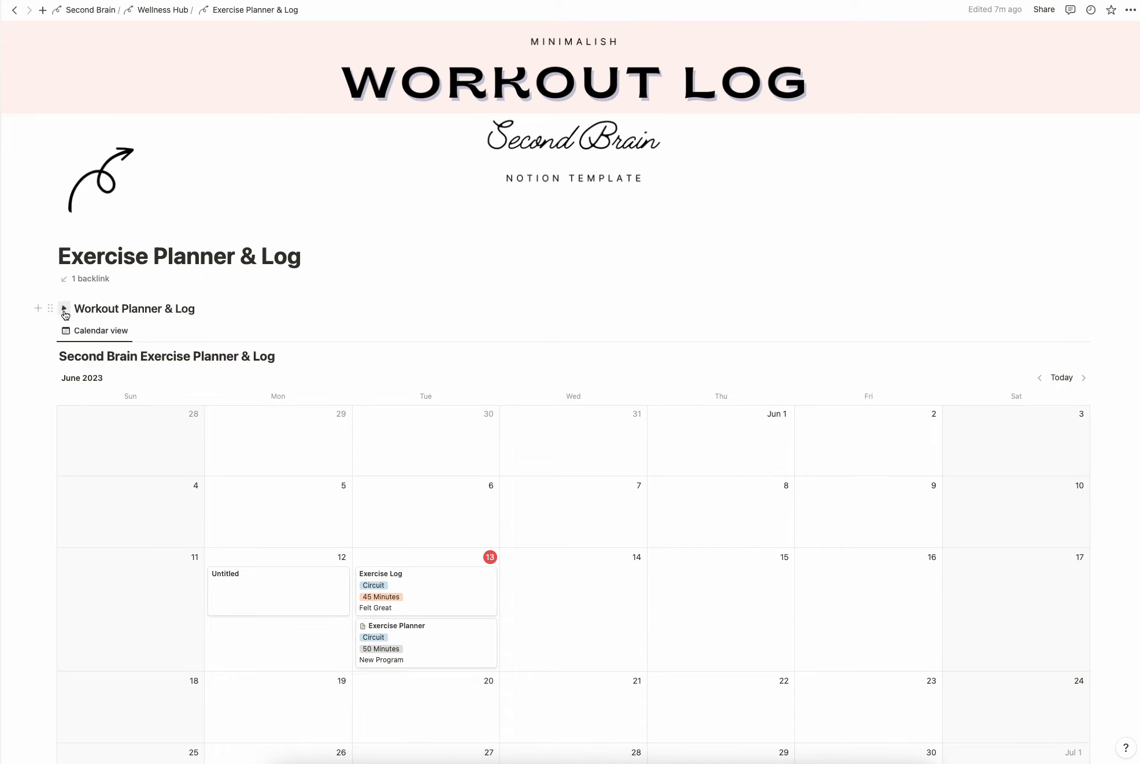
pyautogui.click(178, 13)
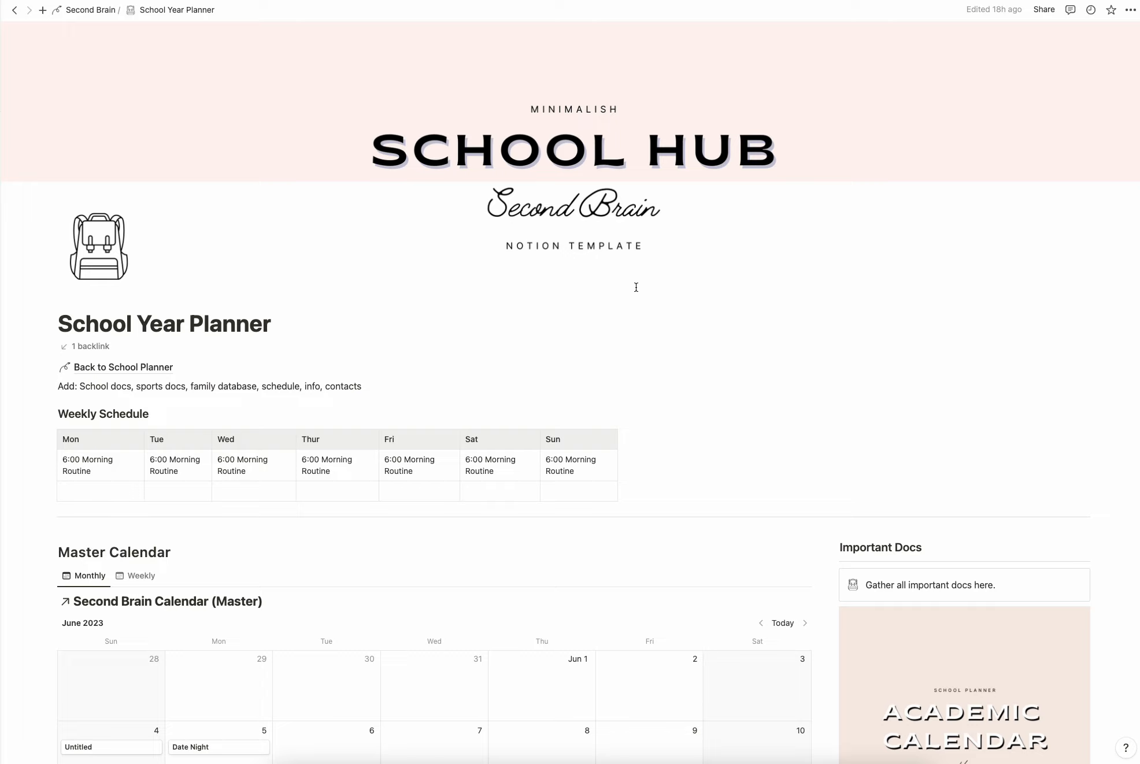
# Look through the School Year Planner's weekly schedule, master calendar, important docs, school contacts and school notes
pyautogui.scroll(-3, 637, 287)
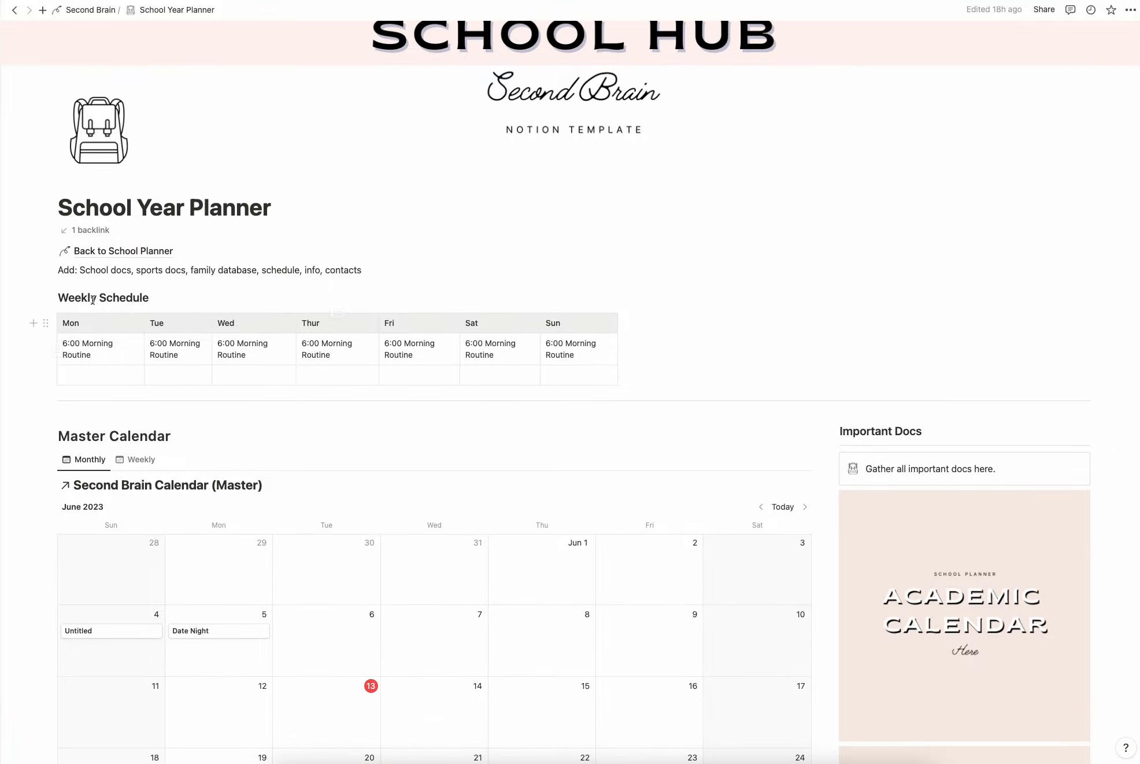
pyautogui.click(105, 375)
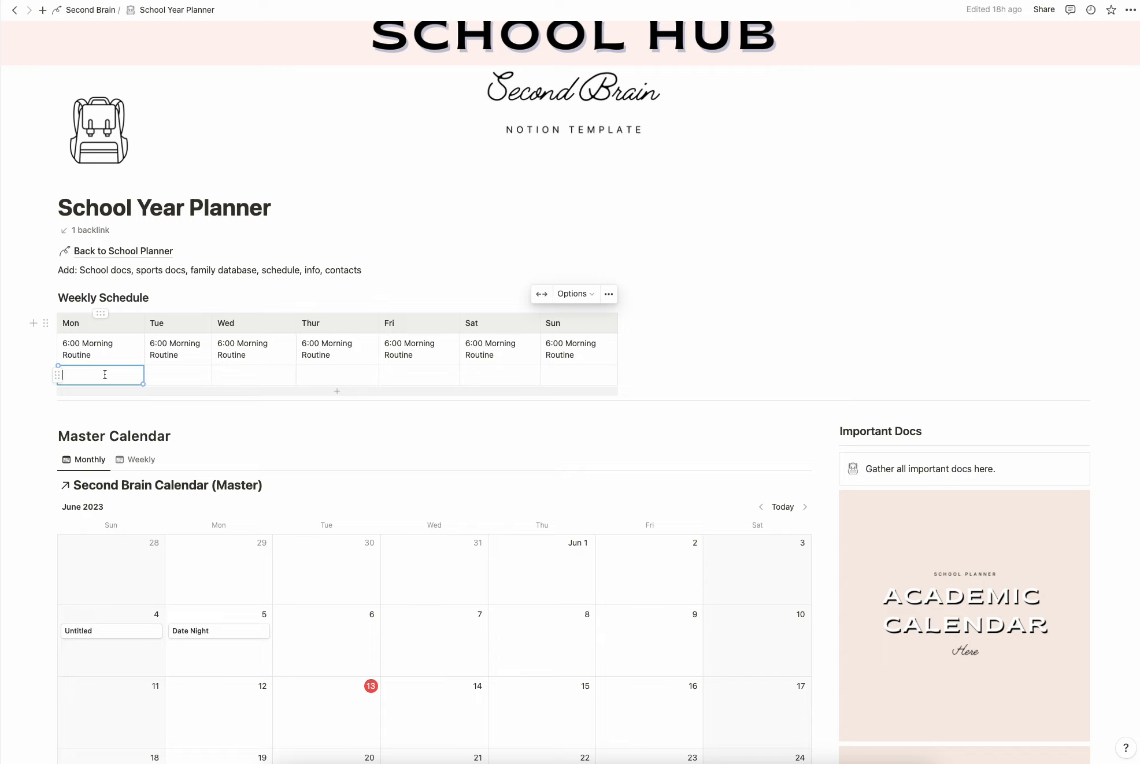
pyautogui.scroll(-3, 105, 374)
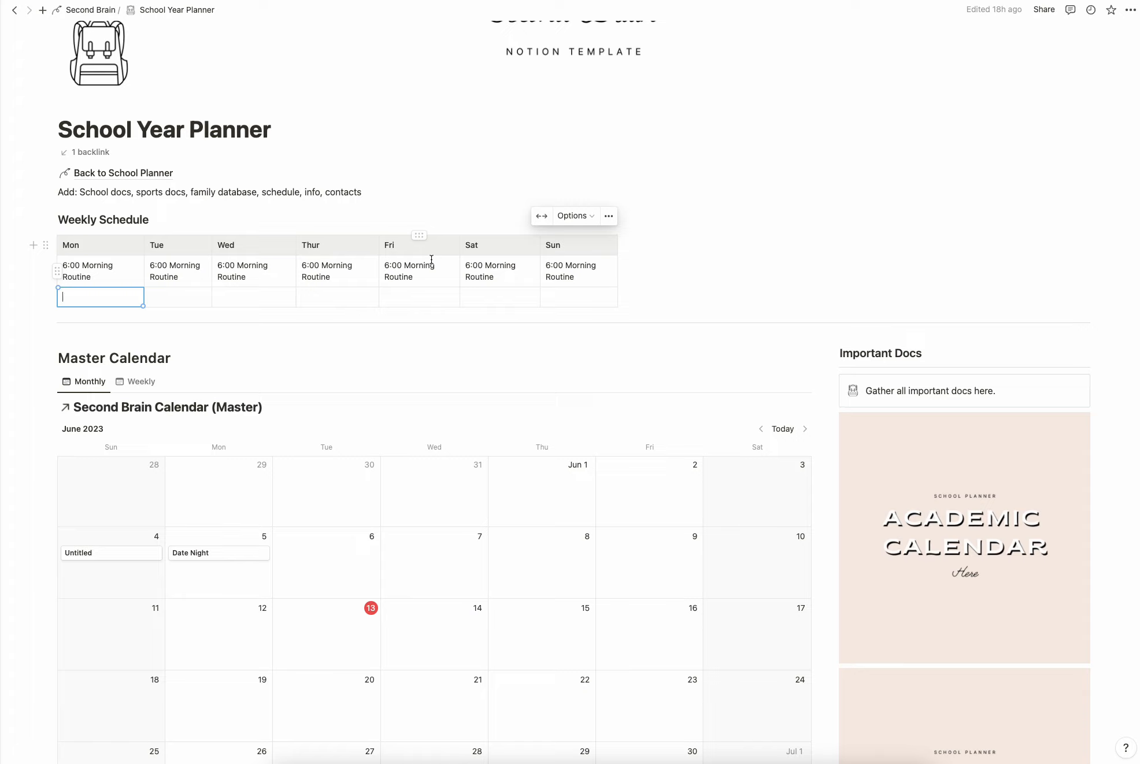
pyautogui.click(722, 237)
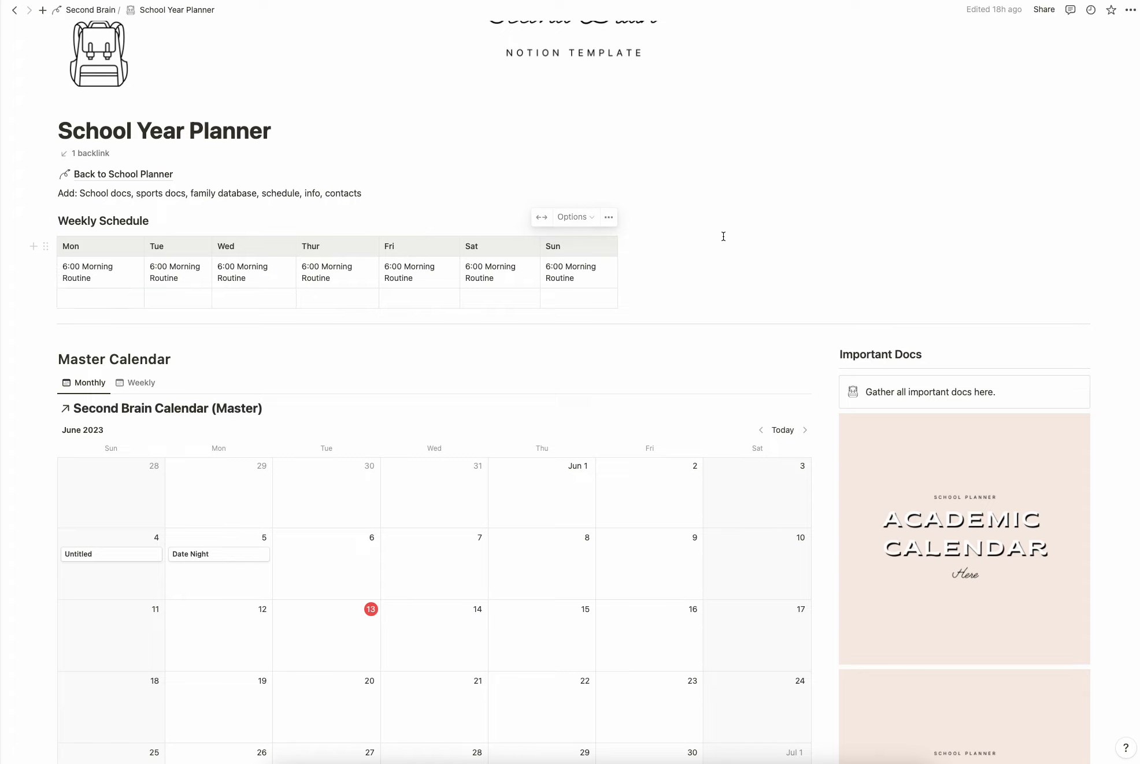
pyautogui.scroll(-3, 723, 236)
pyautogui.scroll(-3, 724, 236)
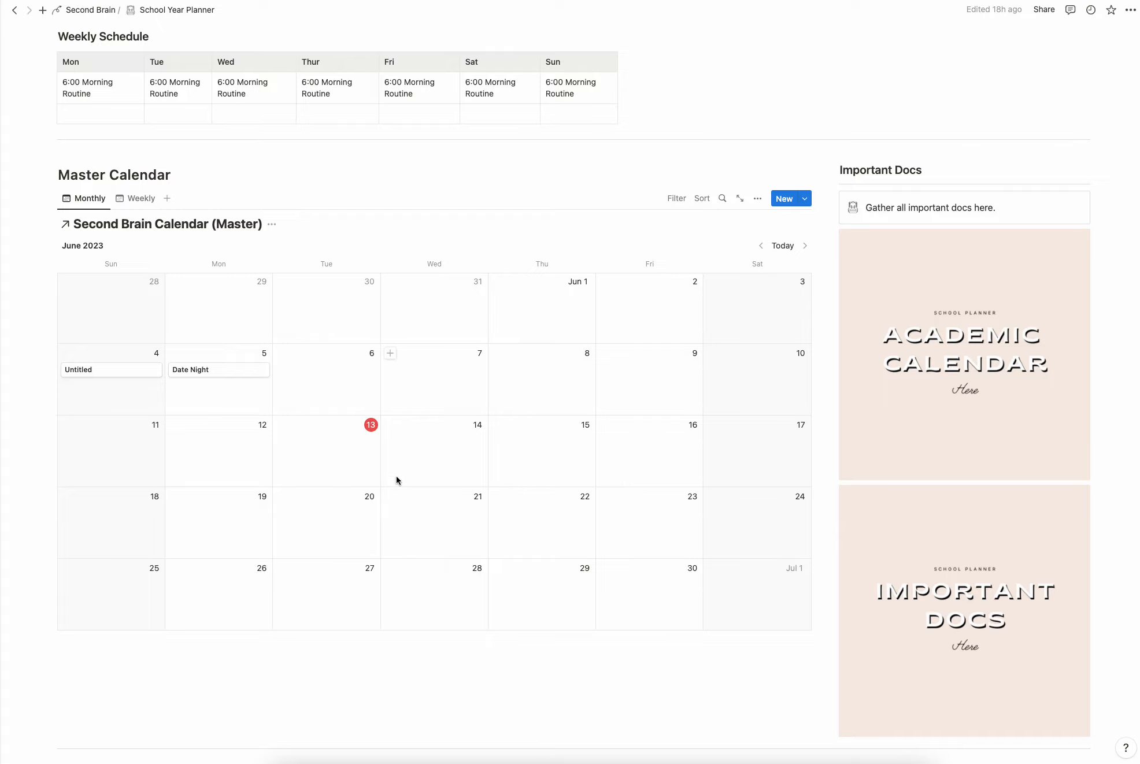
pyautogui.scroll(-1, 610, 450)
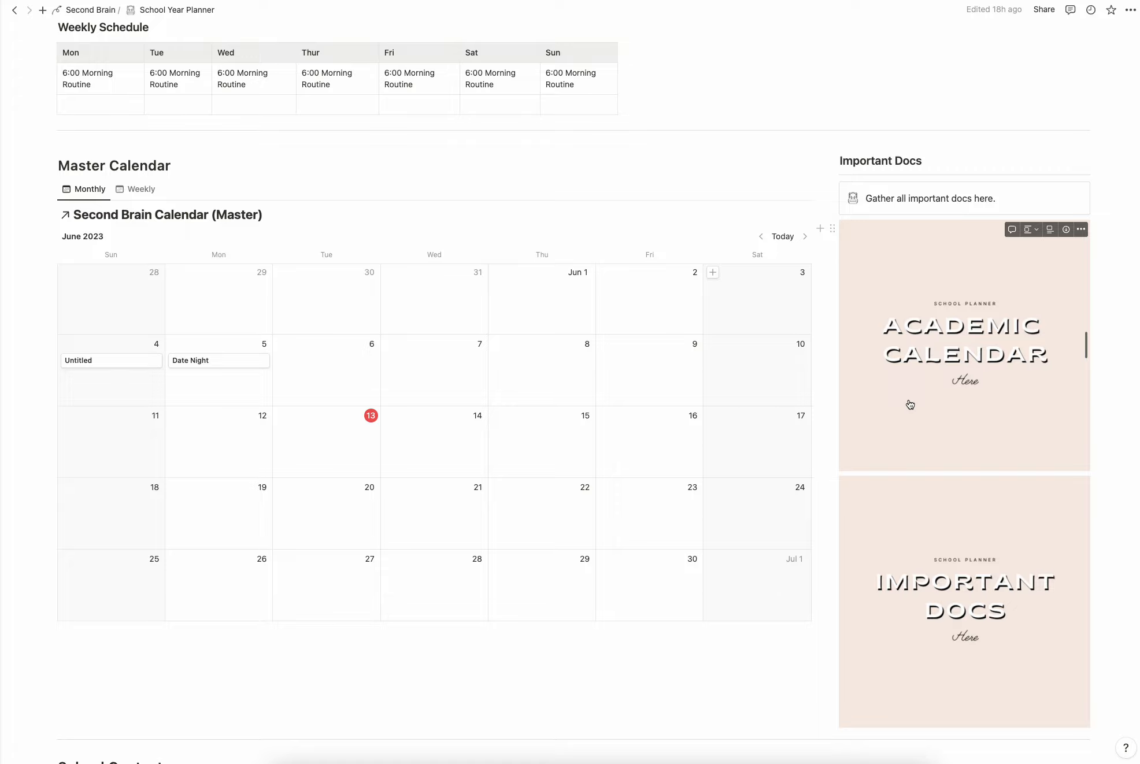
pyautogui.scroll(-7, 942, 489)
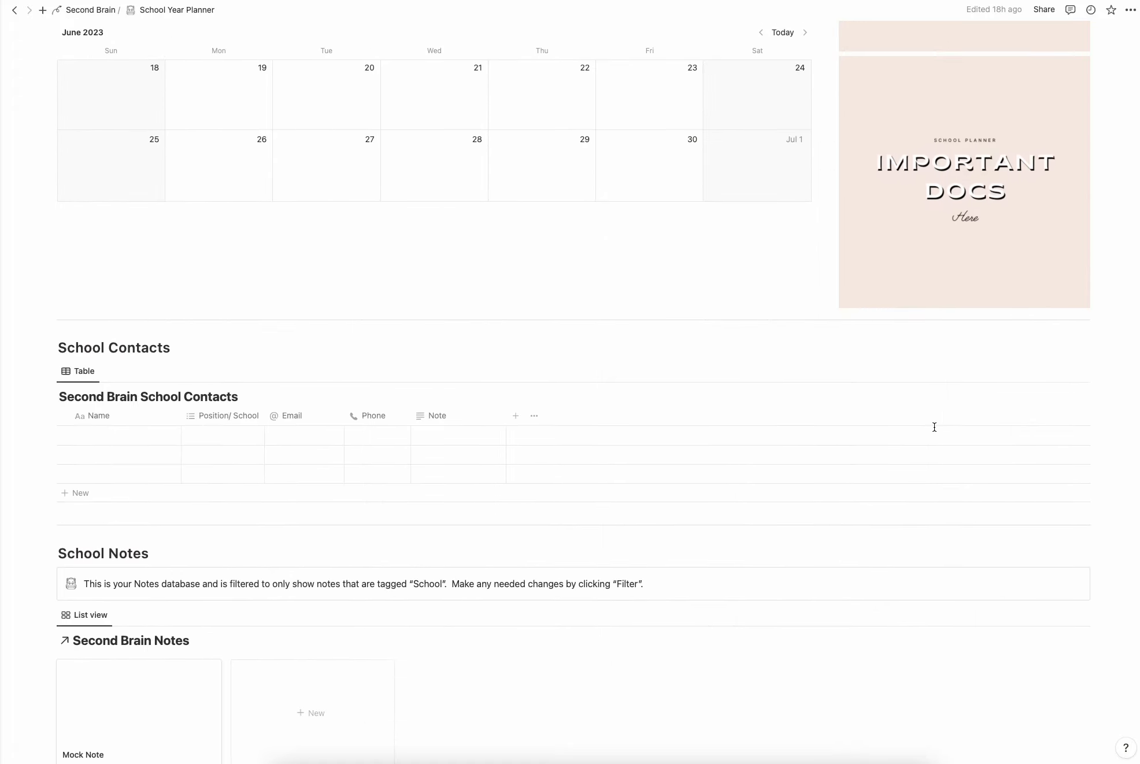
pyautogui.scroll(-2, 934, 428)
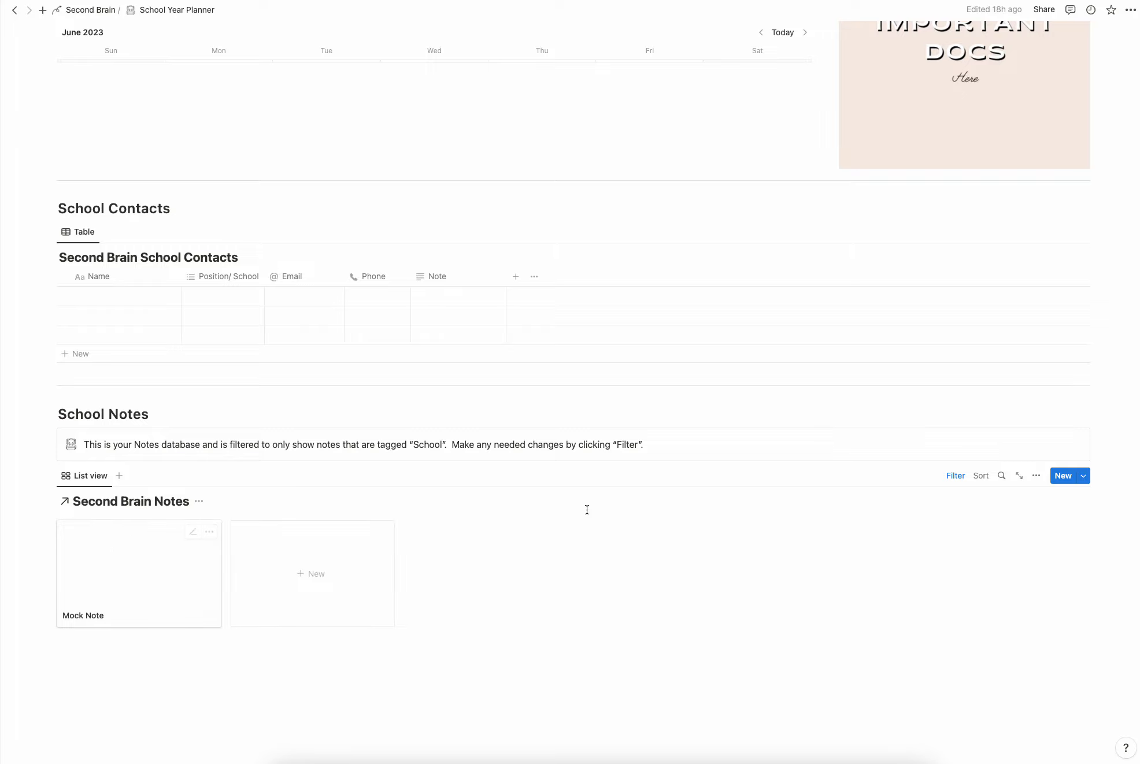
# Open Mock Note in School Notes to check its tags, and close it
pyautogui.click(146, 565)
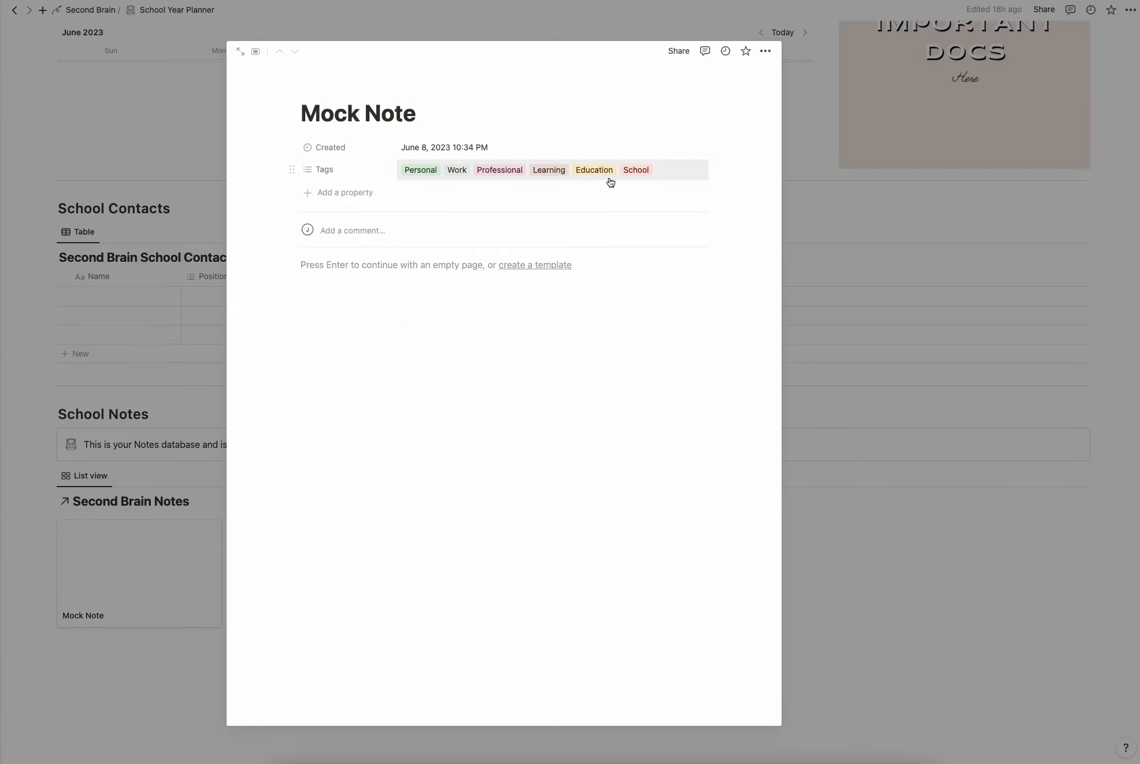
pyautogui.click(877, 583)
pyautogui.scroll(15, 763, 568)
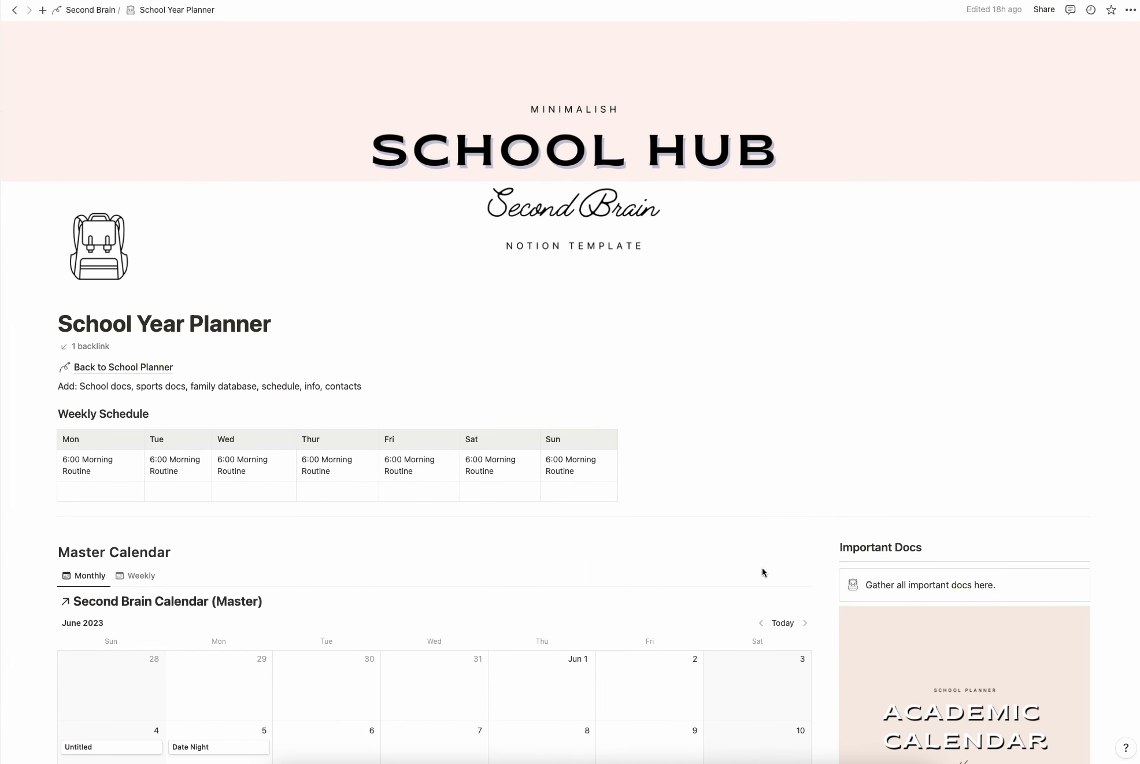
# Open the Back to School Planner, review its shopping list, summer assignments and to-do list, and return to the School Year Planner
pyautogui.click(150, 369)
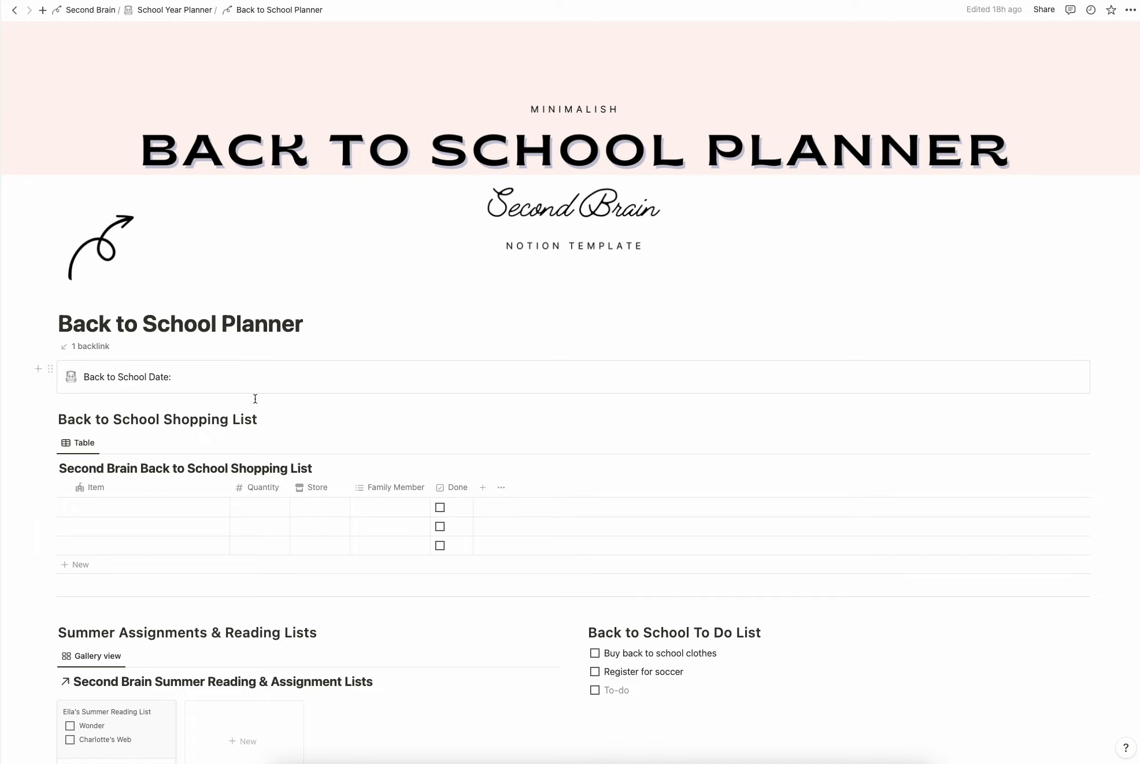
pyautogui.scroll(-5, 232, 364)
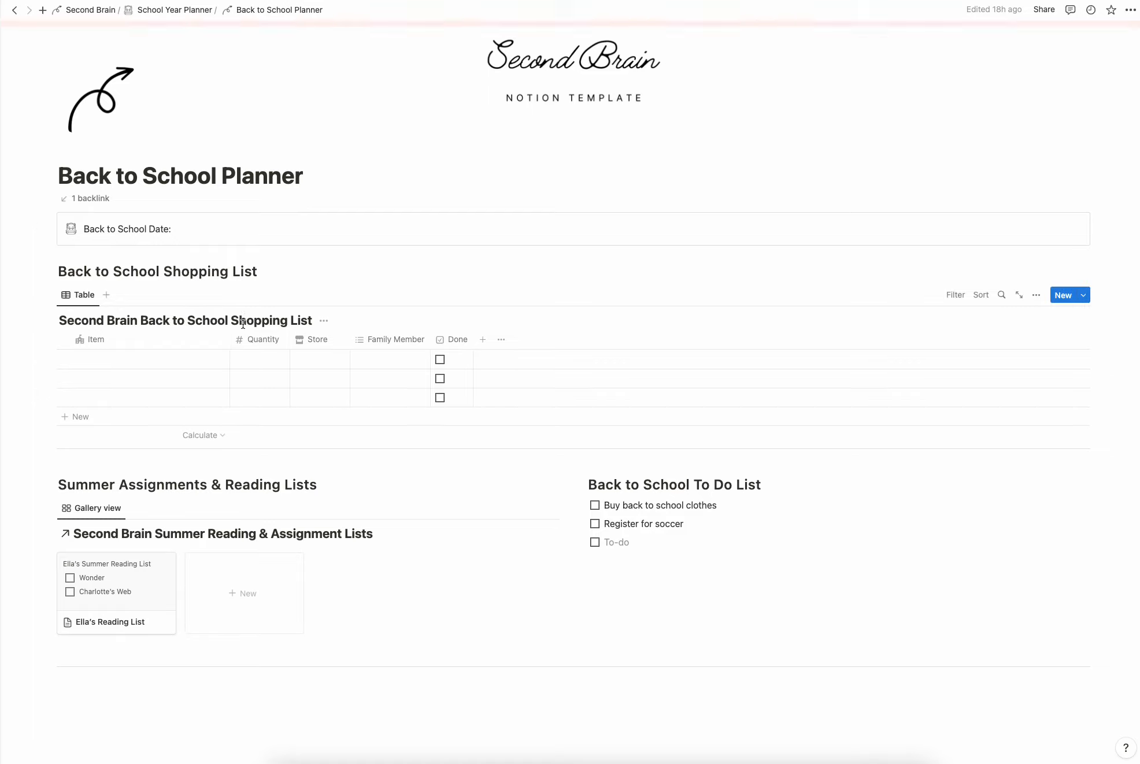
pyautogui.scroll(-3, 243, 324)
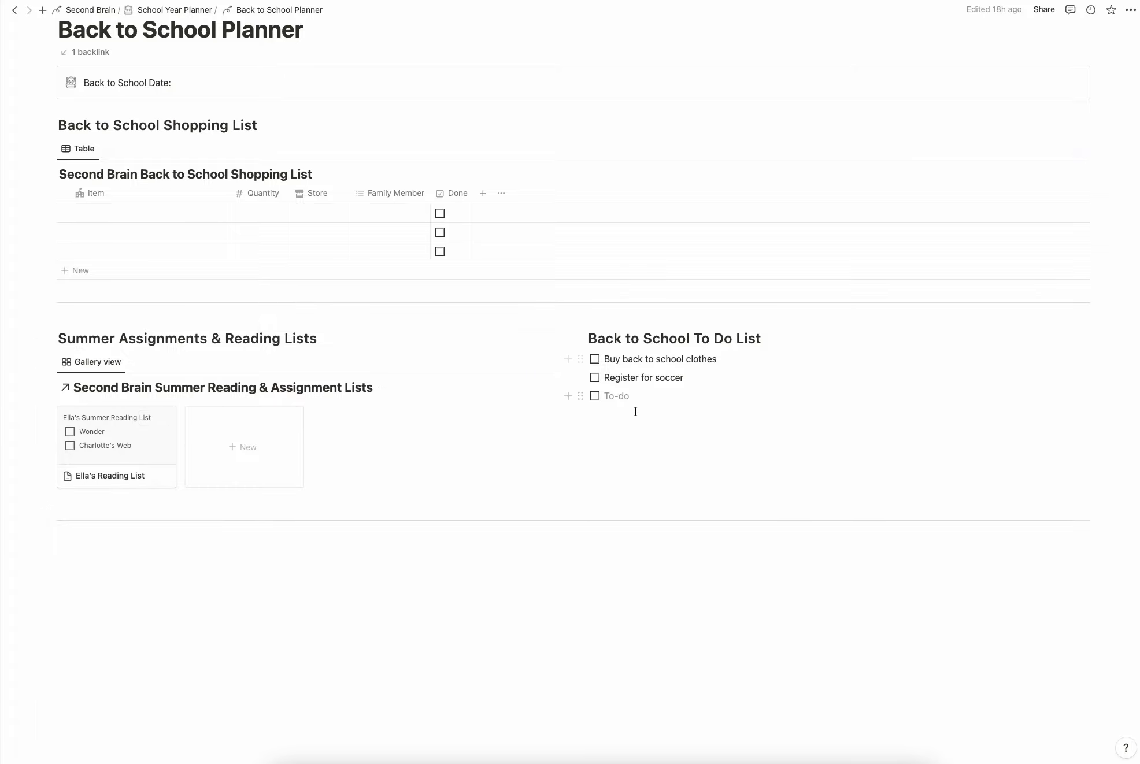
pyautogui.scroll(6, 635, 412)
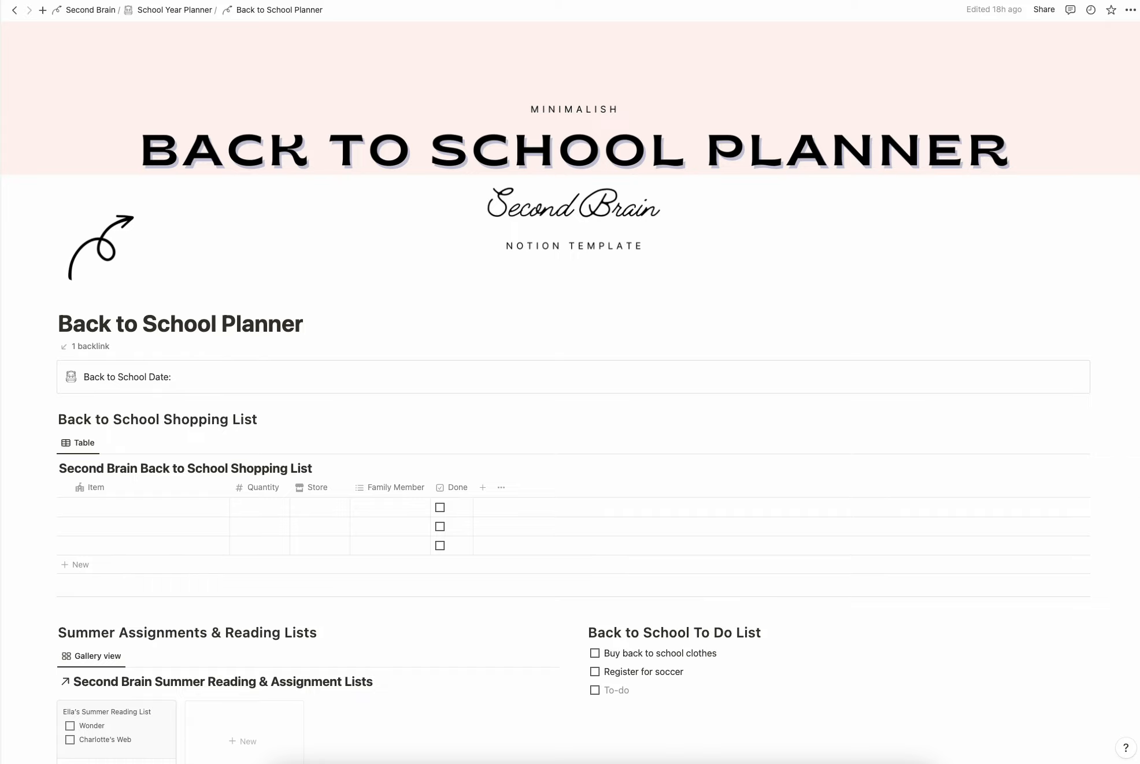
pyautogui.click(174, 10)
# Review the School Year Planner page once more down to its School Contacts and School Notes sections
pyautogui.scroll(-8, 534, 340)
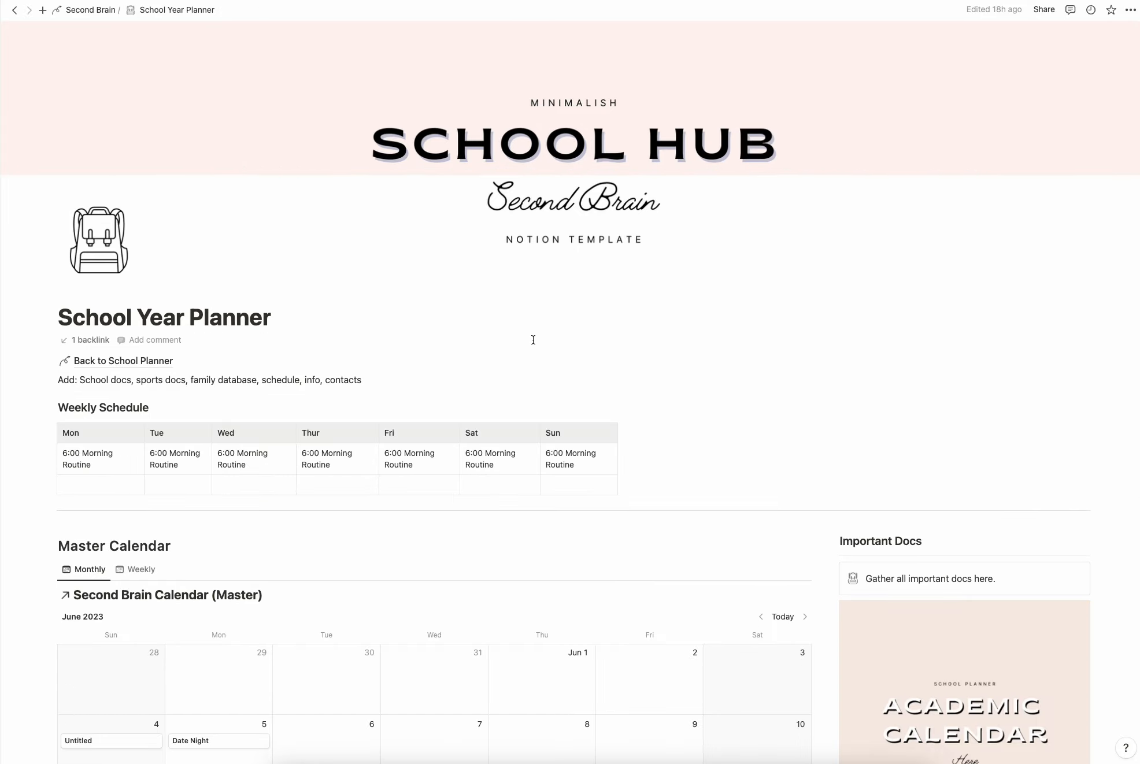
pyautogui.scroll(-10, 533, 340)
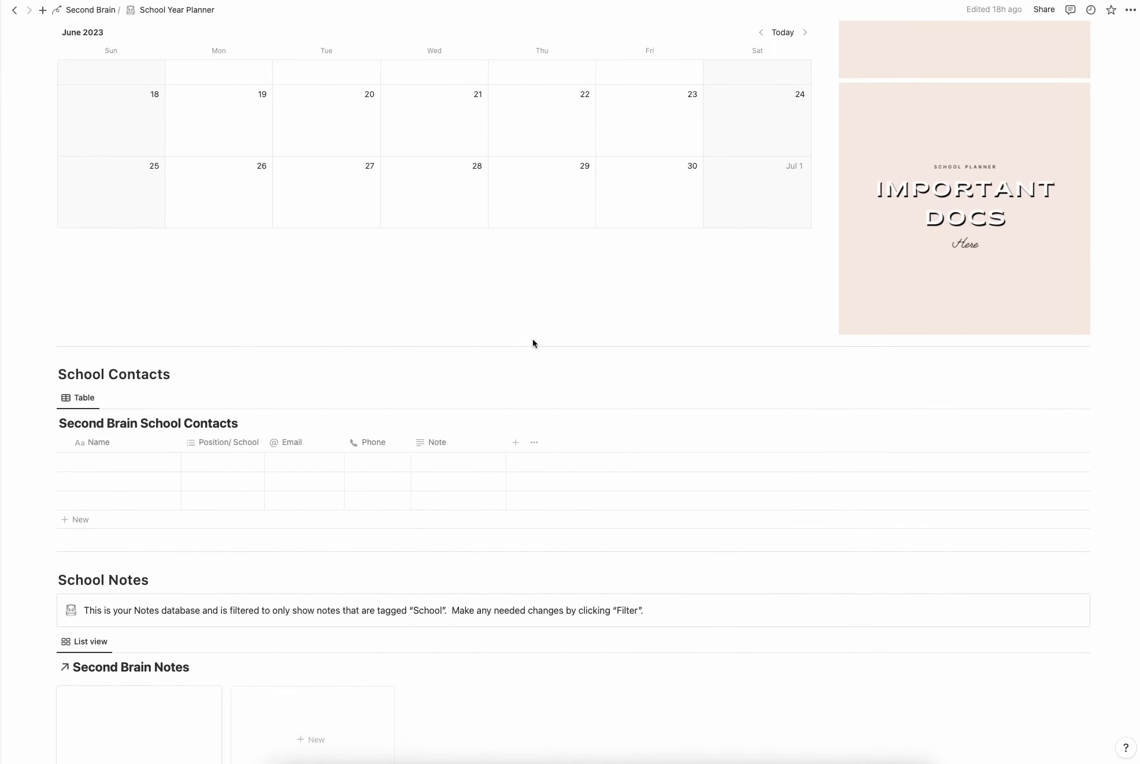
pyautogui.scroll(6, 532, 342)
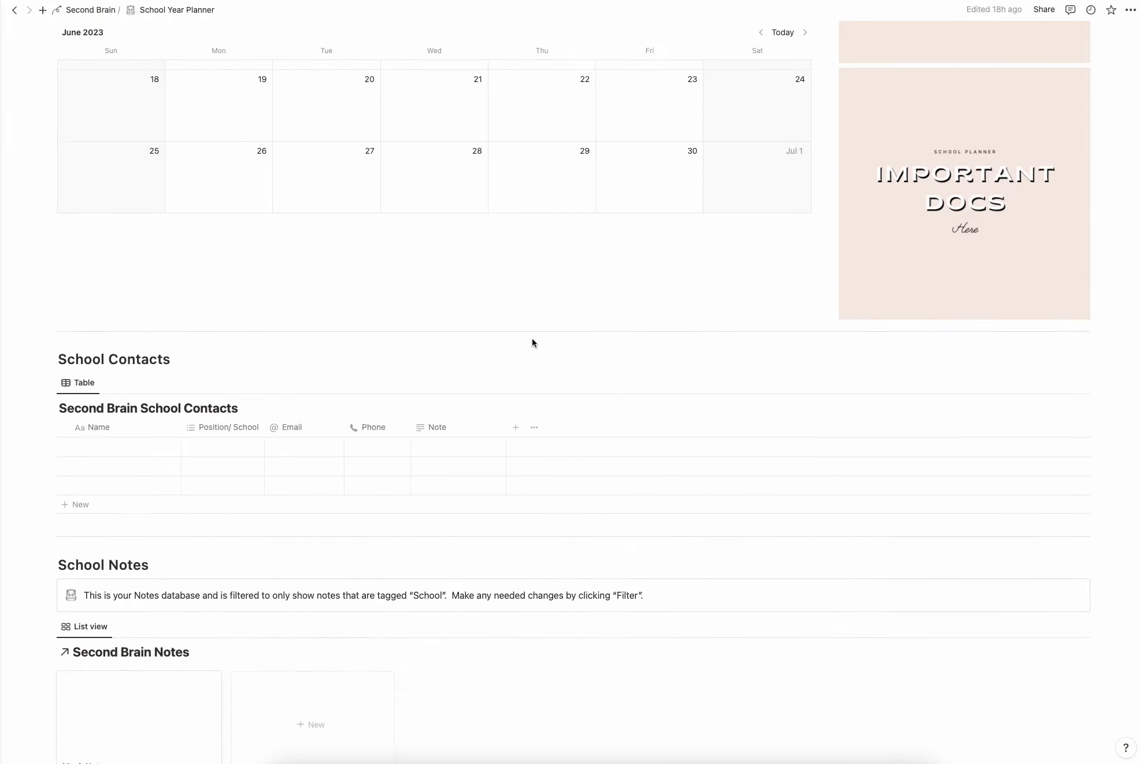
pyautogui.scroll(-6, 533, 341)
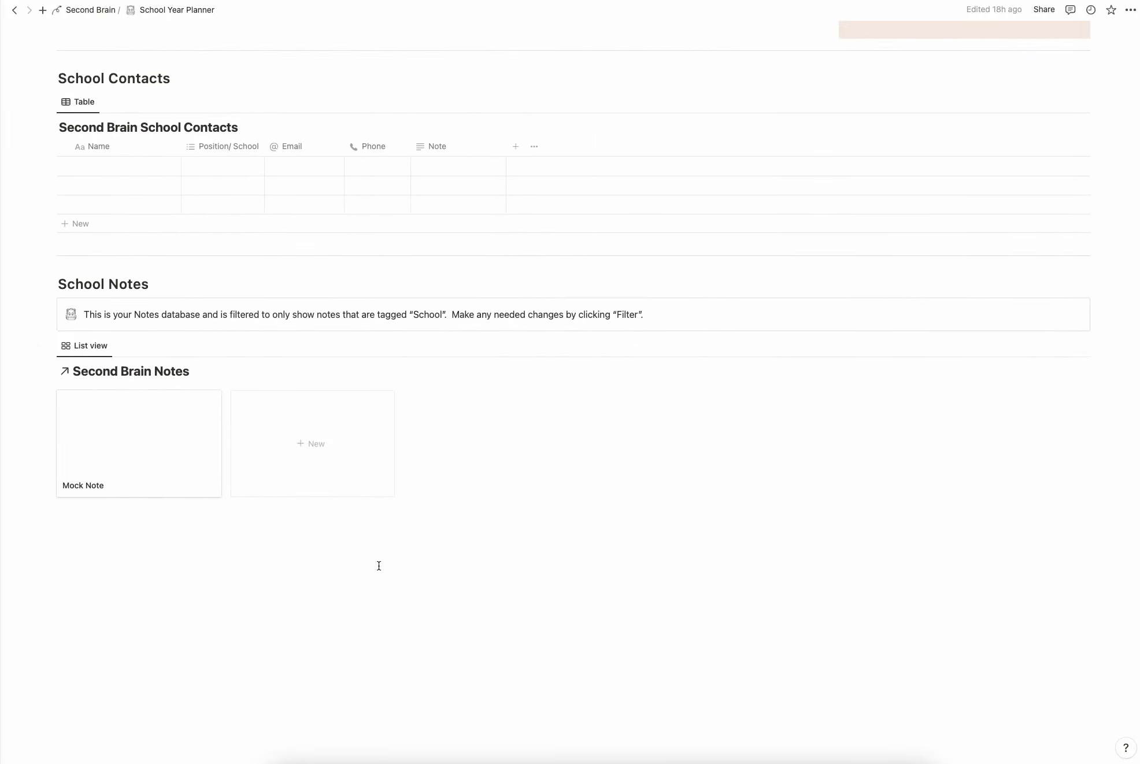
pyautogui.scroll(3, 516, 532)
pyautogui.scroll(15, 518, 532)
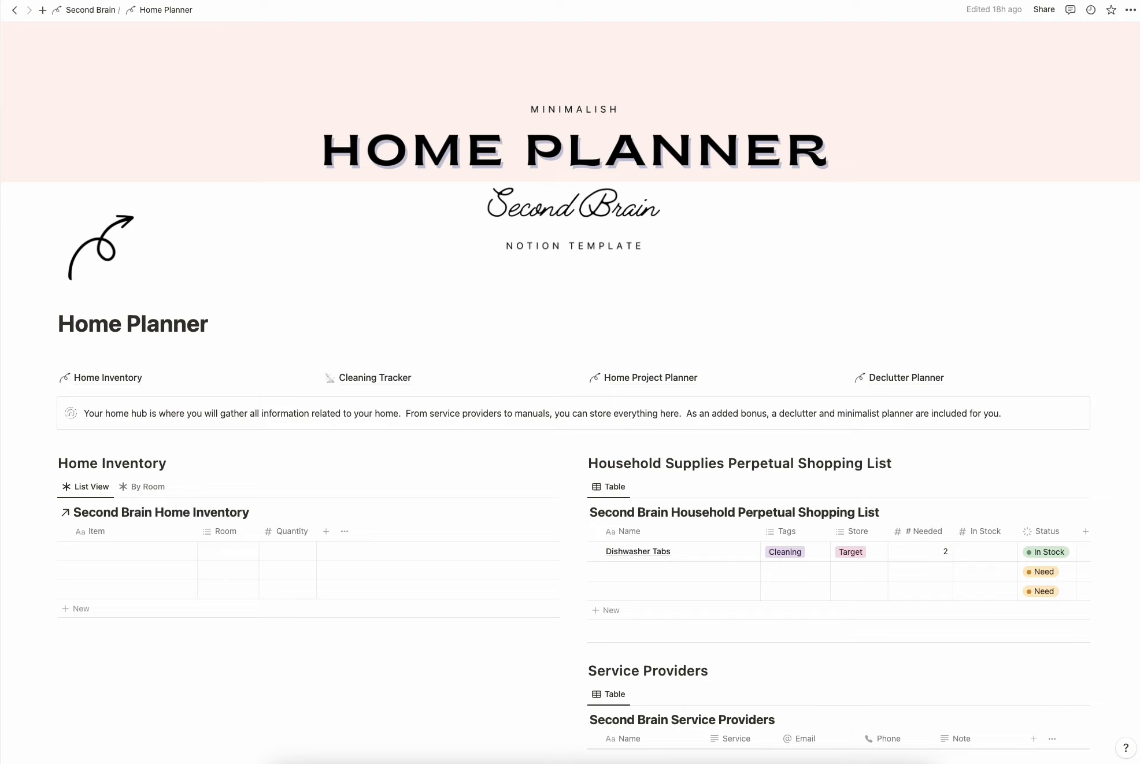
# Look over the Home Planner and check the layout options of the Household Supplies Perpetual Shopping List, closing them without changes
pyautogui.scroll(-10, 279, 519)
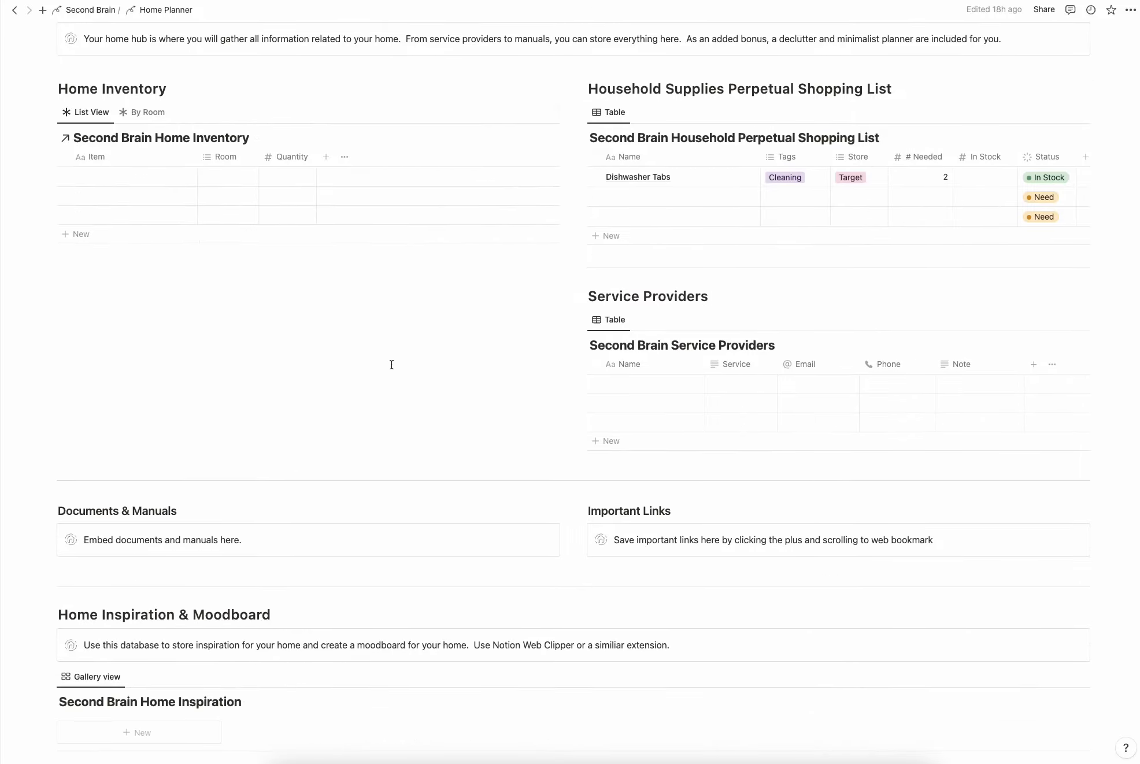
pyautogui.scroll(5, 392, 365)
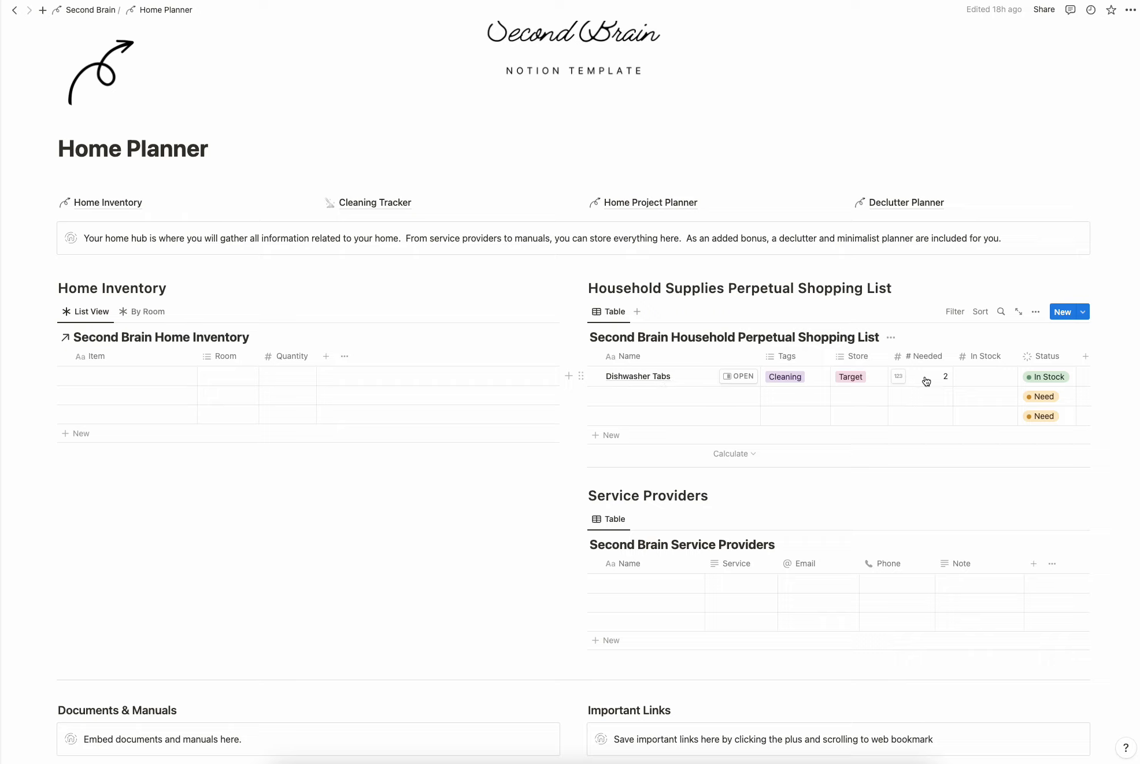
pyautogui.click(1036, 311)
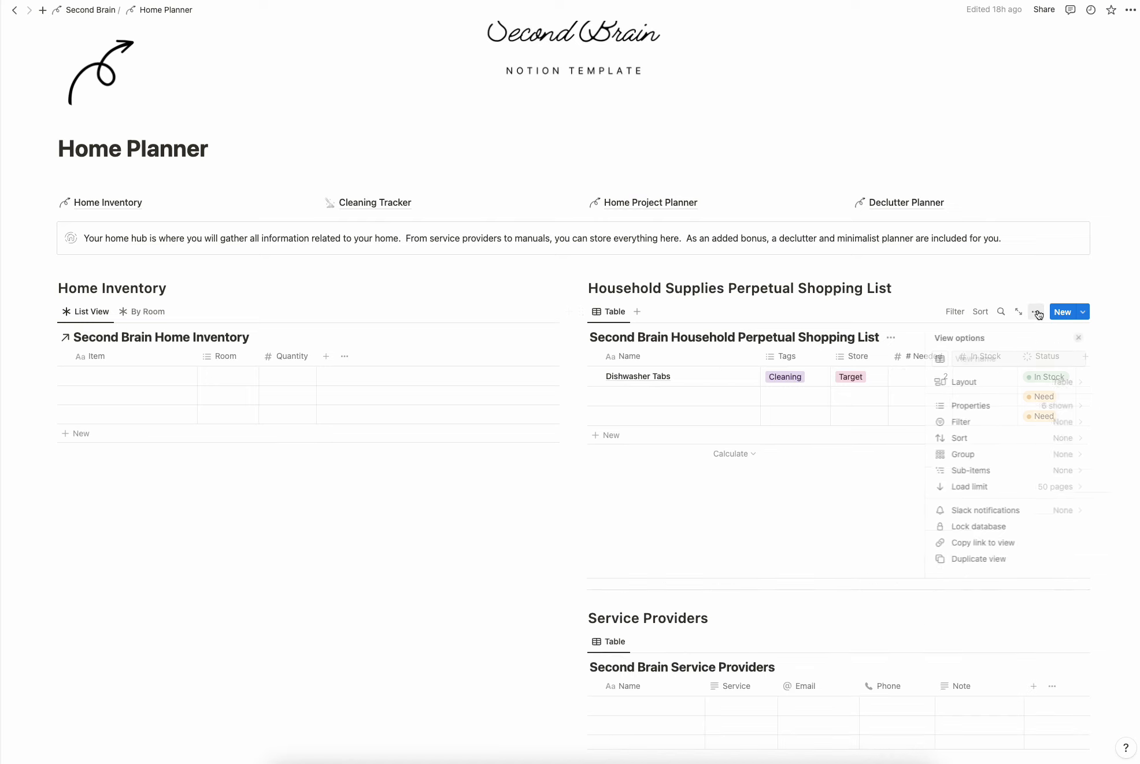
pyautogui.click(1032, 384)
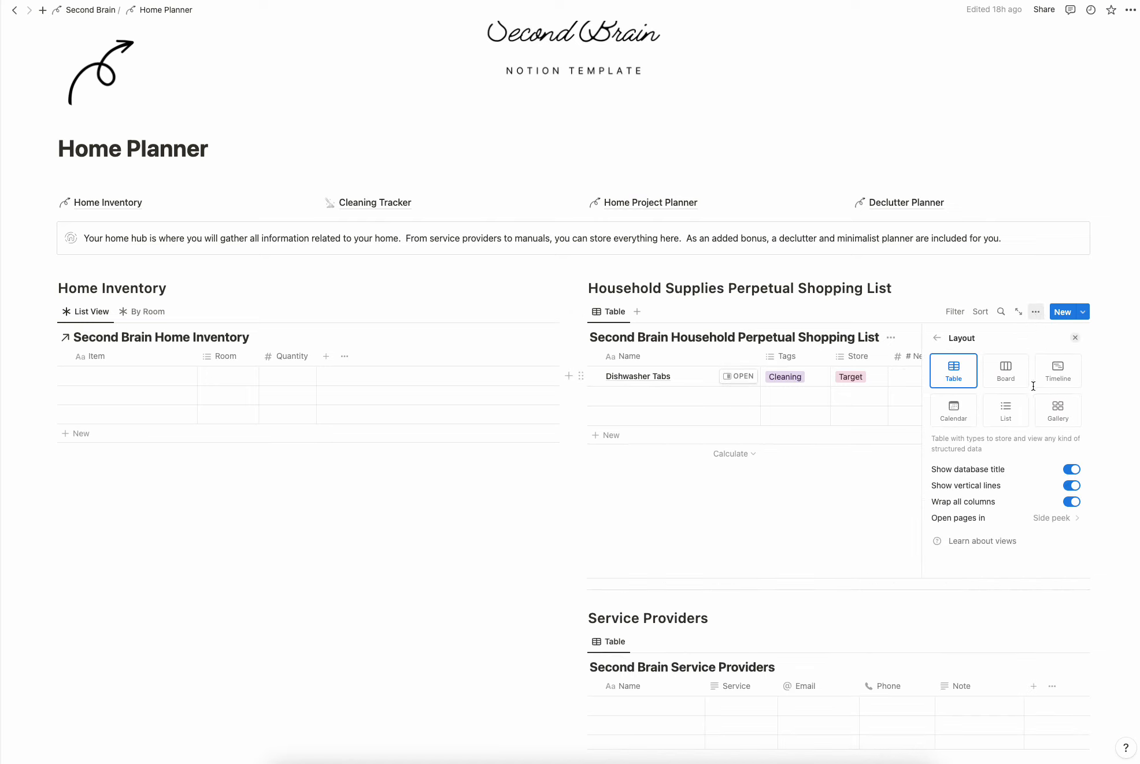
pyautogui.click(937, 338)
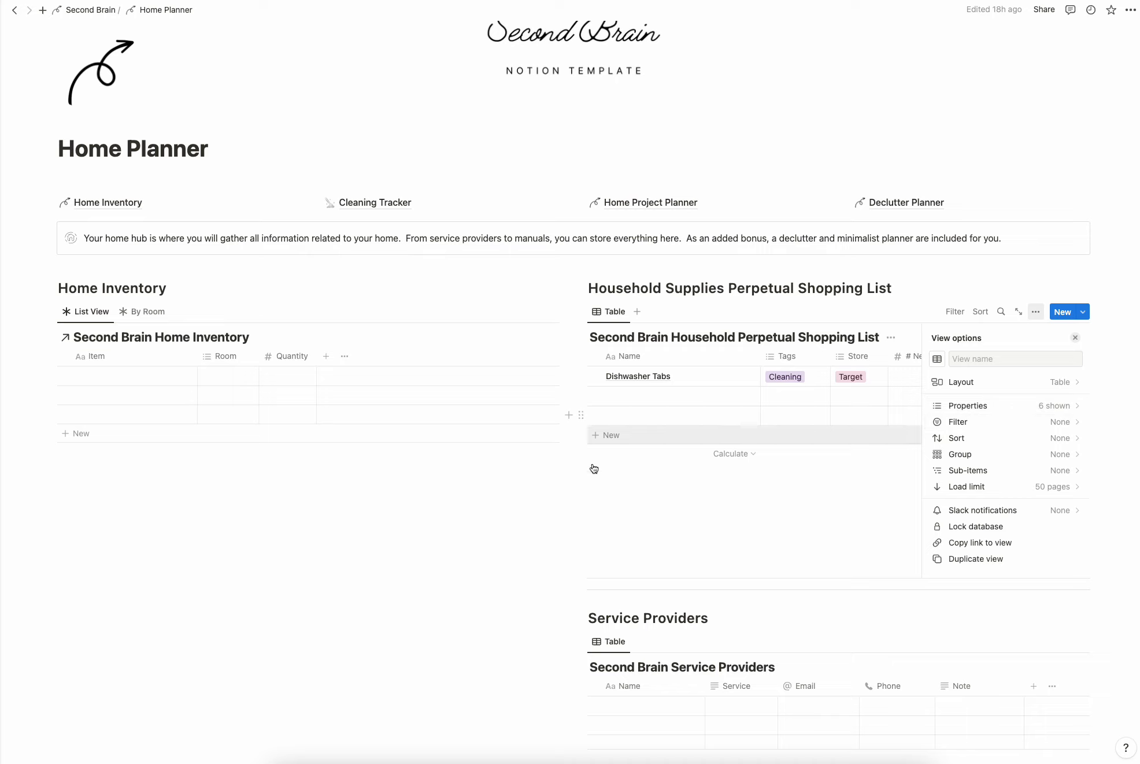
pyautogui.click(565, 498)
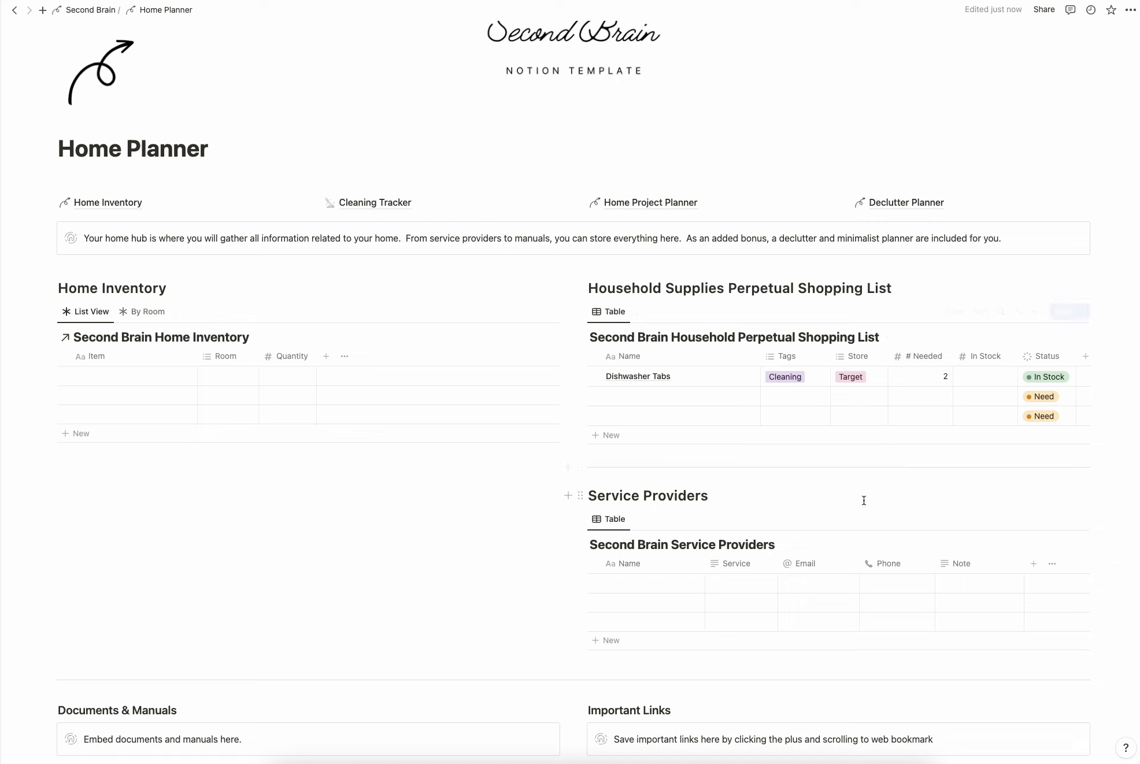
# View the Home Planner's Service Providers, Documents & Manuals, Important Links and Home Inspiration & Moodboard sections
pyautogui.scroll(-3, 863, 501)
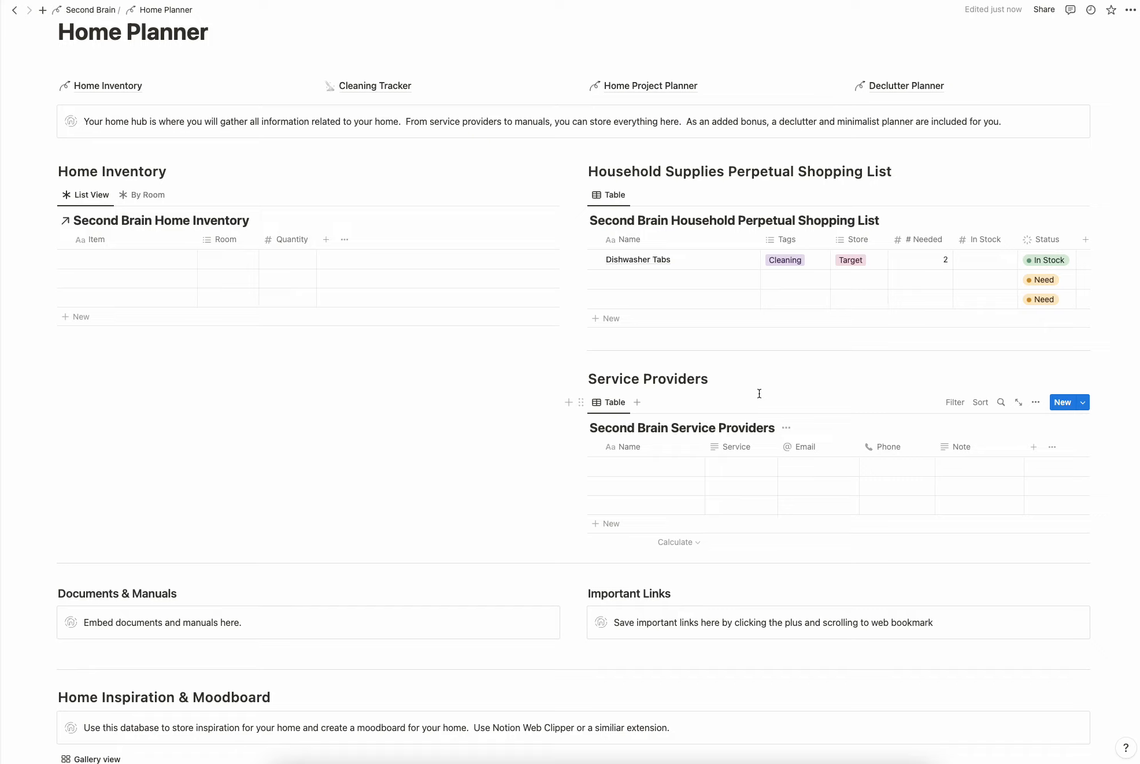
pyautogui.scroll(-4, 759, 394)
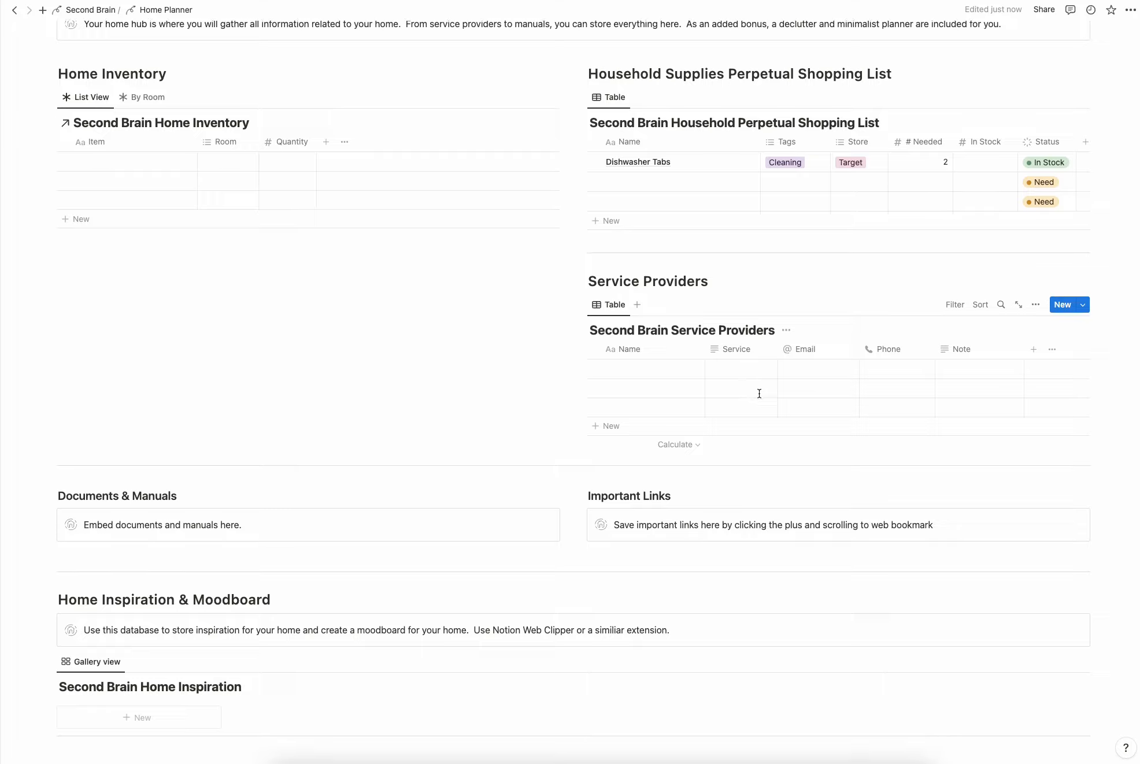
pyautogui.scroll(-4, 802, 332)
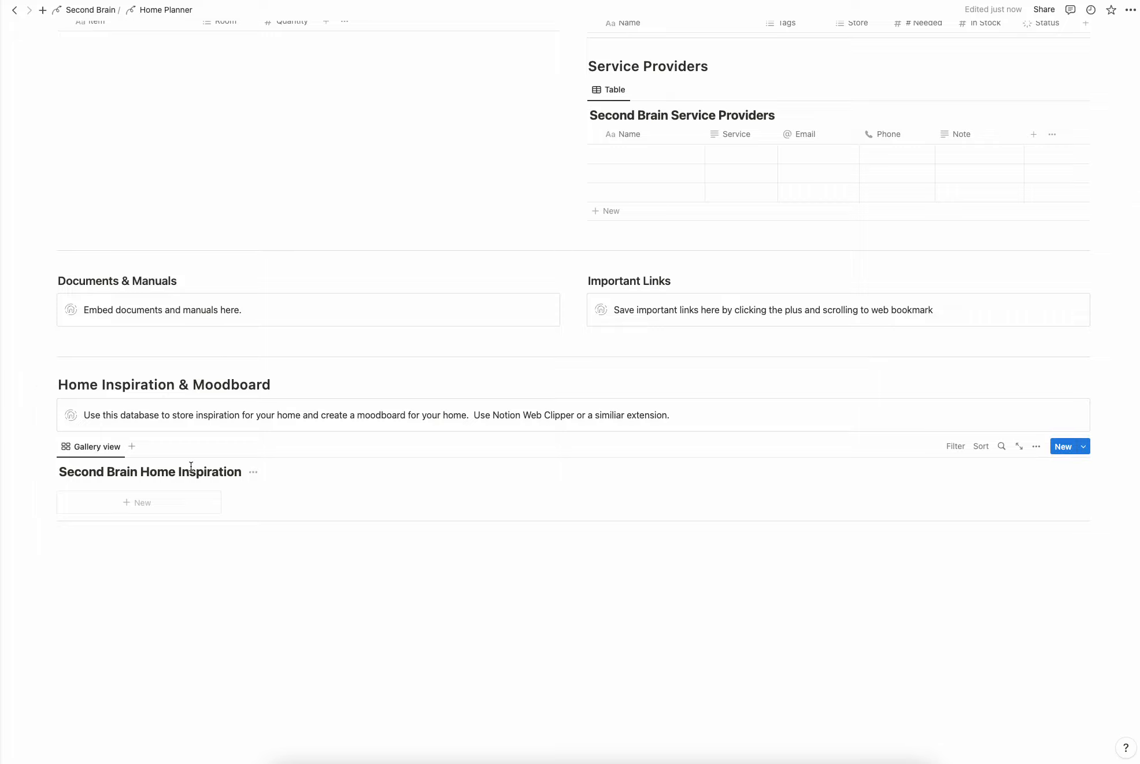
# Open the Cleaning Tracker from the Home Planner and look over its weekday cards and the cleaning task tables grouped by frequency
pyautogui.scroll(10, 190, 466)
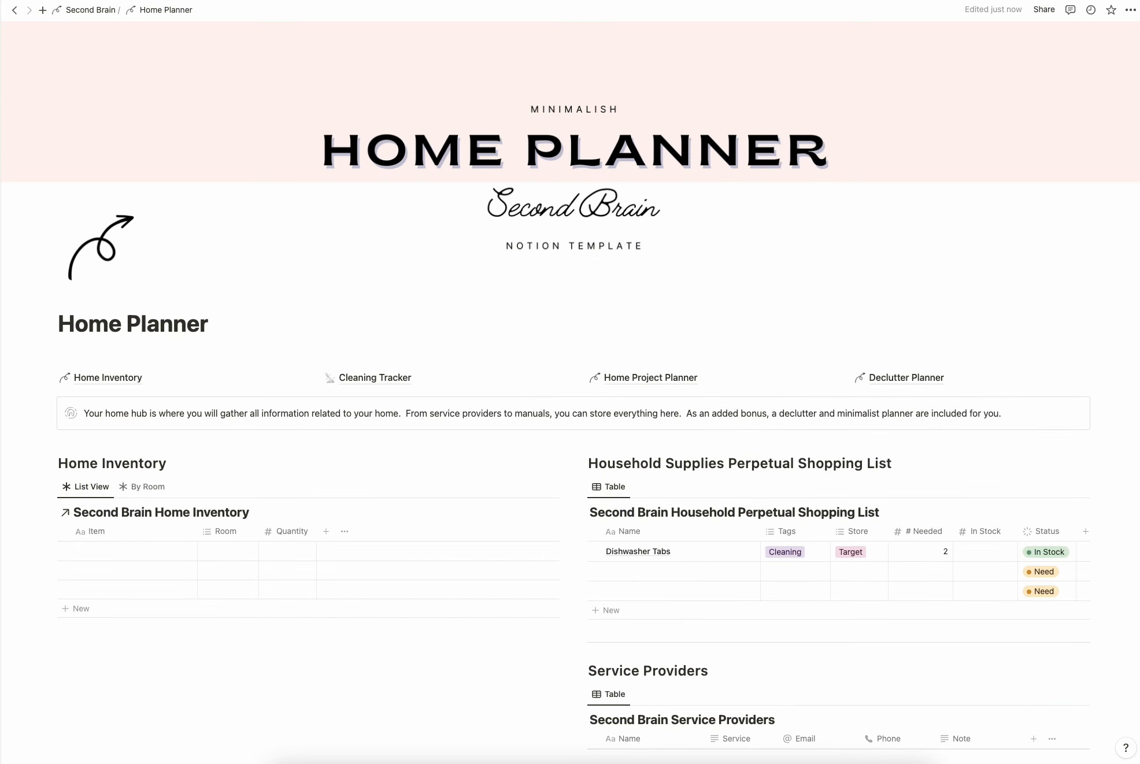
pyautogui.click(375, 378)
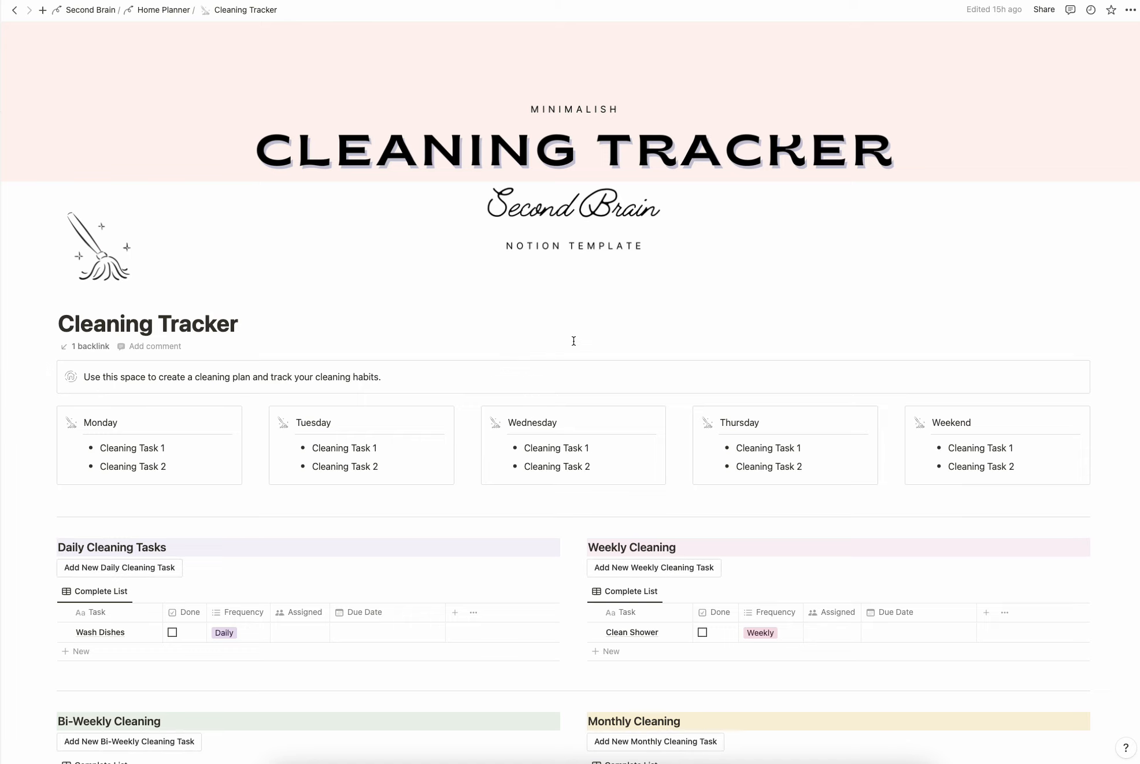
pyautogui.scroll(-2, 573, 341)
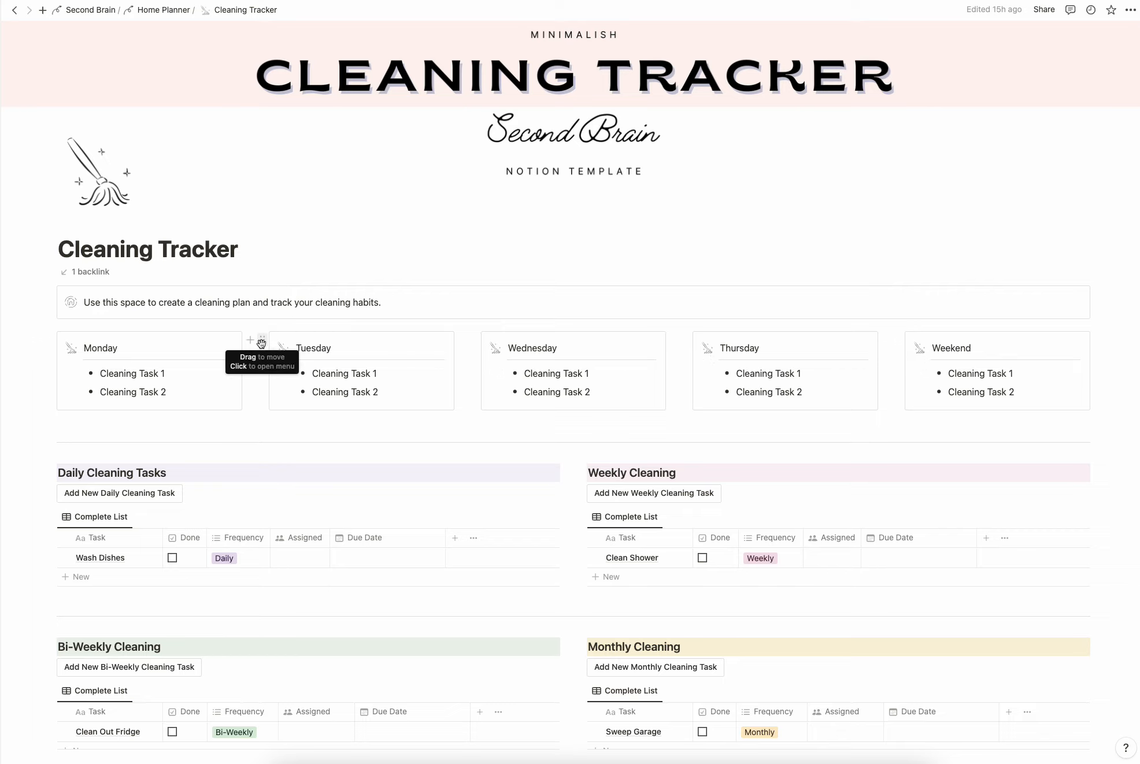
pyautogui.scroll(-5, 335, 407)
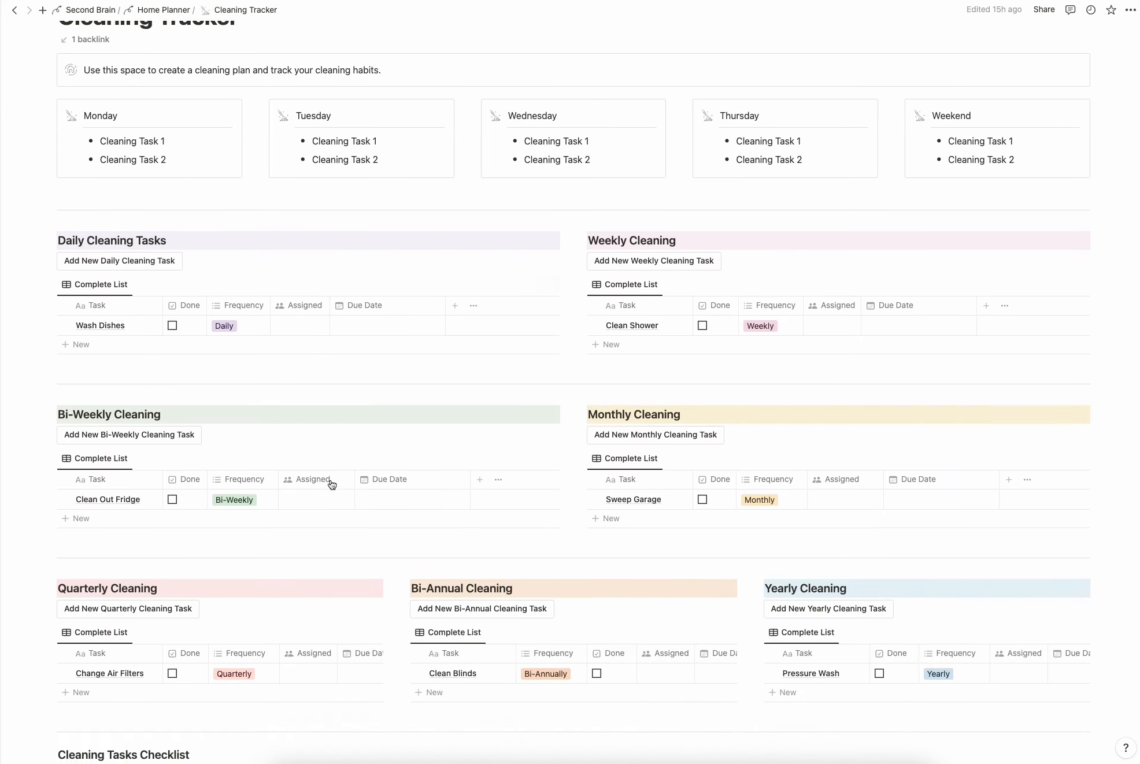
pyautogui.scroll(-1, 332, 484)
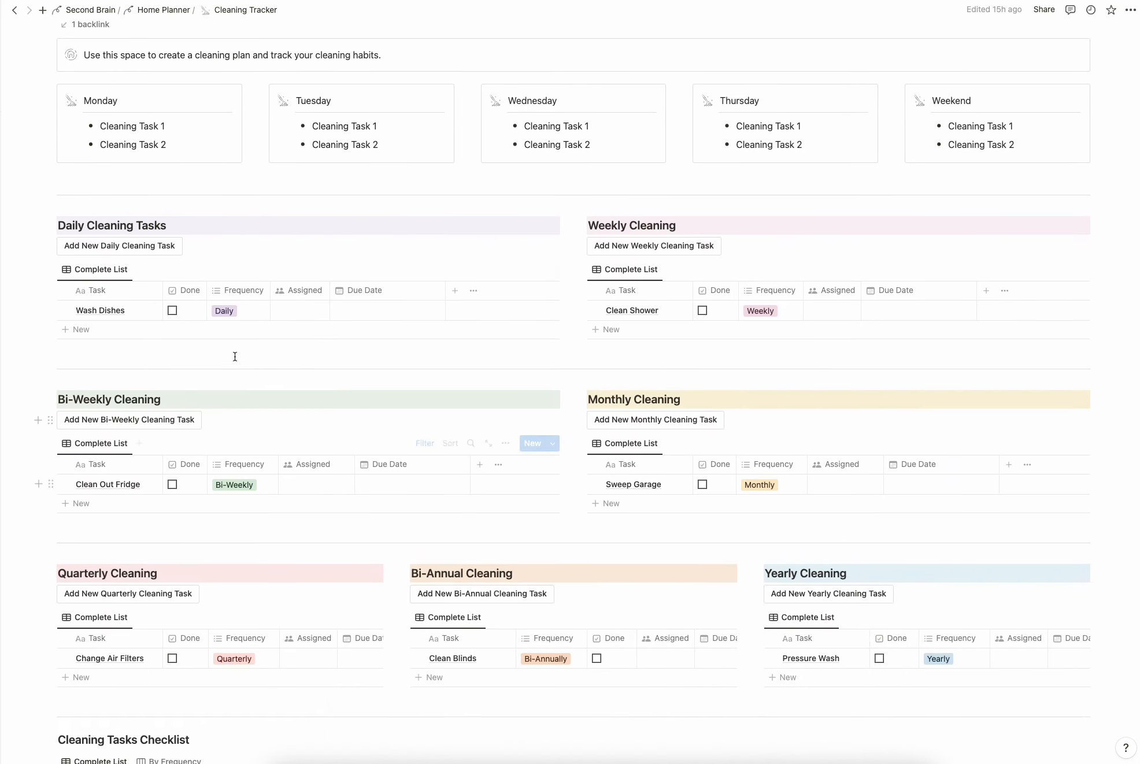
# Check the view options of the Daily Cleaning Tasks table without changes and examine the Cleaning Tasks Checklist
pyautogui.click(506, 271)
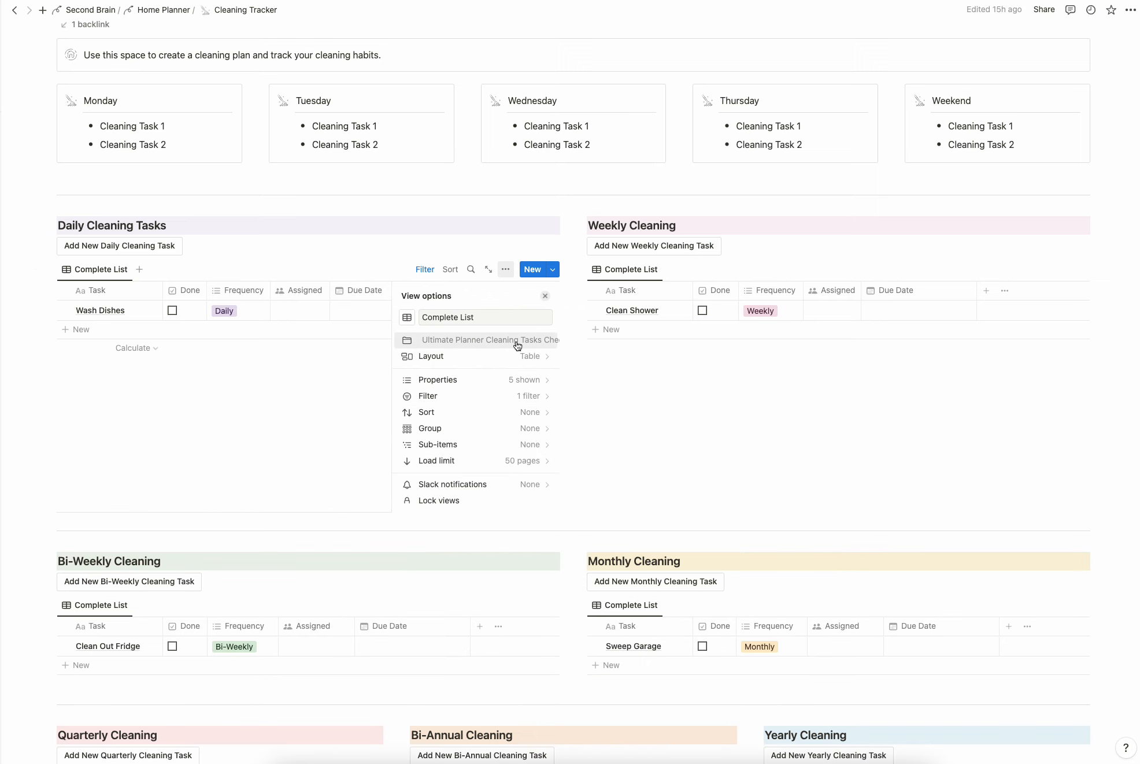
pyautogui.click(516, 203)
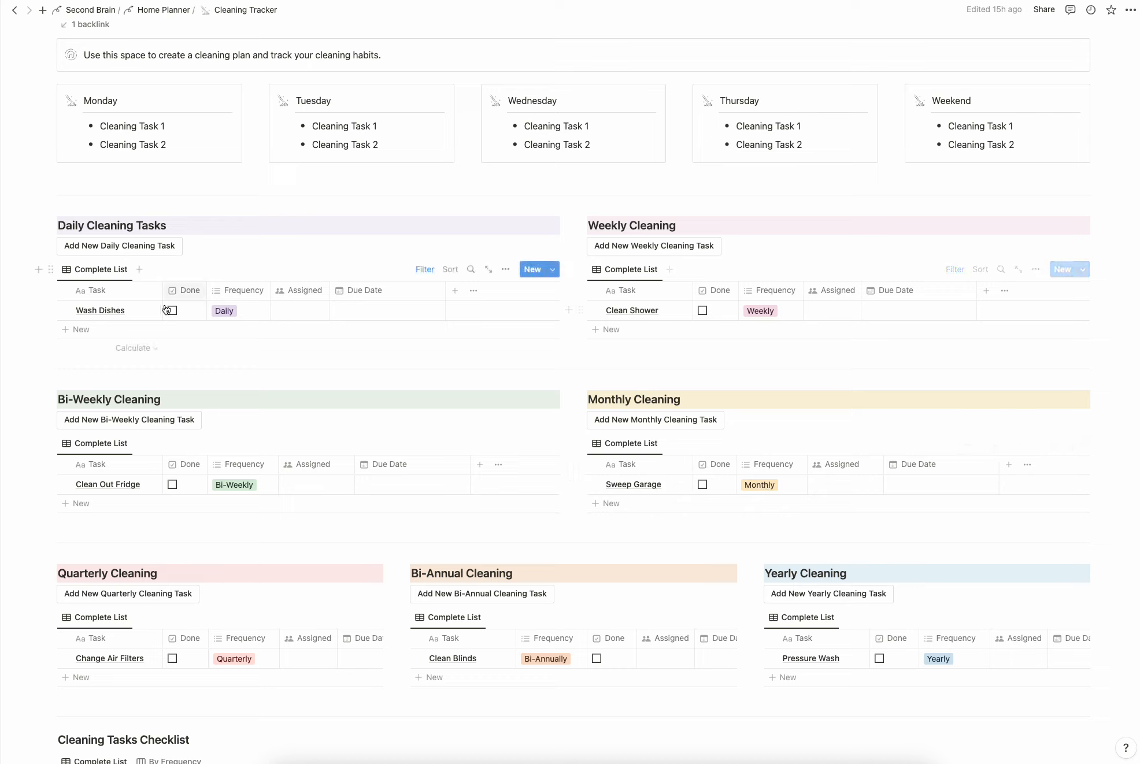
pyautogui.scroll(-8, 527, 410)
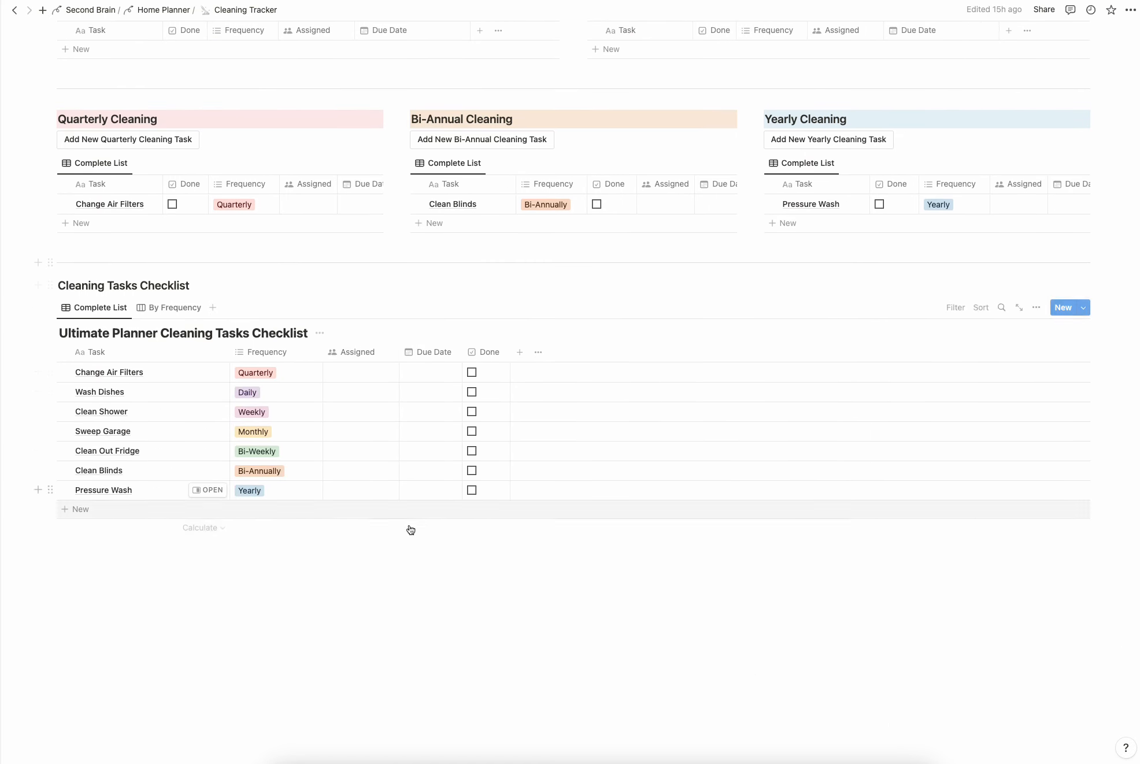
pyautogui.scroll(6, 584, 160)
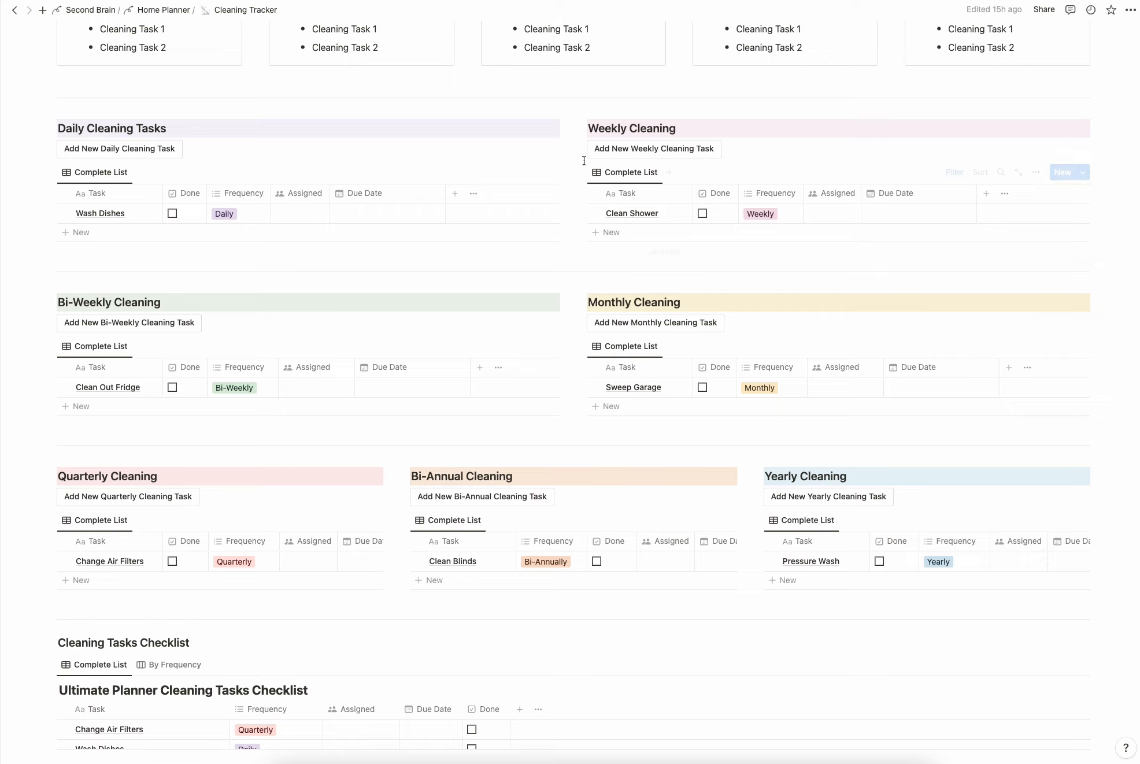
pyautogui.scroll(-6, 572, 305)
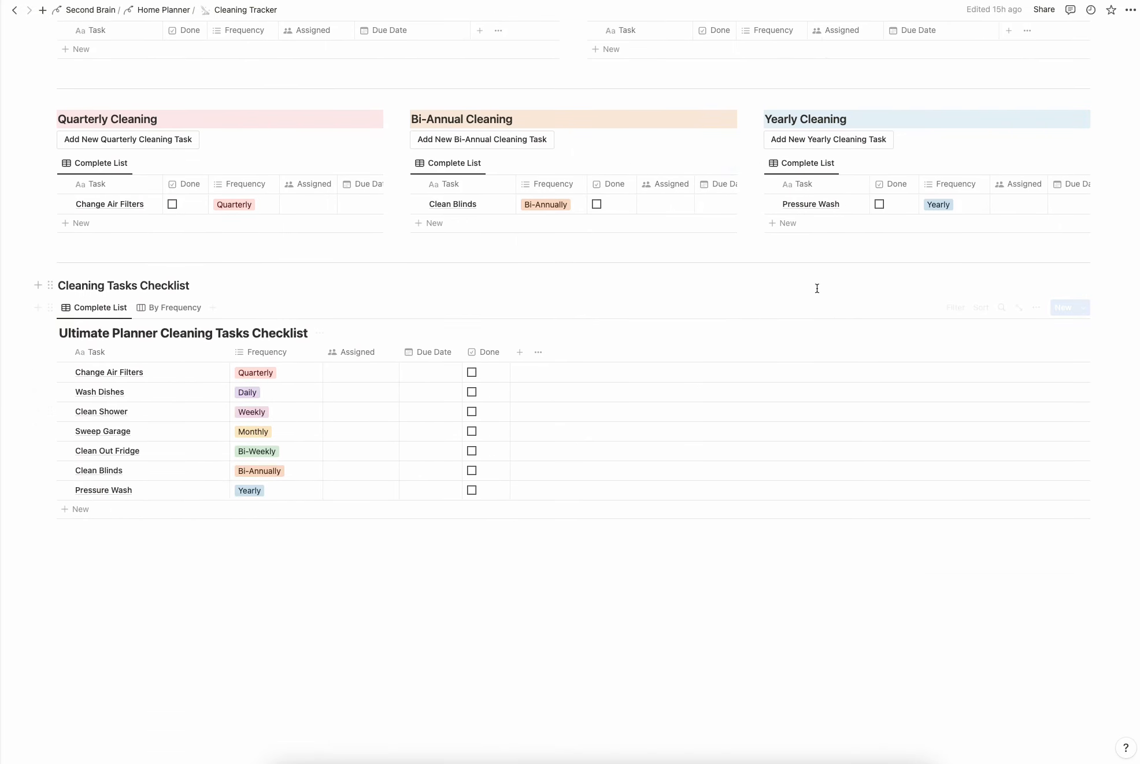
# Compare the Cleaning Tasks Checklist with the frequency tables and weekday cards above it on the Cleaning Tracker
pyautogui.scroll(12, 814, 287)
pyautogui.scroll(-11, 814, 288)
pyautogui.scroll(-1, 817, 289)
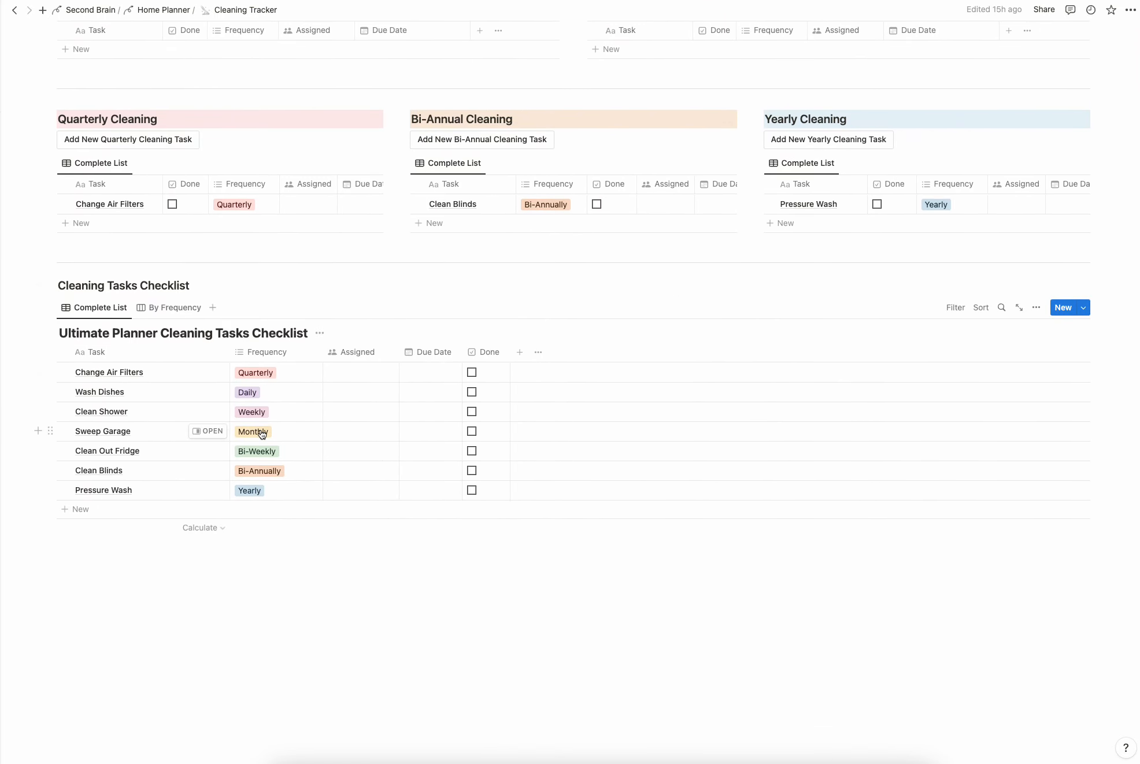
pyautogui.scroll(10, 667, 287)
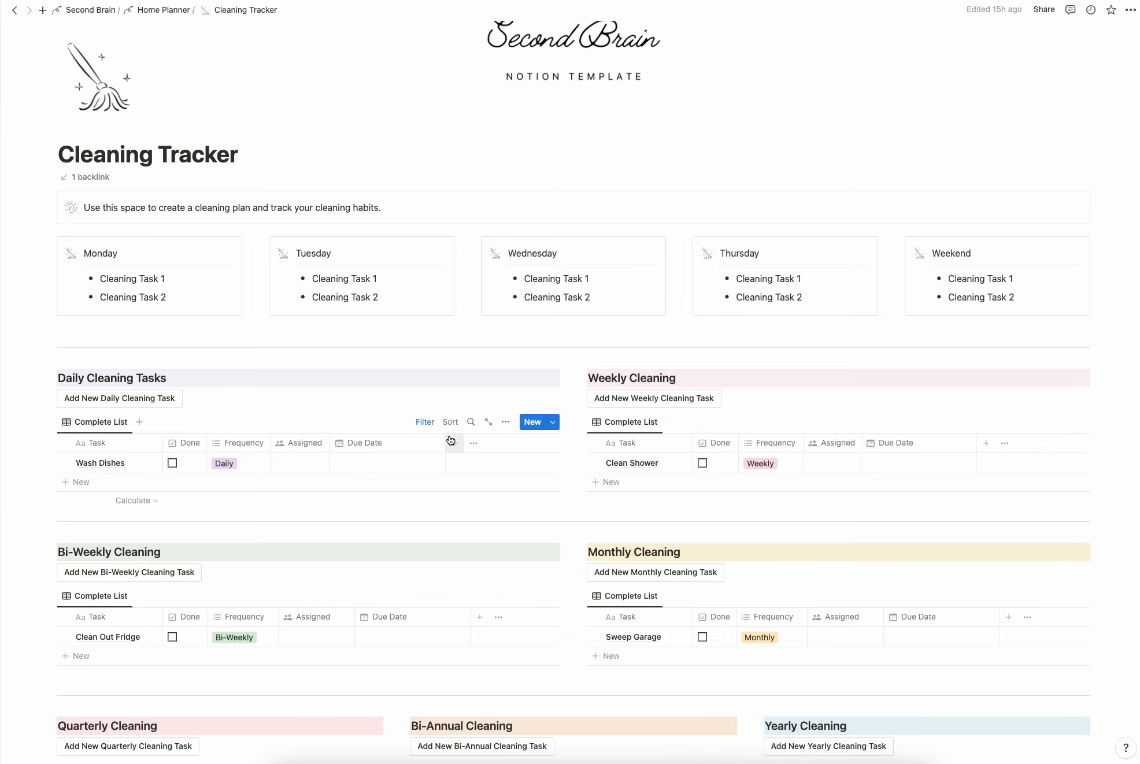
pyautogui.scroll(-2, 451, 441)
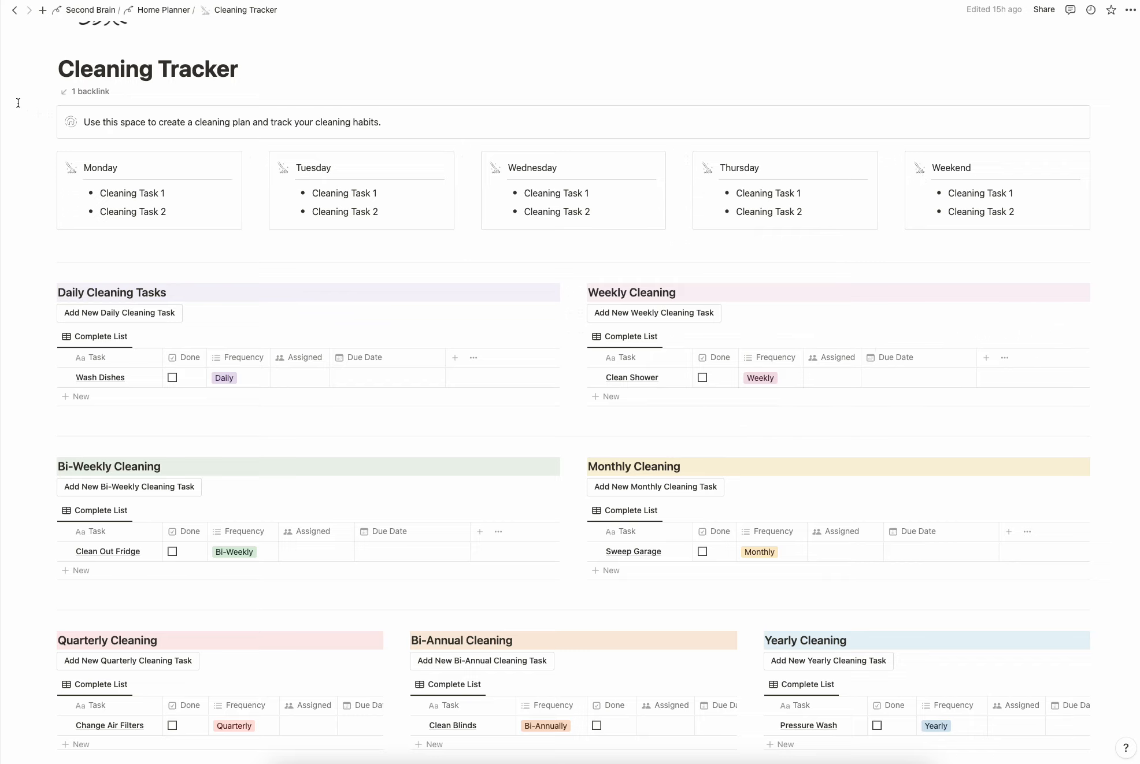
pyautogui.scroll(1, 336, 206)
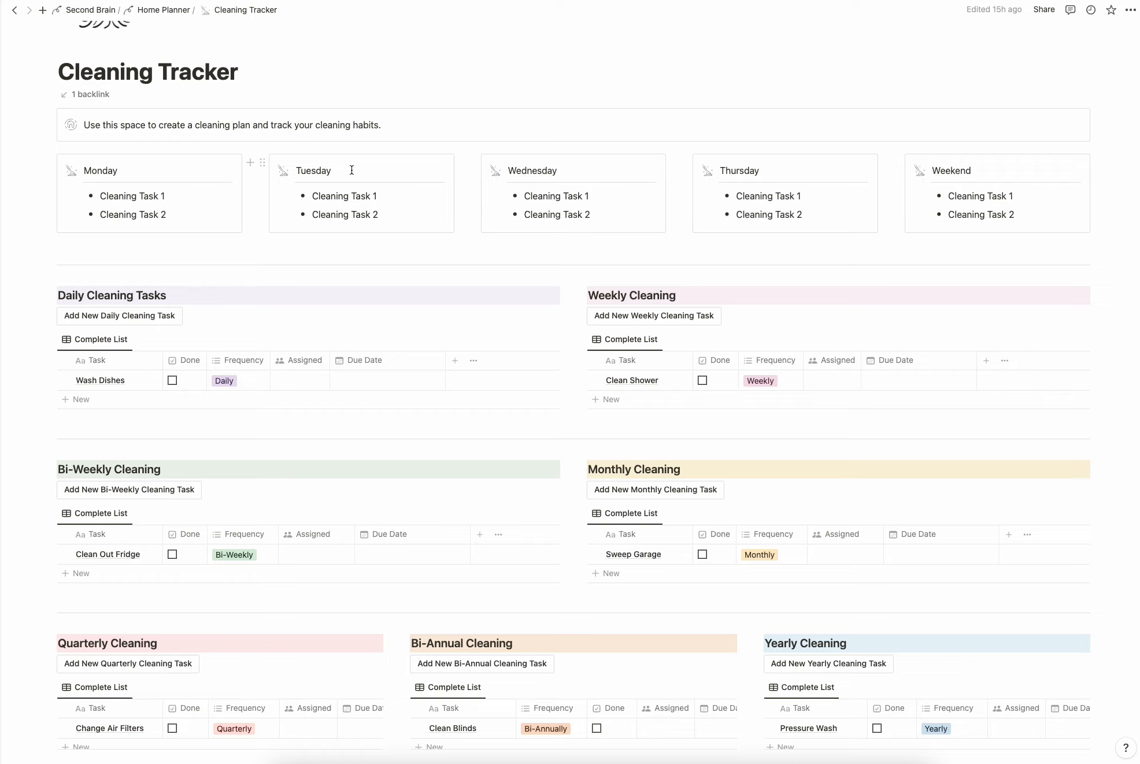
# Leave the Cleaning Tracker for the Home Project Planner and review its Project Database and Large Project Planner sections
pyautogui.scroll(5, 351, 169)
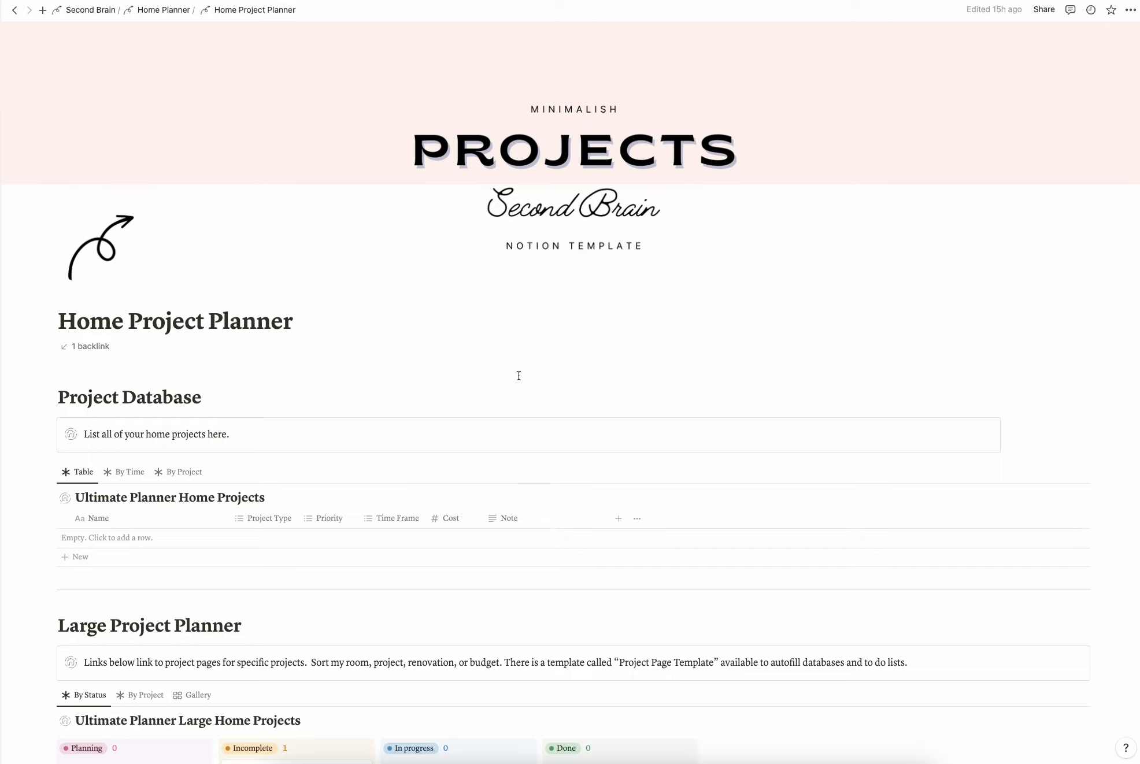
pyautogui.scroll(-3, 519, 375)
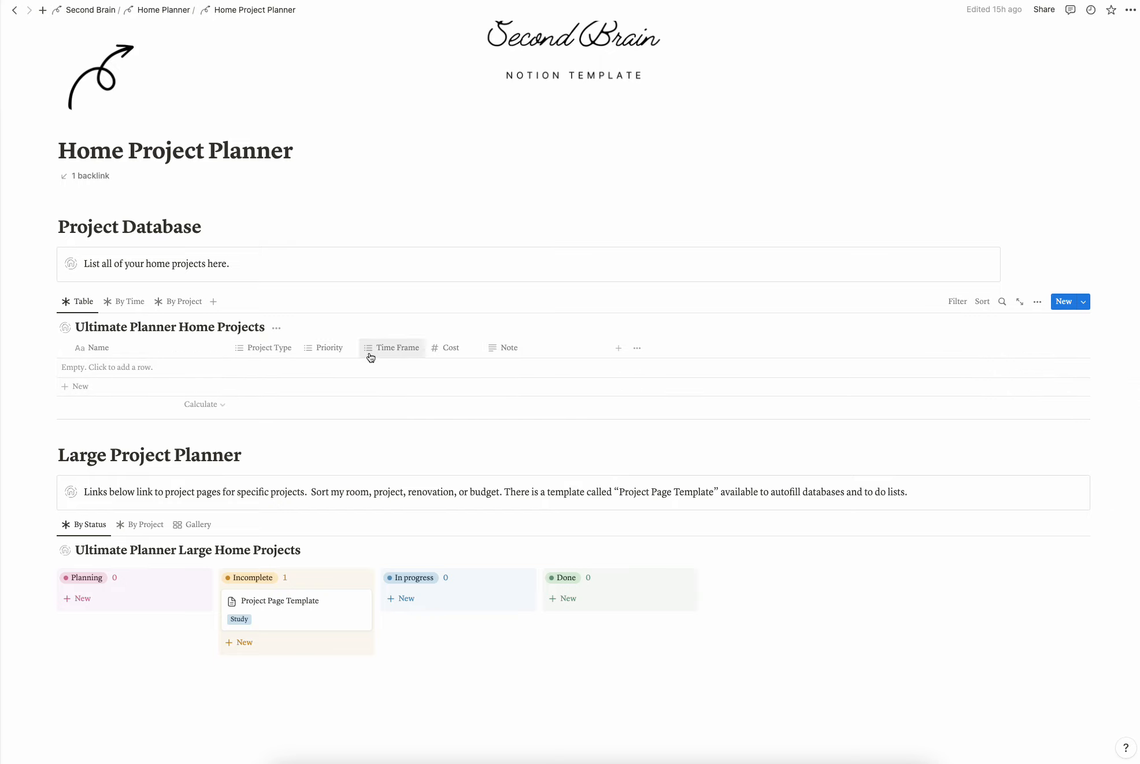
pyautogui.scroll(-1, 443, 420)
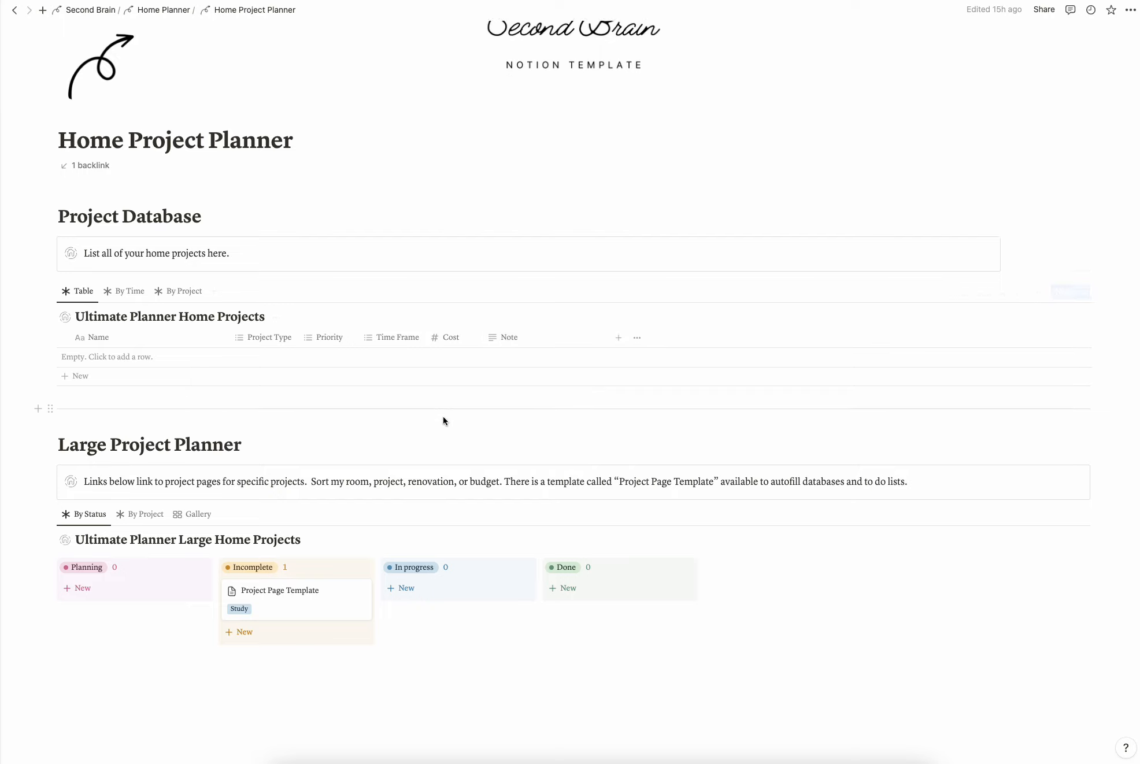
pyautogui.scroll(-3, 443, 420)
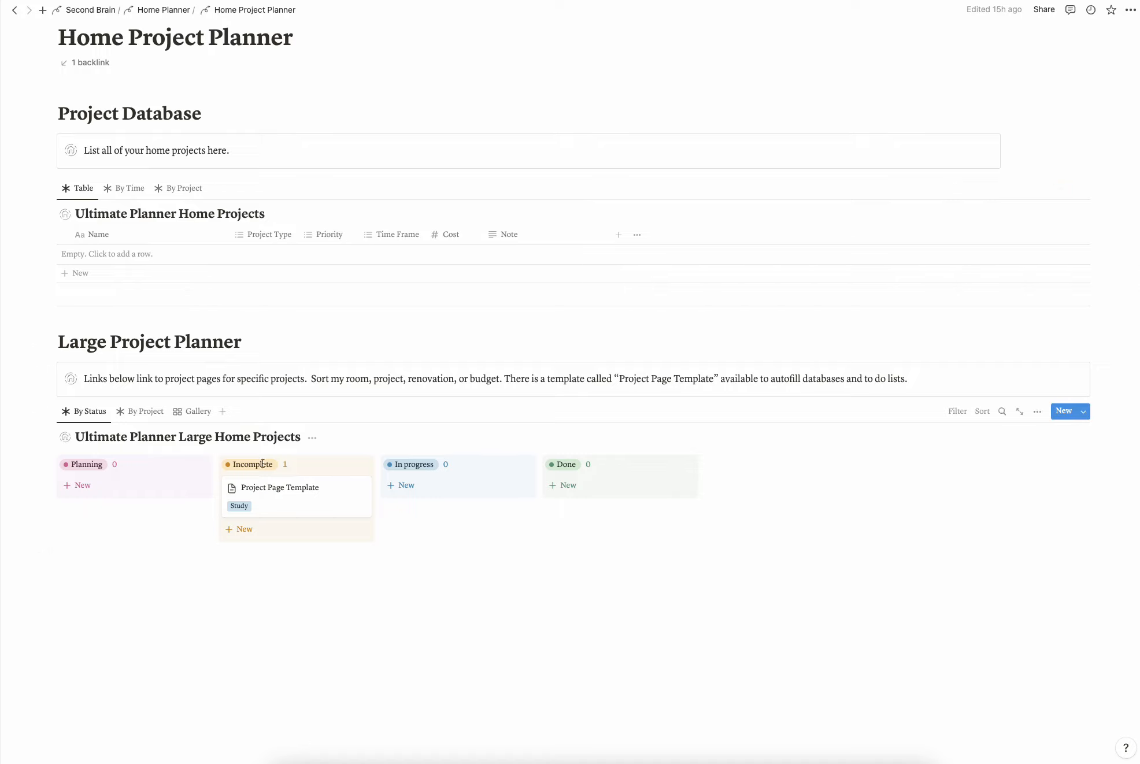
# Open the Project Page Template from the Large Project Planner and view its Project property options without changing the selection
pyautogui.click(285, 506)
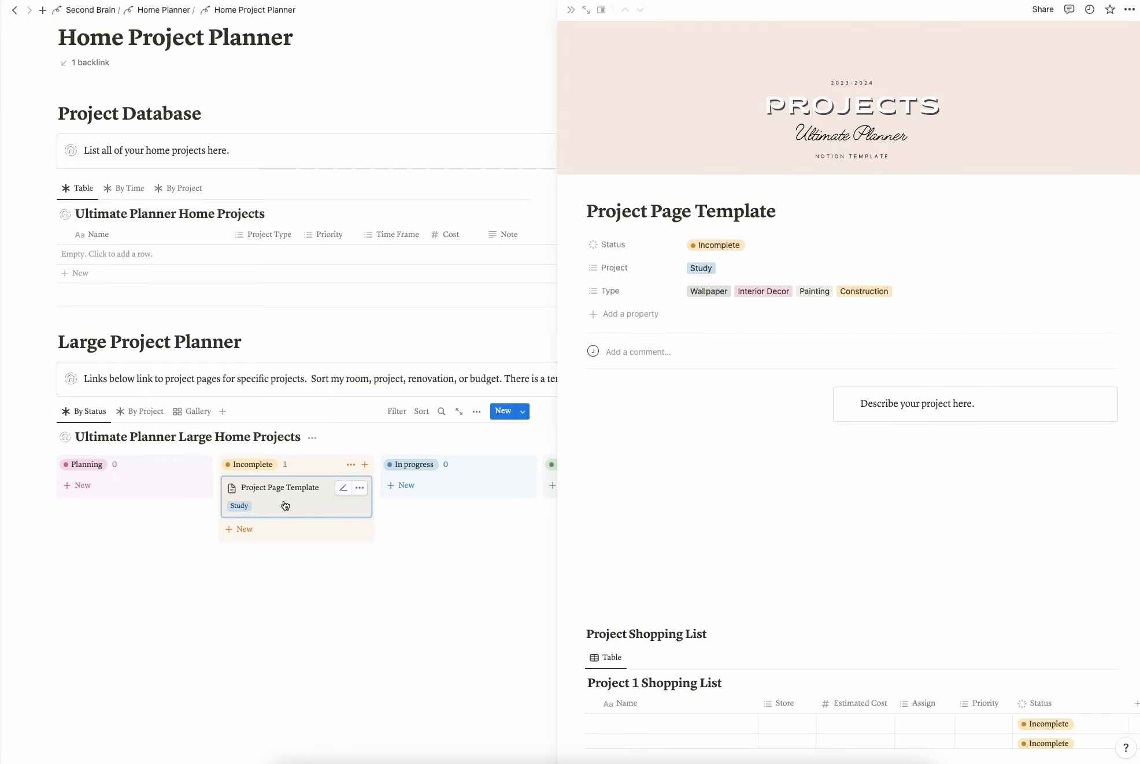
pyautogui.scroll(-10, 876, 277)
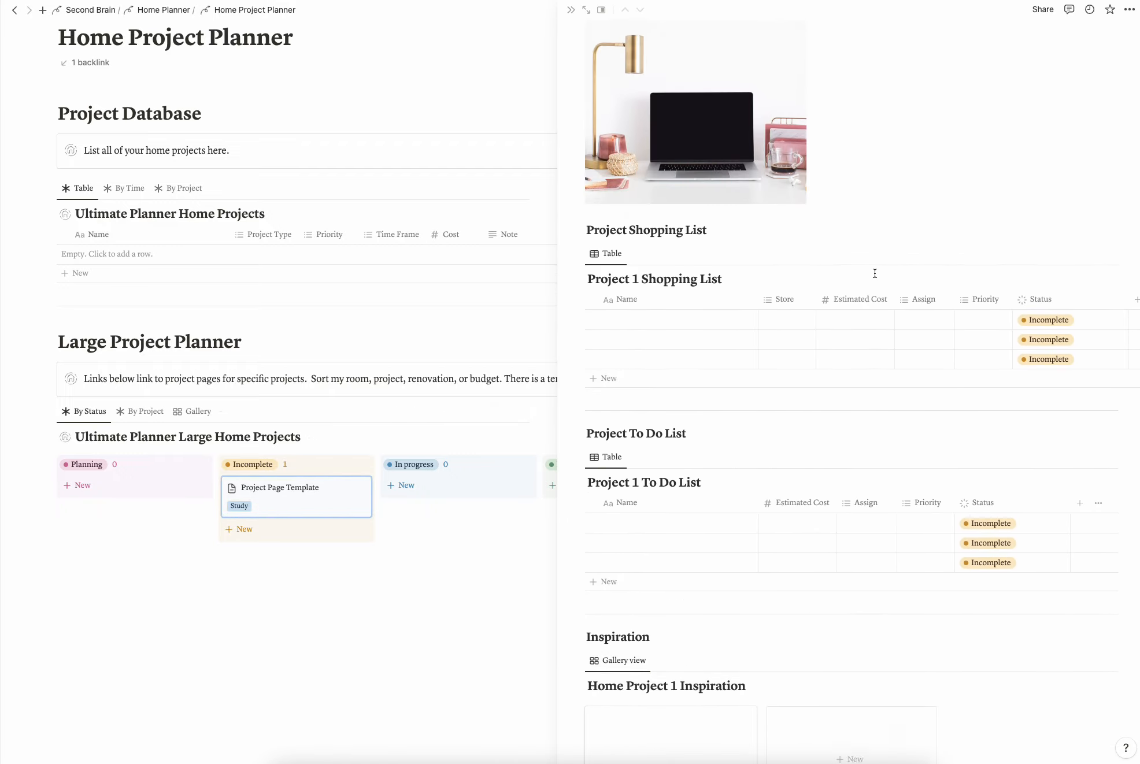
pyautogui.scroll(10, 875, 274)
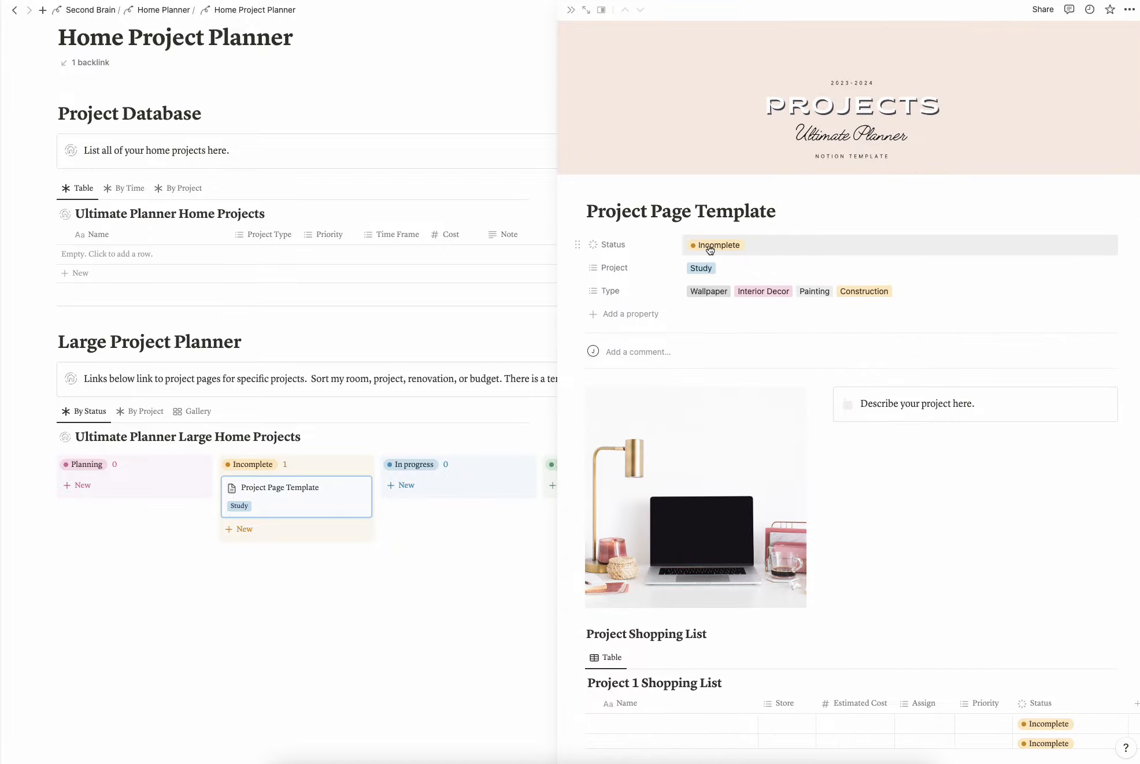
pyautogui.click(738, 269)
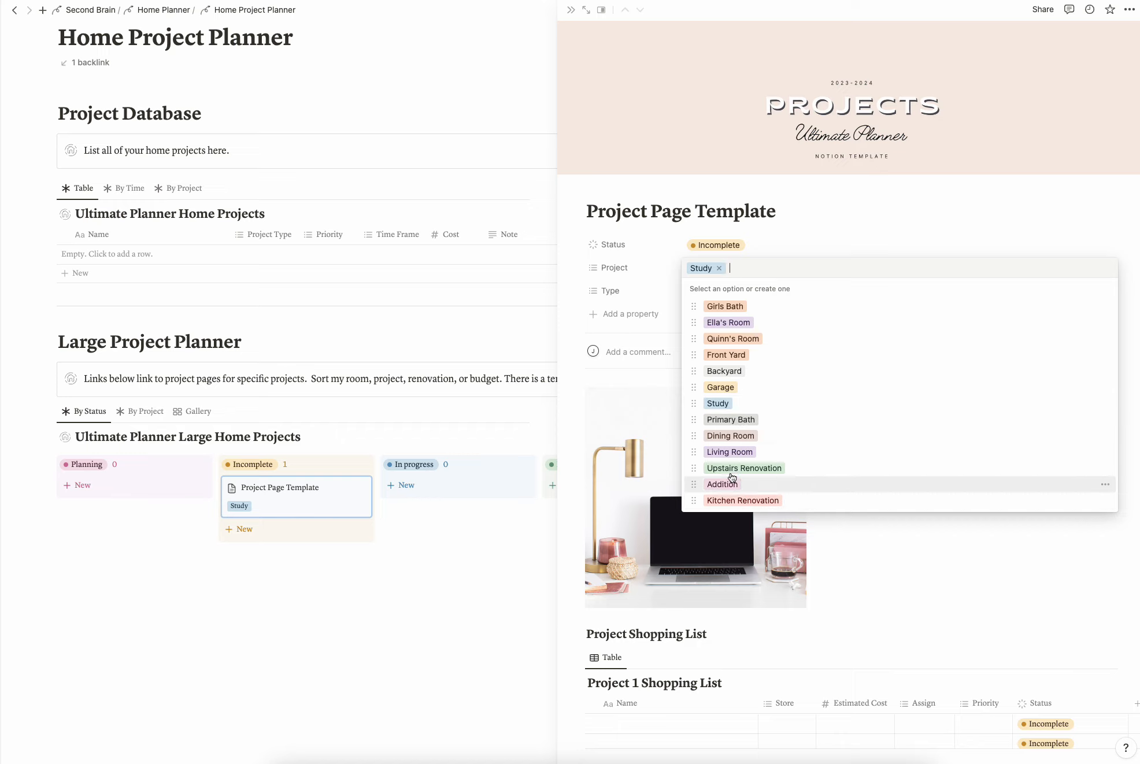
pyautogui.click(809, 233)
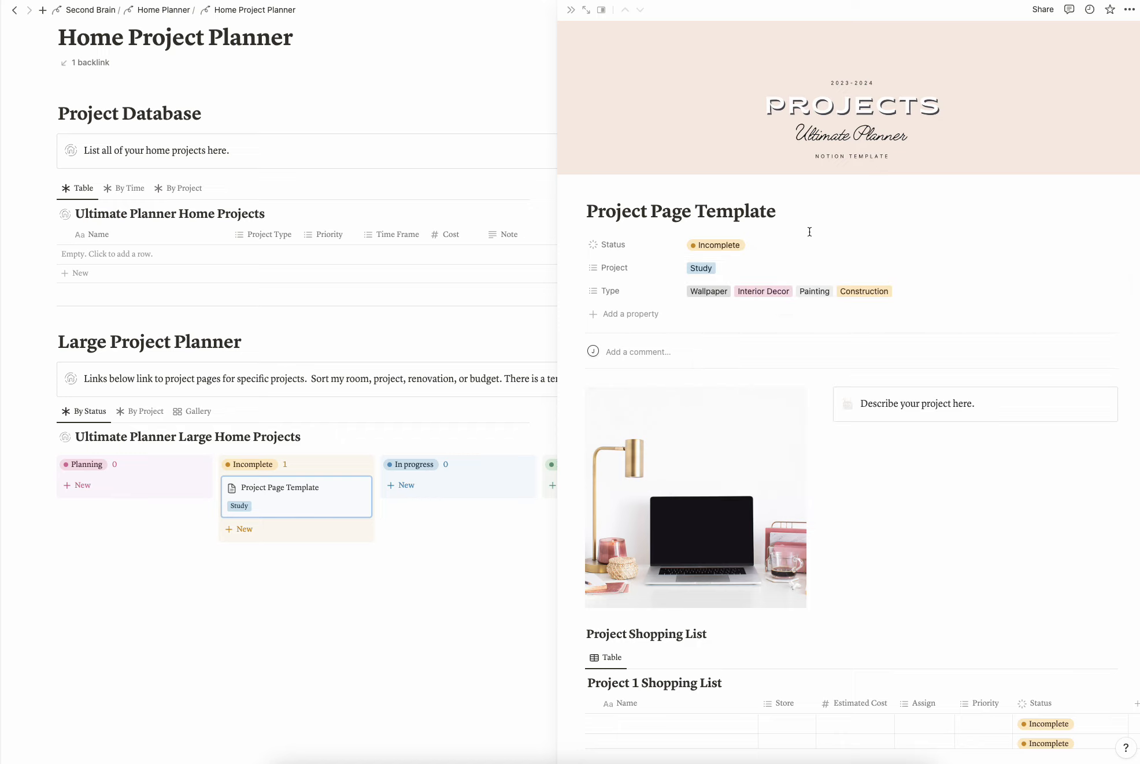
# Review the project page's Shopping List, To Do List and Inspiration sections, and close the page
pyautogui.scroll(-3, 885, 305)
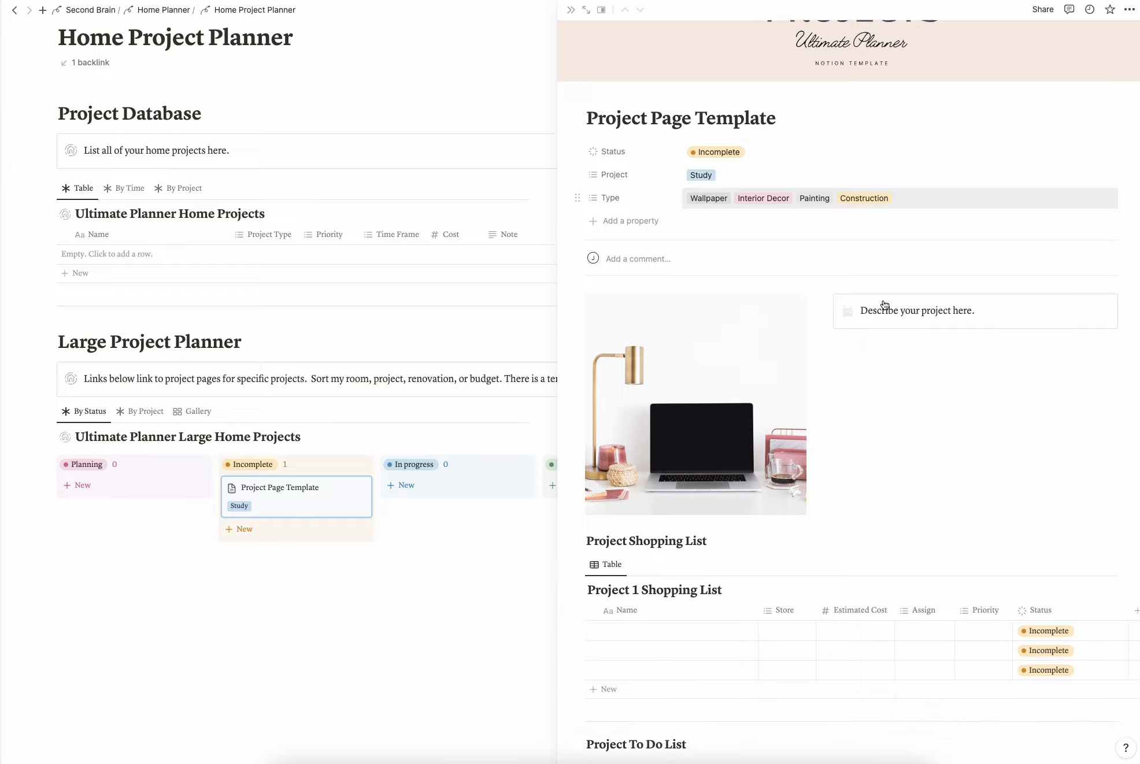
pyautogui.scroll(-4, 855, 346)
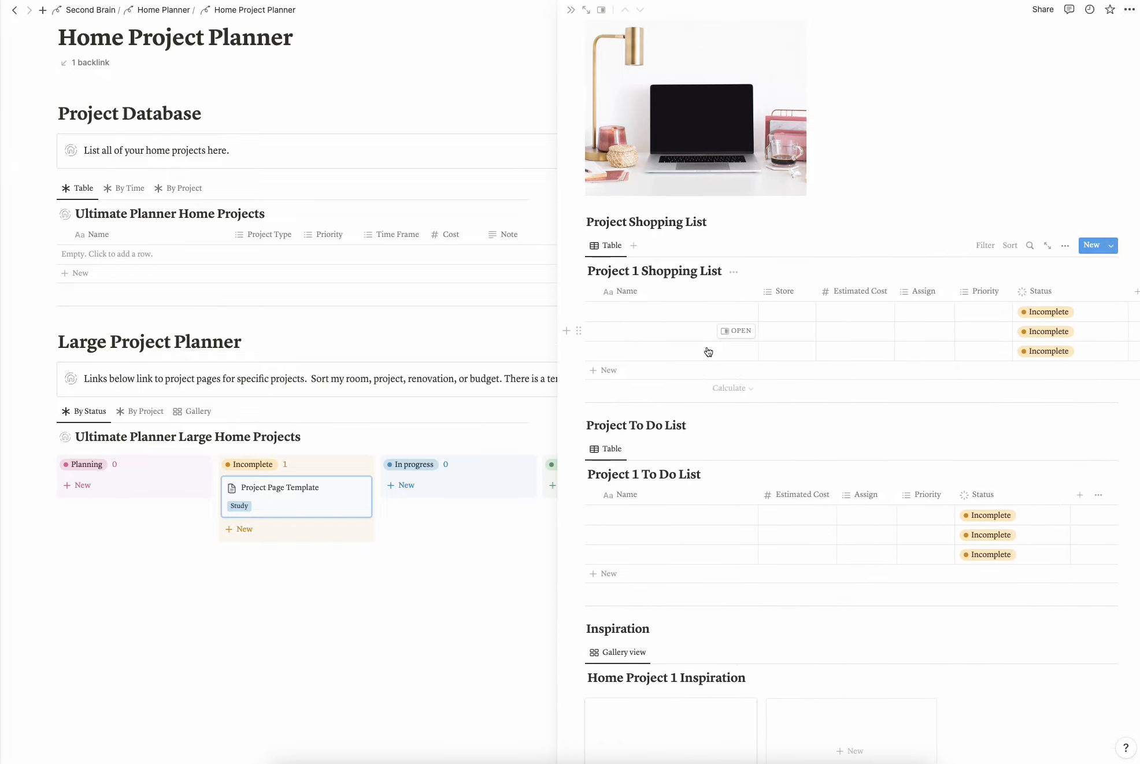
pyautogui.scroll(-2, 867, 555)
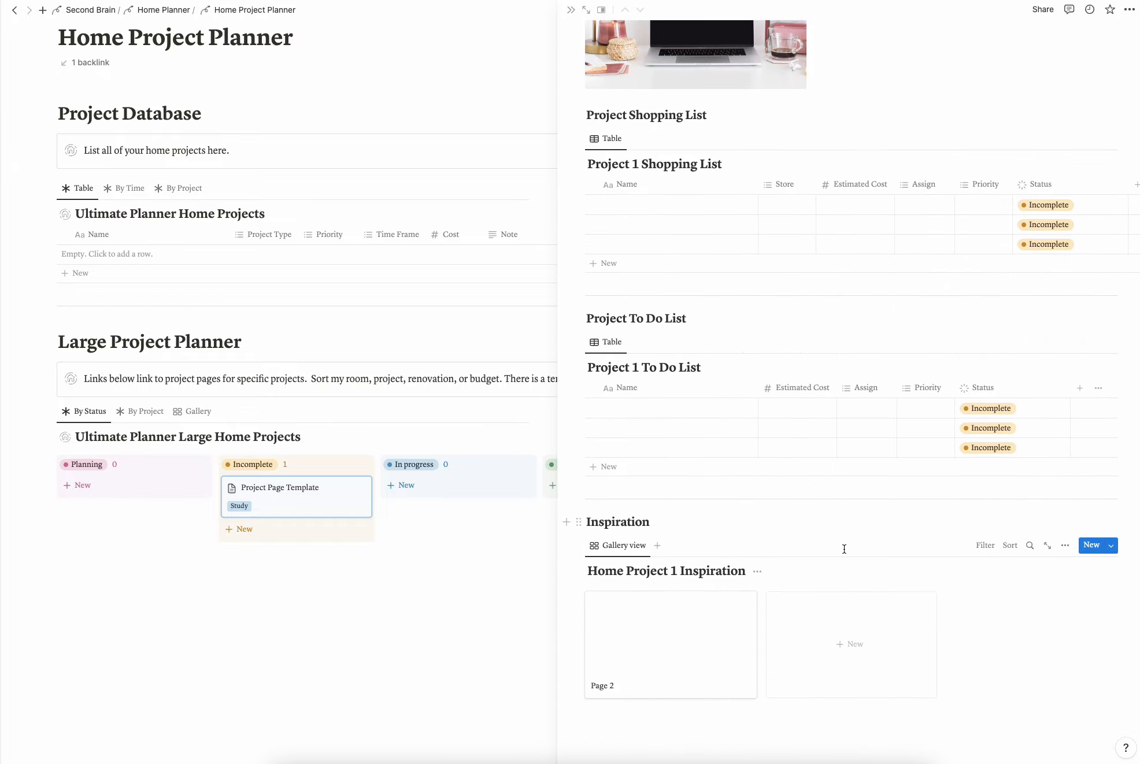
pyautogui.scroll(9, 843, 544)
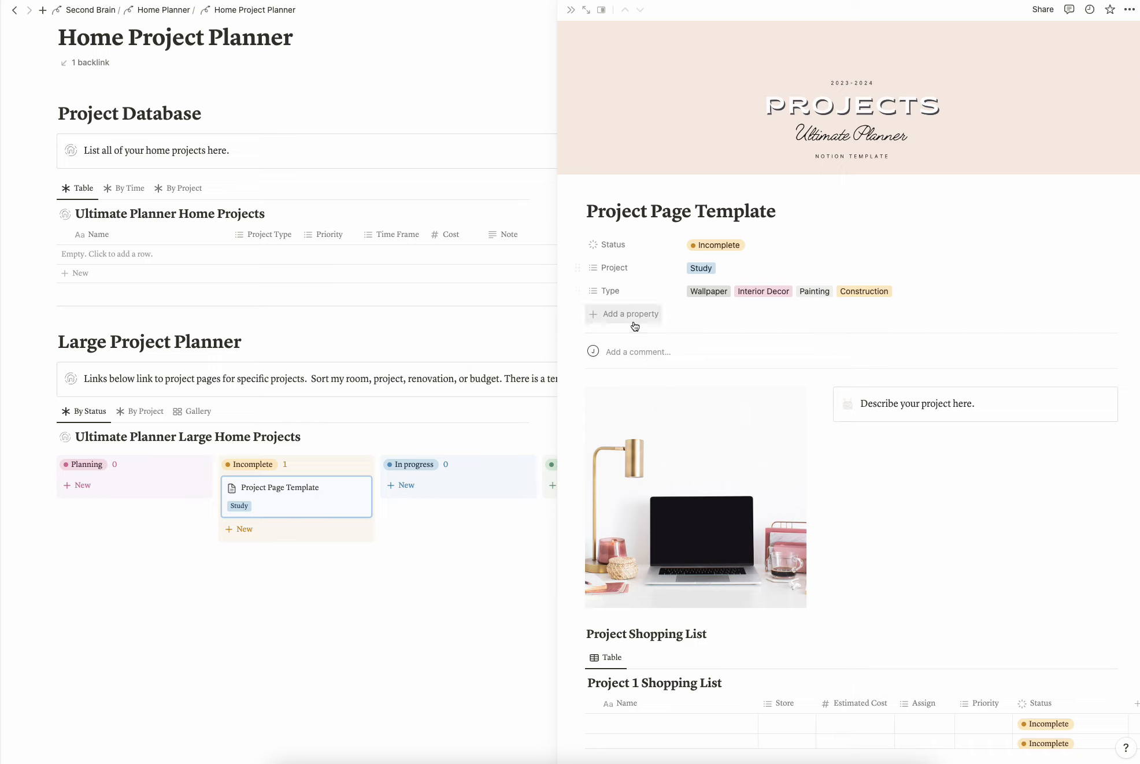
pyautogui.click(399, 608)
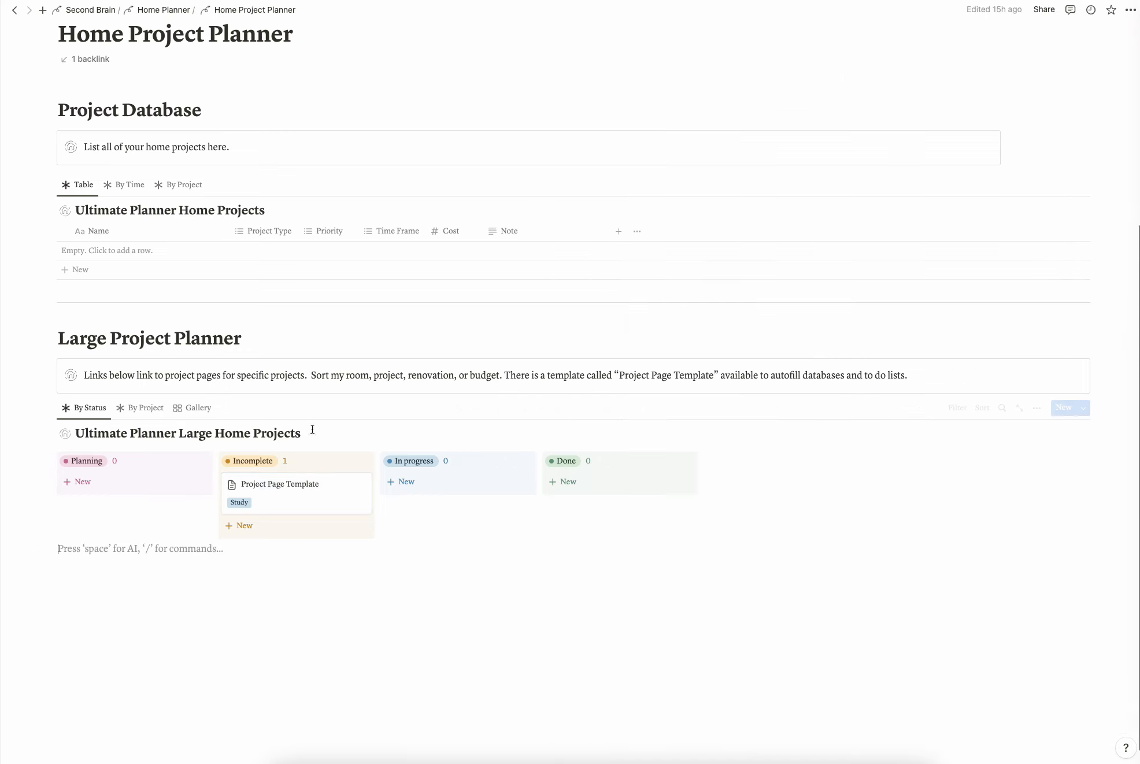
# View the large home projects by project and as a gallery, and return to the By Status view
pyautogui.click(148, 407)
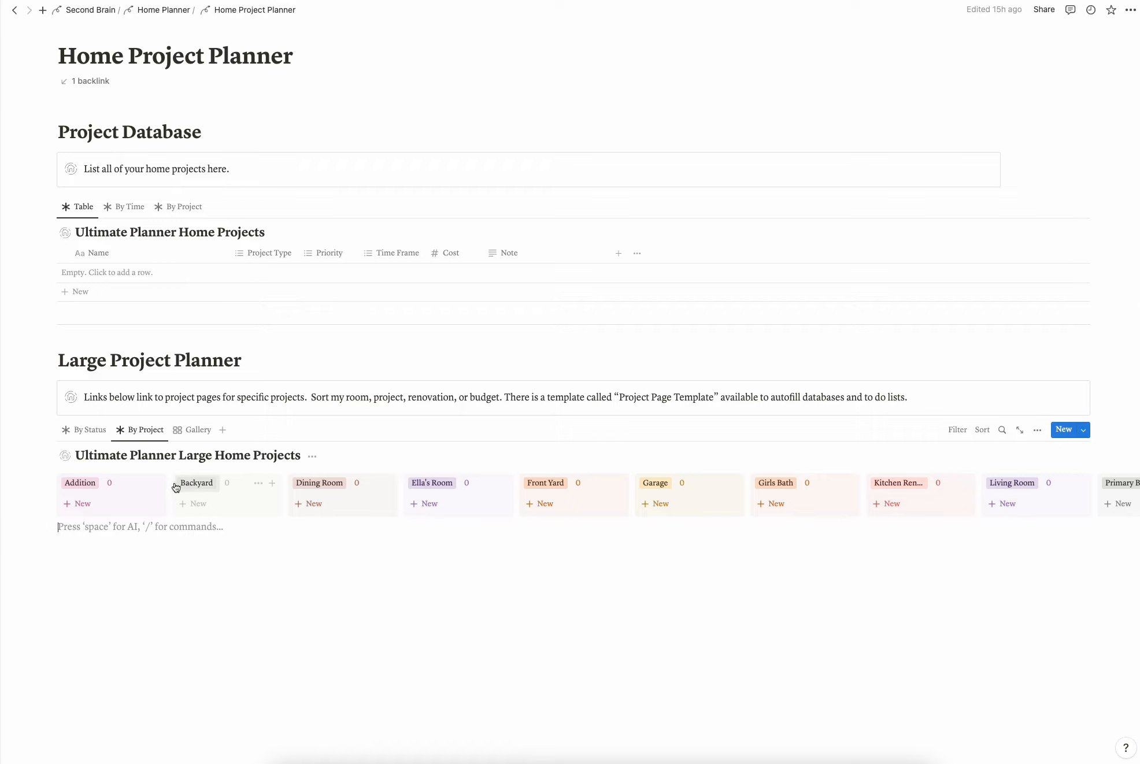
pyautogui.click(193, 429)
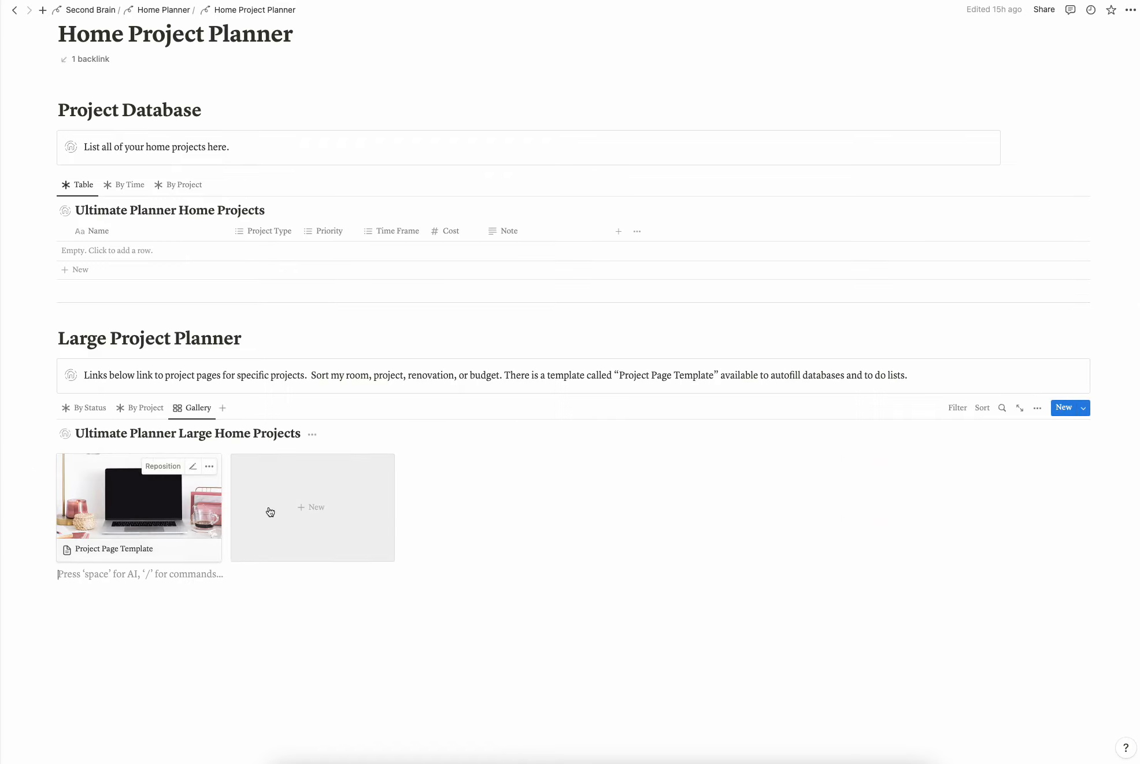
pyautogui.click(85, 408)
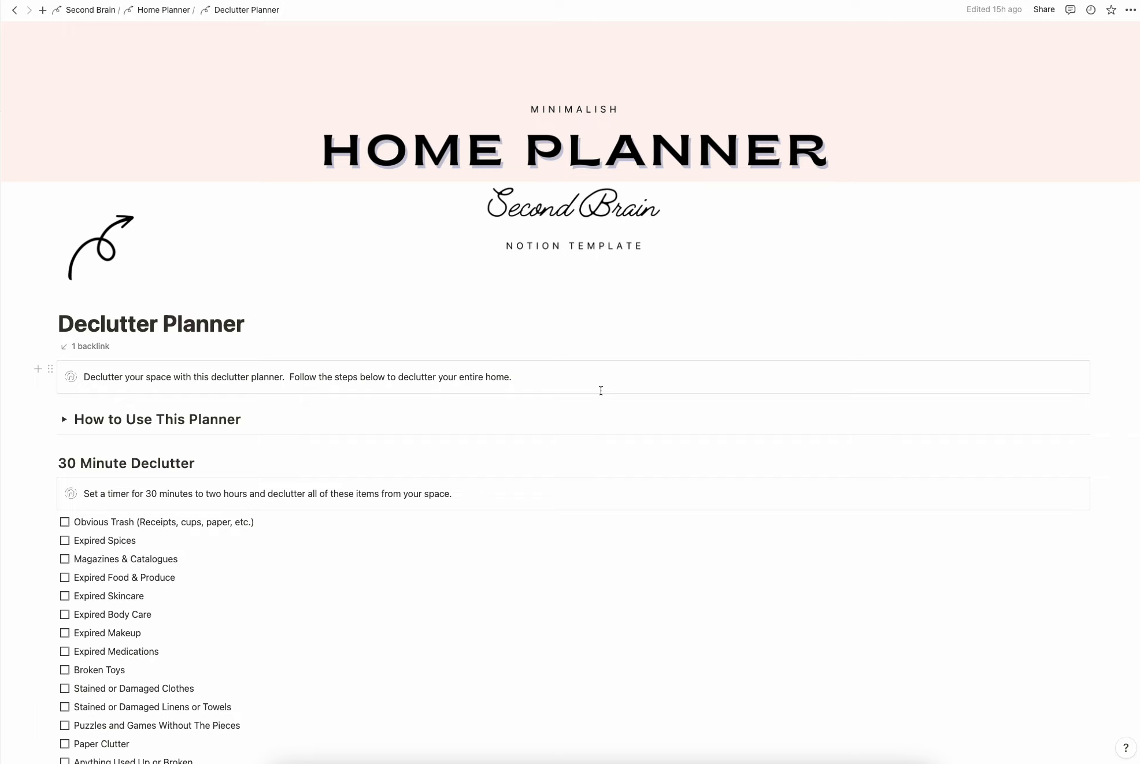
# Expand the Declutter Planner's How to Use This Planner section to read its instructions, and collapse it again
pyautogui.scroll(-5, 601, 391)
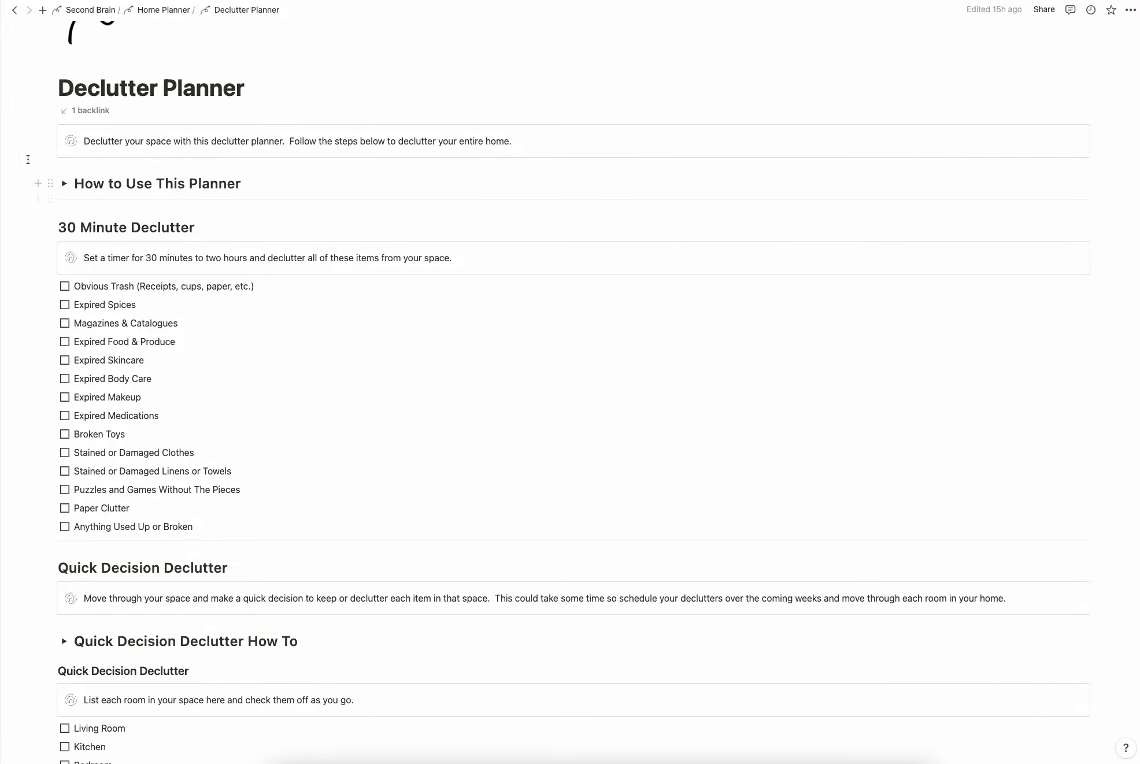
pyautogui.click(65, 183)
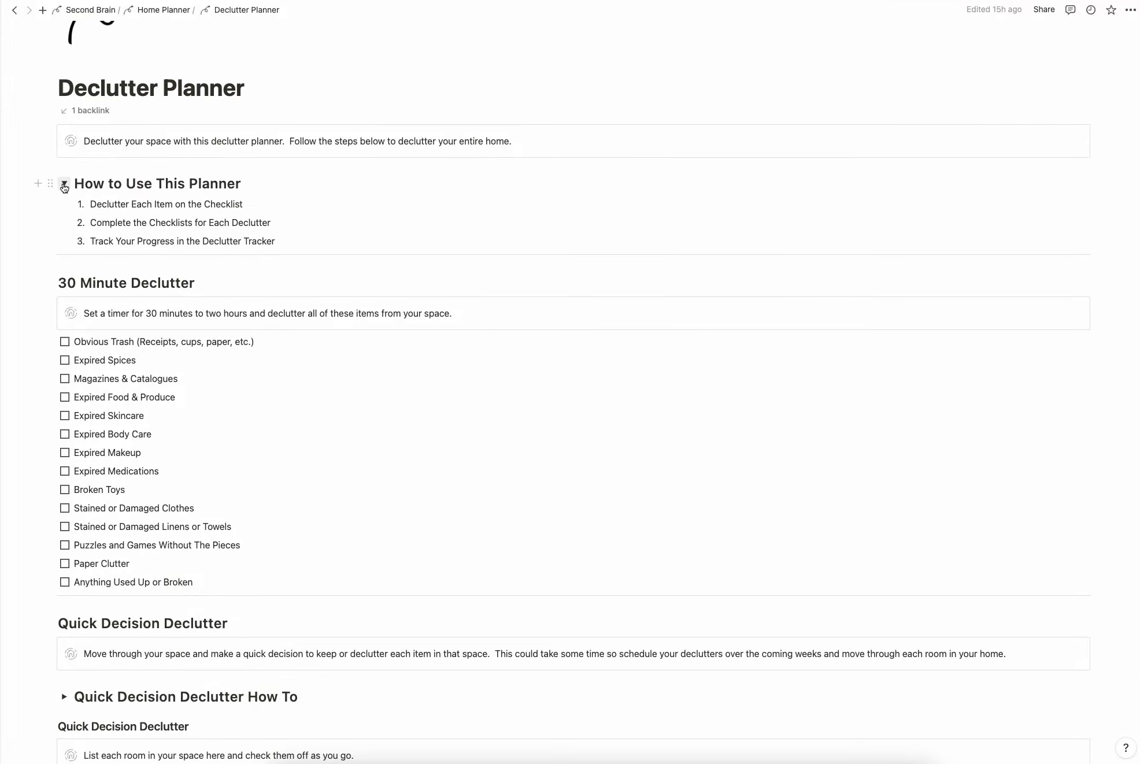
pyautogui.click(64, 183)
# Review the 30 Minute Declutter checklist and the Quick Decision and Deep Declutter instructions, collapsing each toggle after reading
pyautogui.scroll(-3, 178, 184)
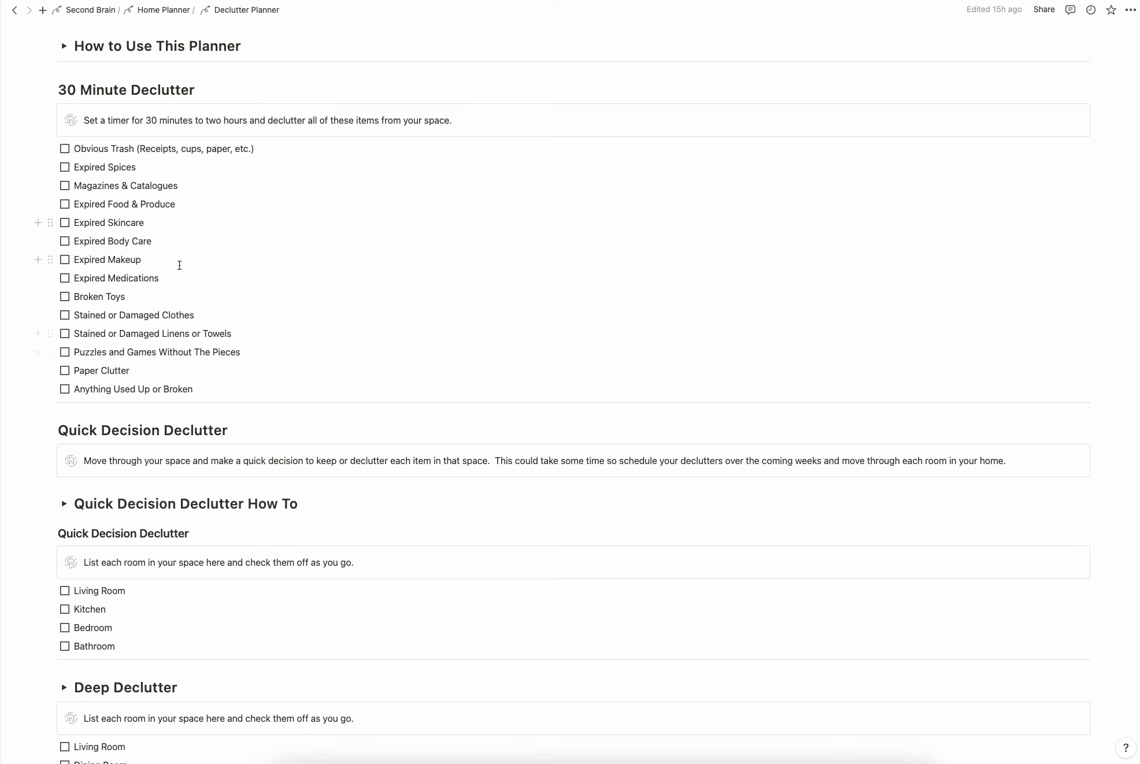
pyautogui.scroll(-5, 241, 293)
pyautogui.click(65, 277)
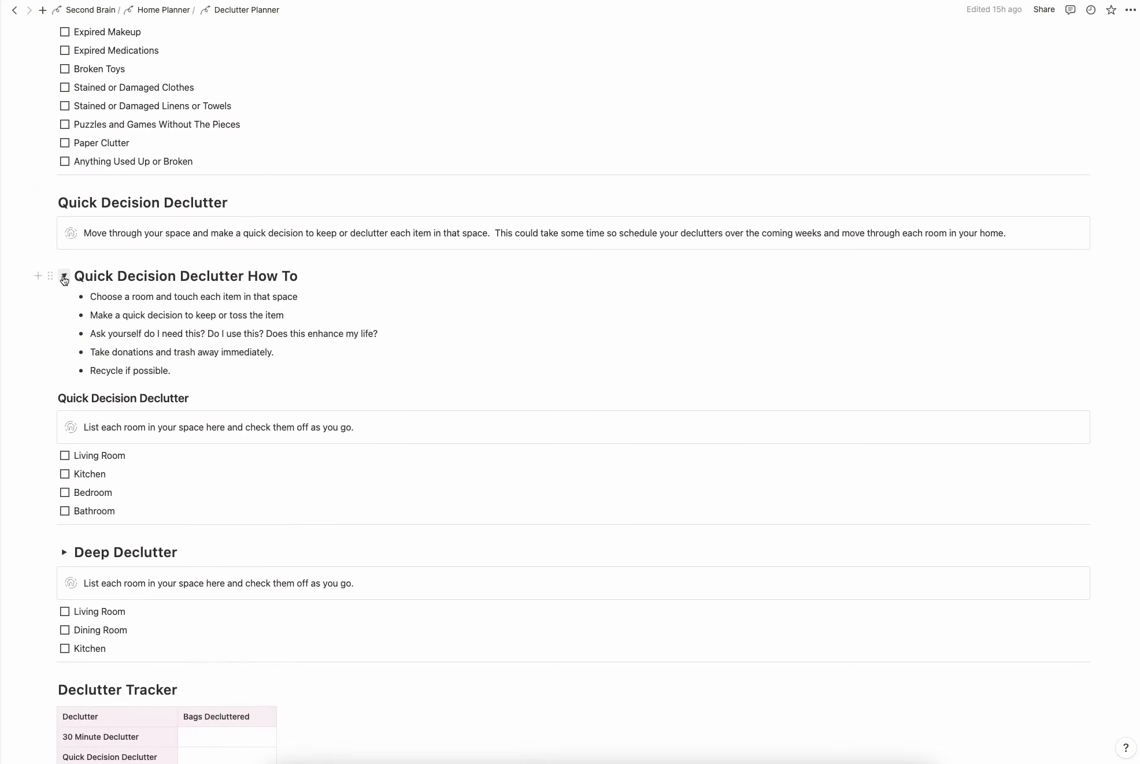
pyautogui.click(64, 278)
pyautogui.click(65, 460)
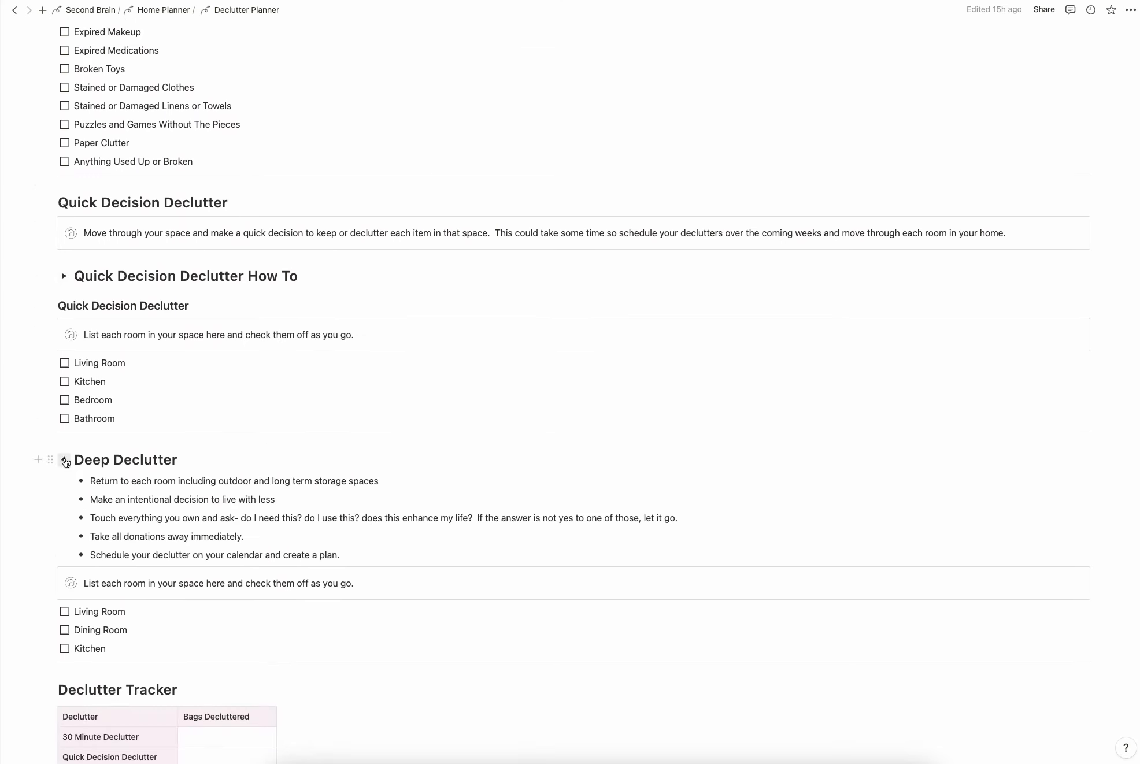
pyautogui.click(64, 460)
pyautogui.scroll(10, 65, 457)
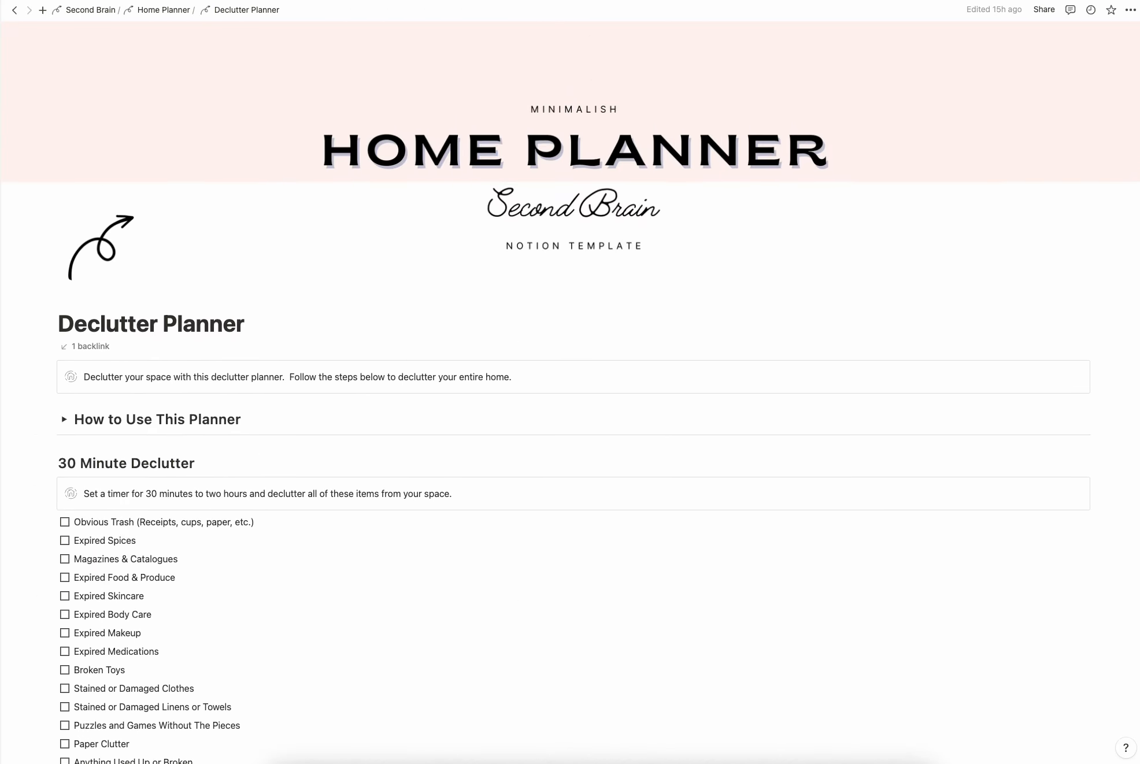
# Move on to the Travel Planner, review its My Travel Bucket List page, and return to the Travel Planner
pyautogui.press('Escape')
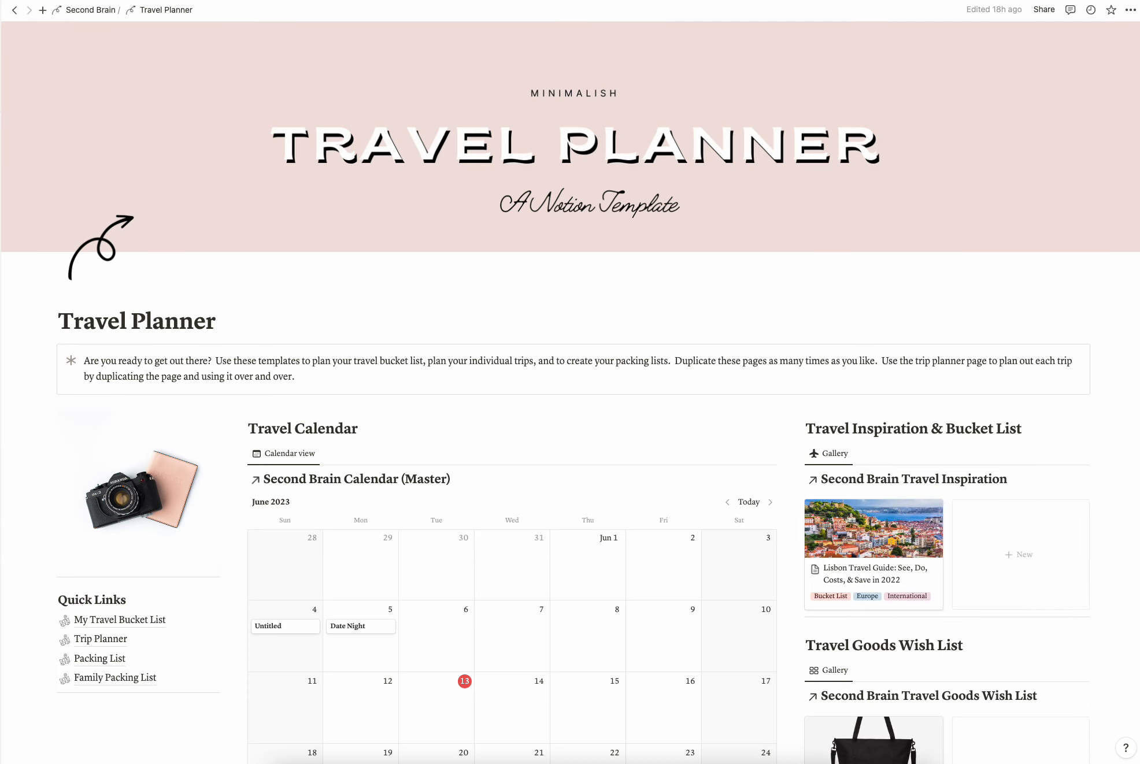
pyautogui.scroll(-5, 567, 455)
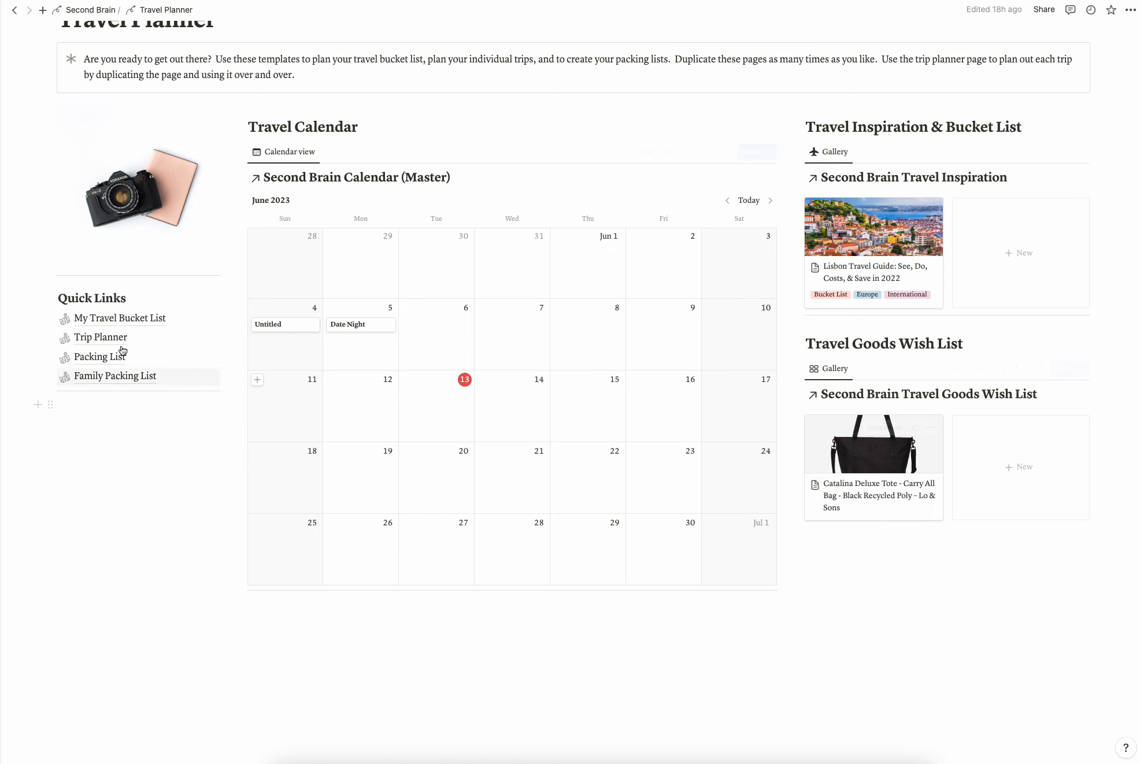
pyautogui.click(121, 319)
pyautogui.scroll(-4, 636, 349)
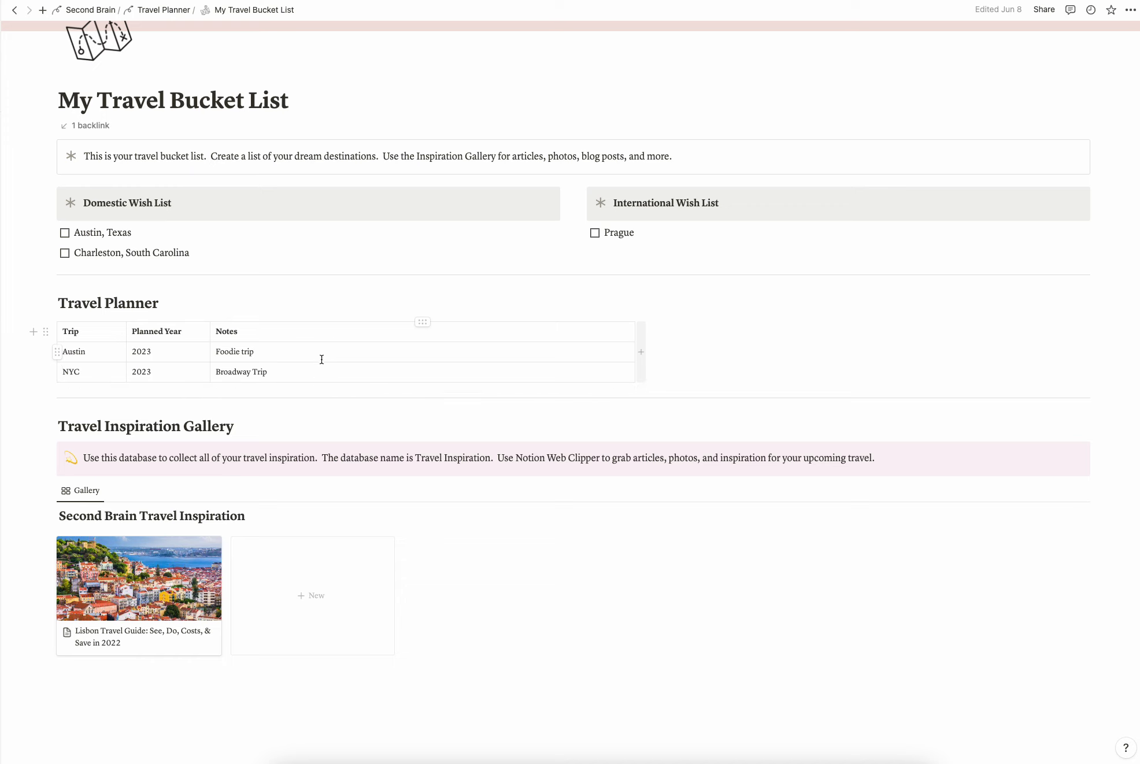
pyautogui.scroll(10, 166, 374)
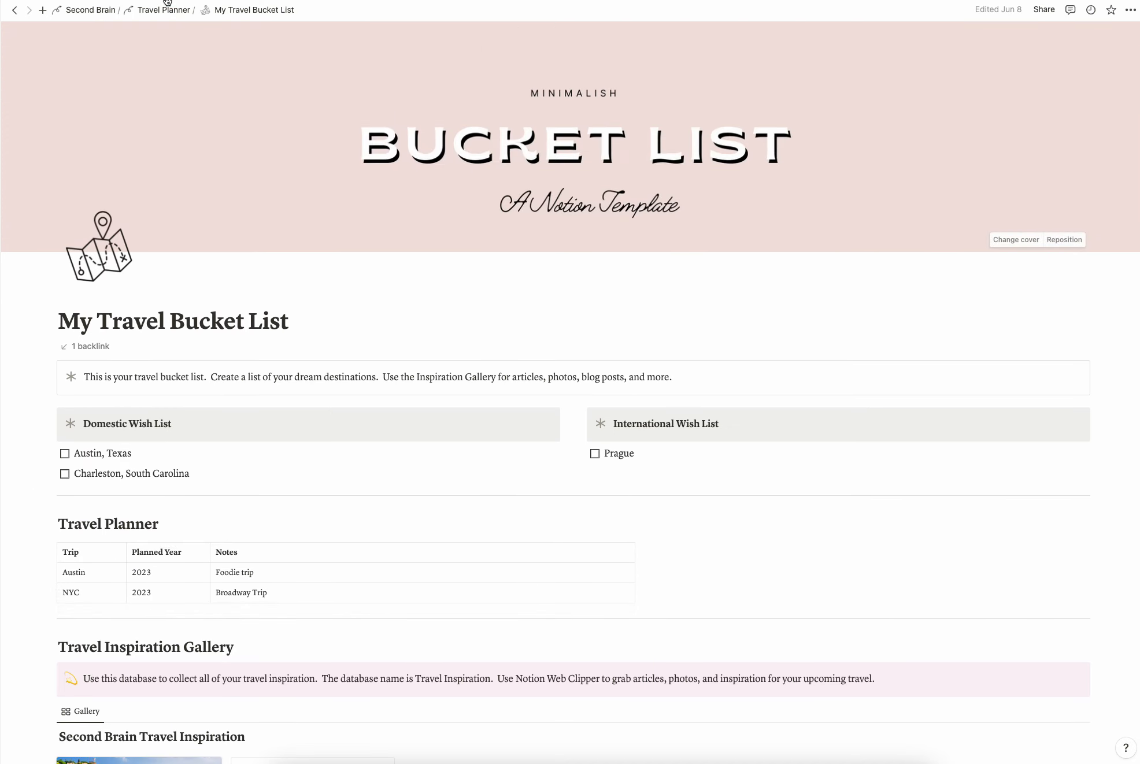
pyautogui.click(164, 10)
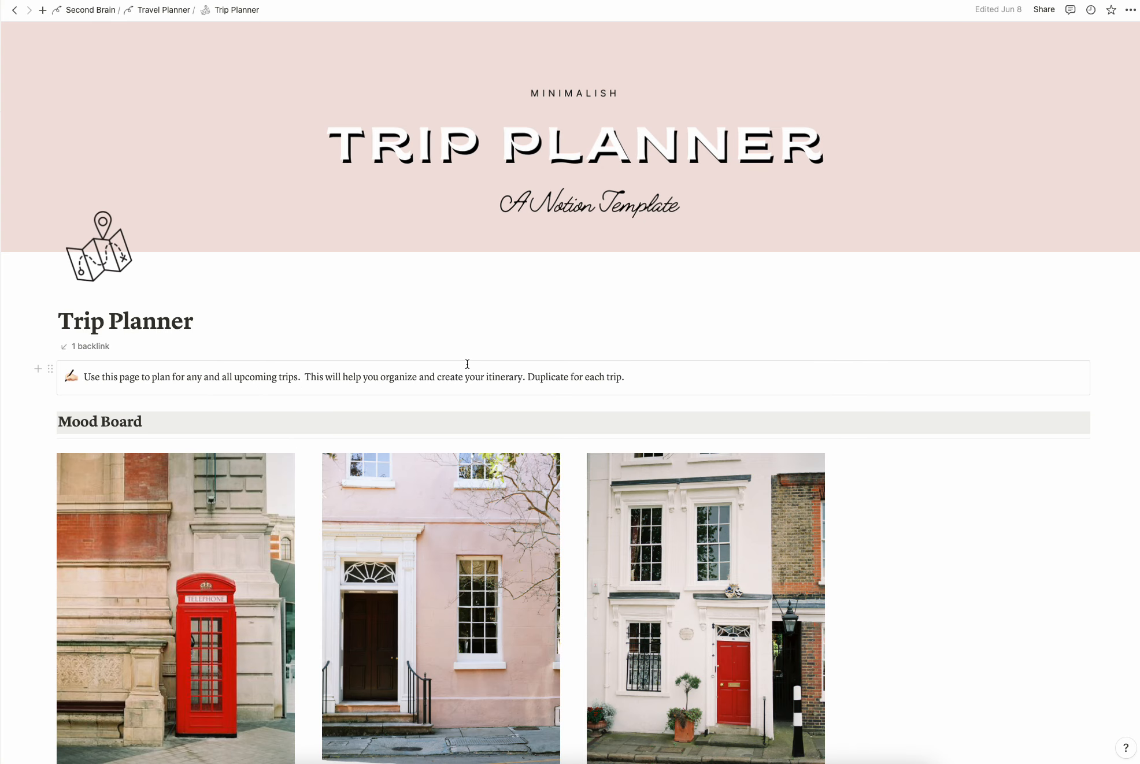
# Remove the empty line above the December 1-7 entry under Possible Dates on the Trip Planner page
pyautogui.scroll(-11, 467, 364)
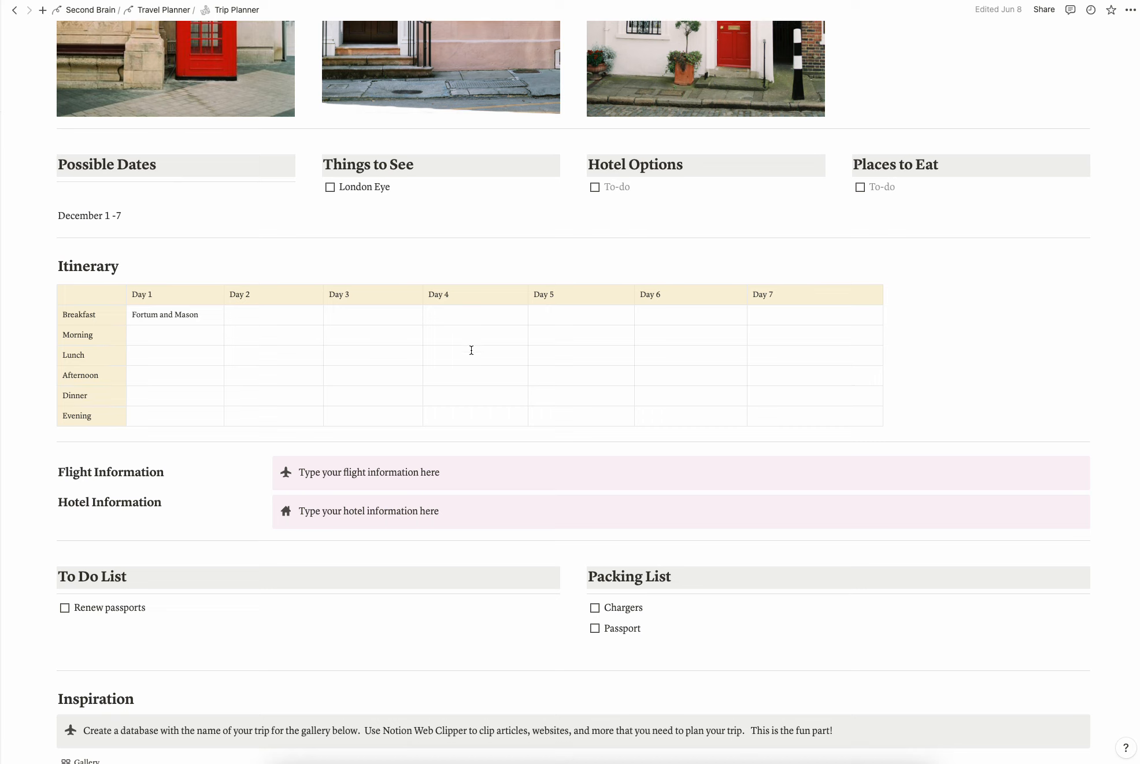
pyautogui.scroll(5, 420, 192)
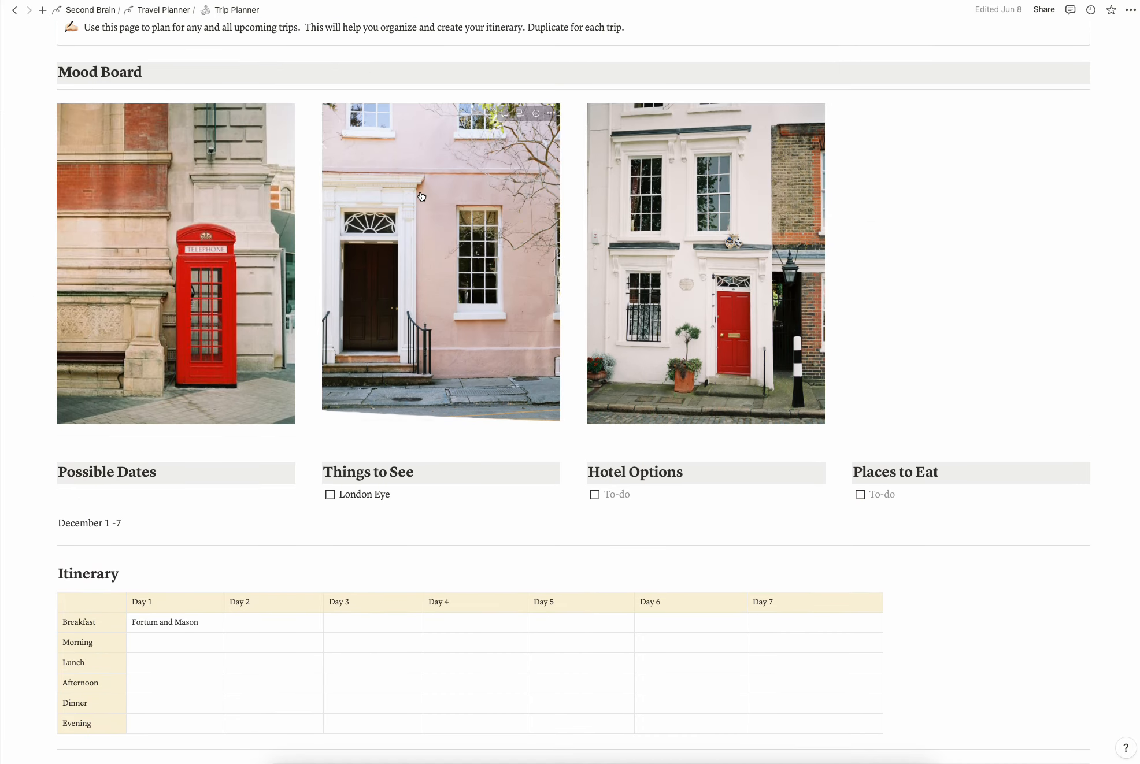
pyautogui.scroll(-3, 57, 312)
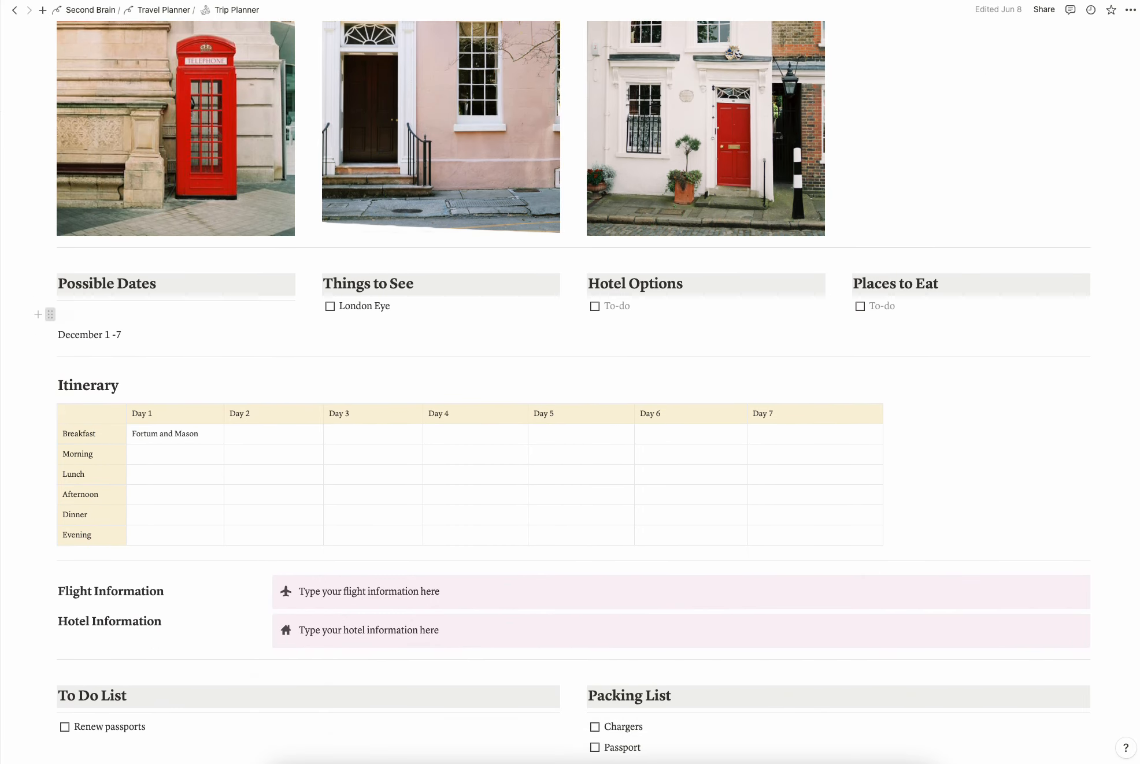
pyautogui.click(50, 315)
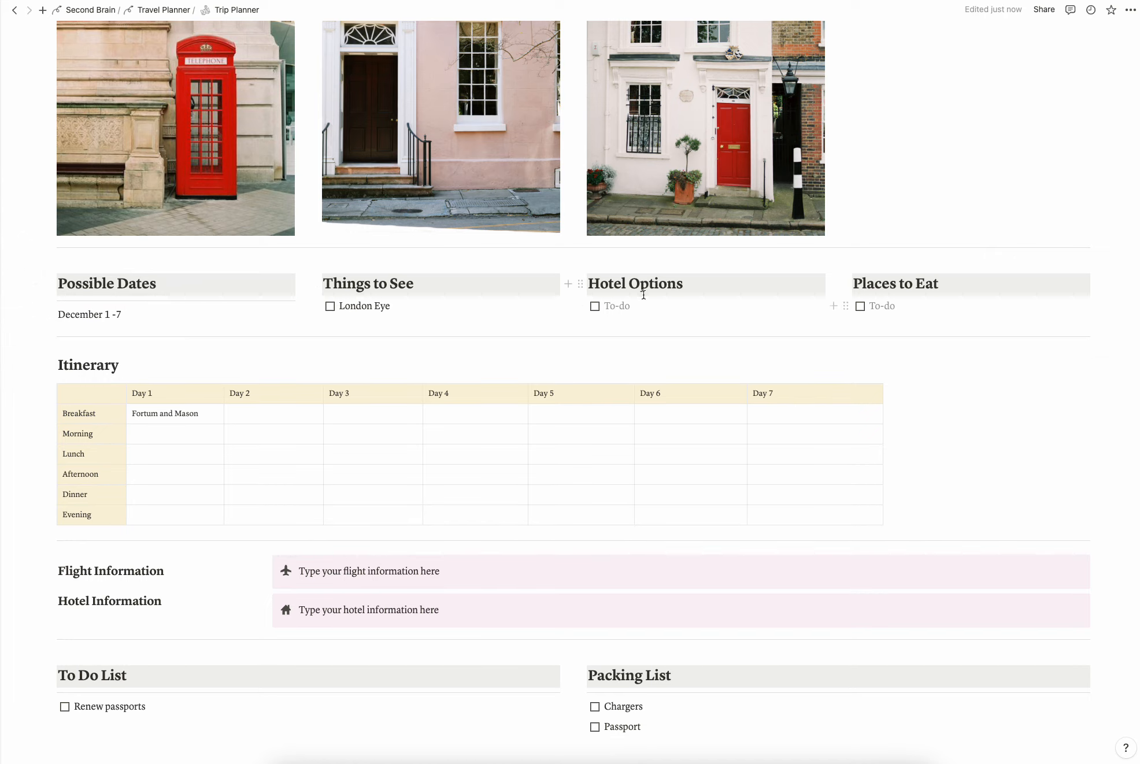
# Review the Trip Planner's Itinerary, flight and hotel information, To Do List, Packing List and Inspiration sections
pyautogui.scroll(-3, 867, 376)
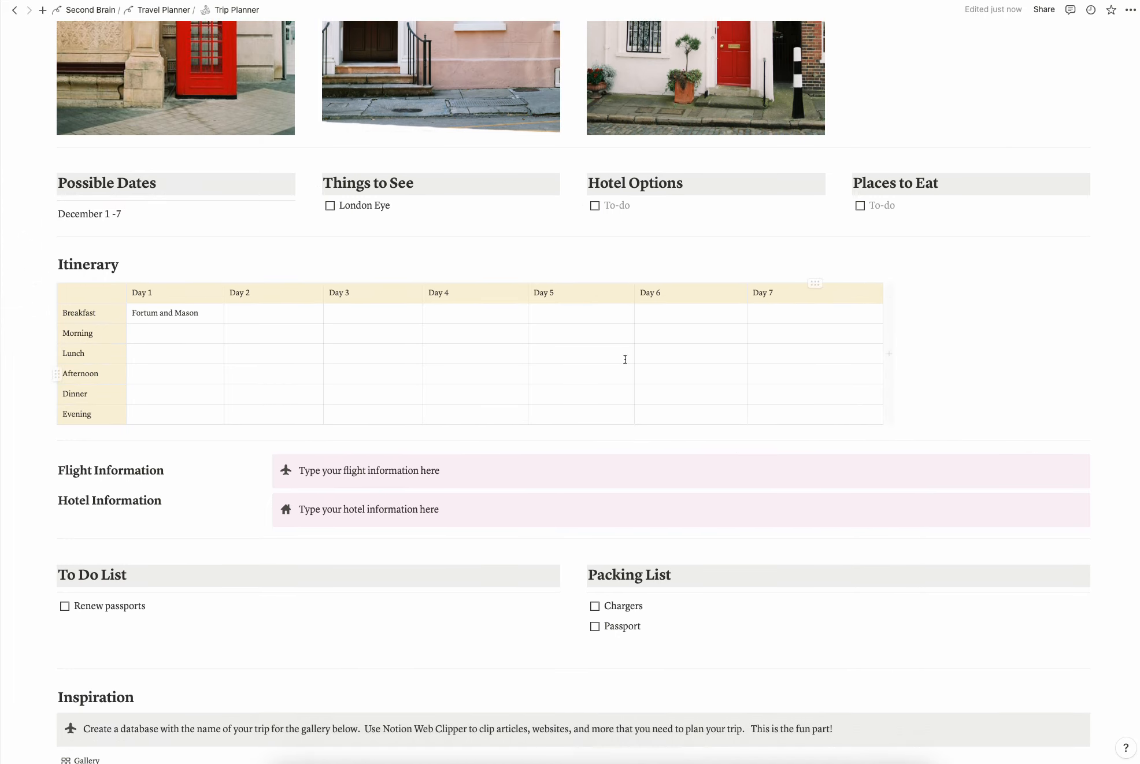
pyautogui.scroll(-5, 521, 333)
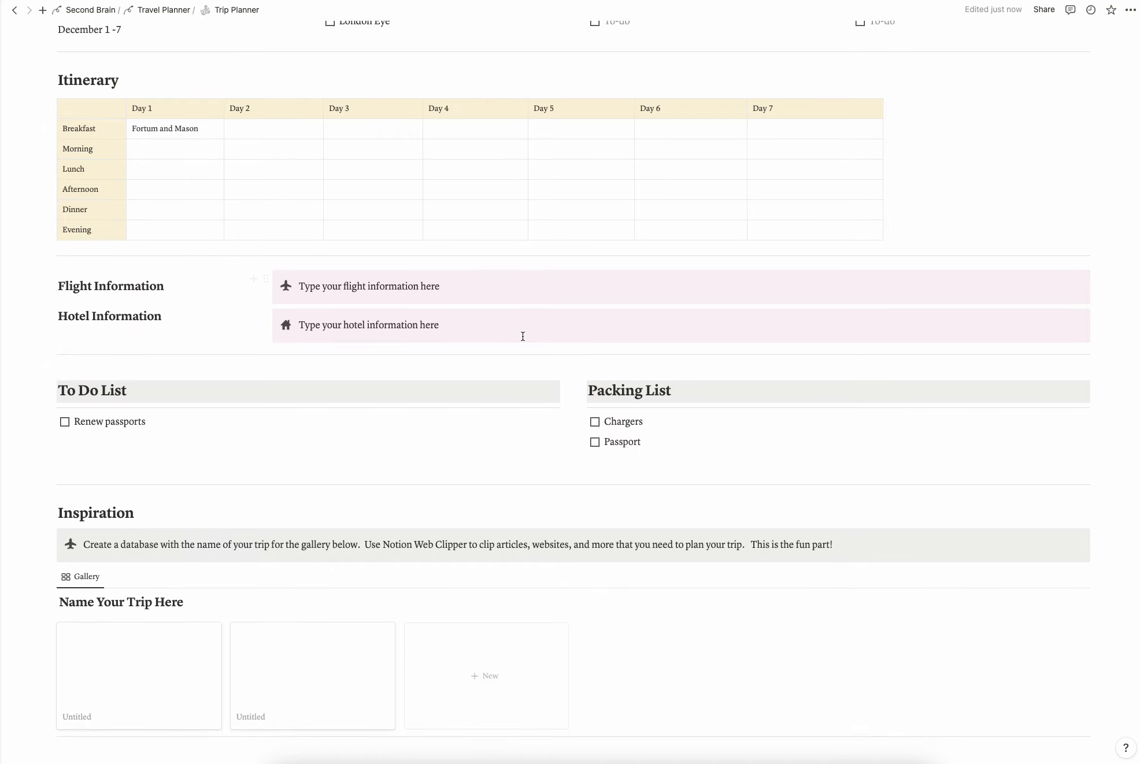
pyautogui.scroll(-5, 376, 271)
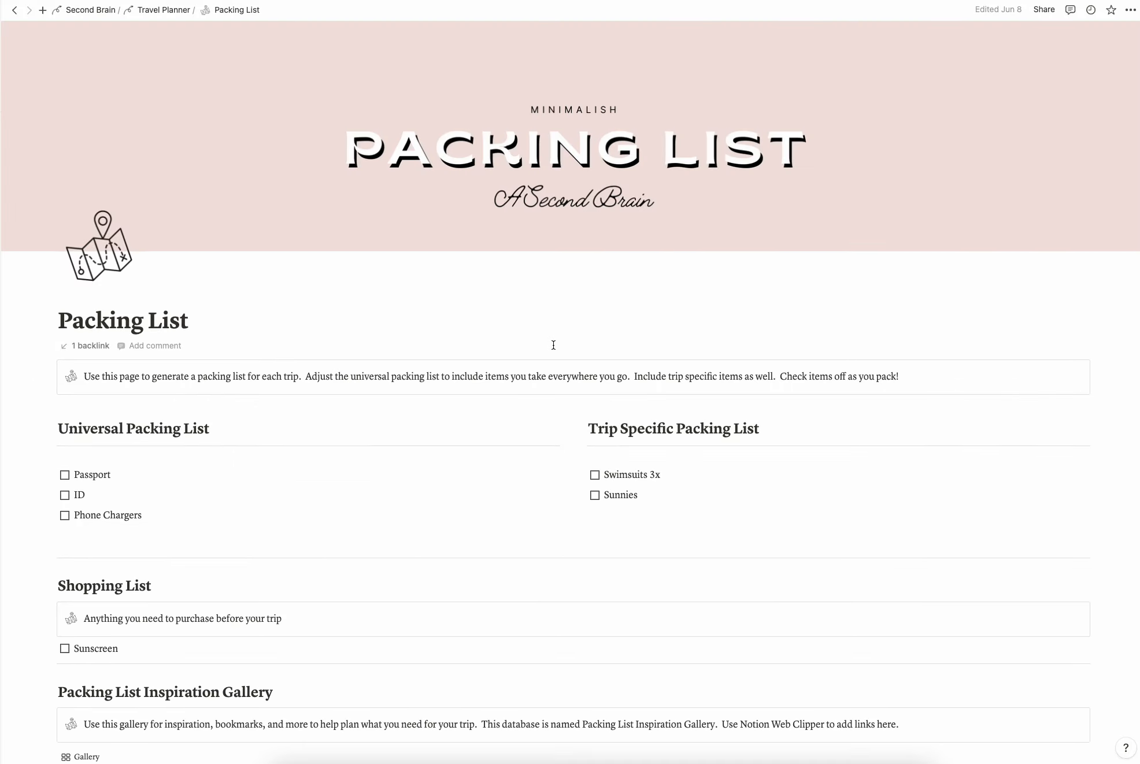
# Review the Travel Planner's Packing List and Family Packing List pages, including the Shopping List and Packing List Inspiration Gallery
pyautogui.scroll(-4, 552, 338)
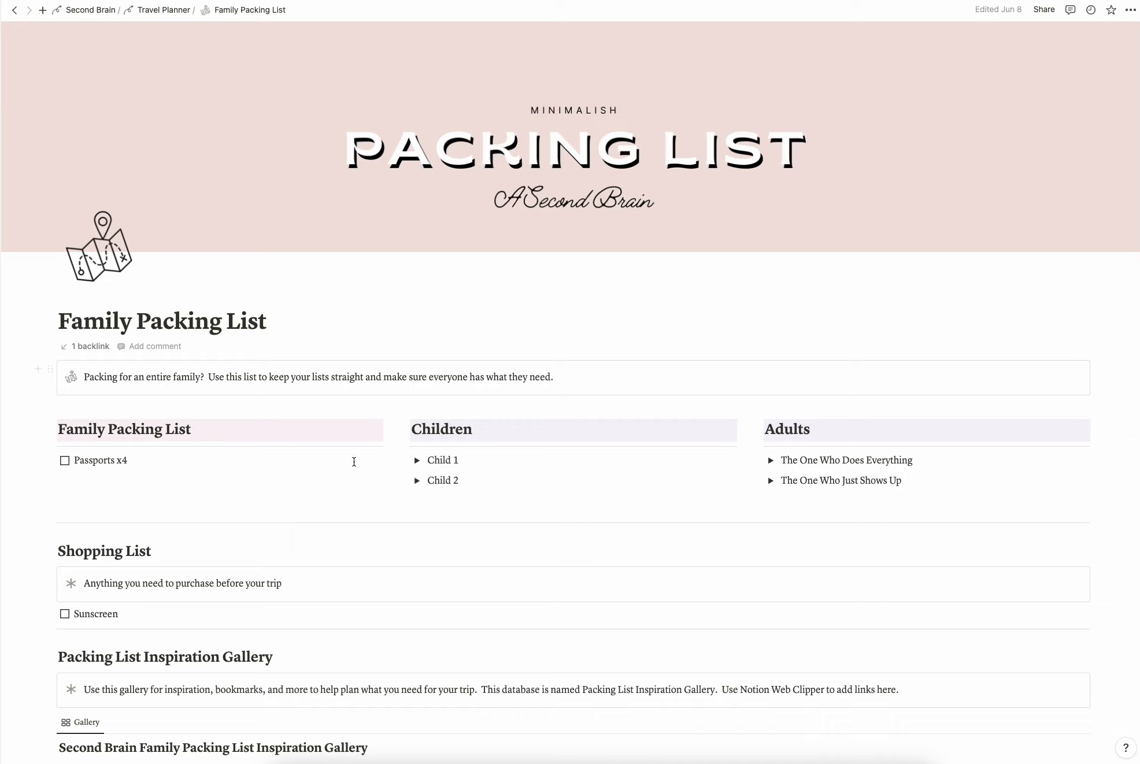
pyautogui.scroll(-5, 552, 309)
pyautogui.scroll(-2, 552, 311)
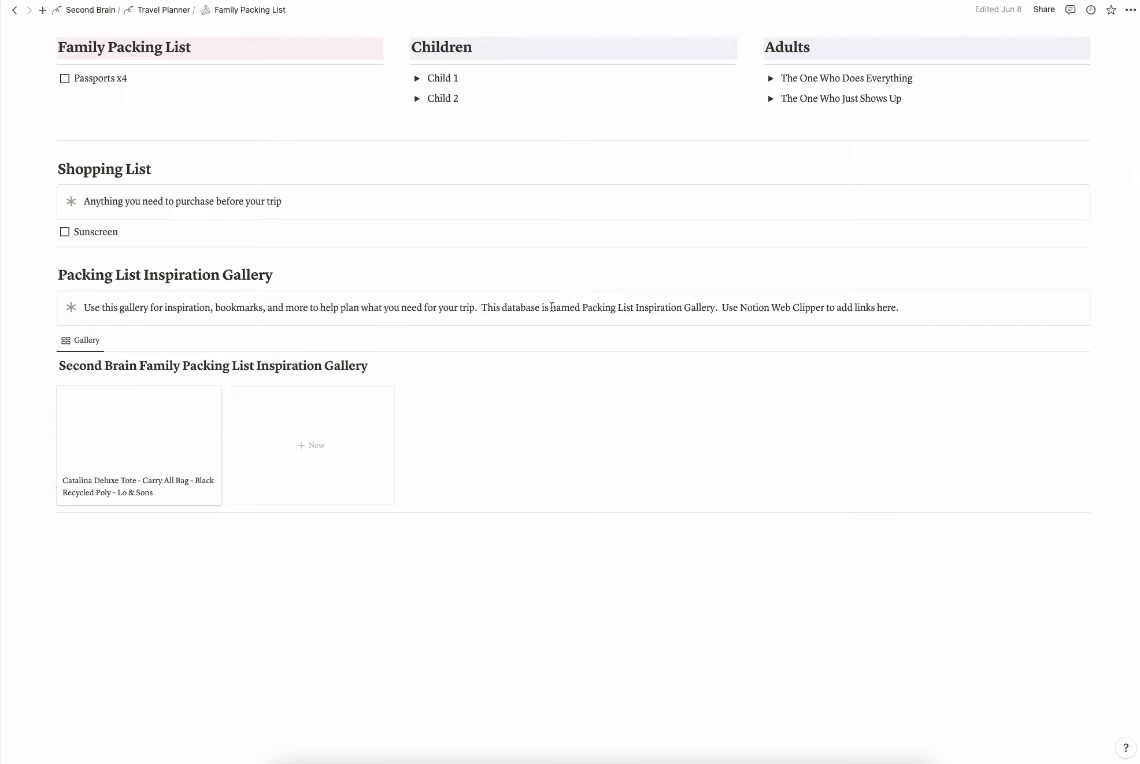
pyautogui.scroll(4, 552, 307)
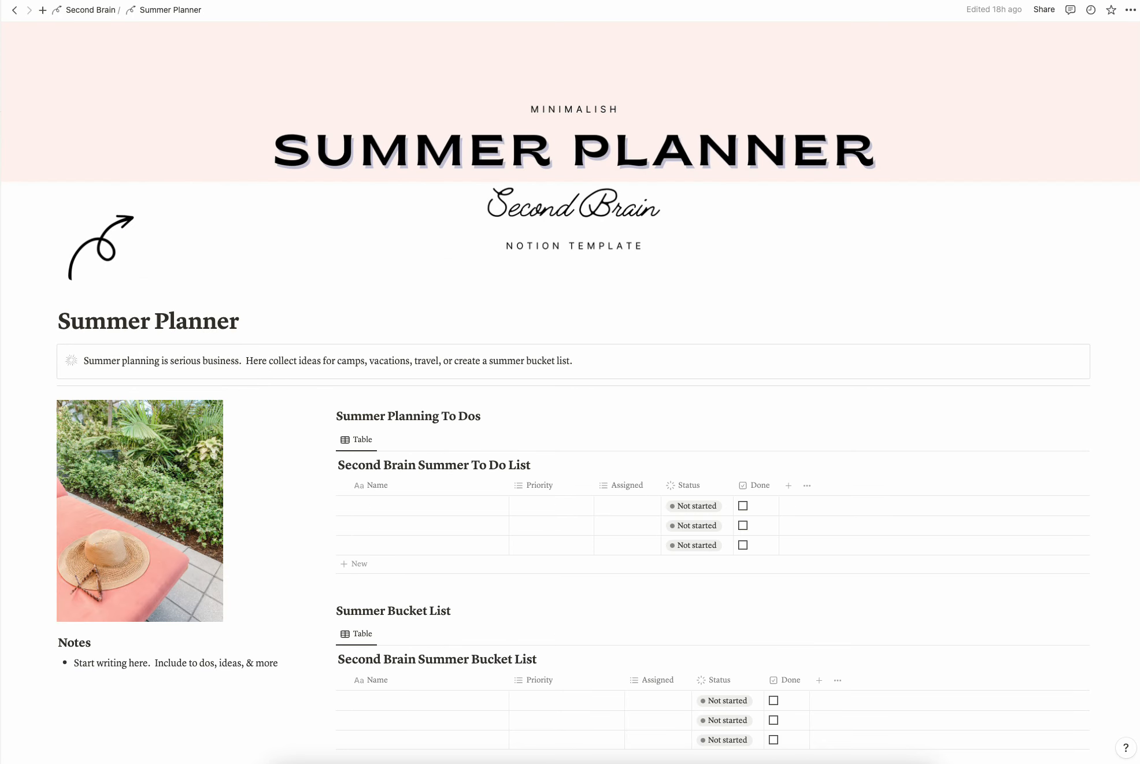
# Review the Summer Planner's to-dos, bucket list, reading lists, ideas, schedule and Summer Camp Planner sections
pyautogui.scroll(-4, 627, 394)
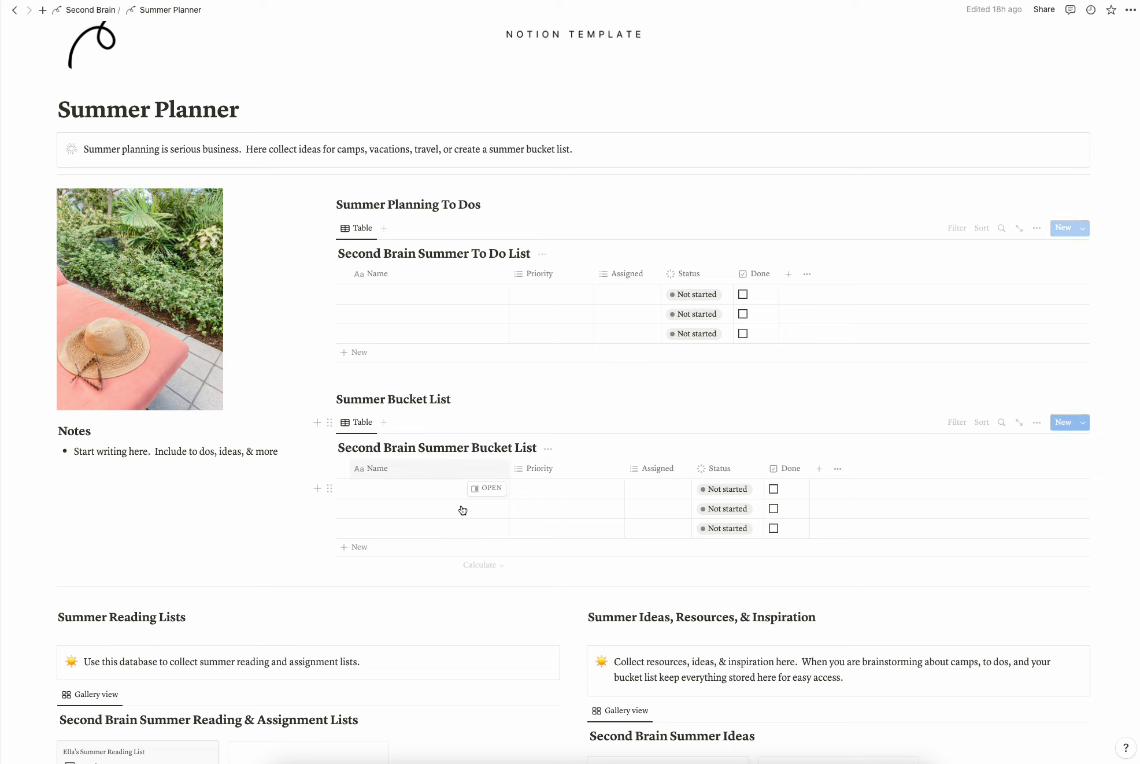
pyautogui.scroll(-5, 529, 437)
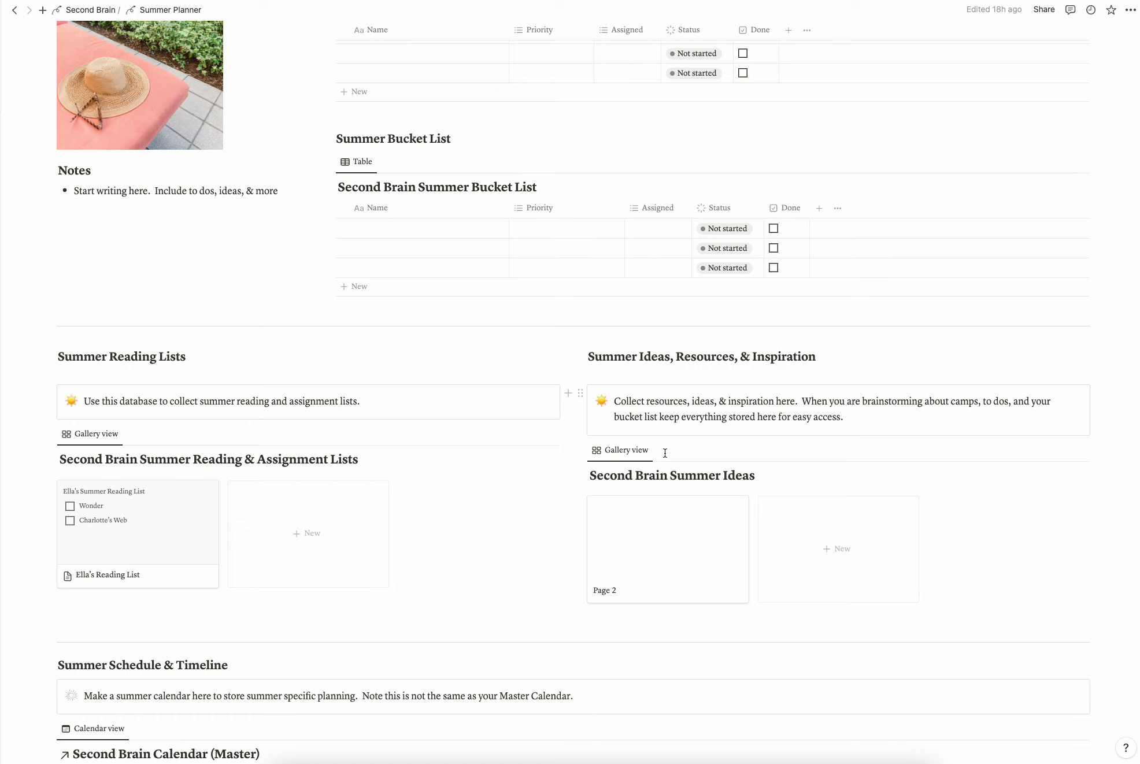
pyautogui.scroll(-12, 752, 521)
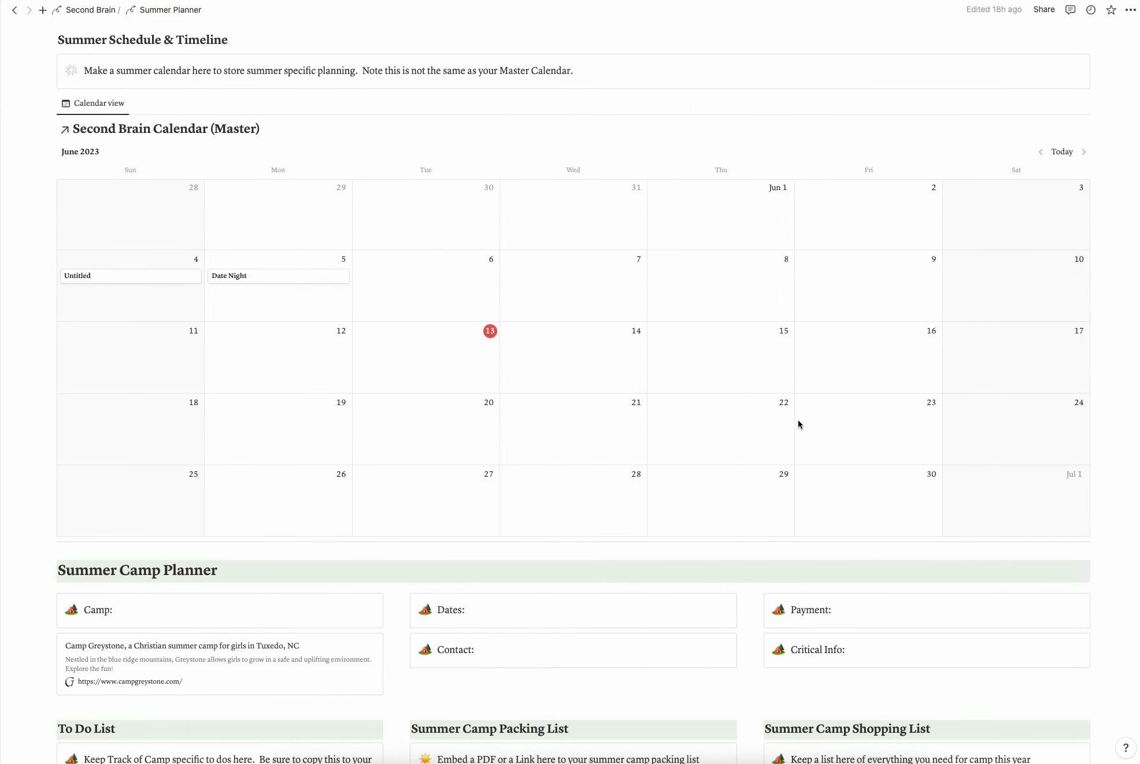
pyautogui.scroll(-3, 764, 324)
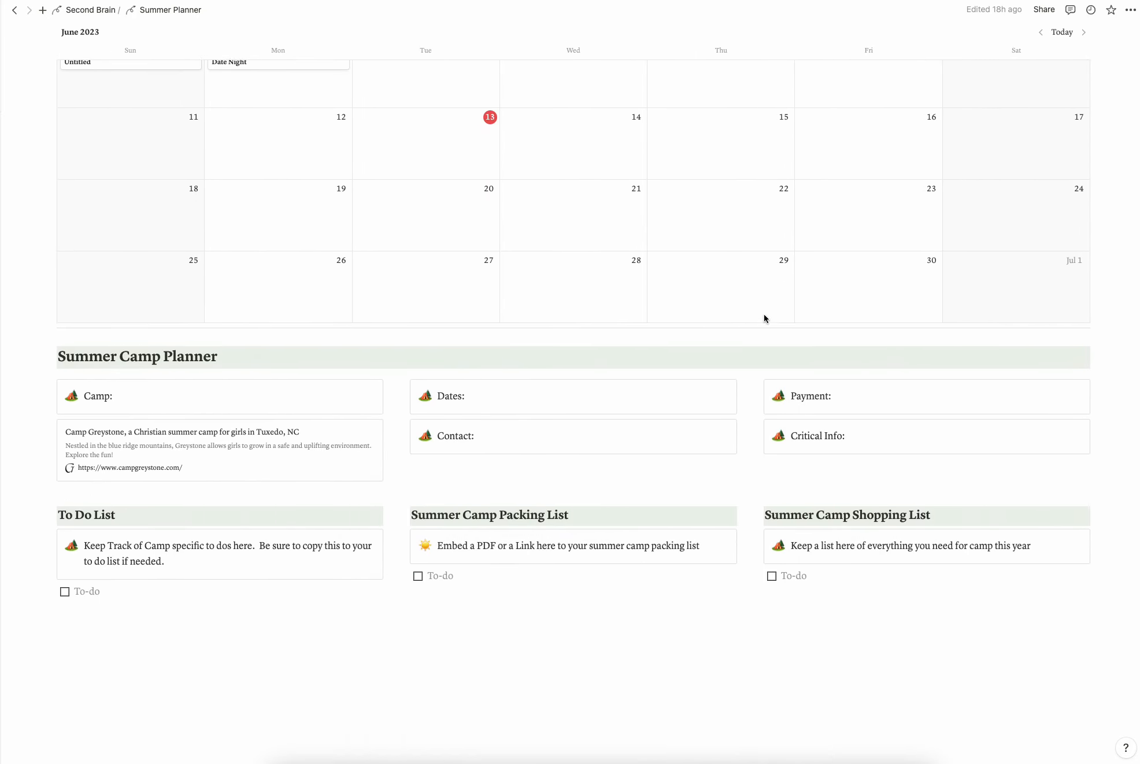
pyautogui.scroll(-2, 763, 318)
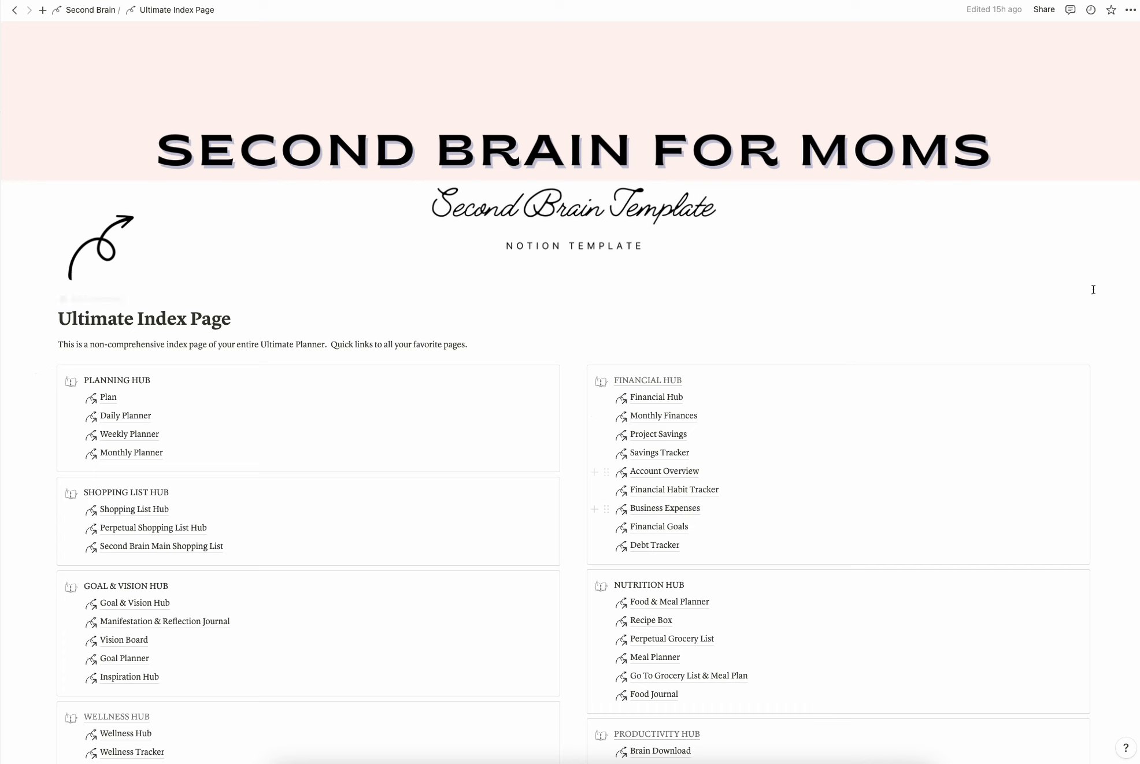
# Review the hub links on the Ultimate Index Page and return to the Second Brain home page
pyautogui.scroll(-5, 1090, 276)
pyautogui.scroll(-1, 1090, 275)
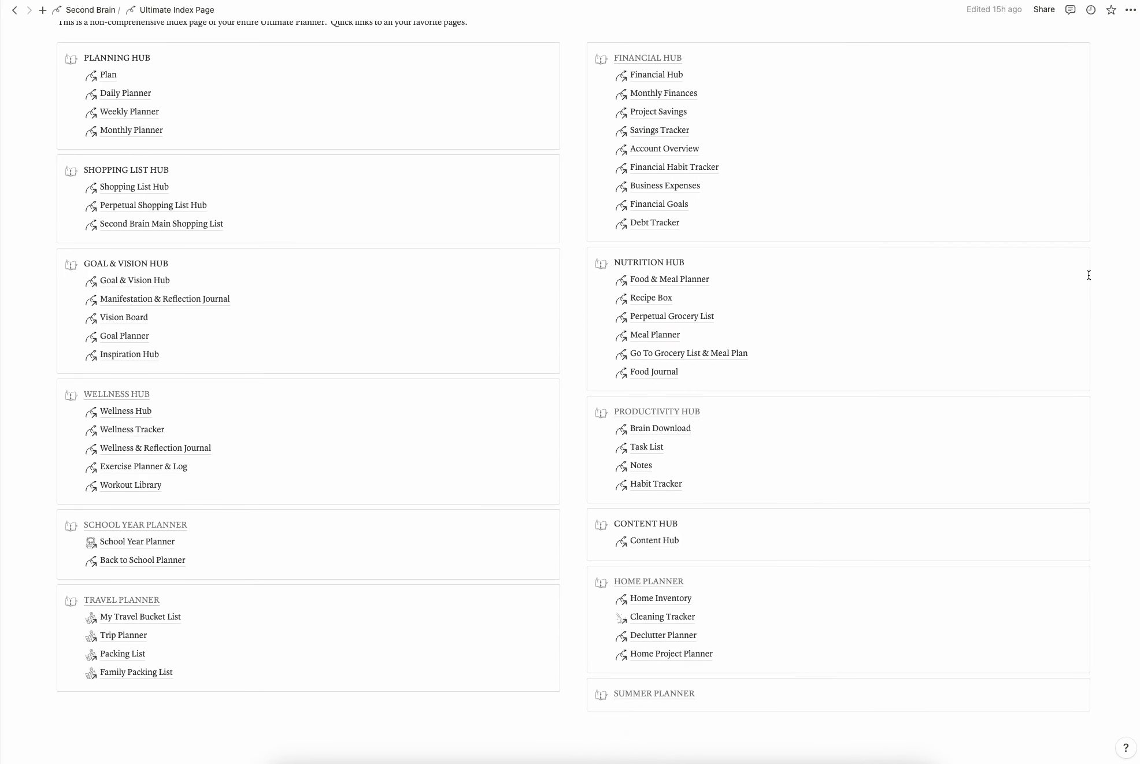
pyautogui.scroll(6, 1089, 276)
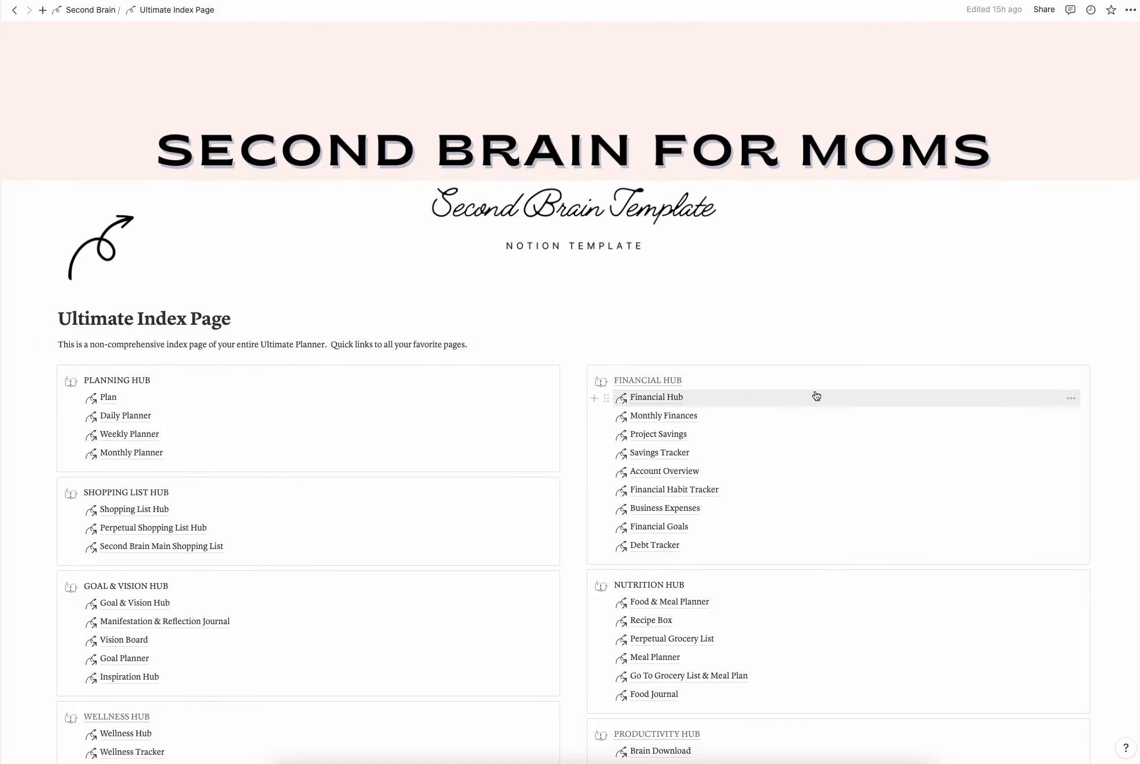
pyautogui.scroll(-6, 815, 392)
pyautogui.scroll(-3, 816, 392)
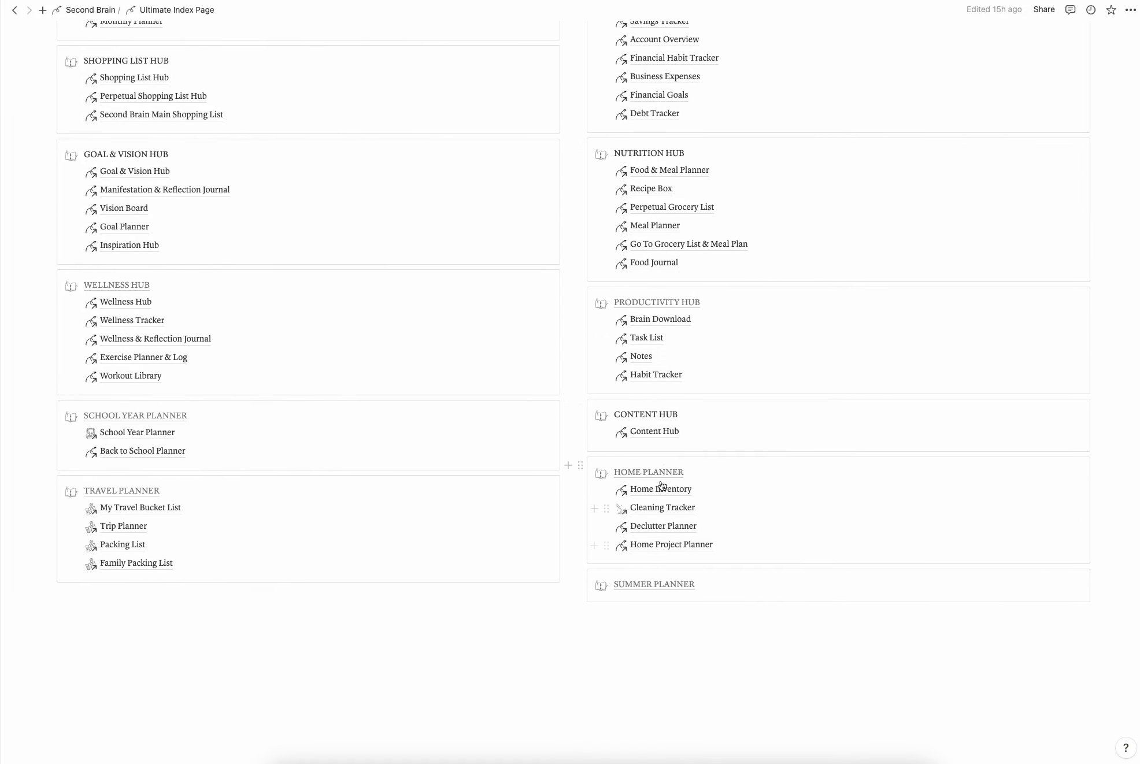
pyautogui.scroll(15, 654, 528)
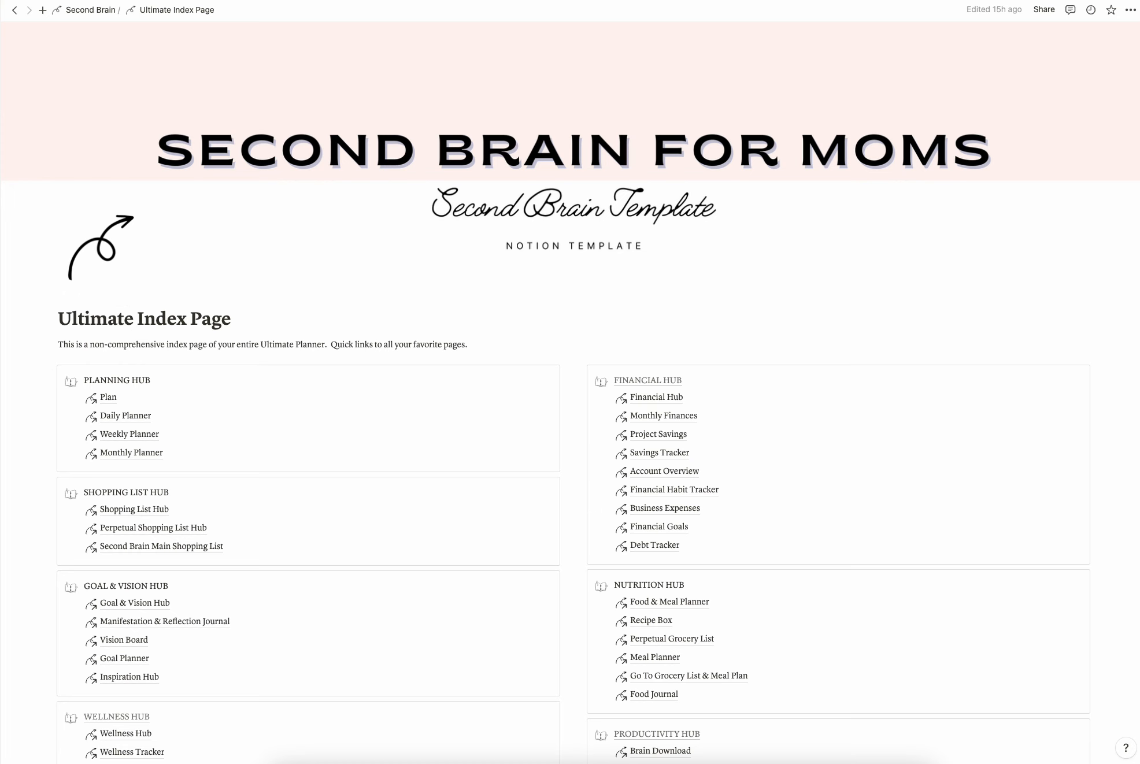
pyautogui.click(90, 10)
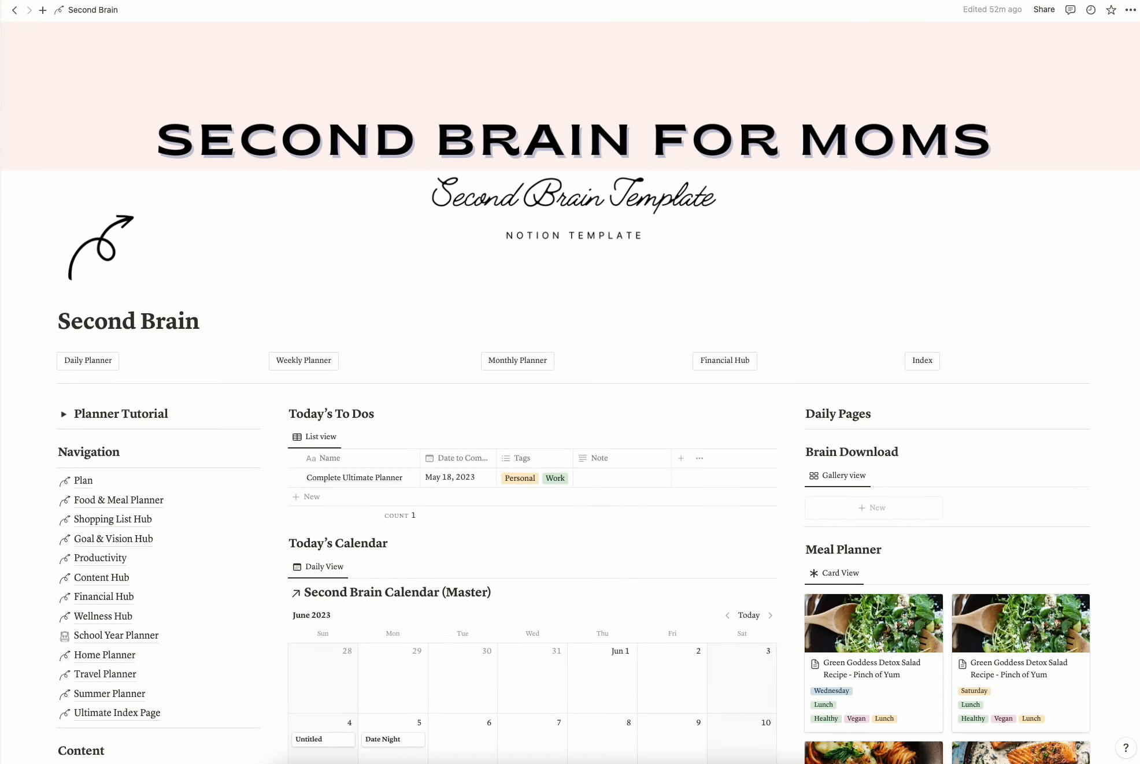